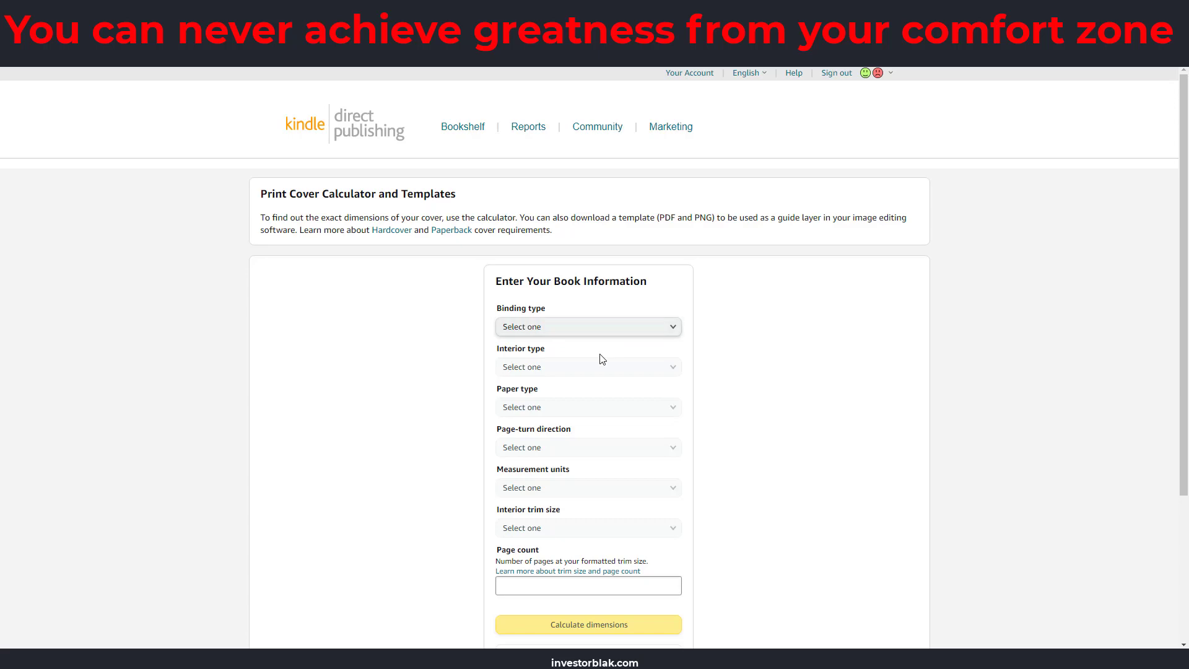
pyautogui.scroll(3, 592, 364)
pyautogui.scroll(-3, 607, 357)
pyautogui.scroll(3, 607, 358)
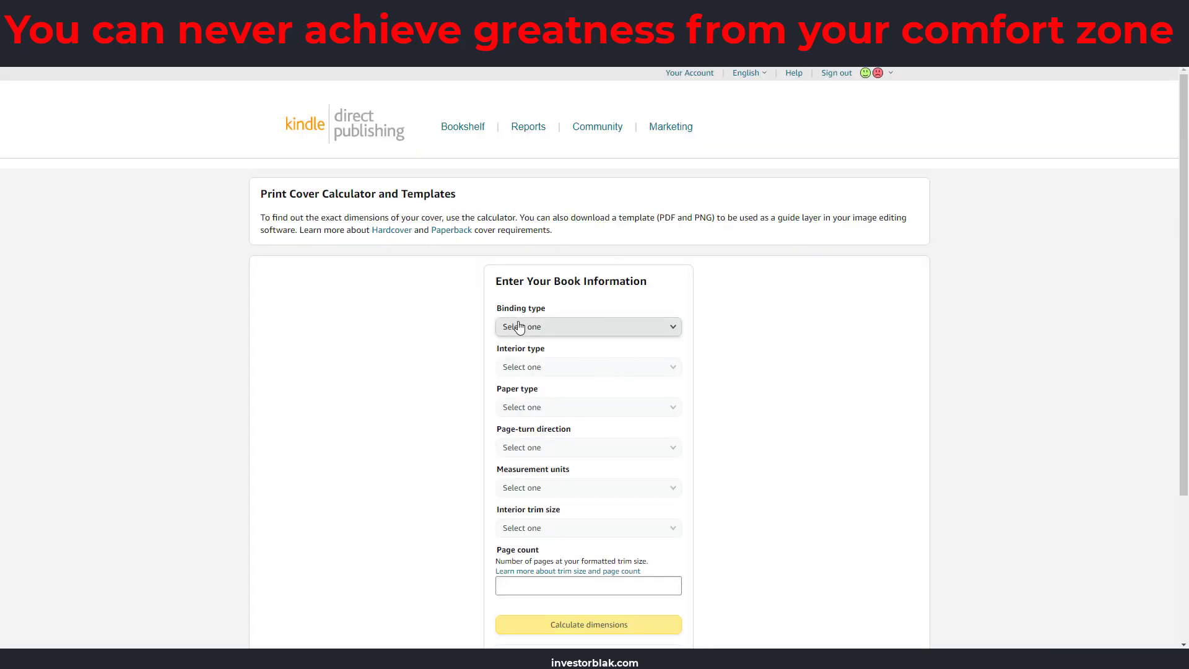
# Set the book to Paperback binding with a Premium color interior on White paper
pyautogui.click(520, 327)
pyautogui.click(535, 342)
pyautogui.click(548, 367)
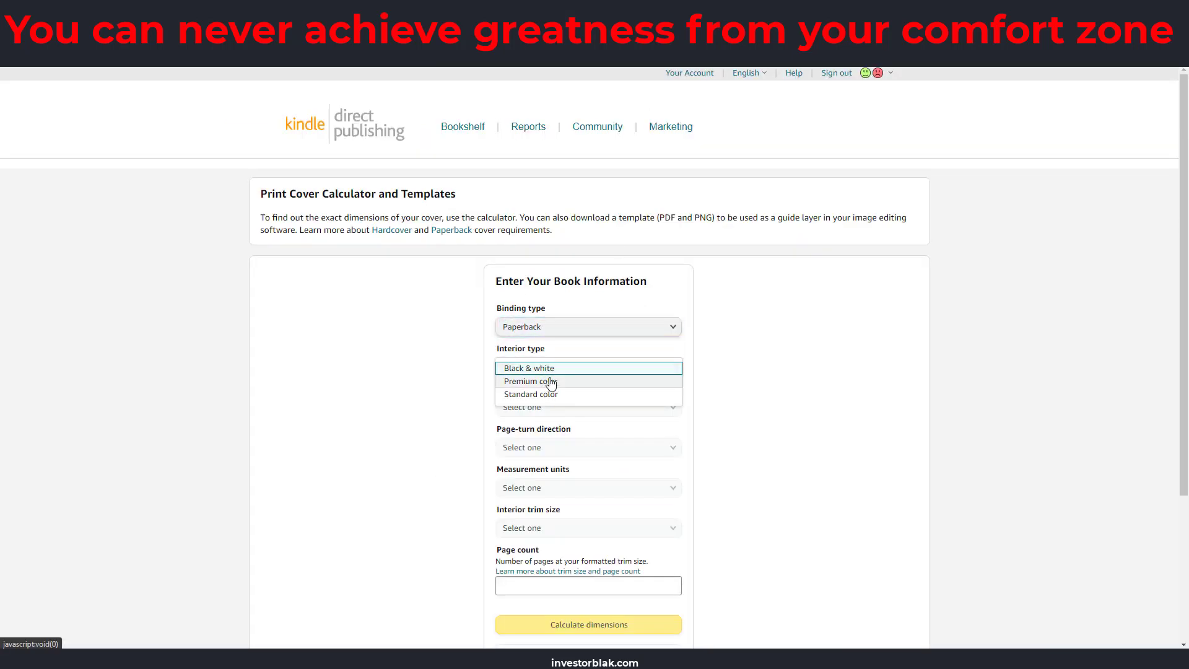
pyautogui.click(550, 381)
pyautogui.click(545, 410)
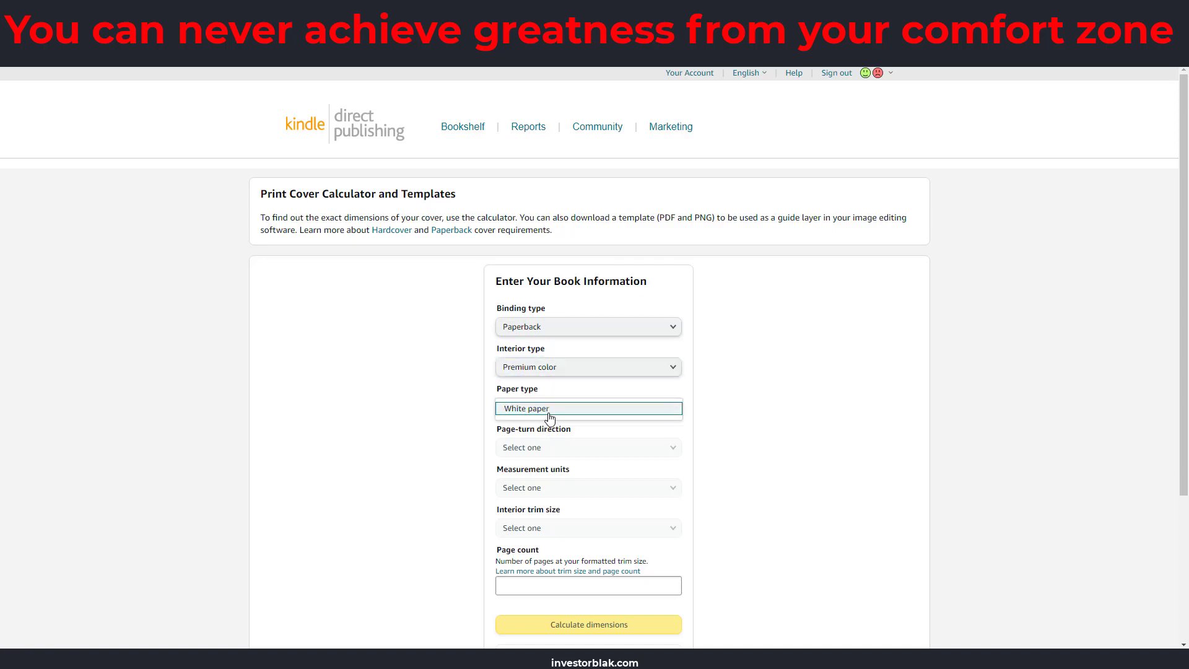
pyautogui.click(547, 417)
# Set the page-turn direction to Left to Right, the measurement units to Inches and the interior trim size to 8.5 x 11 in
pyautogui.click(558, 448)
pyautogui.click(540, 452)
pyautogui.click(564, 488)
pyautogui.click(551, 488)
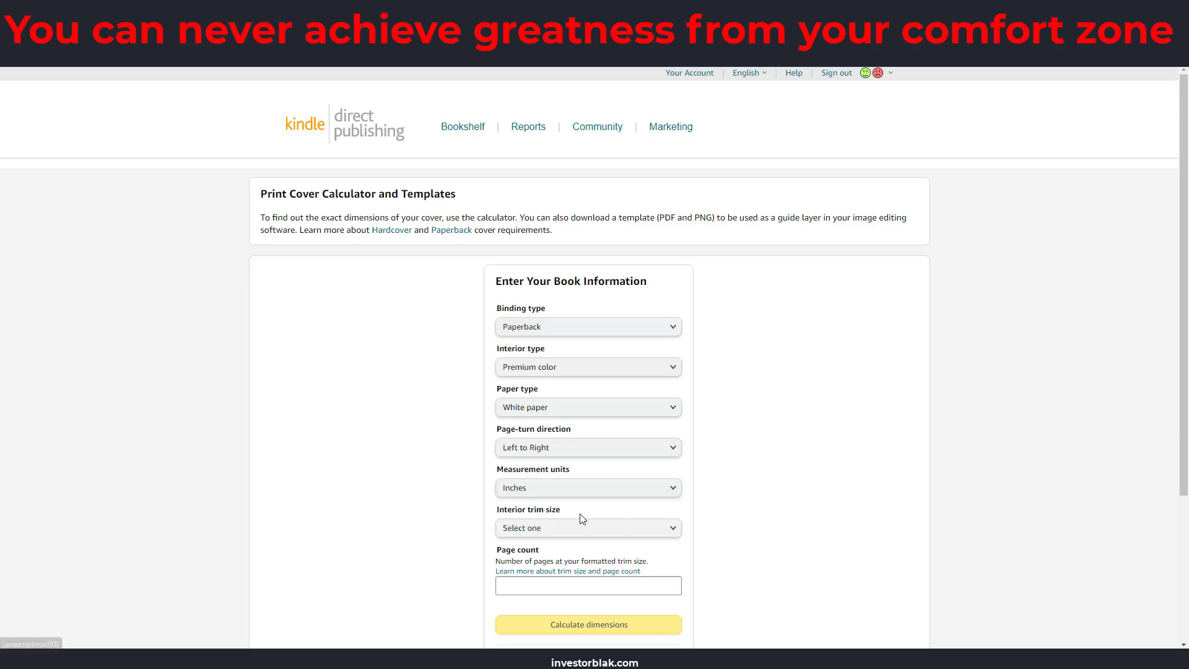
pyautogui.click(576, 526)
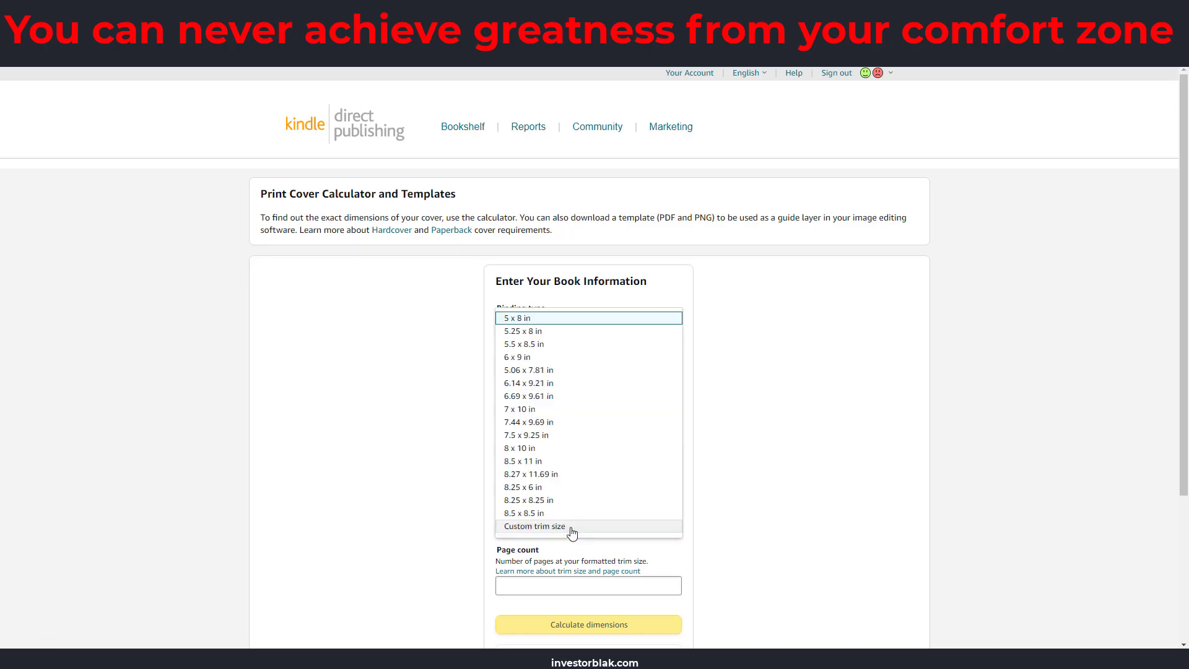
pyautogui.click(531, 462)
# Enter a page count of 75 and calculate the cover dimensions
pyautogui.scroll(-3, 566, 502)
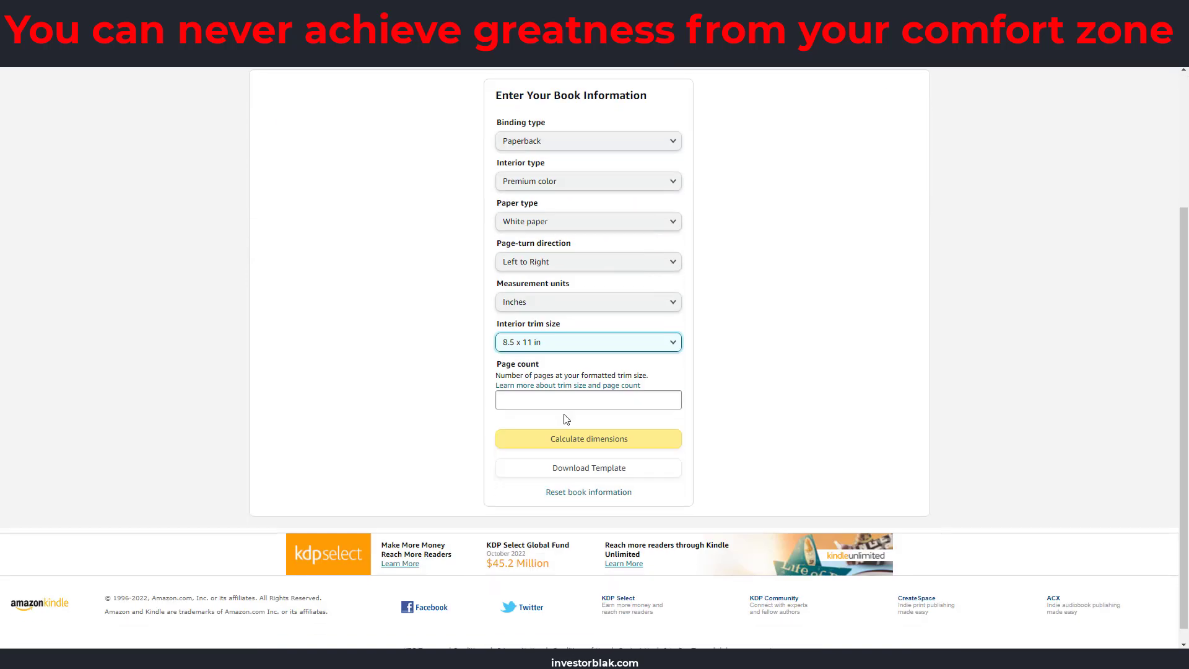
pyautogui.click(517, 401)
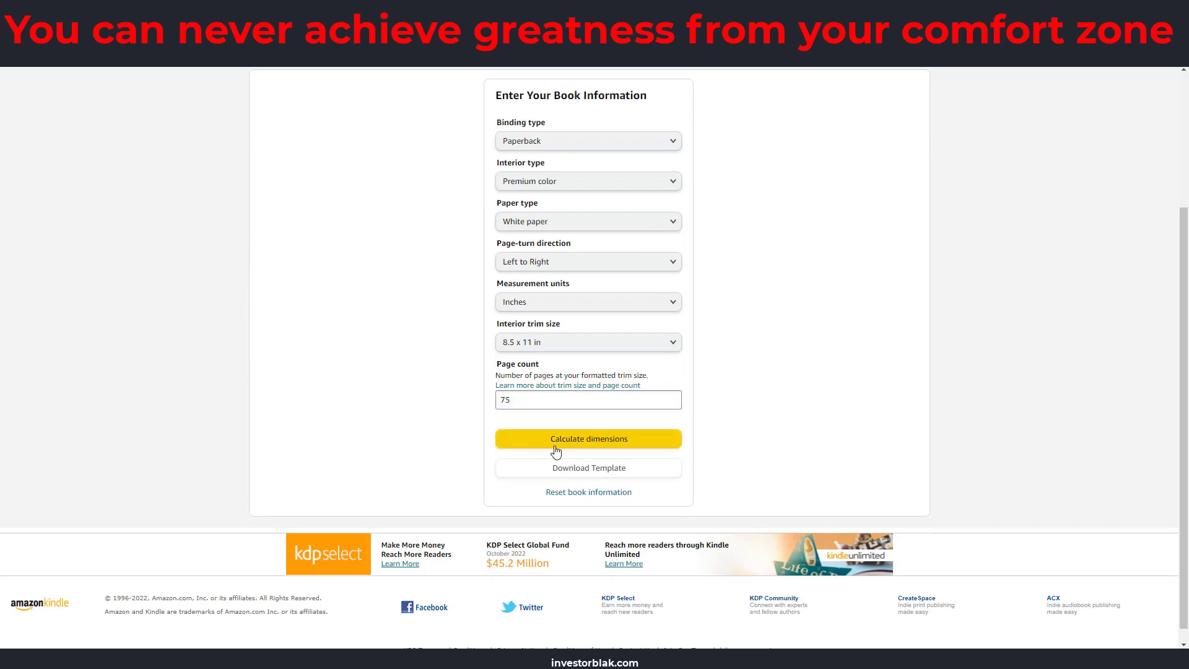
pyautogui.click(599, 441)
pyautogui.scroll(3, 960, 317)
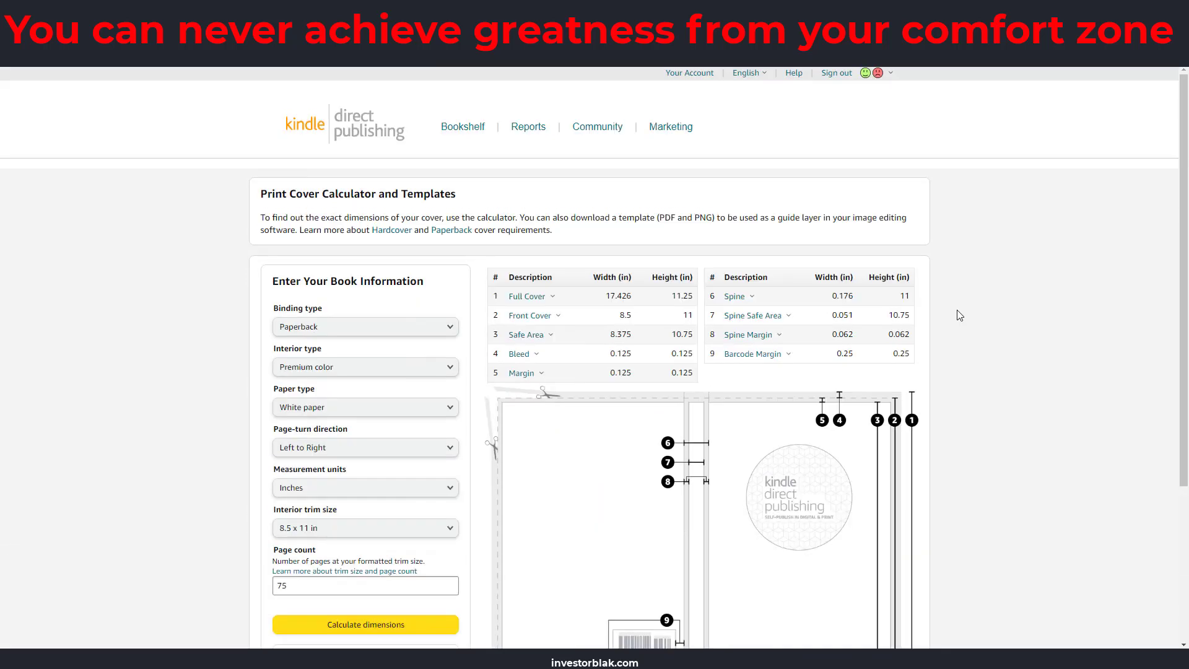
# Download the cover template archive and extract its files
pyautogui.scroll(-3, 576, 363)
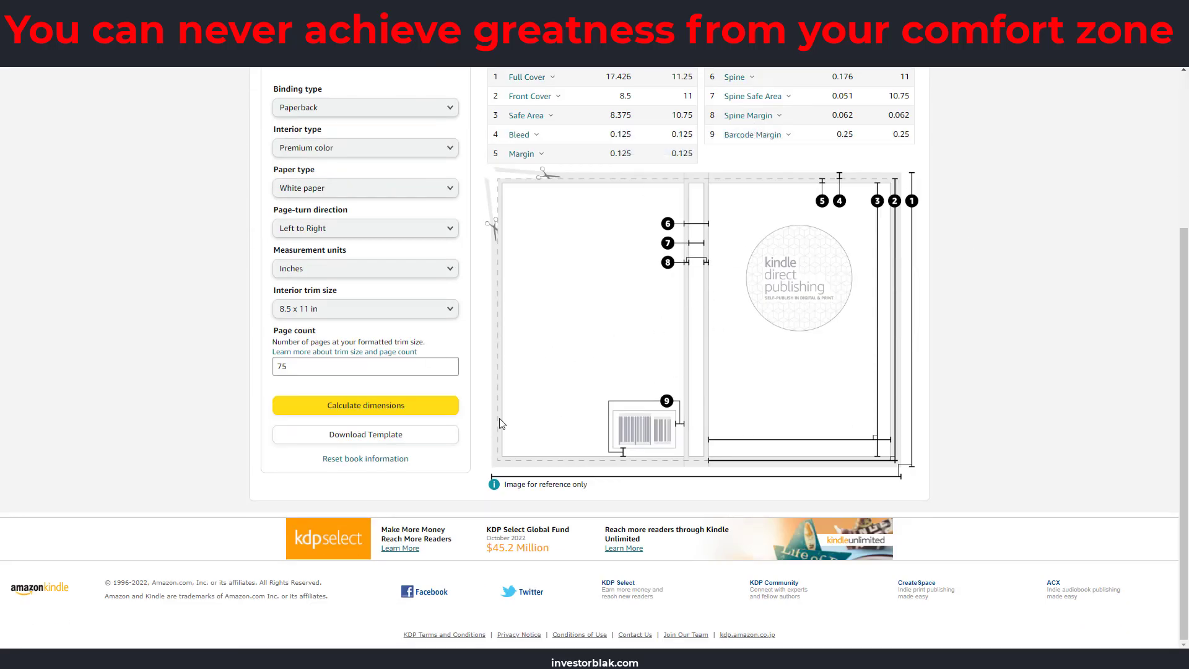
pyautogui.click(362, 438)
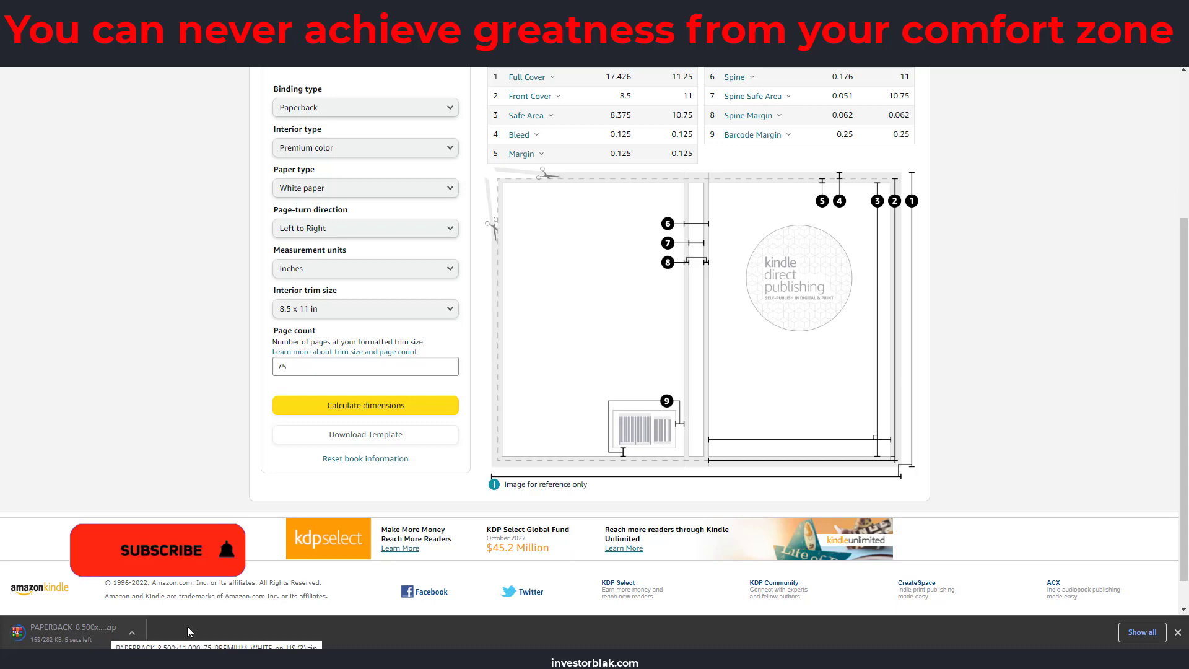
pyautogui.click(87, 632)
pyautogui.click(337, 161)
pyautogui.click(761, 486)
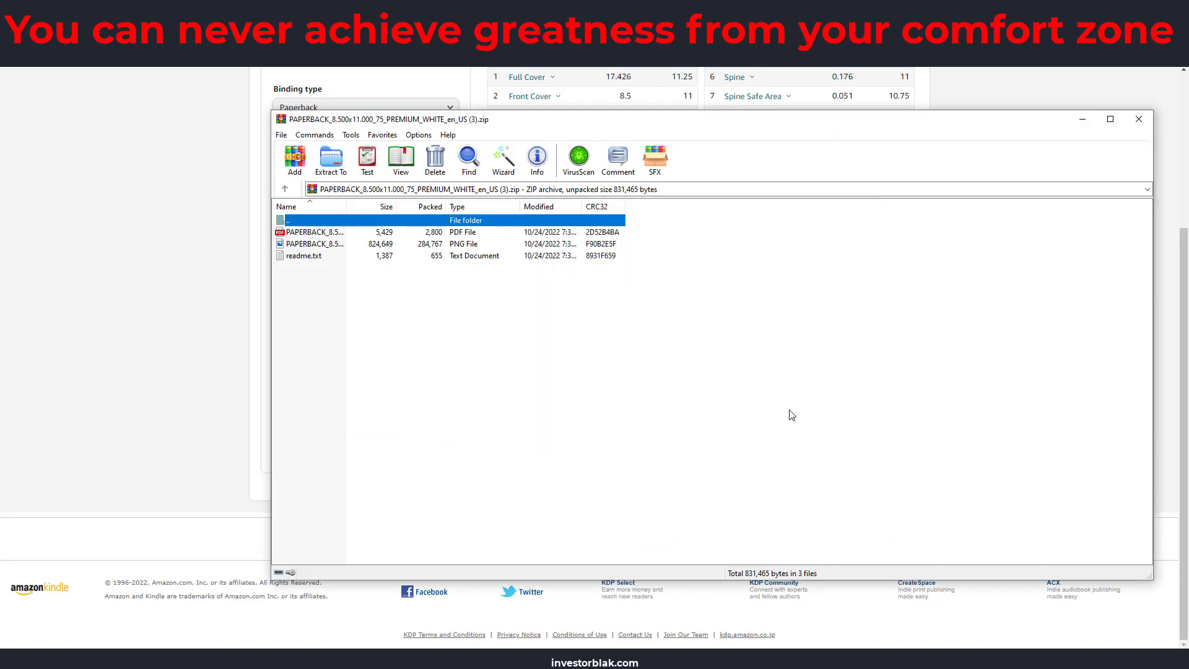
pyautogui.click(1139, 119)
# Open the PNG cover template from the extracted folder and copy the image to the clipboard
pyautogui.moveTo(347, 634)
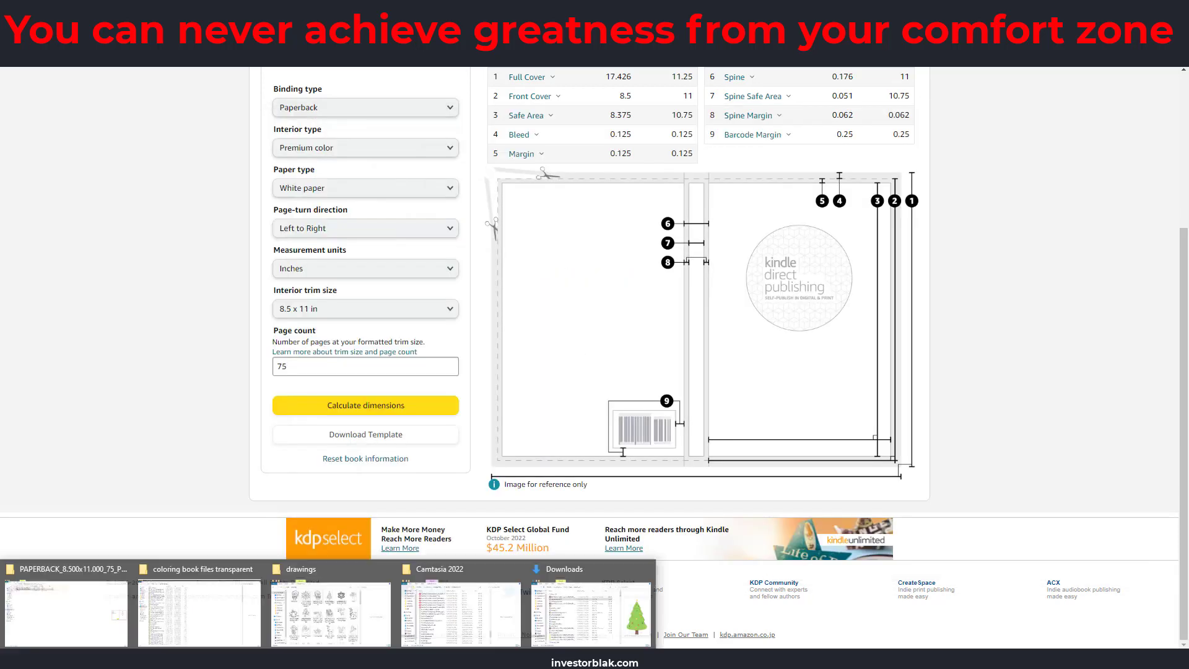
pyautogui.click(65, 598)
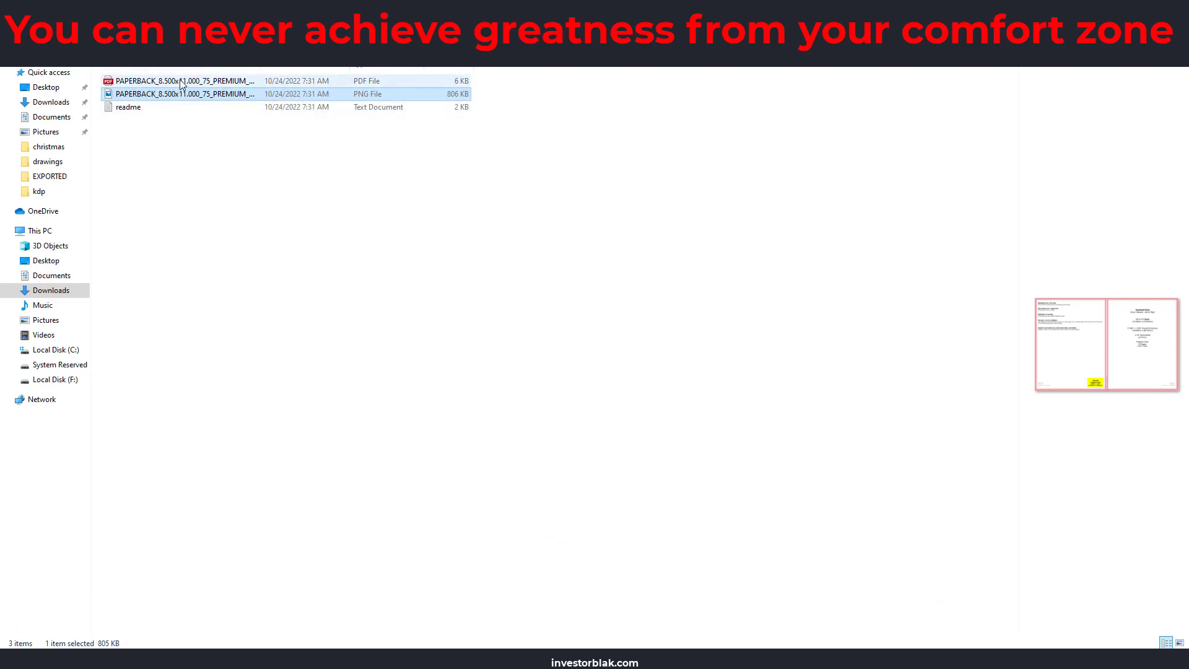
pyautogui.doubleClick(156, 99)
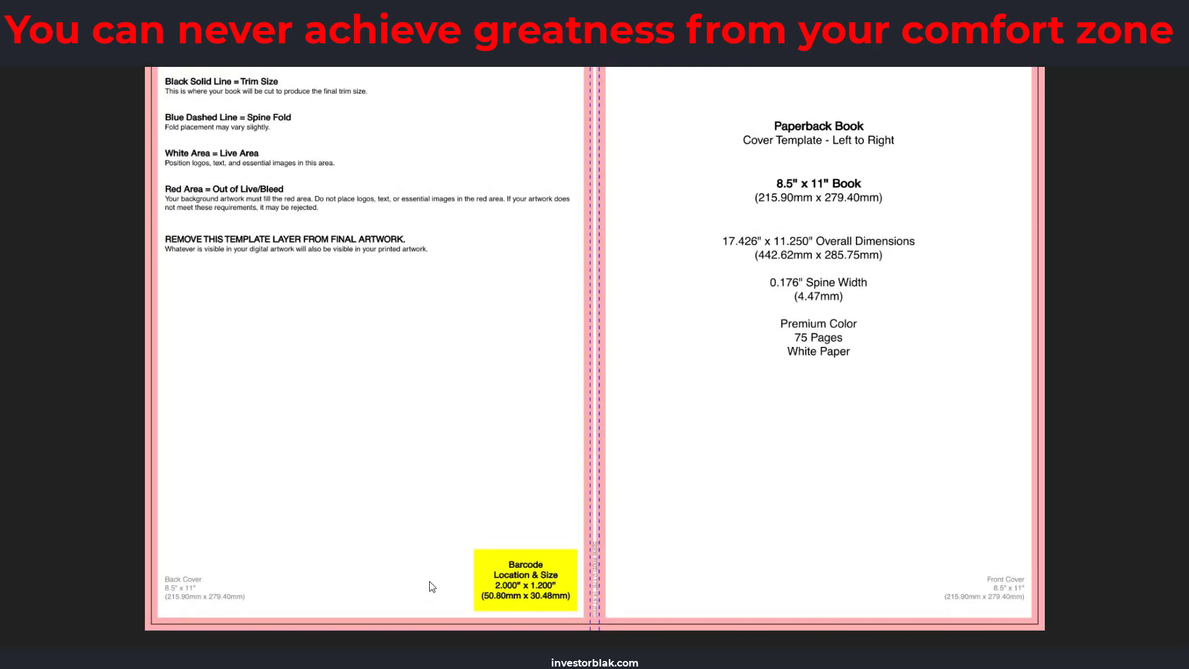
pyautogui.rightClick(538, 241)
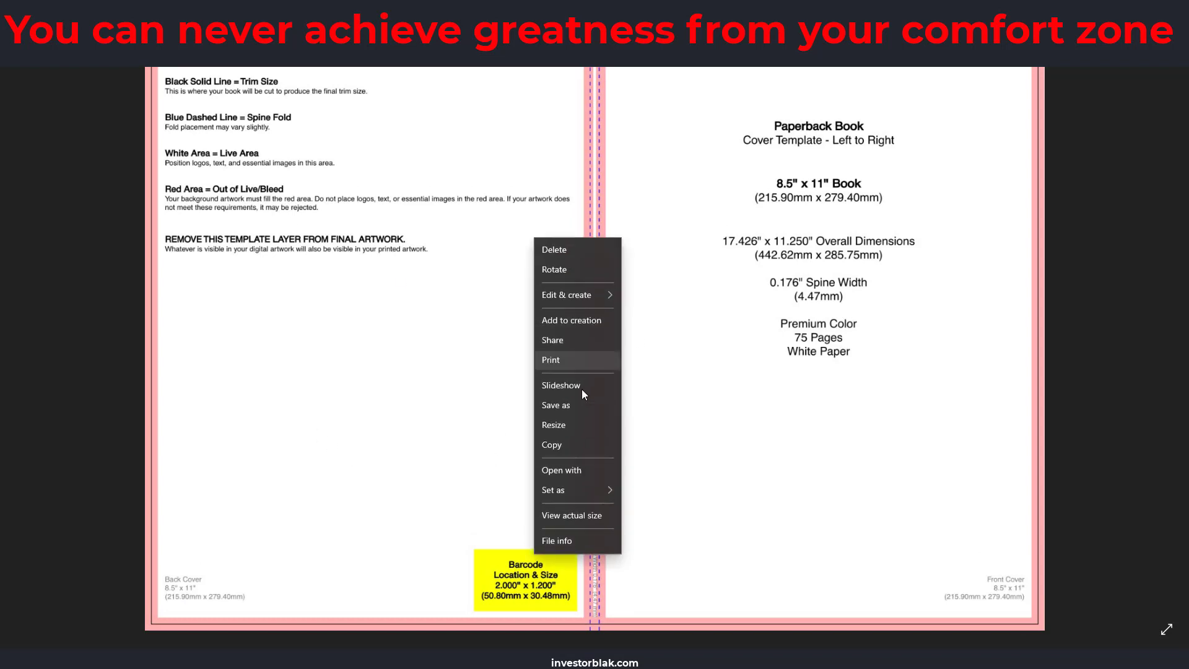
pyautogui.click(575, 440)
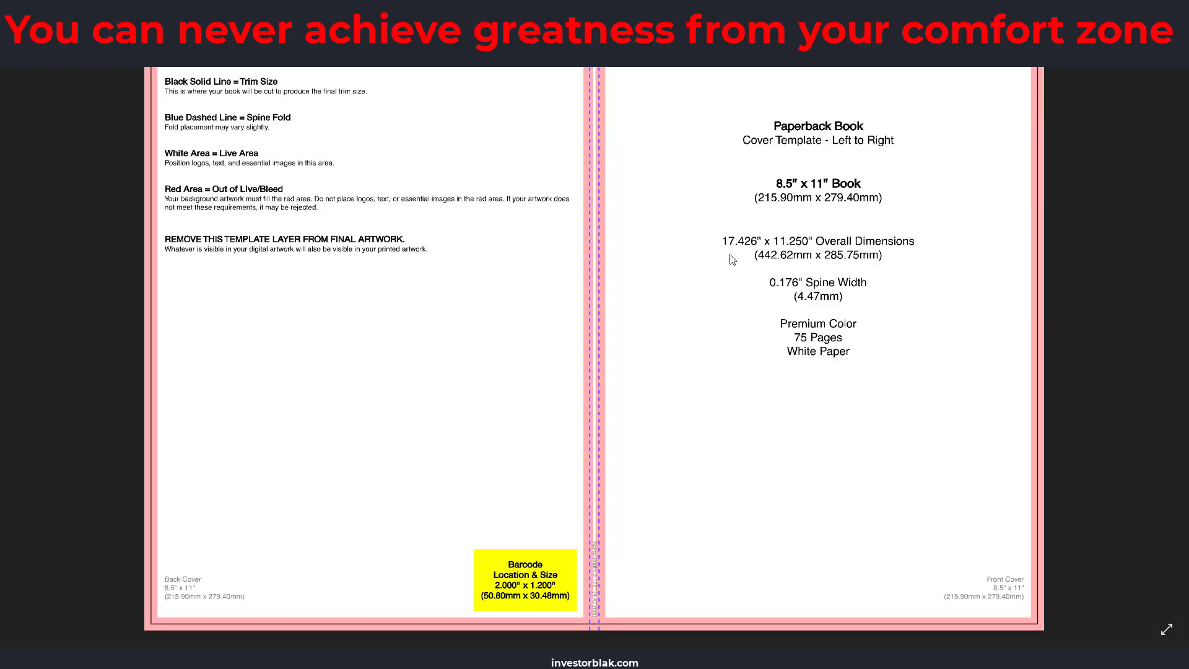
pyautogui.press('Escape')
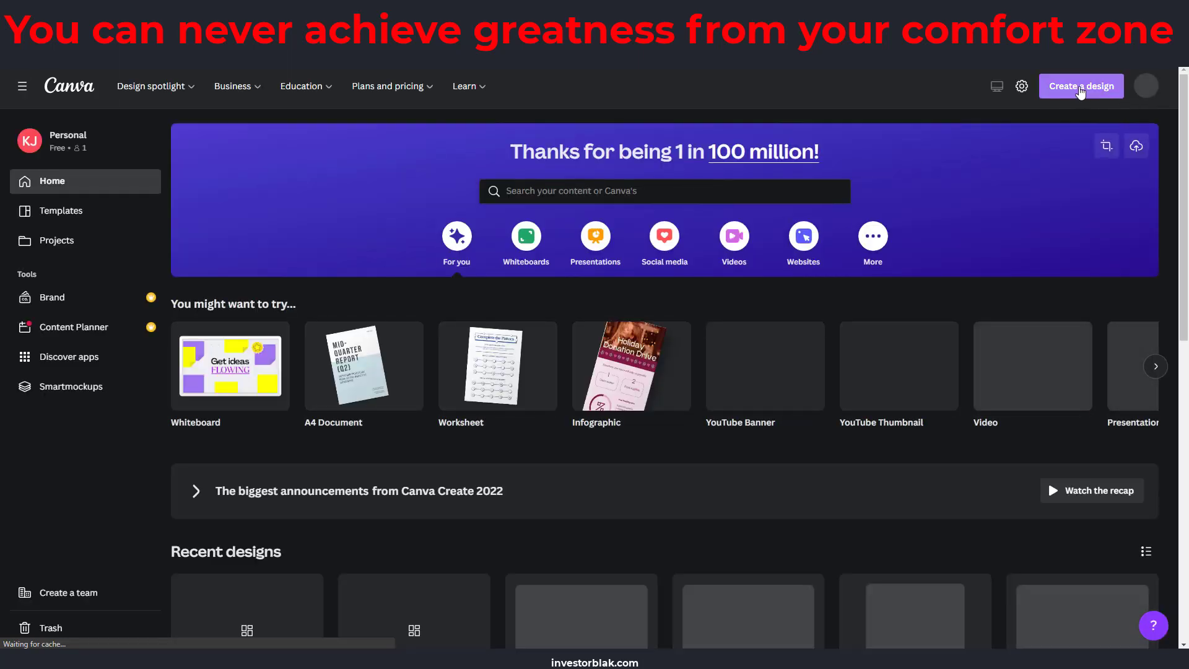
pyautogui.click(1081, 88)
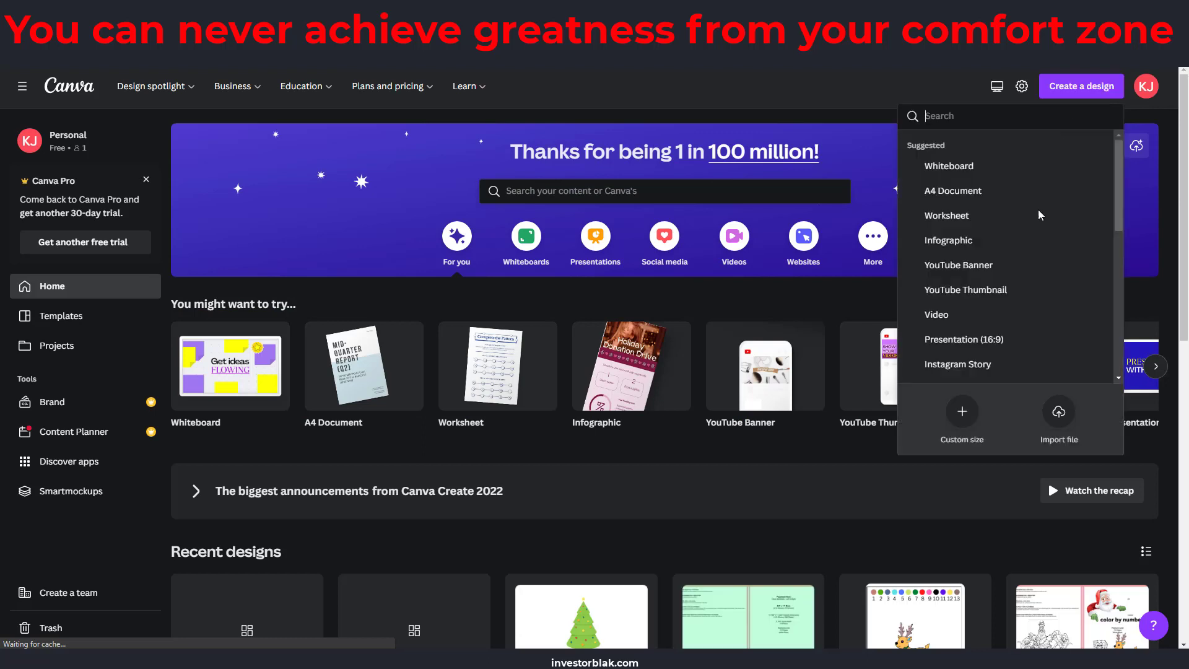
pyautogui.click(939, 412)
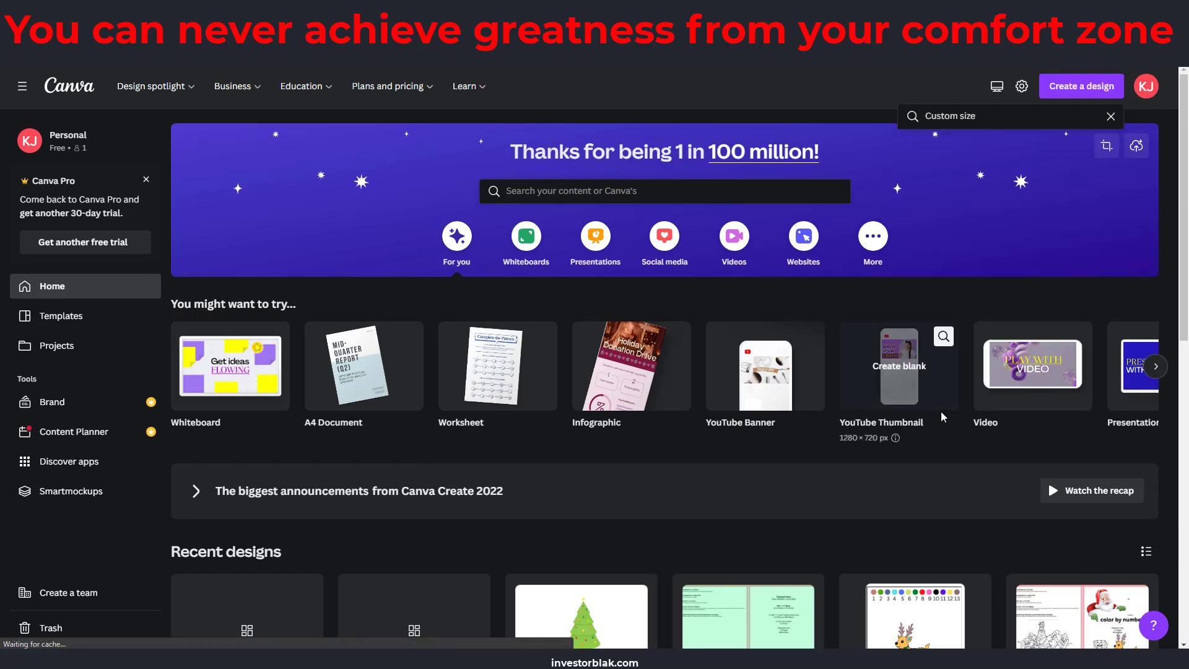
pyautogui.click(930, 411)
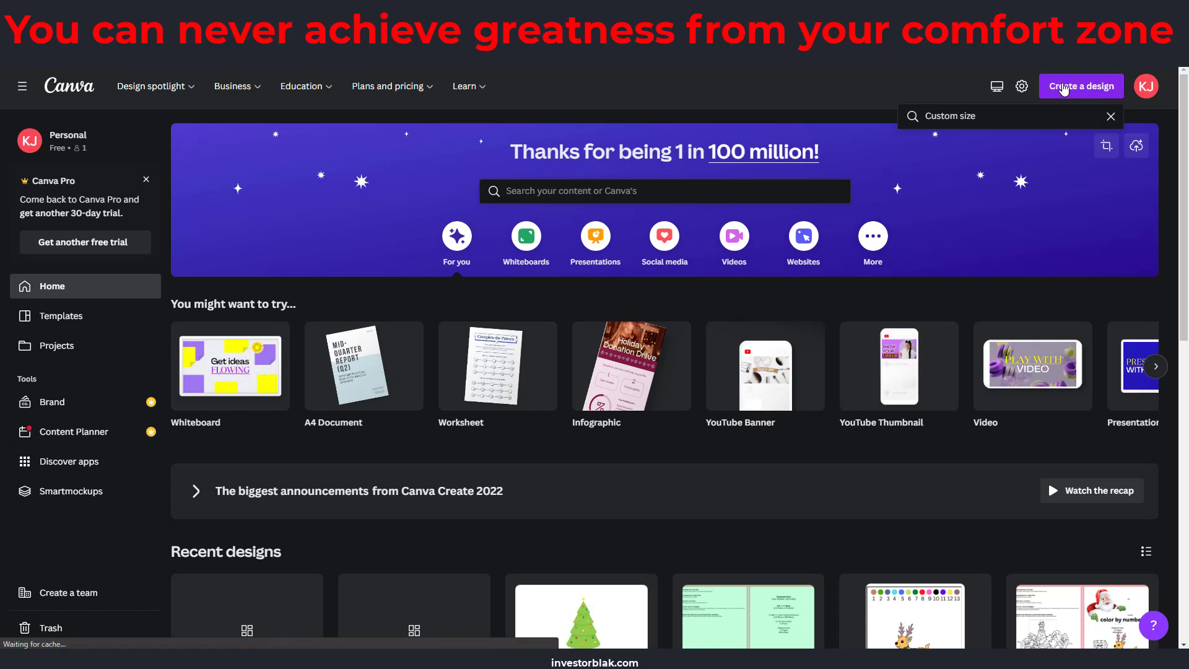
# Create a new custom-size design 17.426 in wide and 11.250 in high
pyautogui.click(1072, 83)
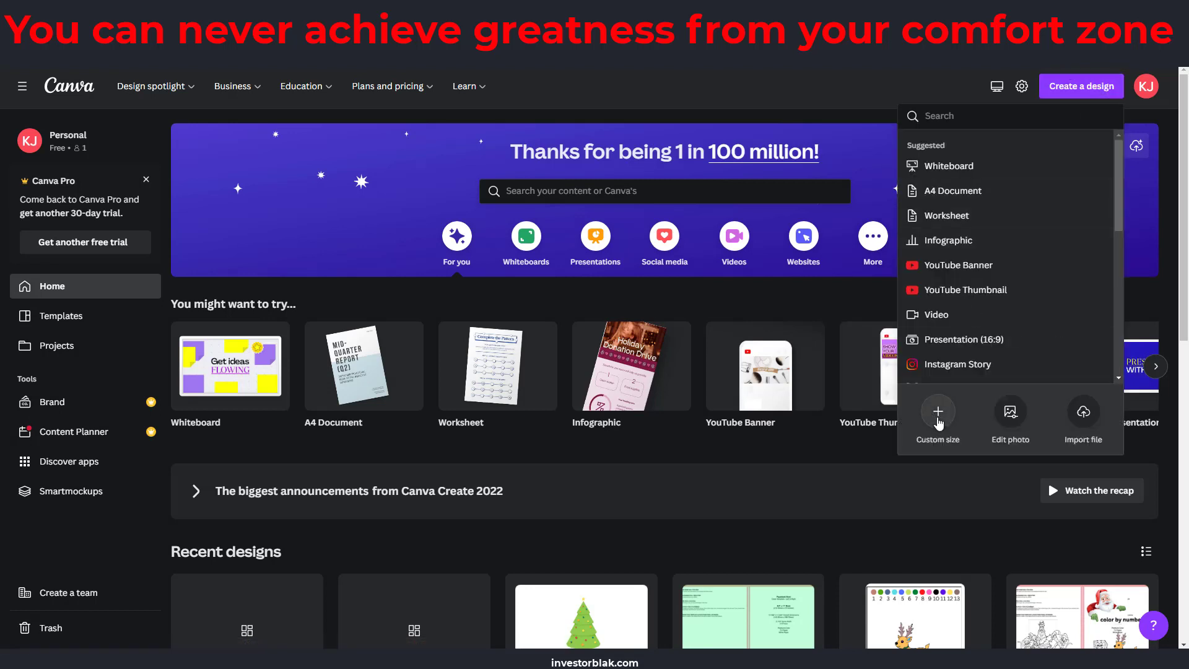
pyautogui.click(935, 486)
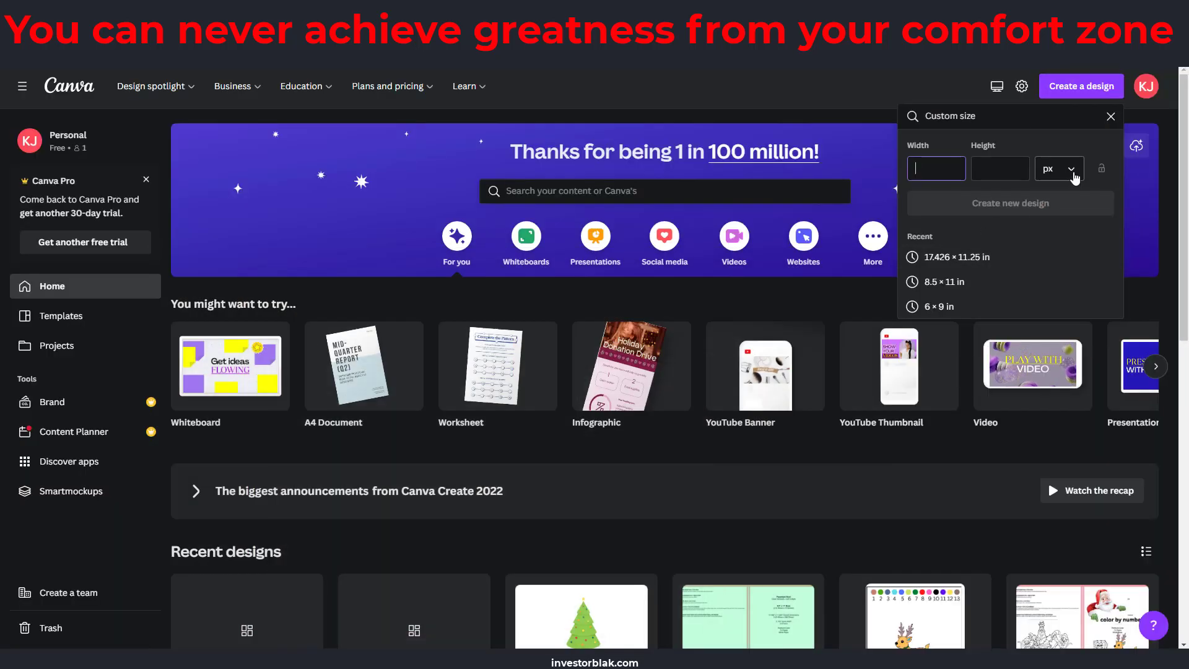
pyautogui.click(1059, 168)
pyautogui.click(959, 171)
pyautogui.write('17')
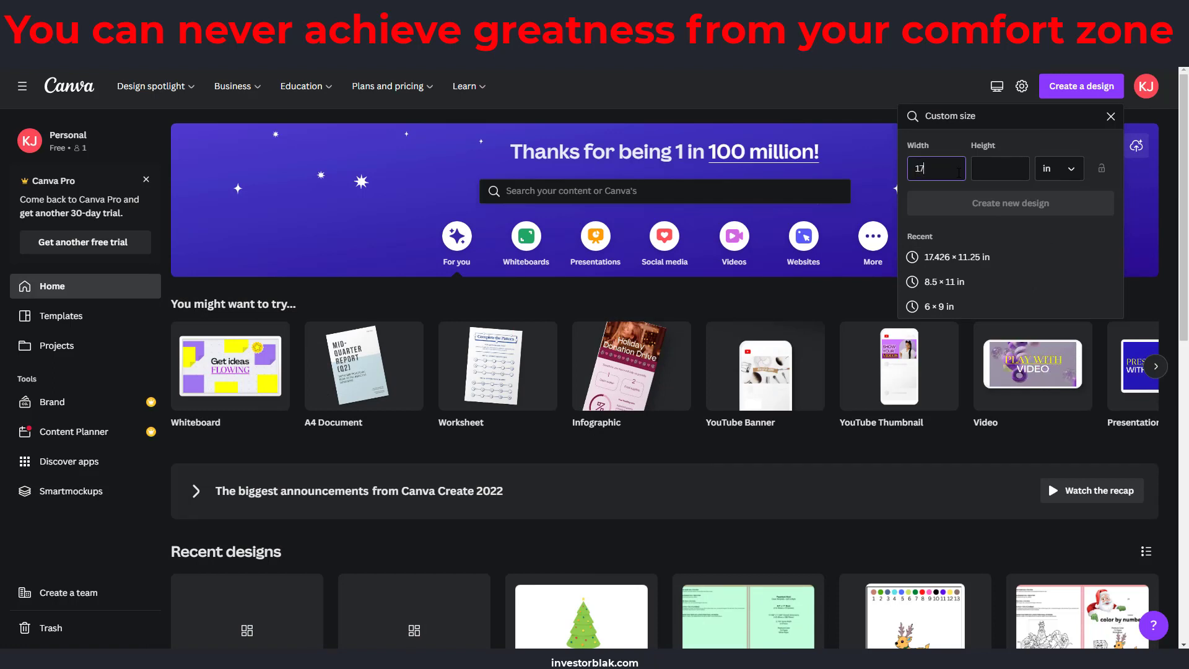
pyautogui.write('.426')
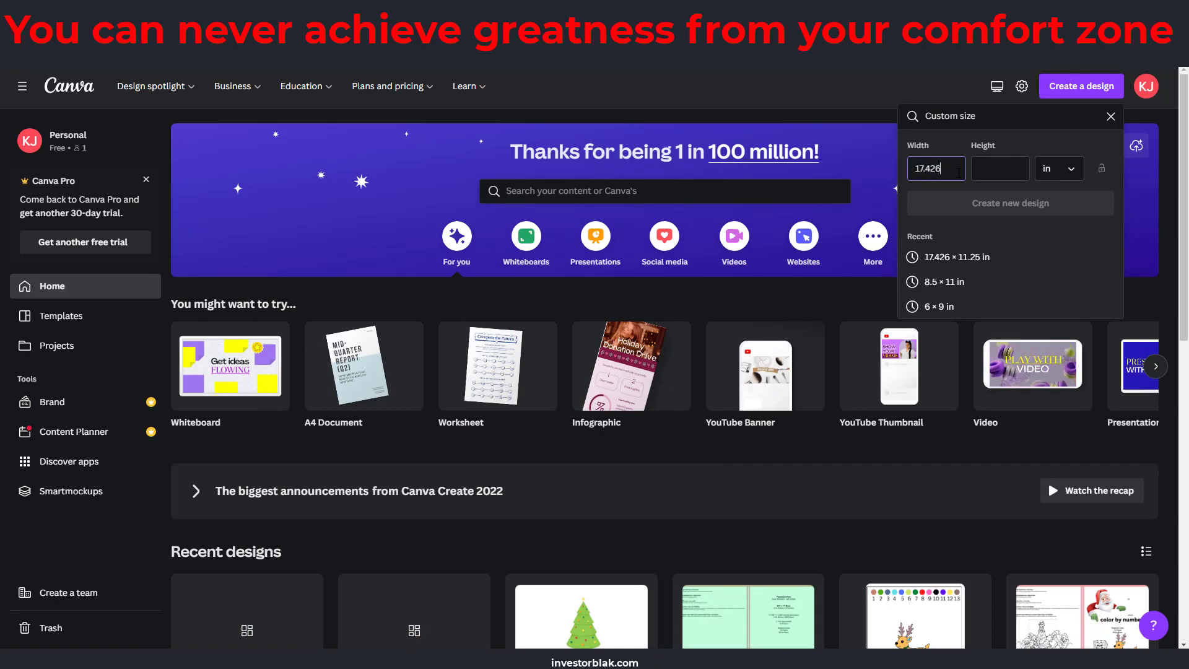
pyautogui.click(997, 169)
pyautogui.write('11')
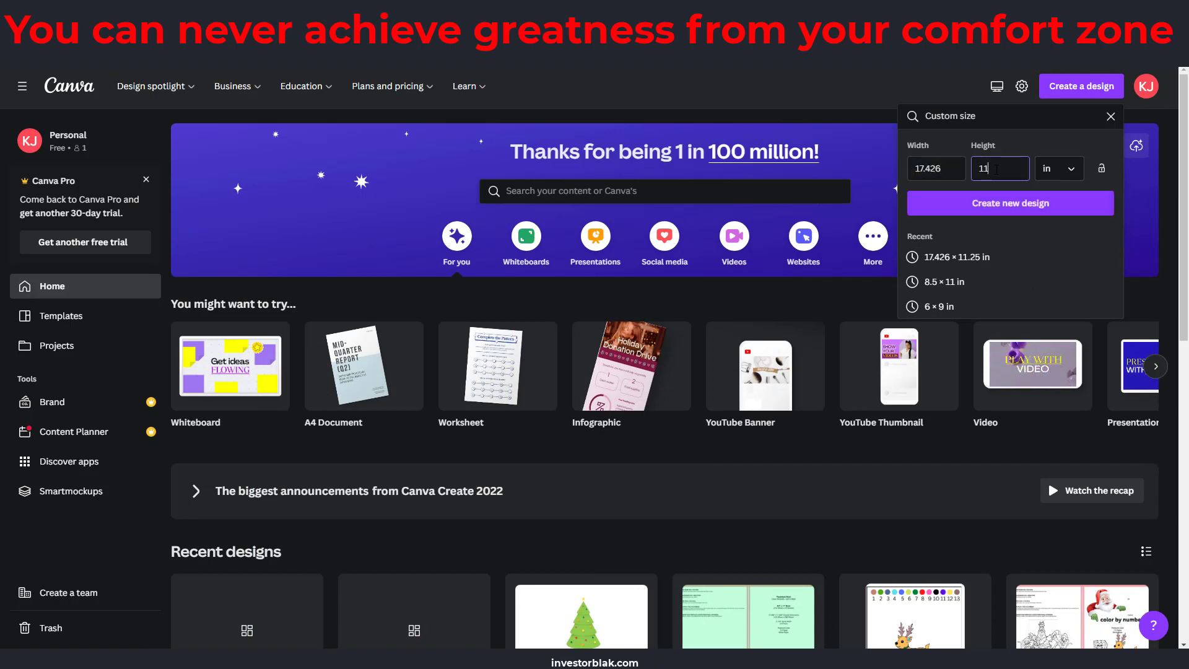
pyautogui.write('.250')
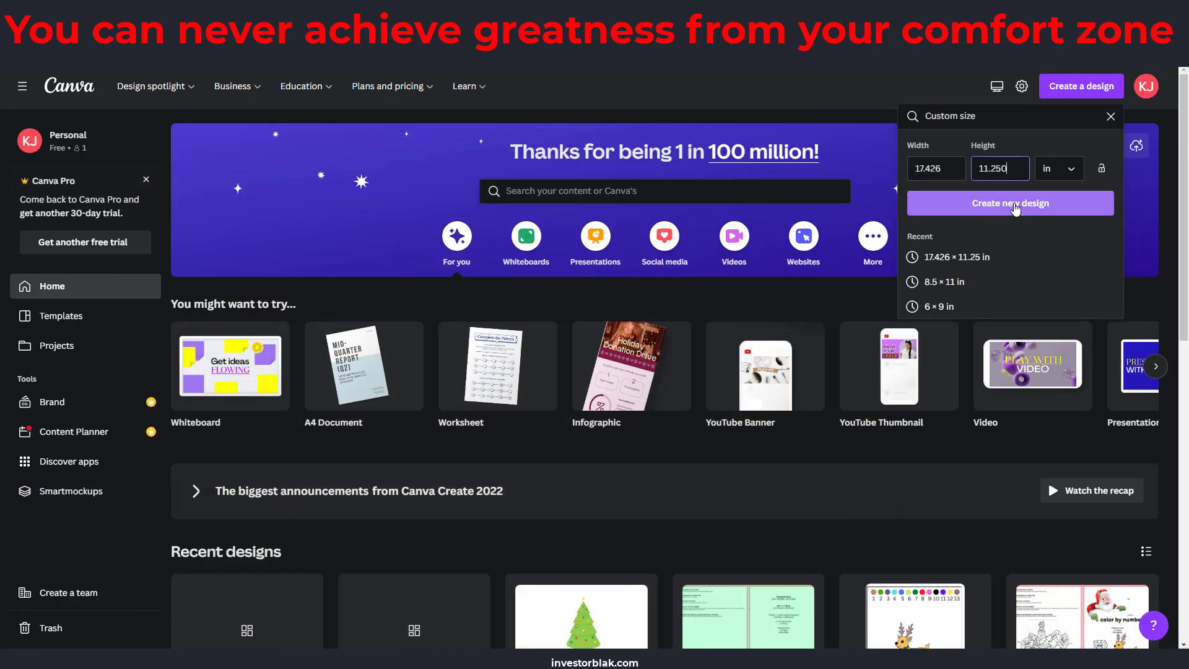
pyautogui.click(1015, 204)
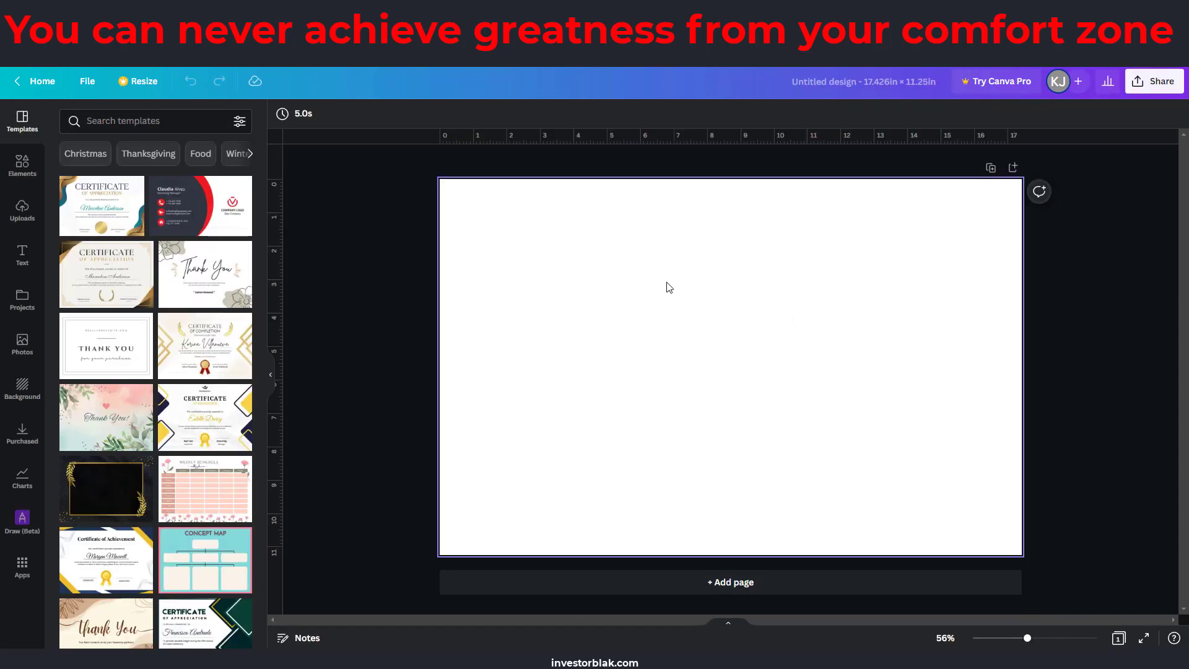
# Paste the copied cover template onto the blank page and enlarge it to fill the whole page
pyautogui.rightClick(636, 278)
pyautogui.click(818, 261)
pyautogui.hotkey('ctrl', 'v')
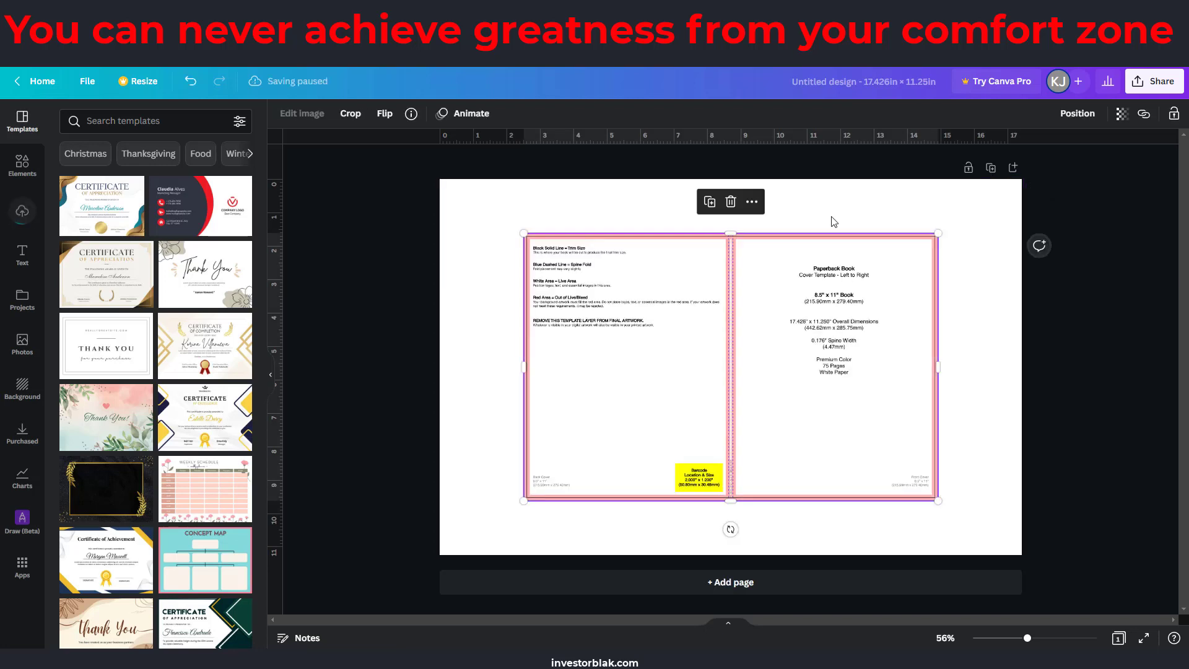
pyautogui.moveTo(587, 281); pyautogui.dragTo(504, 226)
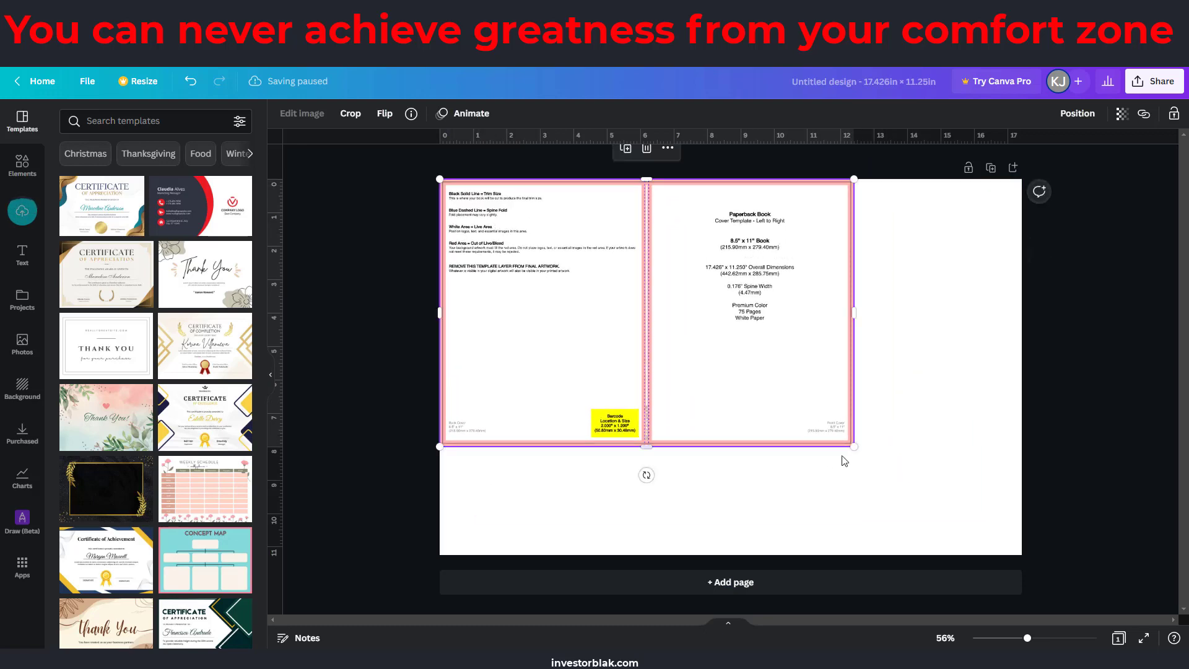
pyautogui.moveTo(854, 446); pyautogui.dragTo(1038, 528)
pyautogui.click(1053, 436)
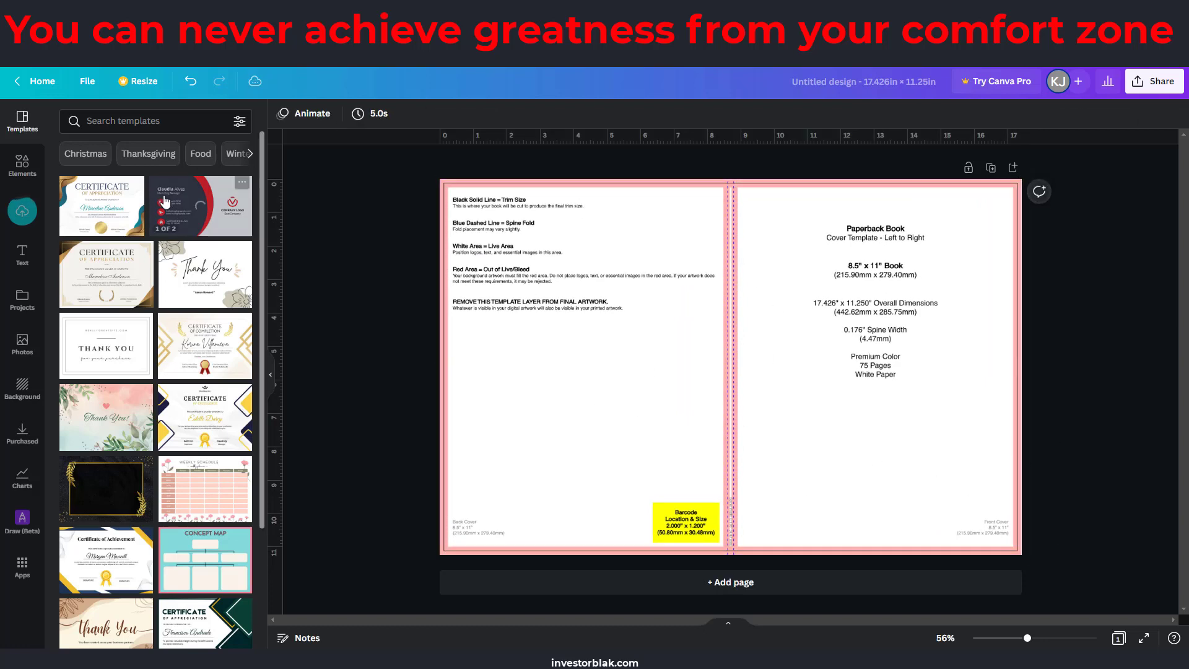
# Cover the whole page with an enlarged square shape filled with dark green
pyautogui.click(22, 166)
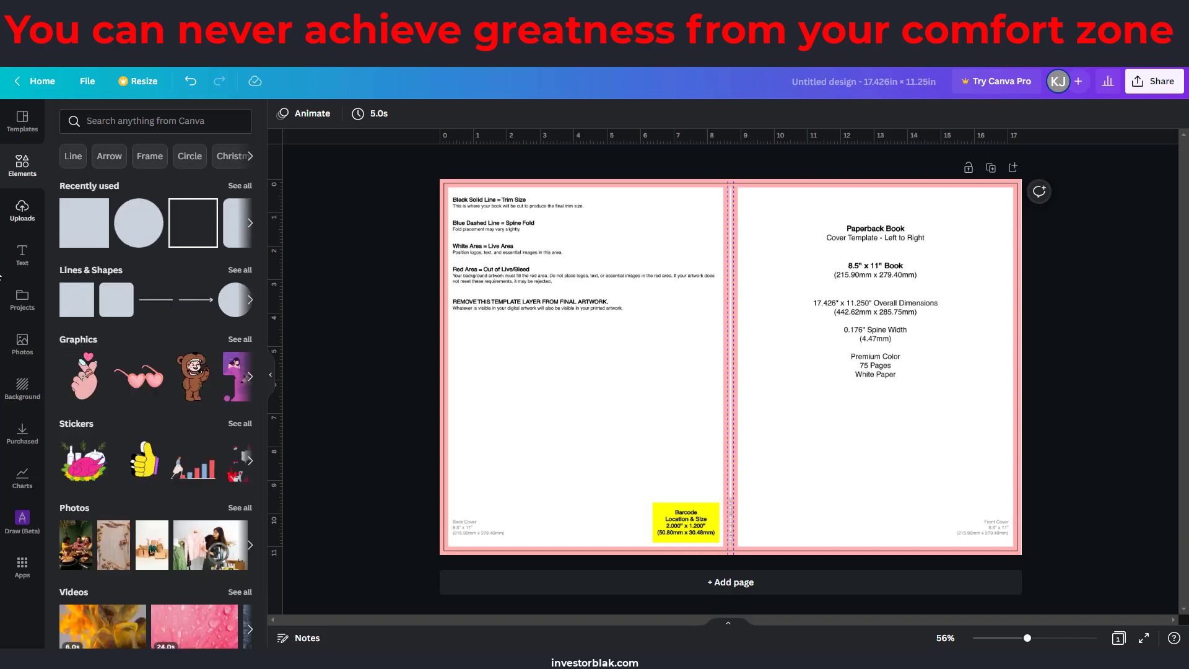
pyautogui.click(82, 239)
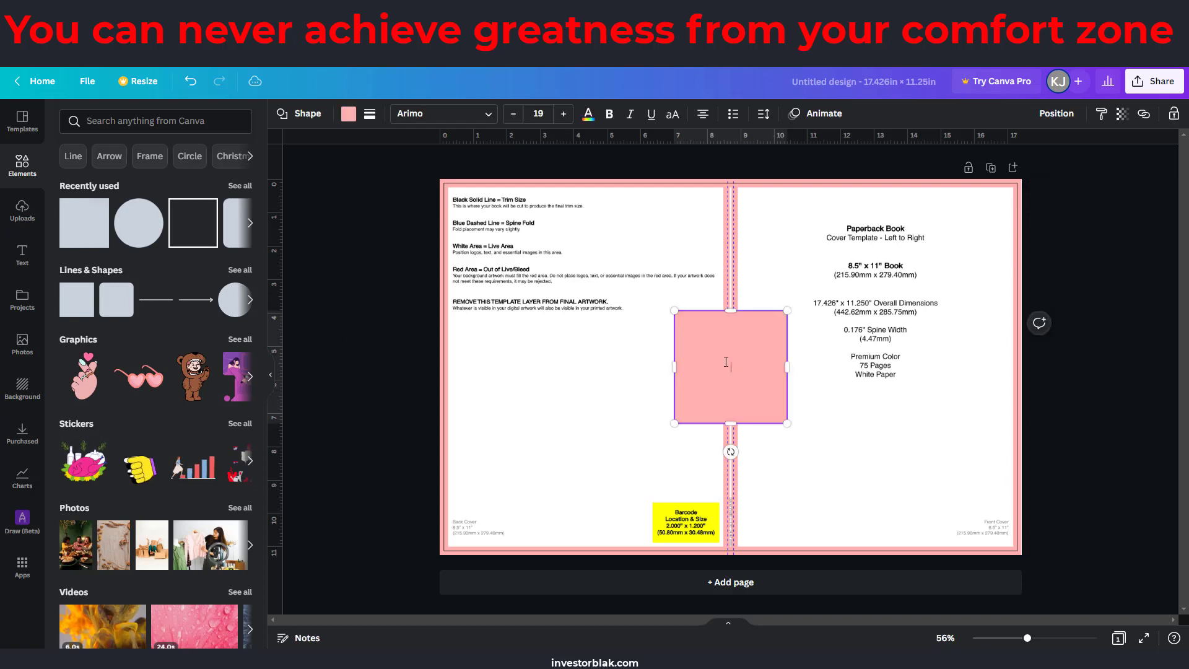
pyautogui.click(637, 368)
pyautogui.click(719, 362)
pyautogui.moveTo(719, 361); pyautogui.dragTo(457, 207)
pyautogui.moveTo(524, 267); pyautogui.dragTo(1047, 571)
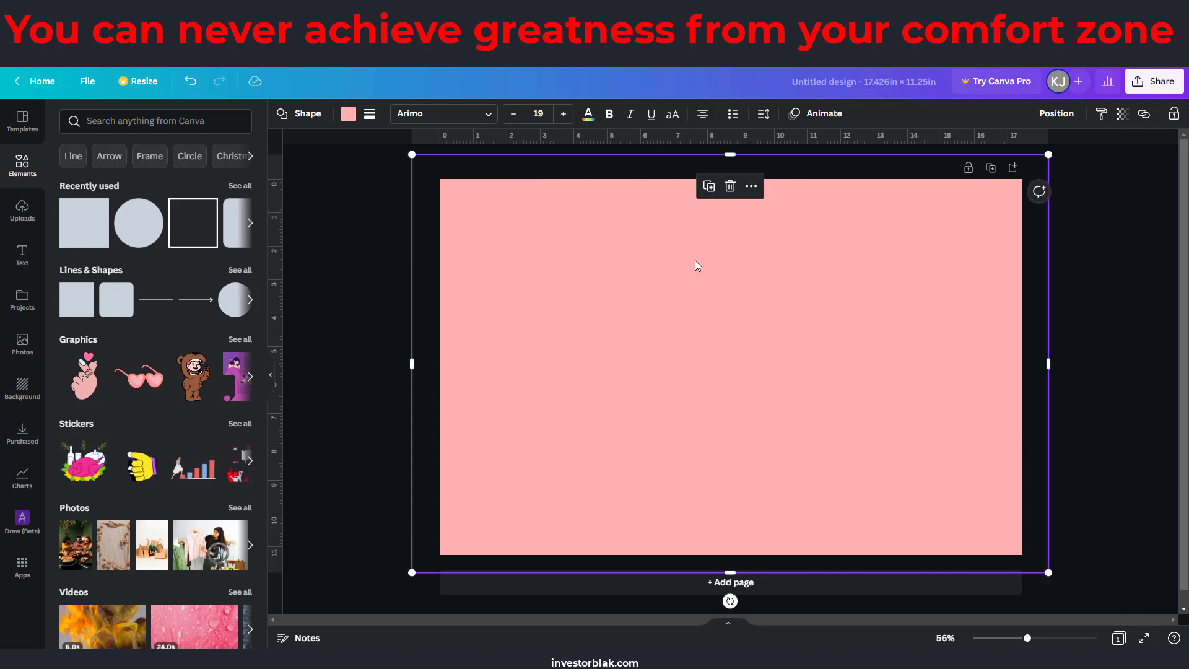
pyautogui.click(347, 118)
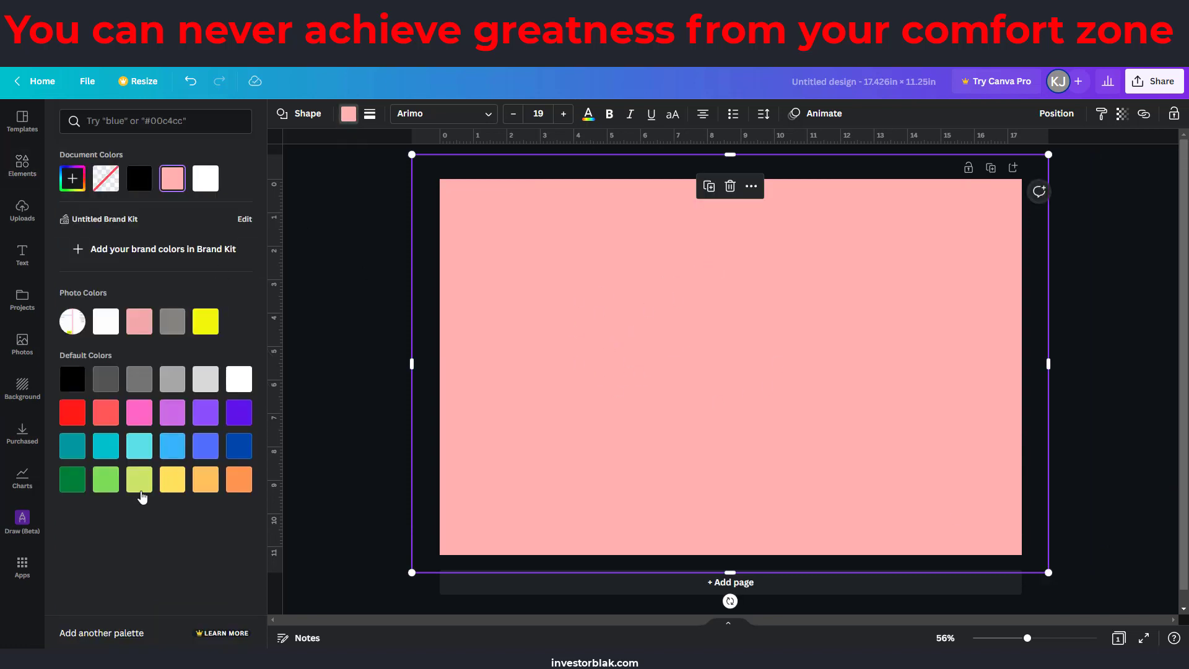
pyautogui.click(73, 480)
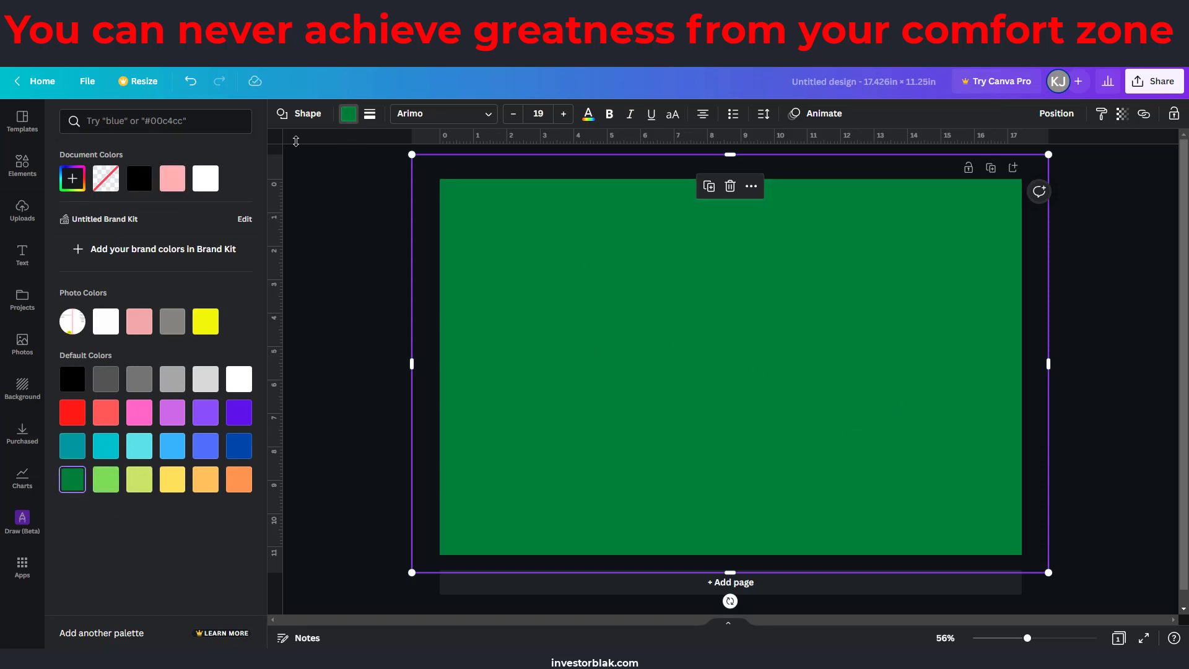
# Recolour the full-page rectangle to a darker custom green, #014920
pyautogui.click(73, 178)
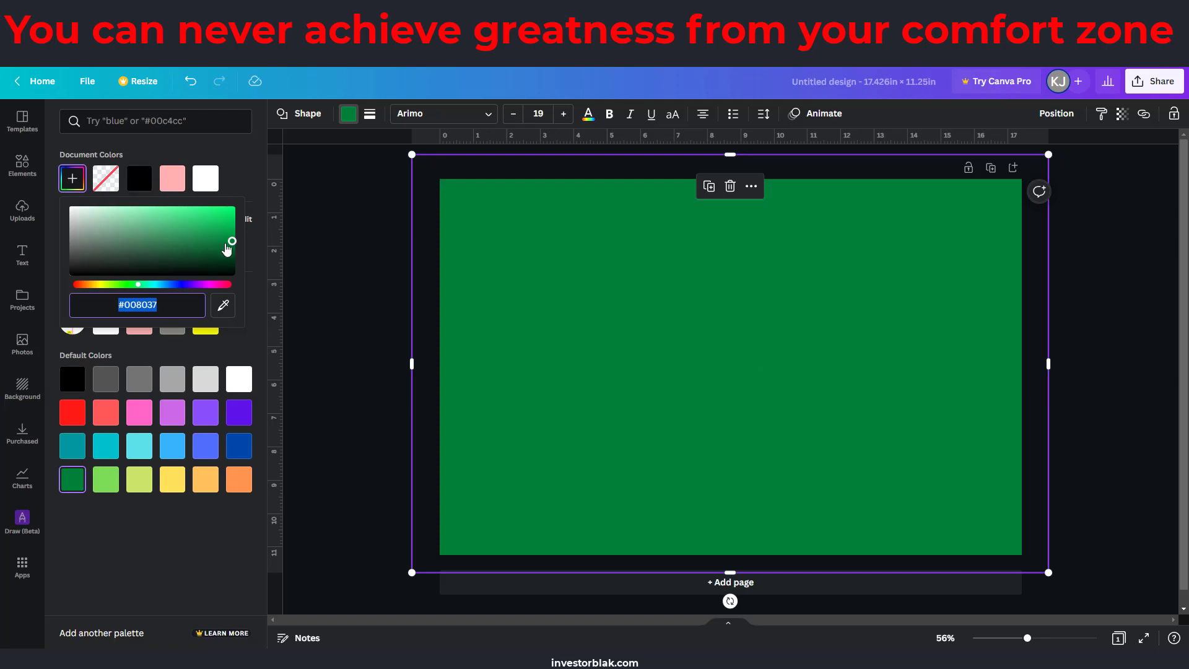
pyautogui.moveTo(228, 242); pyautogui.dragTo(231, 256)
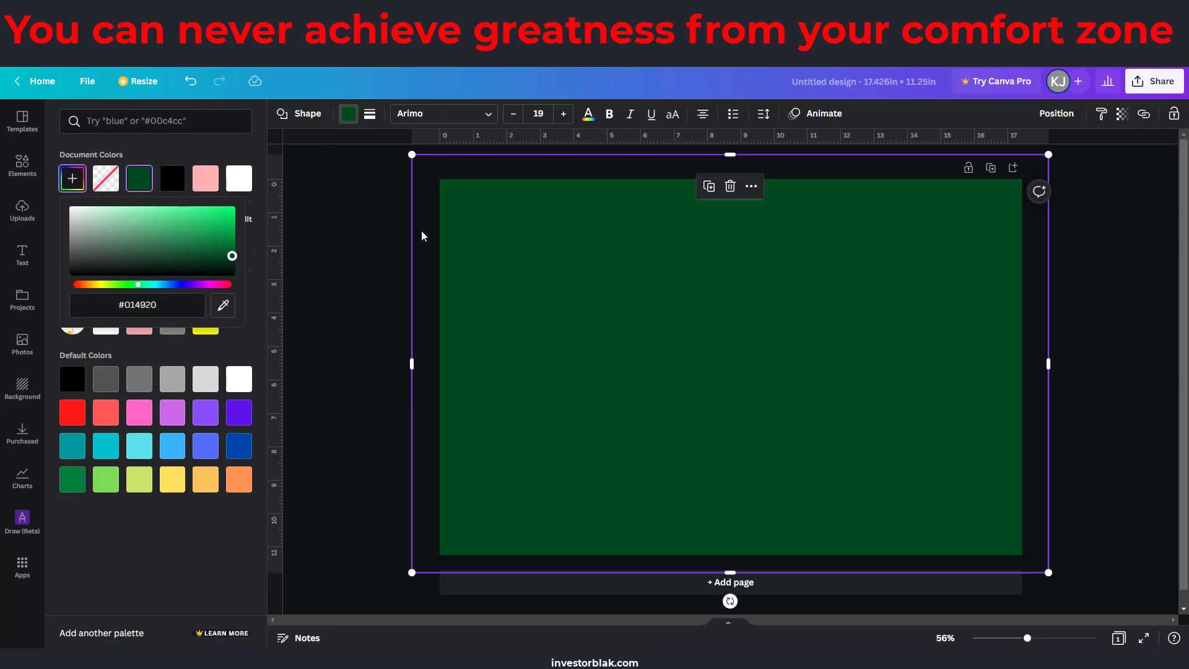
pyautogui.click(367, 296)
# Lower the opacity of the green rectangle enough to reveal the cover template's guides beneath it
pyautogui.click(1122, 114)
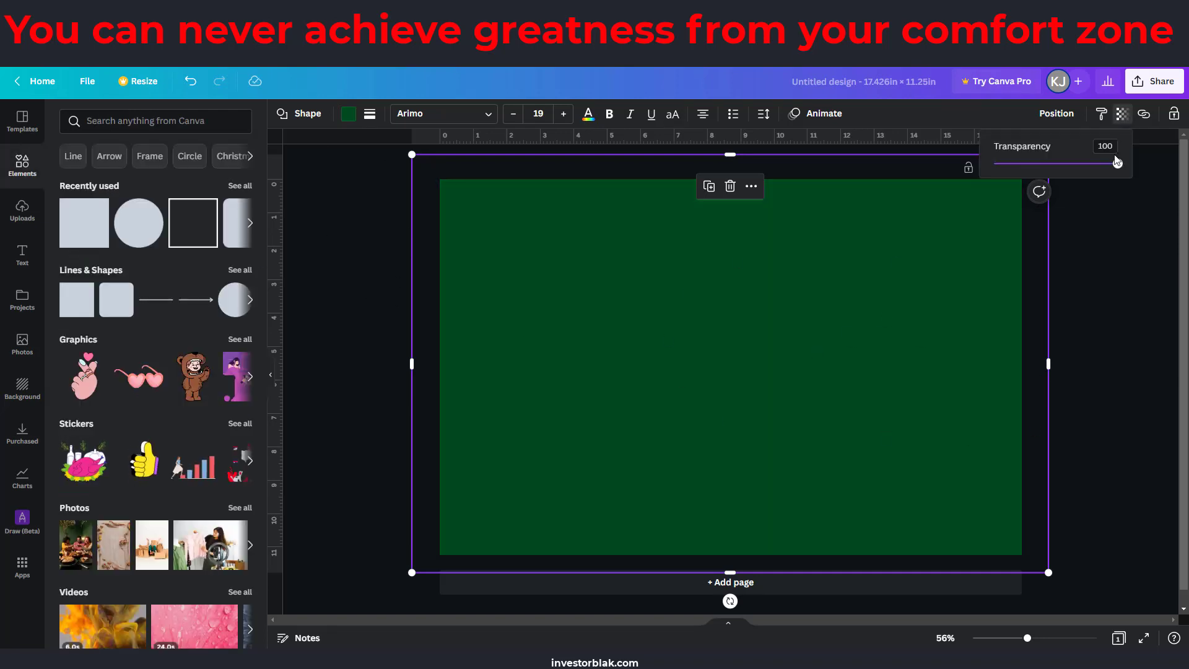
pyautogui.moveTo(1114, 167); pyautogui.dragTo(1041, 179)
pyautogui.click(340, 291)
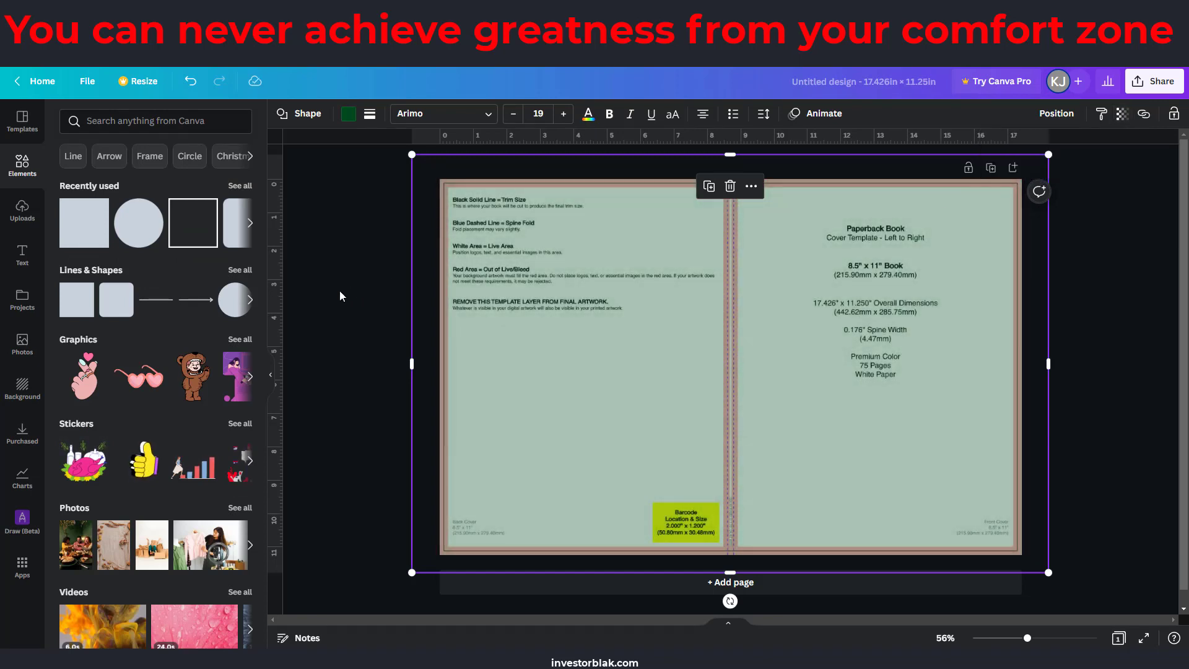
pyautogui.click(346, 295)
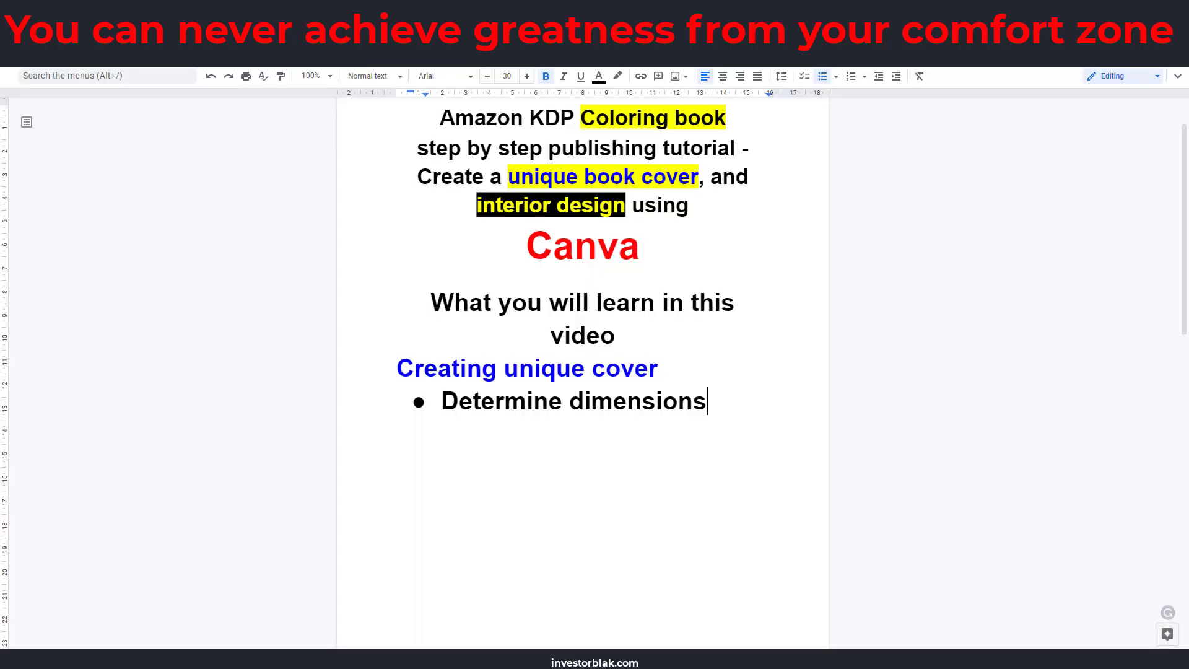
# Switch to a new browser tab and search Google Images for "rain deers cartoon hd"
pyautogui.hotkey('ctrl', 'z')
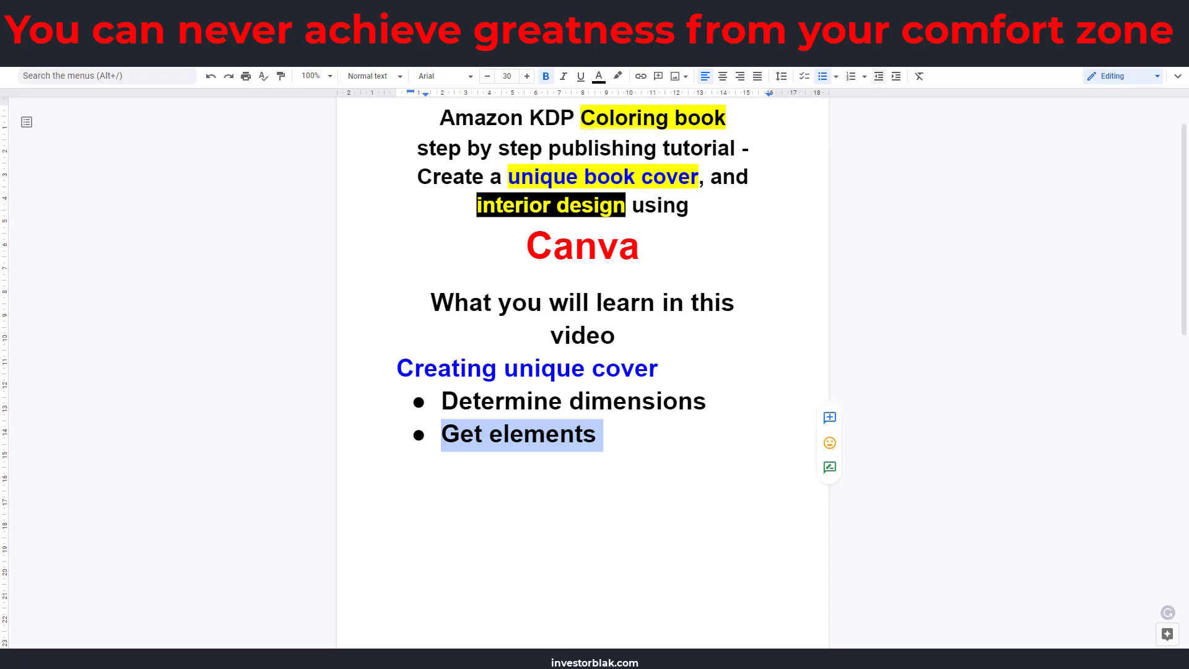
pyautogui.hotkey('ctrl', 't')
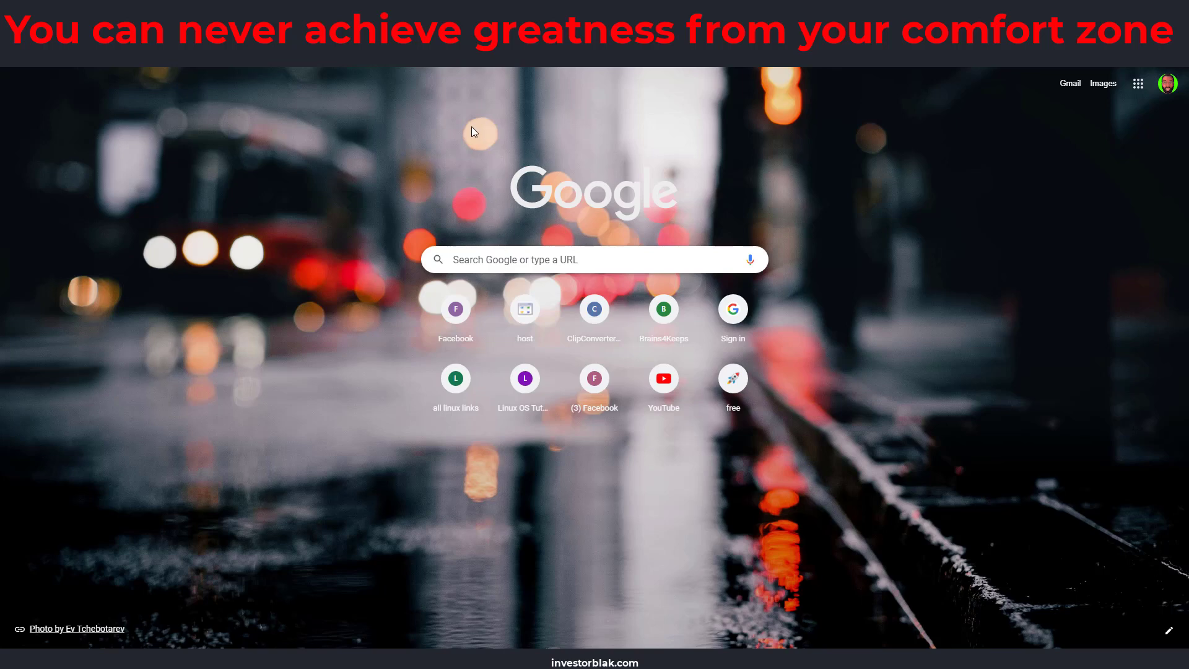
pyautogui.write('rain')
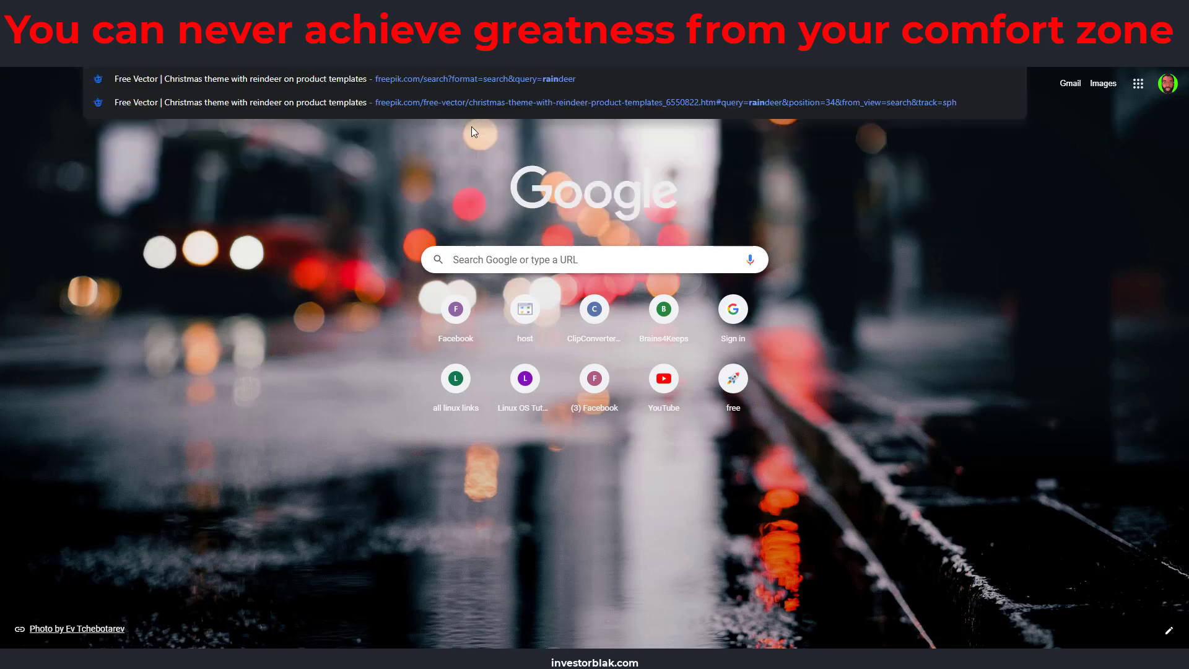
pyautogui.write('m')
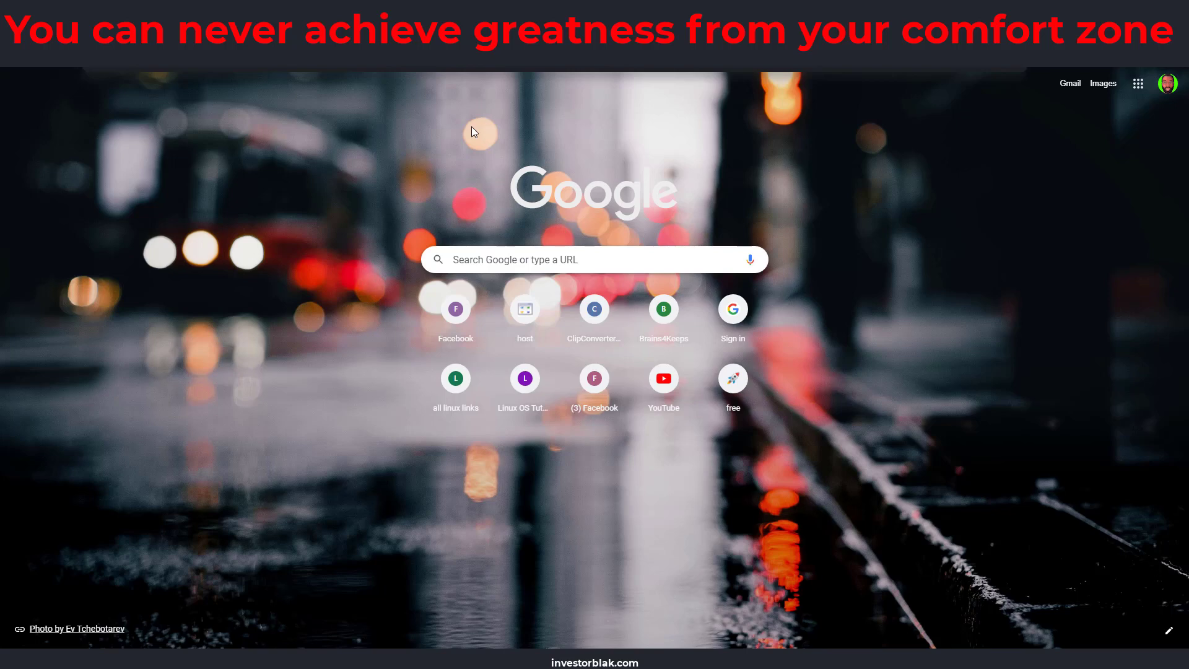
pyautogui.press('Return')
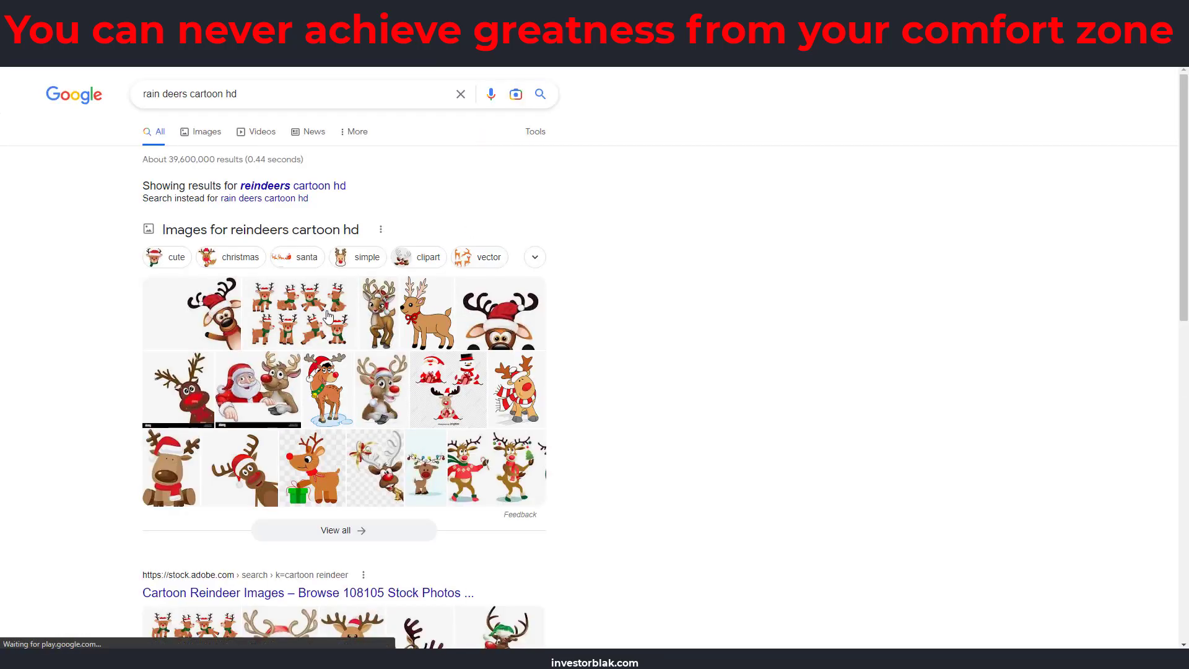
pyautogui.click(203, 134)
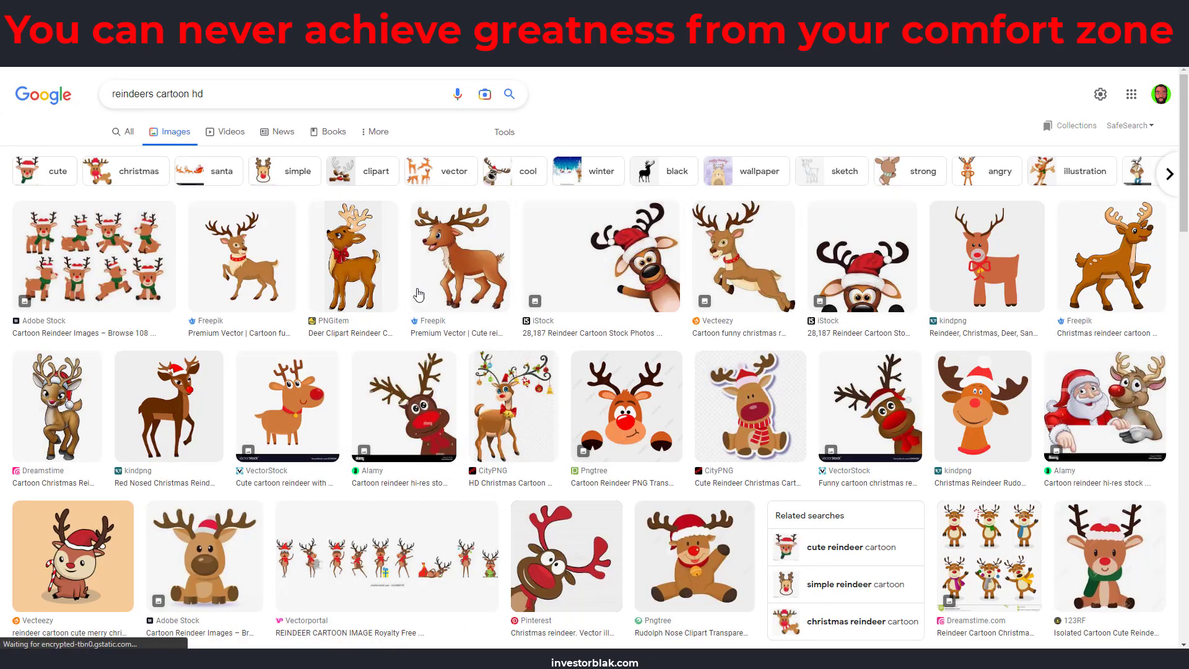
# Save the Adobe Stock image of the seated reindeer in a Santa hat to Downloads as rain1
pyautogui.scroll(-4, 487, 277)
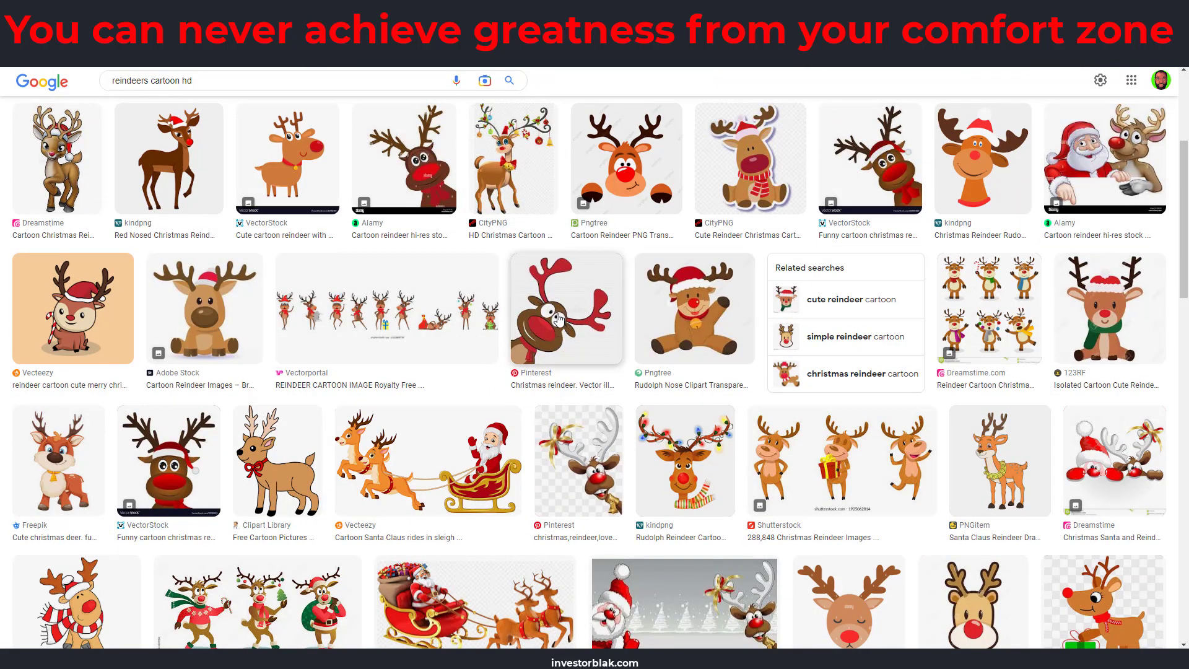
pyautogui.click(557, 319)
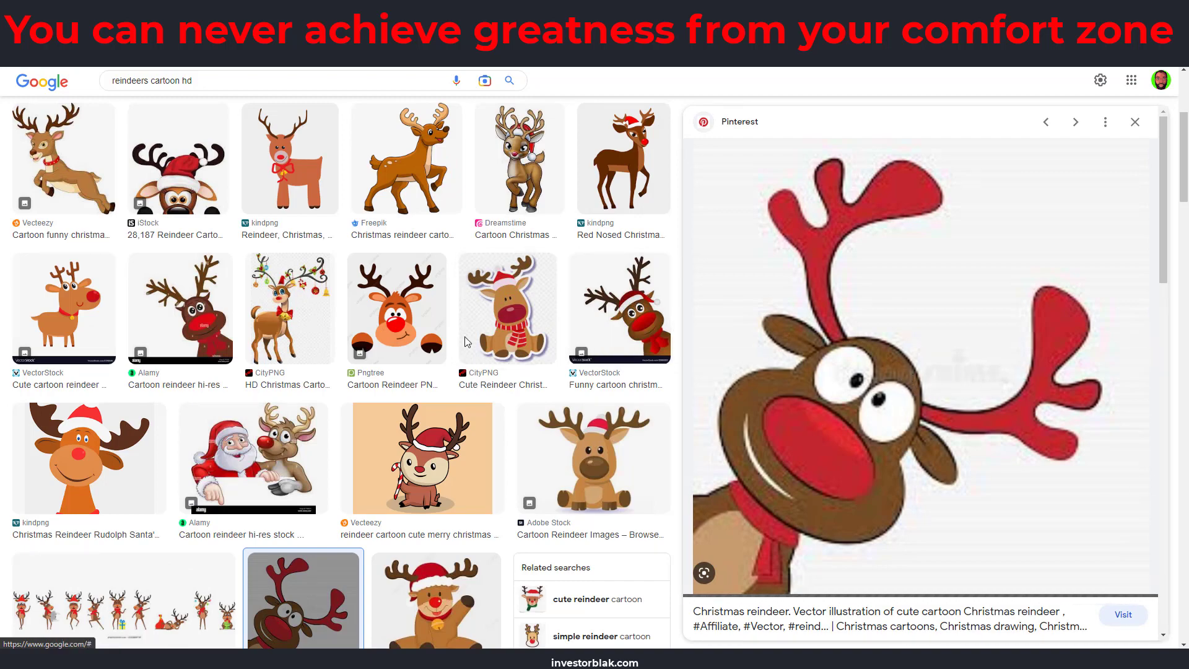
pyautogui.scroll(-3, 544, 406)
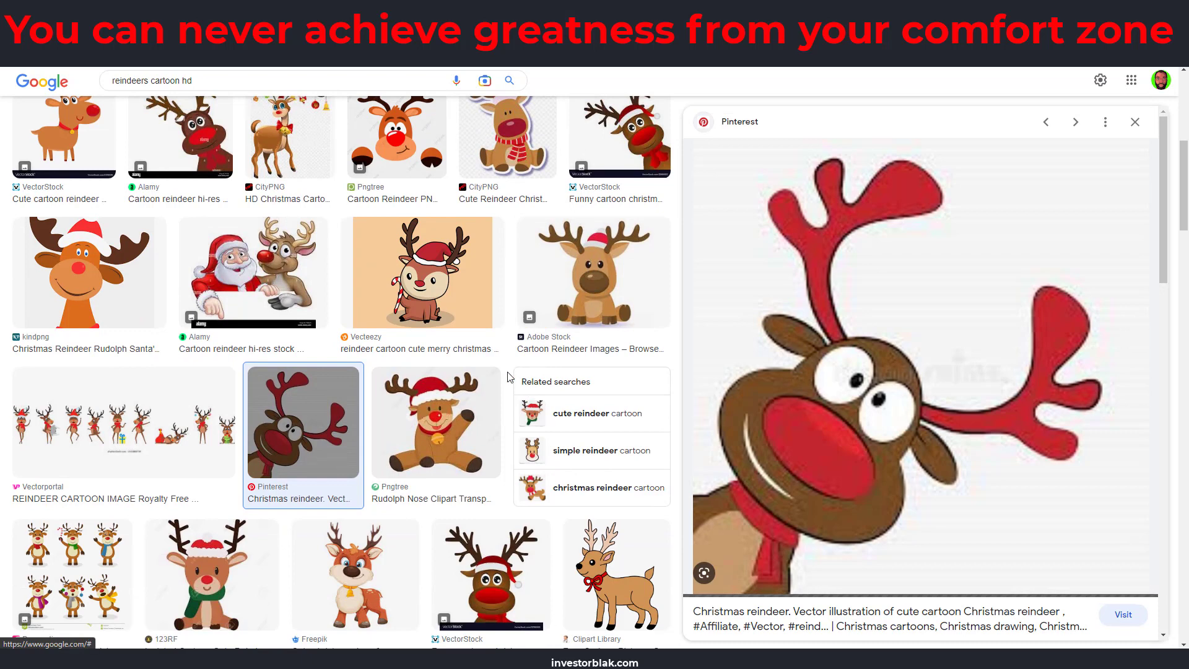
pyautogui.click(571, 299)
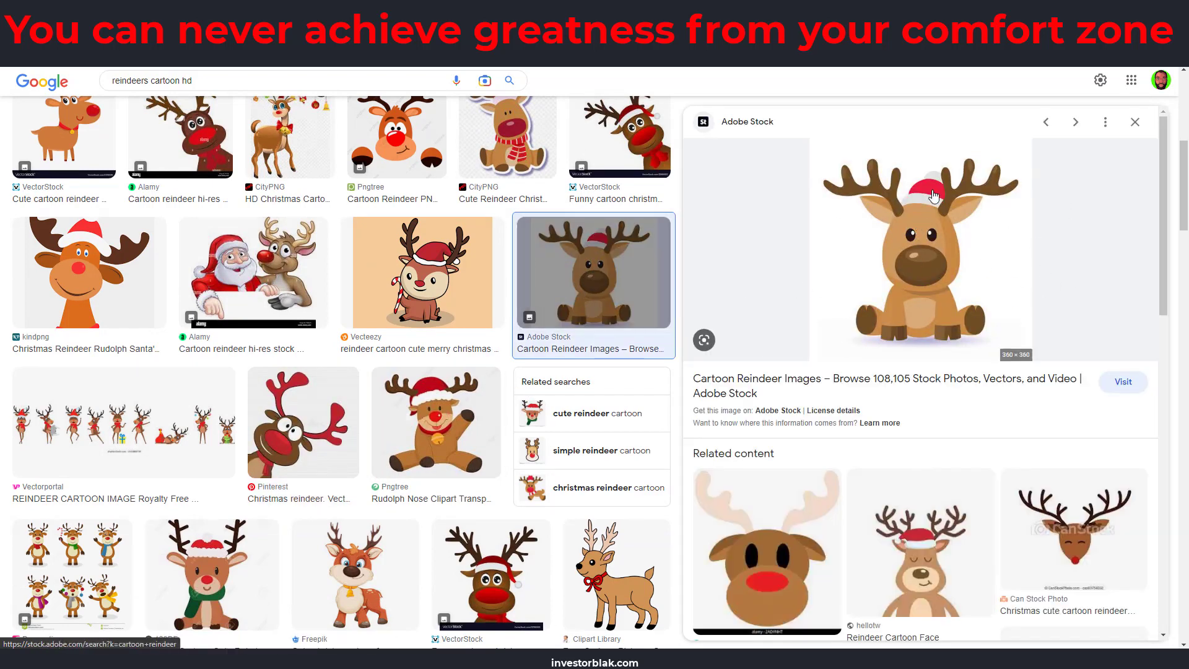
pyautogui.rightClick(915, 250)
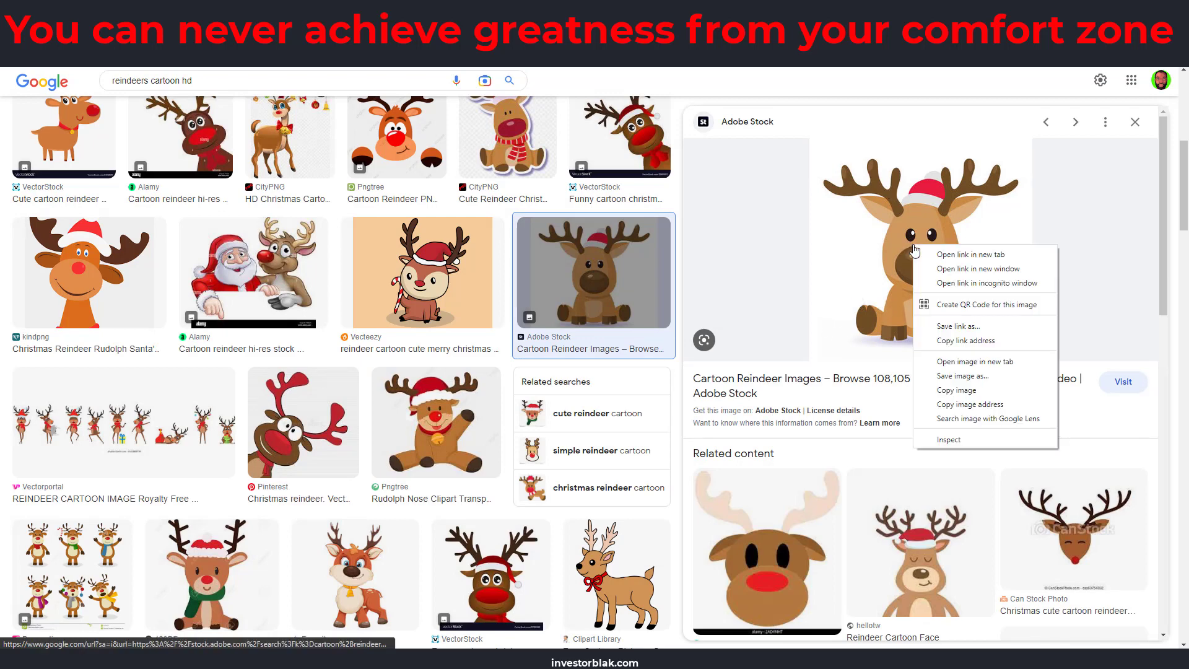
pyautogui.click(956, 379)
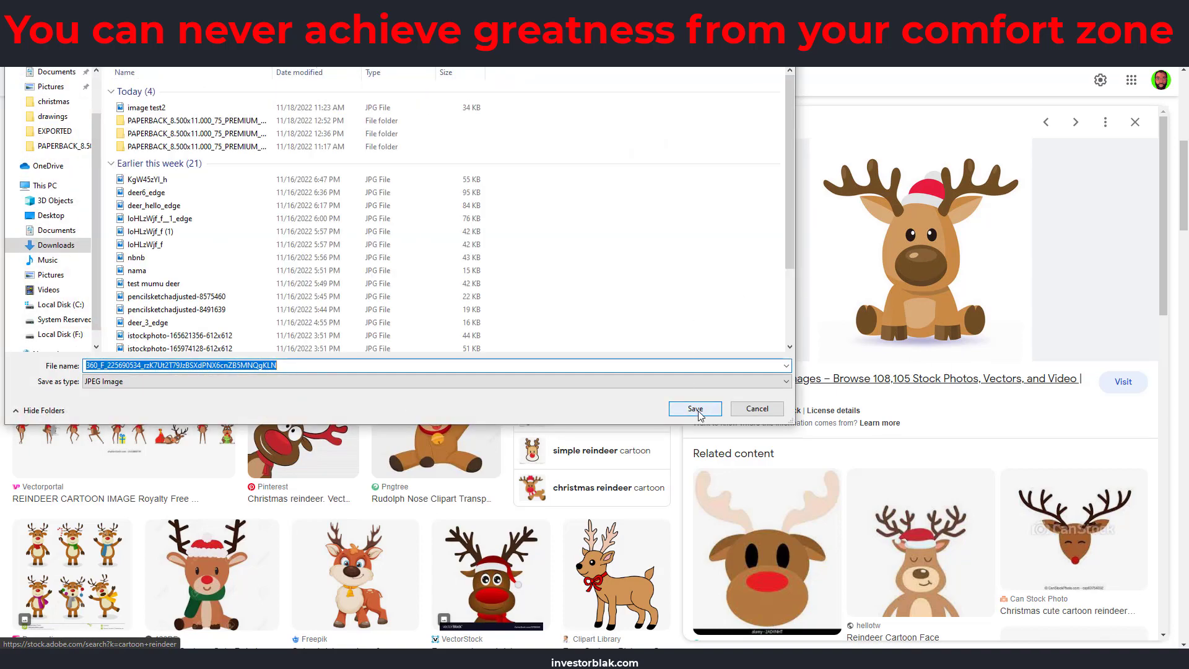
pyautogui.write('rain1')
pyautogui.click(695, 408)
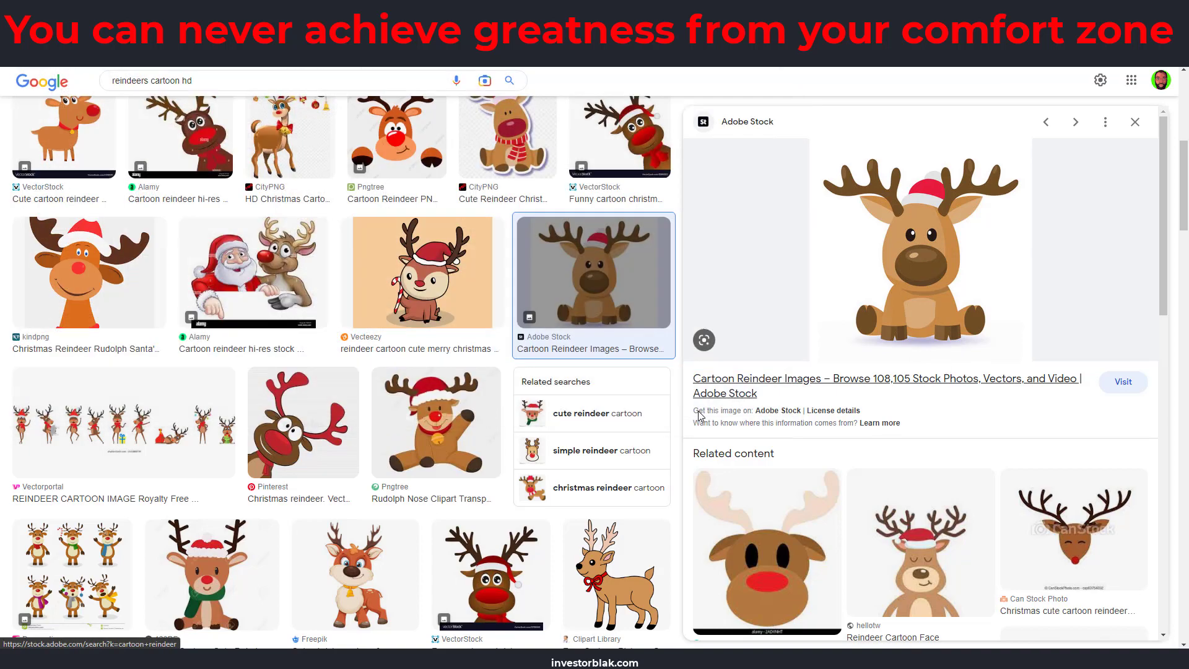
# Find the Depositphotos image of a brown reindeer leaning in with a Santa hat and save it as rain2
pyautogui.scroll(-3, 433, 539)
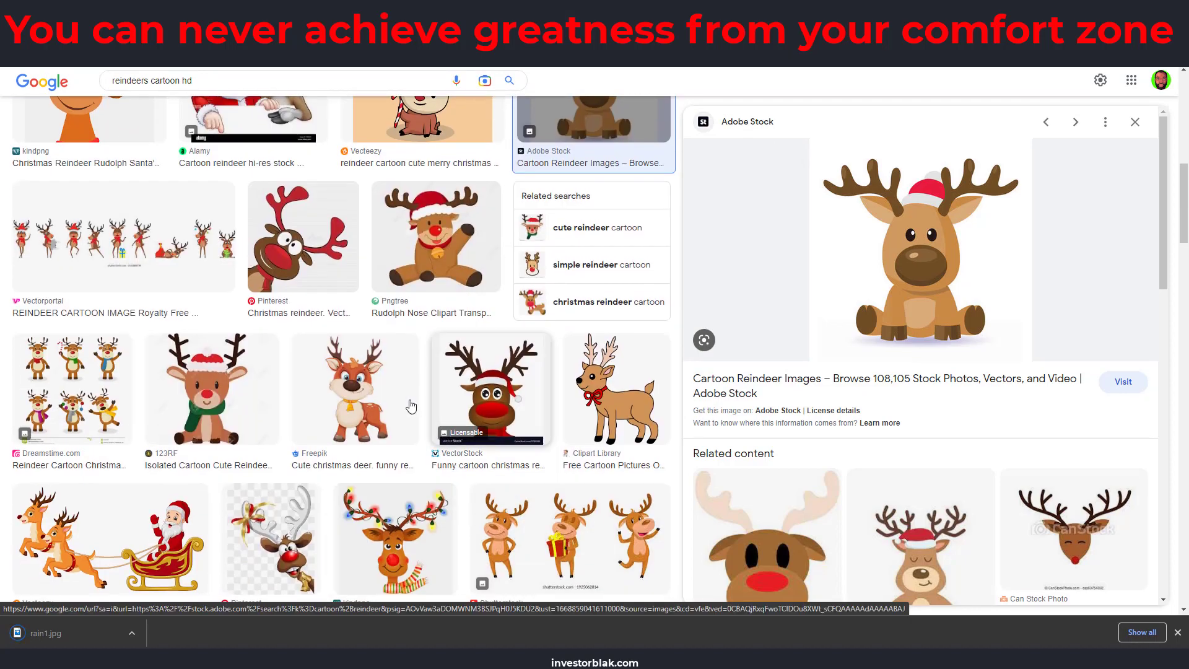
pyautogui.scroll(-15, 368, 405)
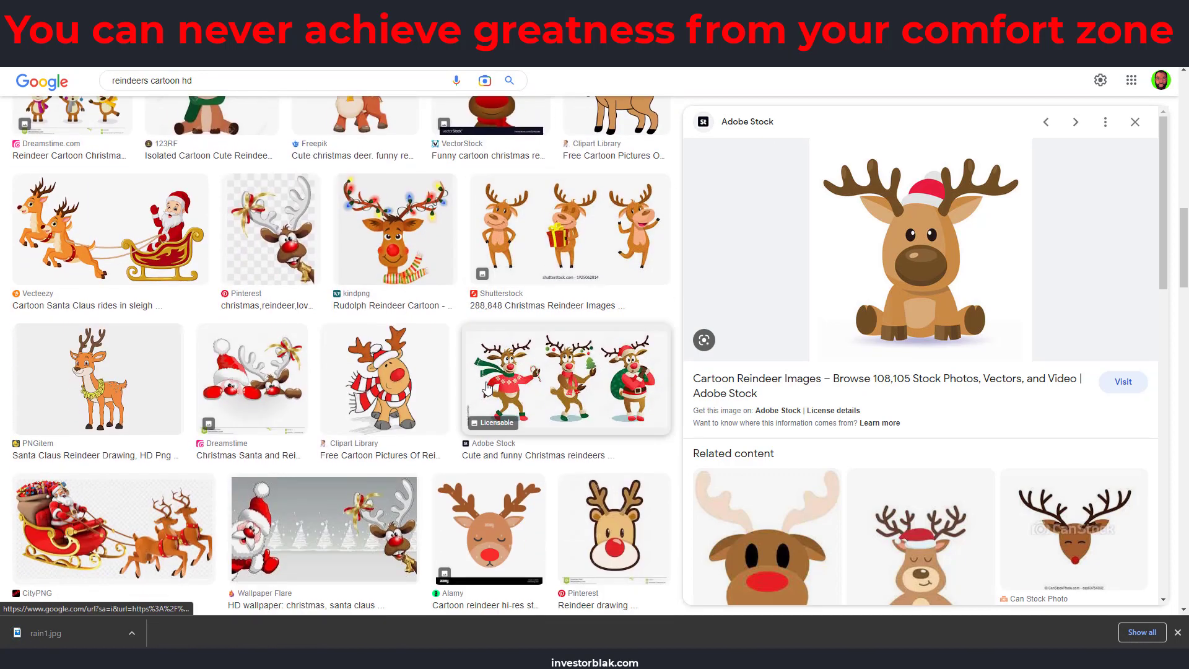
pyautogui.scroll(-10, 470, 369)
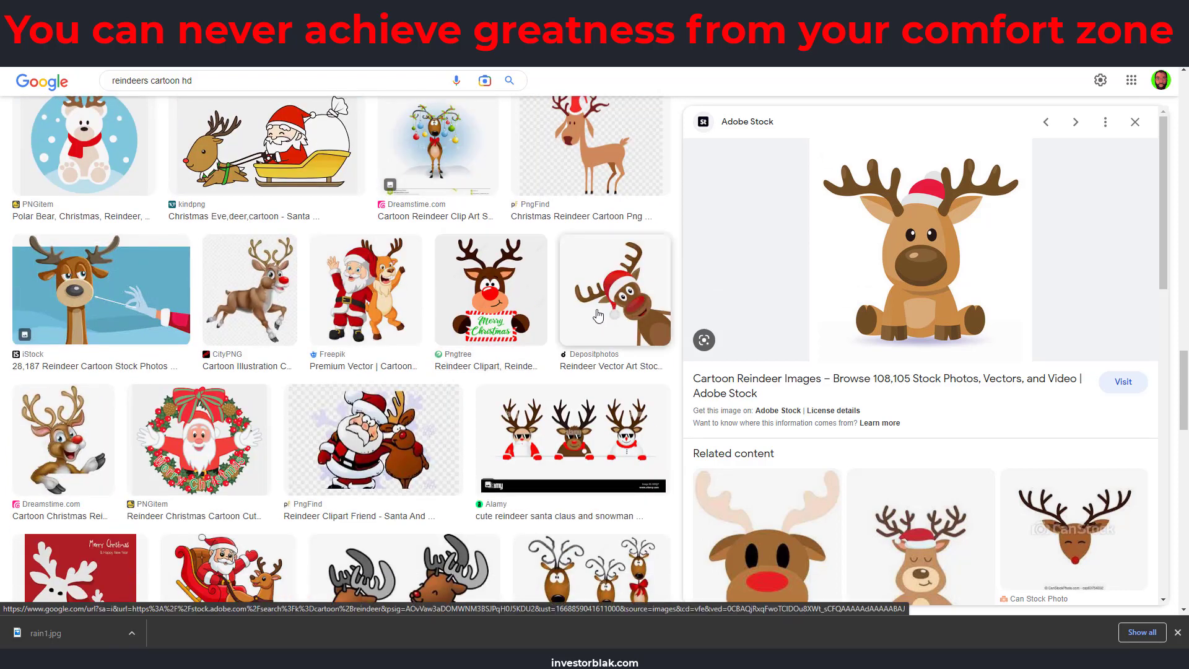
pyautogui.click(597, 316)
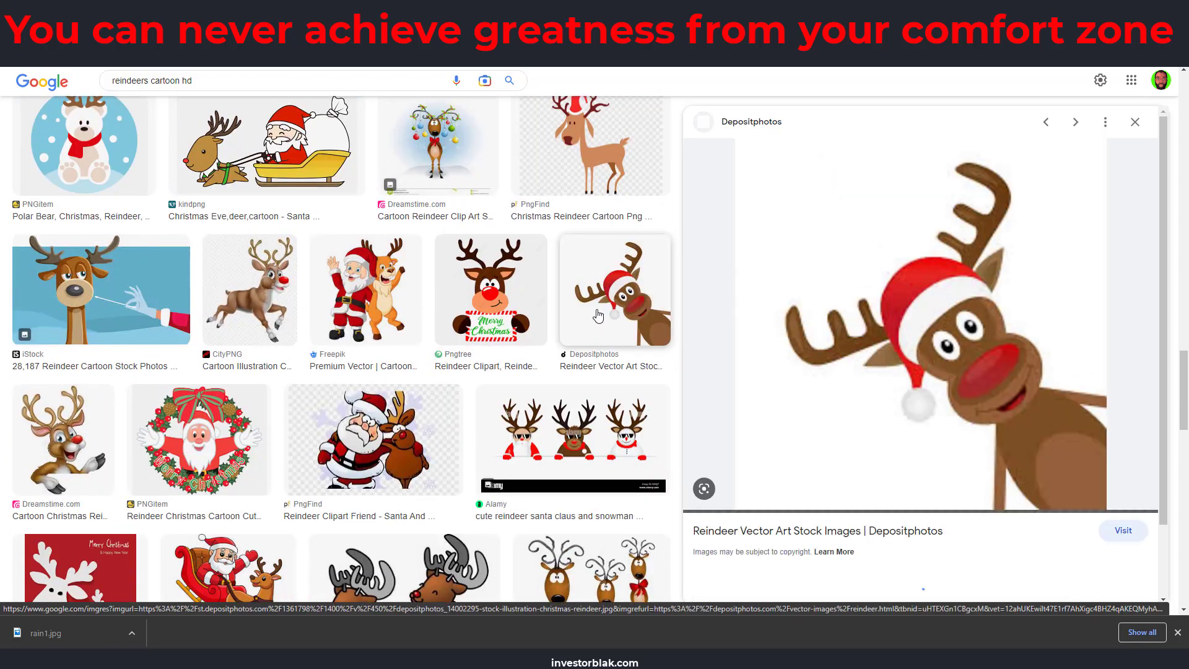
pyautogui.rightClick(856, 311)
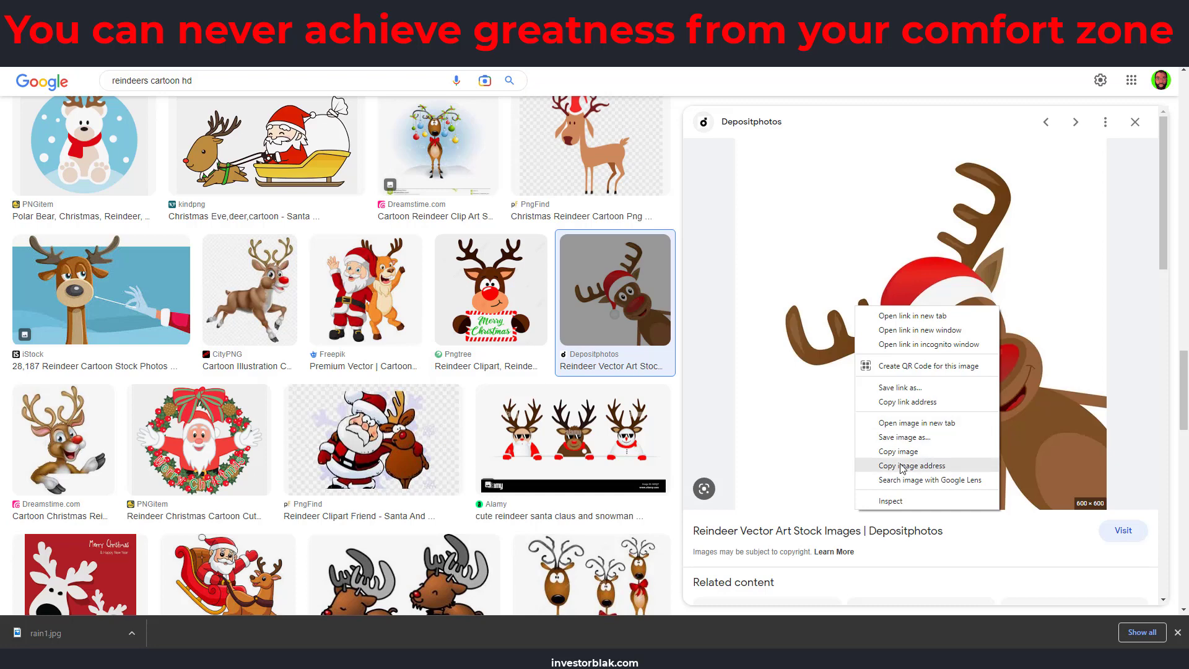
pyautogui.click(907, 439)
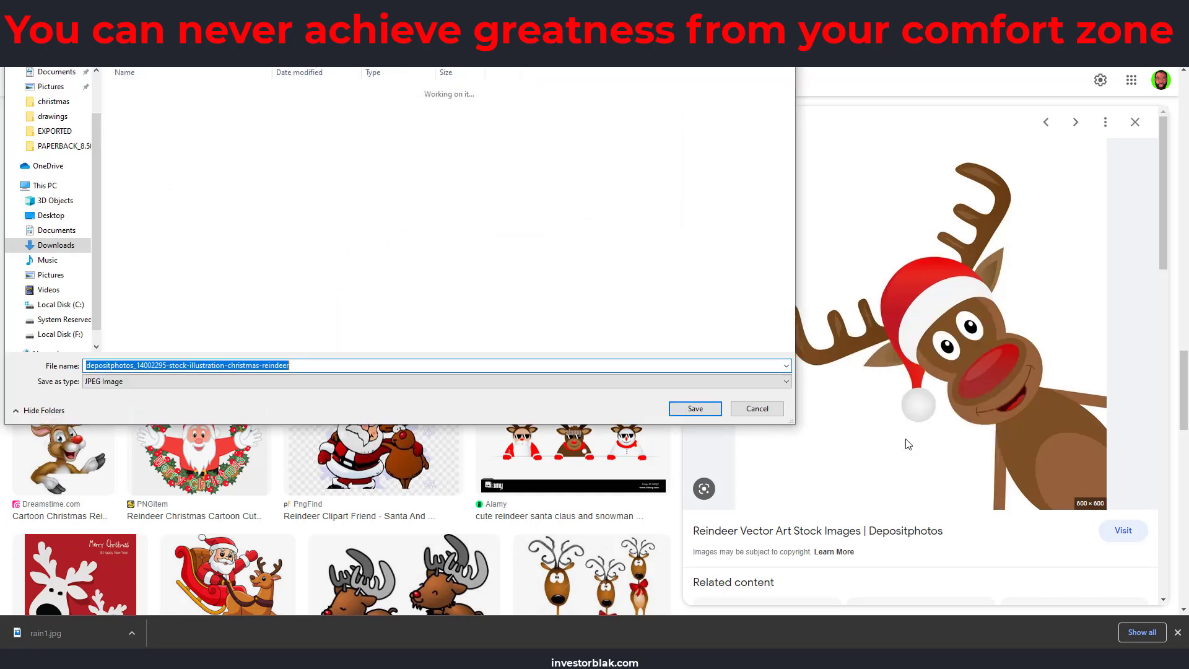
pyautogui.write('rain2')
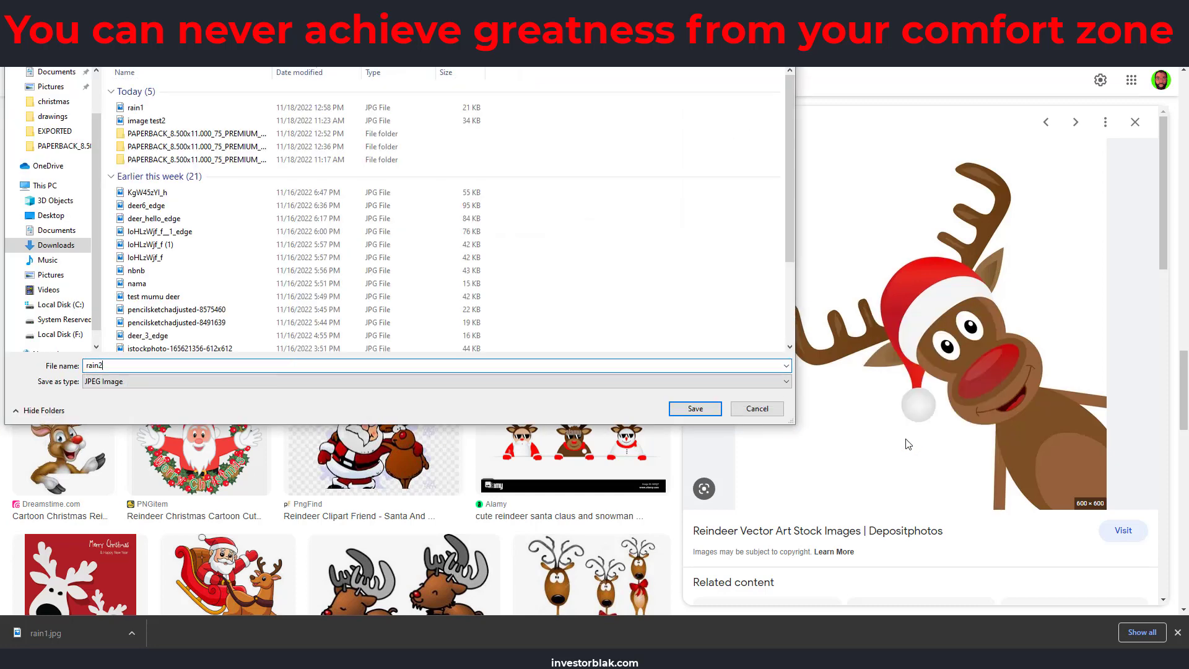
pyautogui.press('Return')
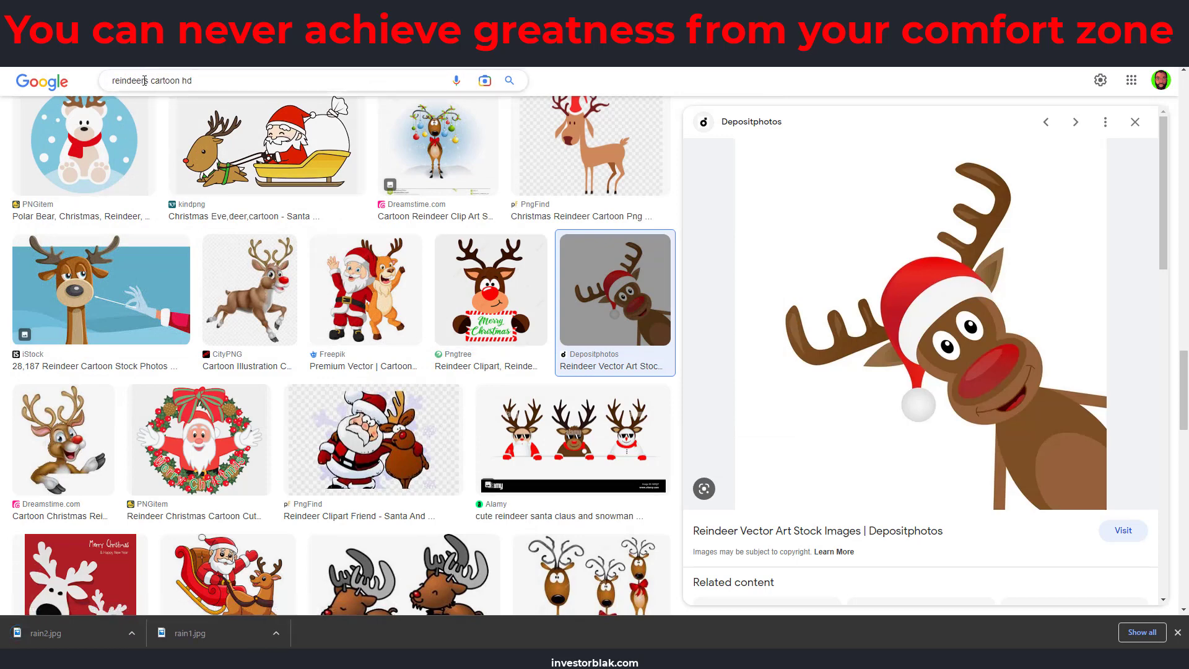
# Change the image search to "santa cartoon hd" and run it
pyautogui.moveTo(147, 81); pyautogui.dragTo(104, 75)
pyautogui.press('BackSpace')
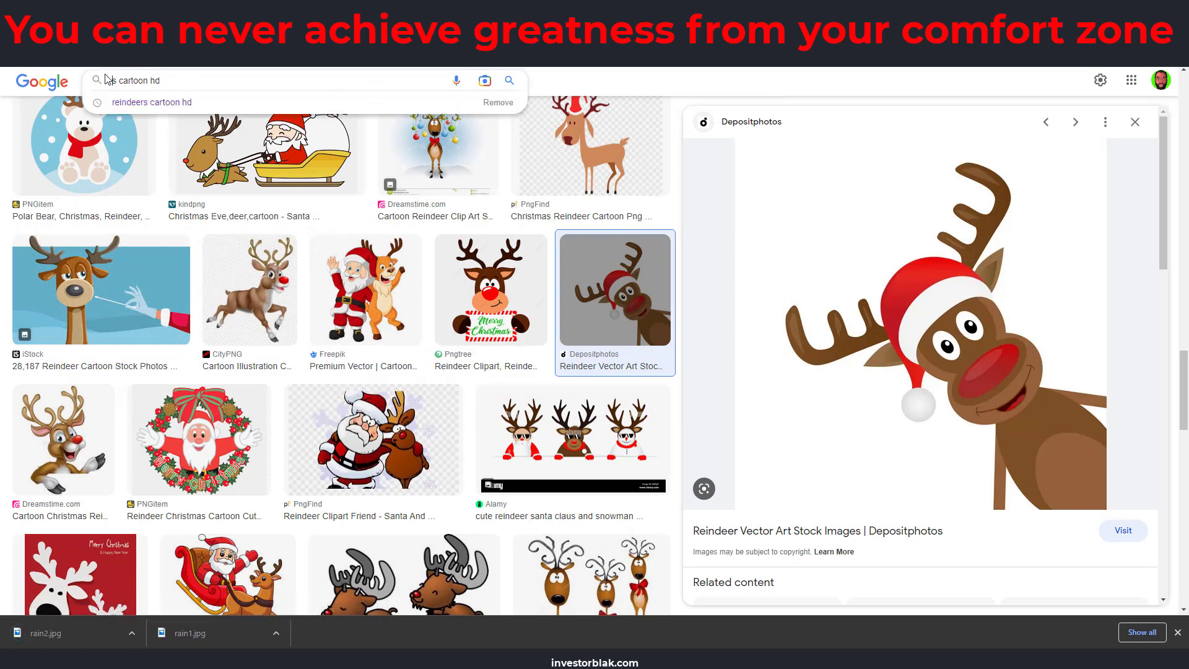
pyautogui.write('santa')
pyautogui.press('Delete')
pyautogui.press('Return')
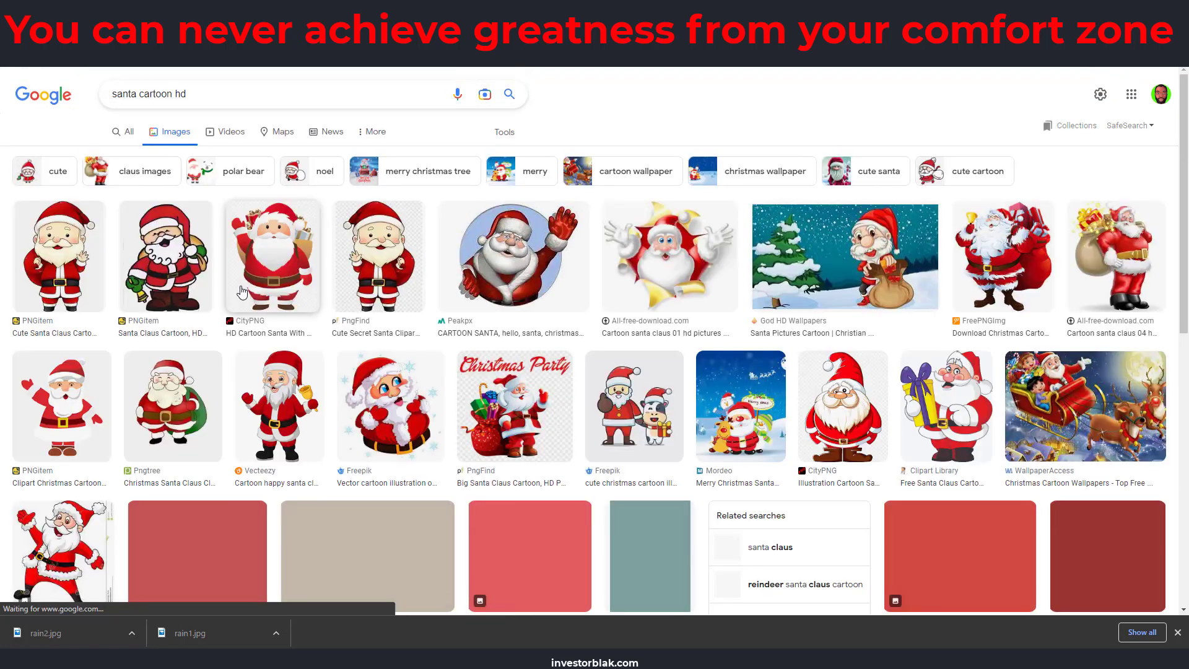
# Save the Vecteezy image of Santa Claus ringing a bell to Downloads as santa01
pyautogui.scroll(-3, 260, 308)
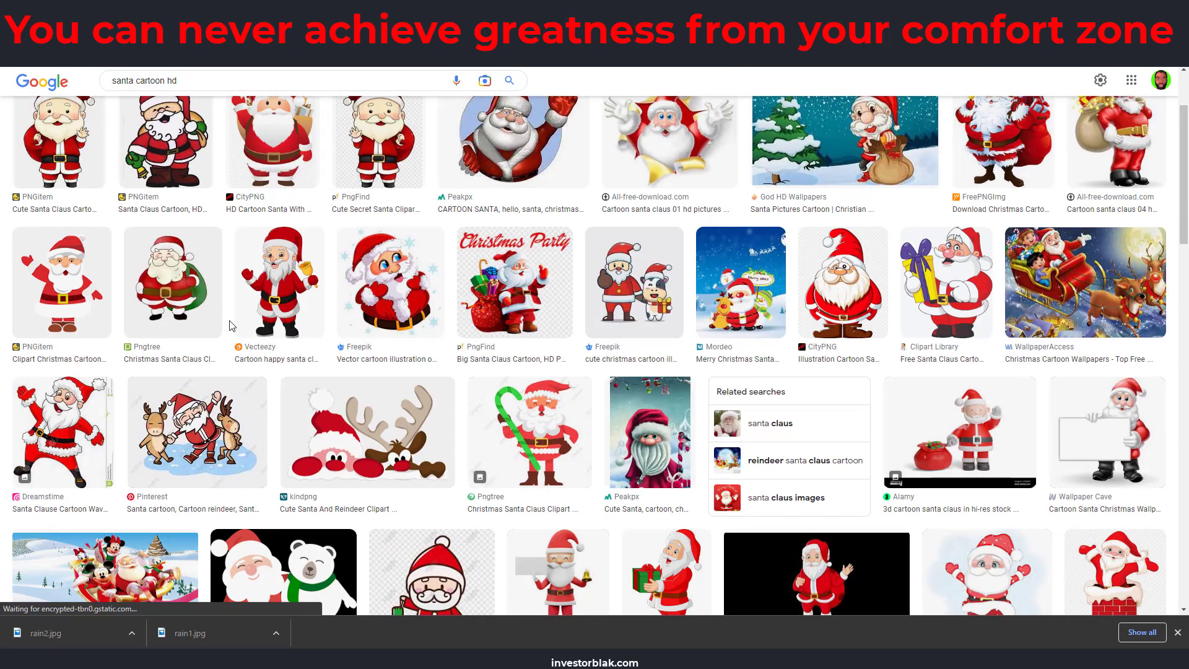
pyautogui.click(260, 308)
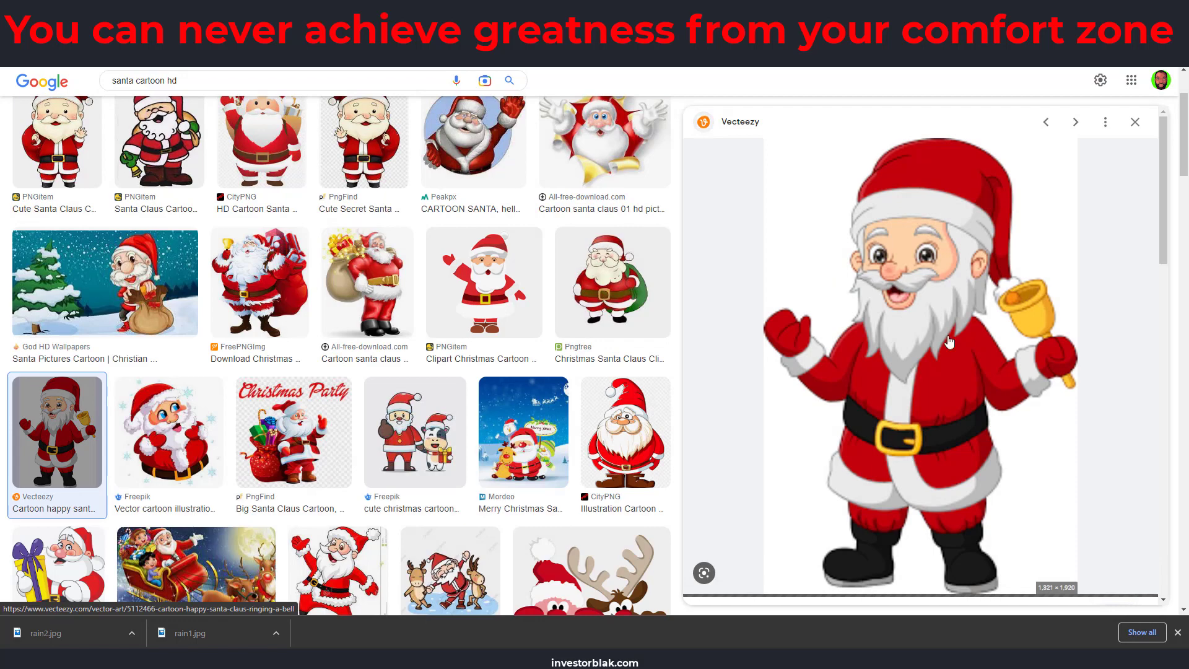
pyautogui.rightClick(898, 258)
pyautogui.click(950, 380)
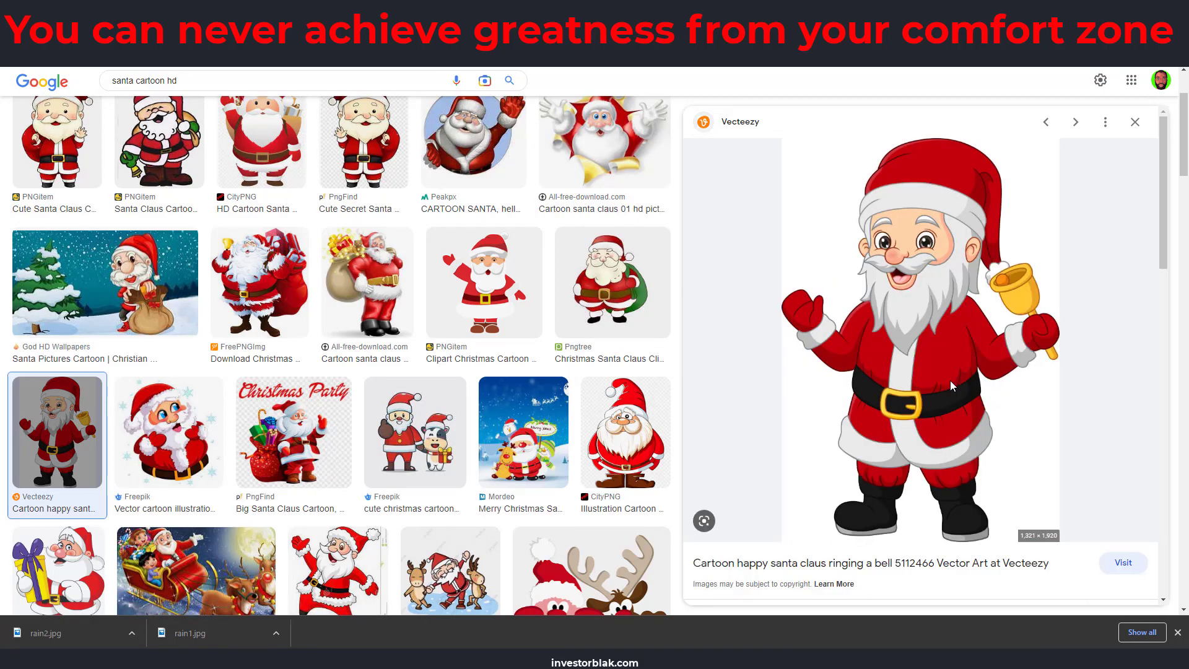
pyautogui.write('san')
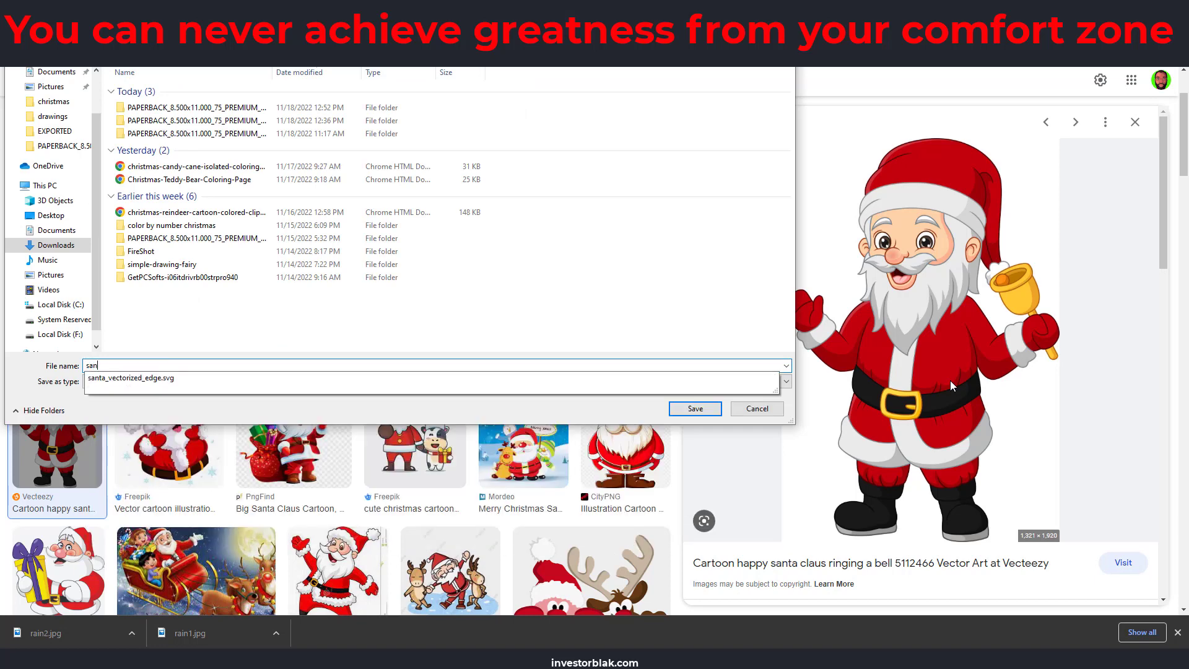
pyautogui.write('ta1')
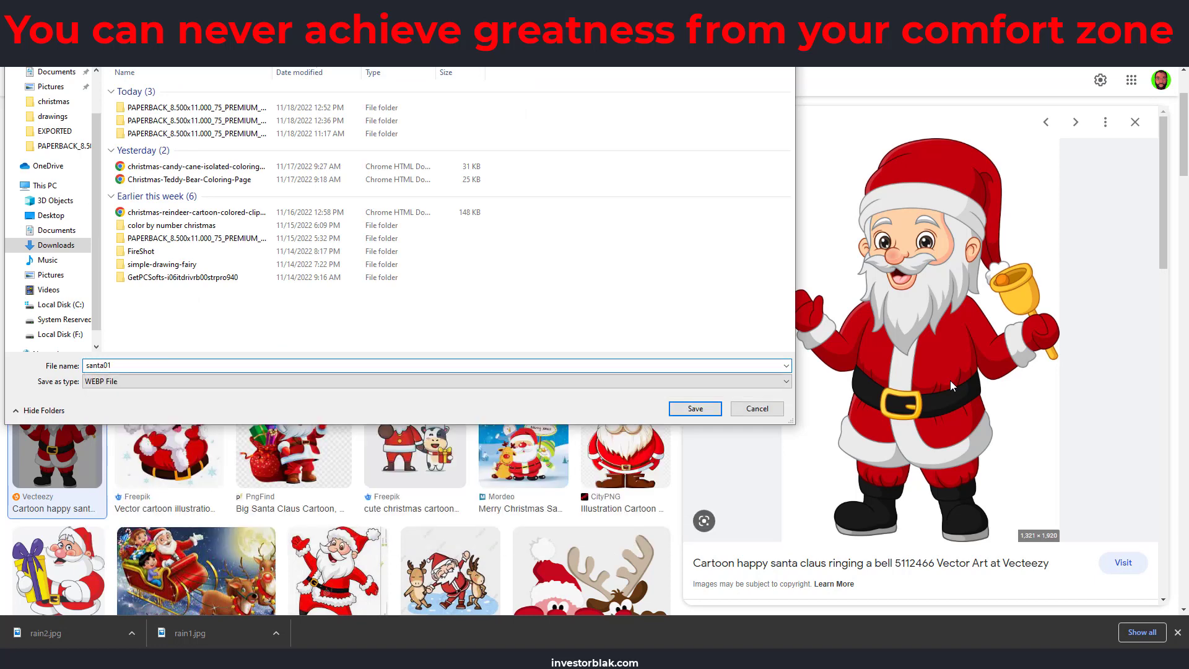
pyautogui.press('Return')
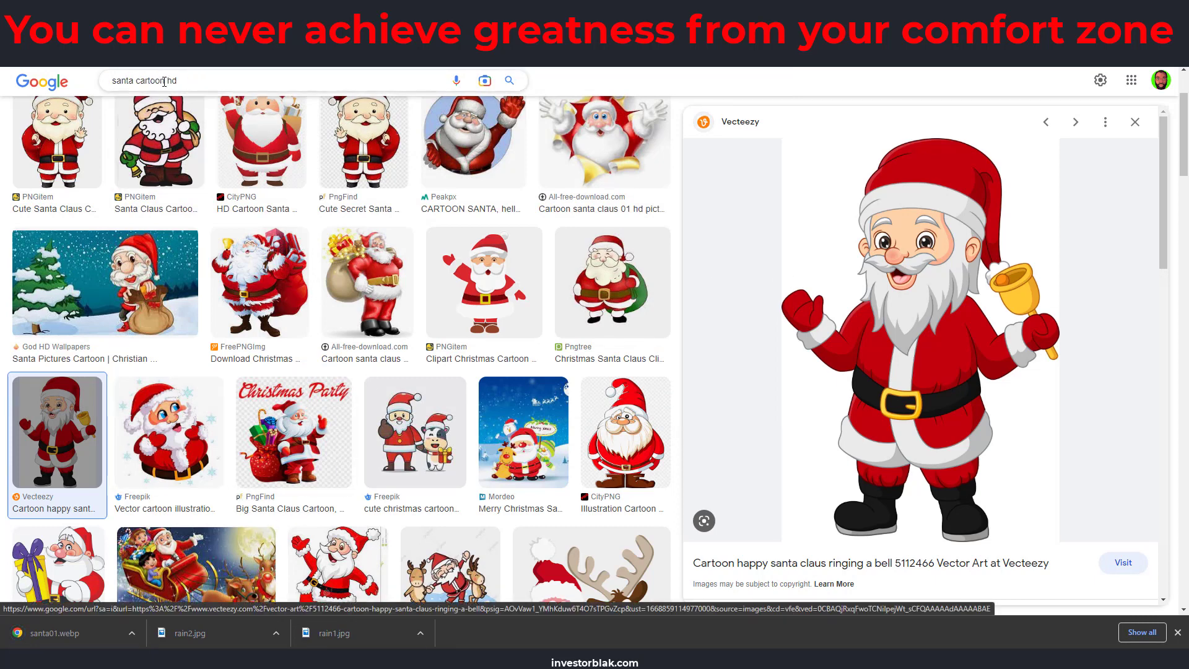
# Change the image search to "gift cartoon hd" and run it
pyautogui.moveTo(134, 83); pyautogui.dragTo(112, 83)
pyautogui.write('gift')
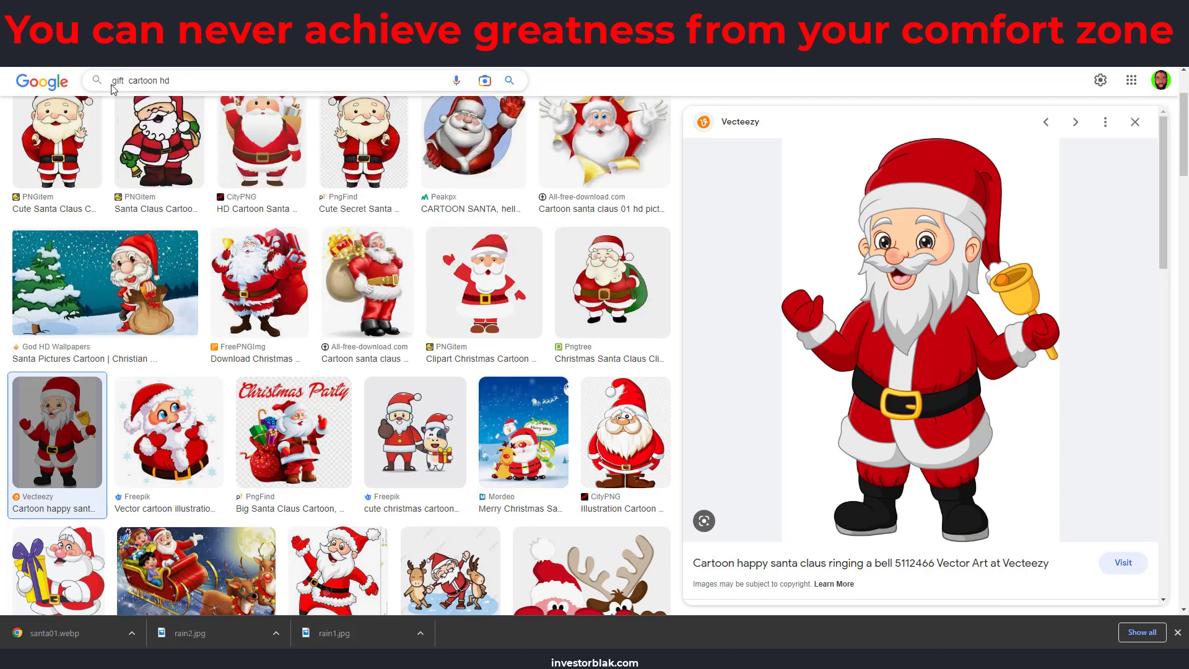
pyautogui.press('Return')
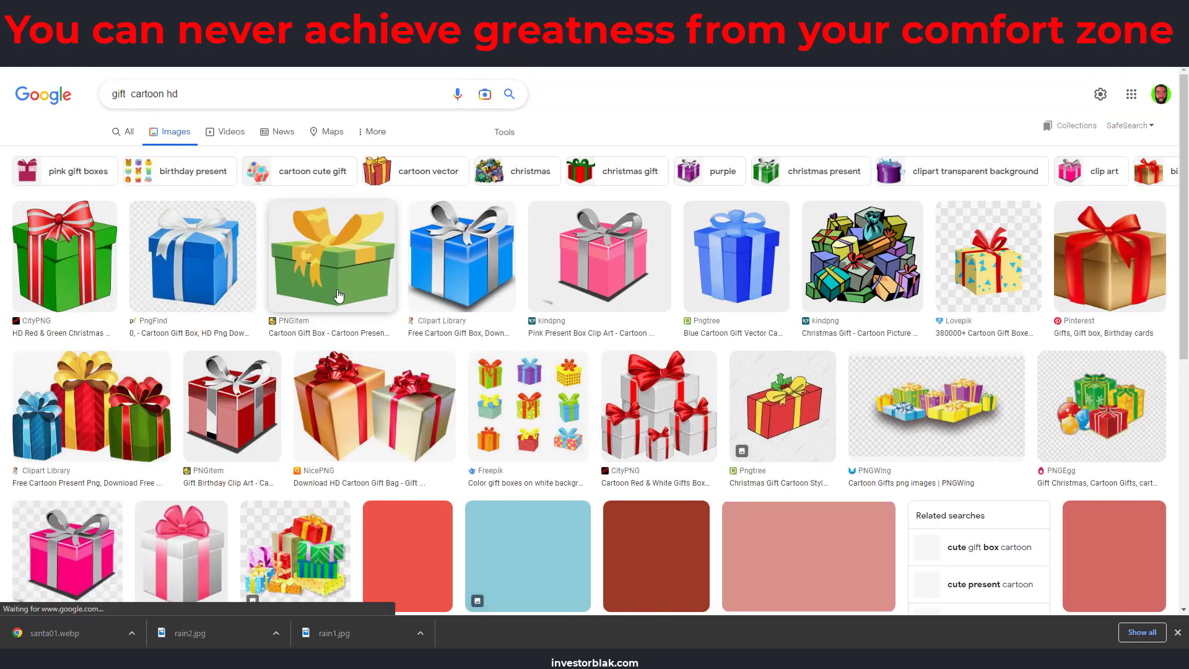
# Save the kindpng image of the large pile of Christmas gifts to Downloads as gift 01
pyautogui.click(875, 256)
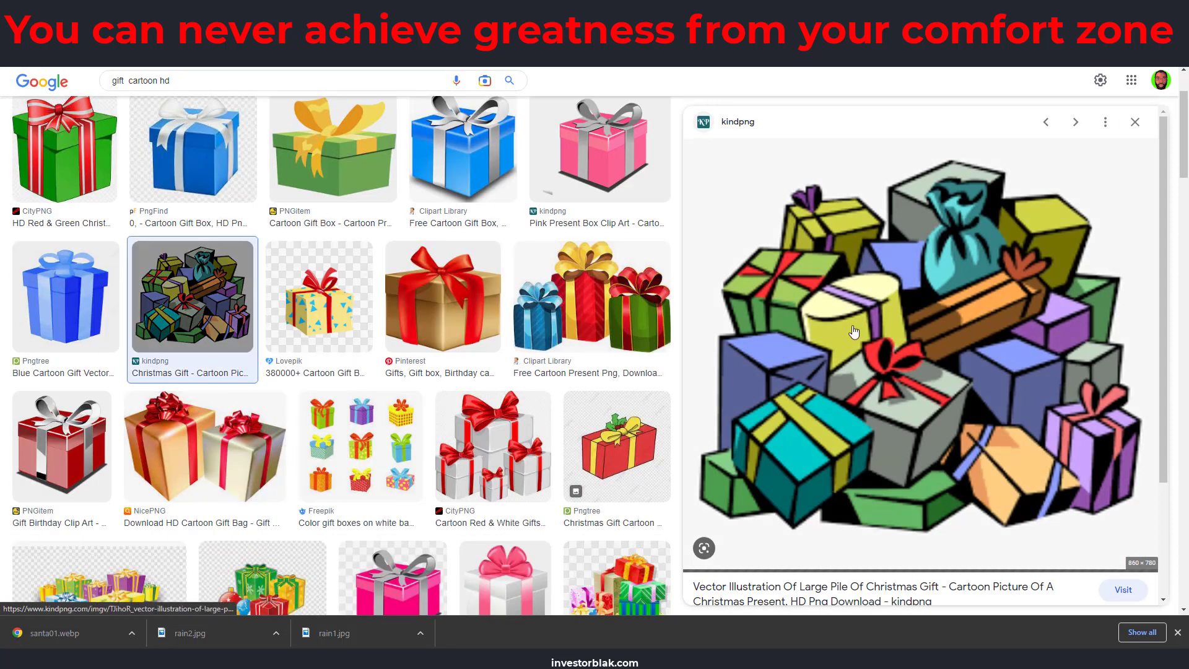
pyautogui.rightClick(861, 248)
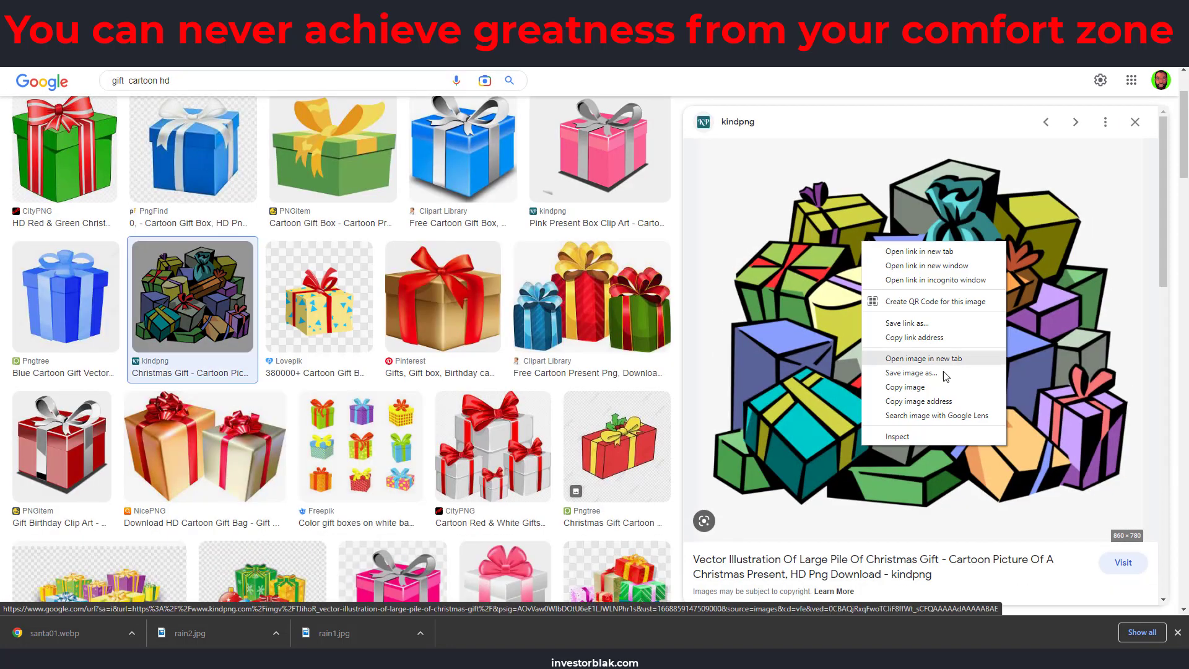
pyautogui.click(924, 379)
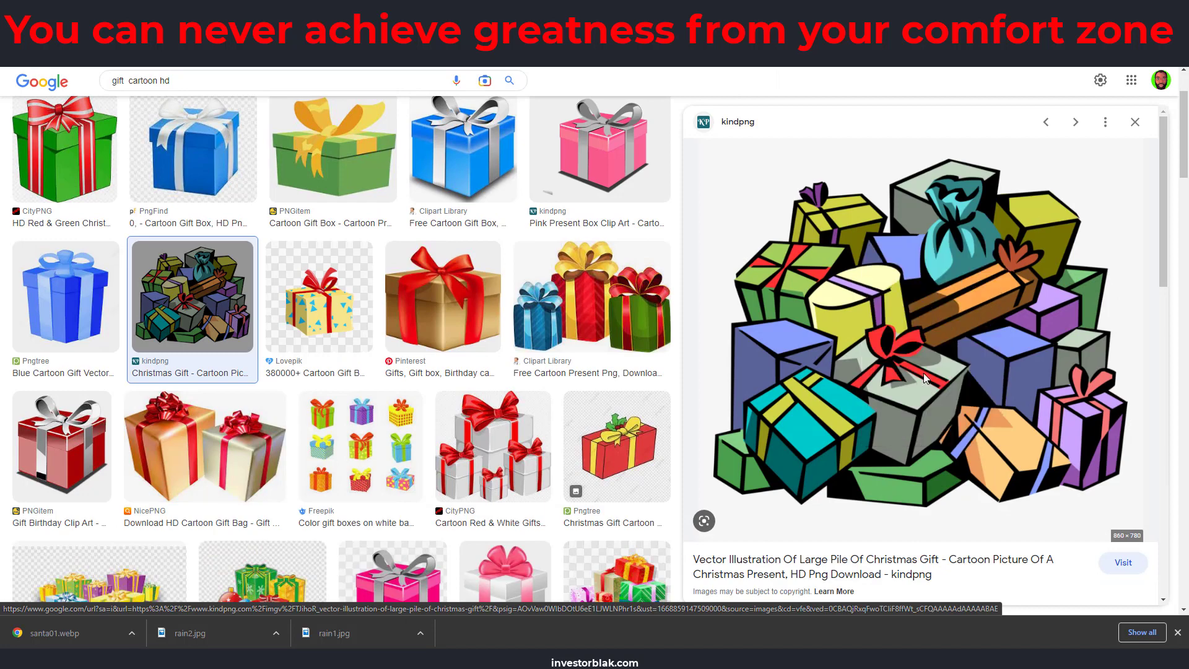
pyautogui.write('gift 01')
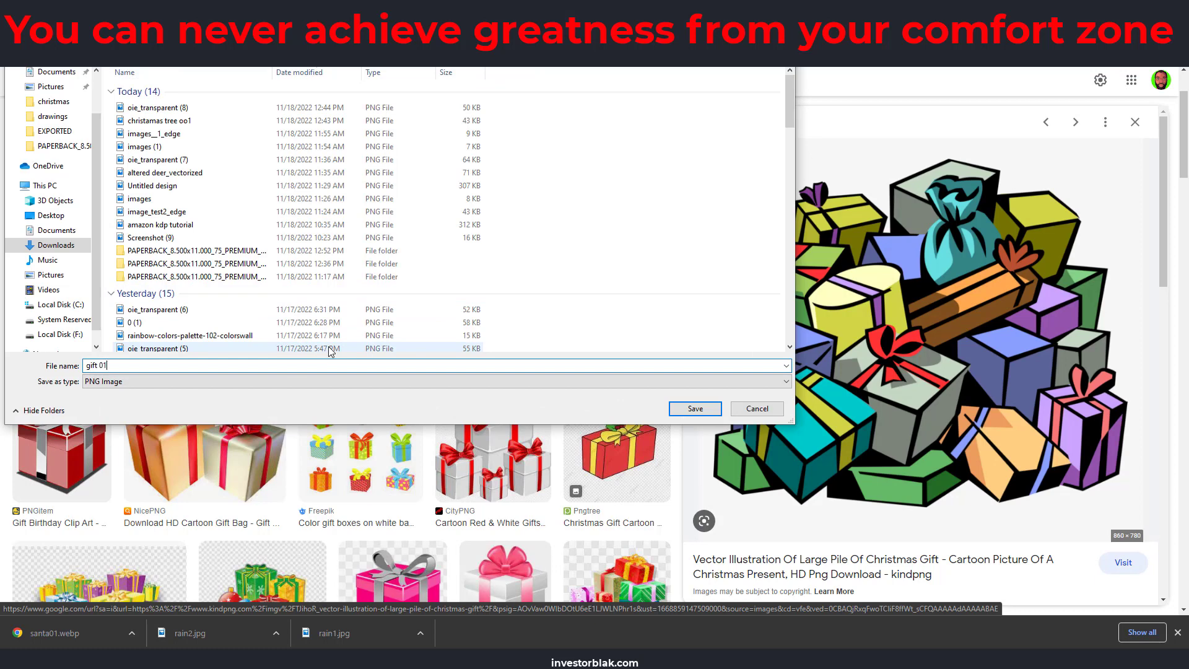
pyautogui.press('Return')
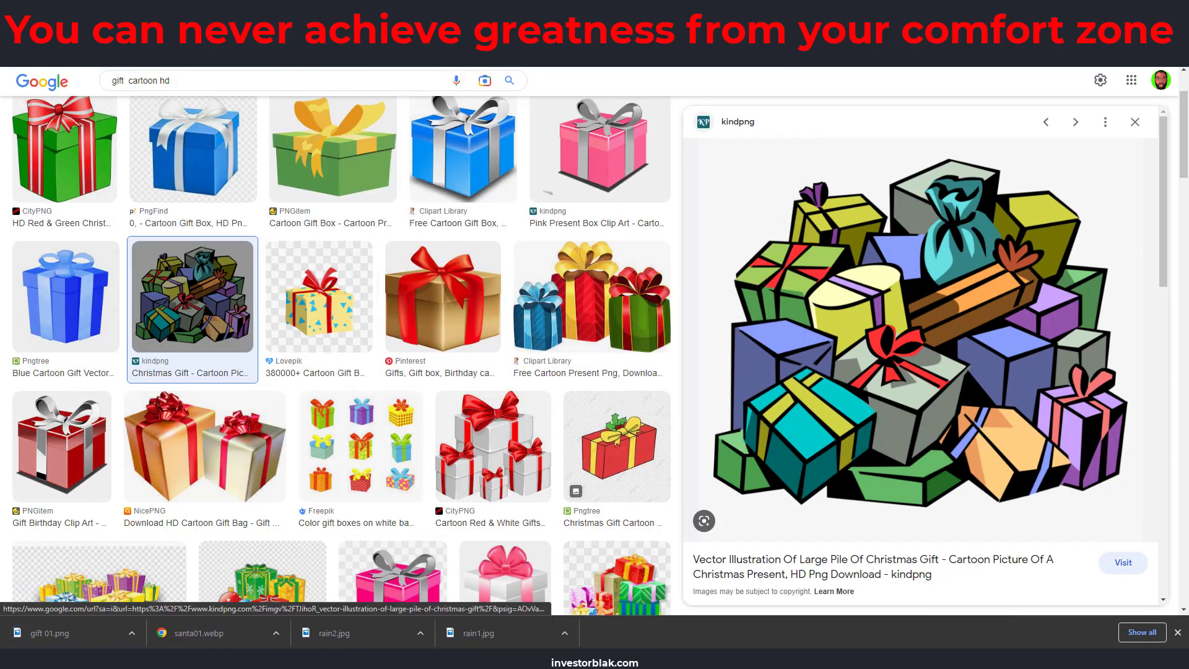
# Change the image search to "candy cane cartoon hd" and run it
pyautogui.moveTo(126, 81); pyautogui.dragTo(57, 79)
pyautogui.write('can')
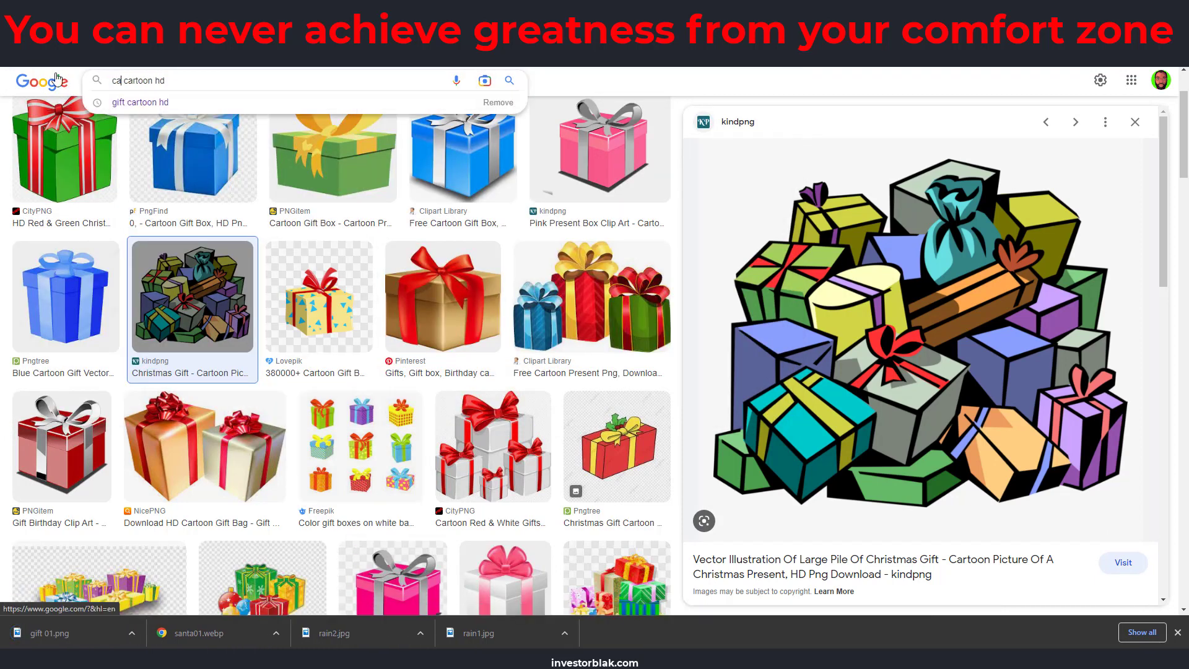
pyautogui.write('dy cane')
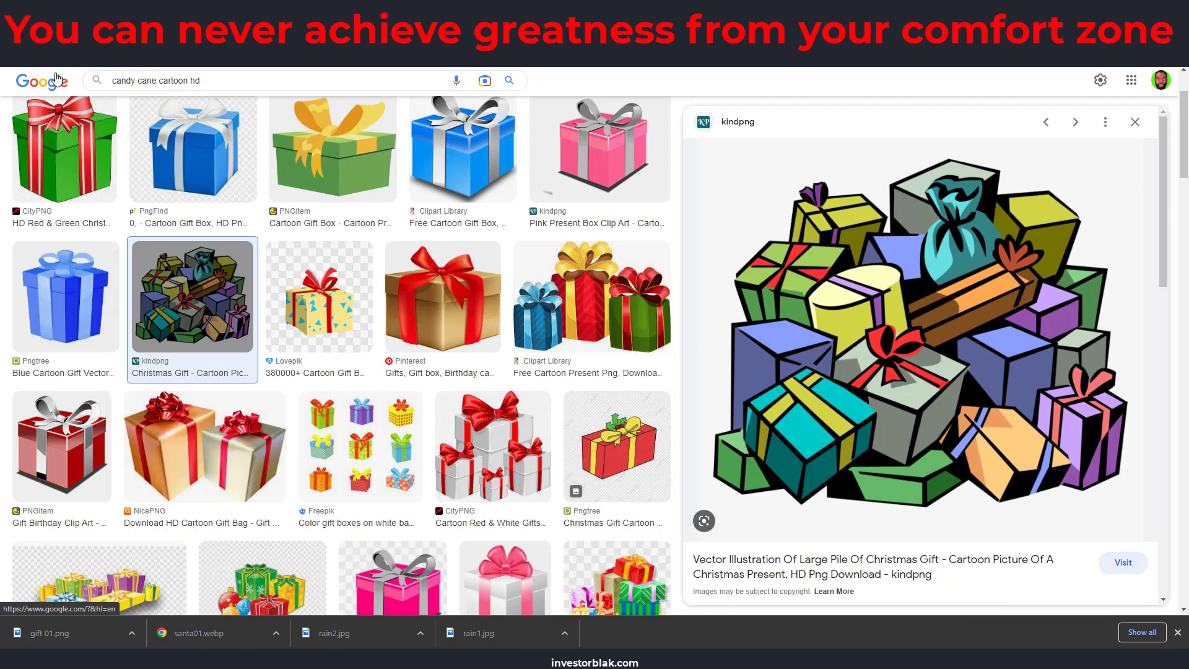
pyautogui.press('Return')
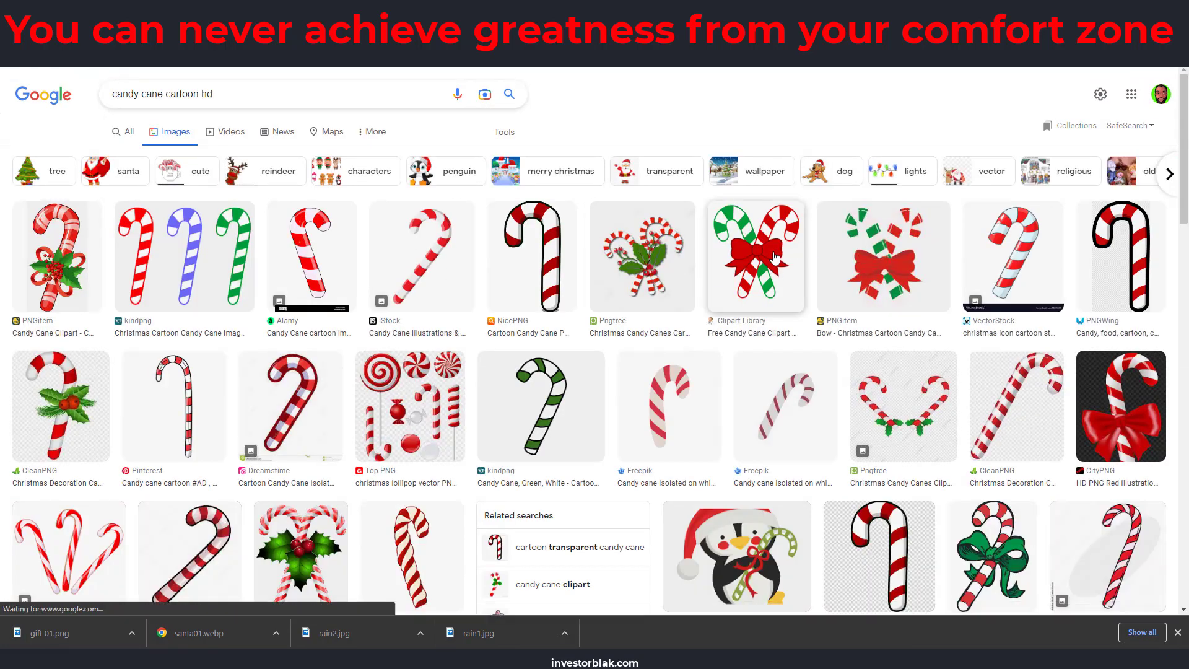
# Find the kindpng image of two candy canes with holly leaves and red berries and save it to Downloads as cane01
pyautogui.click(755, 257)
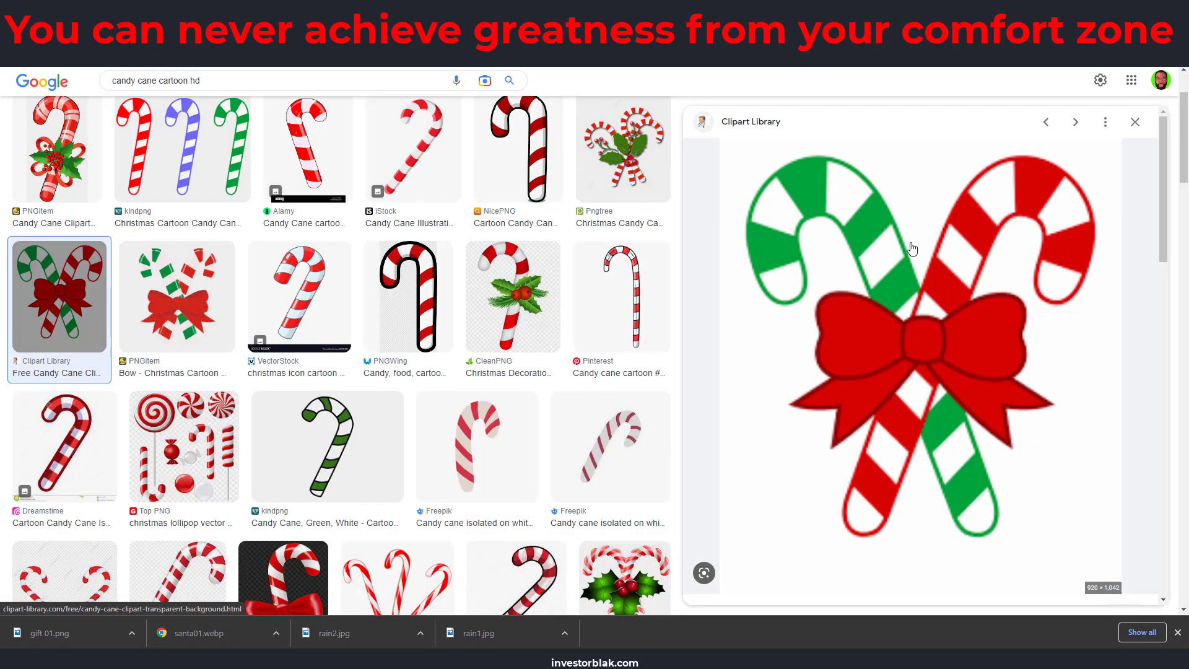
pyautogui.scroll(-3, 912, 249)
pyautogui.scroll(5, 912, 248)
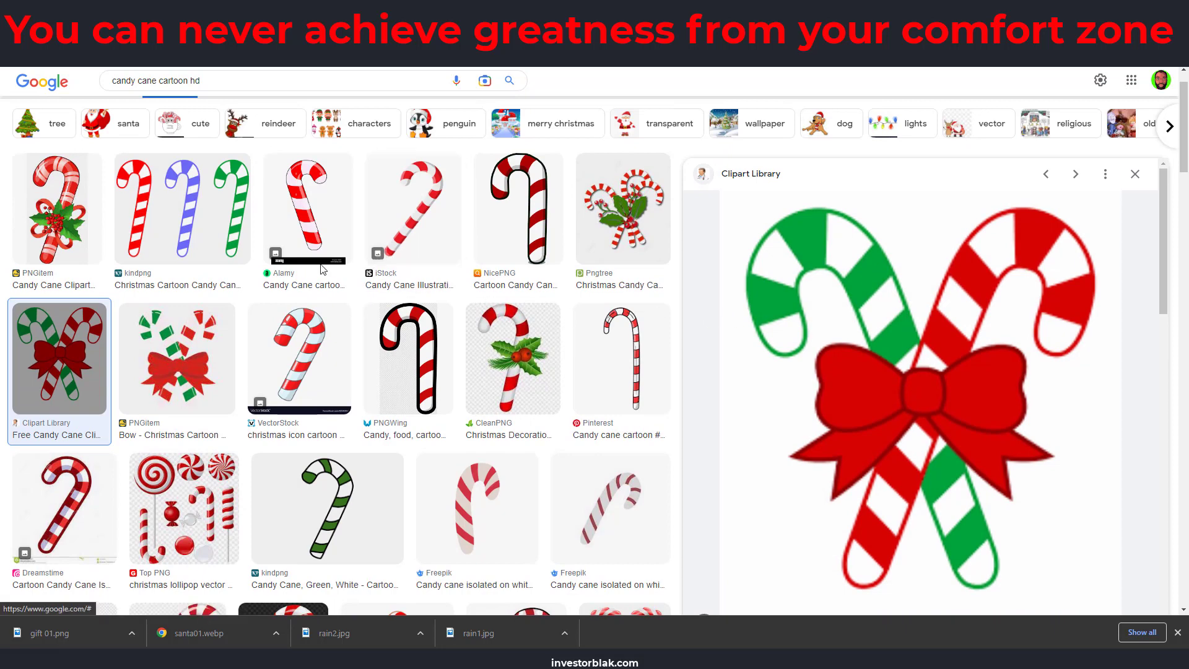
pyautogui.scroll(-2, 328, 347)
pyautogui.scroll(-2, 348, 394)
pyautogui.scroll(-1, 639, 341)
pyautogui.click(640, 340)
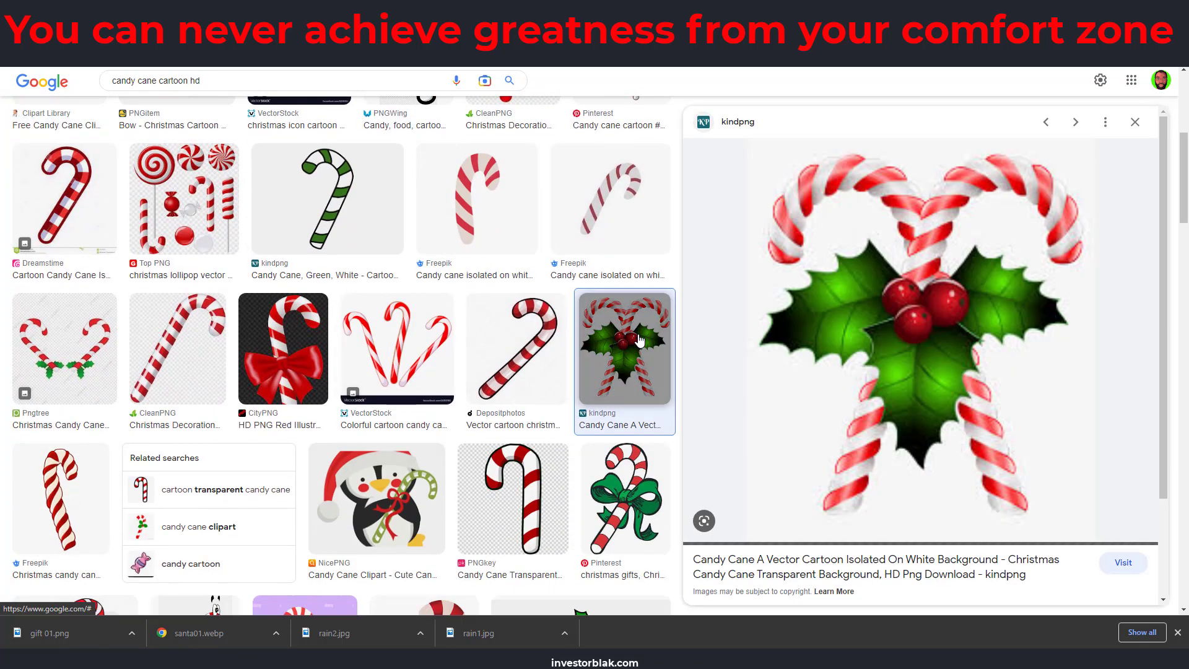
pyautogui.rightClick(905, 251)
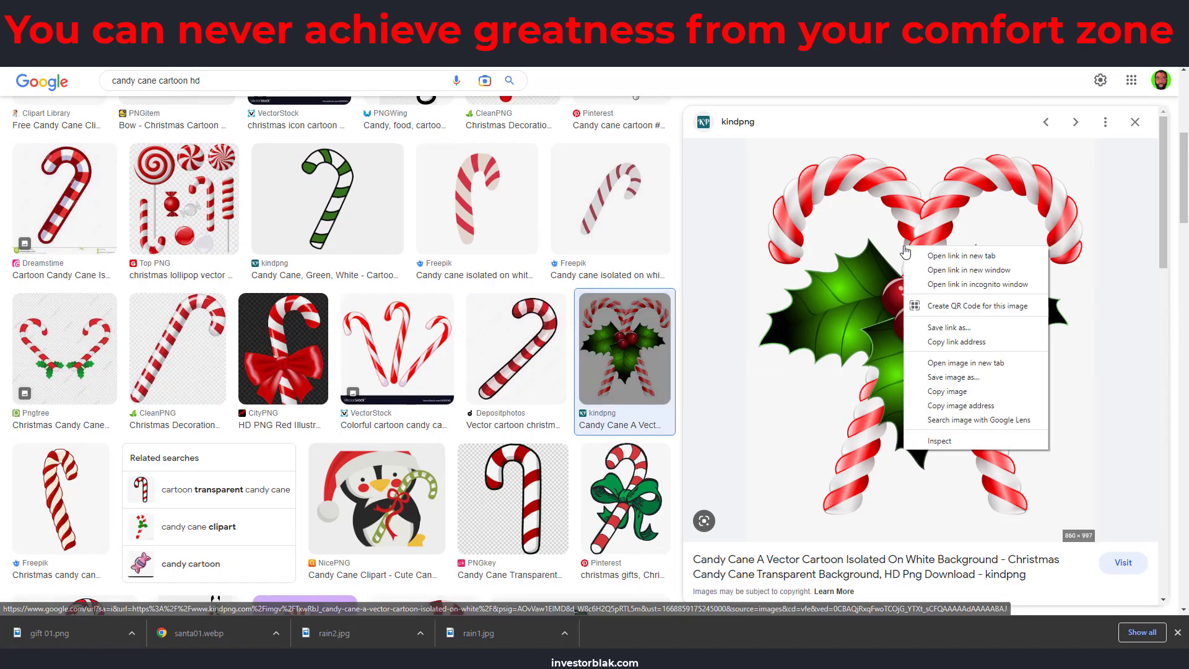
pyautogui.click(952, 389)
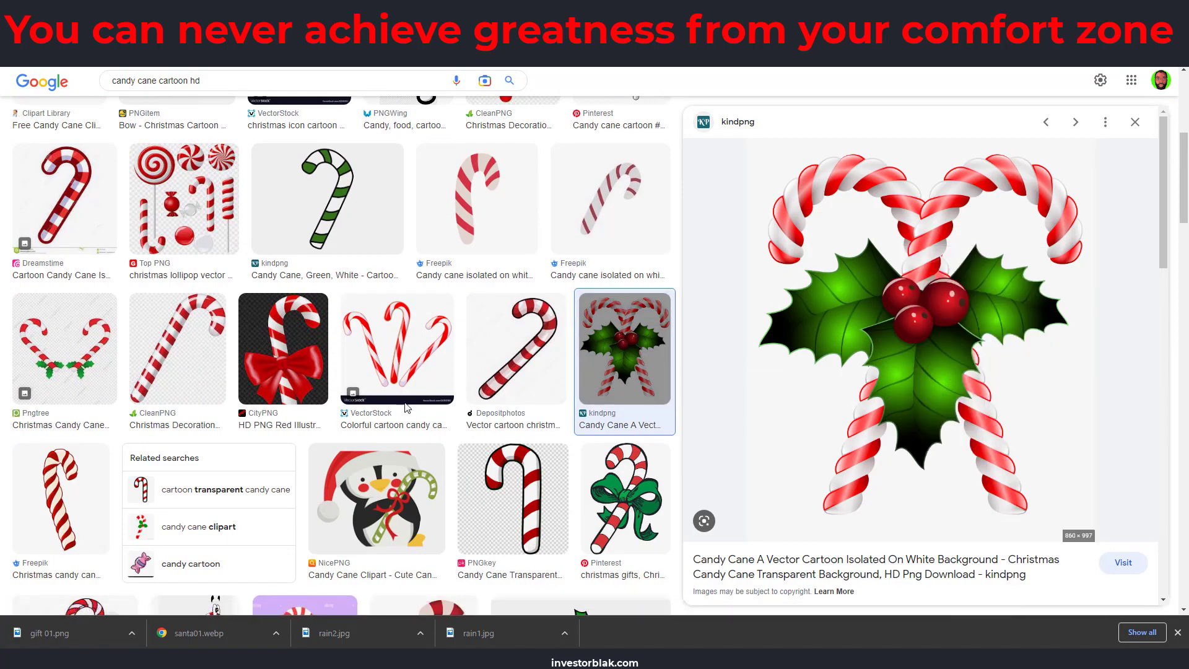
pyautogui.write('cane')
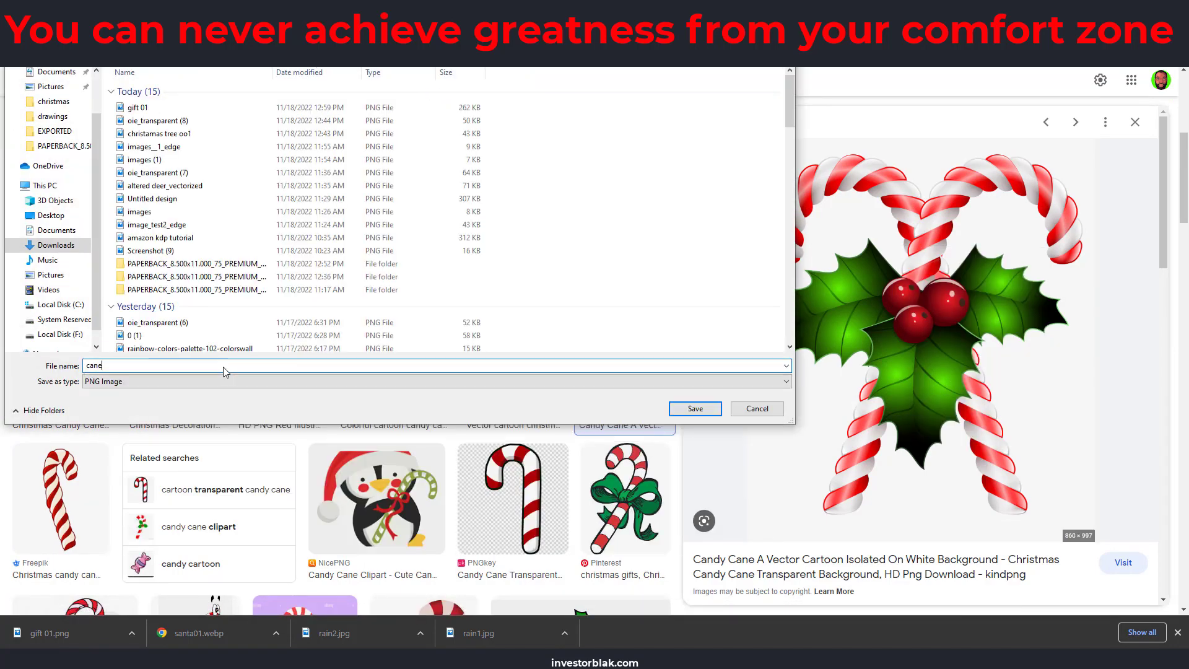
pyautogui.write('01')
pyautogui.press('Return')
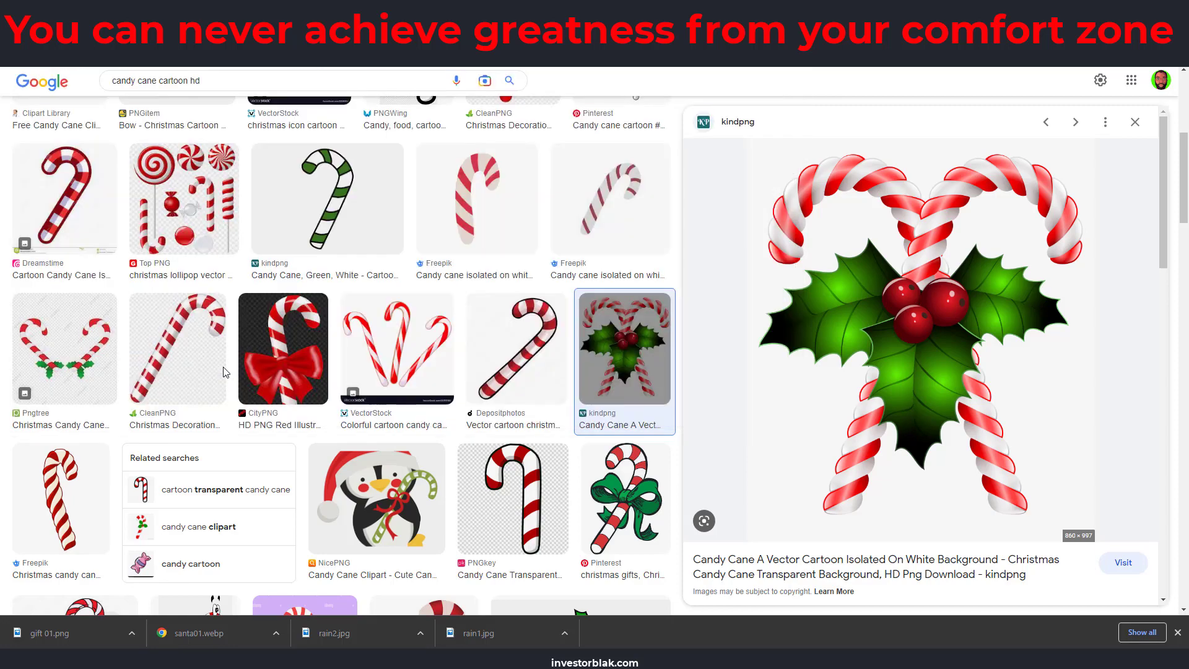
# Find the PNGitem image of a single candy cane with a red bow and save it to Downloads as cane02
pyautogui.scroll(-6, 374, 339)
pyautogui.scroll(-5, 374, 338)
pyautogui.scroll(-3, 471, 369)
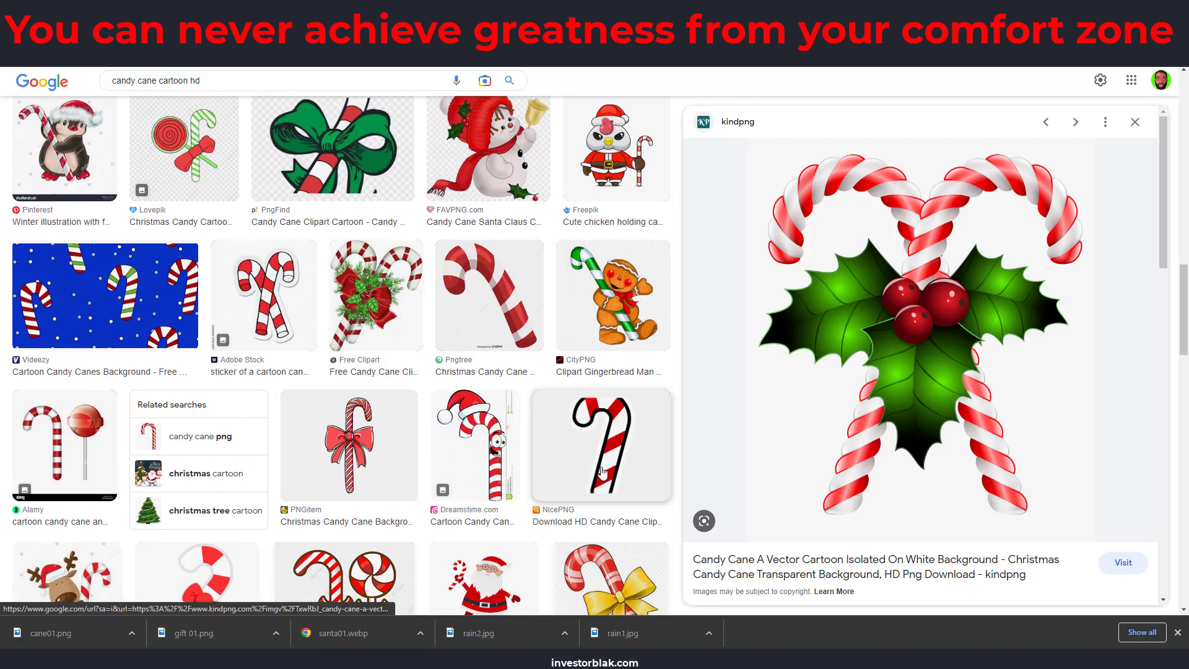
pyautogui.click(348, 444)
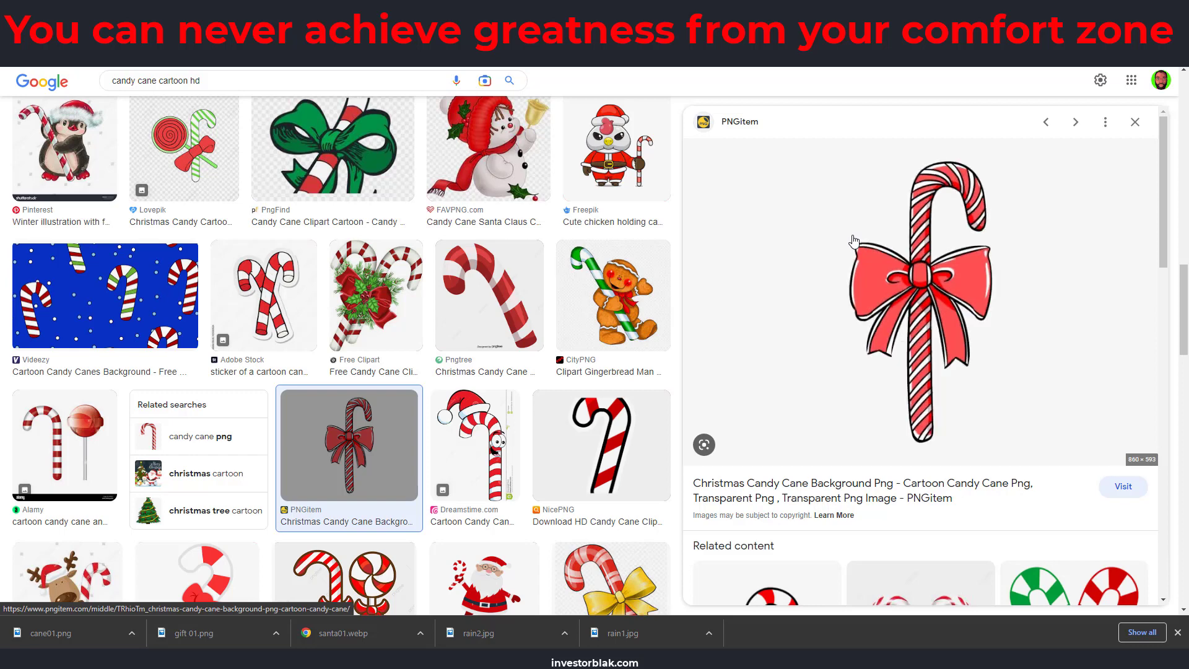
pyautogui.rightClick(871, 234)
pyautogui.click(882, 377)
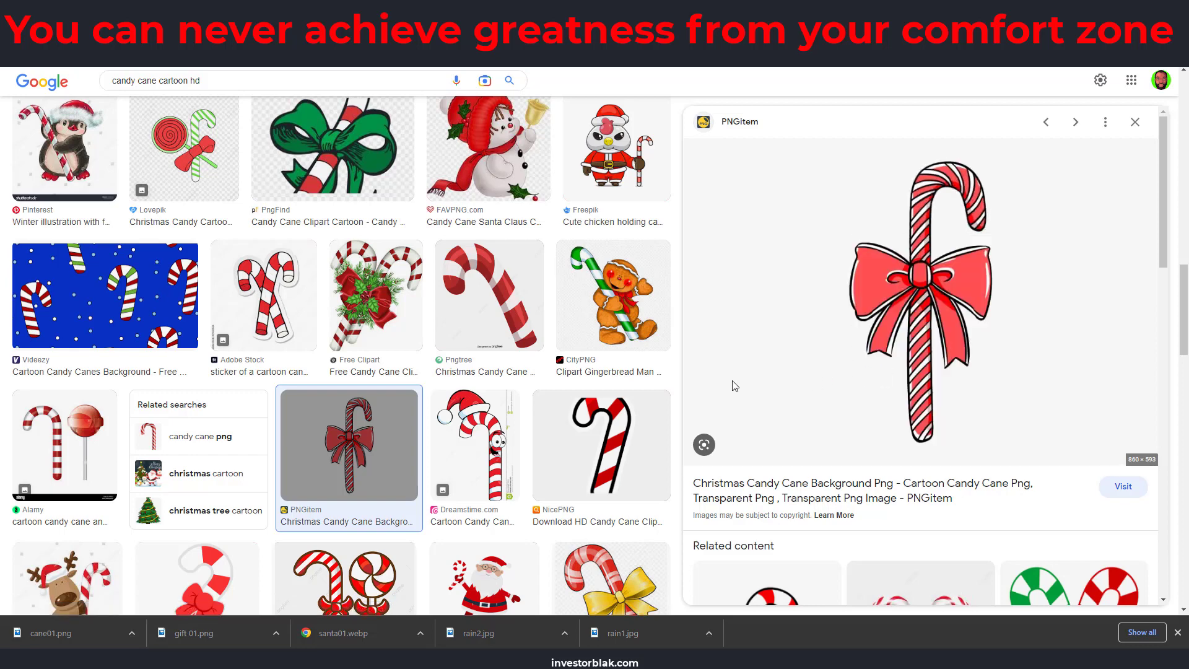
pyautogui.write('ca')
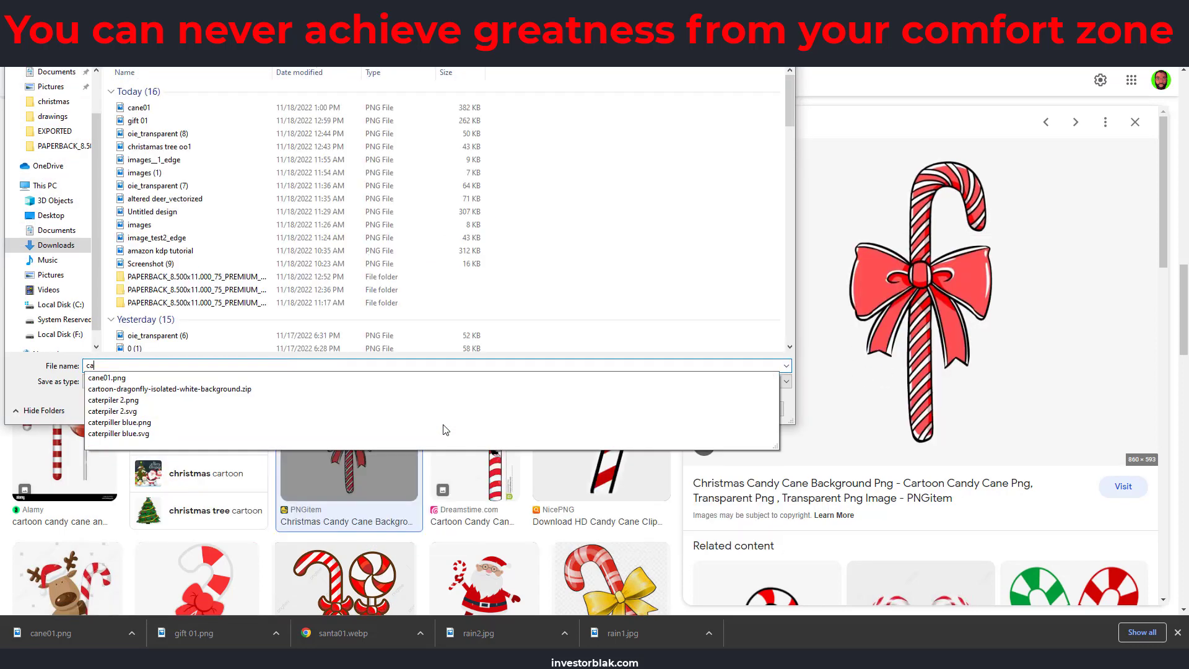
pyautogui.write('ne02')
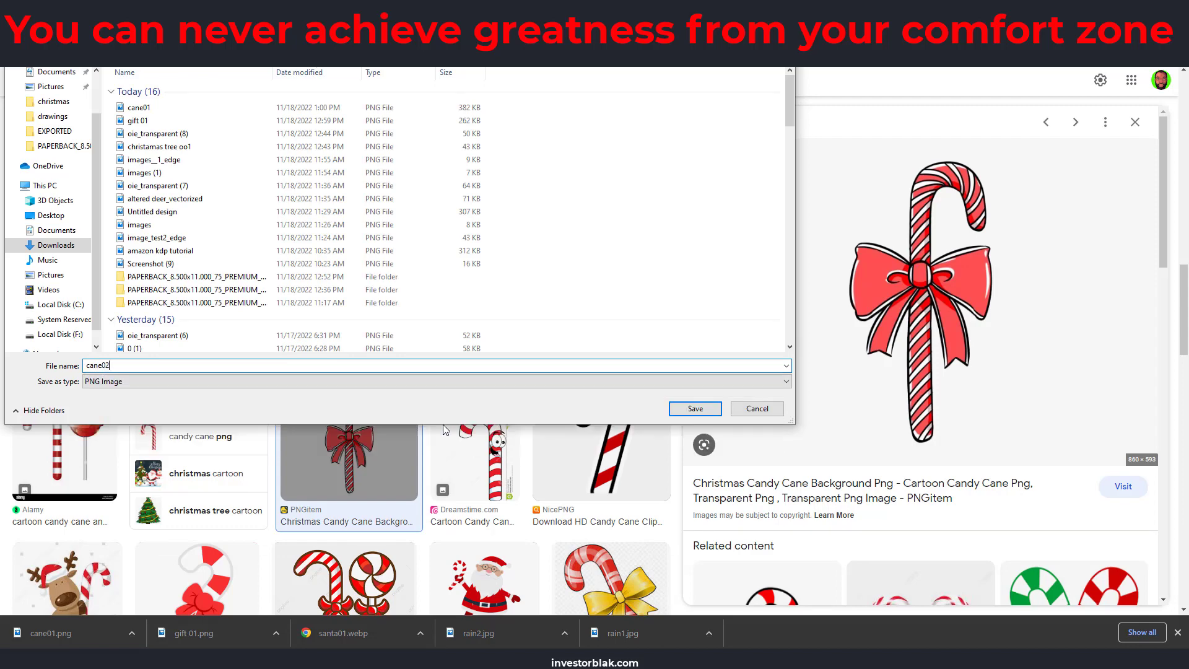
pyautogui.press('Return')
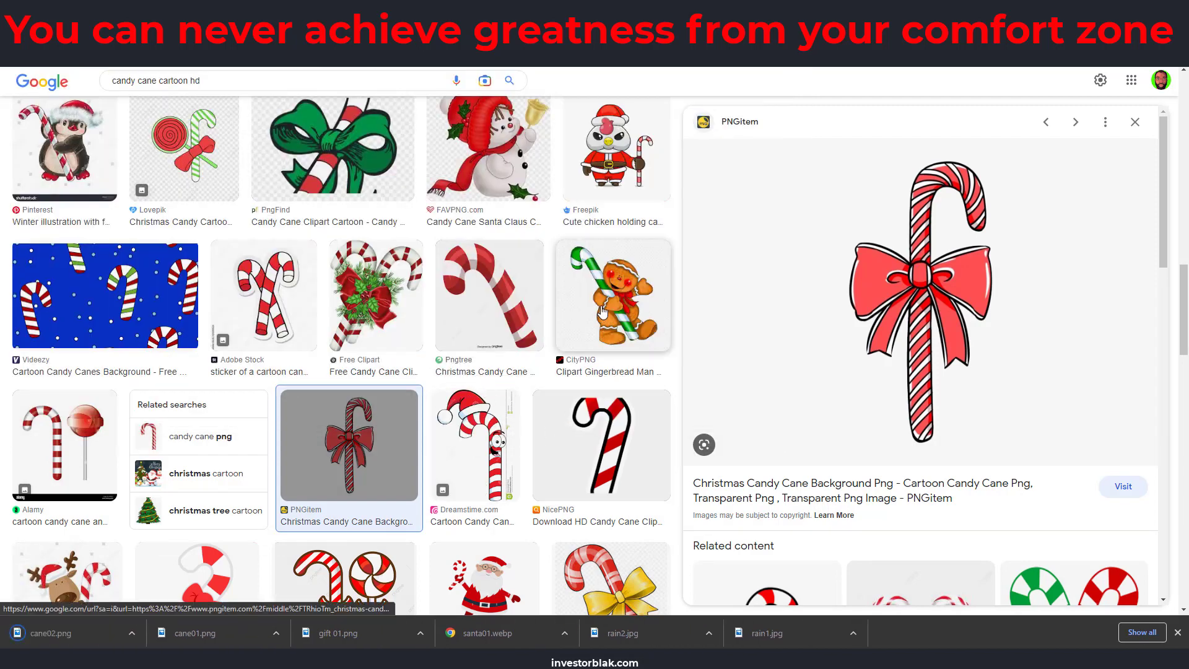
# Change the image search to "elf cartoon hd" and run it
pyautogui.scroll(5, 610, 304)
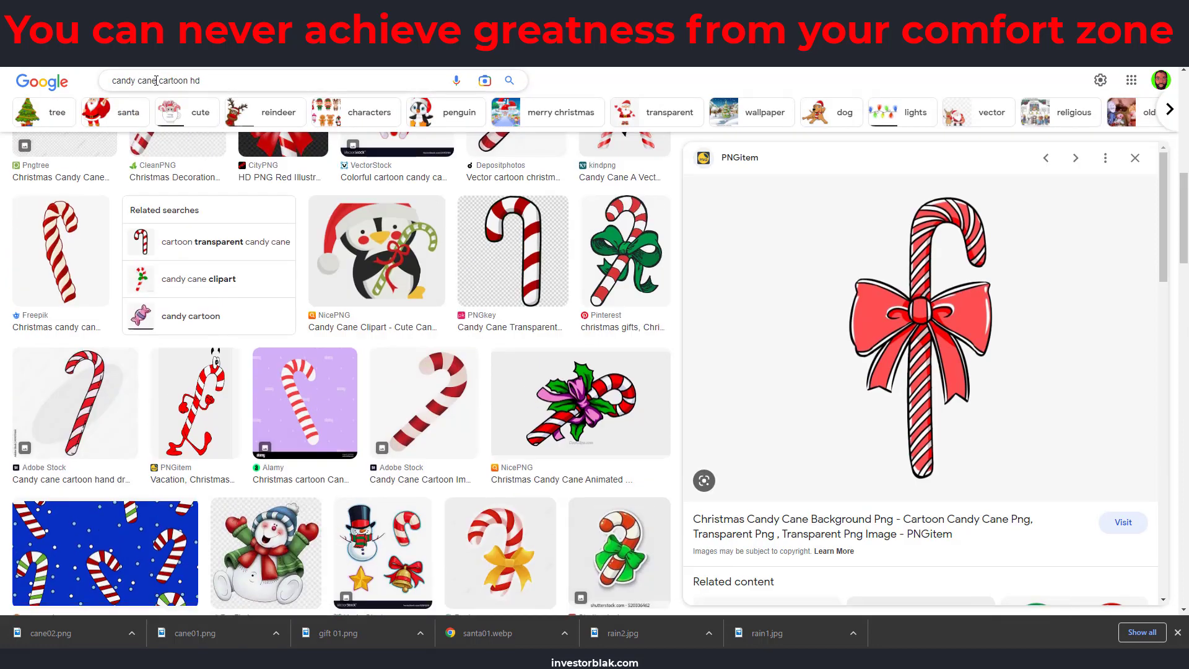
pyautogui.moveTo(156, 79); pyautogui.dragTo(111, 80)
pyautogui.write('e')
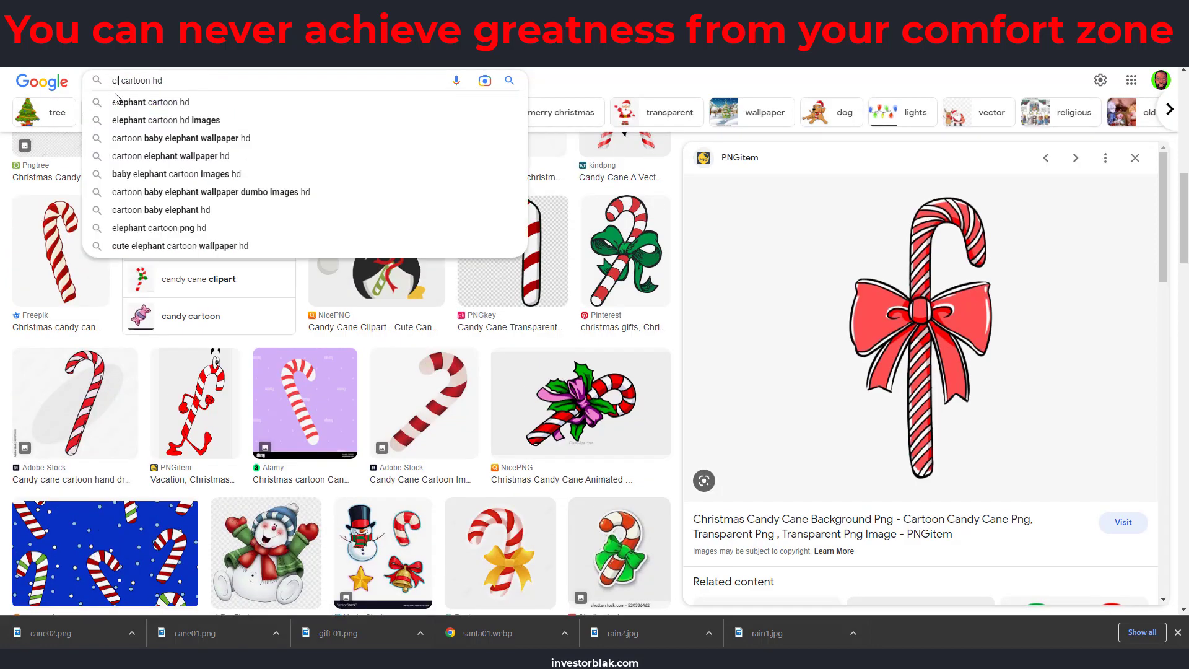
pyautogui.write('lf')
pyautogui.press('Return')
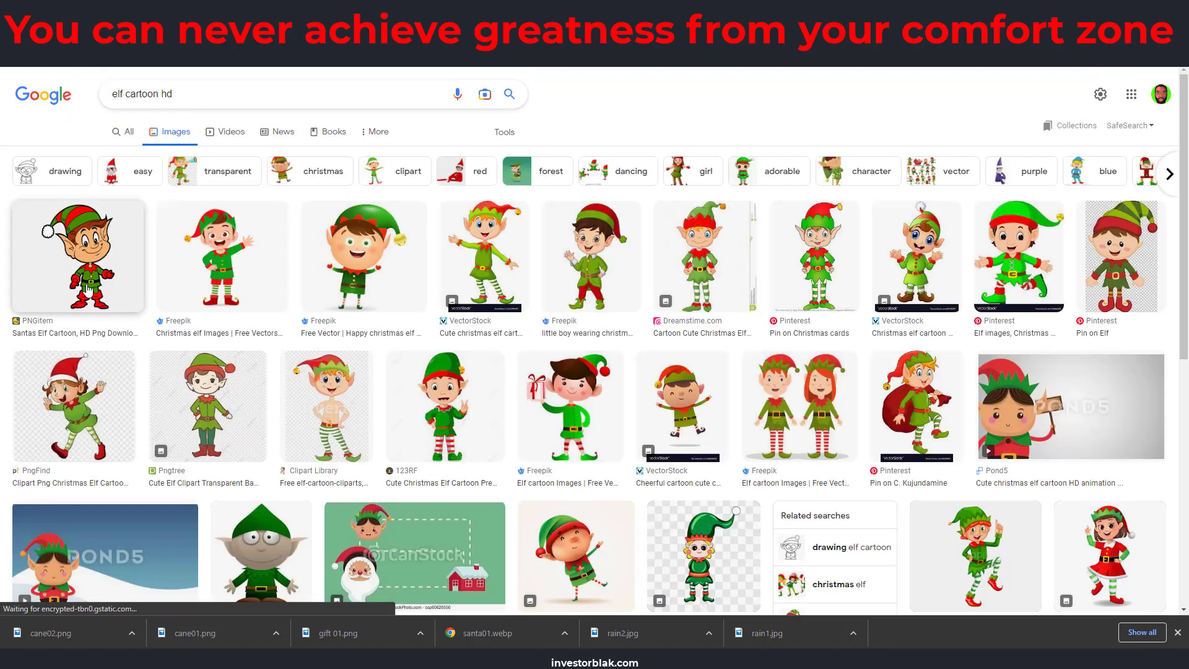
# Save the PNGitem image of Santa's elf in a striped hat to Downloads as elf01
pyautogui.click(106, 293)
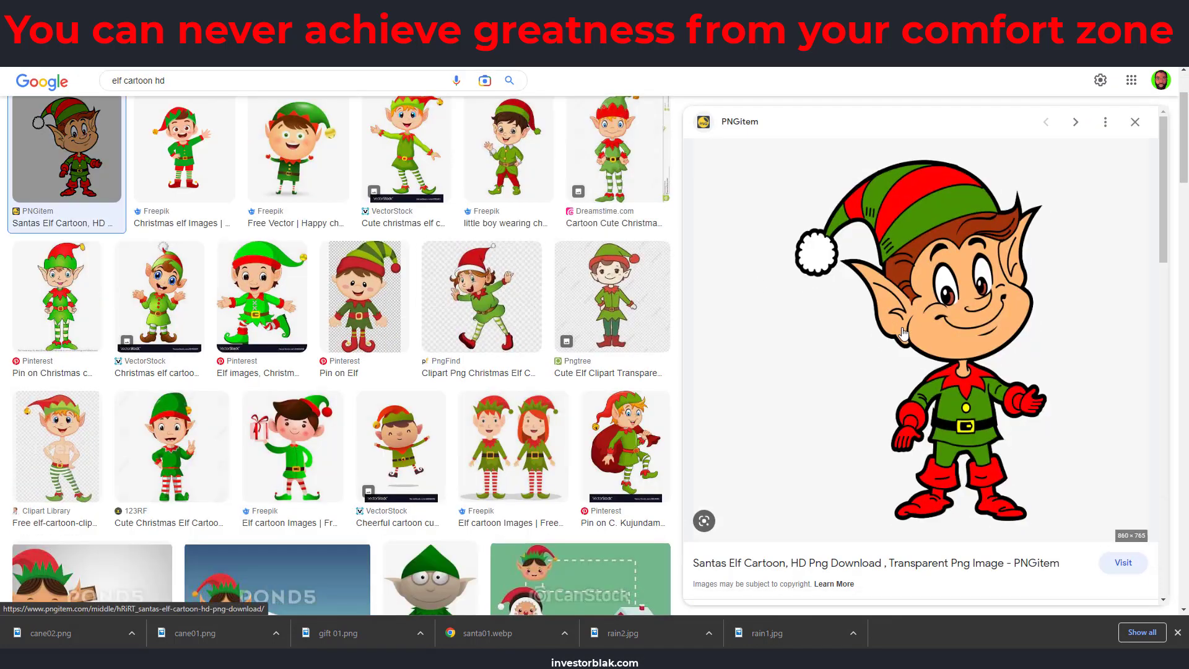
pyautogui.rightClick(863, 249)
pyautogui.click(903, 379)
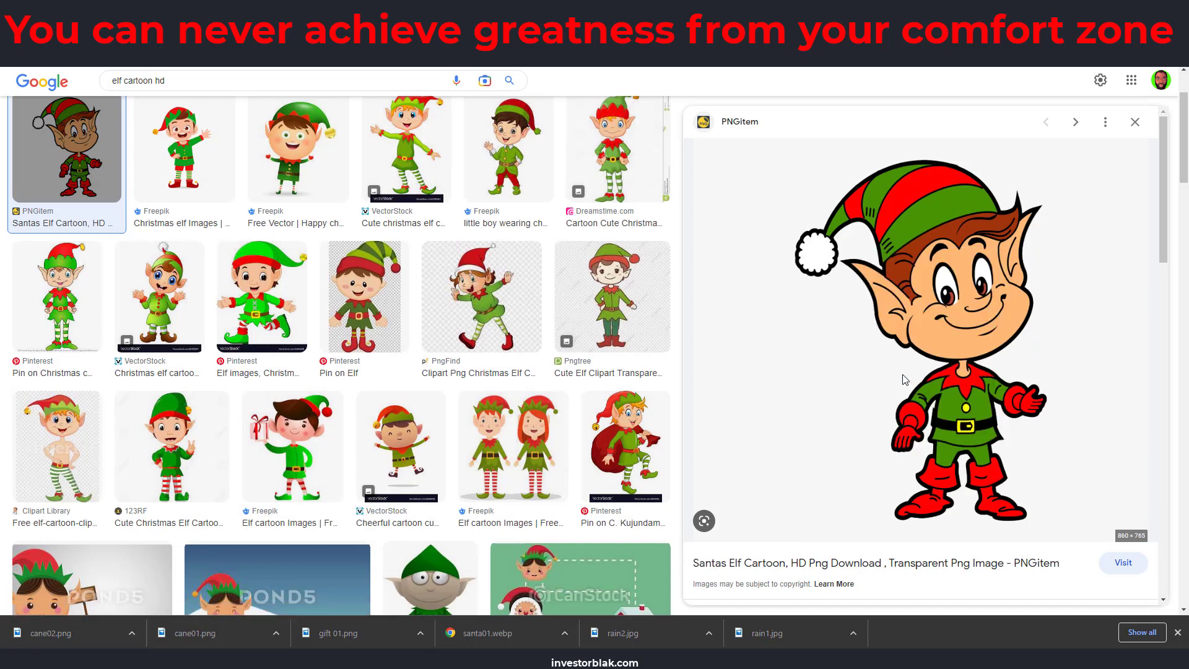
pyautogui.write('e')
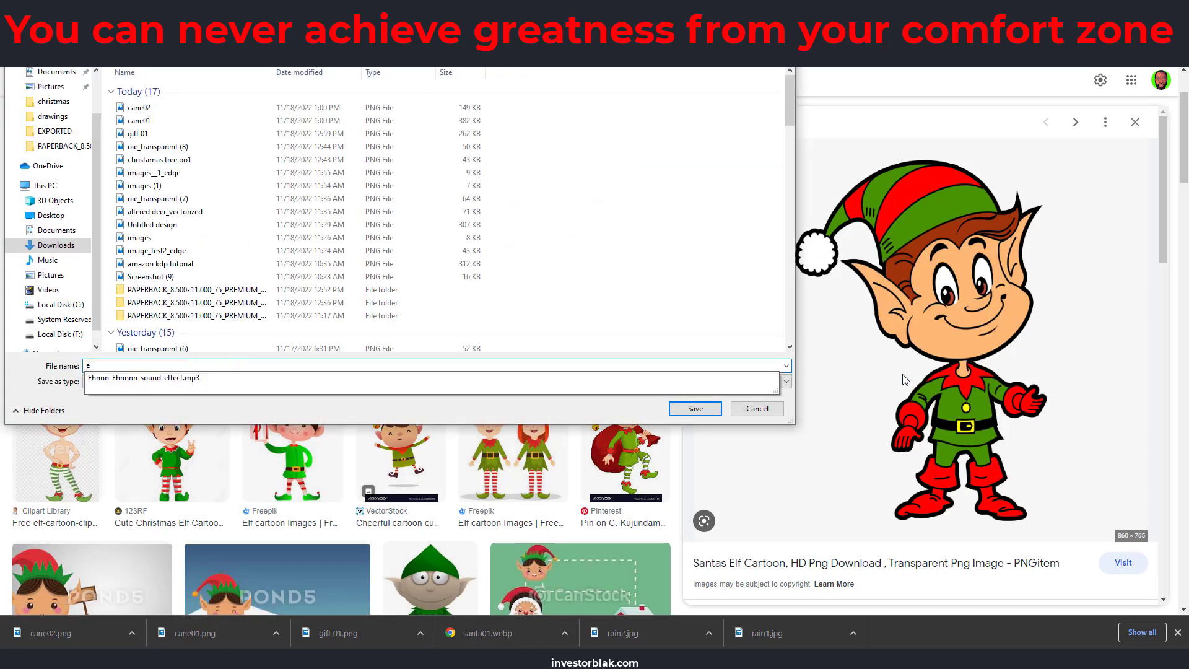
pyautogui.write('lf01')
pyautogui.press('Return')
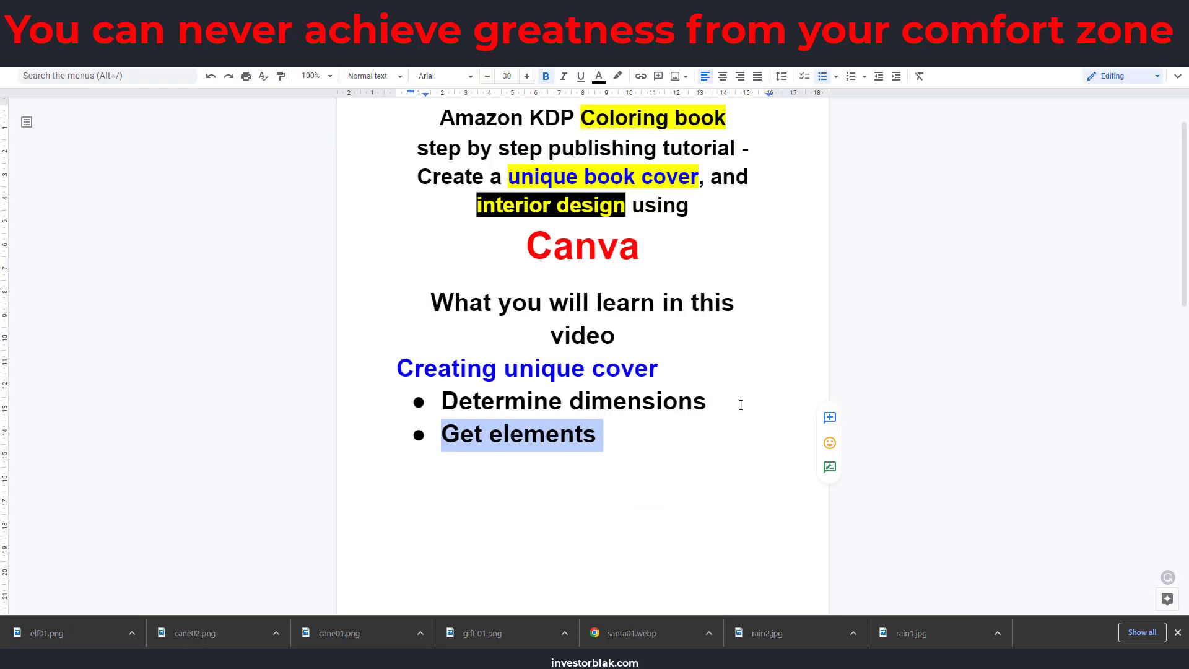
# In the Google Docs outline, restore the bullet "Alter colors of elements" below "Get elements"
pyautogui.click(625, 434)
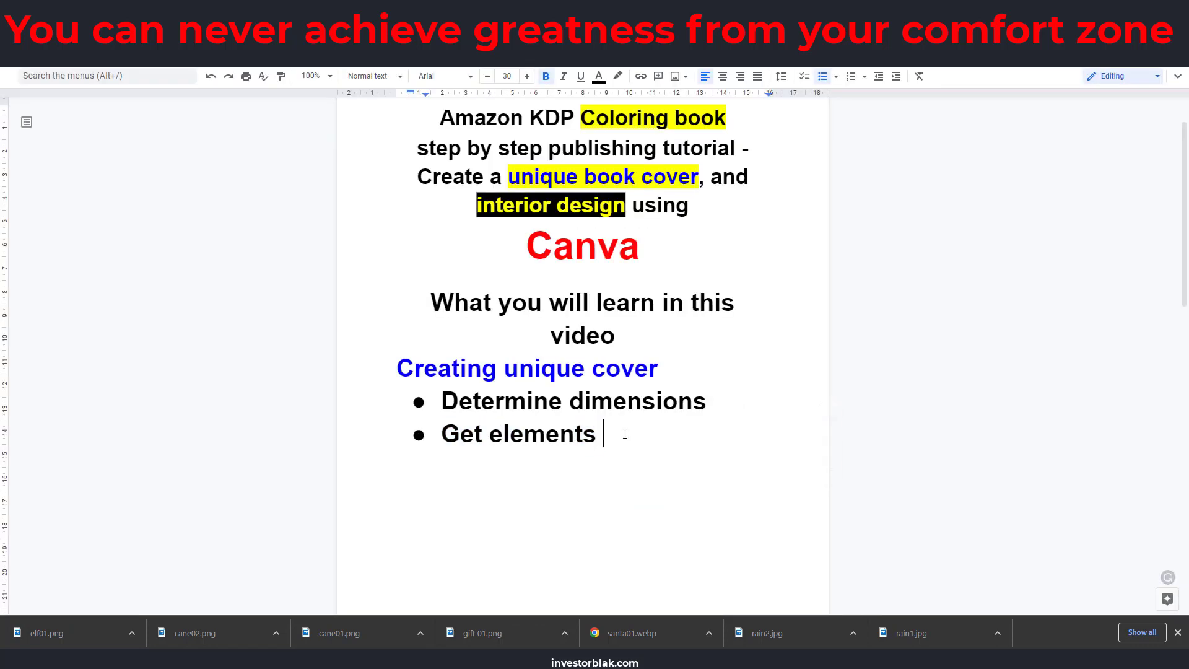
pyautogui.hotkey('ctrl', 'z')
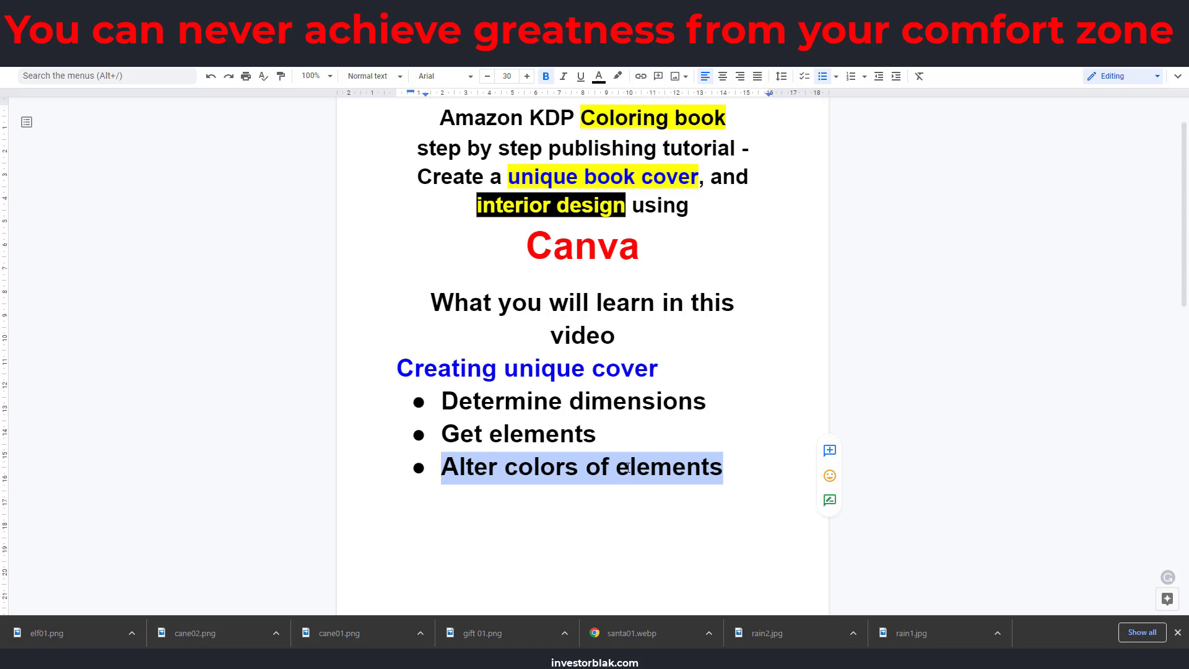
# Switch to Canva and create a new blank Worksheet design, 21 × 29.7 cm
pyautogui.click(91, 630)
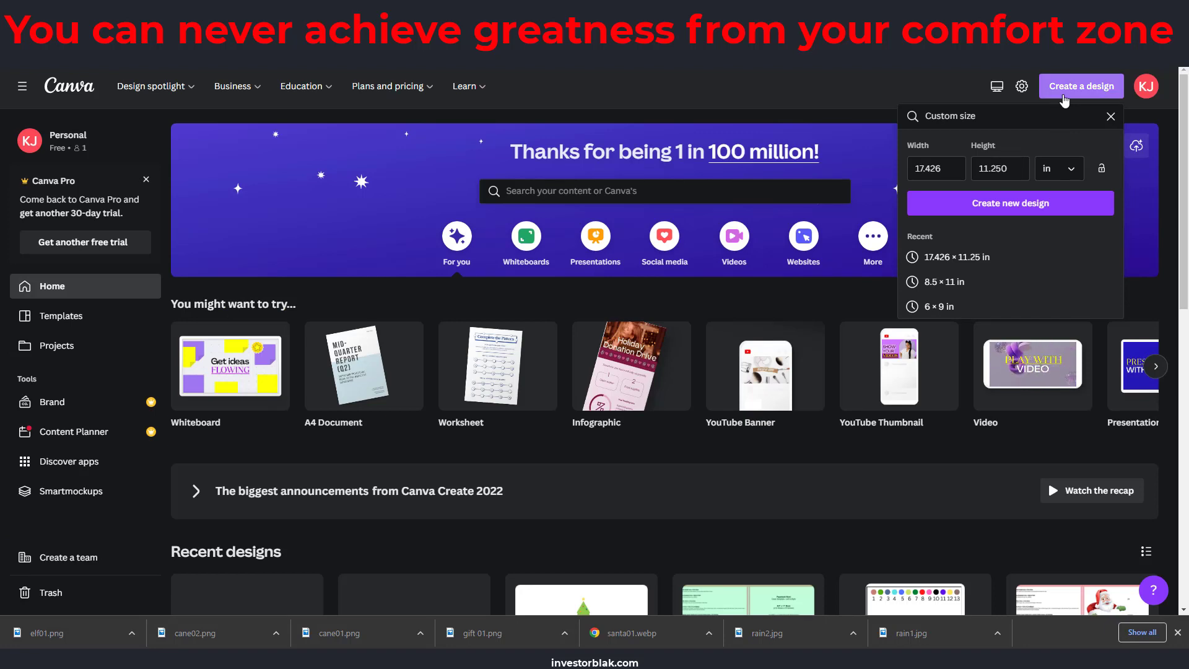
pyautogui.click(1064, 93)
pyautogui.click(1064, 93)
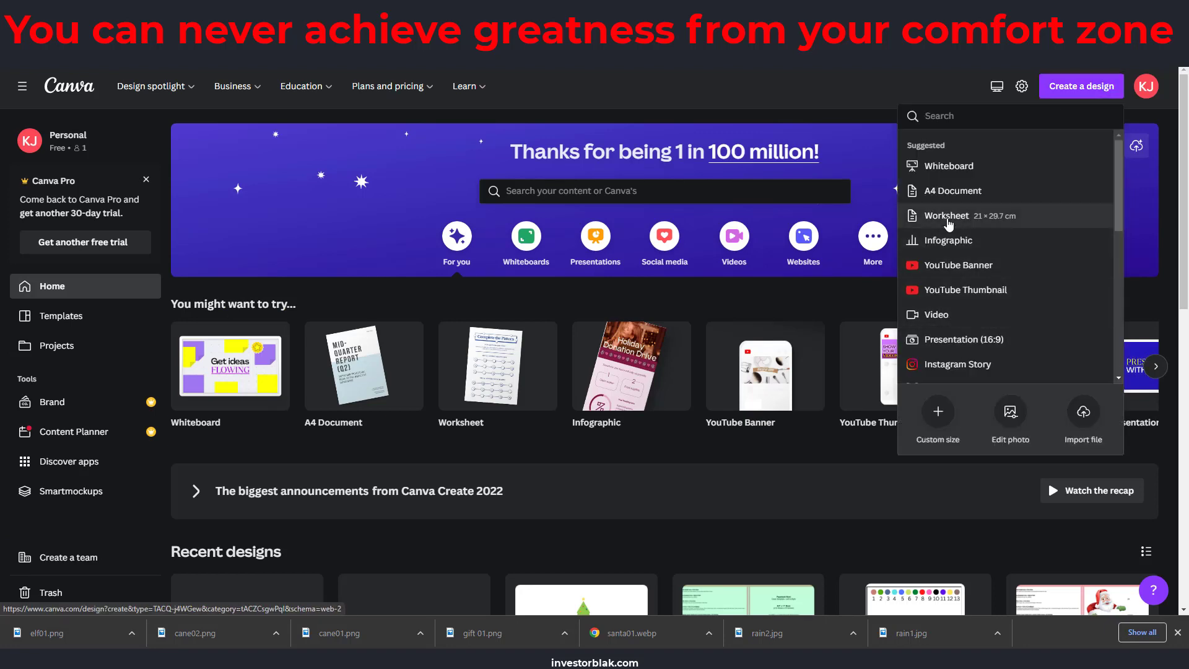
pyautogui.click(948, 225)
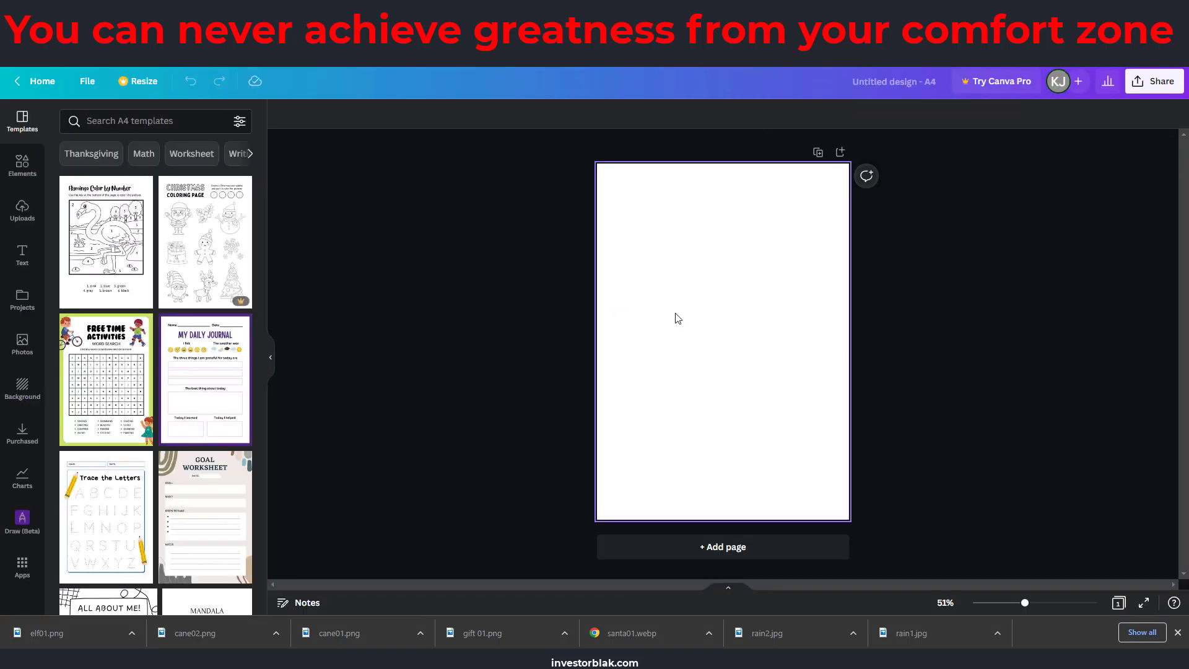
# Upload elf01.png from Downloads and place the elf image on the blank page
pyautogui.click(17, 217)
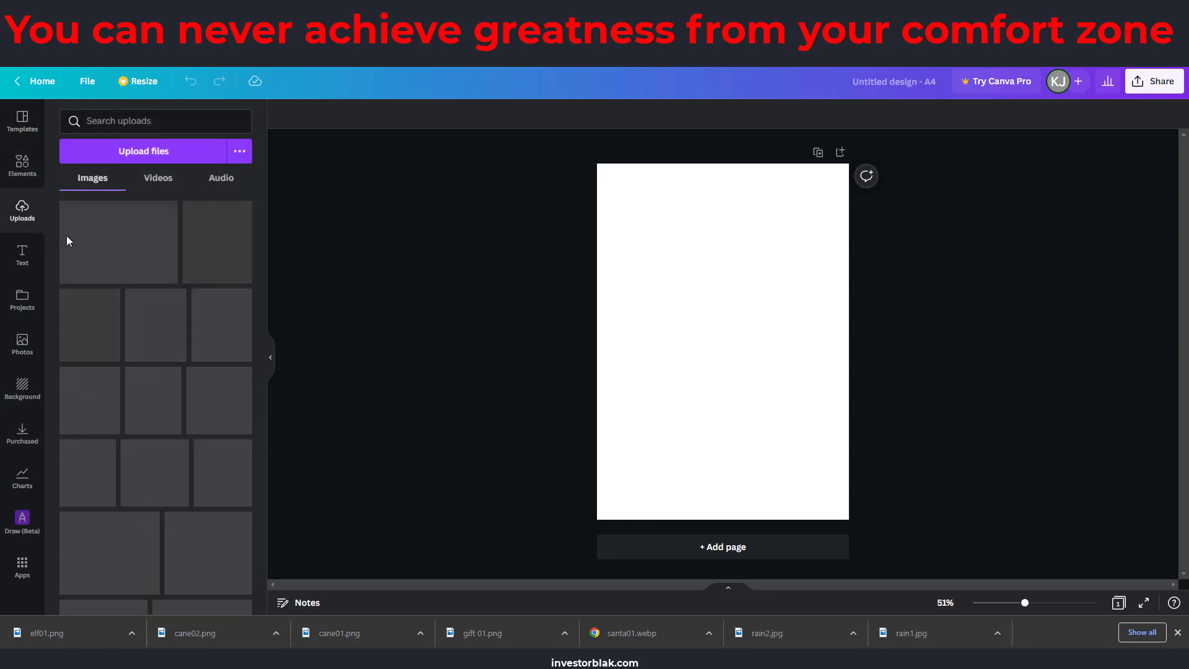
pyautogui.click(123, 155)
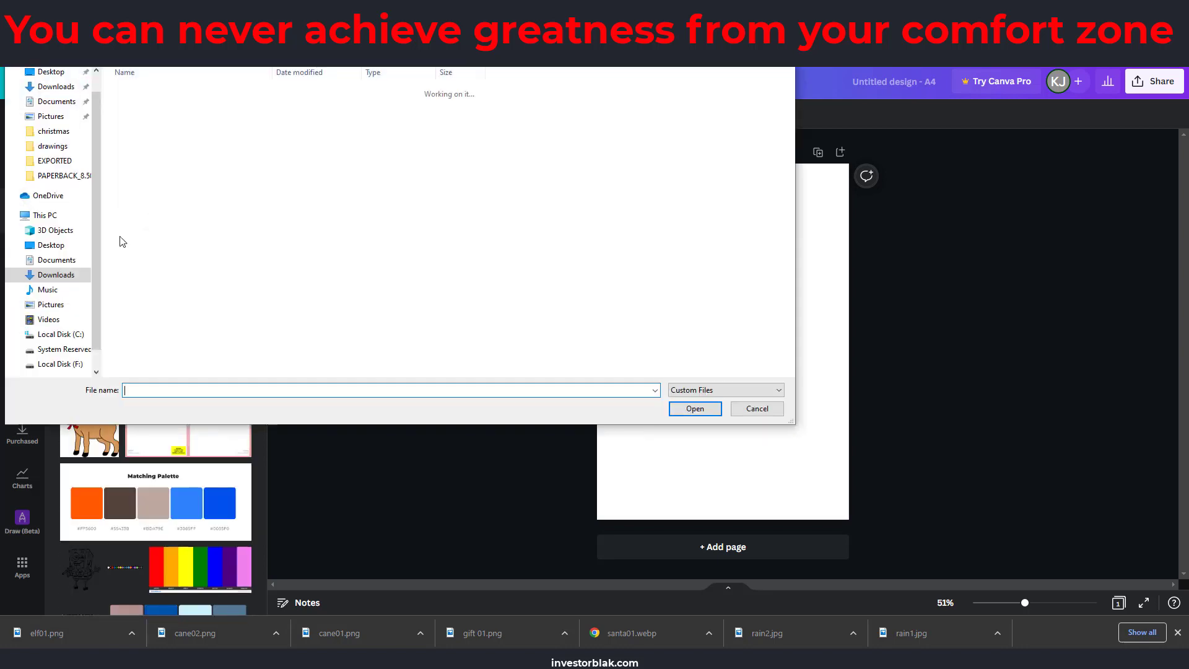
pyautogui.click(135, 108)
pyautogui.click(695, 406)
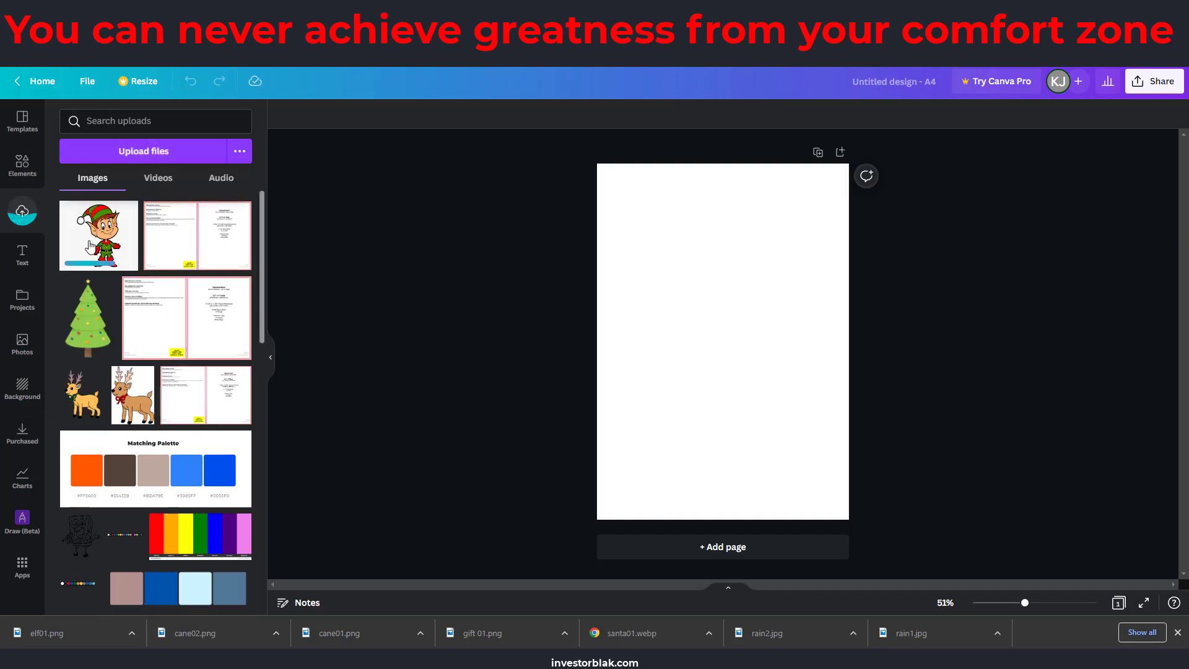
pyautogui.click(89, 246)
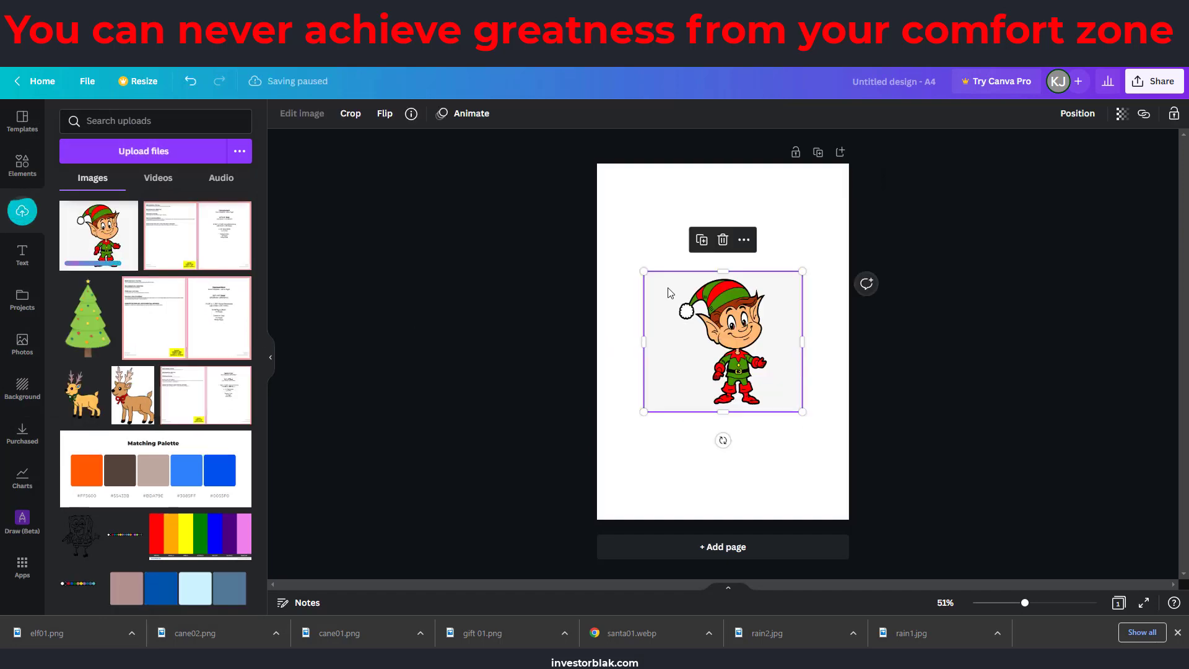
# Enlarge the elf image and position it in the upper middle of the page, reaching the page's right edge
pyautogui.moveTo(762, 345); pyautogui.dragTo(758, 304)
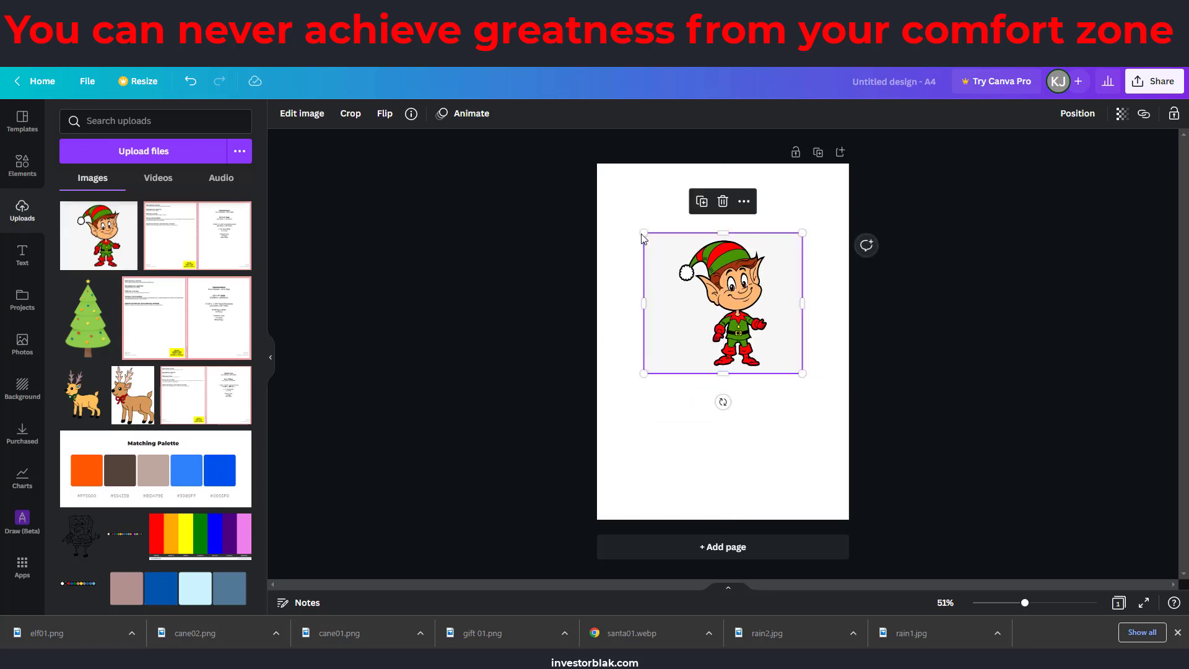
pyautogui.moveTo(644, 233); pyautogui.dragTo(609, 202)
pyautogui.moveTo(644, 333); pyautogui.dragTo(701, 342)
pyautogui.moveTo(666, 382); pyautogui.dragTo(630, 426)
pyautogui.moveTo(722, 385); pyautogui.dragTo(722, 377)
pyautogui.click(662, 503)
# Add a red circle shape, shrink it to a small swatch and place it in the page's upper-left corner
pyautogui.click(23, 164)
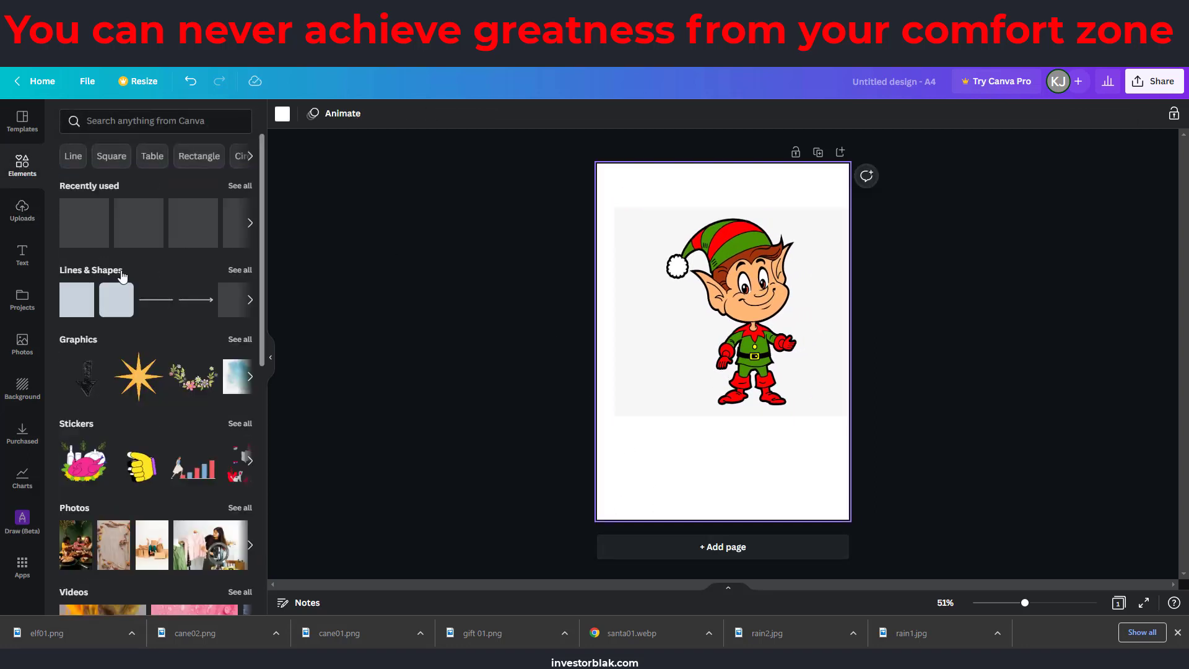
pyautogui.click(141, 239)
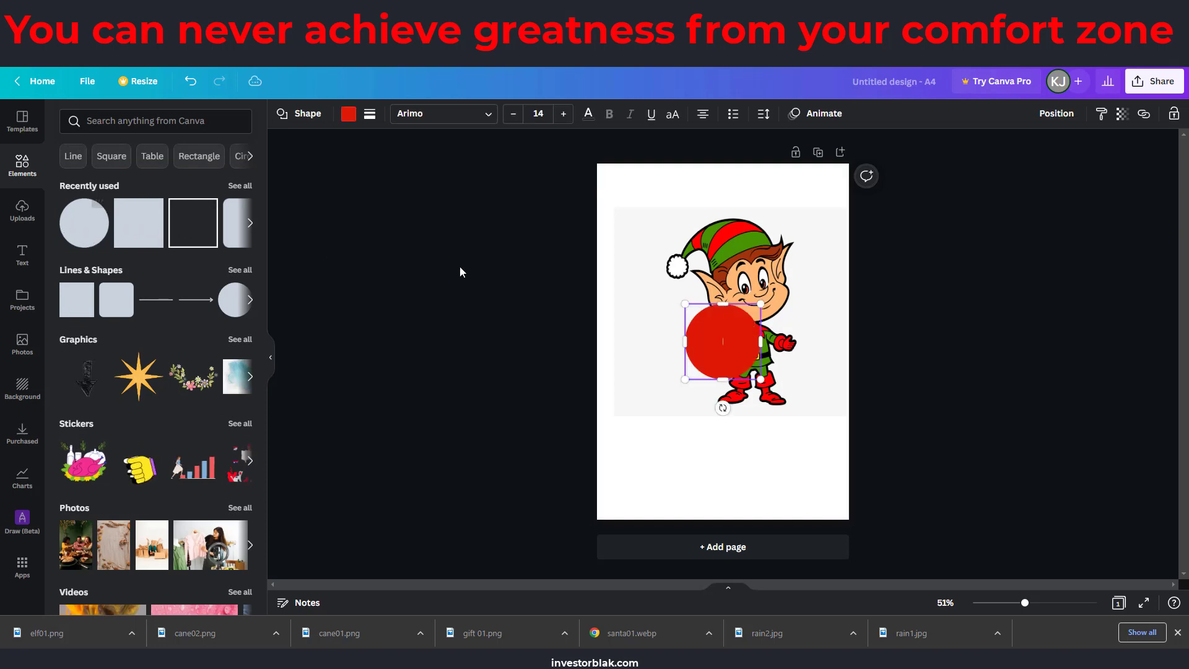
pyautogui.moveTo(761, 304); pyautogui.dragTo(626, 228)
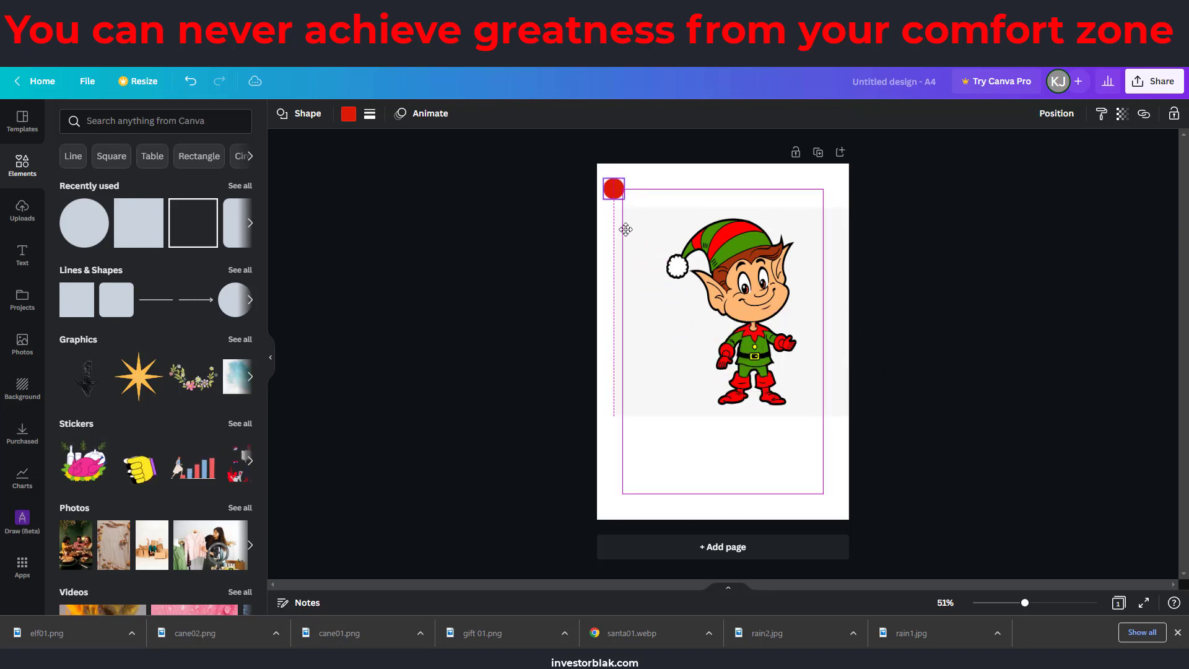
# Duplicate the small red circle and place the copy directly below it, near the page's lower-left corner
pyautogui.doubleClick(617, 185)
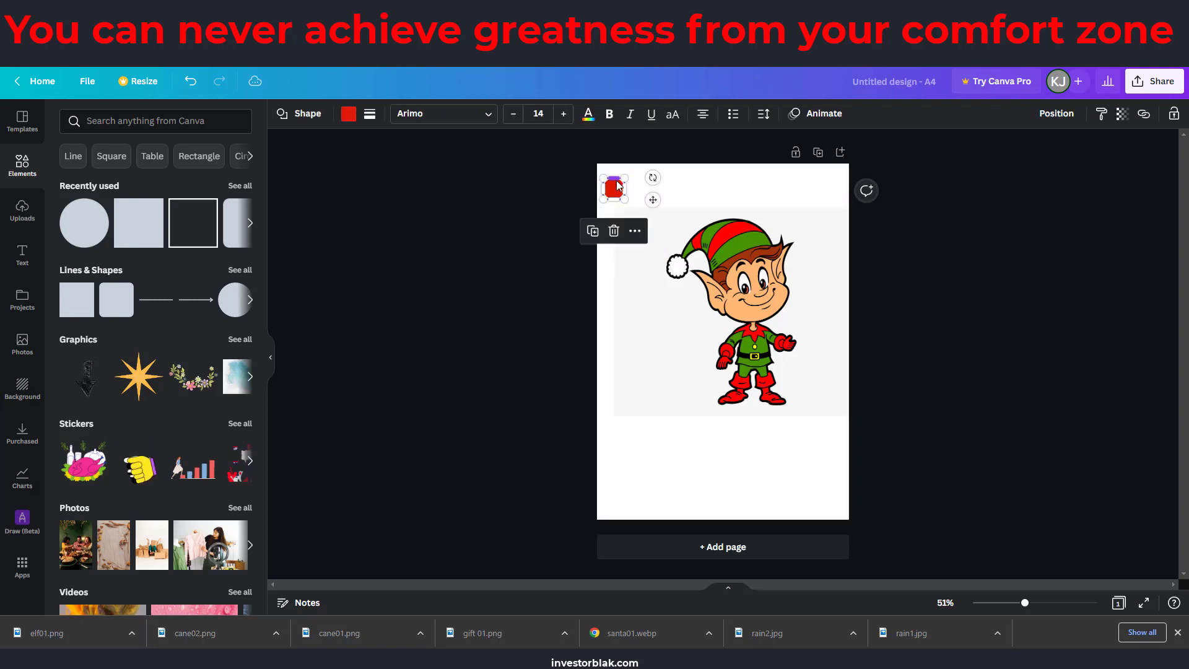
pyautogui.hotkey('ctrl', 'd')
pyautogui.moveTo(629, 233); pyautogui.dragTo(628, 509)
pyautogui.click(614, 189)
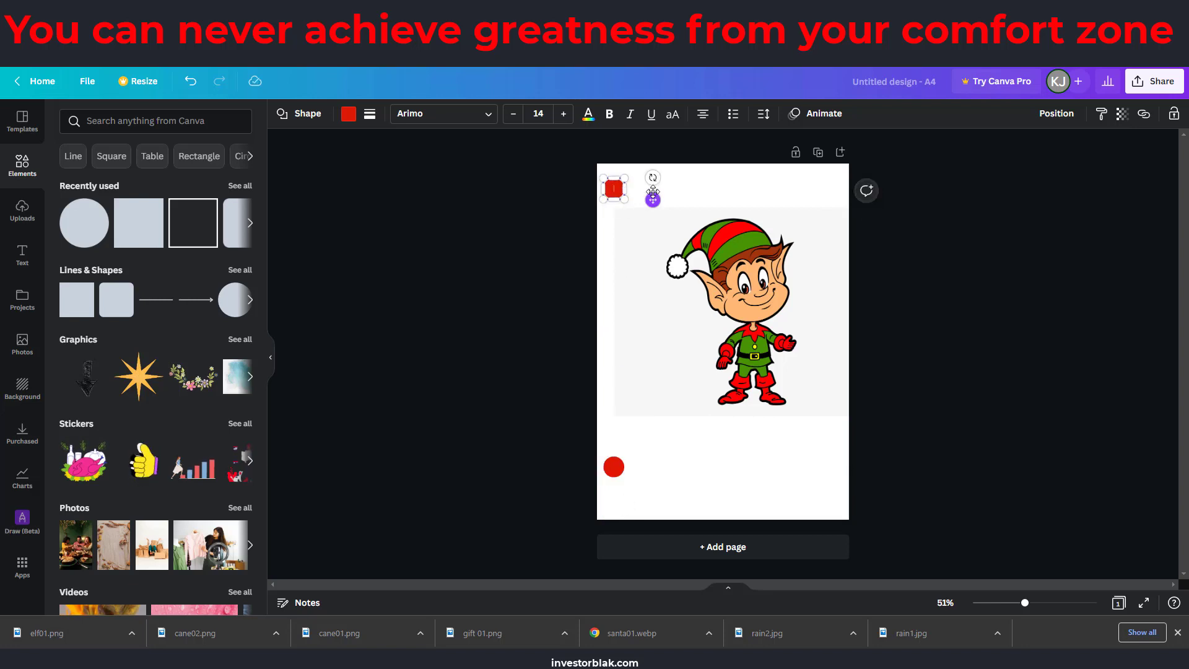
pyautogui.click(668, 189)
# Duplicate the upper red circle twelve times
pyautogui.click(618, 193)
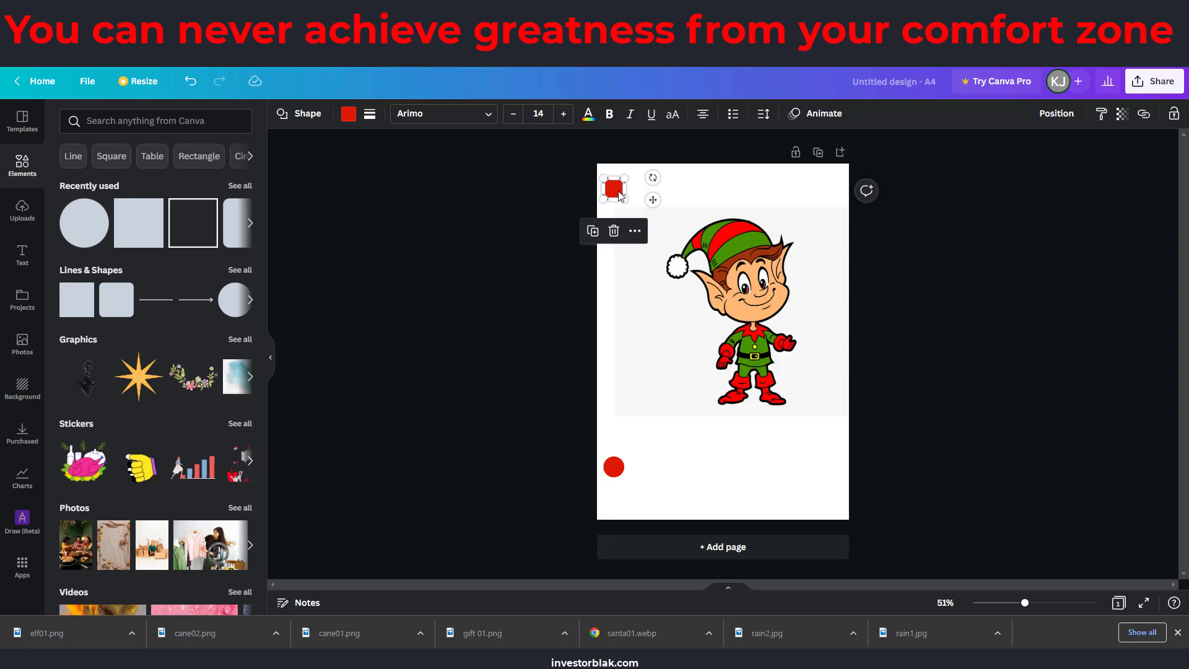
pyautogui.hotkey('ctrl', 'd')
pyautogui.hotkey('ctrl', 'd')
pyautogui.hotkey('ctrl', 'd')
pyautogui.hotkey('ctrl', 'd')
pyautogui.hotkey('ctrl', 'd')
pyautogui.hotkey('ctrl', 'd')
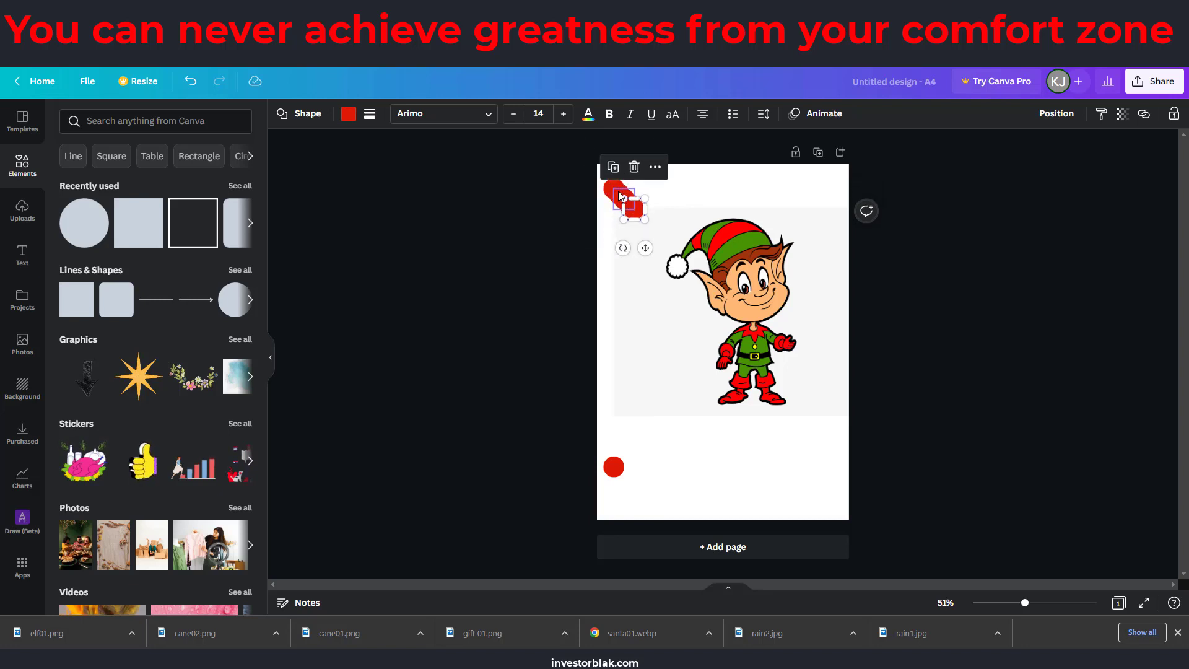
pyautogui.hotkey('ctrl', 'd')
pyautogui.hotkey('ctrl', 'd')
pyautogui.hotkey('ctrl', 'd')
pyautogui.hotkey('ctrl', 'd')
pyautogui.hotkey('ctrl', 'd')
pyautogui.hotkey('ctrl', 'd')
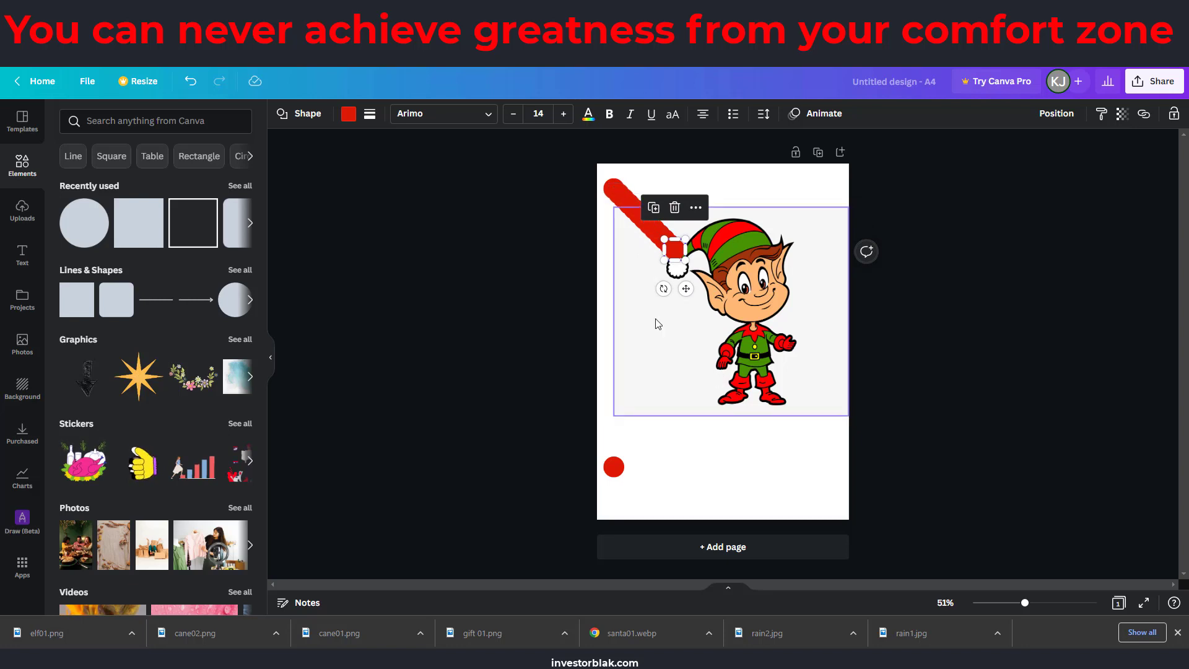
# Move the elf image aside, select all the red circles and tidy them up into one evenly spaced vertical column
pyautogui.moveTo(711, 361); pyautogui.dragTo(849, 383)
pyautogui.moveTo(634, 307)
pyautogui.mouseDown()
pyautogui.moveTo(628, 182)
pyautogui.moveTo(644, 500)
pyautogui.moveTo(704, 509)
pyautogui.mouseUp()
pyautogui.click(677, 299)
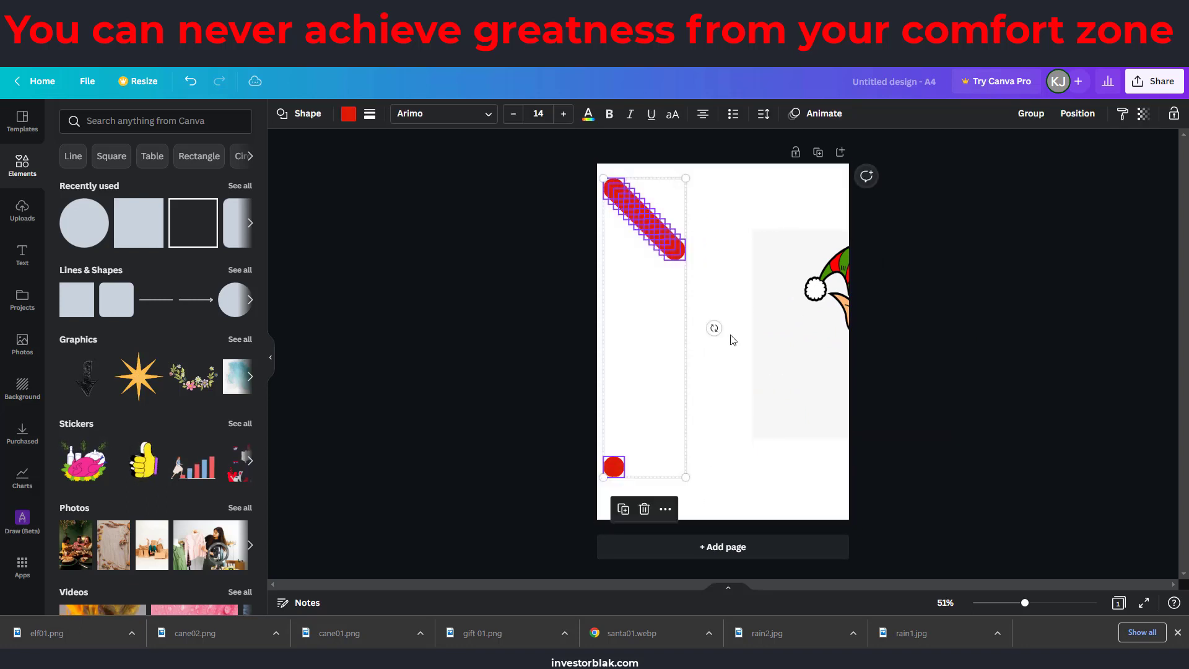
pyautogui.click(1078, 115)
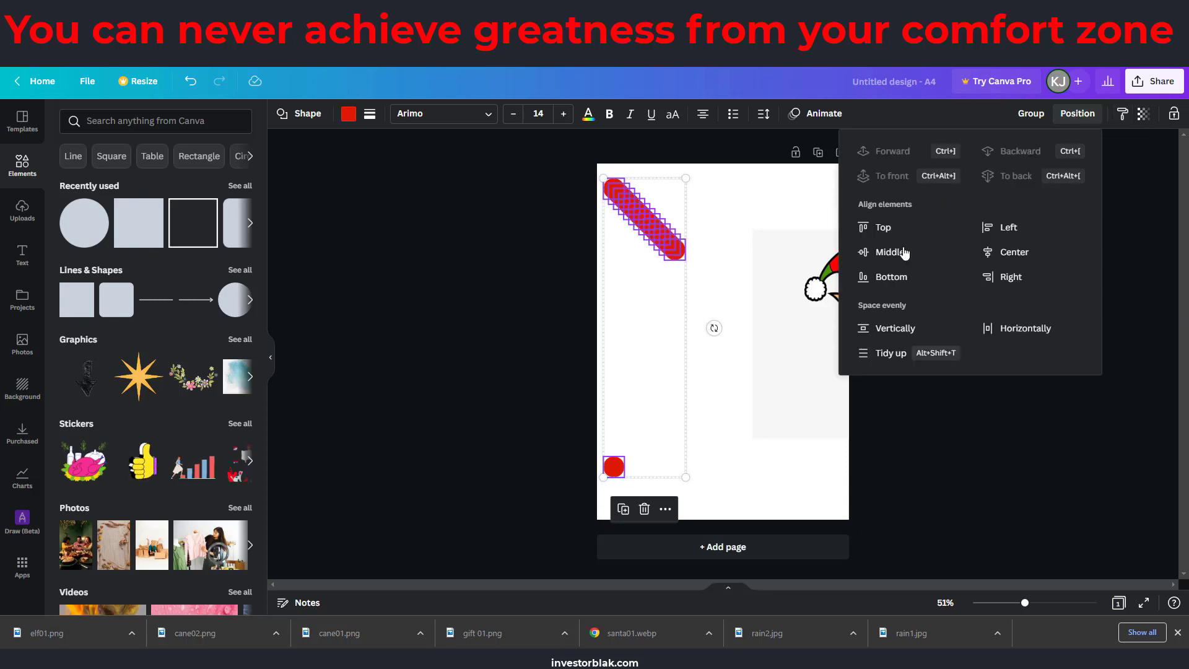
pyautogui.click(889, 355)
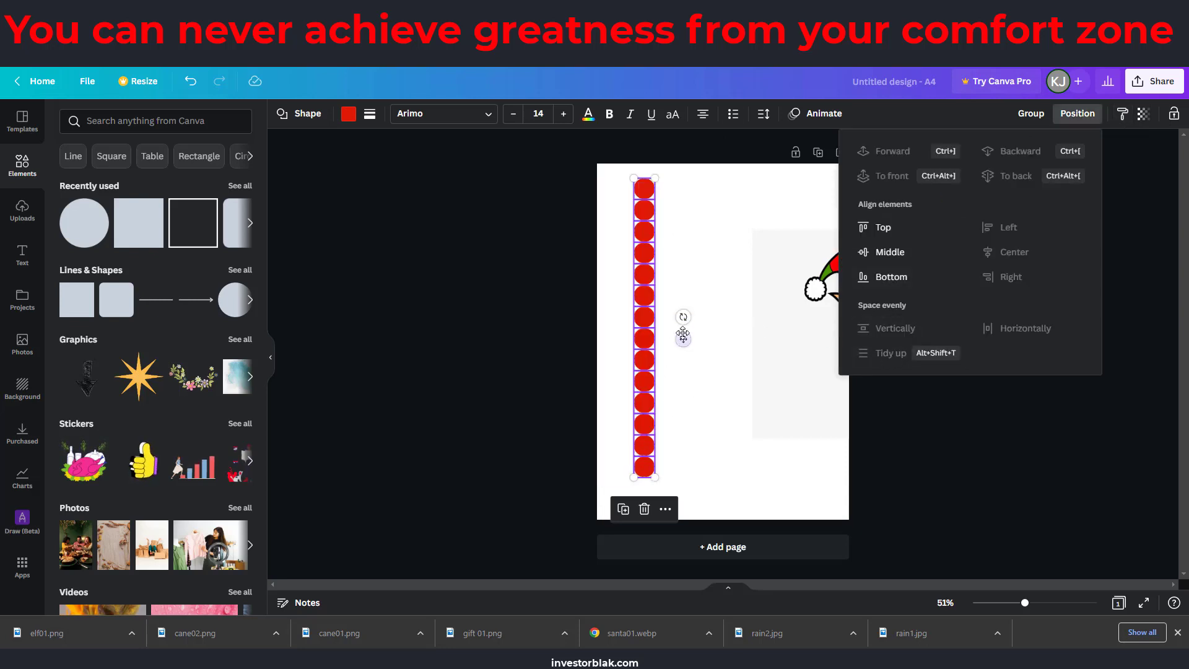
# Move the circle column closer to the page's left edge and bring the elf image back beside it
pyautogui.moveTo(682, 342); pyautogui.dragTo(659, 336)
pyautogui.moveTo(818, 300); pyautogui.dragTo(711, 299)
pyautogui.click(686, 191)
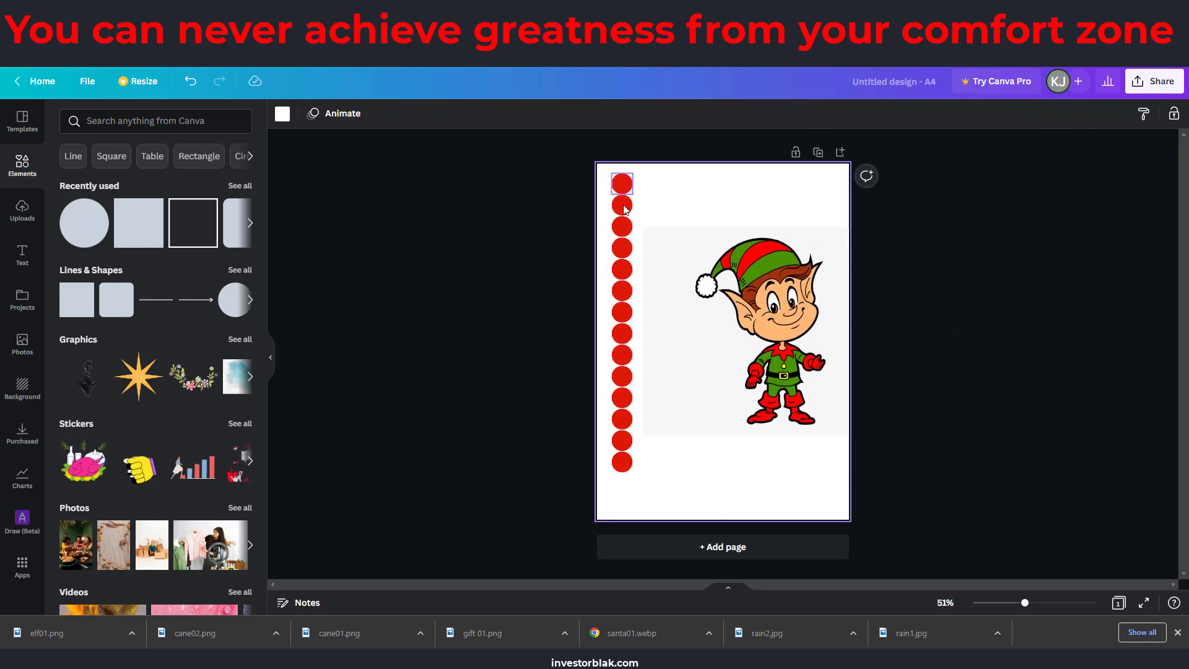
# Recolor the second circle light purple, the third violet and the fourth light orange using the default colors
pyautogui.click(622, 204)
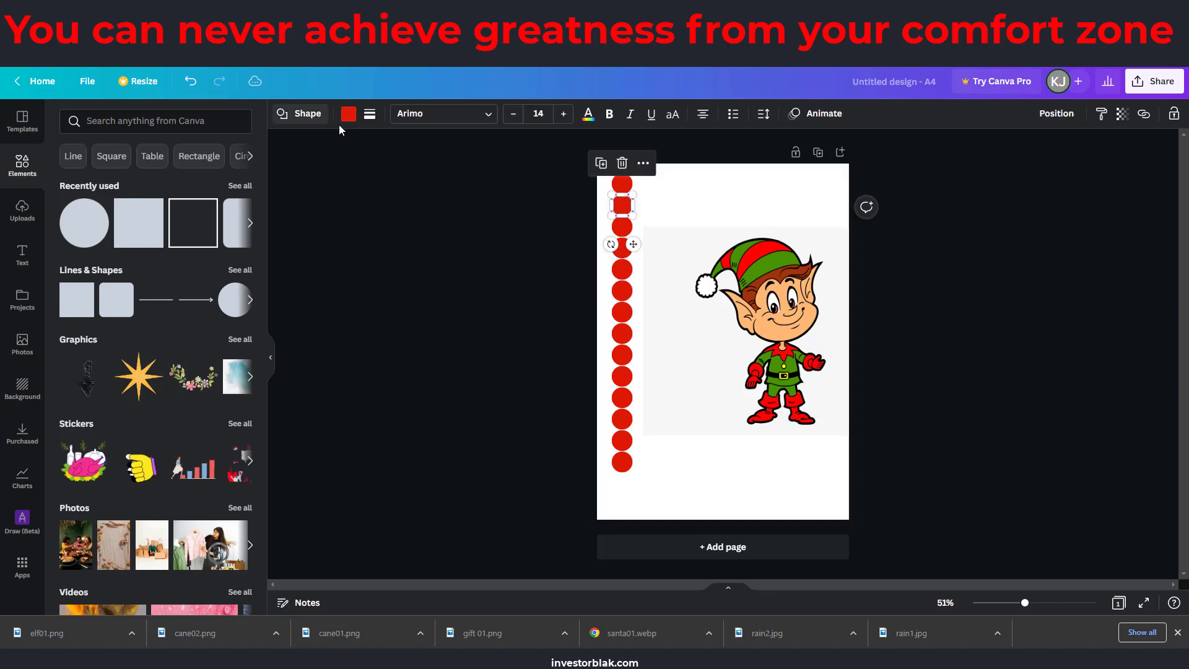
pyautogui.click(345, 116)
pyautogui.click(172, 412)
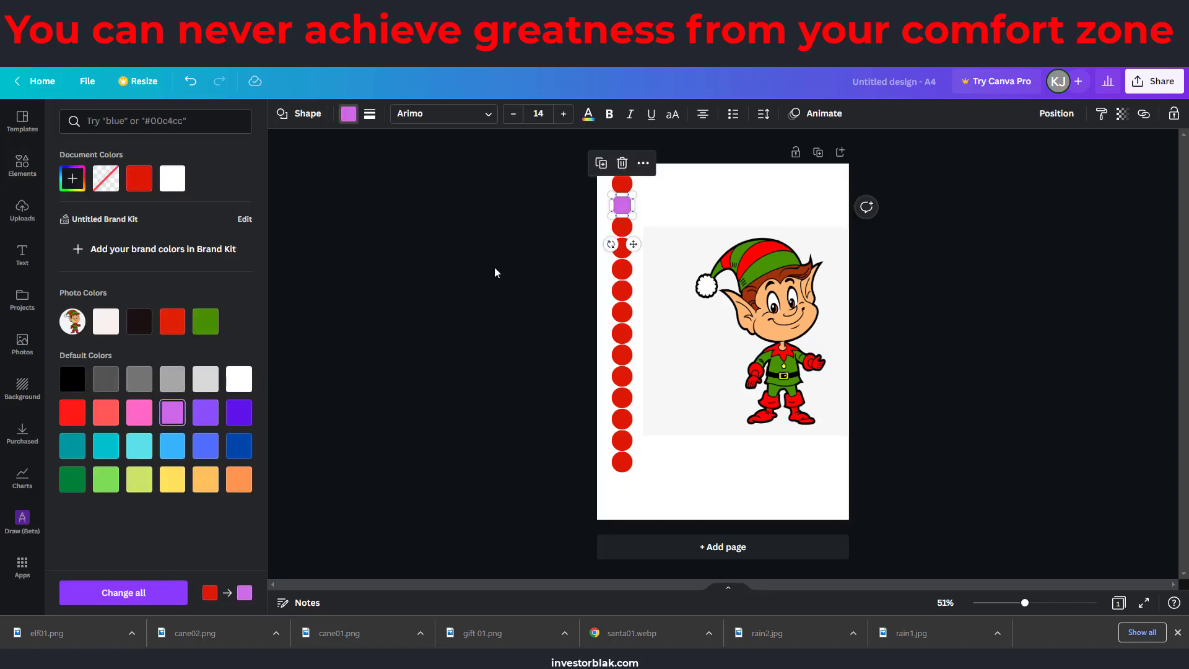
pyautogui.click(619, 229)
pyautogui.click(239, 411)
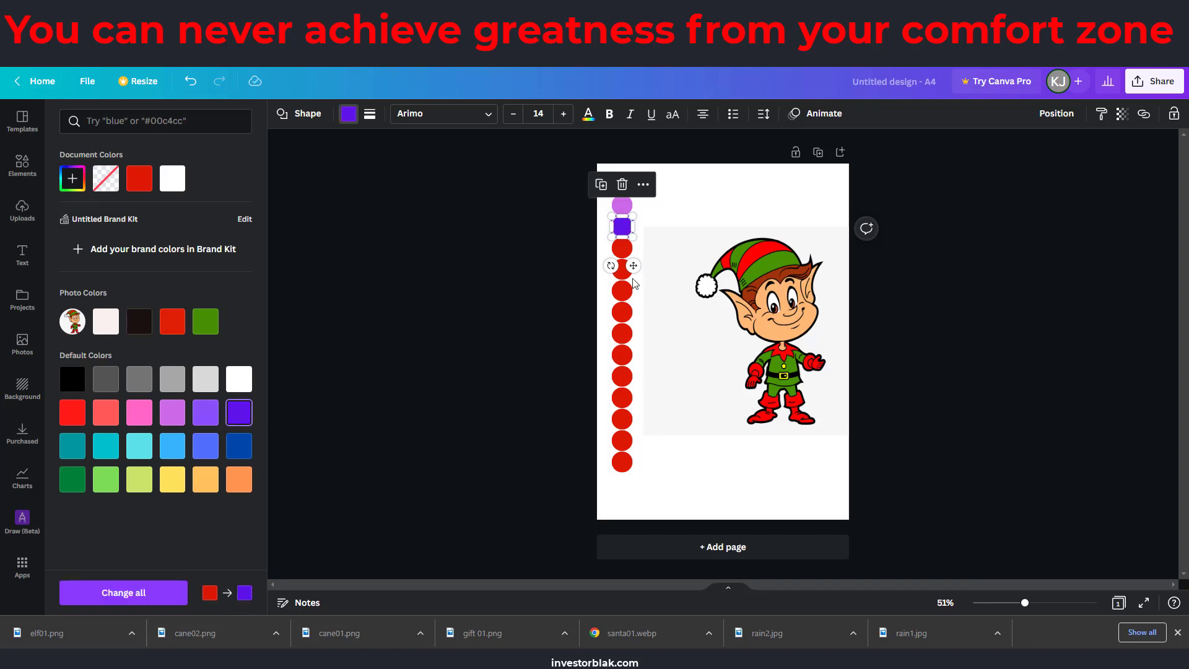
pyautogui.click(622, 249)
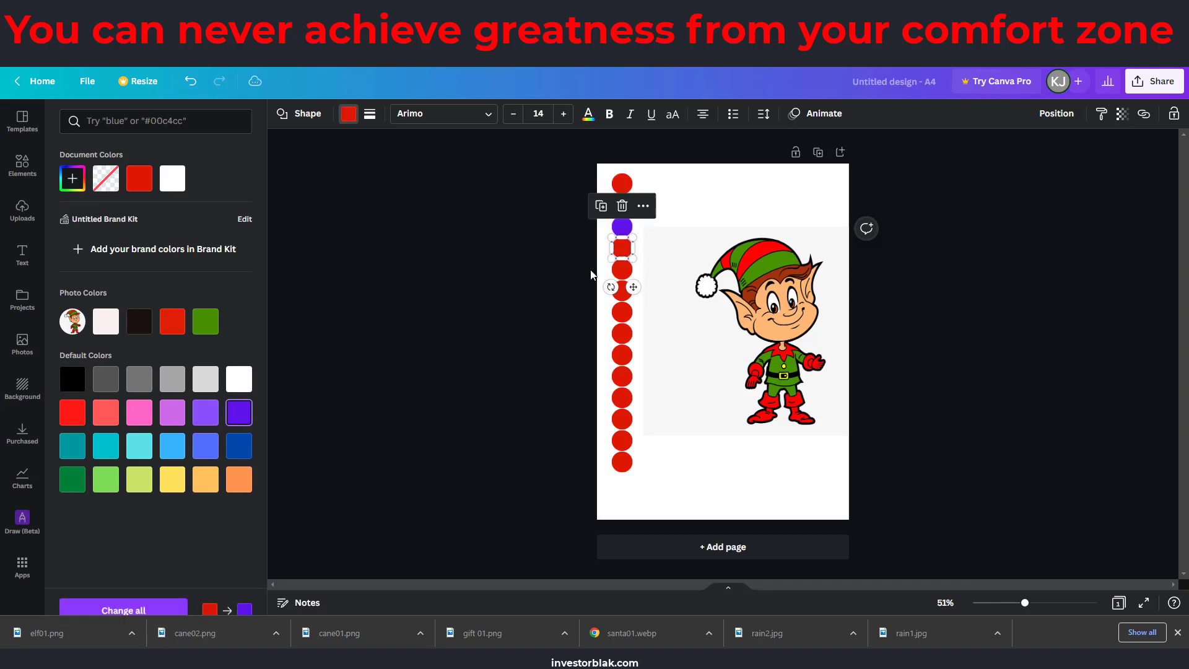
pyautogui.click(205, 479)
# Recolor the fifth circle orange, the sixth dark green and the seventh violet using the default colors
pyautogui.click(621, 272)
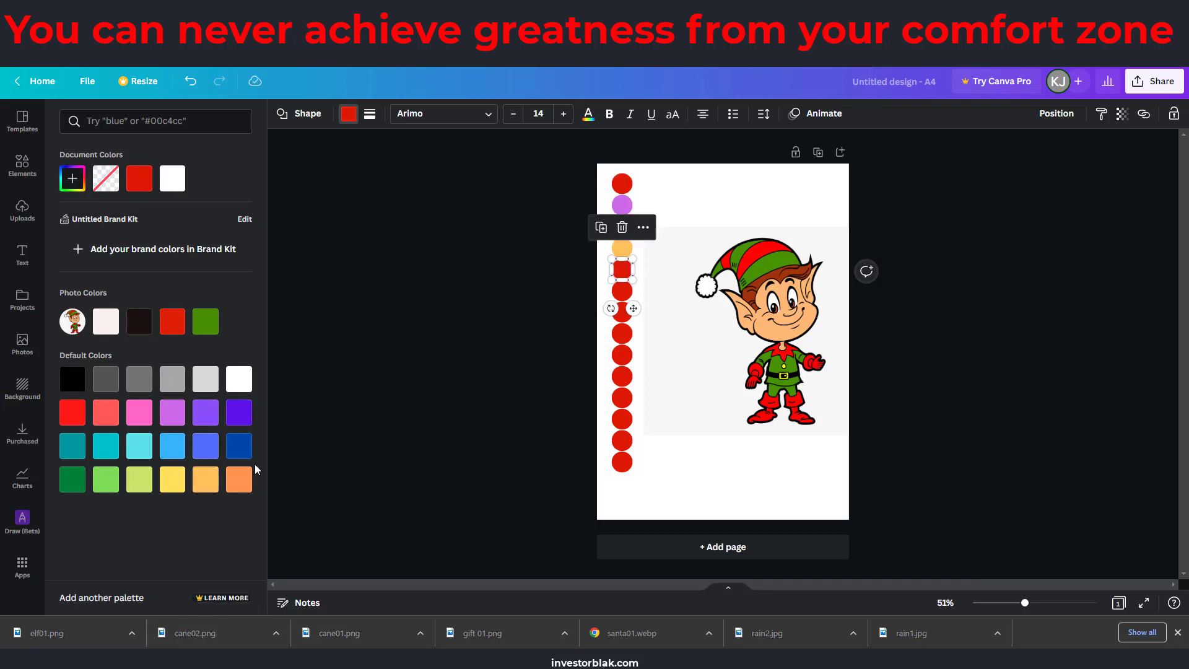
pyautogui.click(239, 480)
pyautogui.click(622, 291)
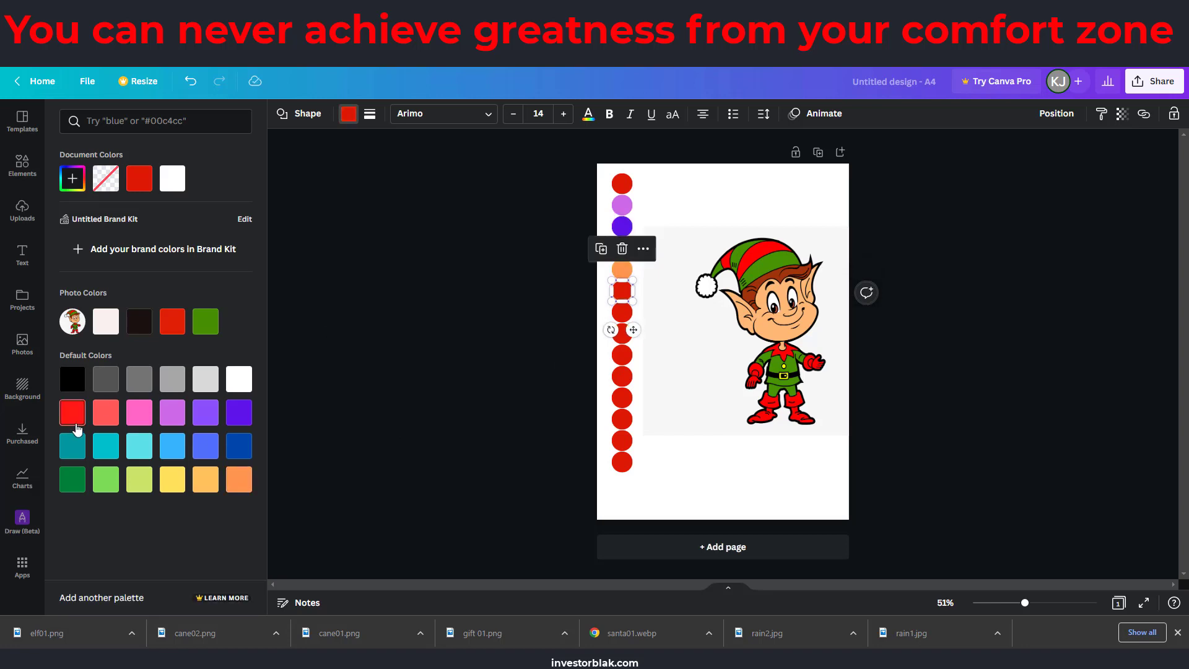
pyautogui.click(72, 480)
pyautogui.click(623, 313)
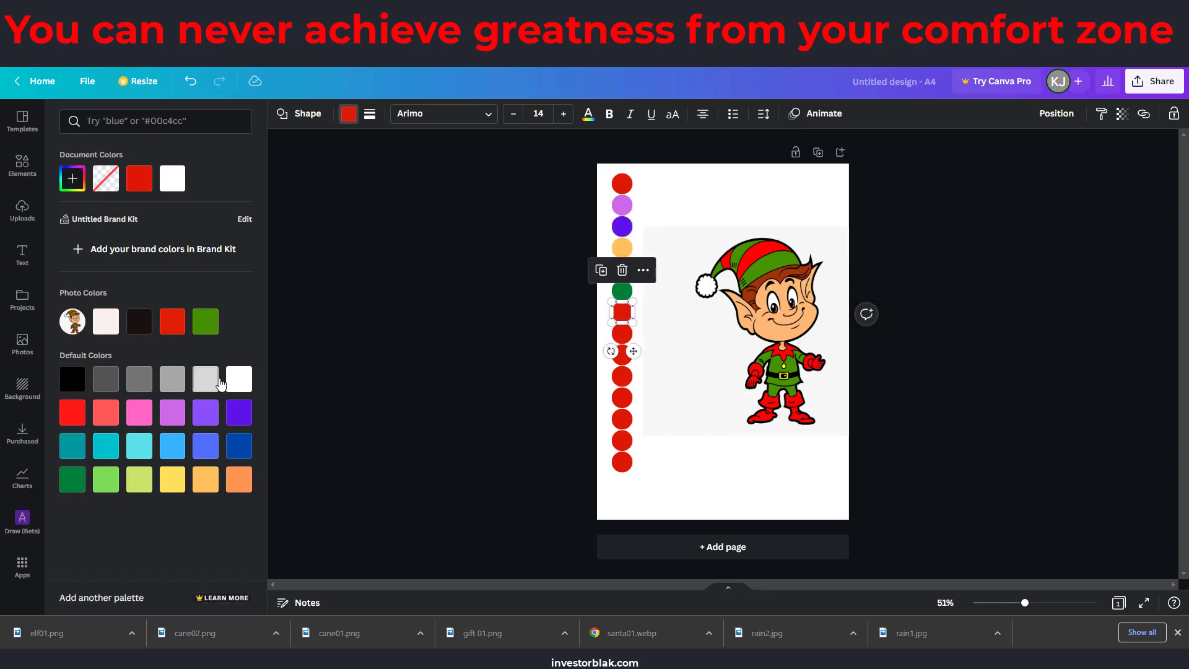
pyautogui.click(238, 414)
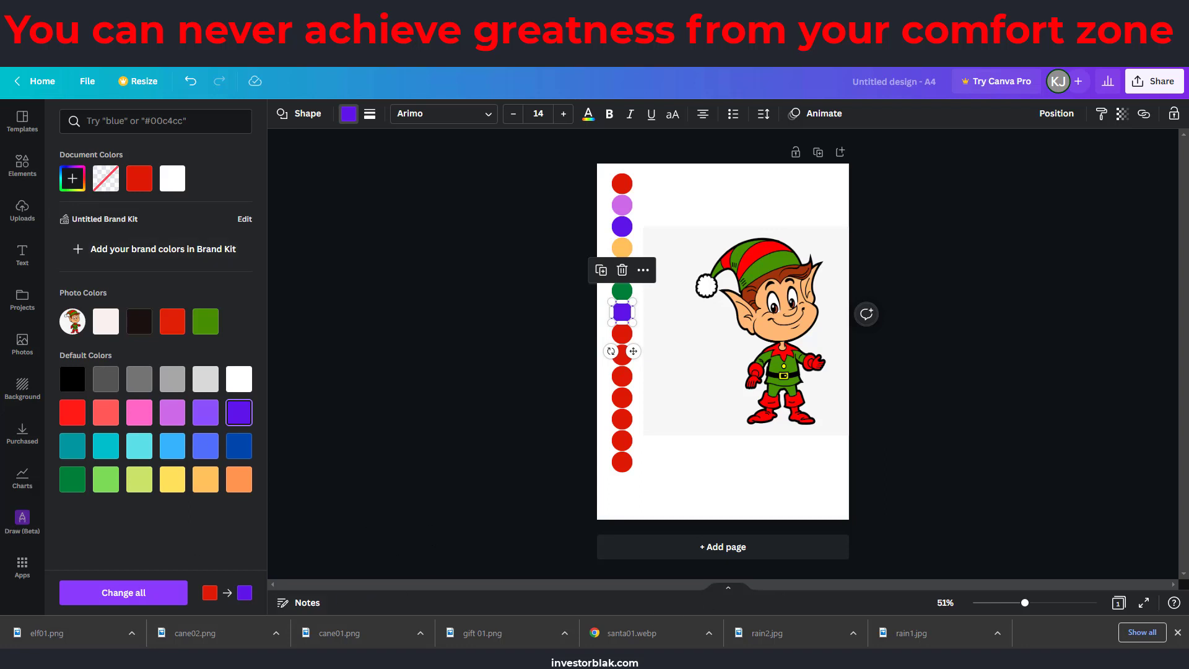
pyautogui.hotkey('alt', 'Tab')
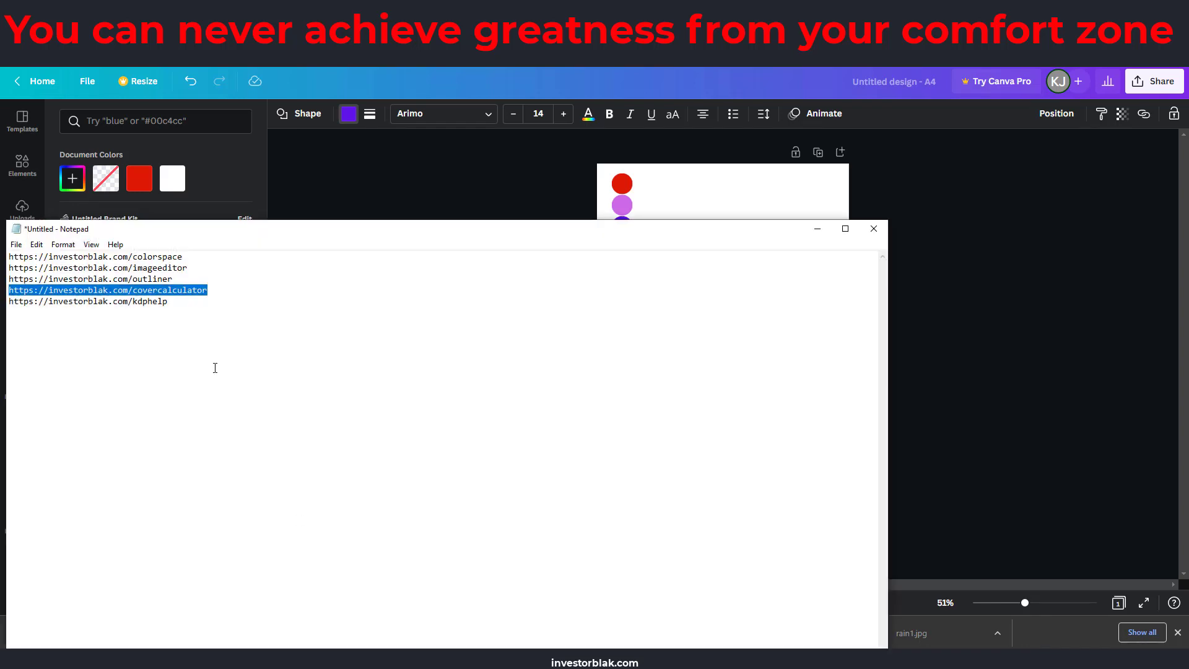
pyautogui.click(192, 258)
pyautogui.moveTo(10, 256); pyautogui.dragTo(183, 257)
pyautogui.hotkey('ctrl', 'c')
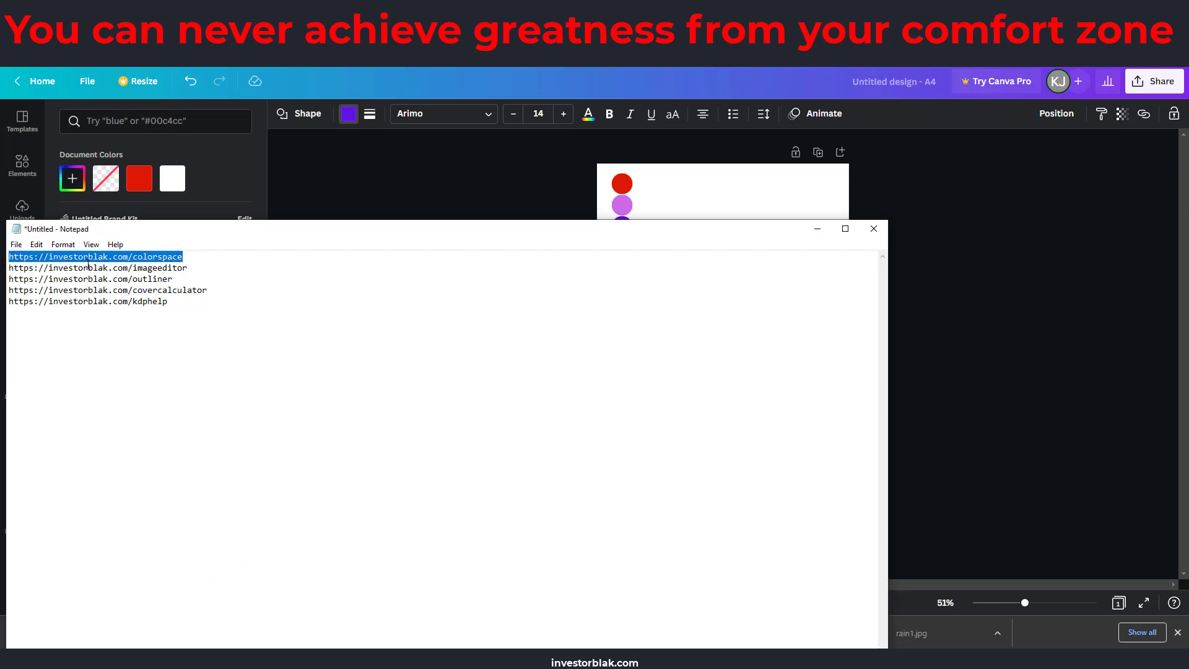
pyautogui.hotkey('alt', 'Tab')
pyautogui.hotkey('ctrl', 't')
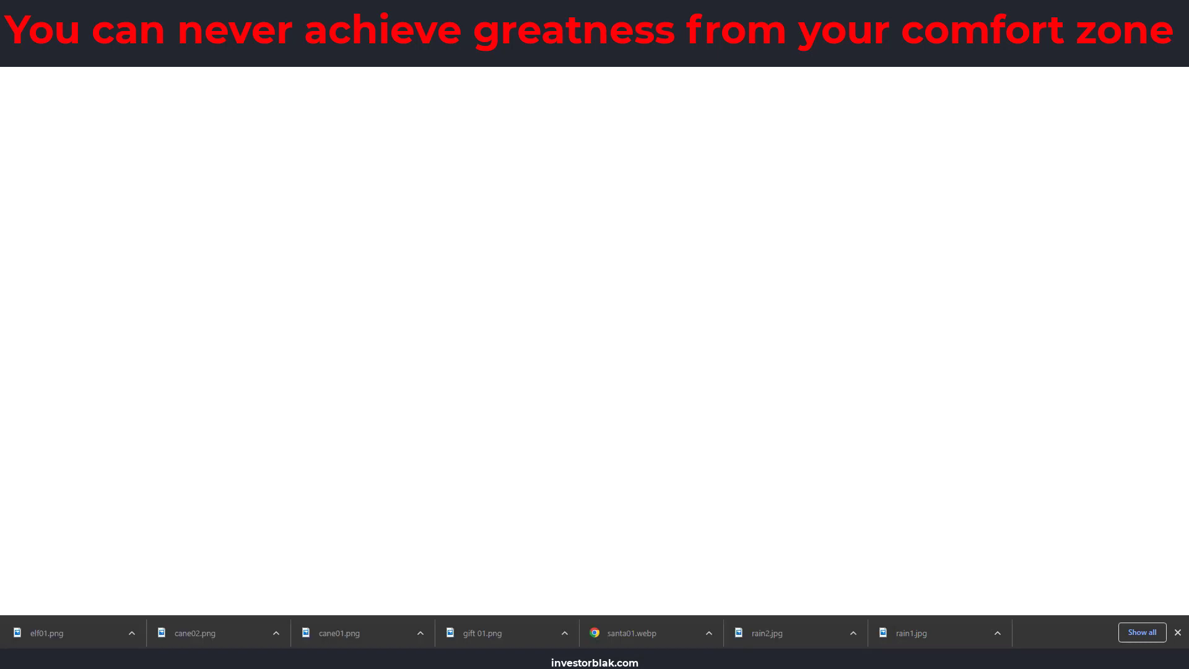
pyautogui.hotkey('ctrl', 'v')
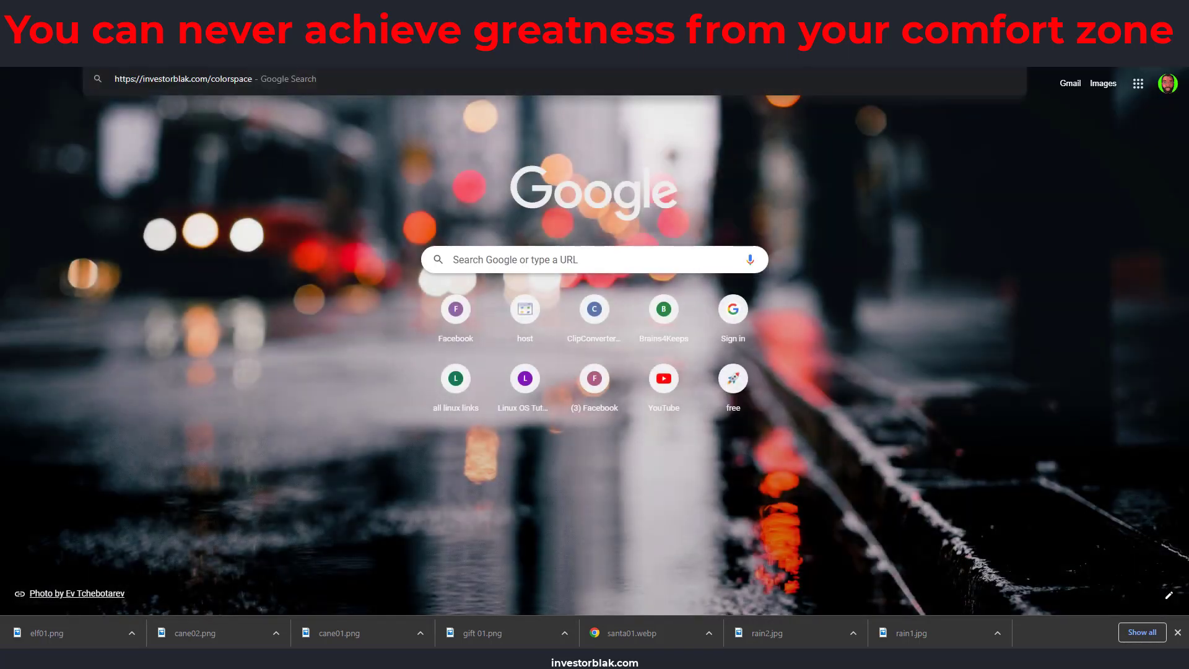
pyautogui.press('Return')
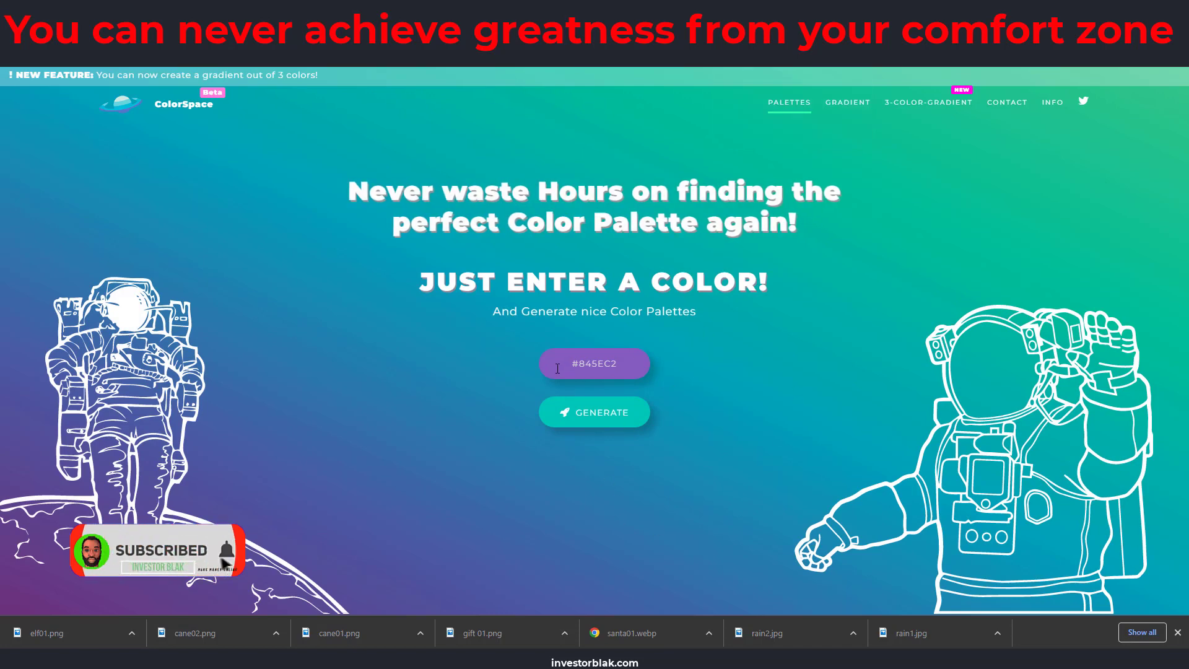
# Set the ColorSpace base color to #5EBAC2, generate palettes from it and look through the resulting palettes
pyautogui.click(591, 361)
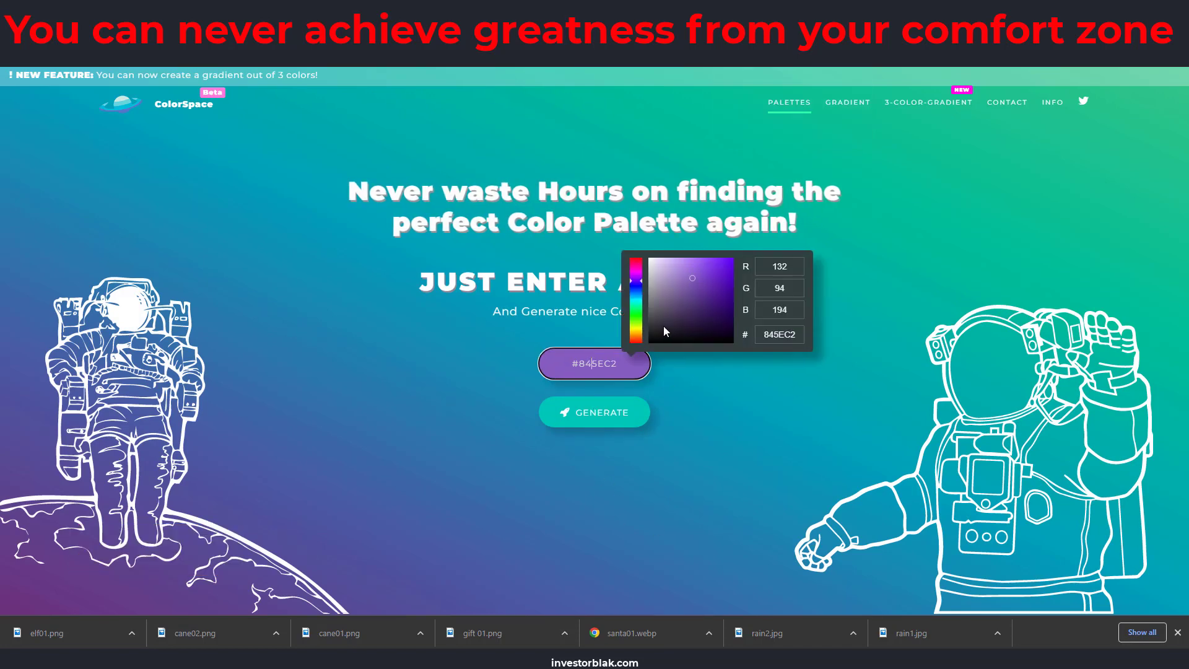
pyautogui.moveTo(643, 284)
pyautogui.mouseDown()
pyautogui.moveTo(636, 319)
pyautogui.moveTo(637, 302)
pyautogui.mouseUp()
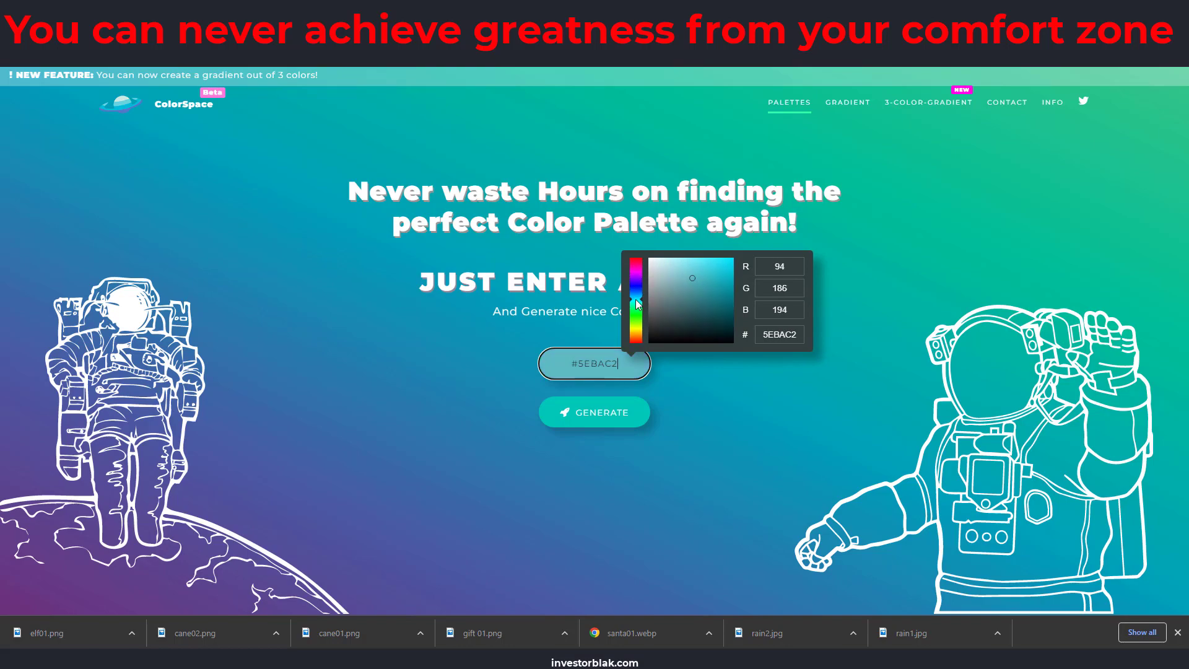
pyautogui.click(596, 420)
pyautogui.click(594, 418)
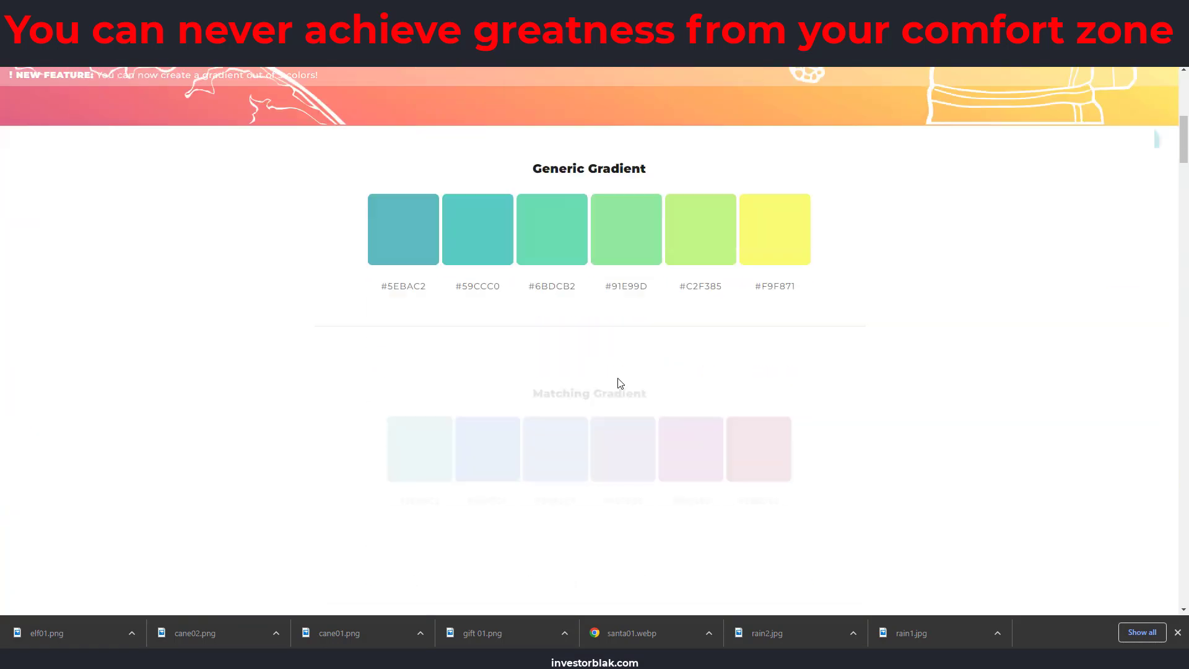
pyautogui.scroll(-20, 644, 309)
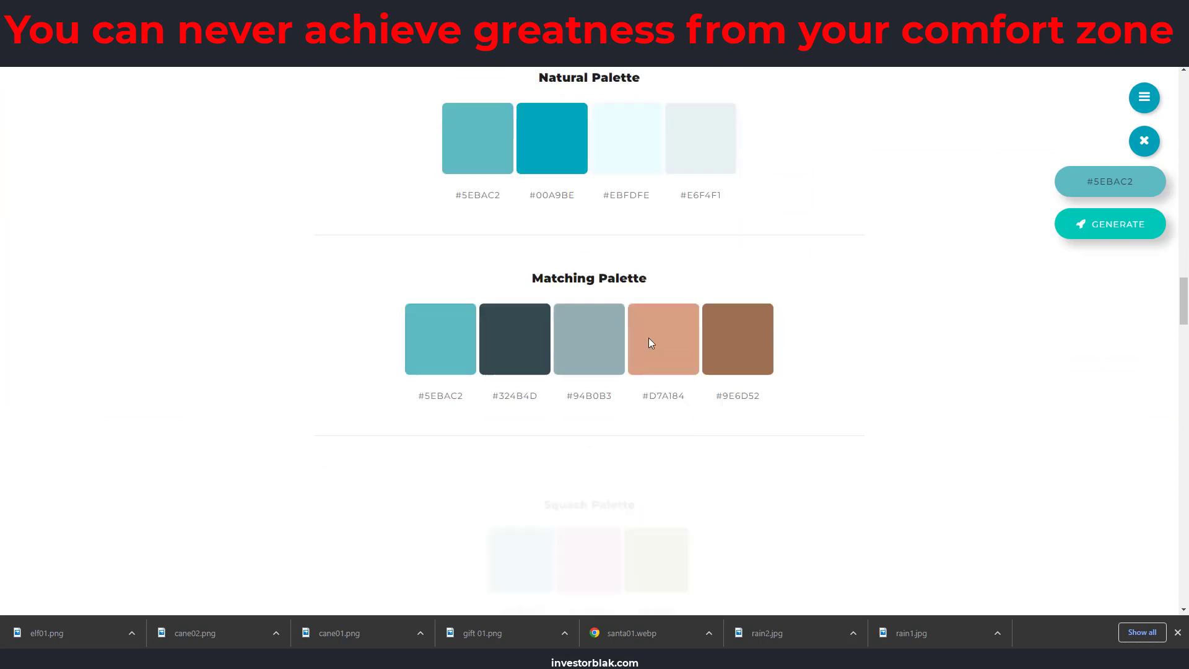
pyautogui.scroll(-5, 650, 343)
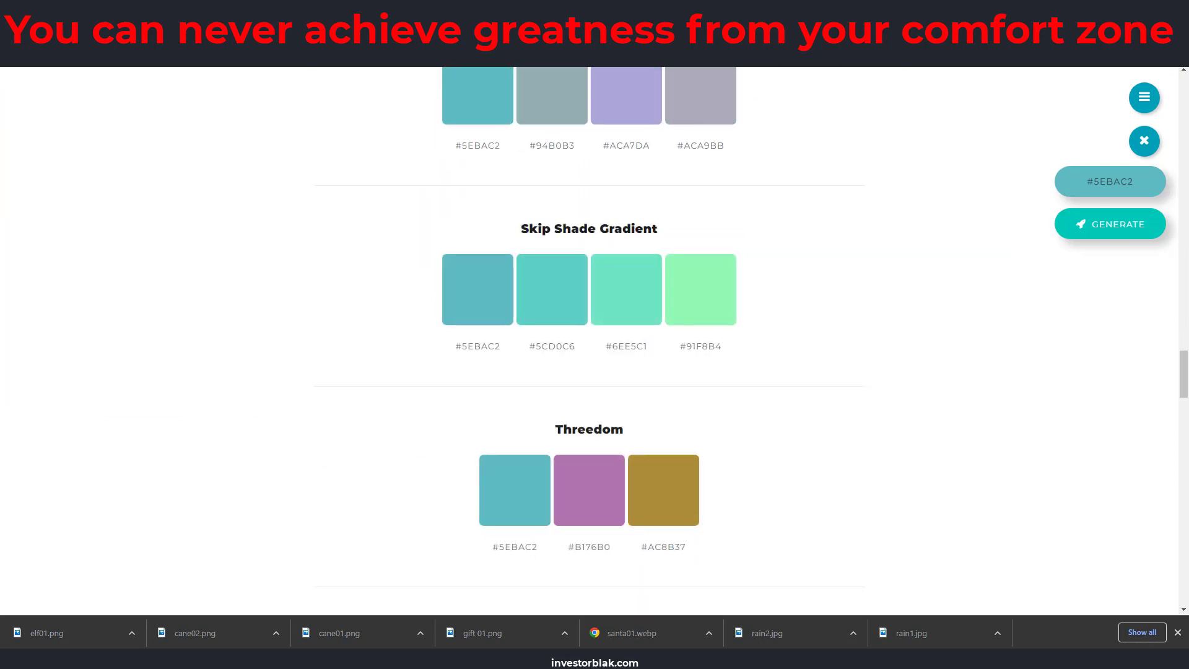
# Capture the Skip Shade Gradient palette as a screenshot, save it as the PNG image Screenshot (10), and browse the other palettes
pyautogui.press('Print')
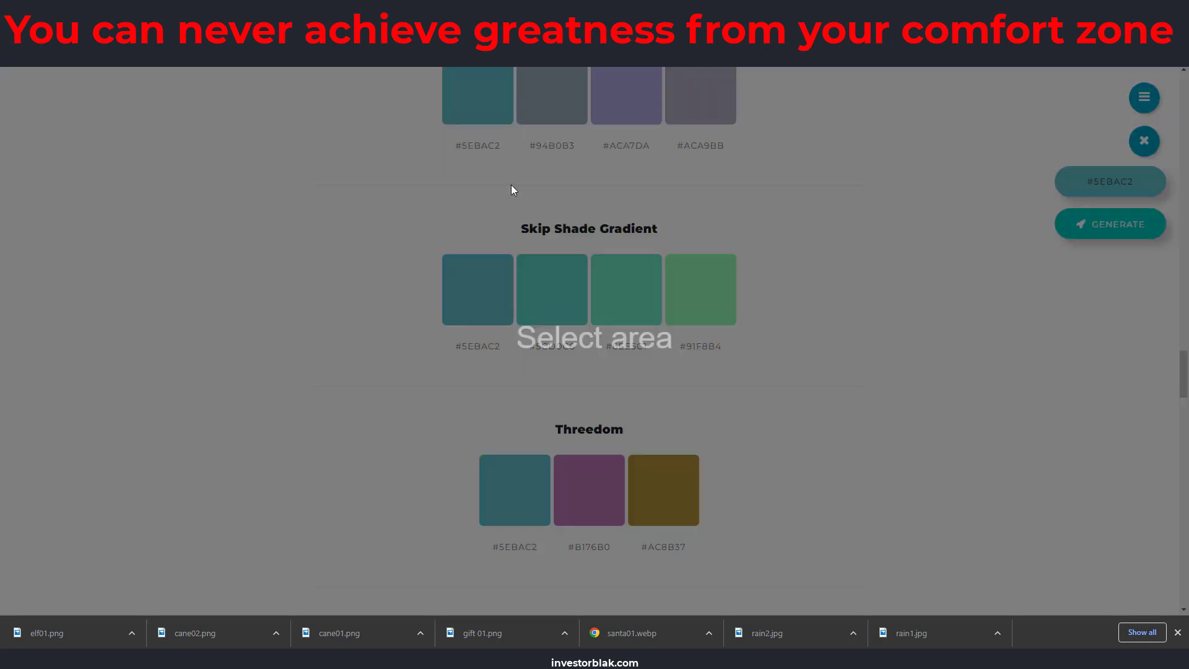
pyautogui.moveTo(395, 179); pyautogui.dragTo(852, 453)
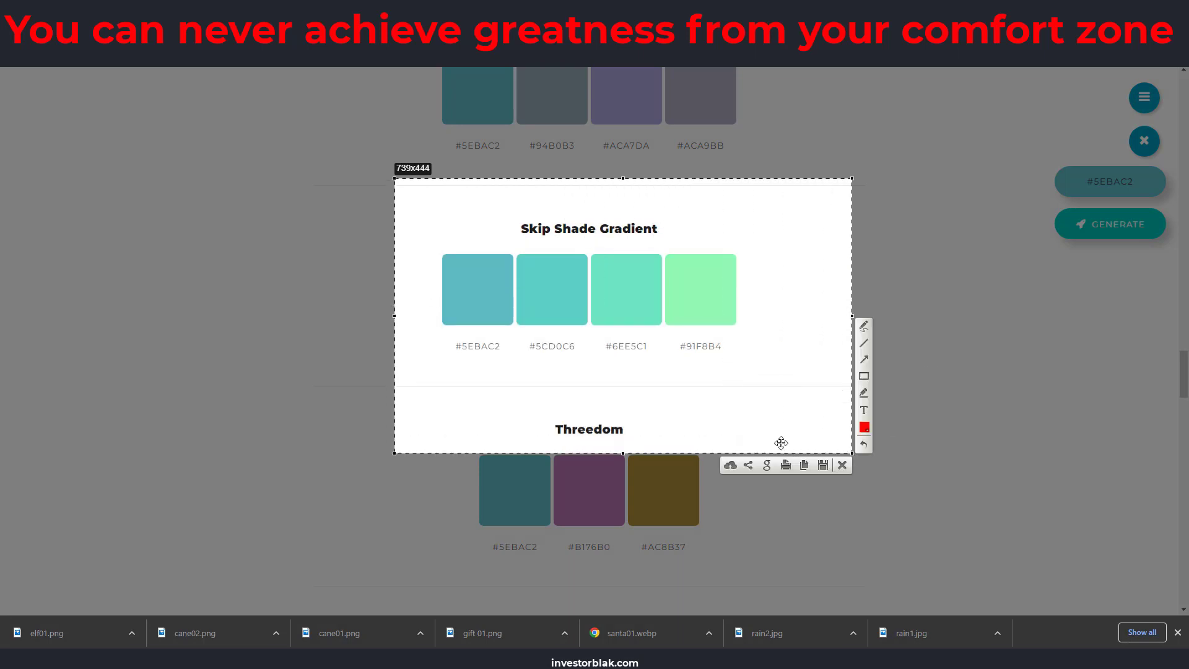
pyautogui.click(824, 466)
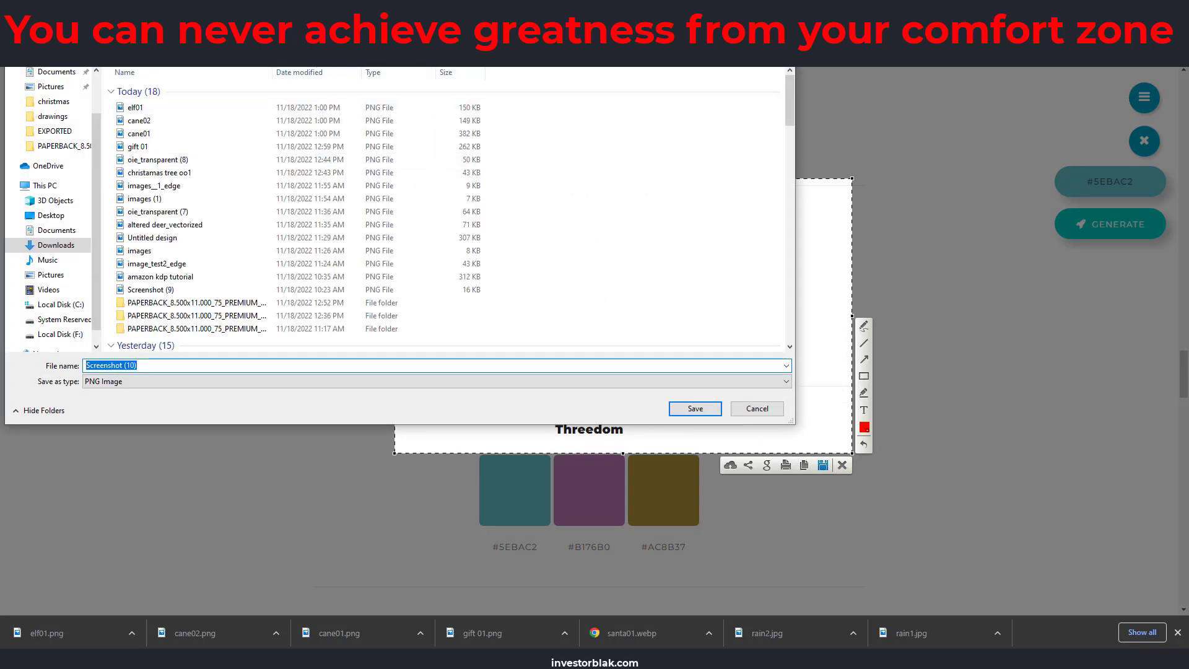
pyautogui.press('Return')
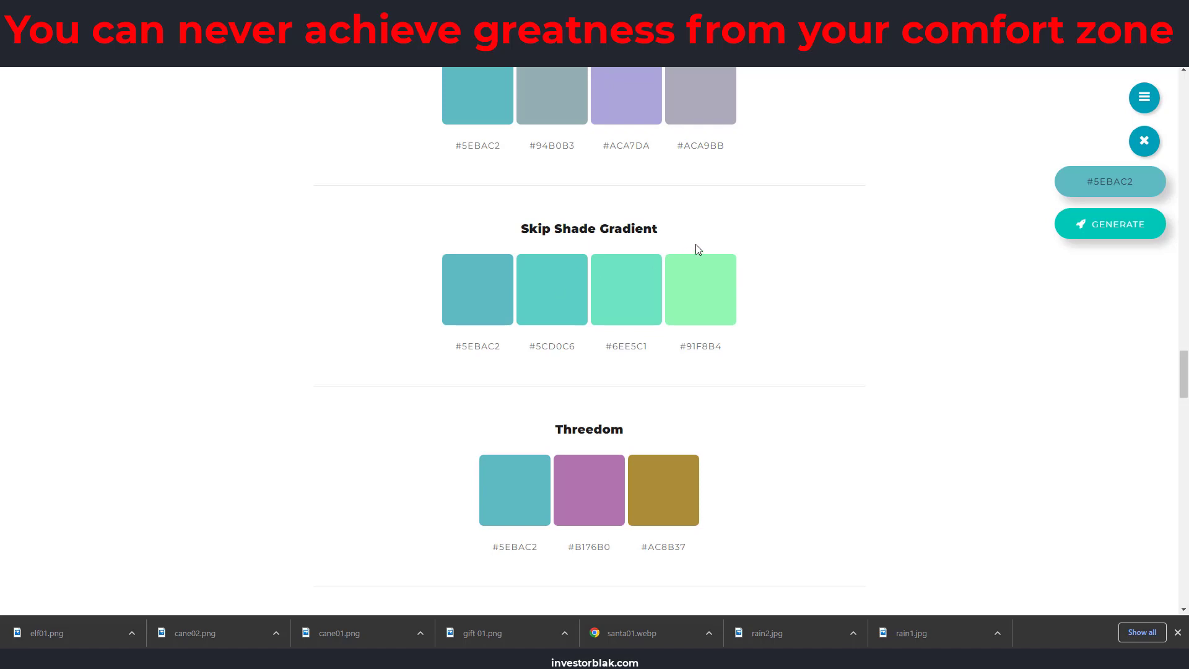
pyautogui.scroll(4, 545, 77)
pyautogui.scroll(-15, 563, 147)
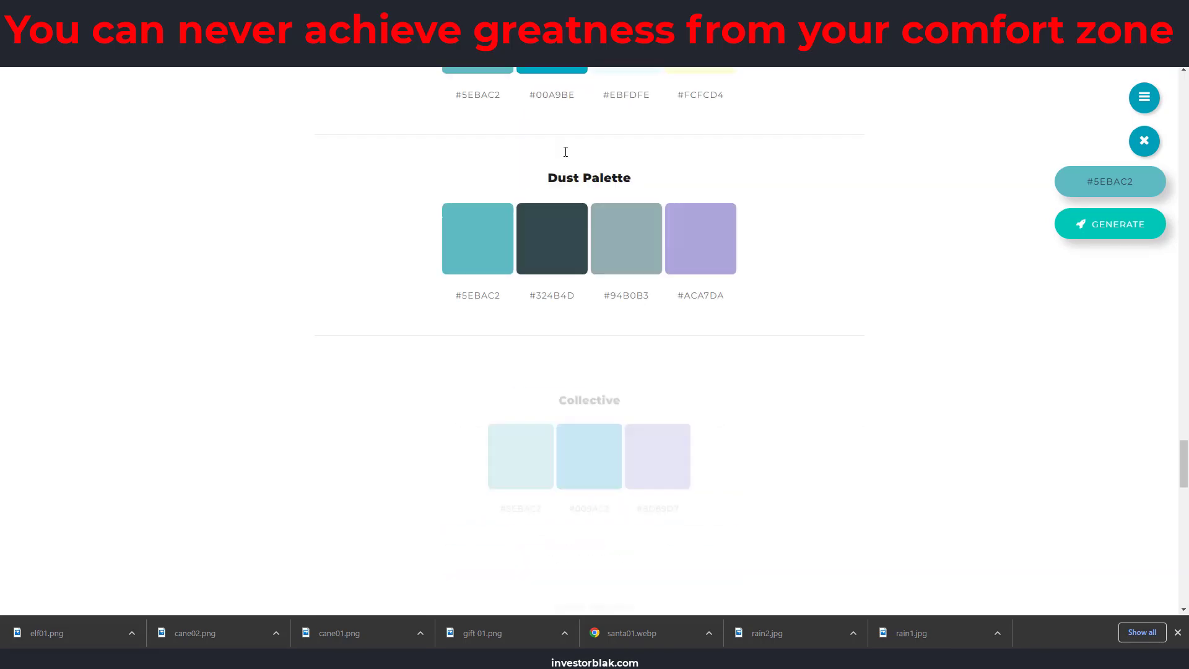
pyautogui.scroll(15, 564, 151)
pyautogui.scroll(-14, 576, 146)
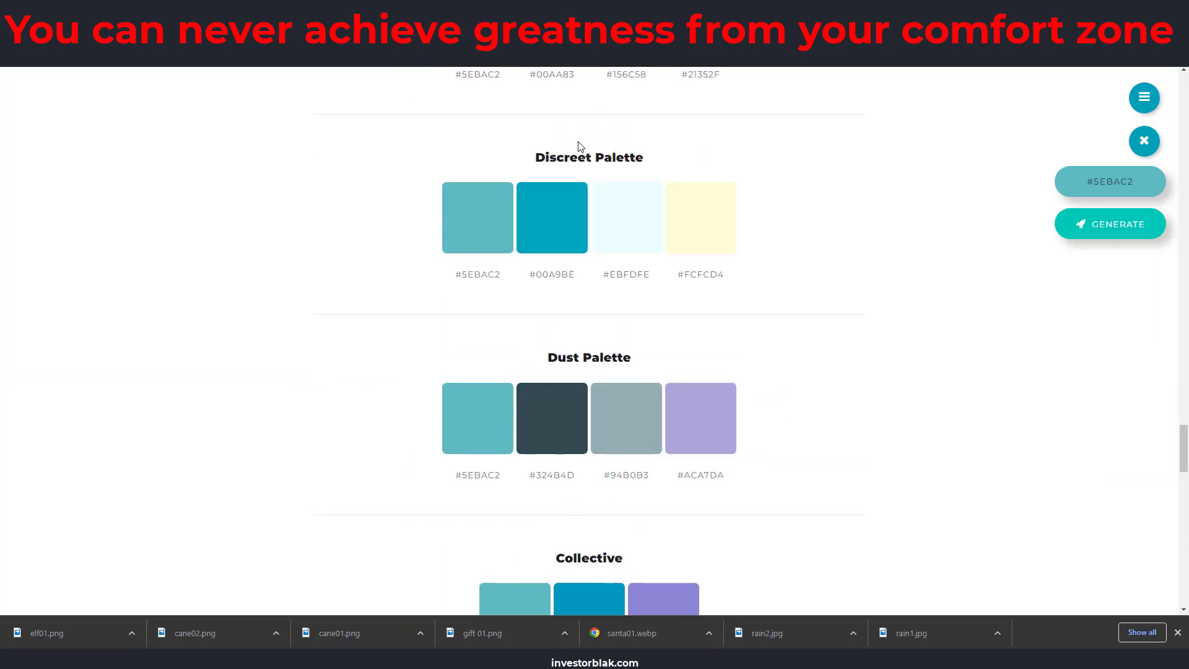
pyautogui.scroll(8, 580, 147)
# Return to the Canva design and place the uploaded six-color dusty pink-to-blue palette image above the elf
pyautogui.hotkey('ctrl', 'Tab')
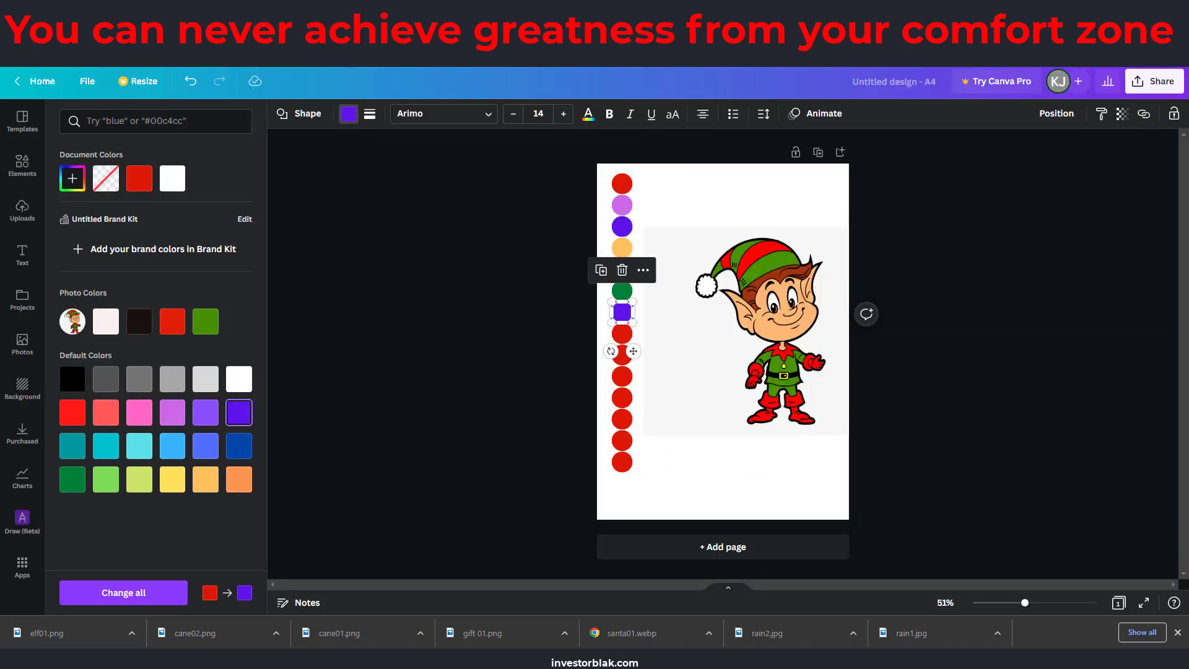
pyautogui.click(20, 212)
pyautogui.scroll(-8, 174, 340)
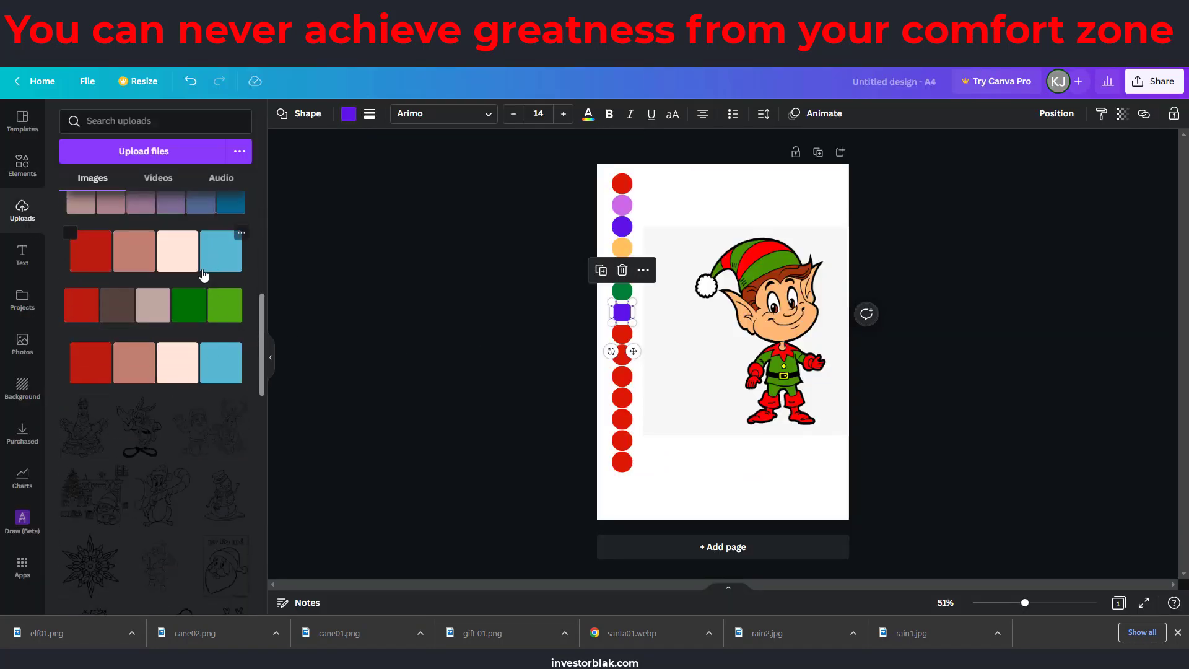
pyautogui.scroll(3, 161, 361)
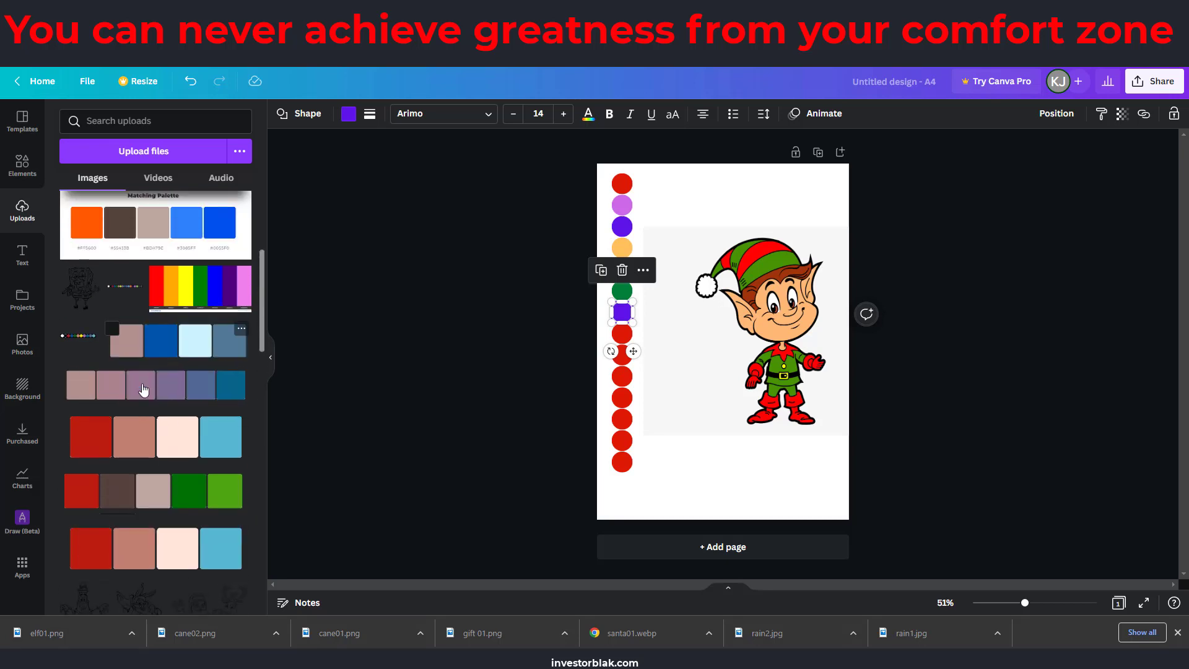
pyautogui.click(149, 387)
pyautogui.moveTo(720, 335); pyautogui.dragTo(731, 192)
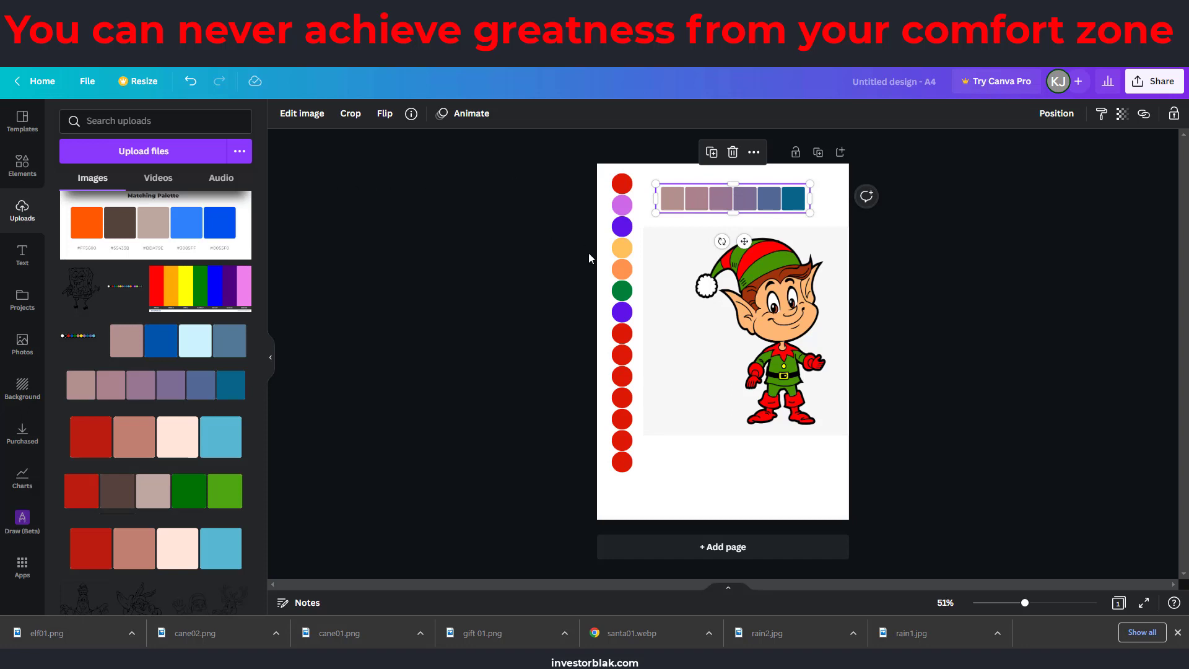
# Recolor the eighth circle deep teal blue, the ninth slate blue and the tenth dusty pink using the palette image's photo colors
pyautogui.click(622, 333)
pyautogui.click(348, 115)
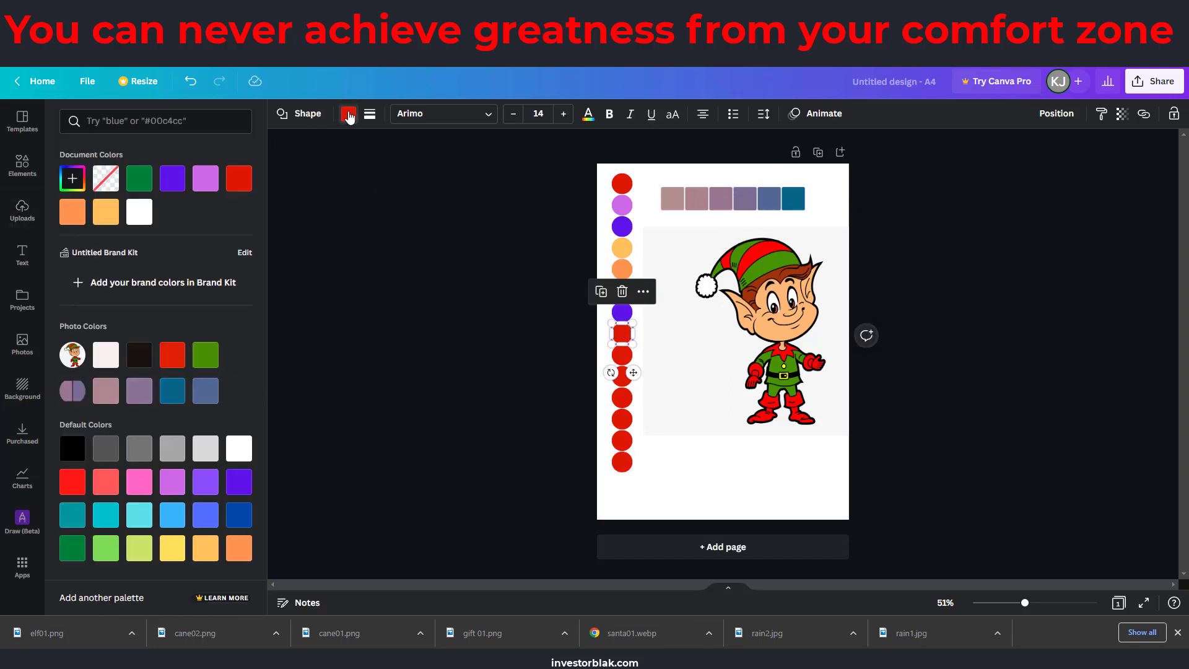
pyautogui.click(172, 396)
pyautogui.click(626, 362)
pyautogui.click(205, 390)
pyautogui.click(623, 377)
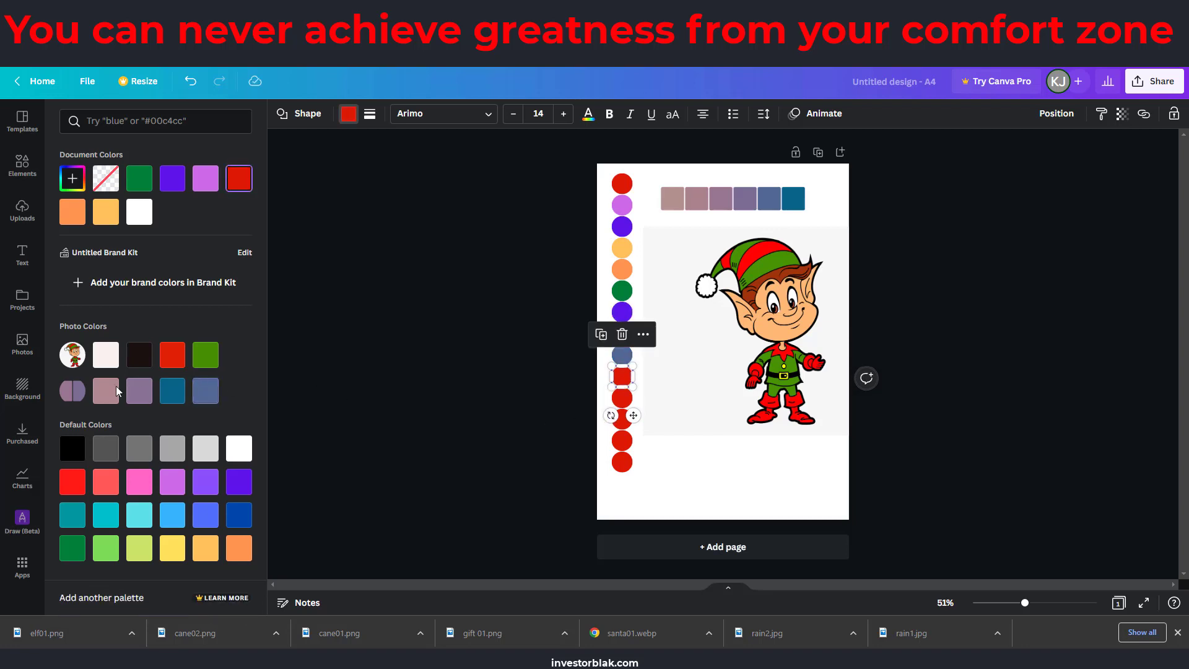
pyautogui.click(106, 390)
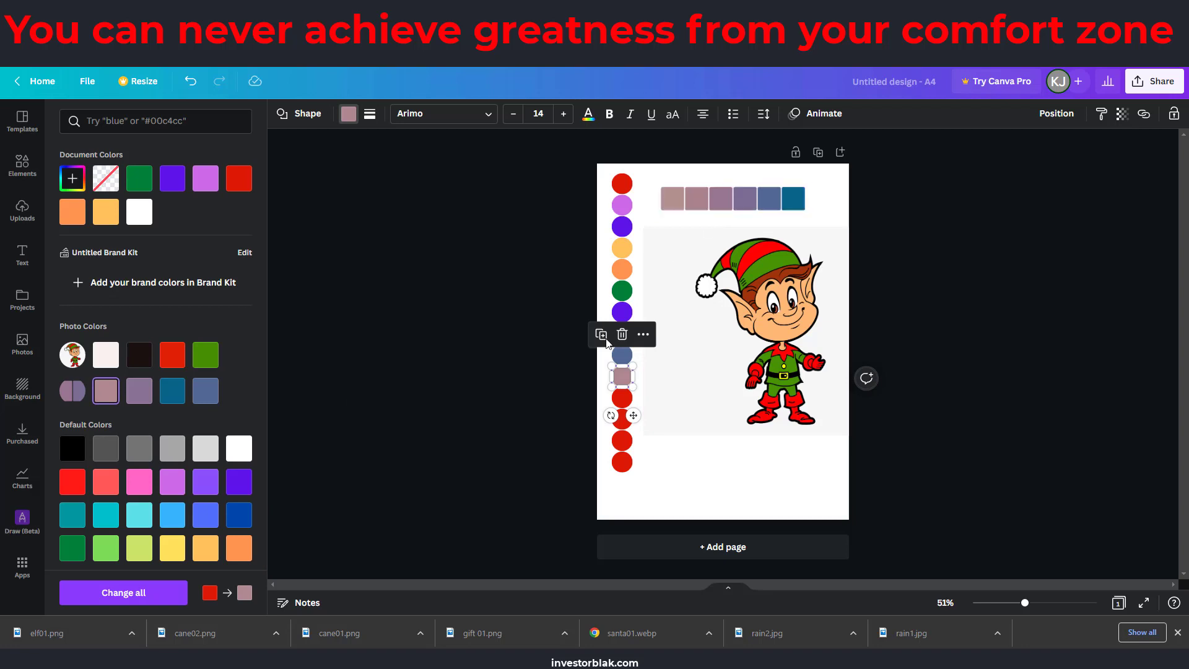
# Recolor the eleventh circle the elf's green, the twelfth light purple, the thirteenth blue and the fourteenth teal
pyautogui.click(622, 397)
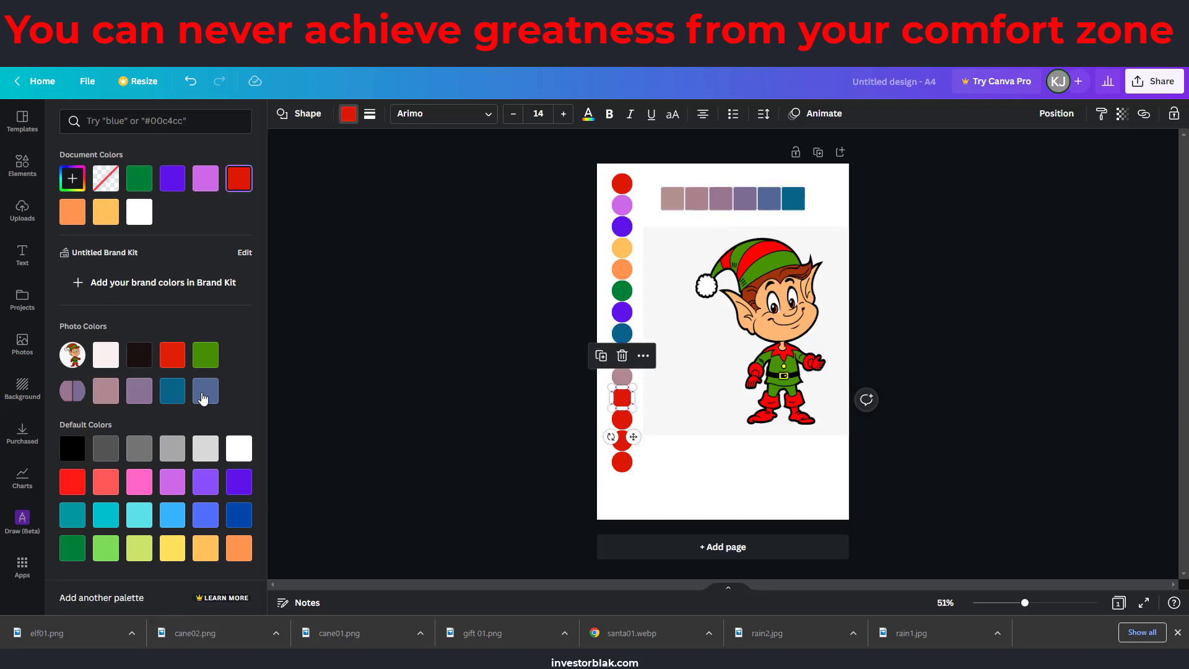
pyautogui.click(206, 354)
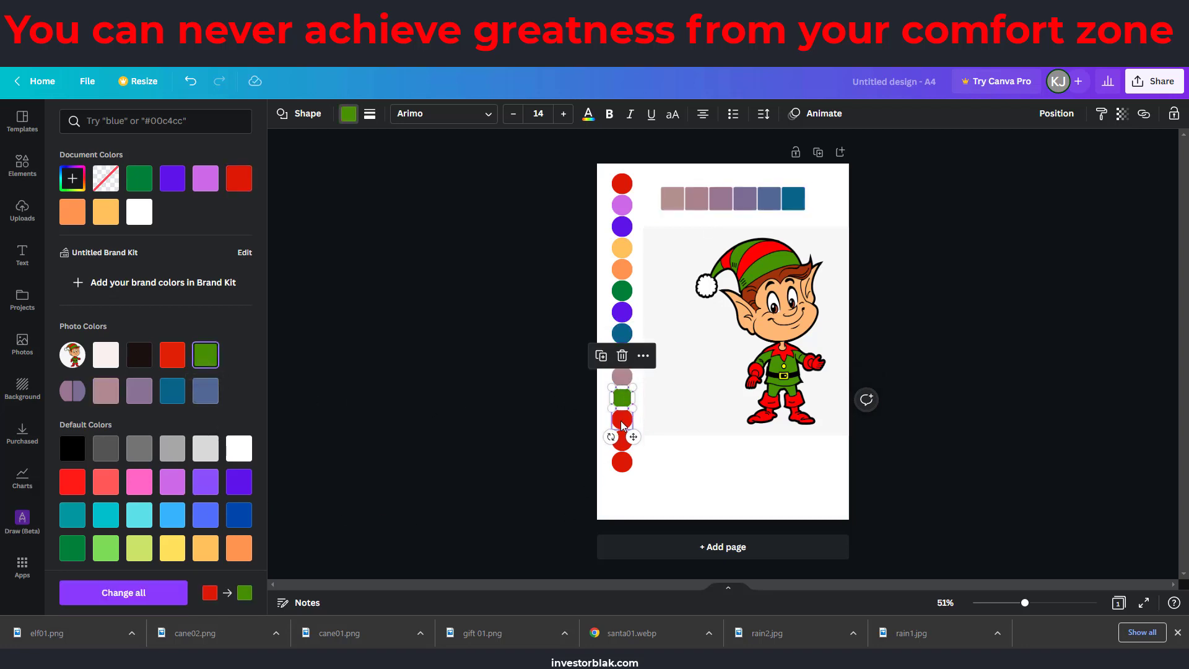
pyautogui.click(623, 426)
pyautogui.click(205, 178)
pyautogui.click(624, 441)
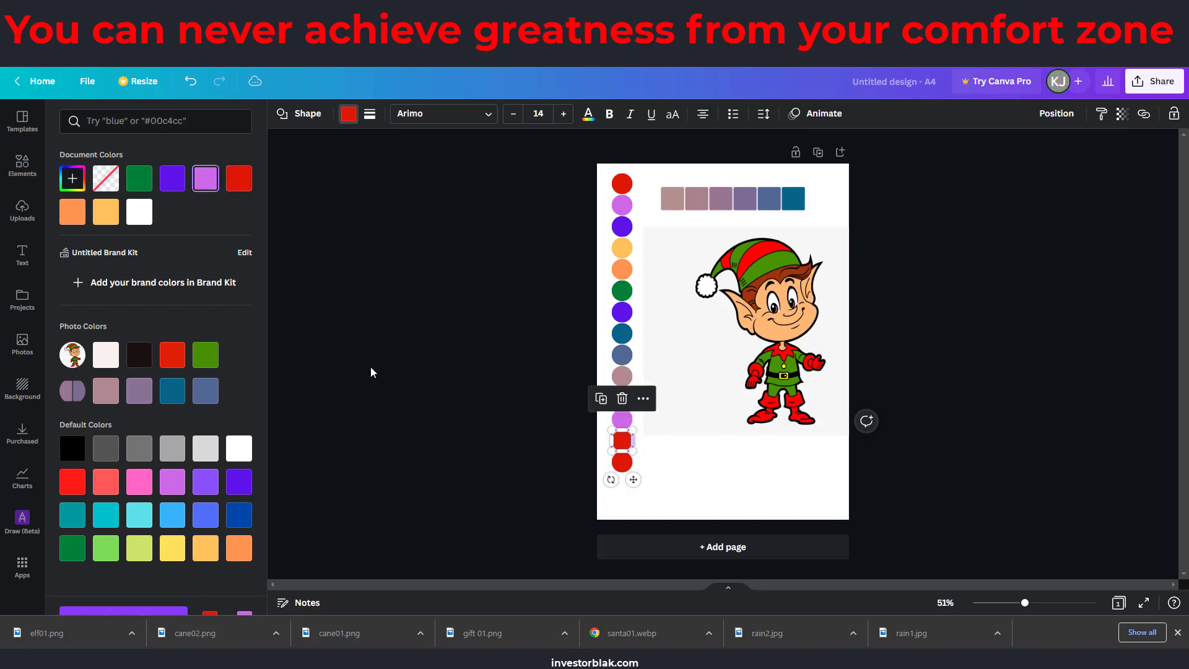
pyautogui.click(205, 515)
pyautogui.click(621, 463)
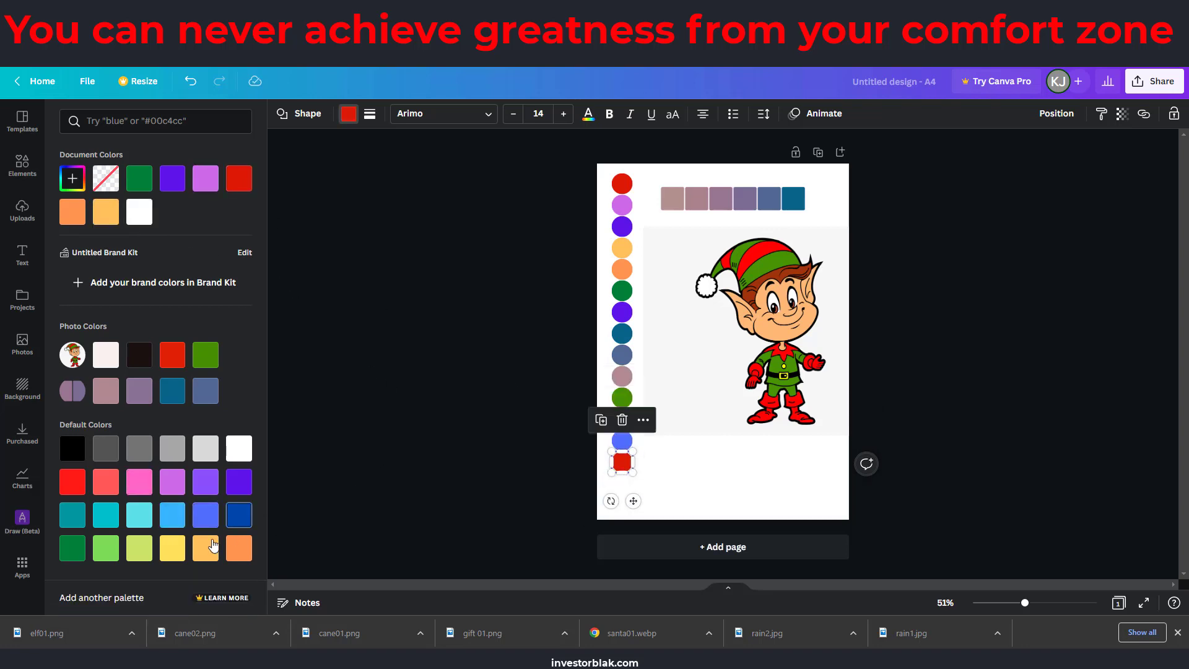
pyautogui.click(72, 516)
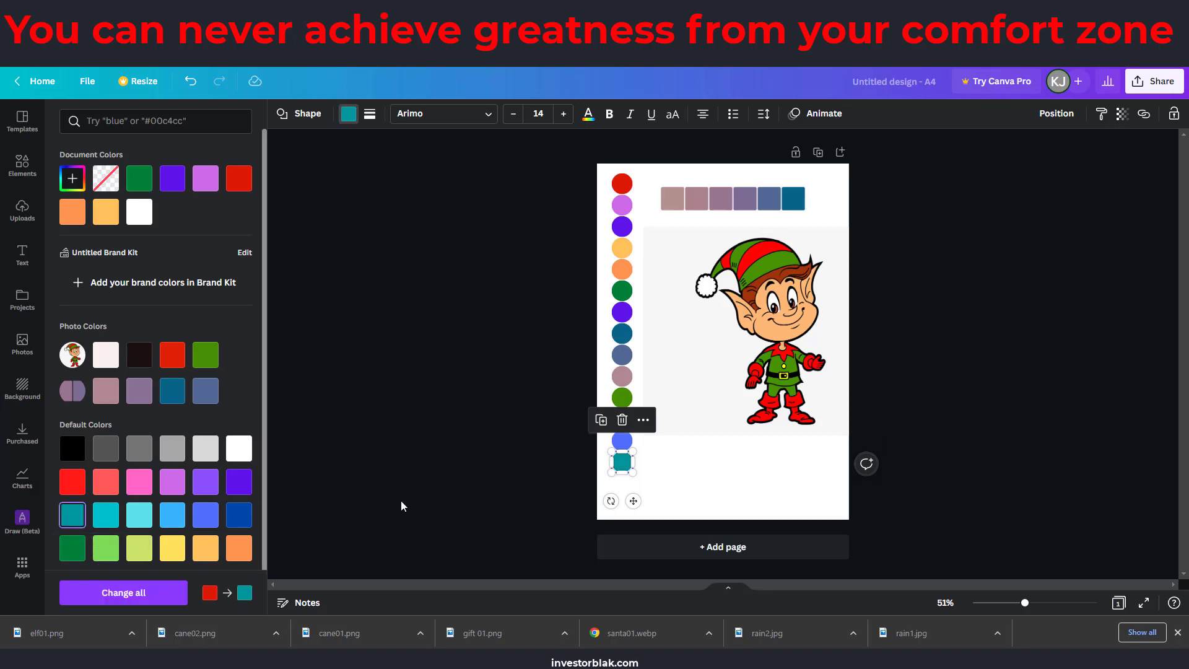
# Delete the palette image above the elf and move the elf image closer to the column of circles, centered on the page
pyautogui.click(741, 211)
pyautogui.press('Delete')
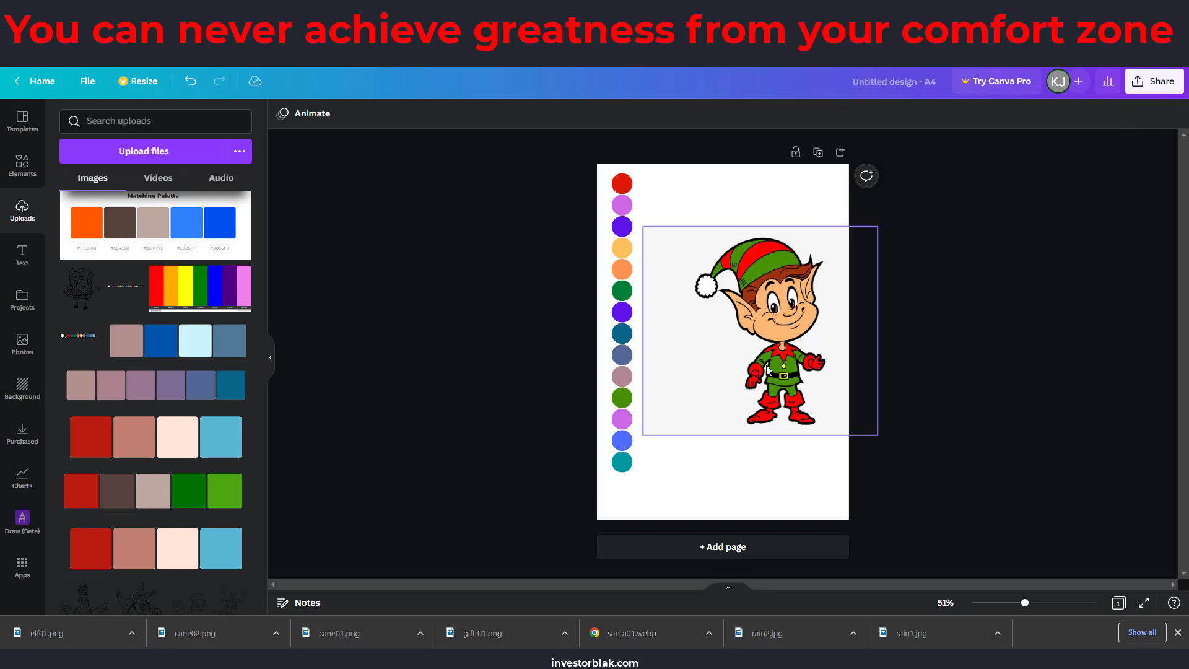
pyautogui.moveTo(750, 374); pyautogui.dragTo(712, 376)
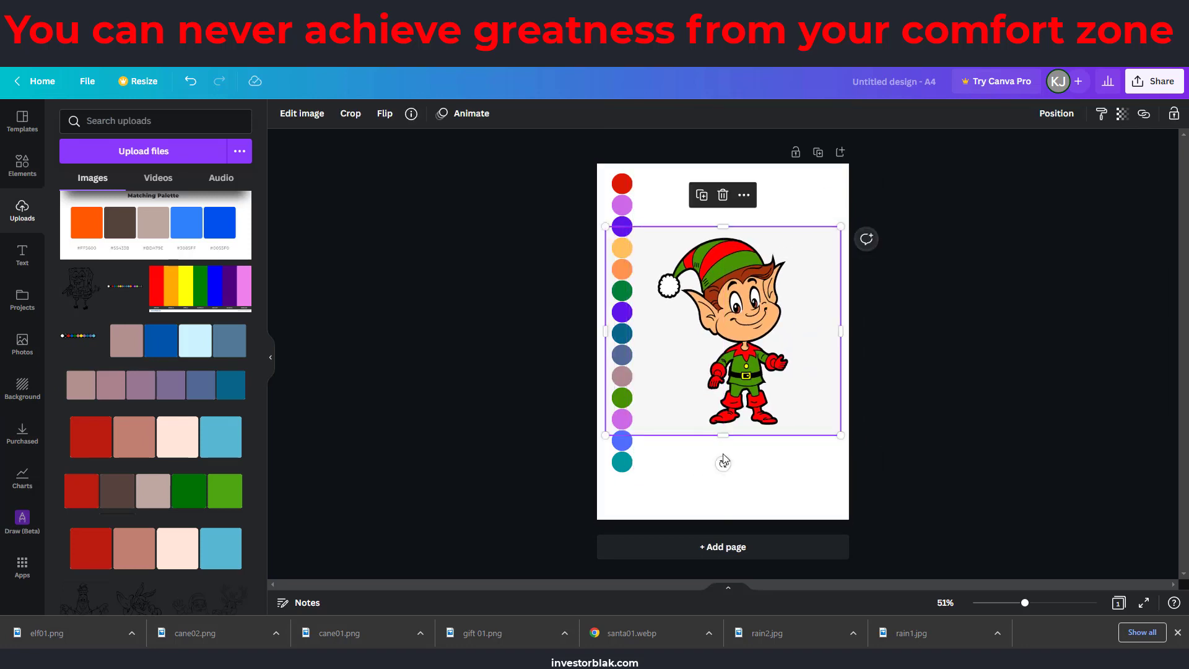
# Download the design as a PNG and open the downloaded image to check it
pyautogui.click(1154, 81)
pyautogui.click(962, 382)
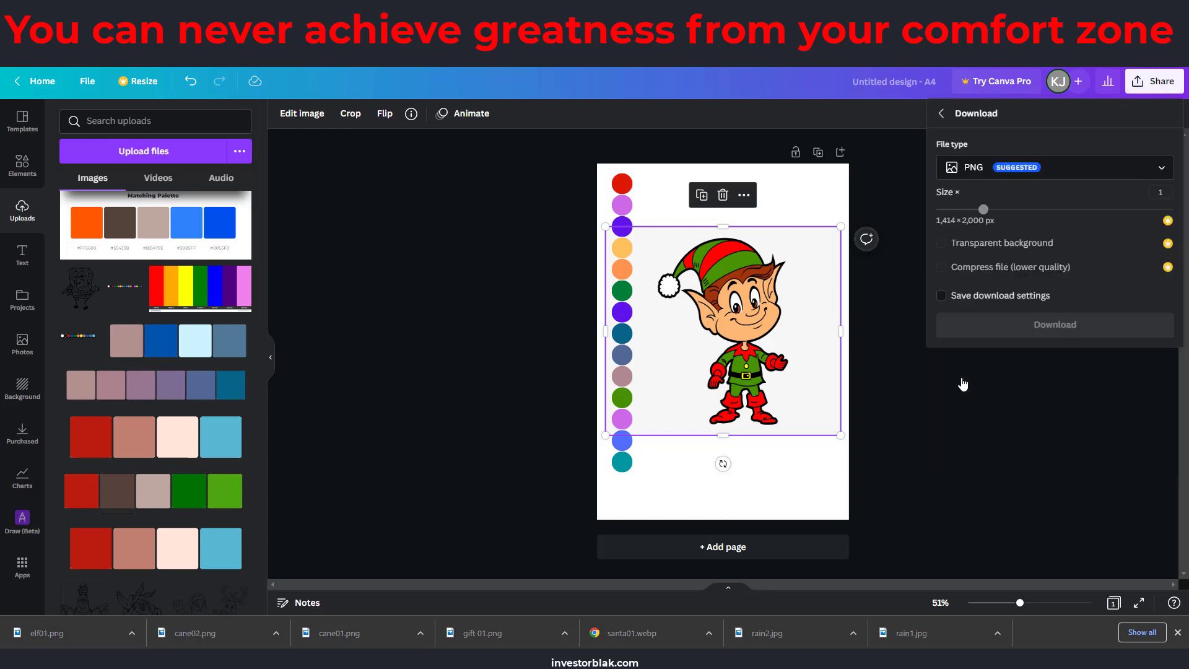
pyautogui.click(1014, 326)
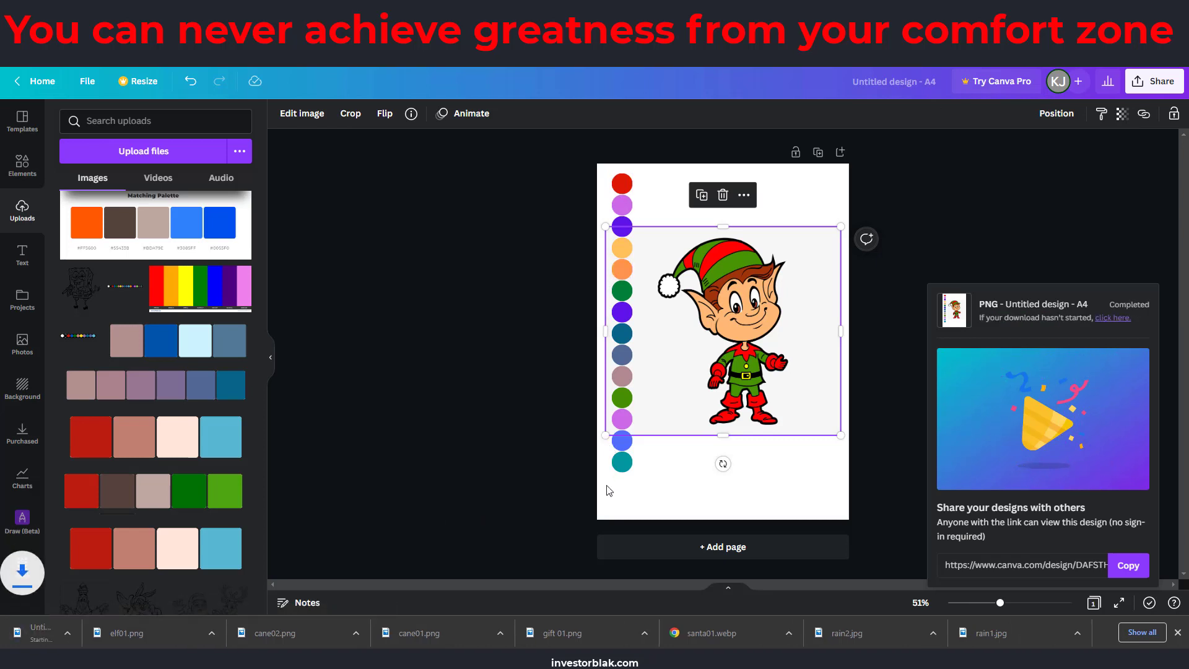
pyautogui.click(86, 630)
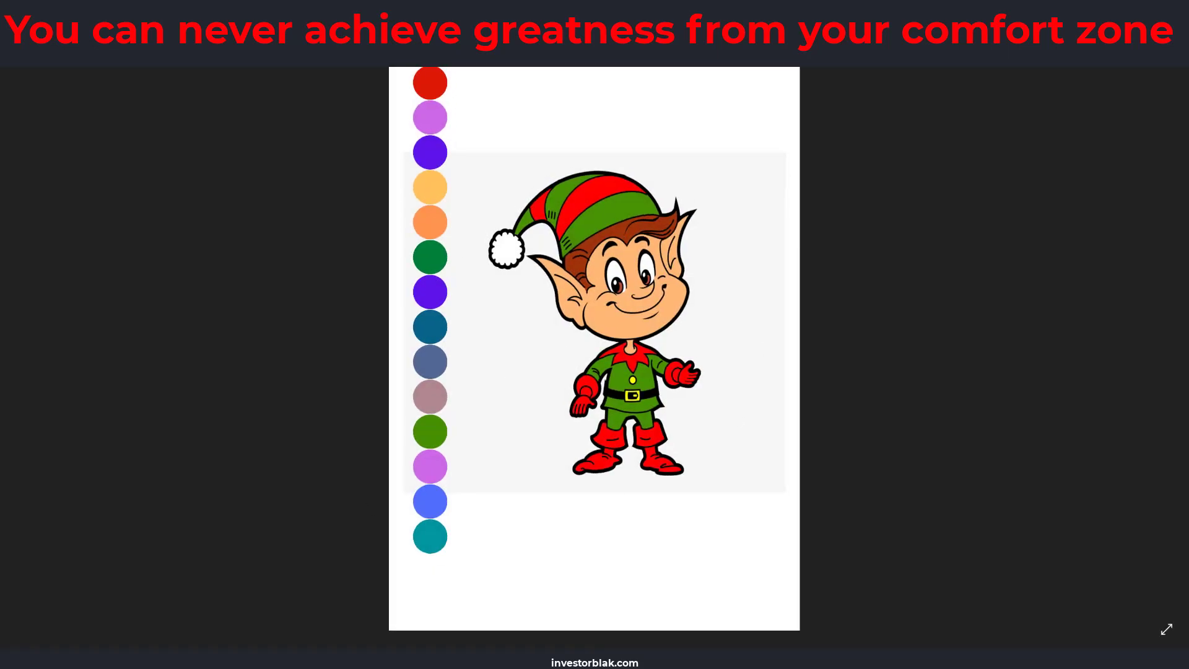
pyautogui.hotkey('alt', 'Tab')
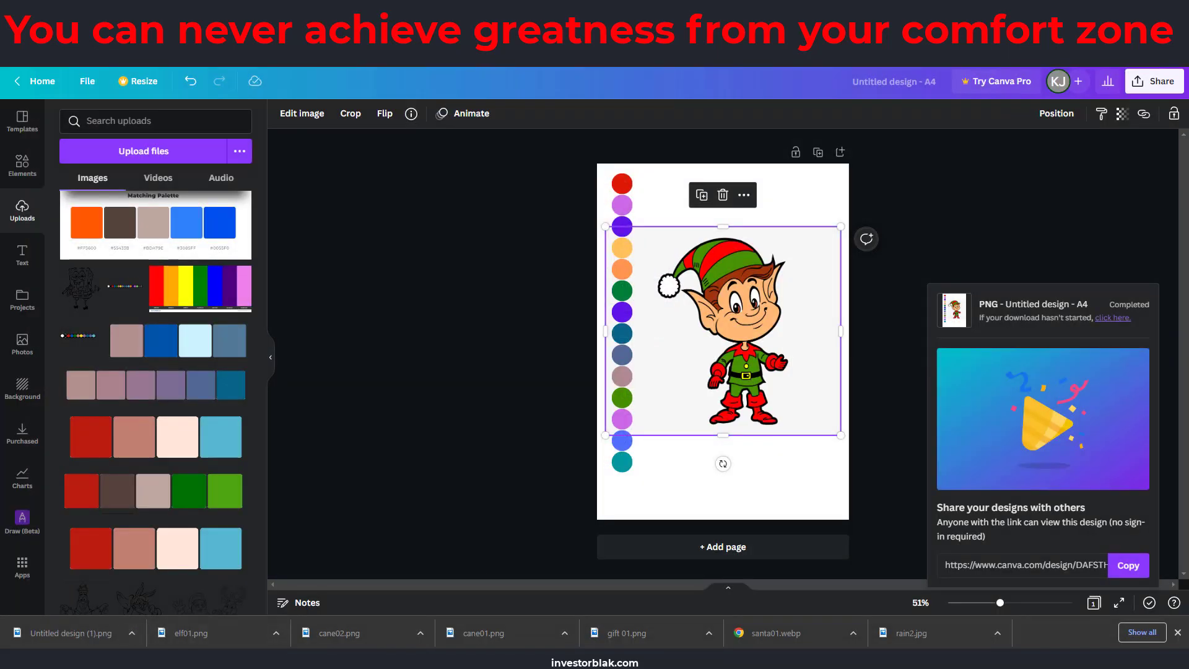
pyautogui.hotkey('alt', 'Tab')
pyautogui.click(817, 229)
# Show the downloaded Untitled design (1).png in the Downloads folder and close the browser's download bar
pyautogui.click(132, 633)
pyautogui.click(161, 591)
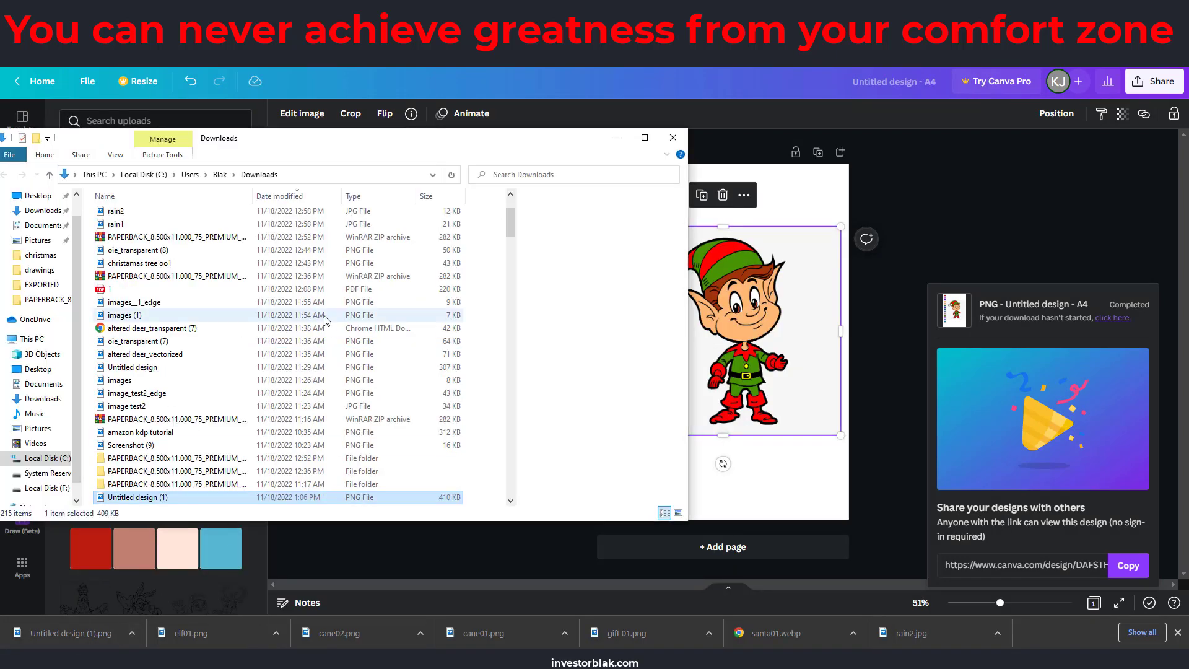
pyautogui.scroll(-7, 160, 476)
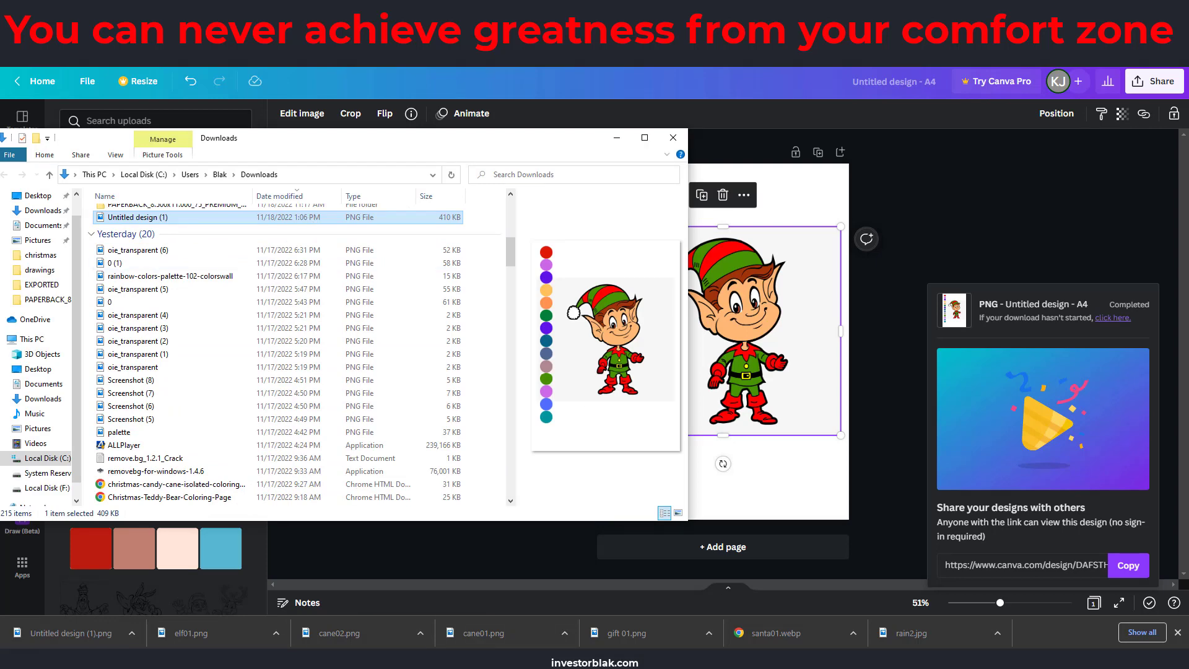
pyautogui.moveTo(450, 646)
pyautogui.click(1177, 632)
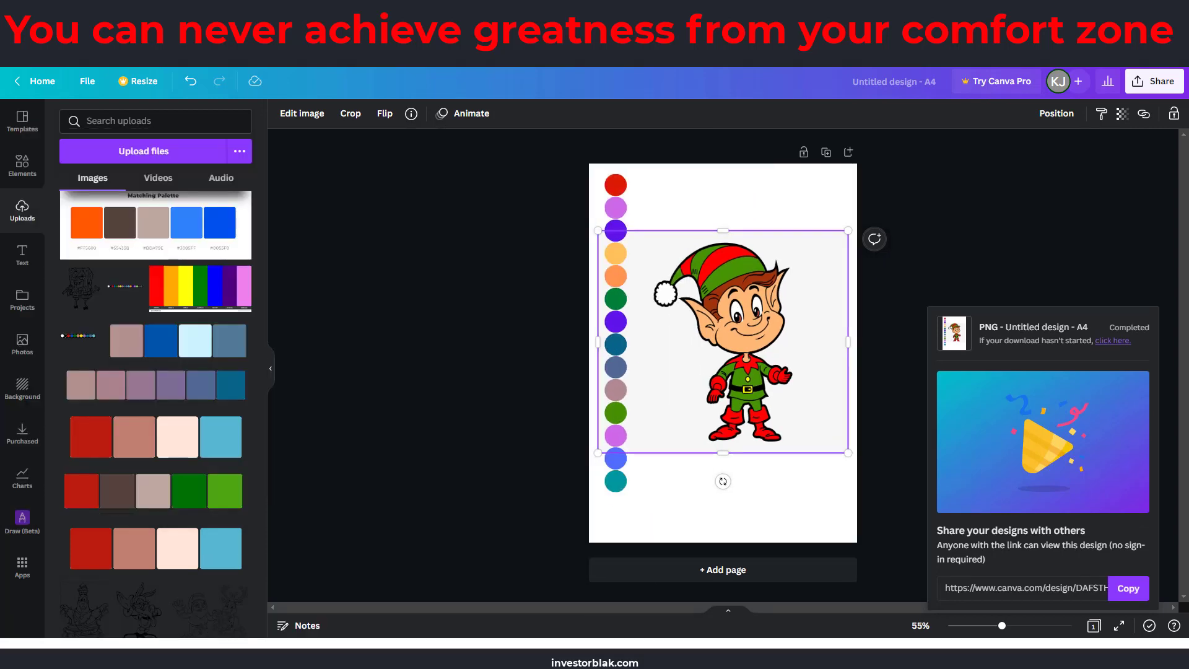
# Load Untitled design (1).png from the Downloads folder into Vector Magic and minimize the folder window
pyautogui.hotkey('alt', 'Tab')
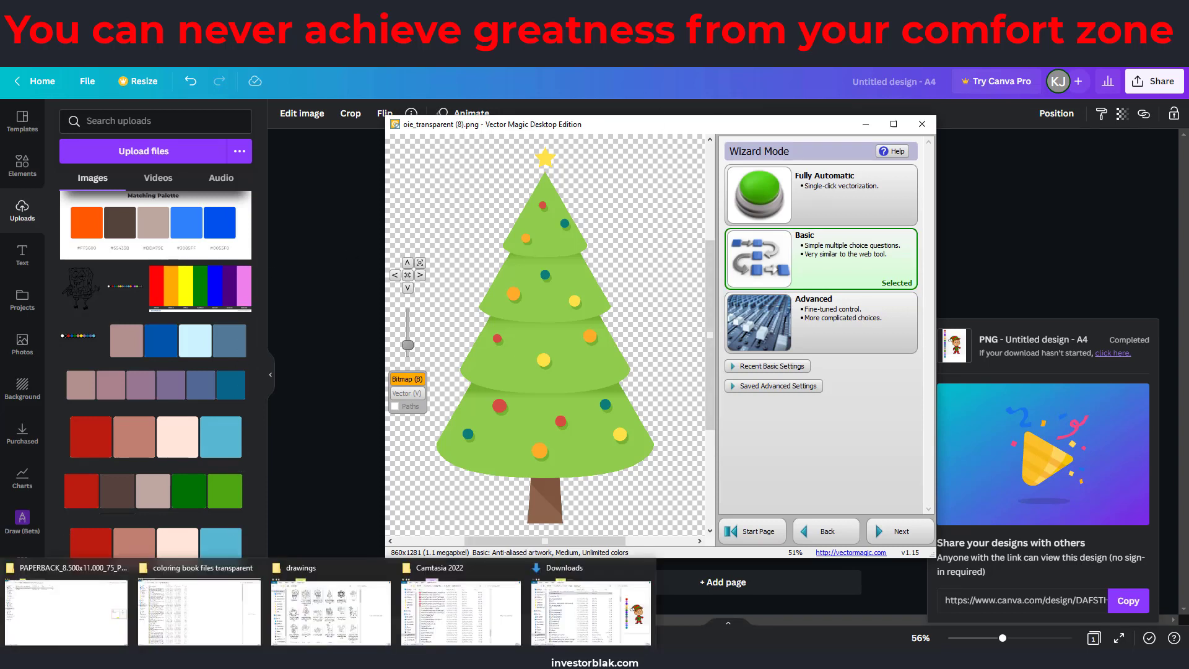
pyautogui.click(569, 626)
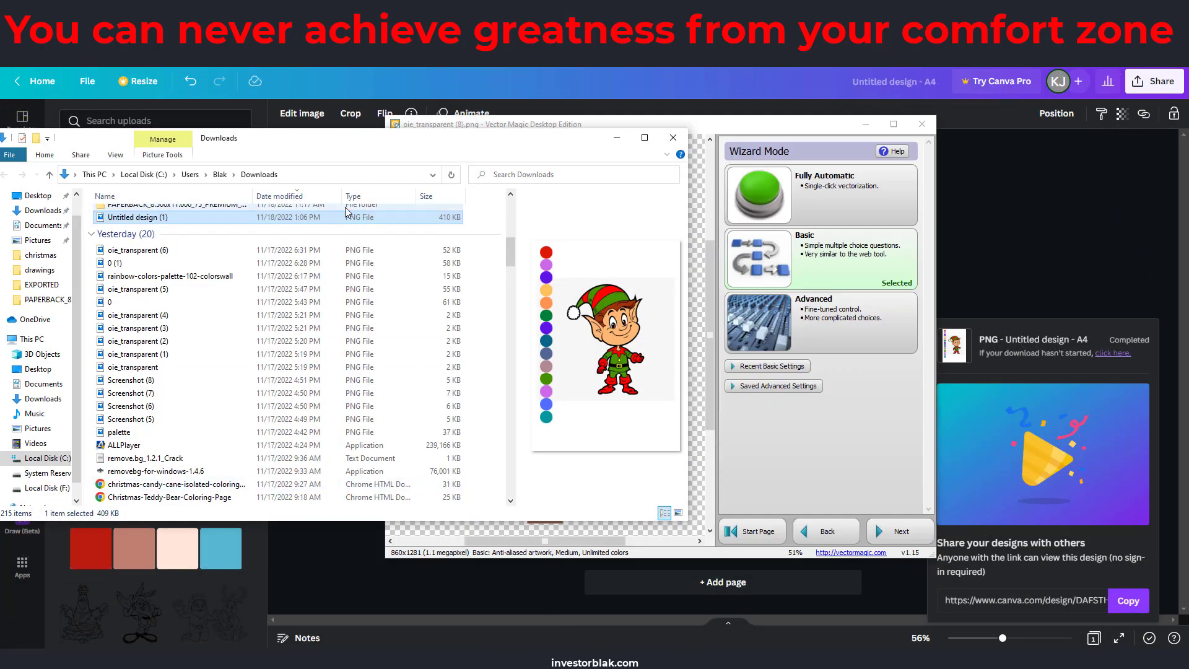
pyautogui.moveTo(329, 214); pyautogui.dragTo(696, 300)
pyautogui.moveTo(466, 146); pyautogui.dragTo(135, 171)
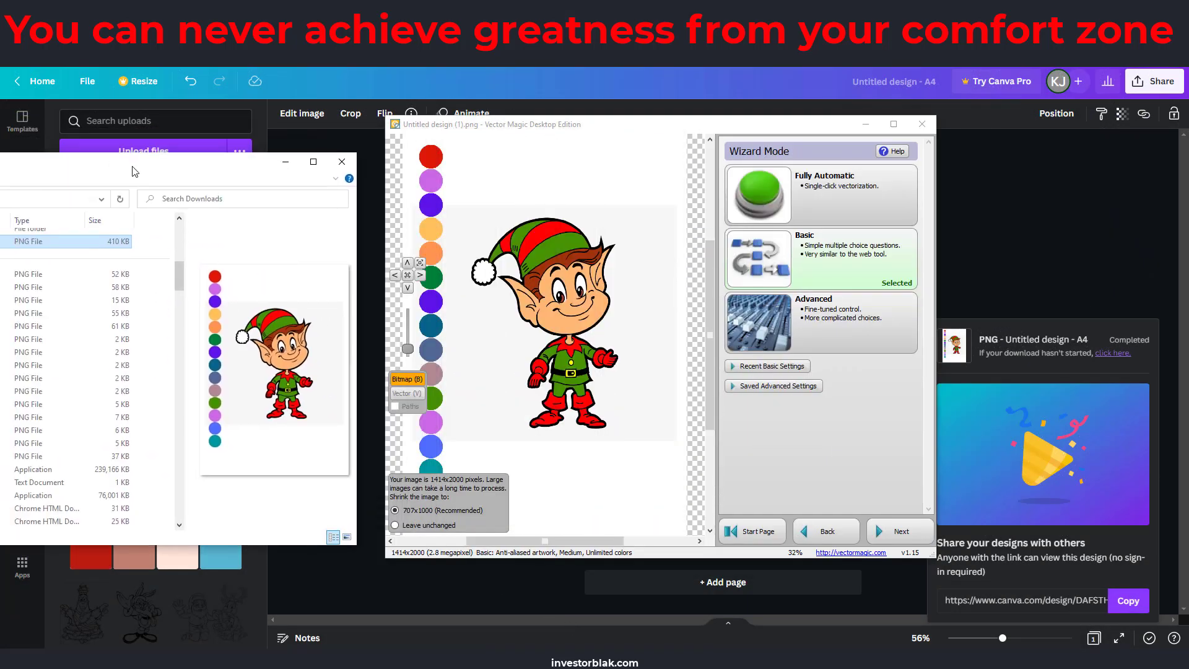
pyautogui.click(285, 162)
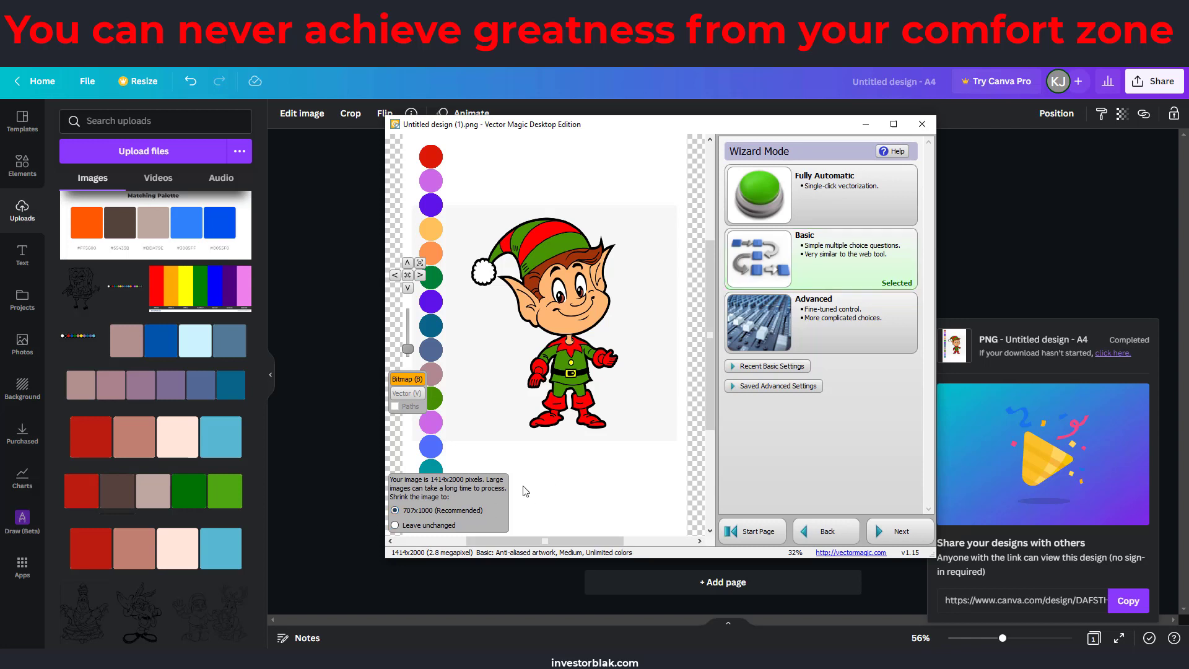
# Vectorize the image with the Fully Automatic mode and inspect the edges around the elf's belt up close
pyautogui.click(817, 192)
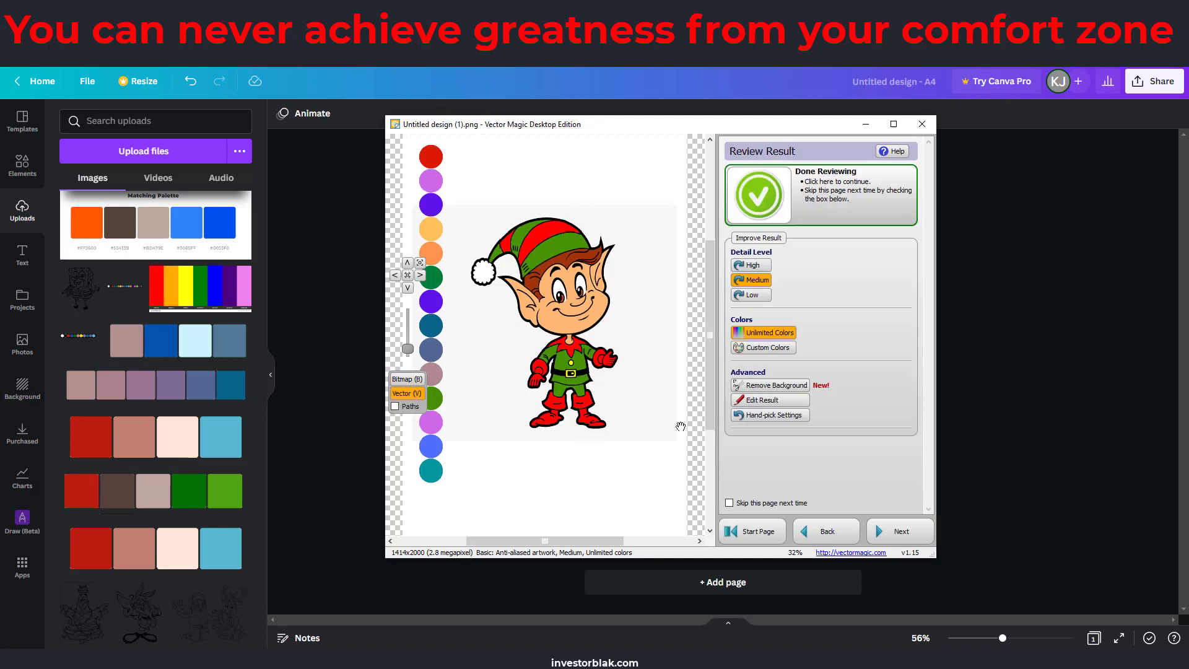
pyautogui.scroll(10, 576, 381)
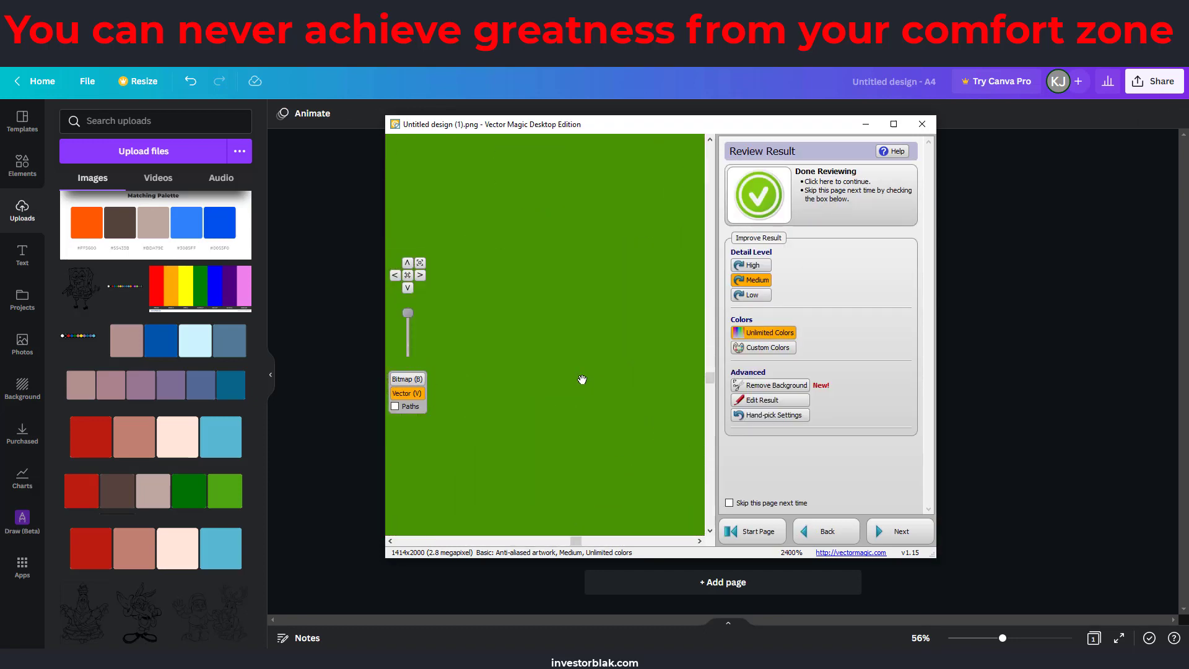
pyautogui.scroll(-1, 588, 247)
pyautogui.moveTo(600, 186); pyautogui.dragTo(605, 336)
pyautogui.scroll(1, 609, 291)
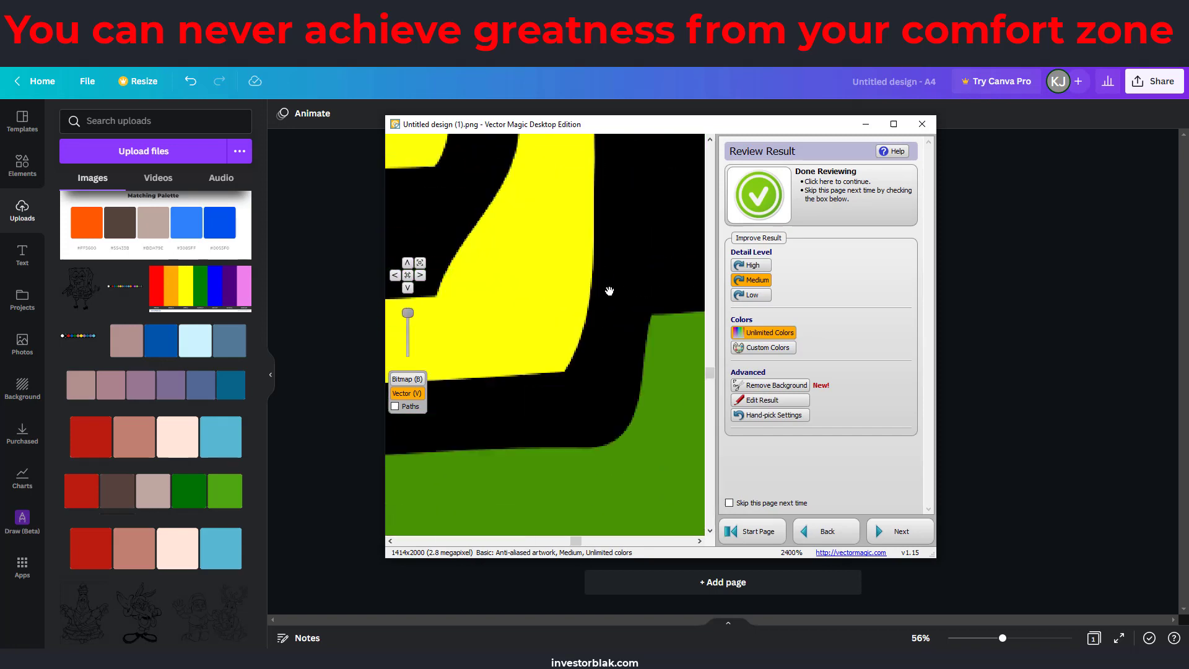
pyautogui.scroll(-10, 611, 296)
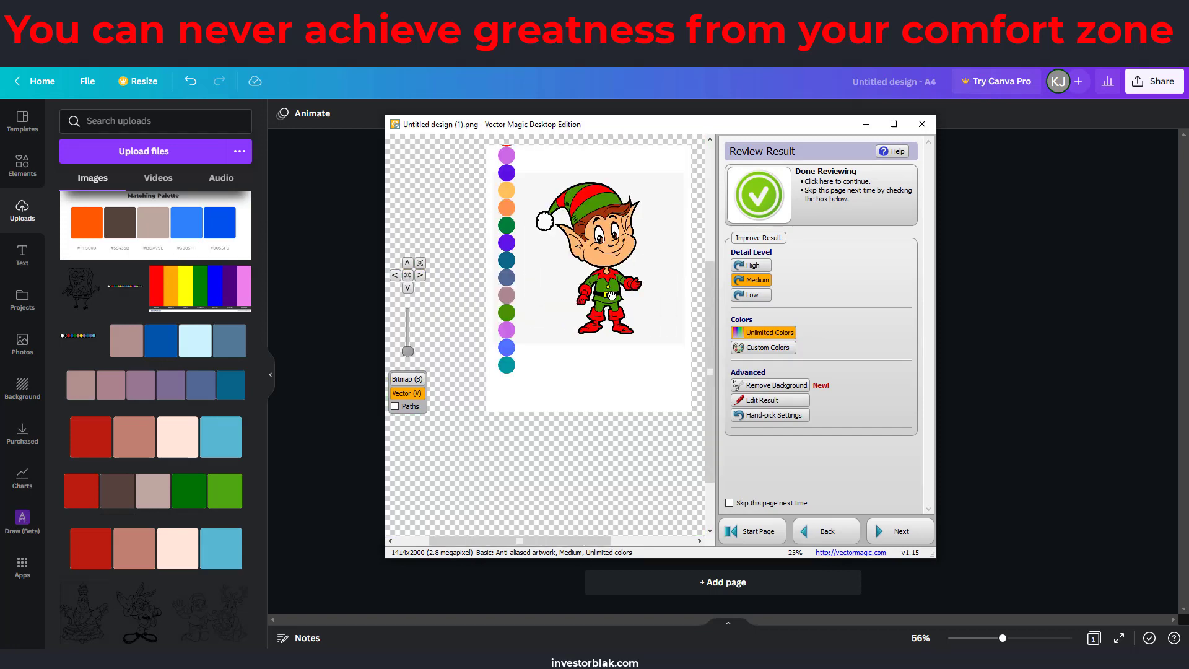
# Open the vector result for segment editing and fill the hat's green stripes with the violet swatch color
pyautogui.moveTo(708, 373); pyautogui.dragTo(704, 340)
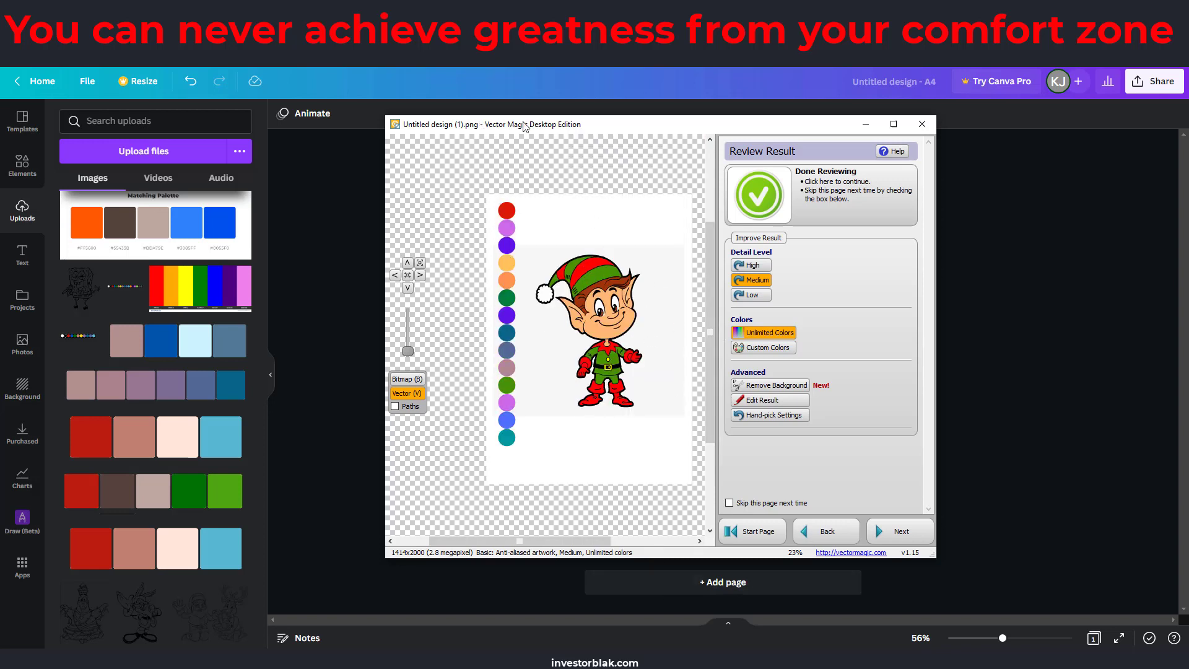
pyautogui.click(766, 400)
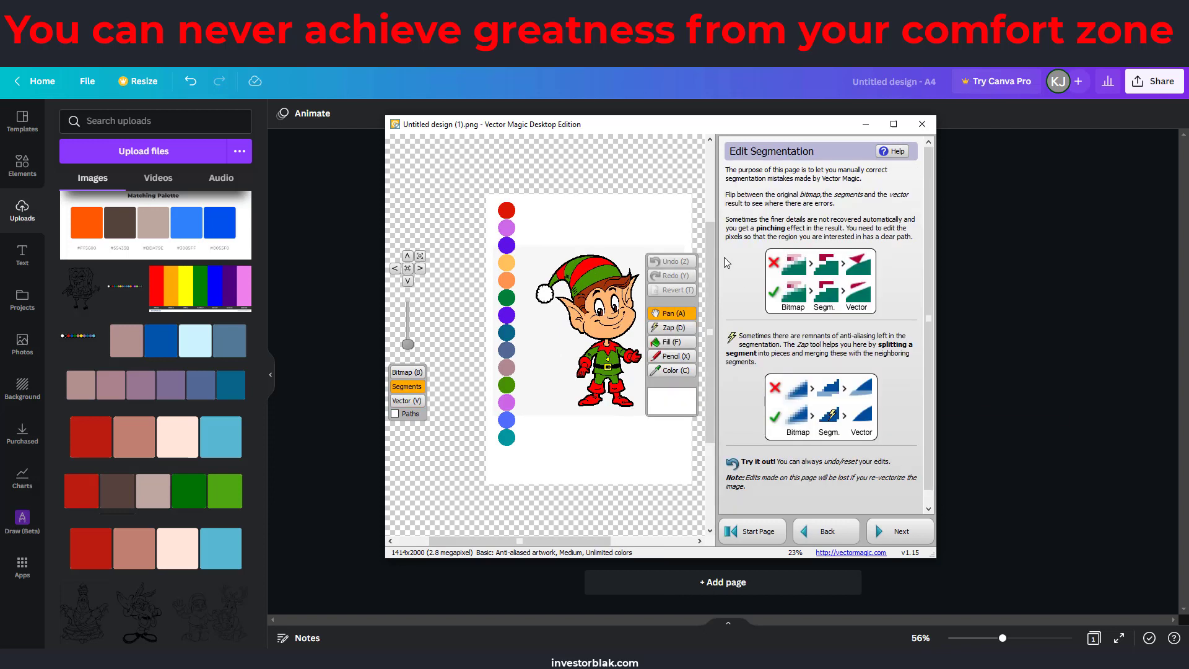
pyautogui.click(672, 346)
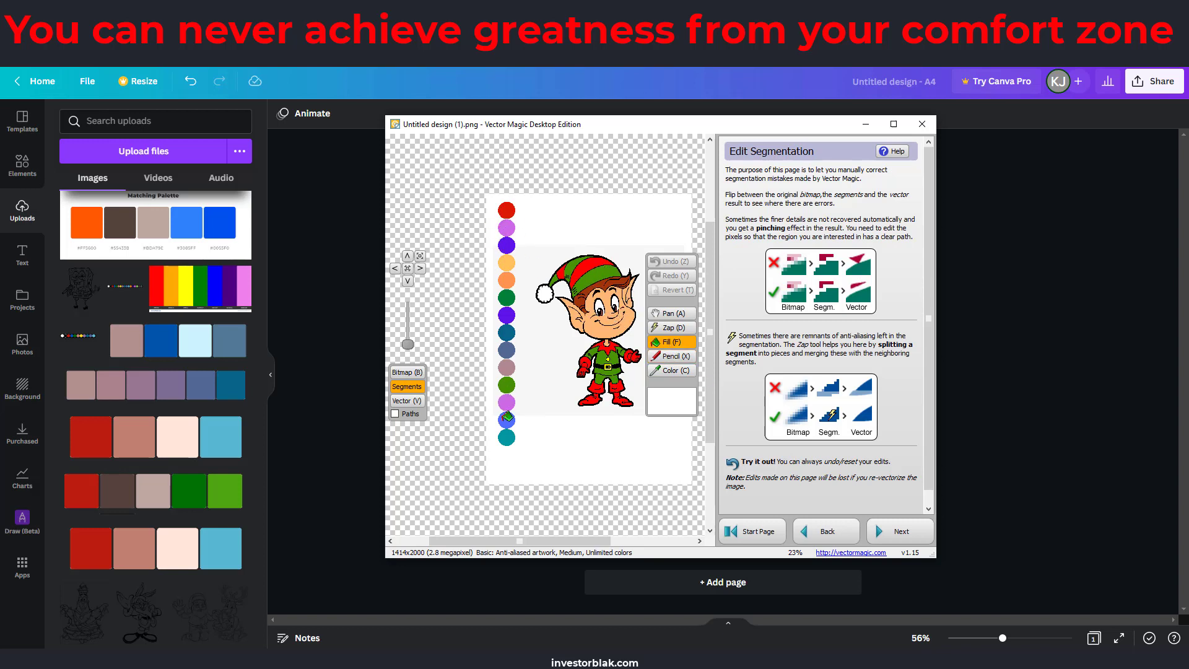
pyautogui.click(670, 374)
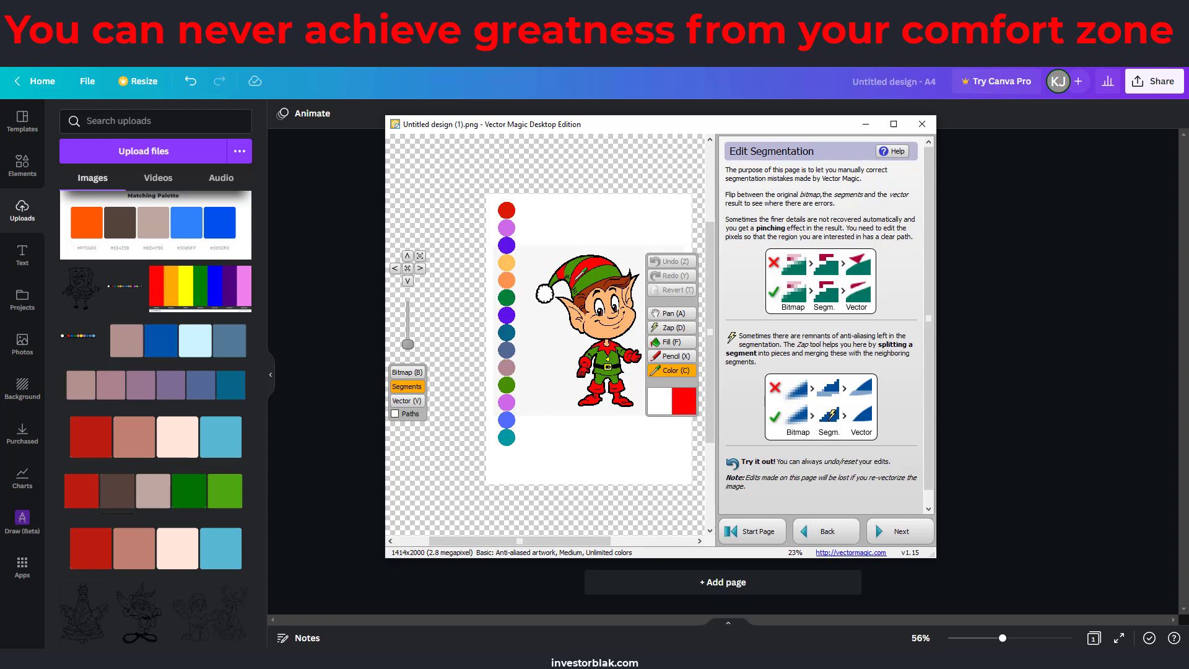
pyautogui.click(507, 315)
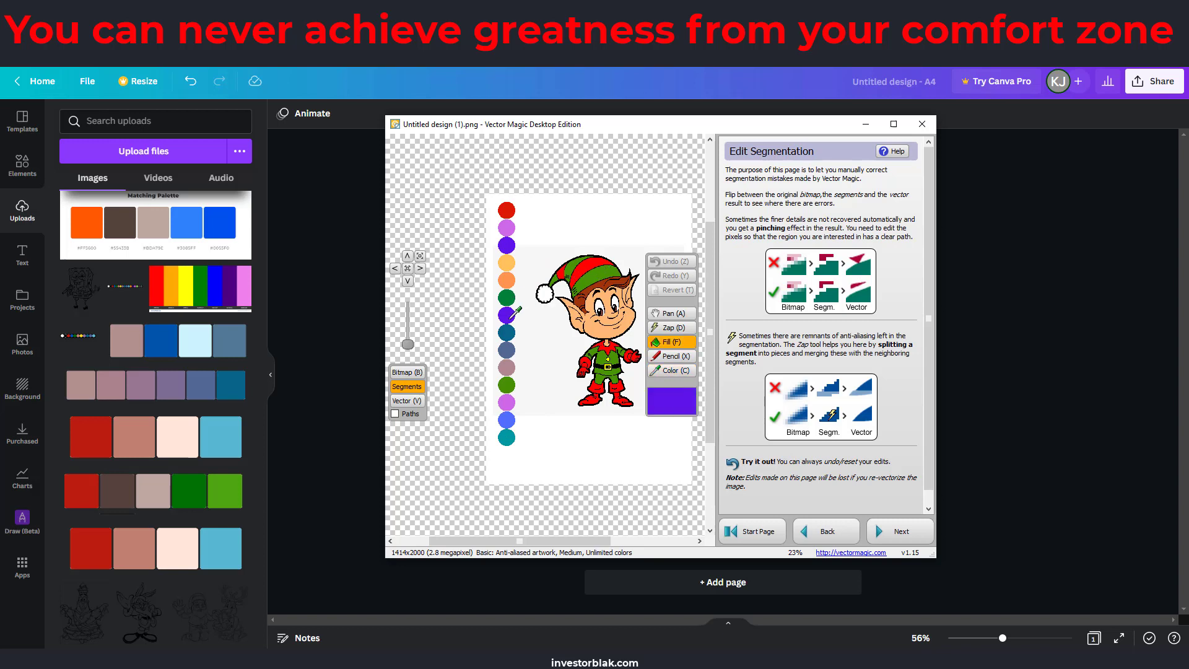
pyautogui.click(603, 270)
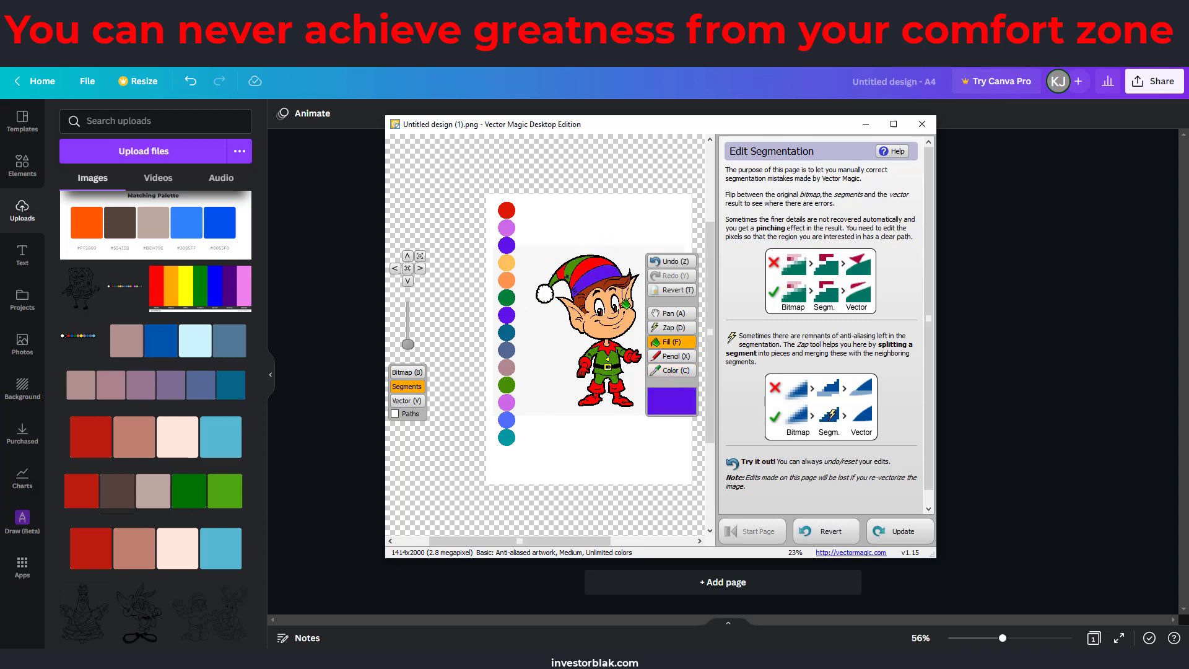
pyautogui.click(575, 262)
# Fill the elf's collar and boot cuffs with the light purple swatch color and the gloves with the dark teal blue one
pyautogui.click(664, 371)
pyautogui.click(511, 400)
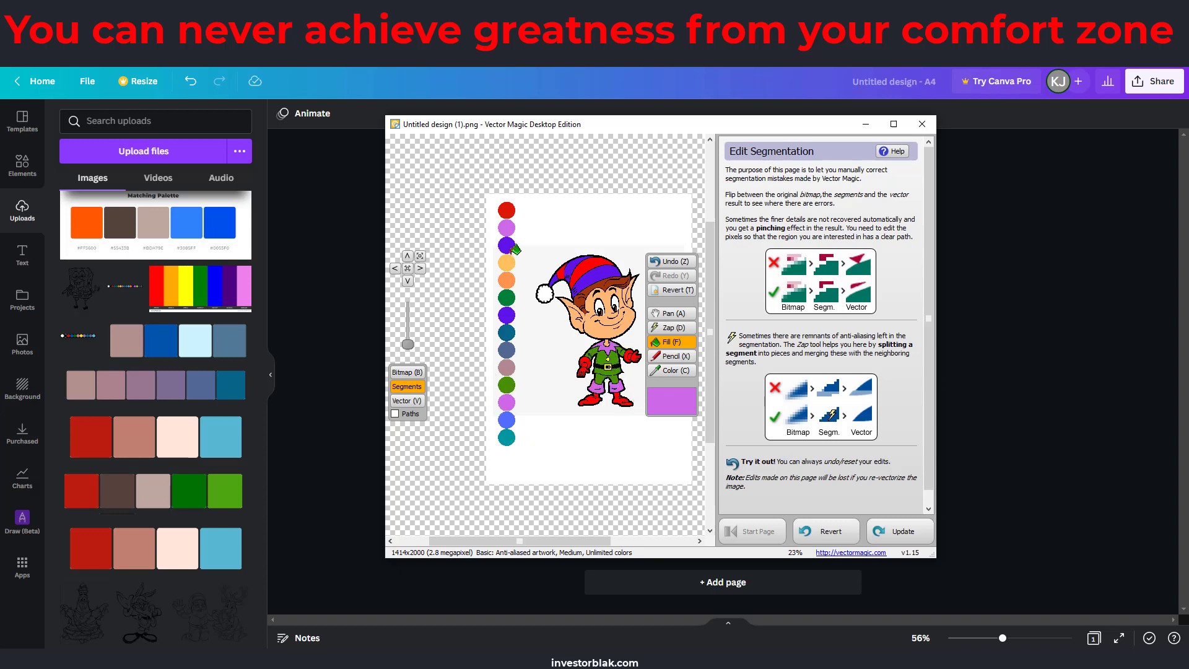
pyautogui.click(657, 371)
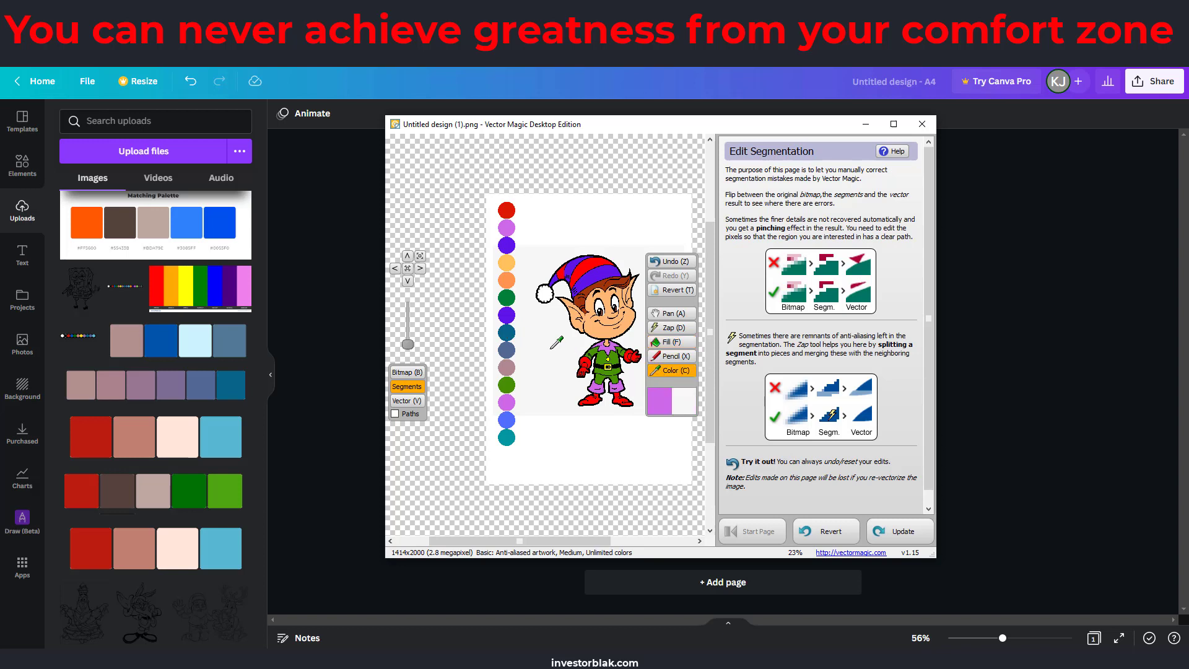
pyautogui.click(509, 332)
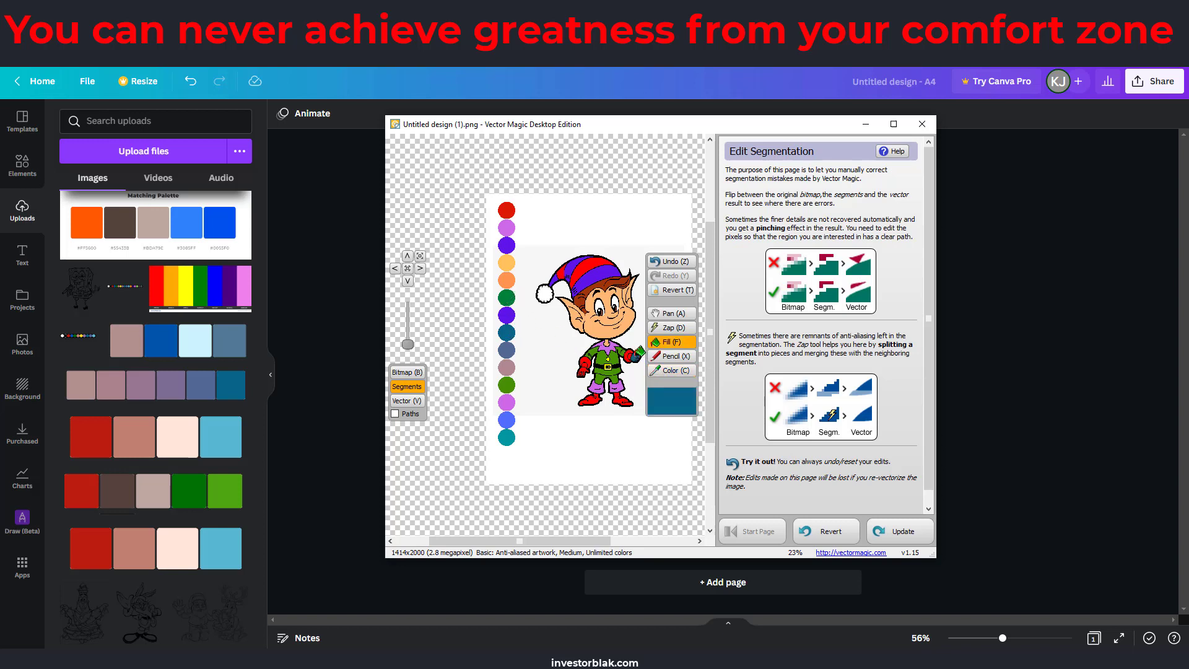
pyautogui.scroll(5, 596, 385)
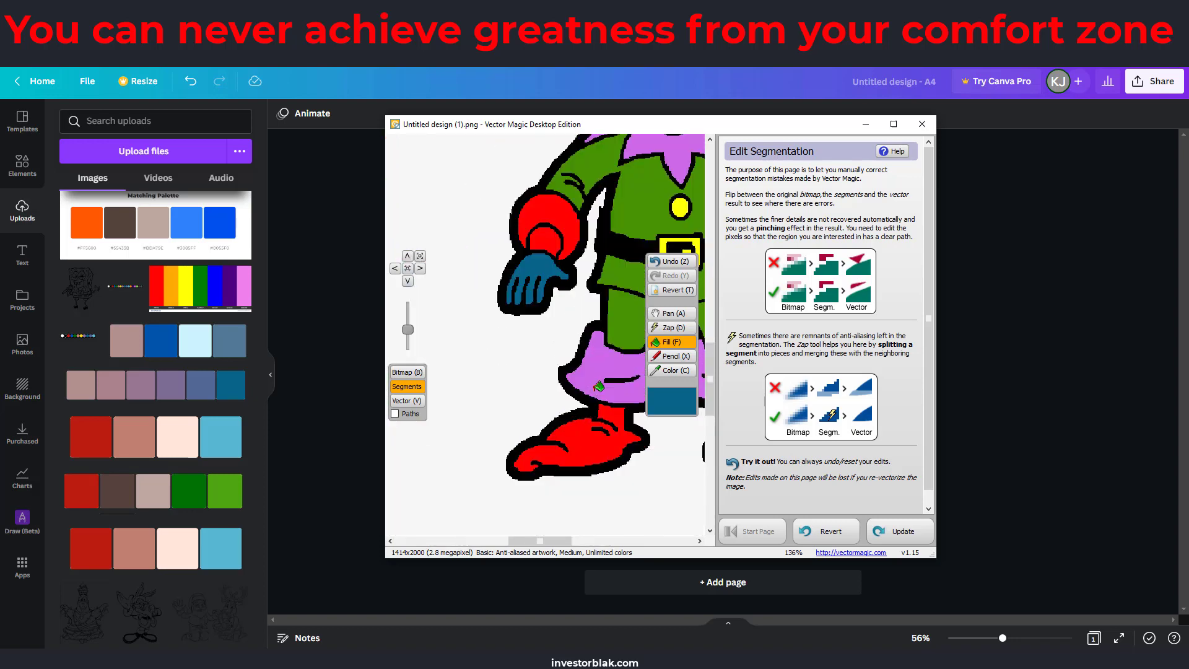
pyautogui.moveTo(540, 541)
pyautogui.mouseDown()
pyautogui.moveTo(580, 540)
pyautogui.moveTo(542, 550)
pyautogui.mouseUp()
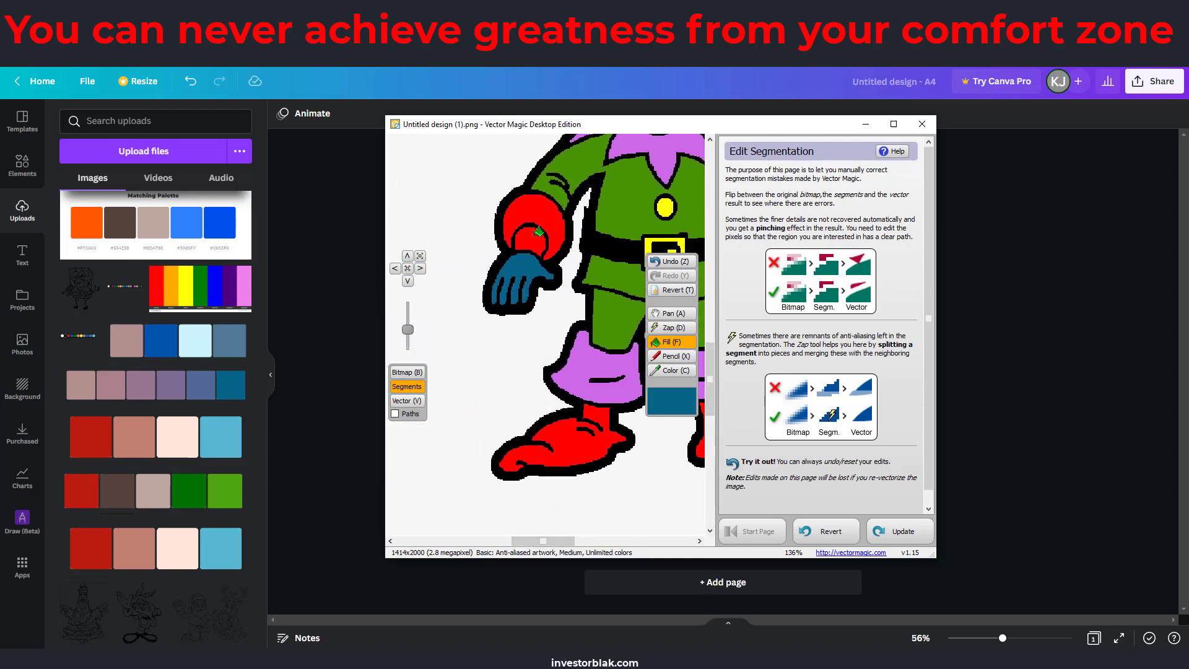
pyautogui.scroll(-5, 607, 416)
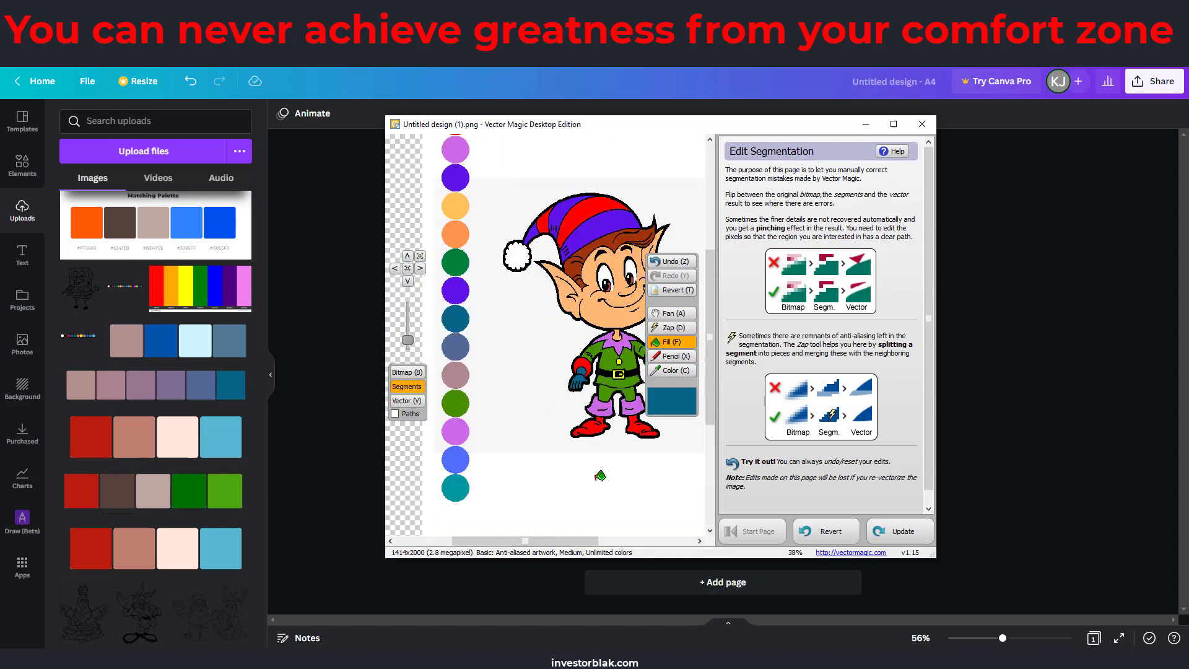
pyautogui.moveTo(529, 545); pyautogui.dragTo(566, 545)
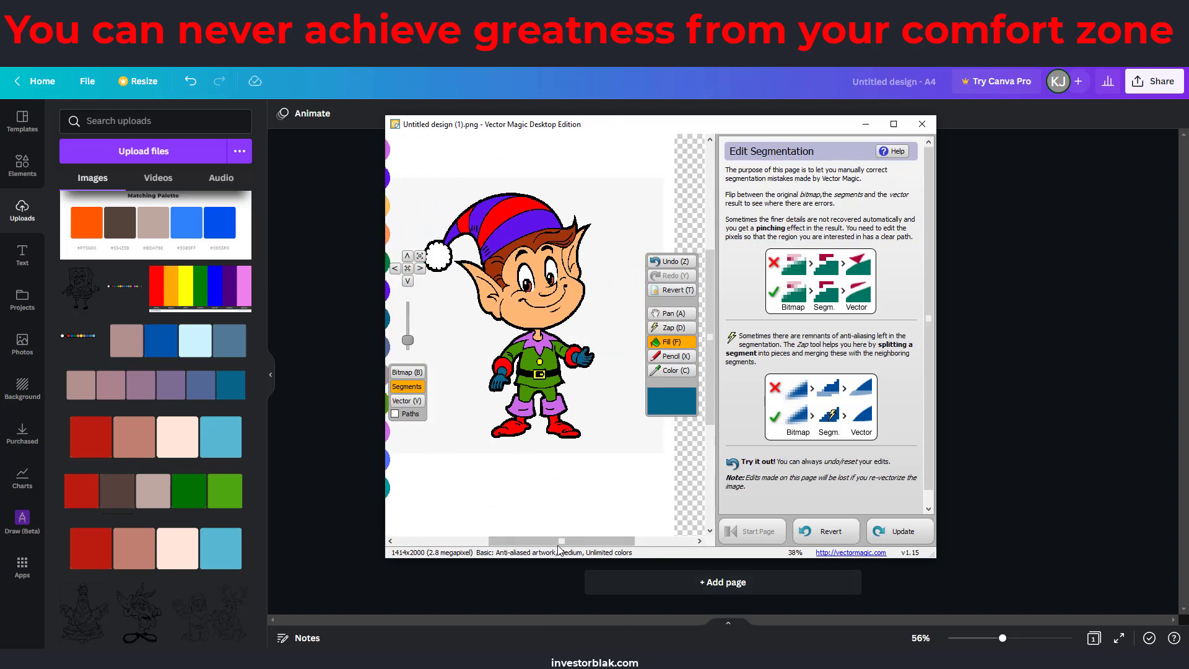
pyautogui.moveTo(563, 545); pyautogui.dragTo(537, 516)
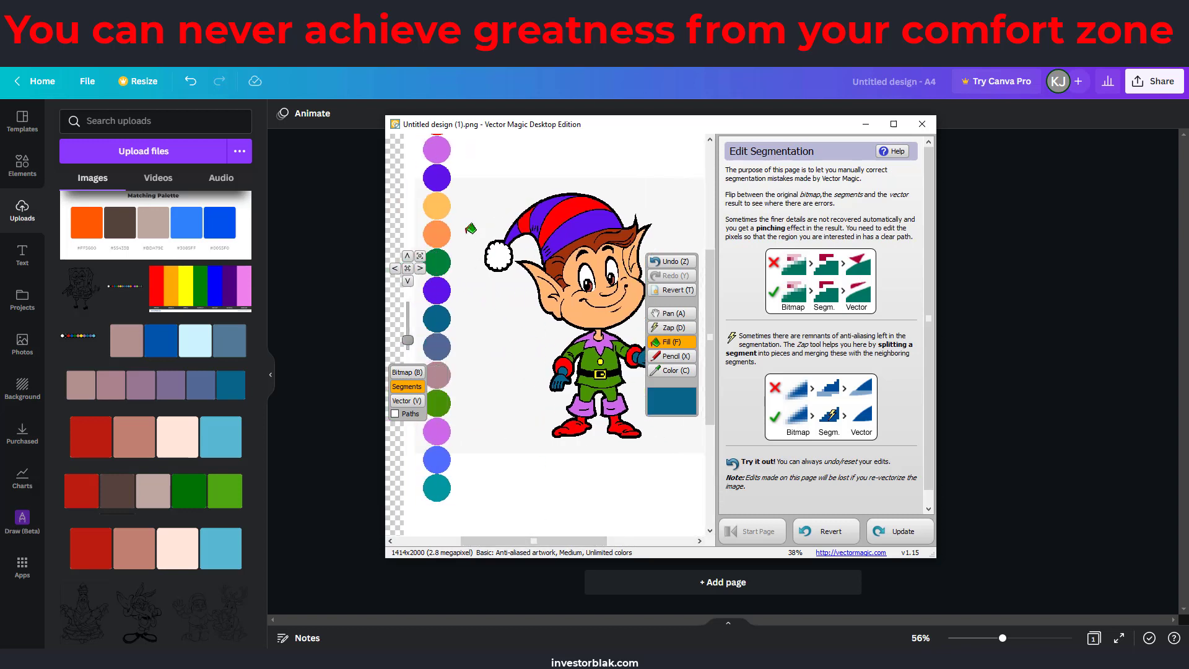
# Fill the elf's face and ears with the darker orange swatch color
pyautogui.click(678, 371)
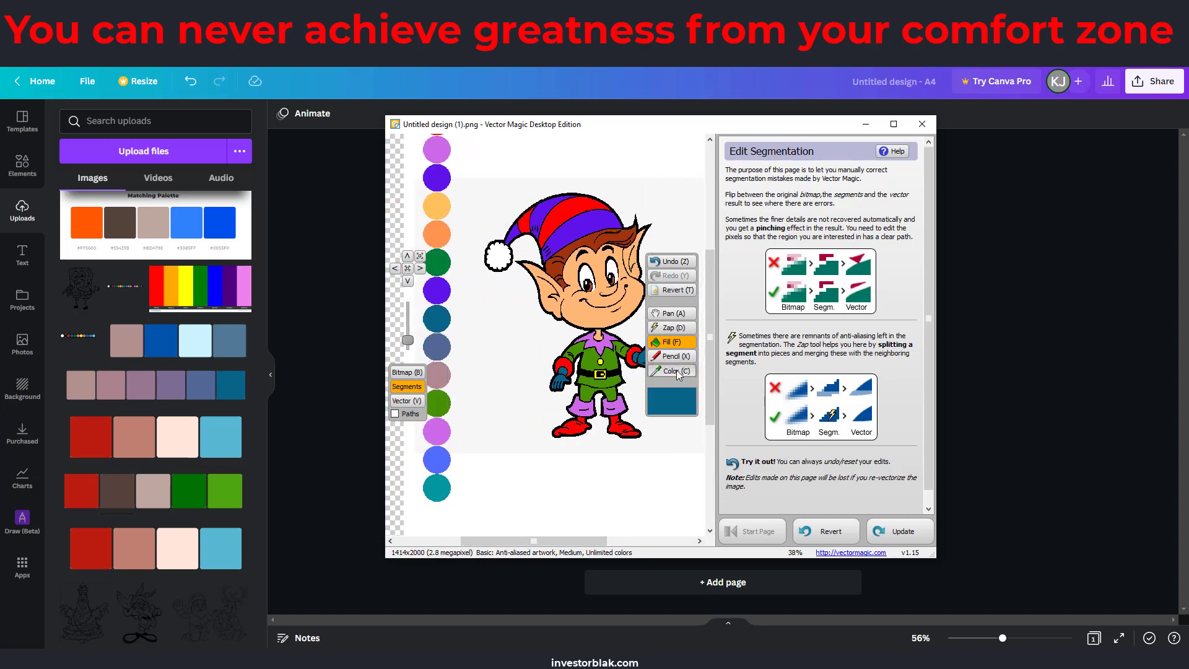
pyautogui.click(445, 234)
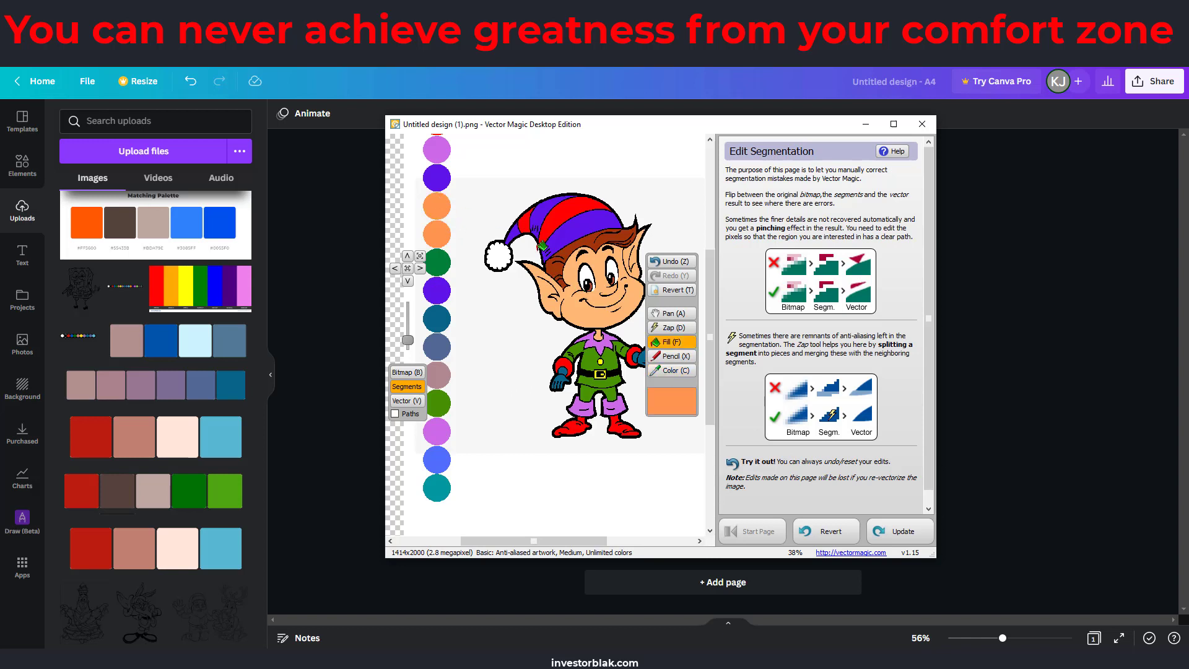
pyautogui.click(612, 311)
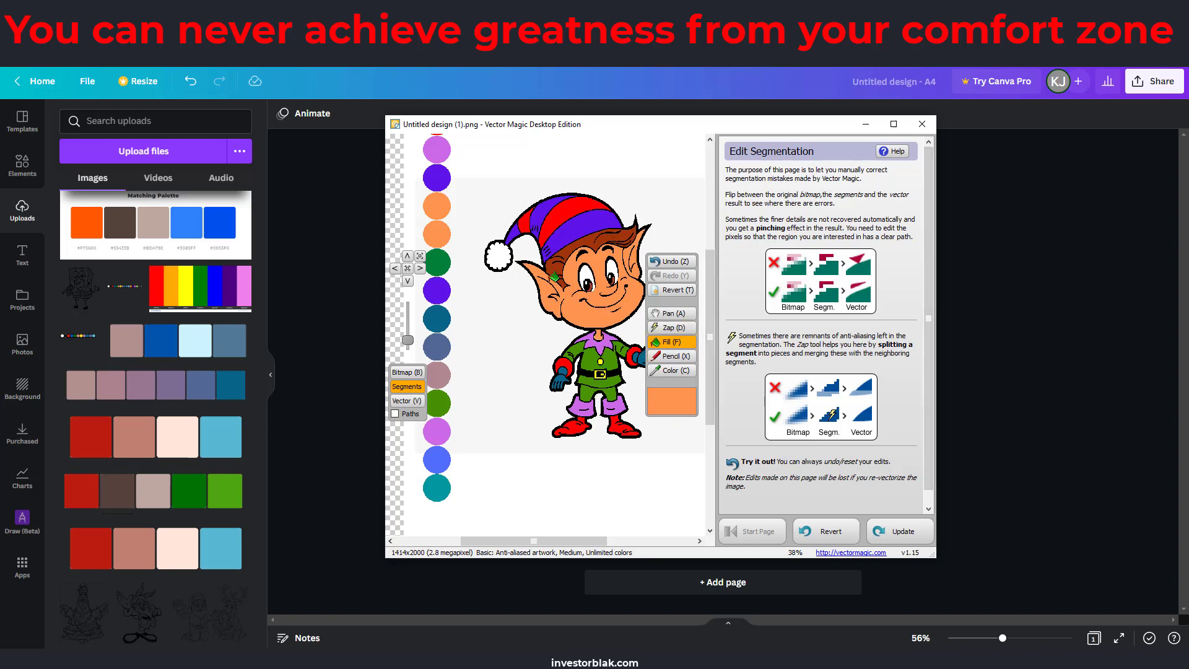
# Fill the white pompom on the elf's hat with the red swatch color
pyautogui.click(658, 371)
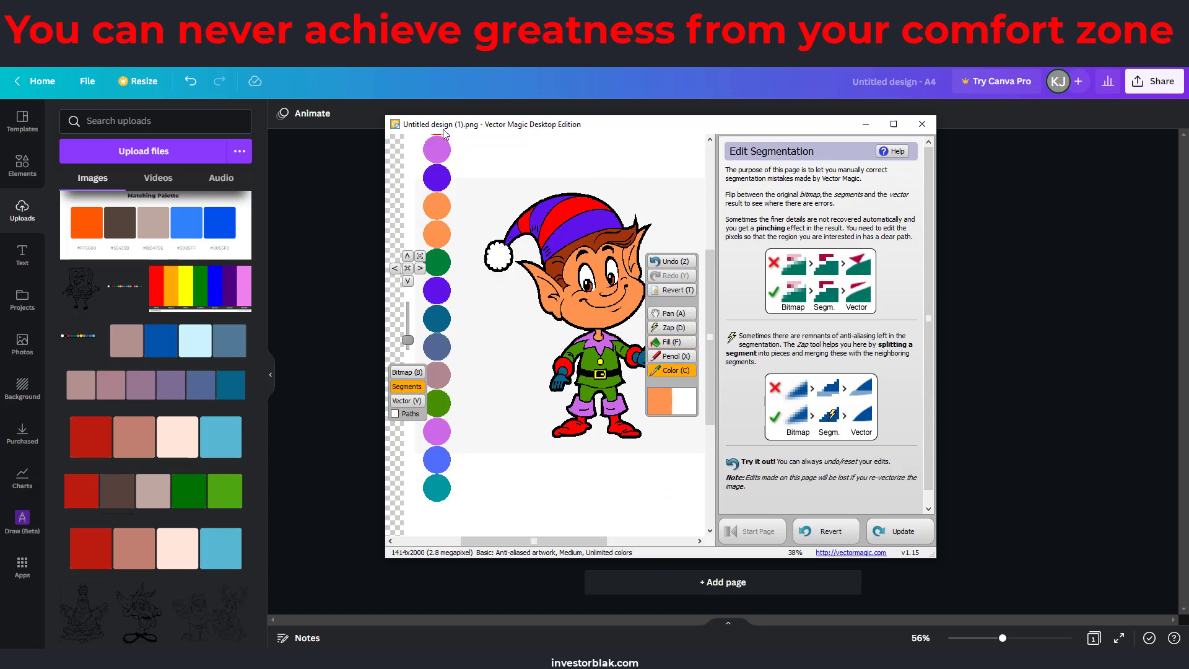
pyautogui.scroll(1, 489, 202)
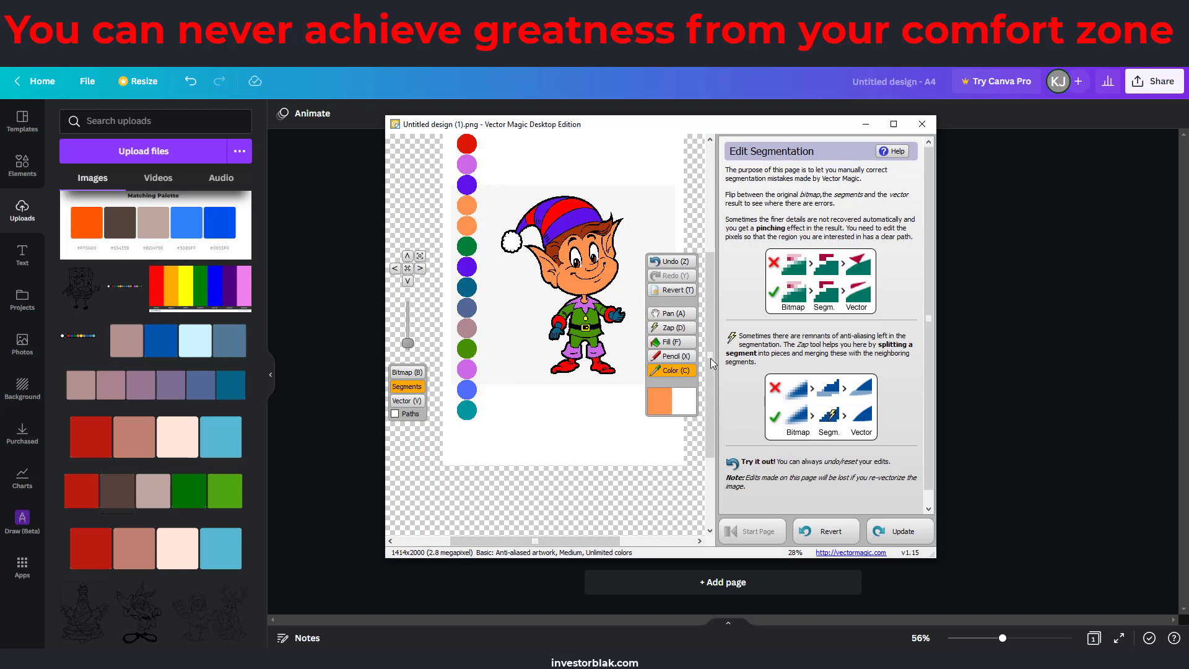
pyautogui.moveTo(711, 364); pyautogui.dragTo(711, 331)
pyautogui.click(475, 205)
pyautogui.press('f')
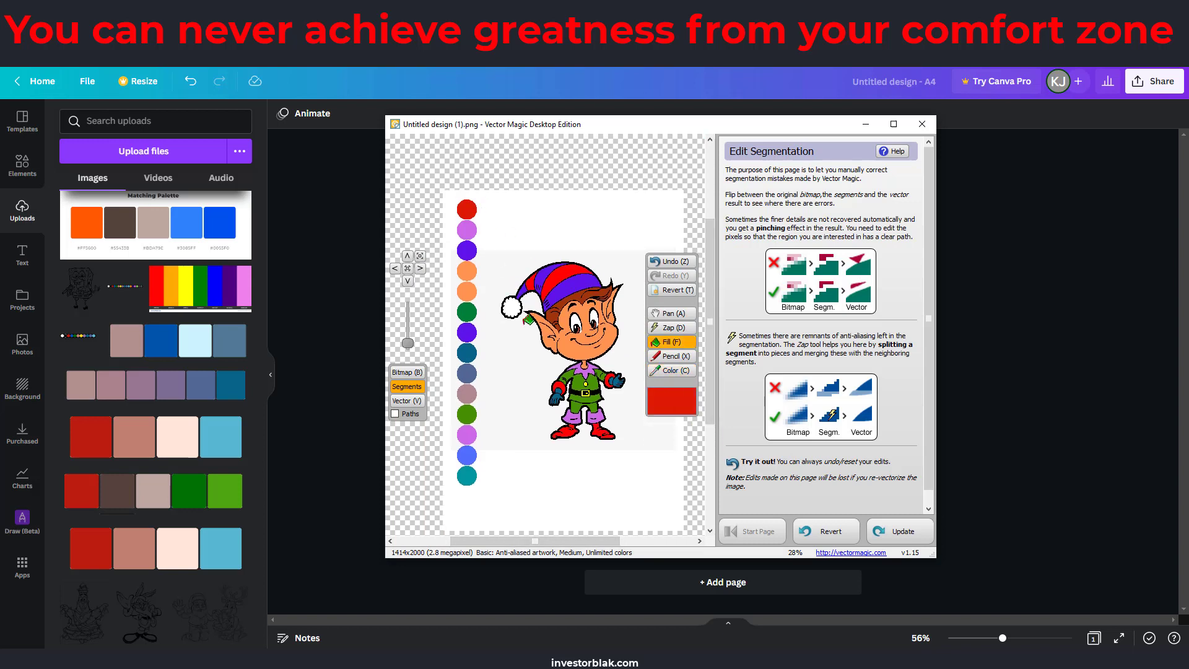
pyautogui.click(513, 305)
# Update the vector result and export it to Downloads as the PNG Untitled design (1)_vectorized at 1414 x 2000 px
pyautogui.click(911, 540)
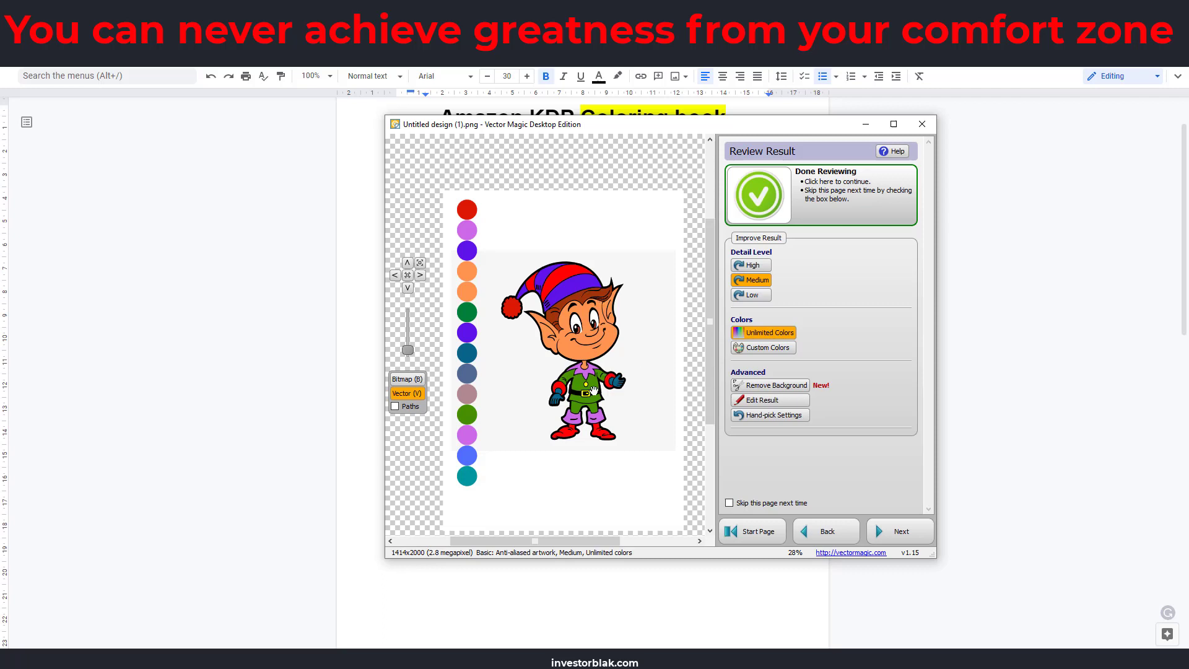
pyautogui.click(895, 538)
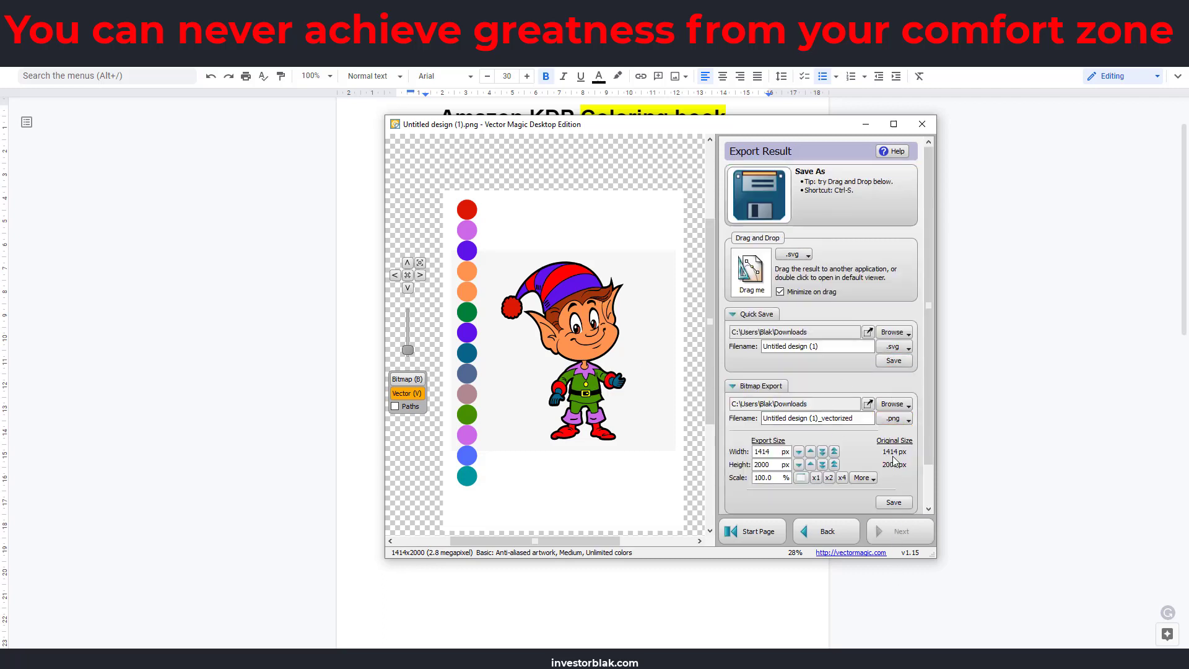
pyautogui.click(891, 503)
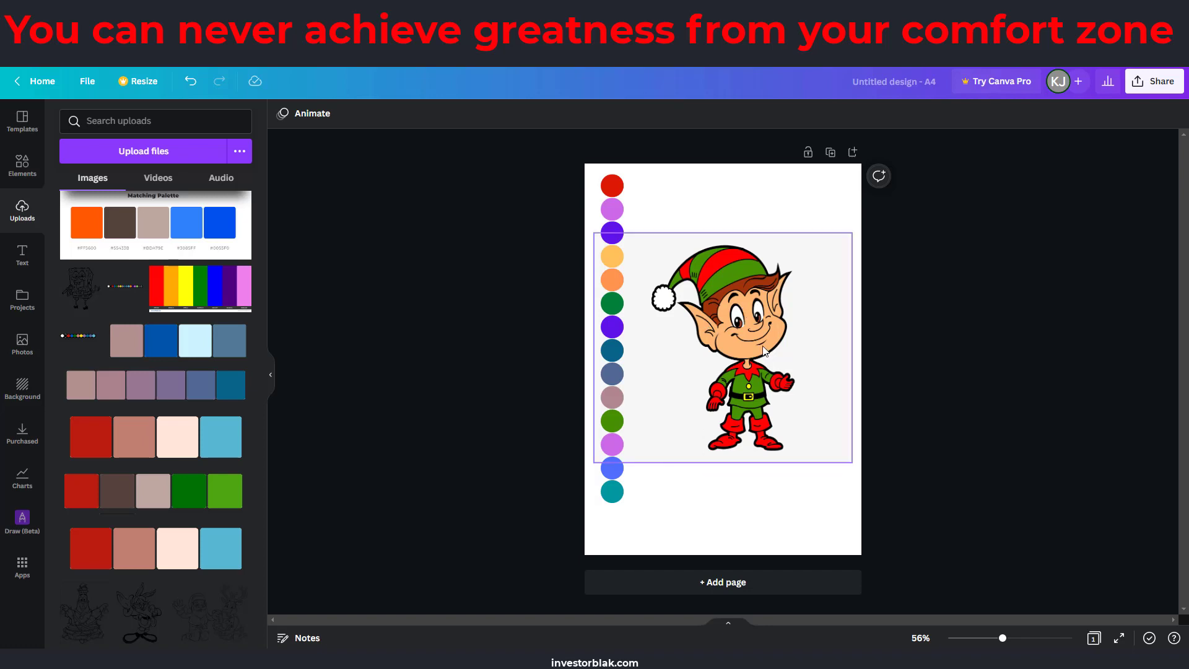
# Switch to Canva and delete the old elf image and the color swatches from the page
pyautogui.click(753, 391)
pyautogui.press('Delete')
pyautogui.click(623, 189)
pyautogui.press('Delete')
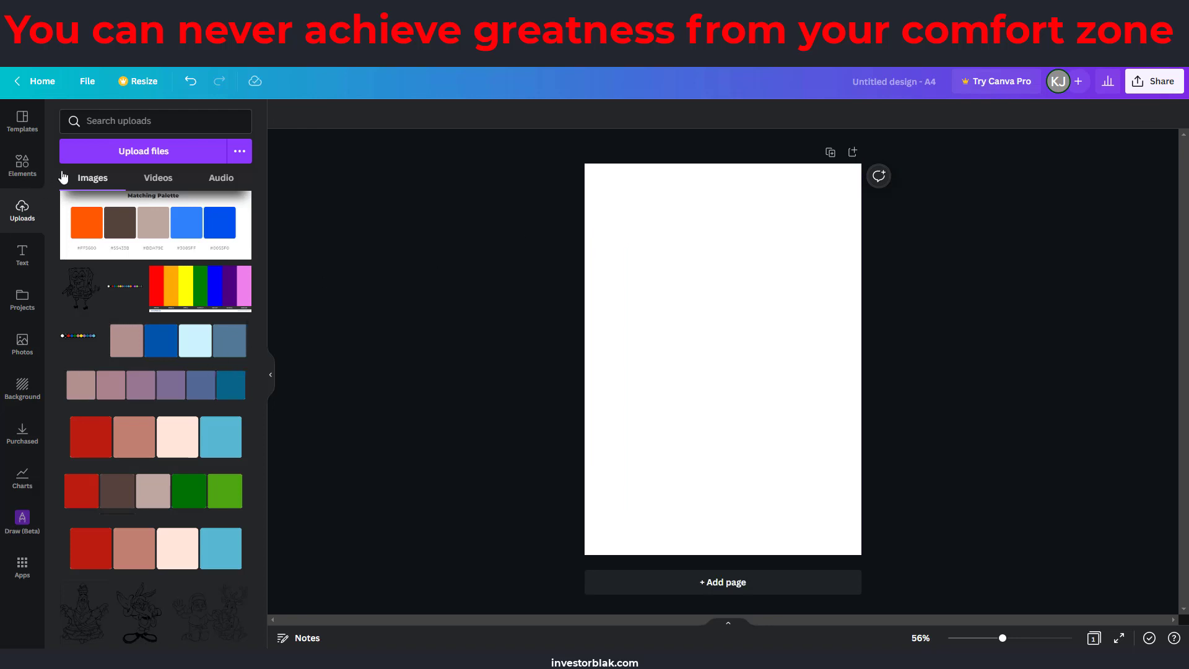
# Upload Untitled design (1)_vectorized and place it over the left side of the page
pyautogui.click(119, 162)
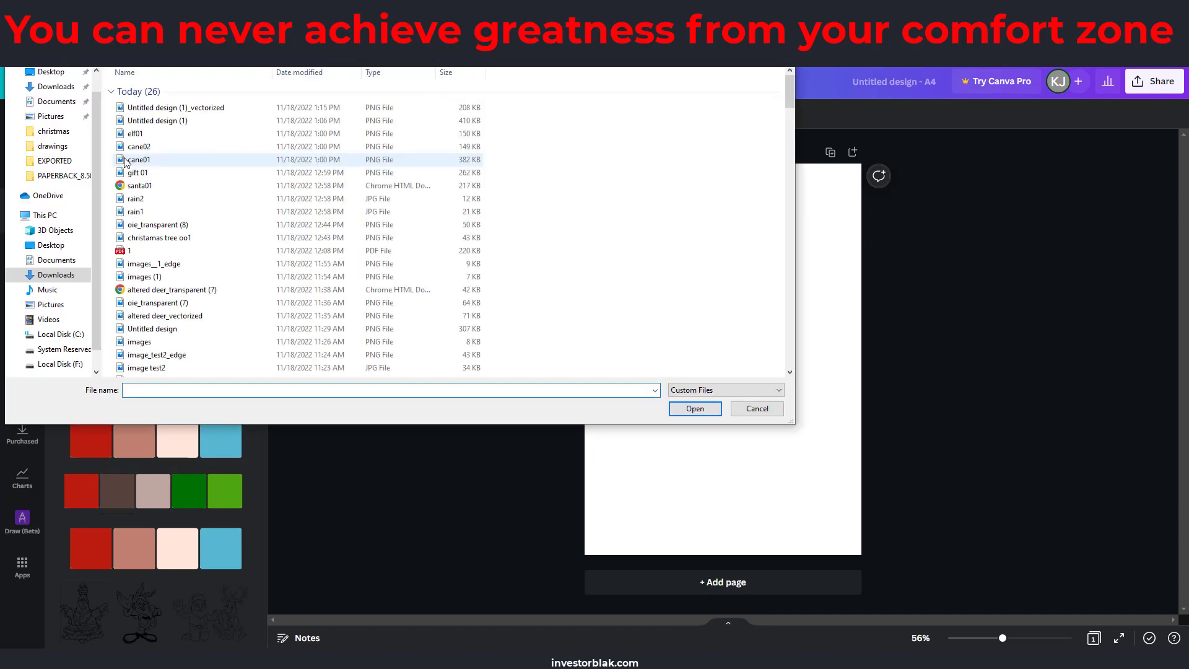
pyautogui.click(163, 110)
pyautogui.click(695, 410)
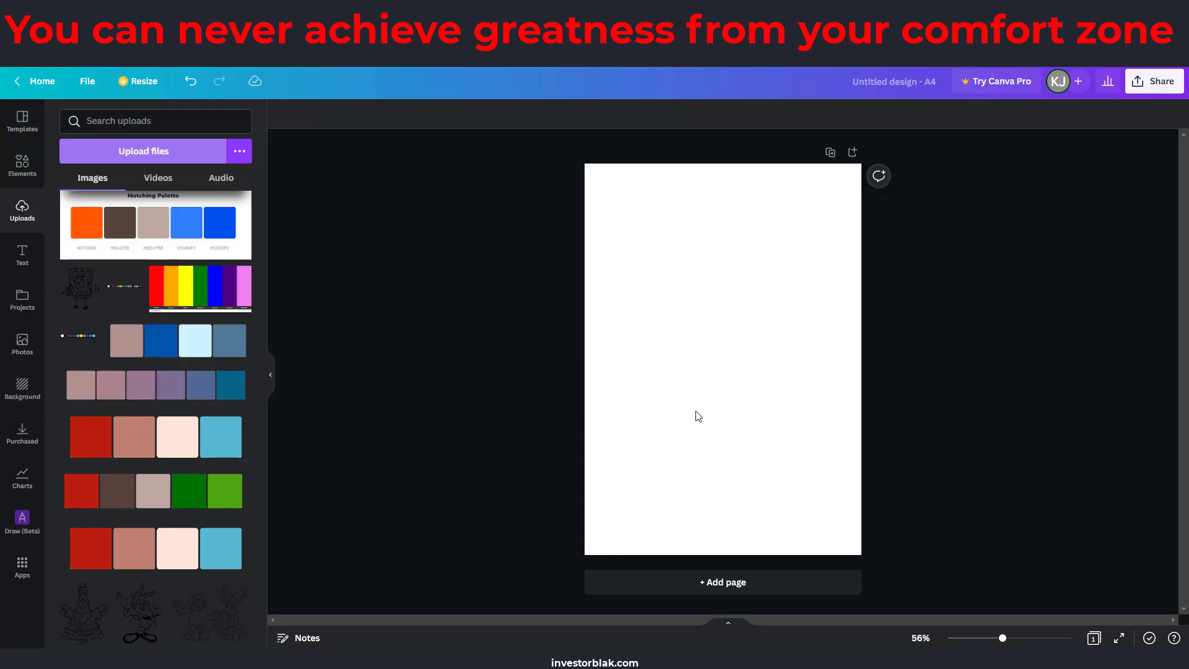
pyautogui.scroll(3, 182, 333)
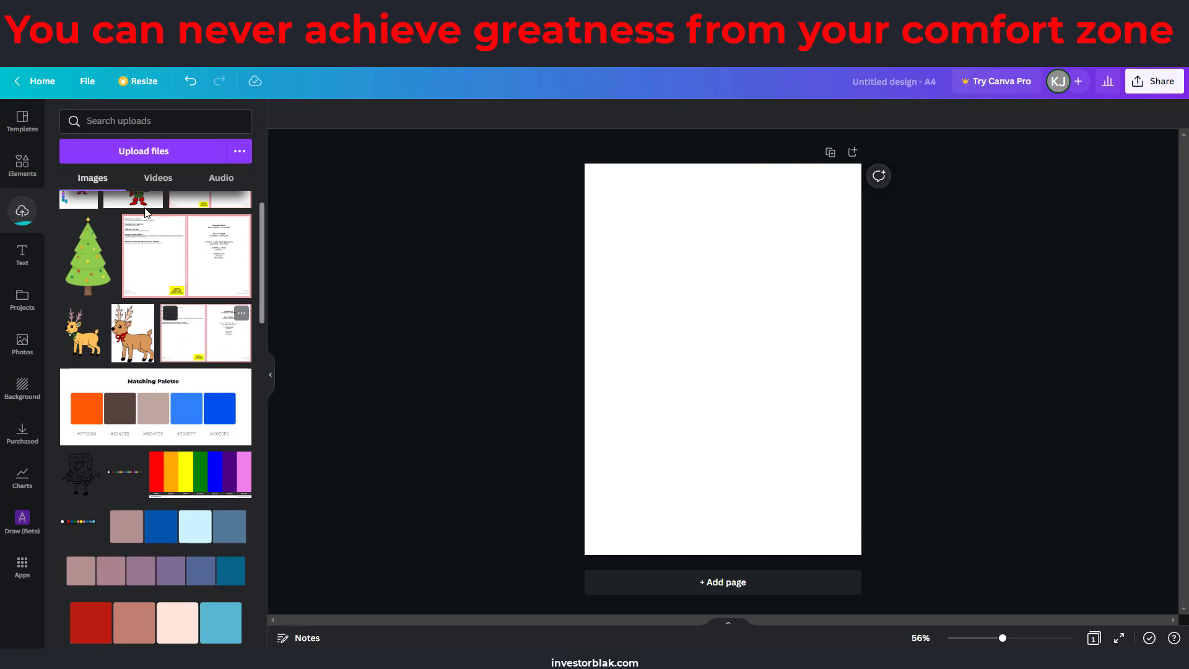
pyautogui.scroll(1, 149, 209)
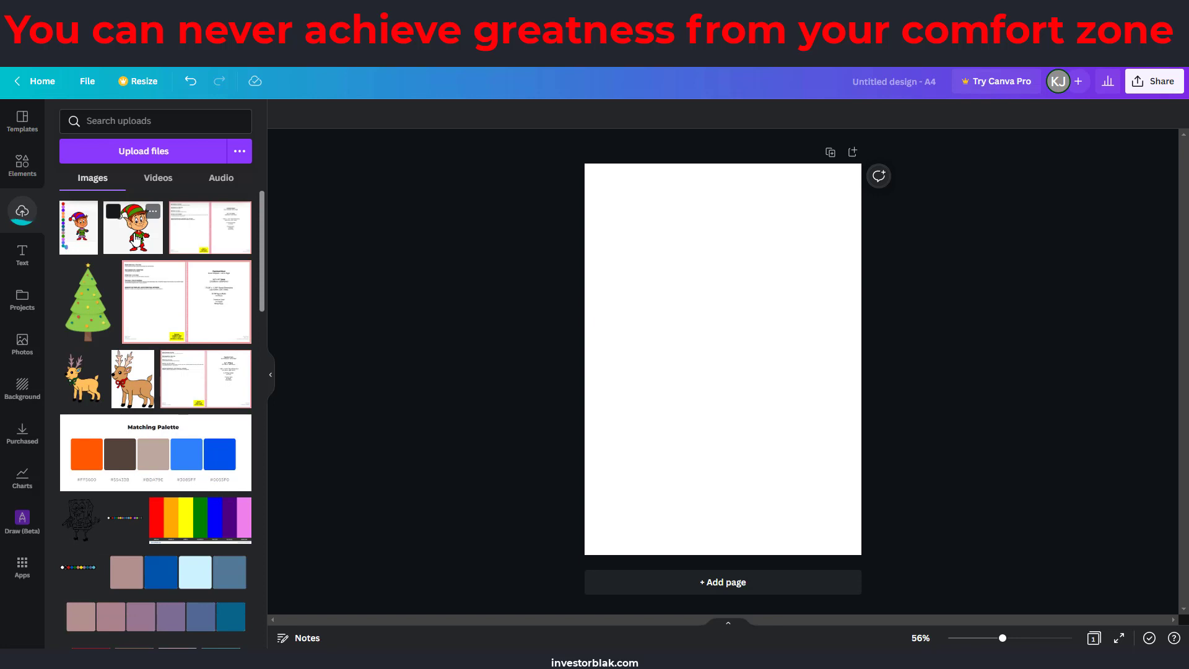
pyautogui.click(80, 242)
pyautogui.moveTo(684, 351); pyautogui.dragTo(601, 337)
# Place the original elf image beside the recolored one to compare them, and delete the original
pyautogui.click(135, 229)
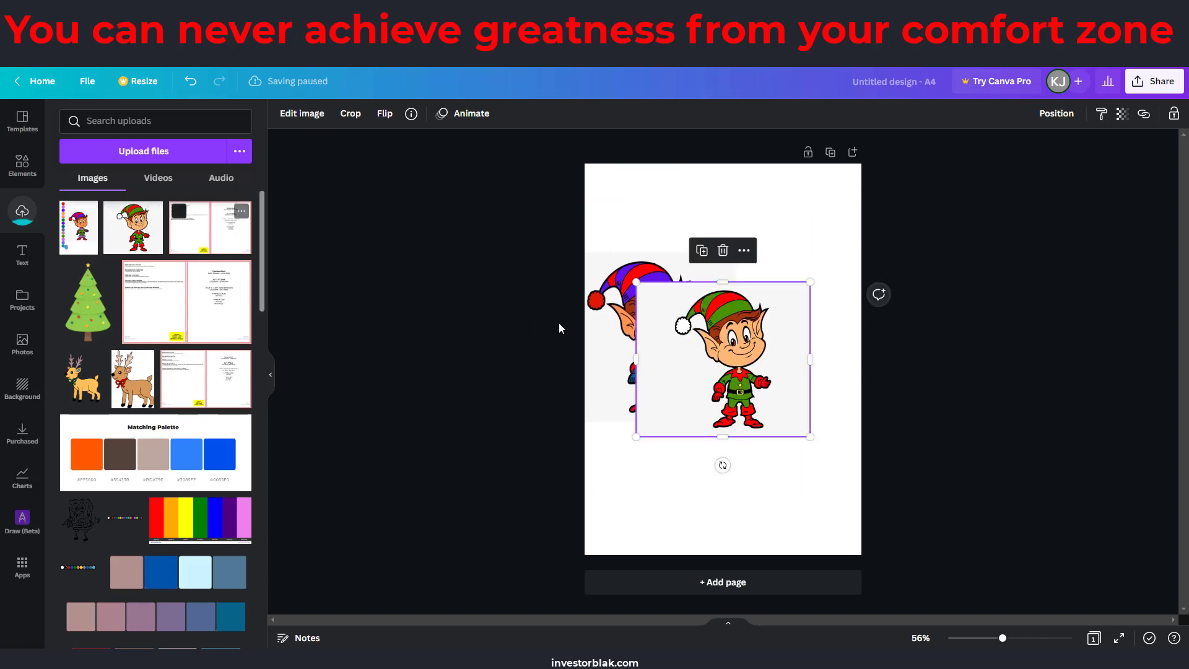
pyautogui.moveTo(699, 349); pyautogui.dragTo(770, 325)
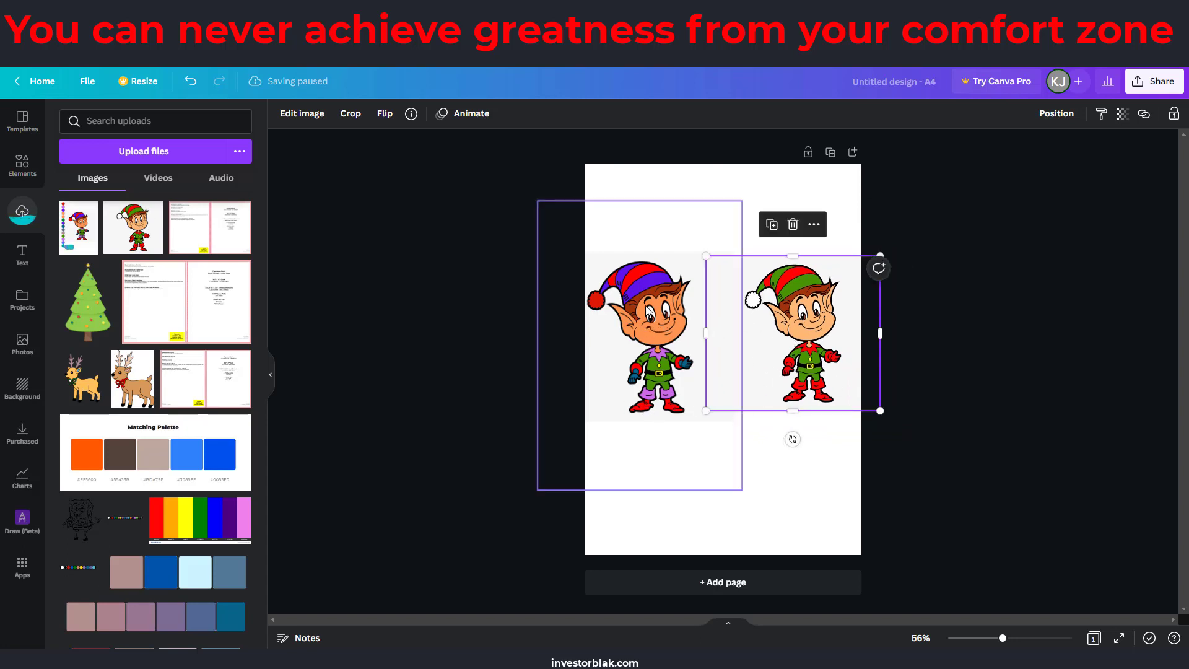
pyautogui.click(718, 327)
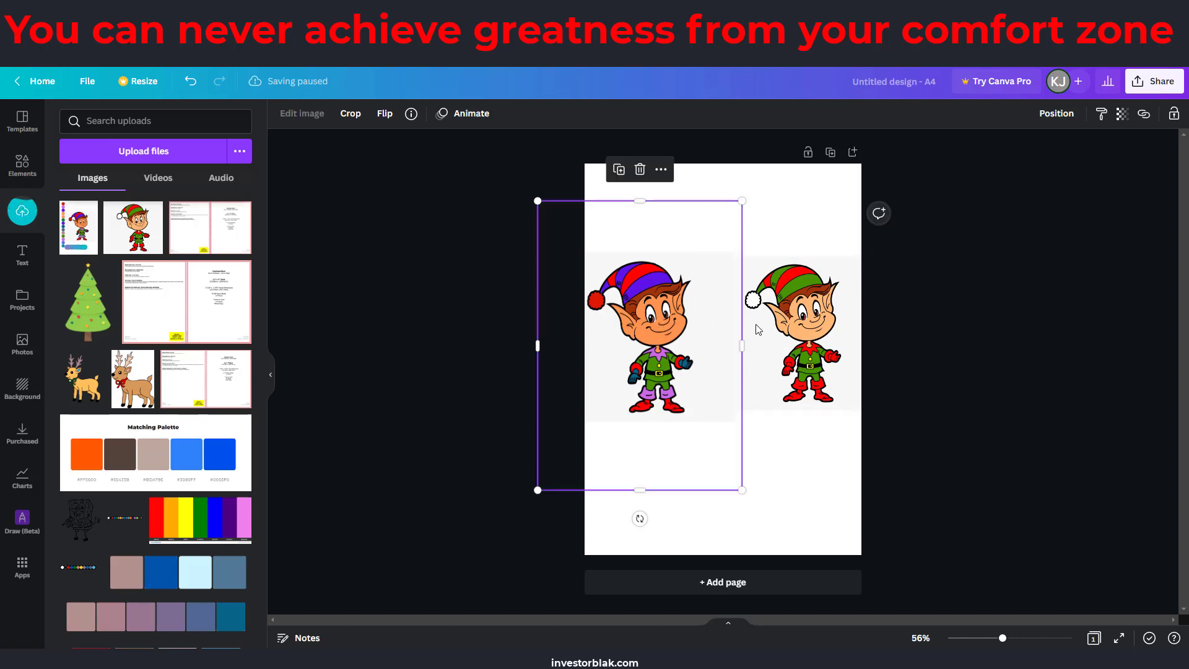
pyautogui.click(804, 334)
pyautogui.click(668, 338)
pyautogui.click(788, 337)
pyautogui.press('Delete')
# Move the recolored image toward the page center and crop away its color swatches and the white areas above and below the elf
pyautogui.moveTo(676, 345); pyautogui.dragTo(756, 342)
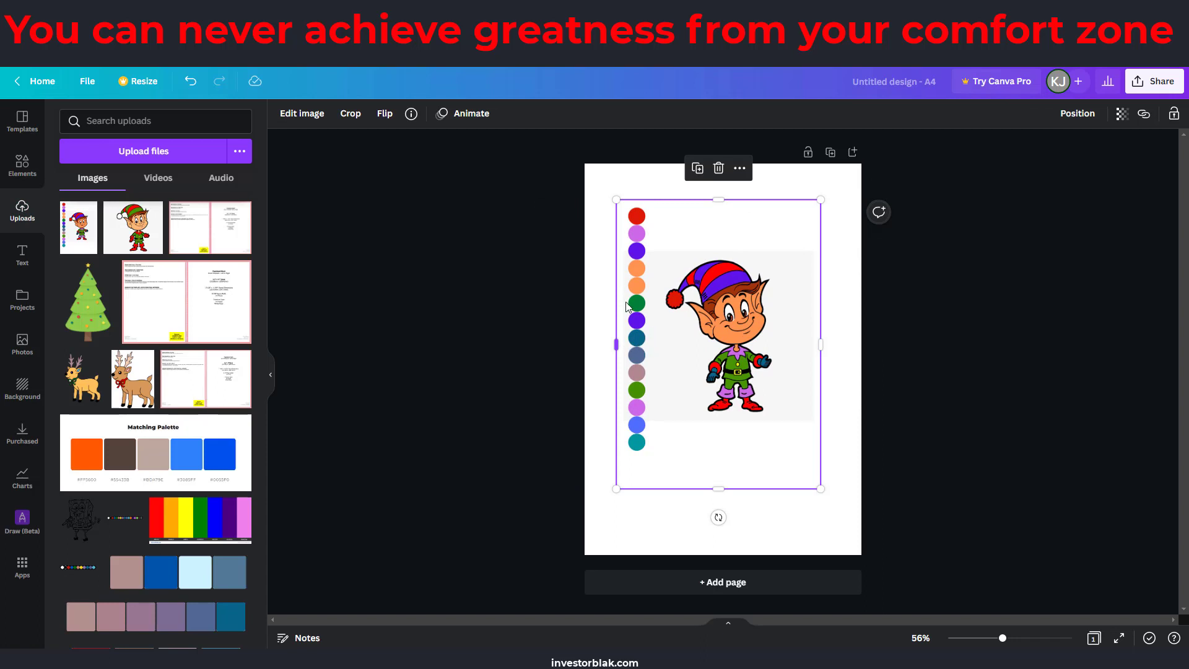
pyautogui.click(642, 348)
pyautogui.moveTo(616, 345); pyautogui.dragTo(659, 345)
pyautogui.click(687, 353)
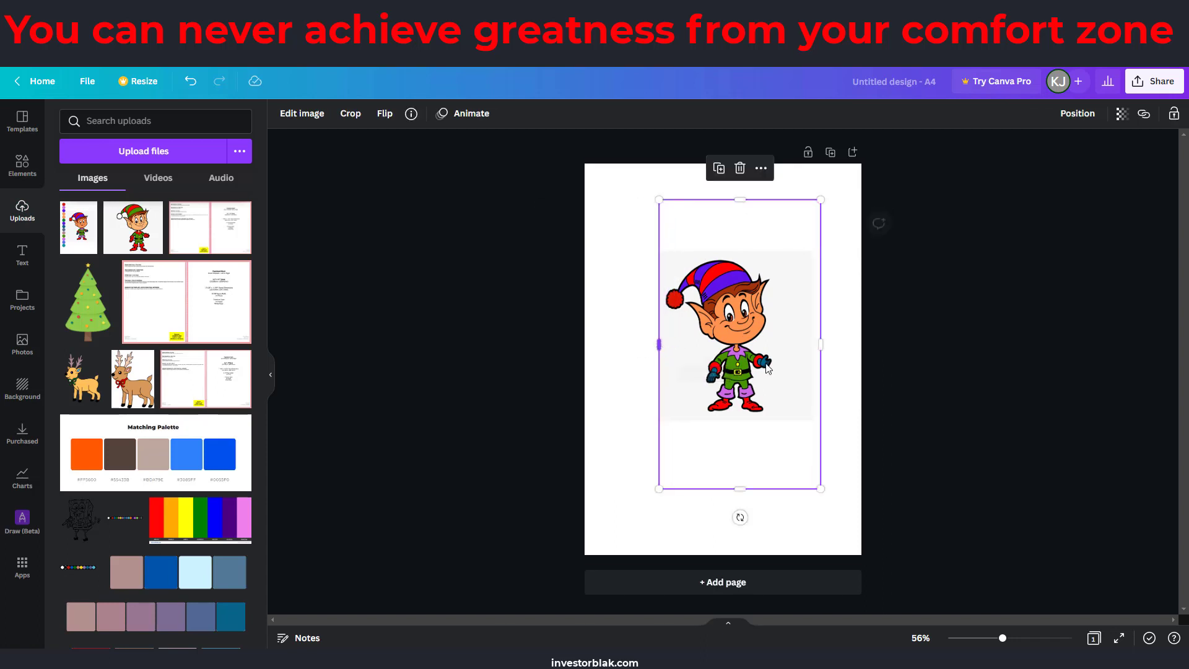
pyautogui.moveTo(740, 488); pyautogui.dragTo(751, 426)
pyautogui.moveTo(740, 200); pyautogui.dragTo(728, 251)
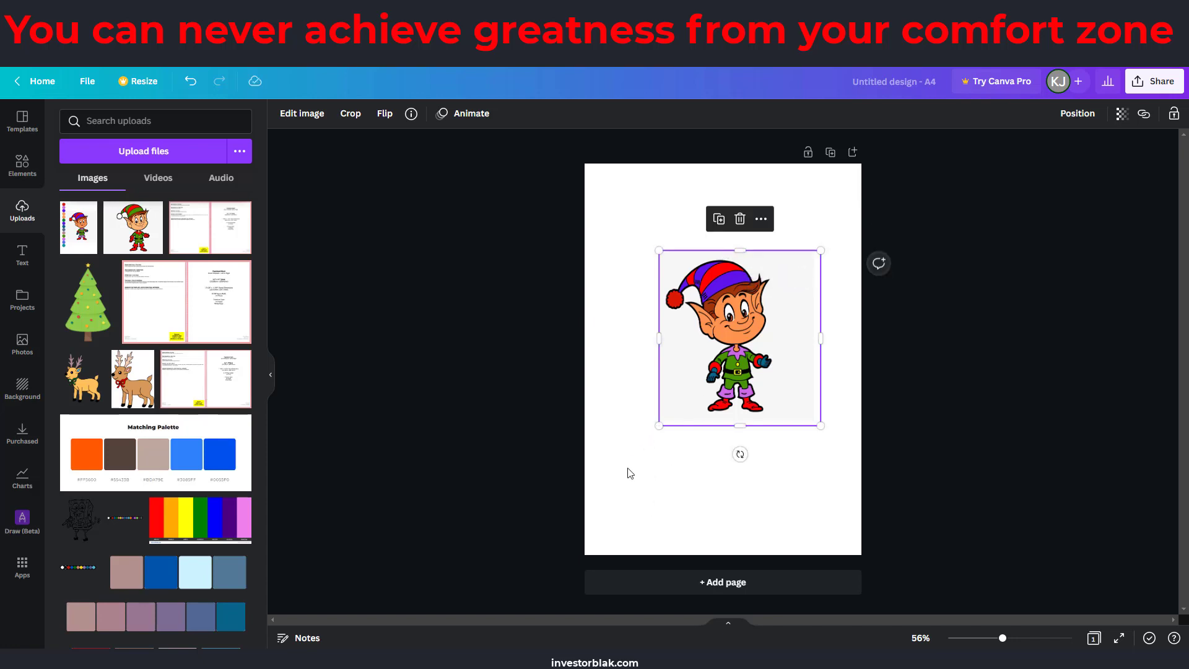
# Enlarge the cropped elf image to nearly the full width of the page and deselect it
pyautogui.moveTo(616, 480); pyautogui.dragTo(598, 498)
pyautogui.moveTo(816, 249); pyautogui.dragTo(886, 233)
pyautogui.click(778, 193)
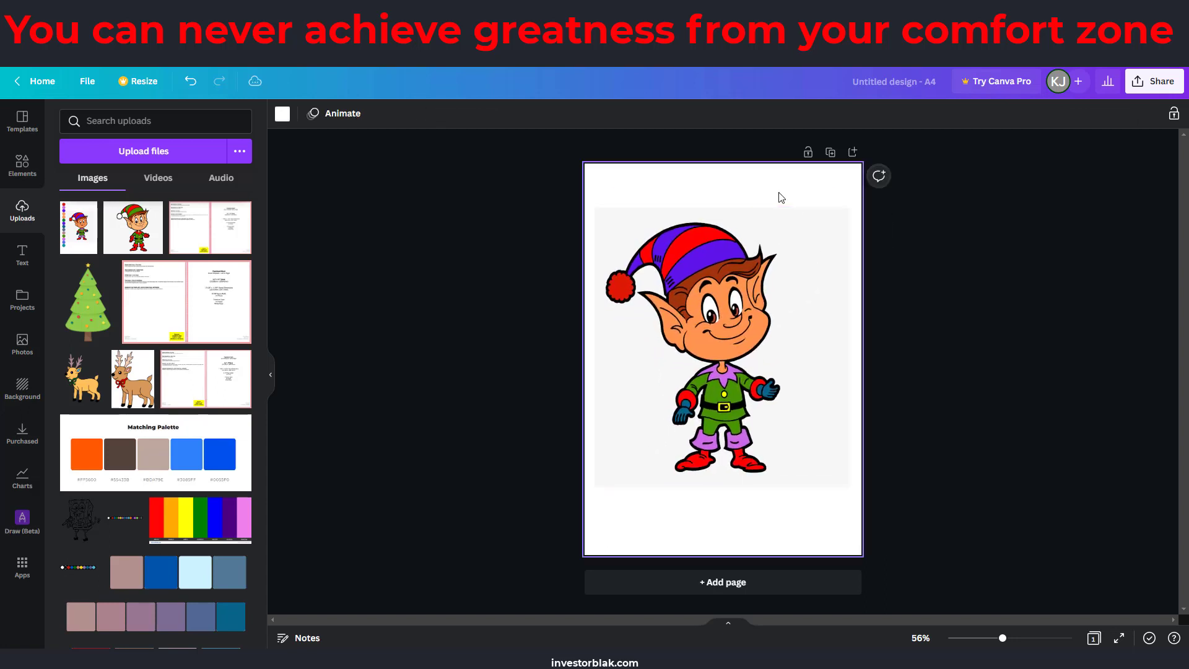
# Download the page with the cropped elf as a PNG file
pyautogui.click(1129, 84)
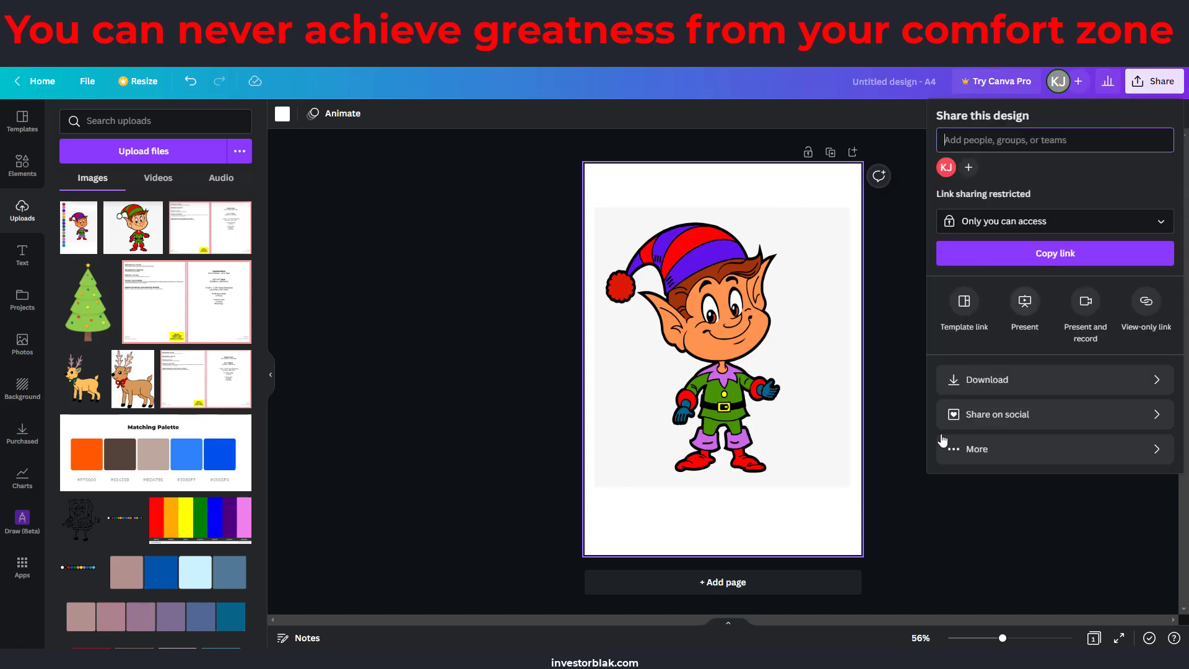
pyautogui.click(1005, 384)
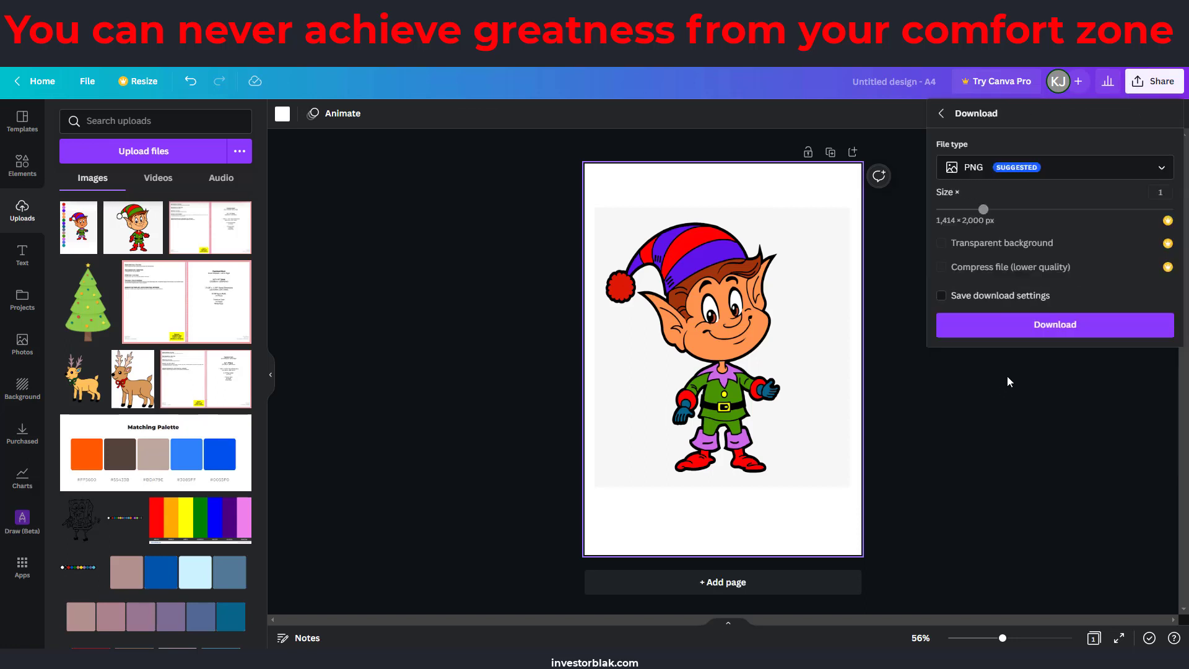
pyautogui.click(1021, 328)
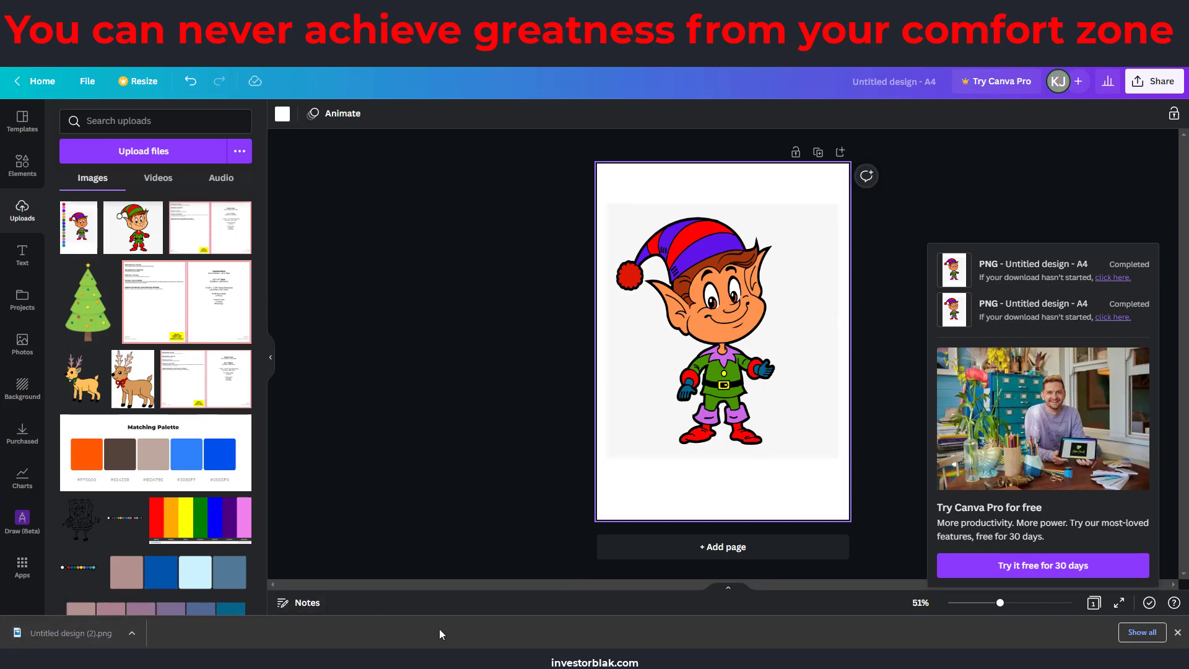
pyautogui.hotkey('alt', 'Tab')
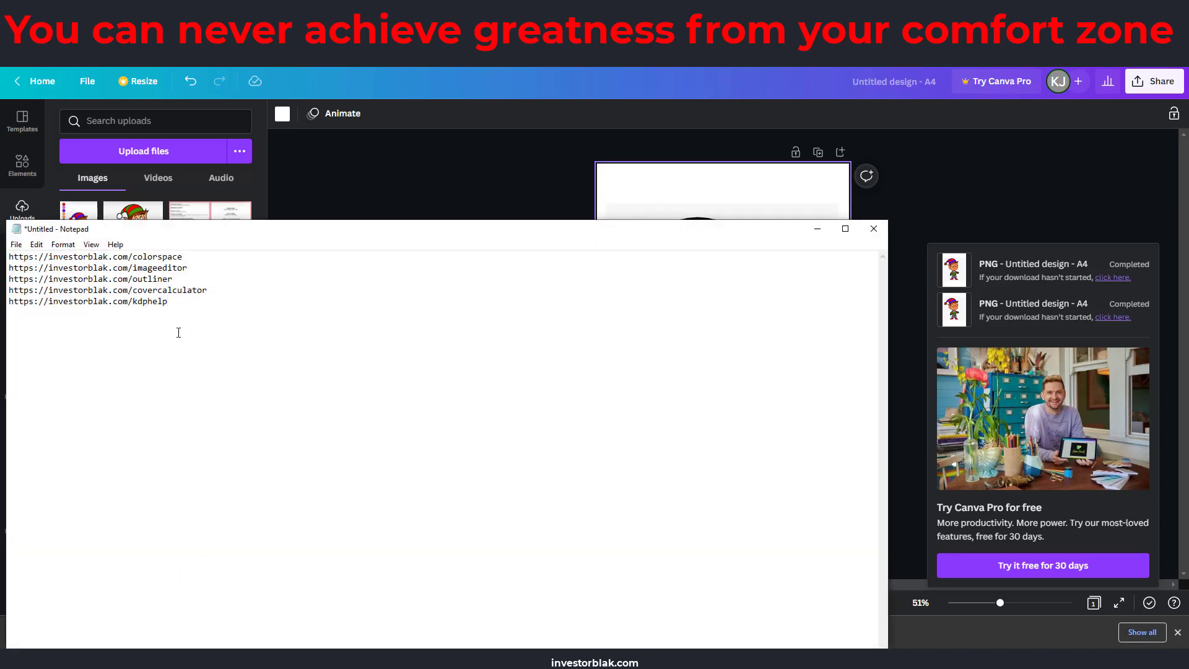
pyautogui.moveTo(187, 268); pyautogui.dragTo(30, 268)
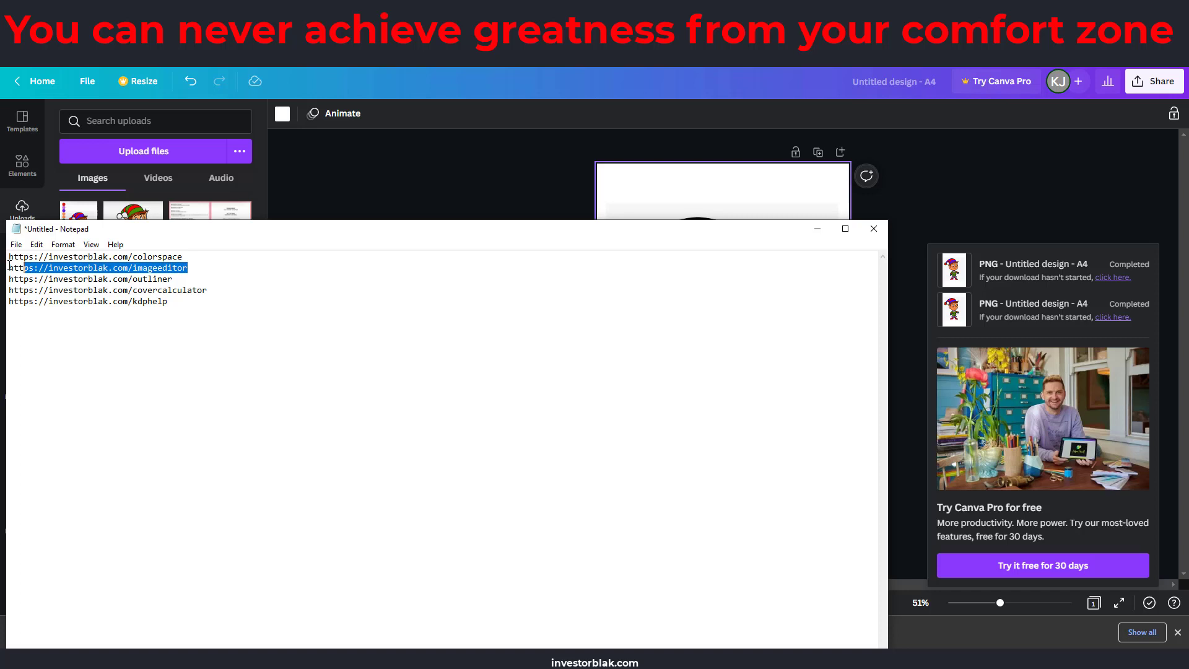
pyautogui.hotkey('shift', 'Left')
pyautogui.hotkey('shift', 'Left')
pyautogui.hotkey('shift', 'Left')
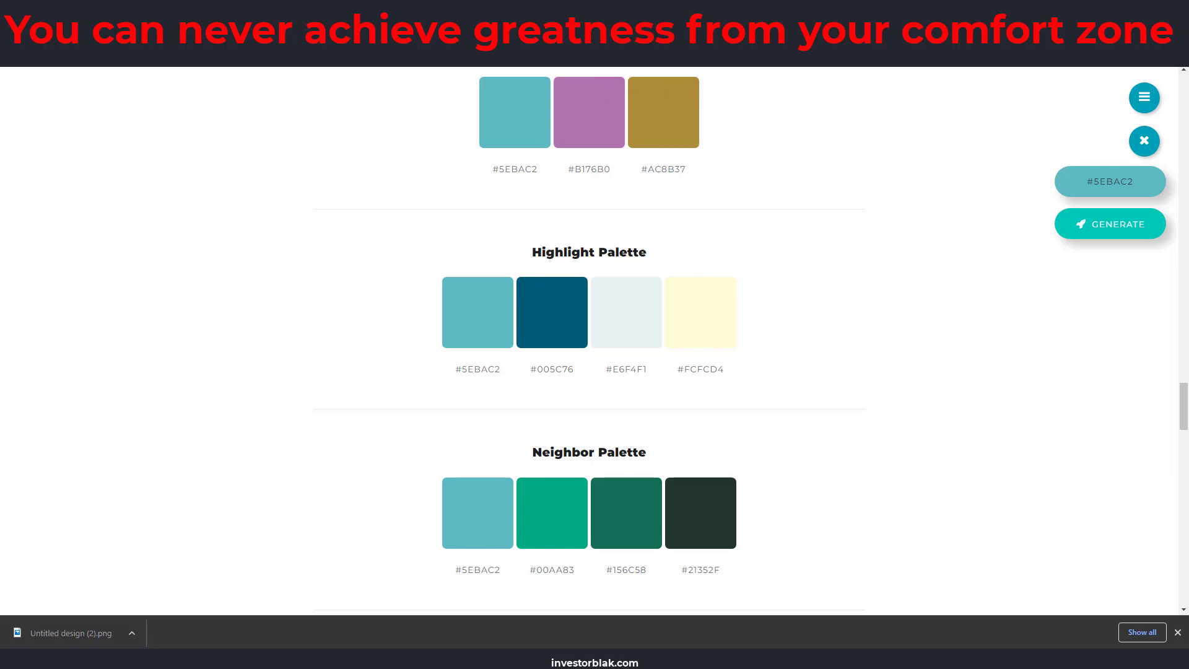
pyautogui.hotkey('ctrl', 'Tab')
# Upload the Untitled design (2) PNG from Downloads to the online image editor
pyautogui.scroll(-3, 626, 302)
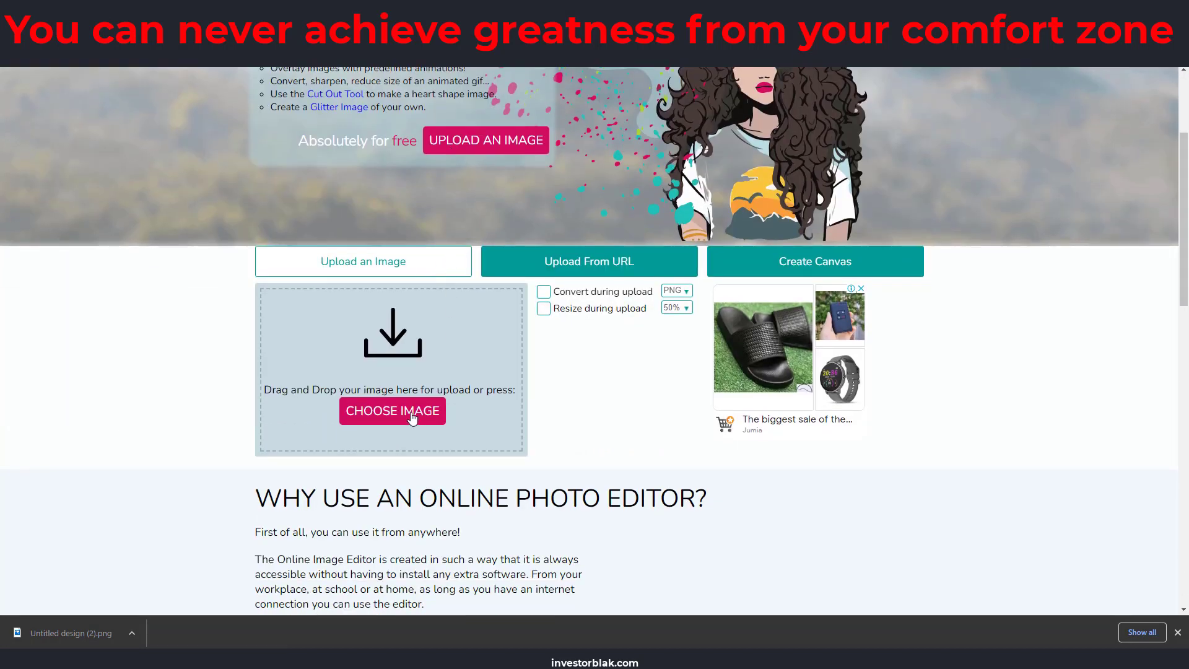
pyautogui.click(412, 419)
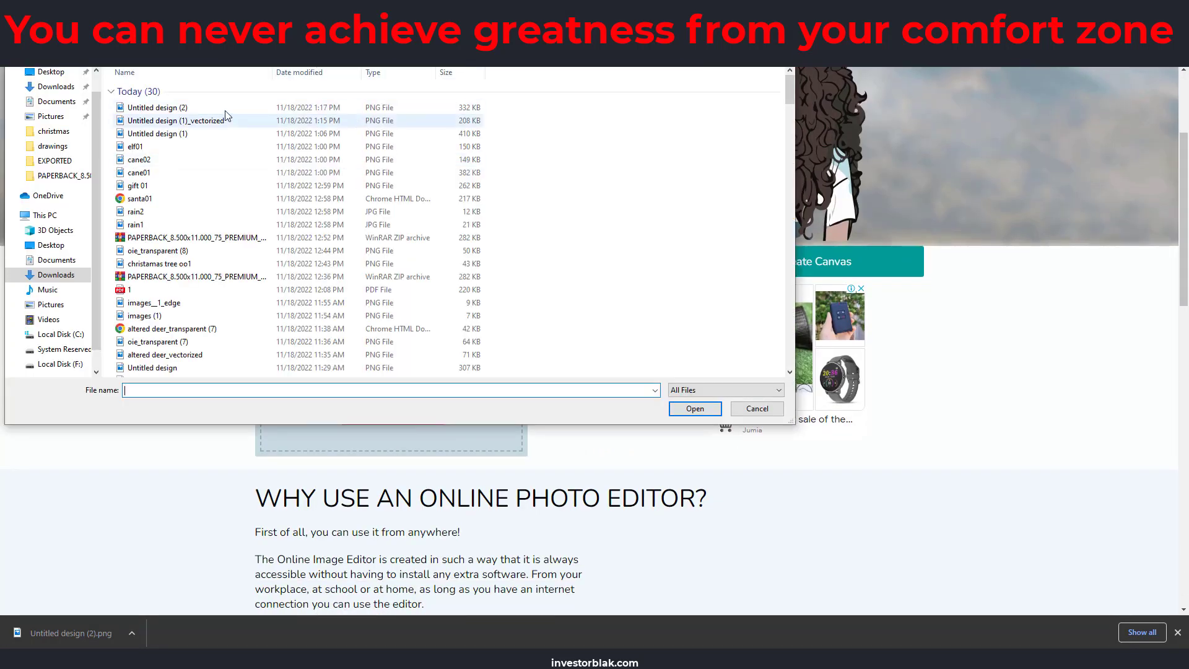
pyautogui.click(225, 110)
pyautogui.click(712, 408)
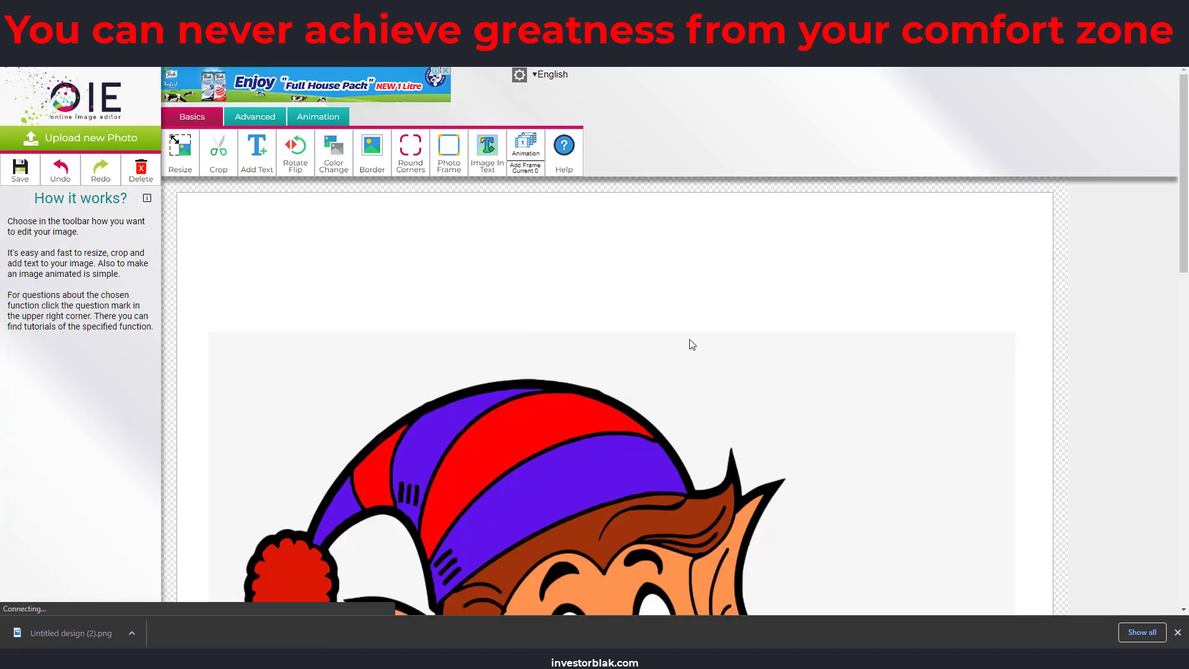
# Make the background around the elf transparent using the Transparency tool with a fuzz factor of 11%
pyautogui.scroll(-12, 681, 404)
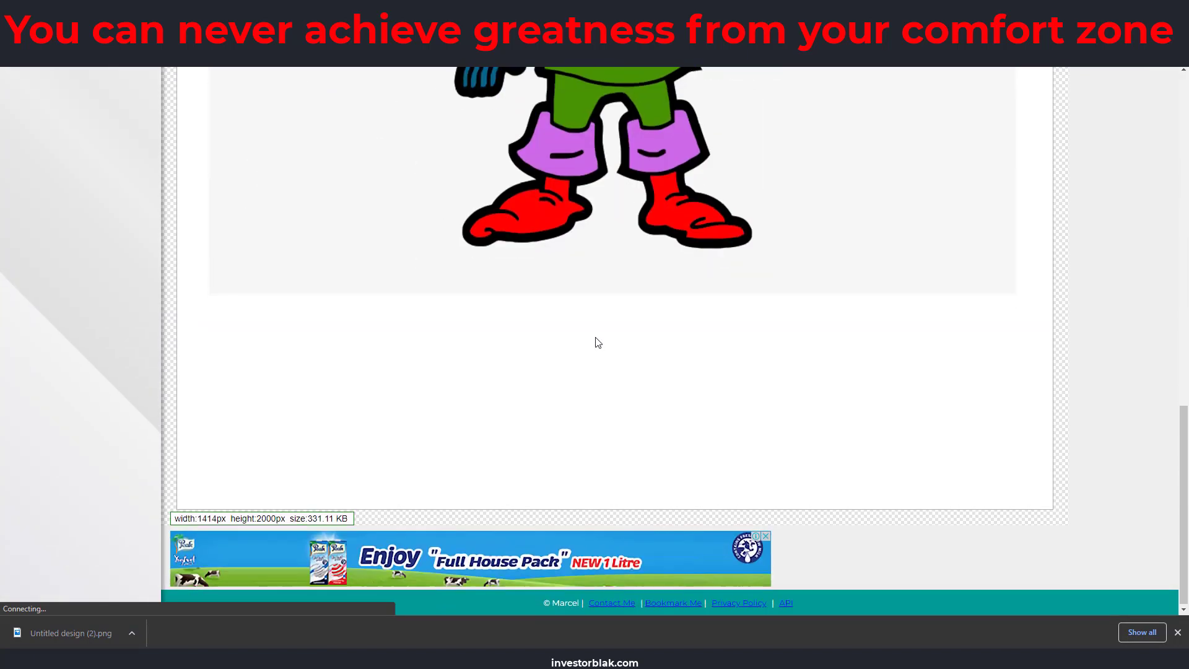
pyautogui.scroll(7, 597, 339)
pyautogui.scroll(5, 598, 342)
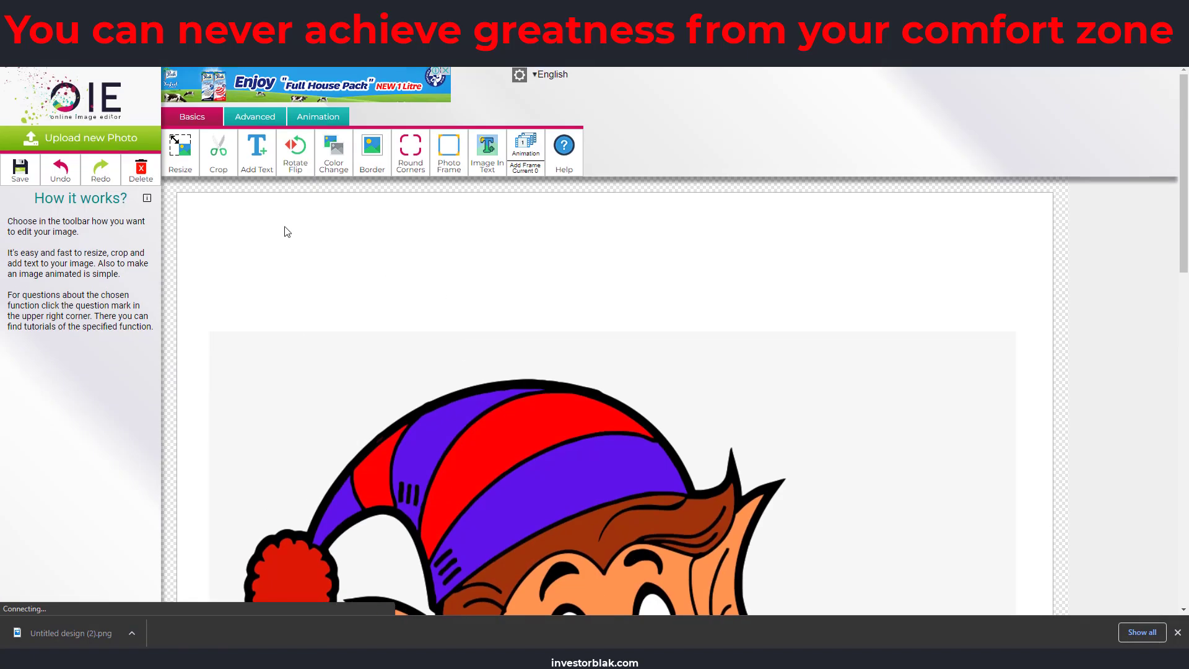
pyautogui.click(250, 118)
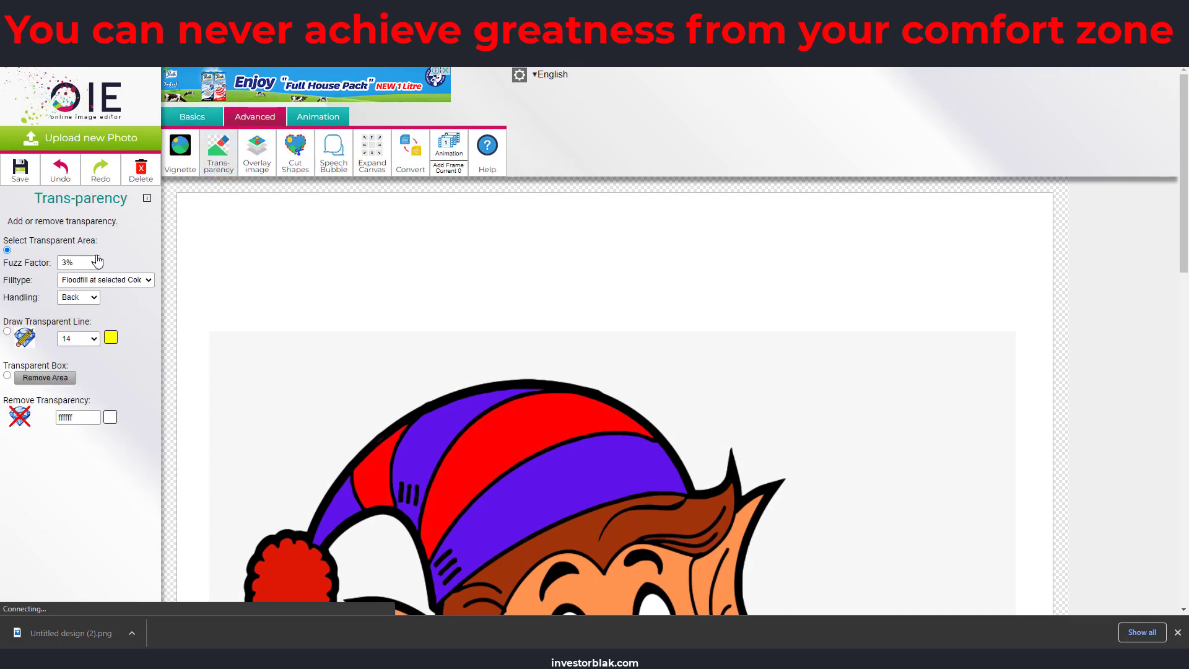
pyautogui.click(91, 263)
pyautogui.click(71, 322)
pyautogui.click(383, 367)
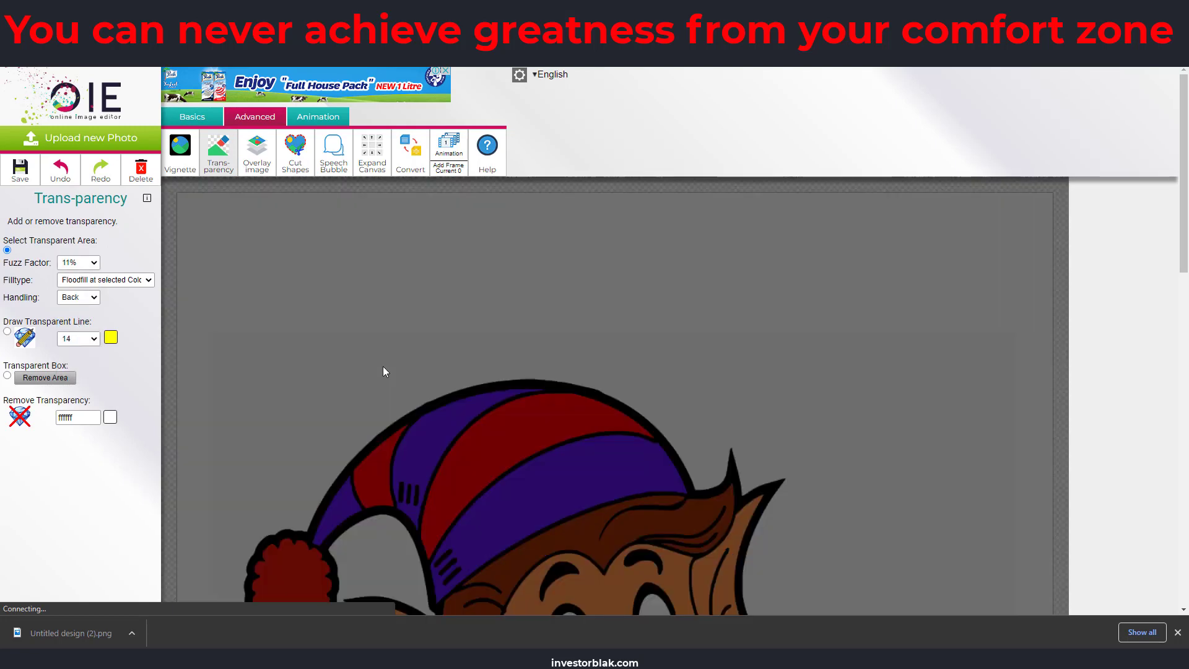
pyautogui.scroll(-13, 643, 327)
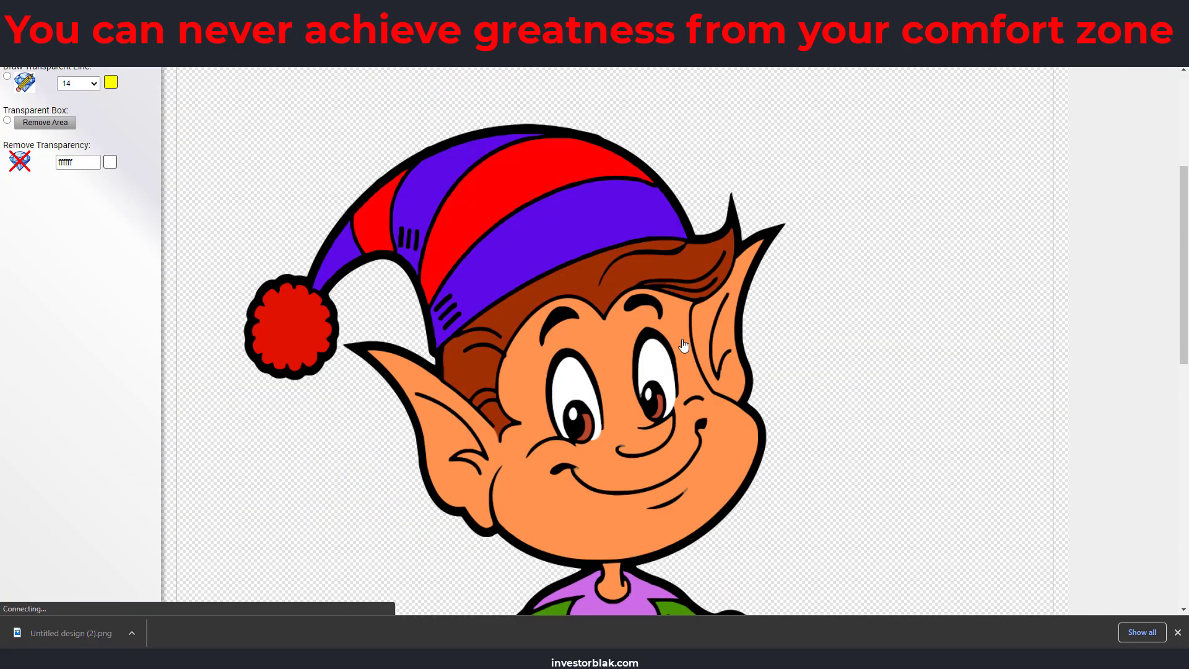
pyautogui.scroll(5, 684, 345)
pyautogui.scroll(8, 684, 344)
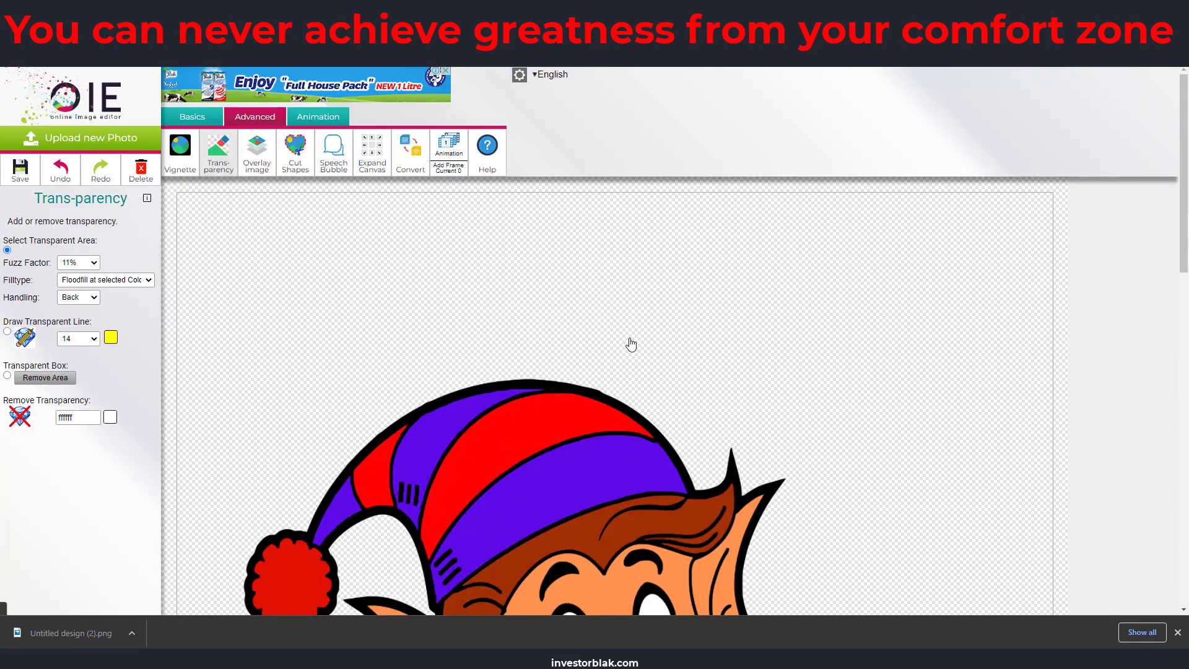
# Save the transparent elf image to the computer and open the downloaded file to check the cutout
pyautogui.click(19, 171)
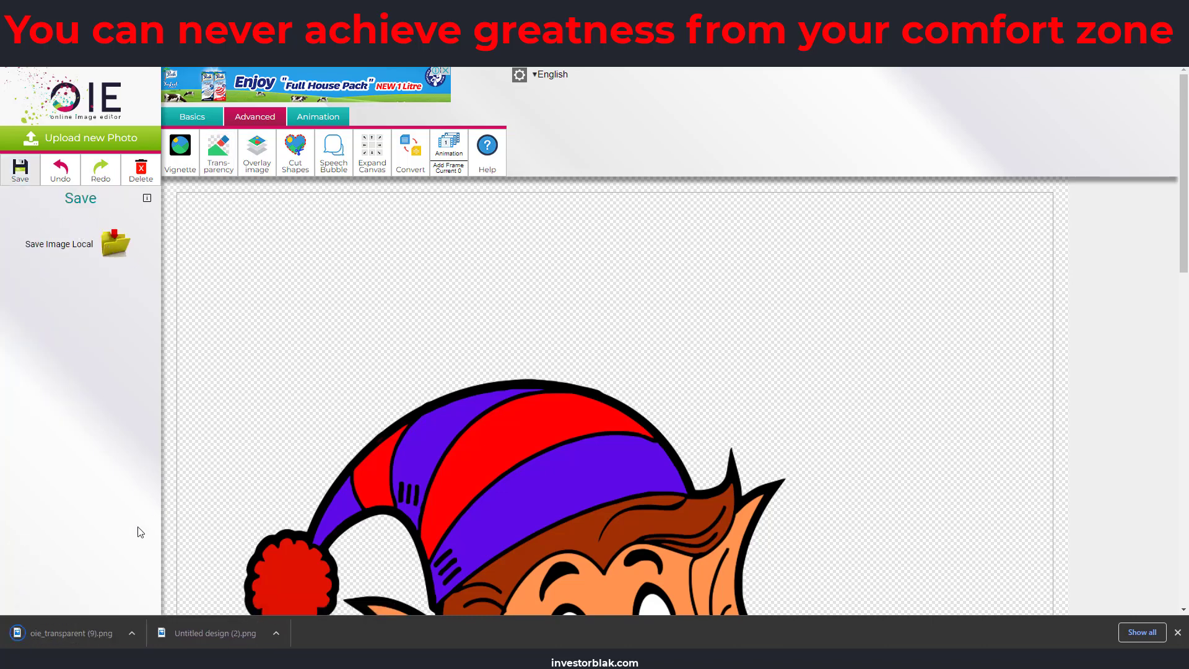
pyautogui.click(94, 636)
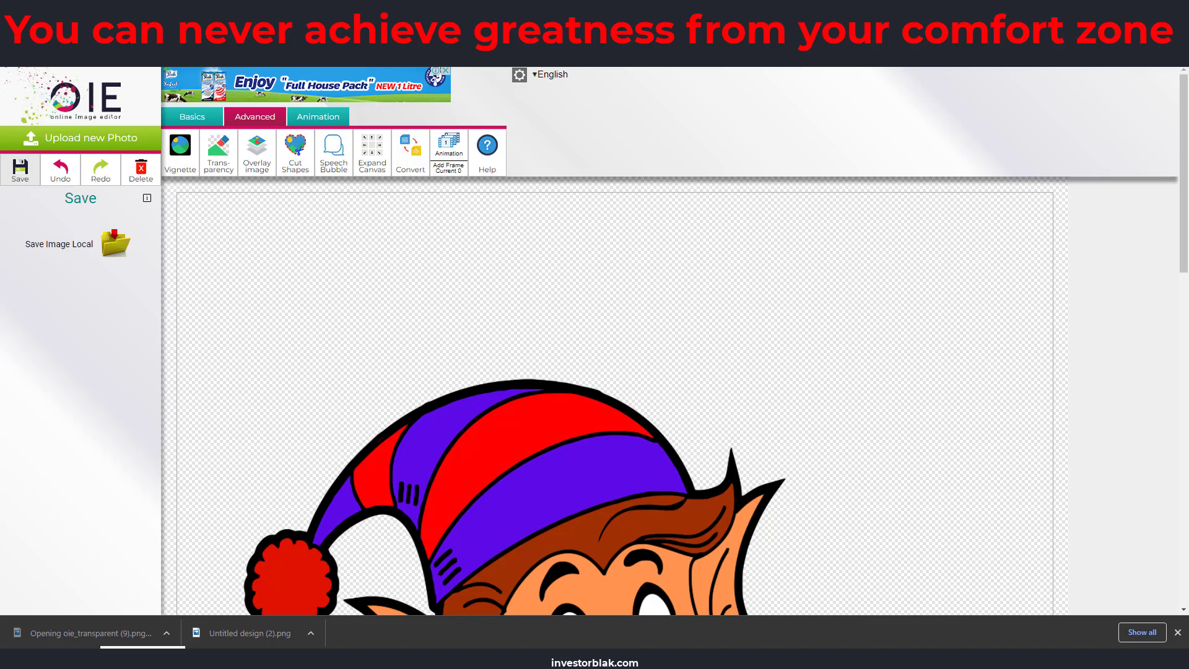
pyautogui.click(105, 622)
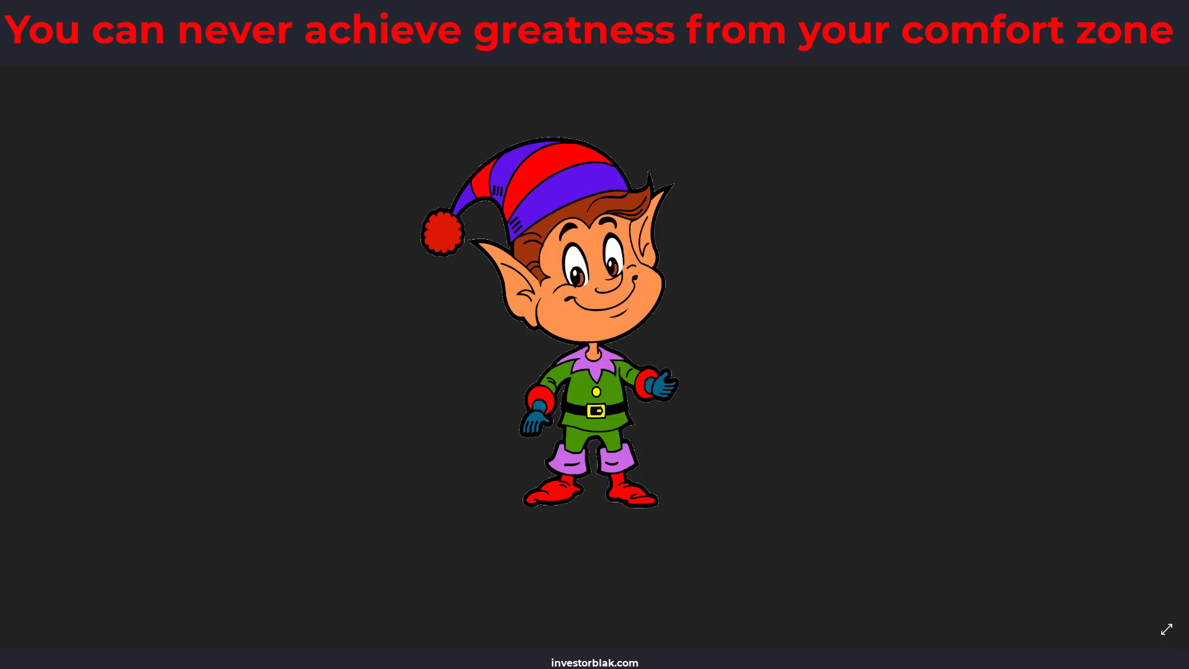
pyautogui.hotkey('alt', 'Tab')
pyautogui.scroll(-3, 576, 392)
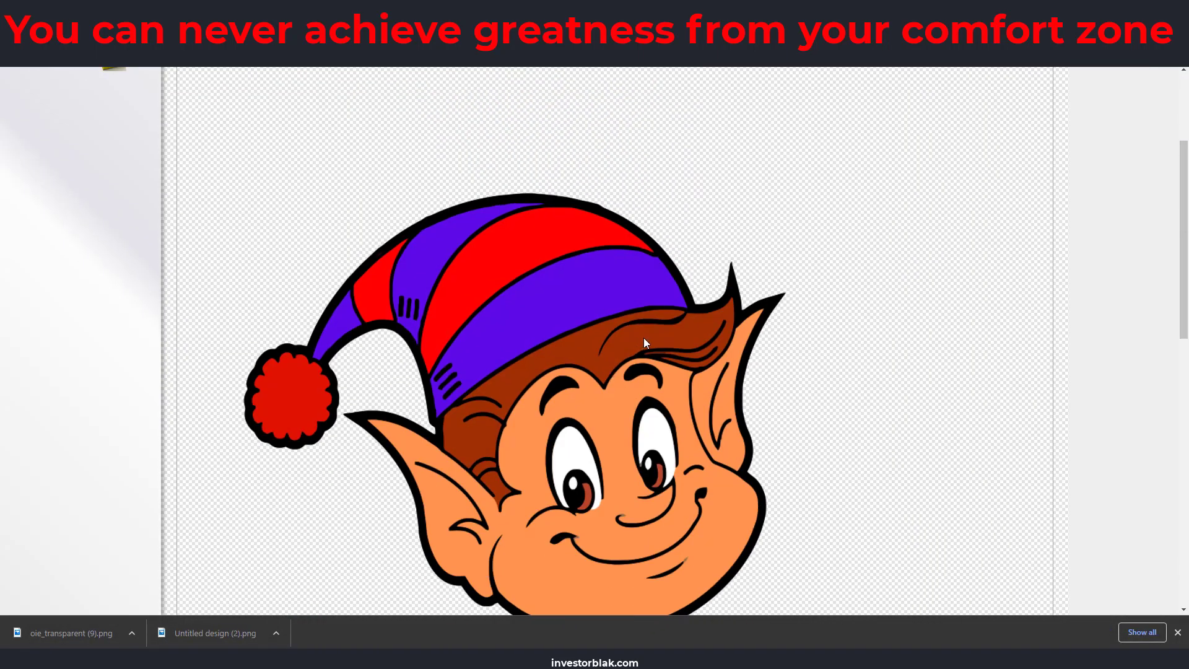
pyautogui.scroll(-3, 644, 337)
pyautogui.scroll(1, 644, 337)
pyautogui.scroll(-5, 622, 305)
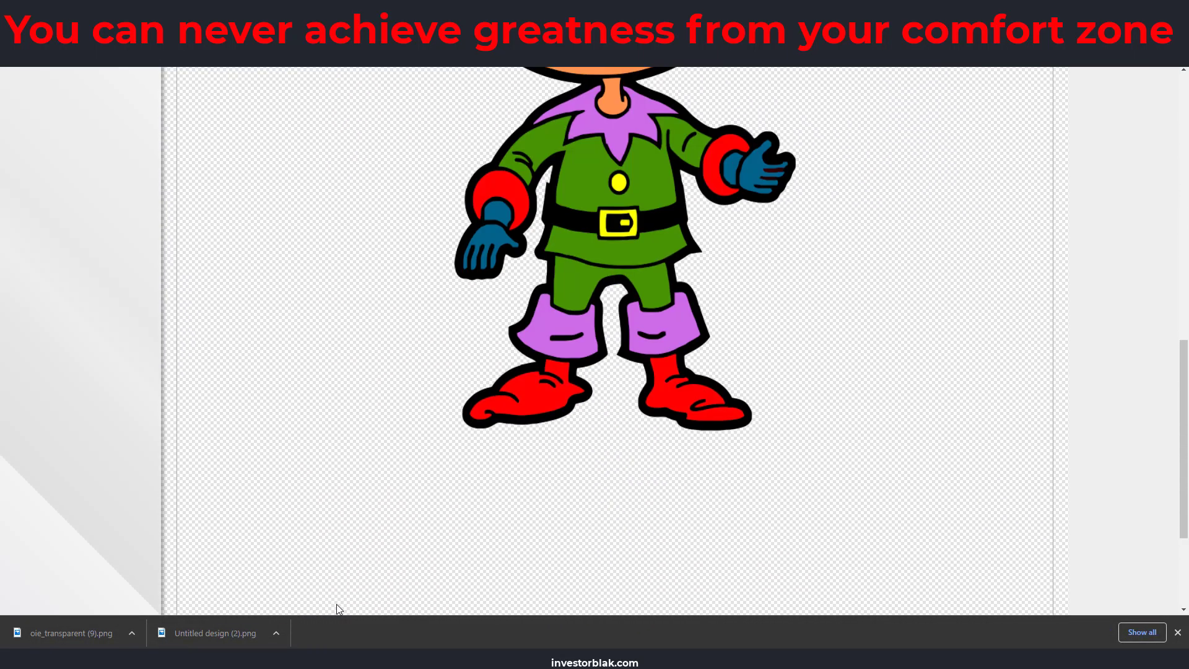
pyautogui.scroll(-1, 394, 598)
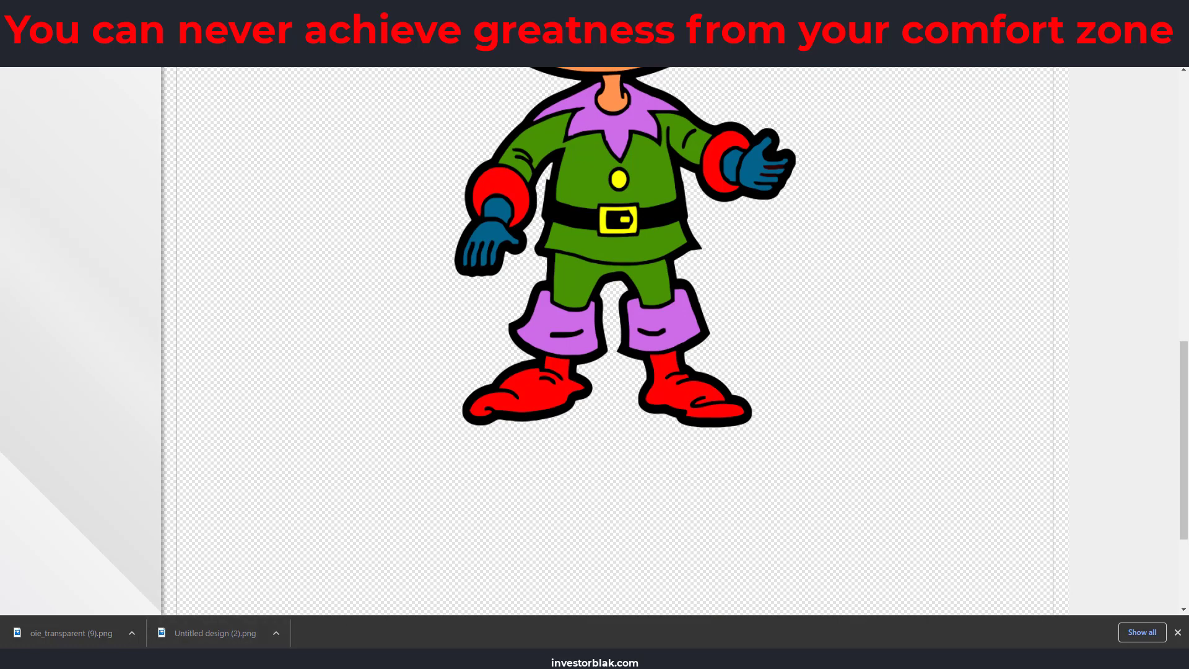
# Show oie_transparent (9).png in the Downloads folder and load it into Vector Magic
pyautogui.hotkey('alt', 'Tab')
pyautogui.moveTo(703, 123); pyautogui.dragTo(934, 127)
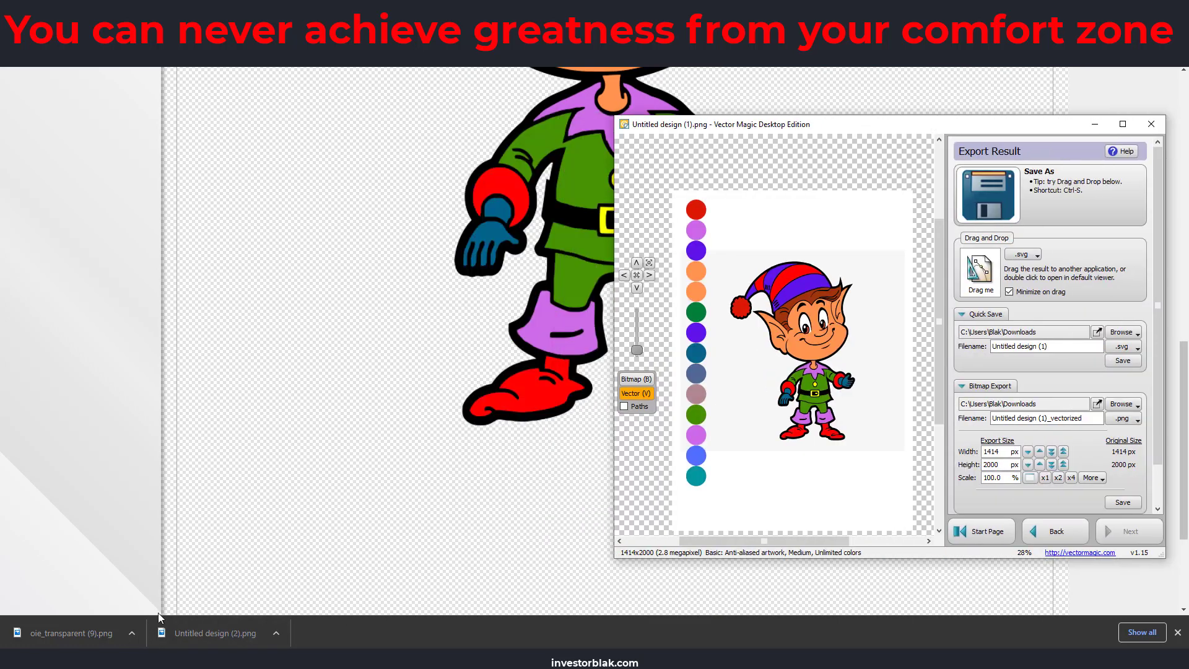
pyautogui.click(132, 632)
pyautogui.click(150, 591)
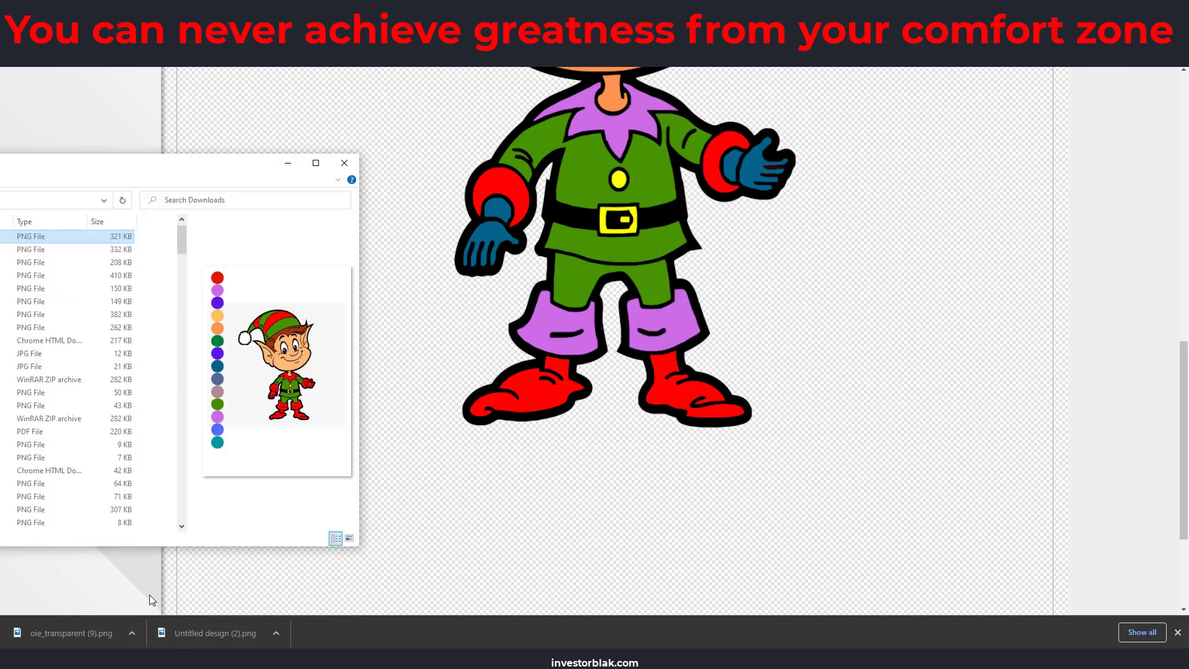
pyautogui.moveTo(132, 172); pyautogui.dragTo(292, 145)
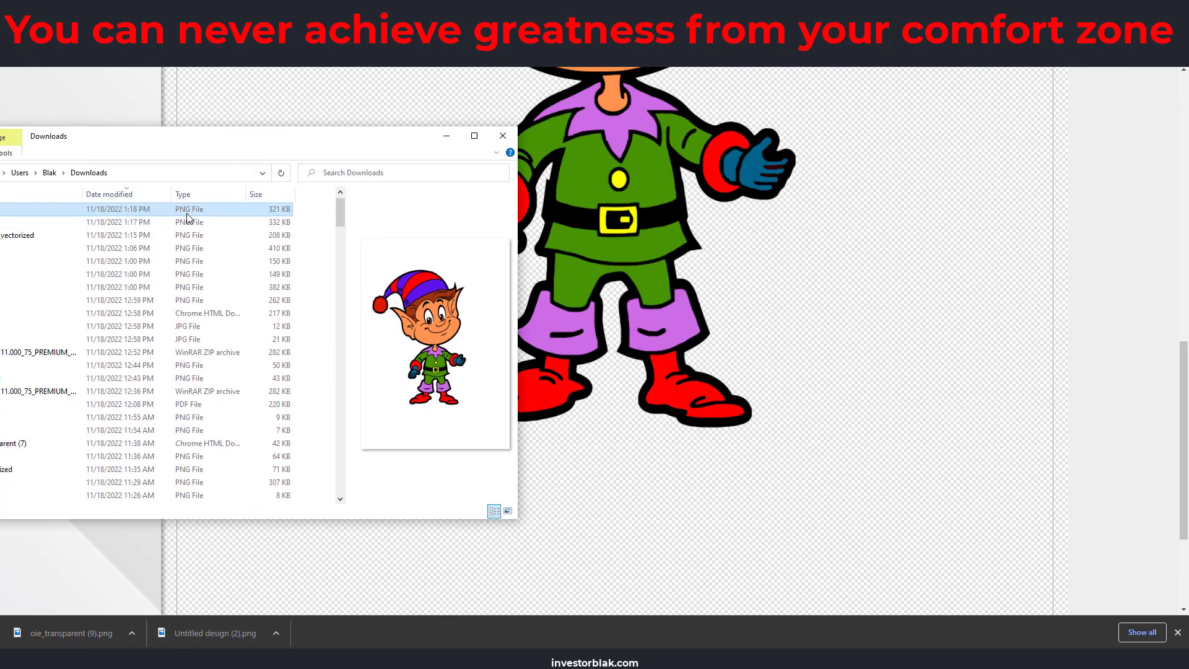
pyautogui.hotkey('alt', 'Tab')
pyautogui.moveTo(248, 210); pyautogui.dragTo(732, 305)
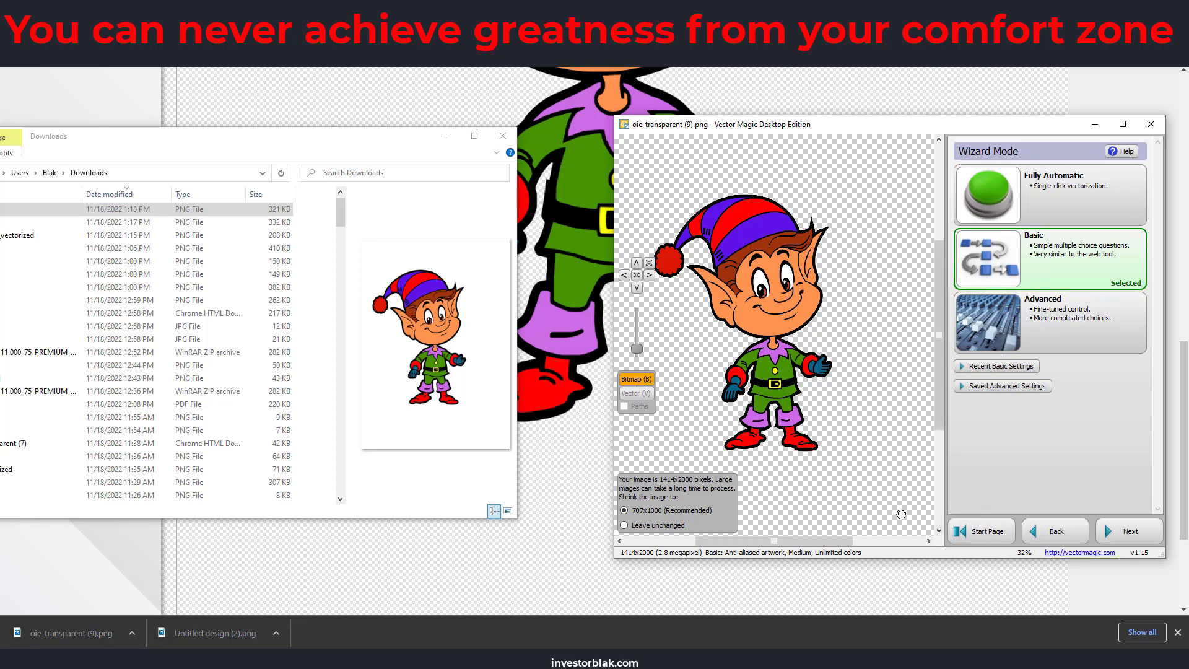
# Vectorize the elf image in Fully Automatic mode and remove the white background shape from the result
pyautogui.click(1046, 199)
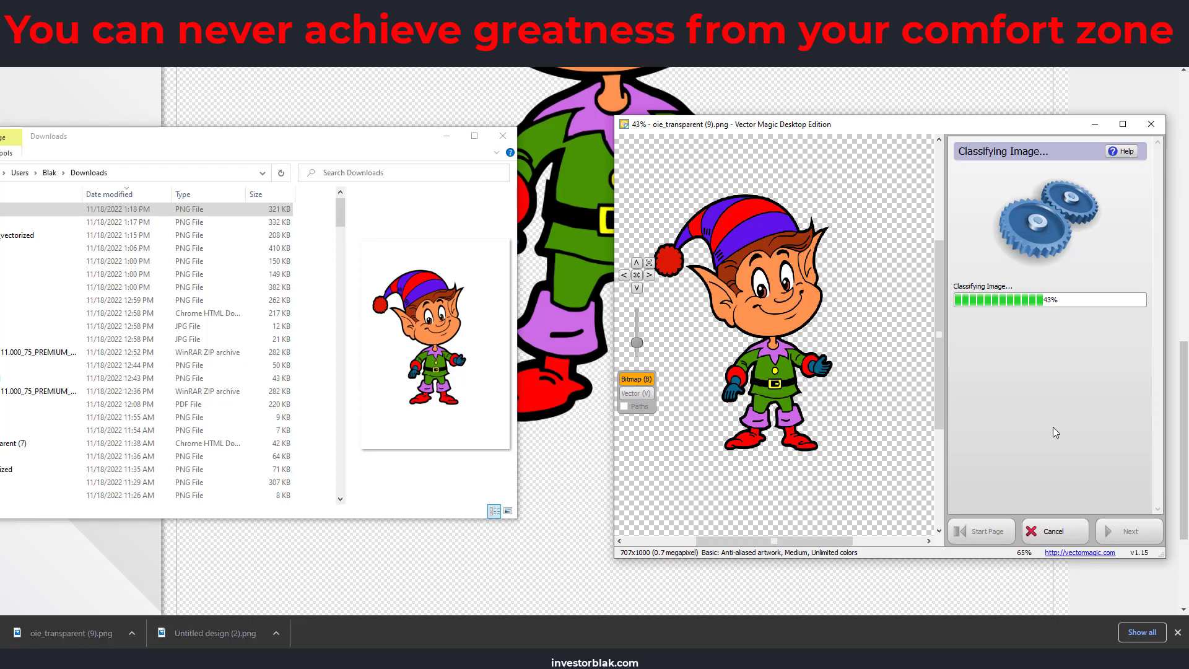
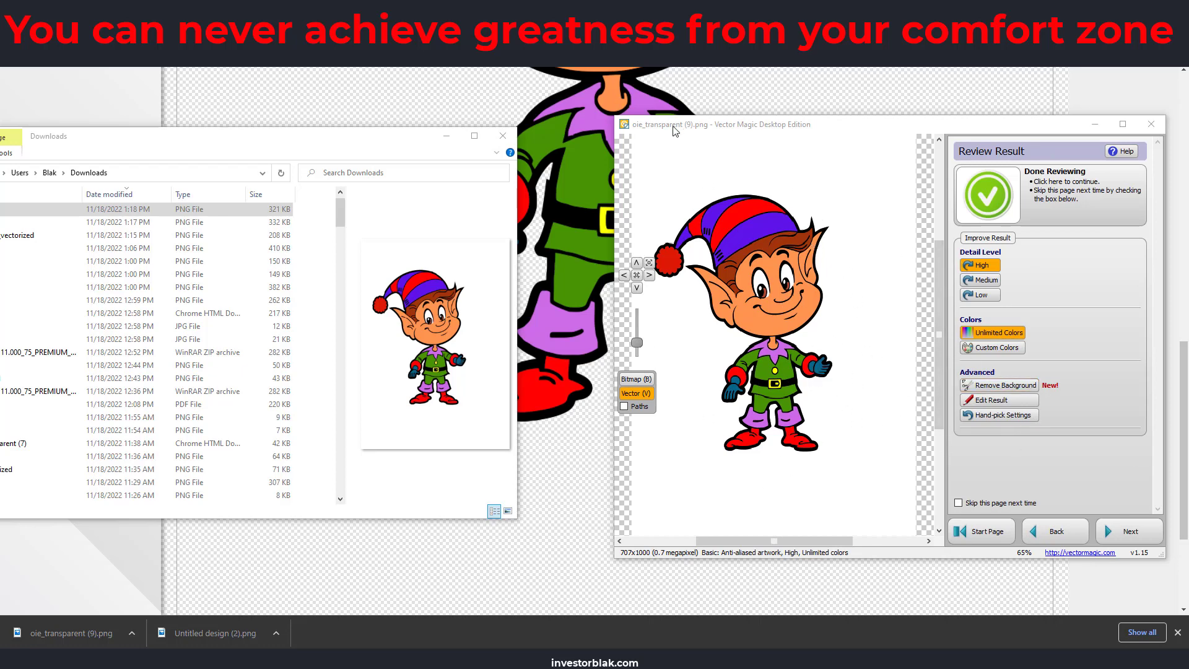
pyautogui.click(993, 387)
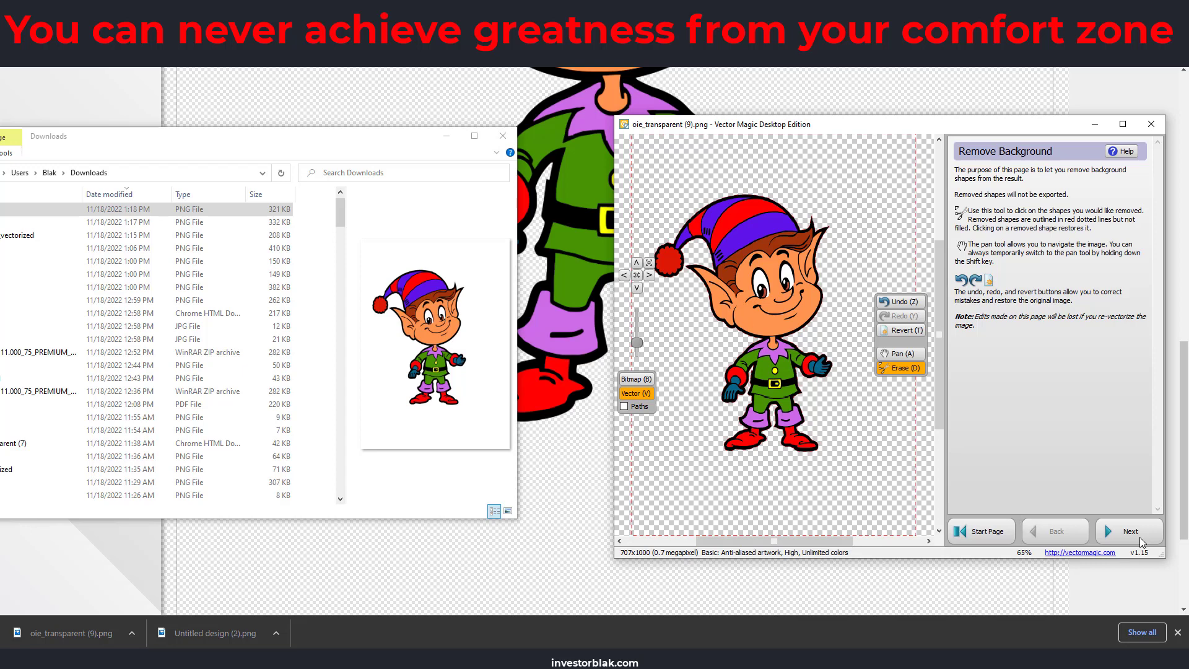
pyautogui.click(1134, 533)
pyautogui.click(1131, 533)
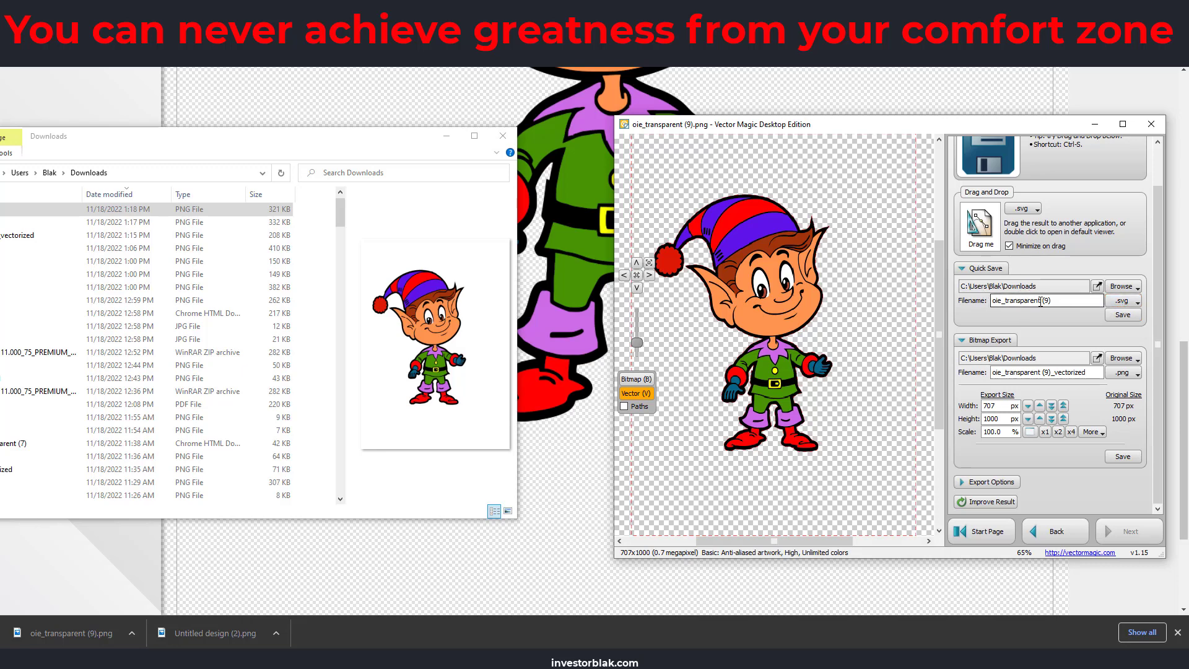
# Save the vector result to Downloads as an SVG file named elf altered
pyautogui.moveTo(1053, 300); pyautogui.dragTo(991, 302)
pyautogui.write('elf')
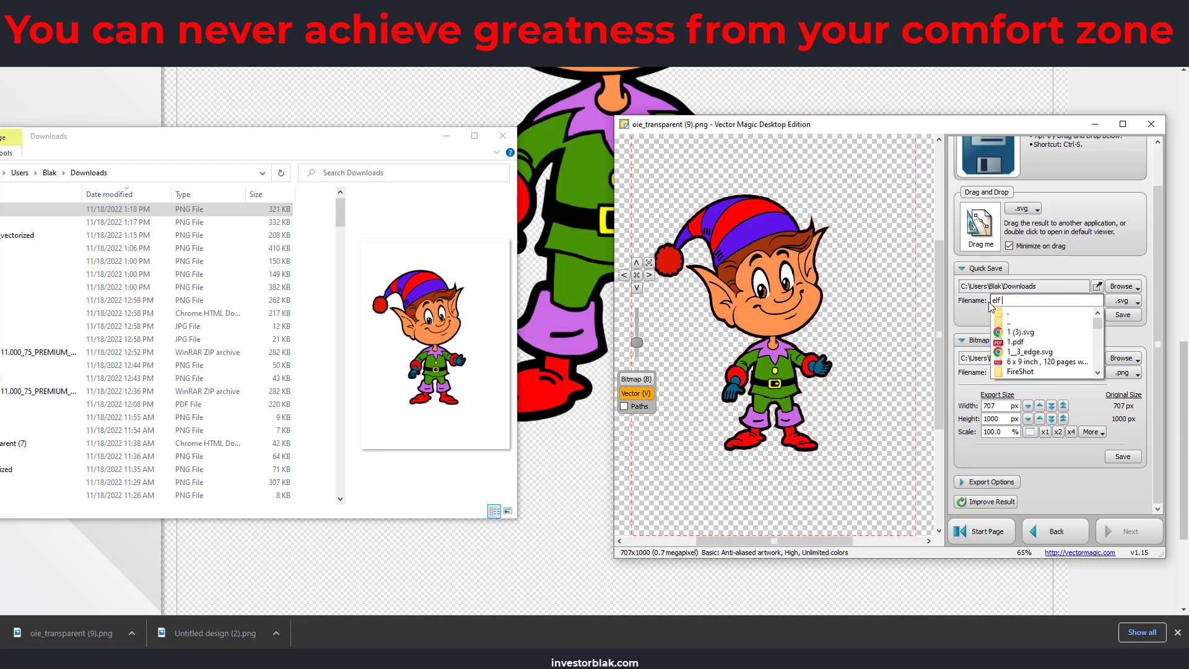
pyautogui.write(' altered')
pyautogui.click(1127, 319)
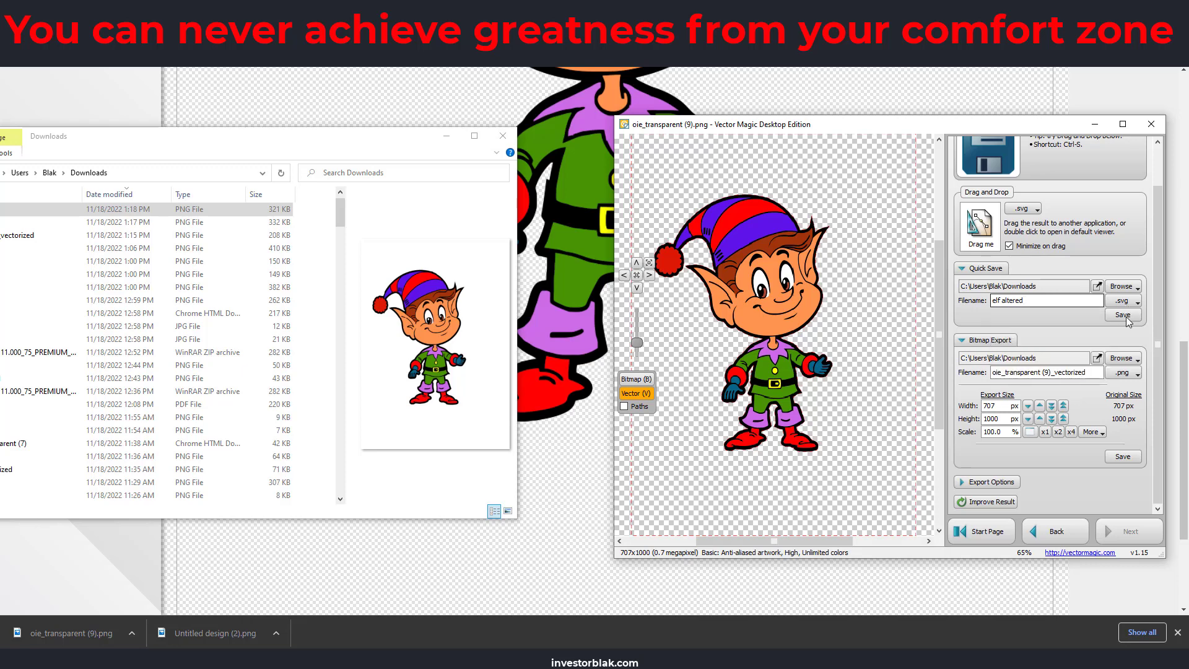
pyautogui.click(1126, 315)
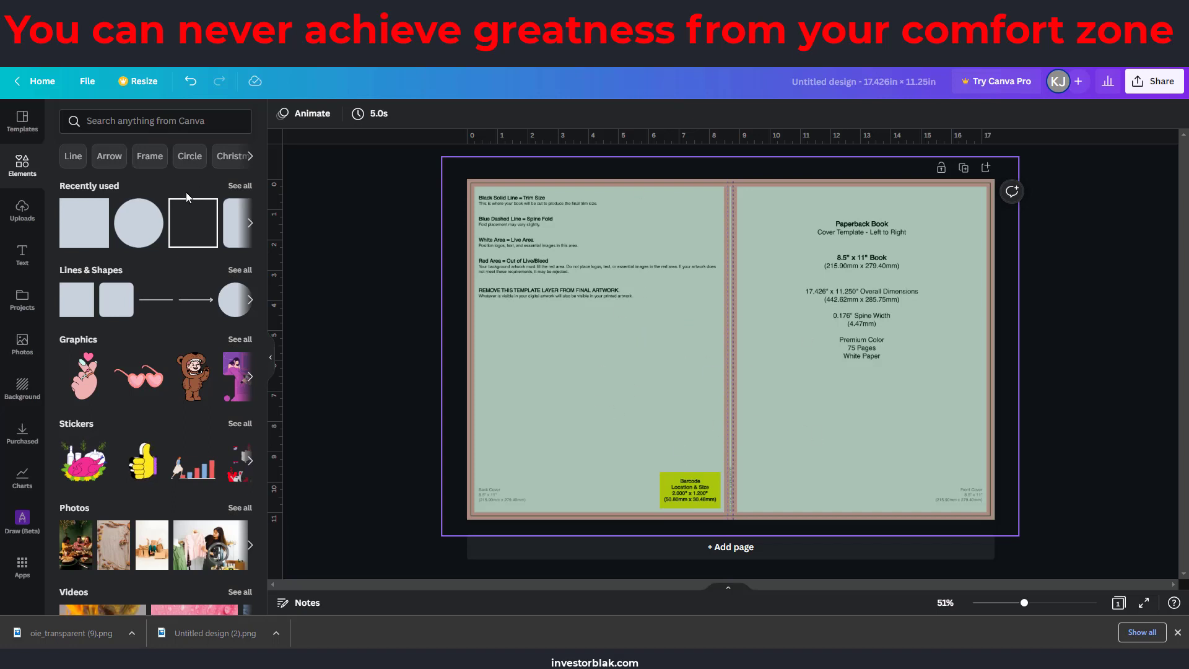
# Upload the elf altered file from the Downloads folder to the design's image uploads
pyautogui.click(22, 210)
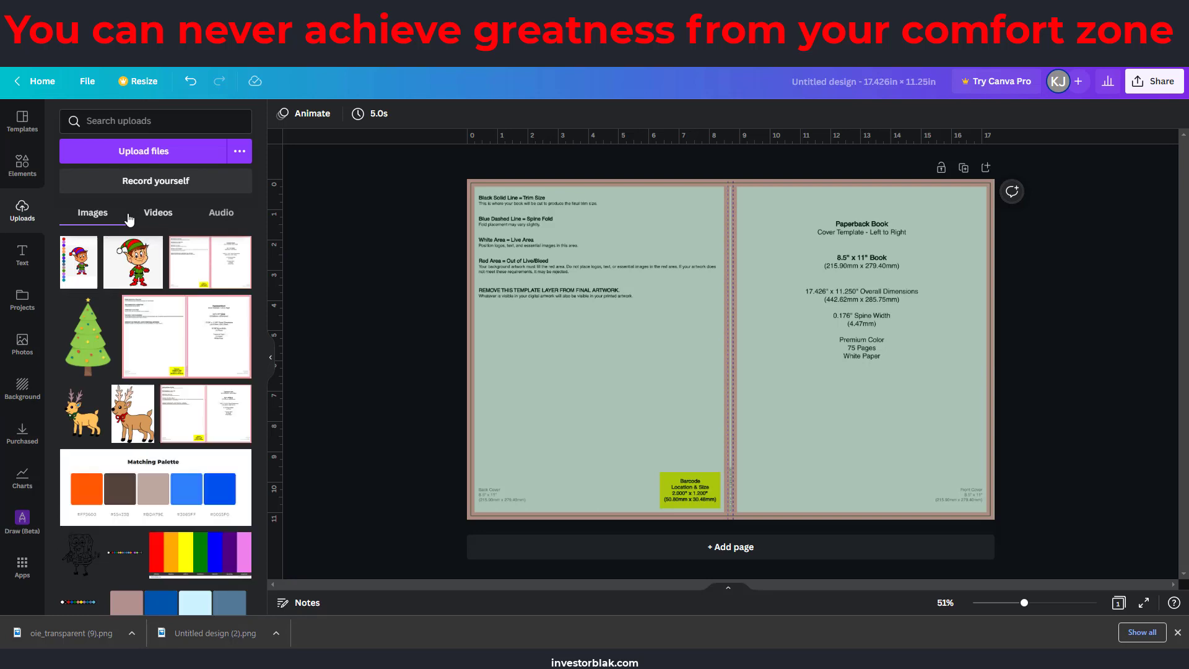
pyautogui.click(157, 154)
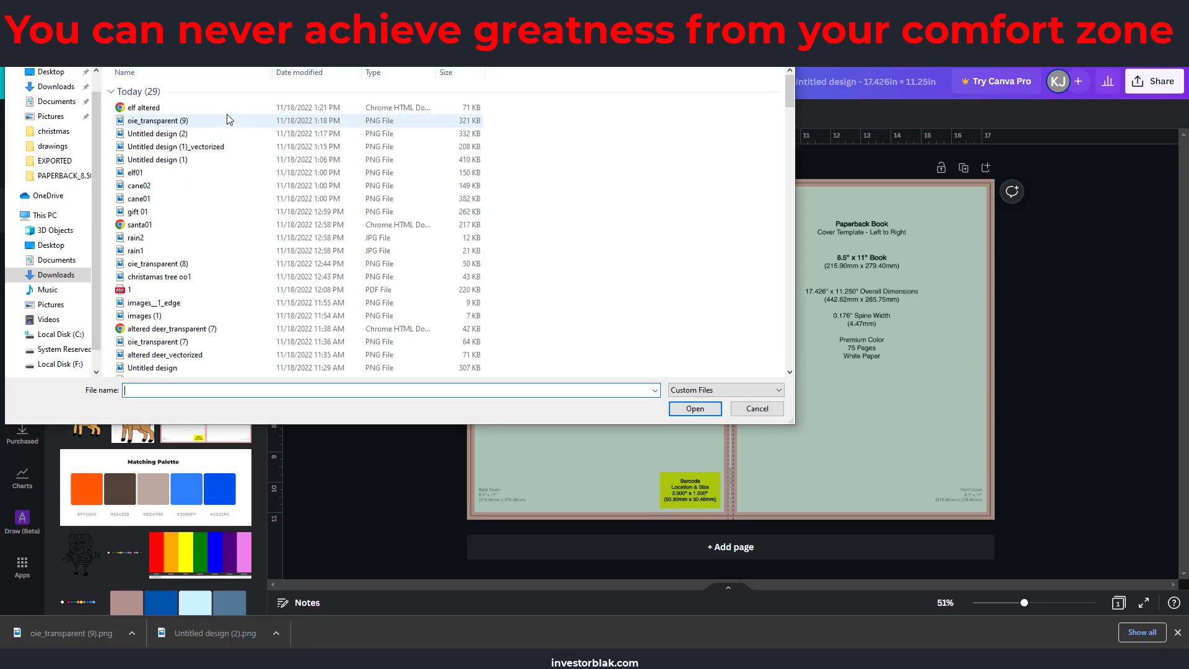
pyautogui.click(181, 110)
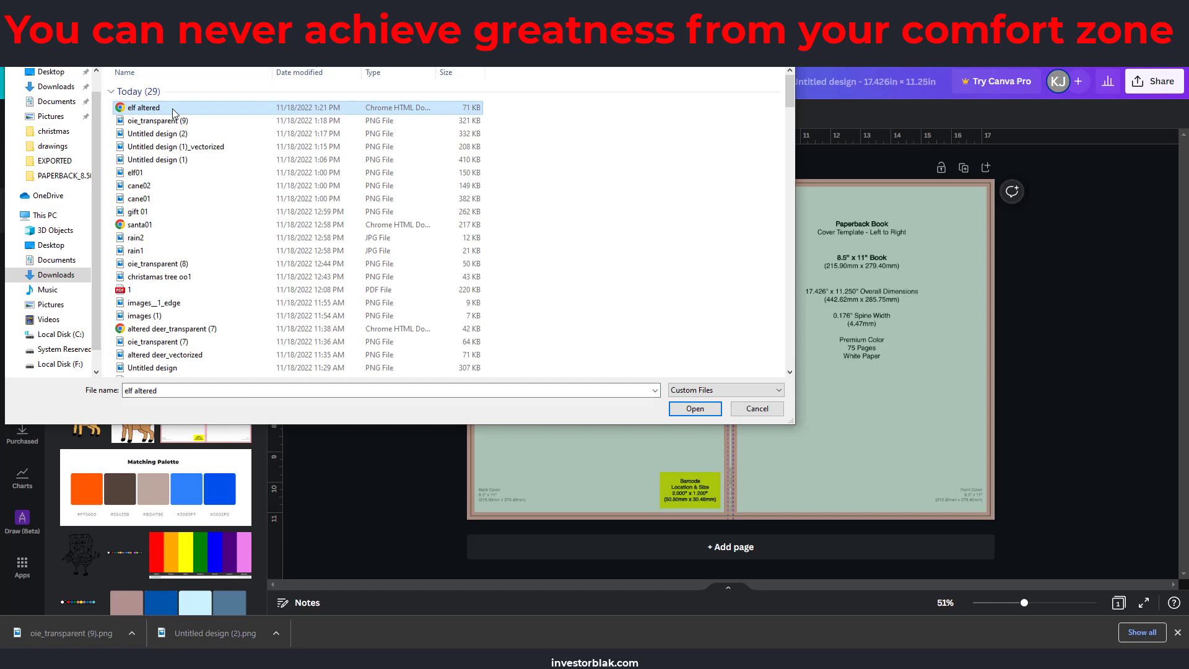
pyautogui.click(700, 410)
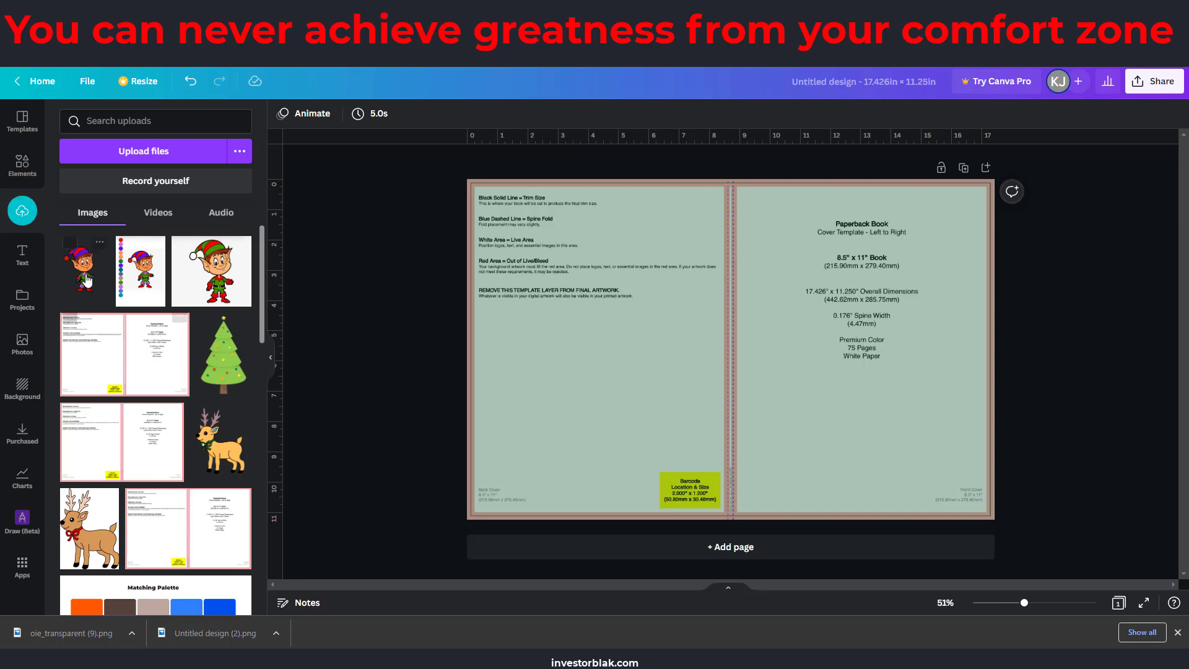
# Add the uploaded elf to the design, enlarge it and place it beside the spine on the front cover
pyautogui.click(87, 281)
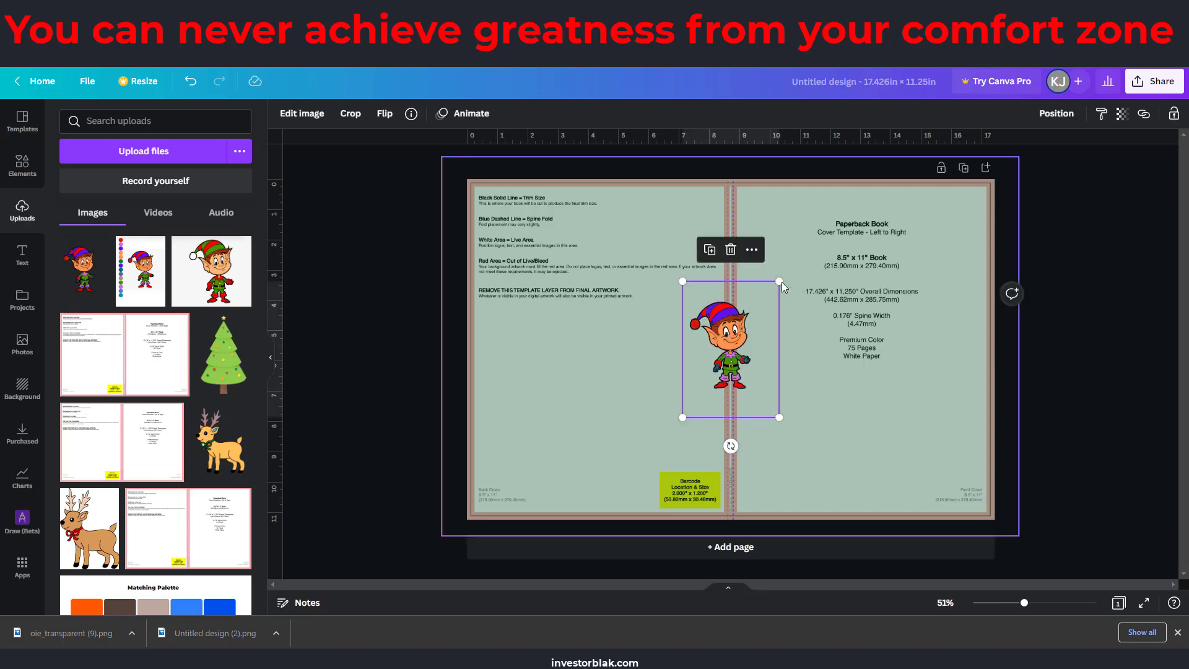
pyautogui.moveTo(780, 281); pyautogui.dragTo(1178, 206)
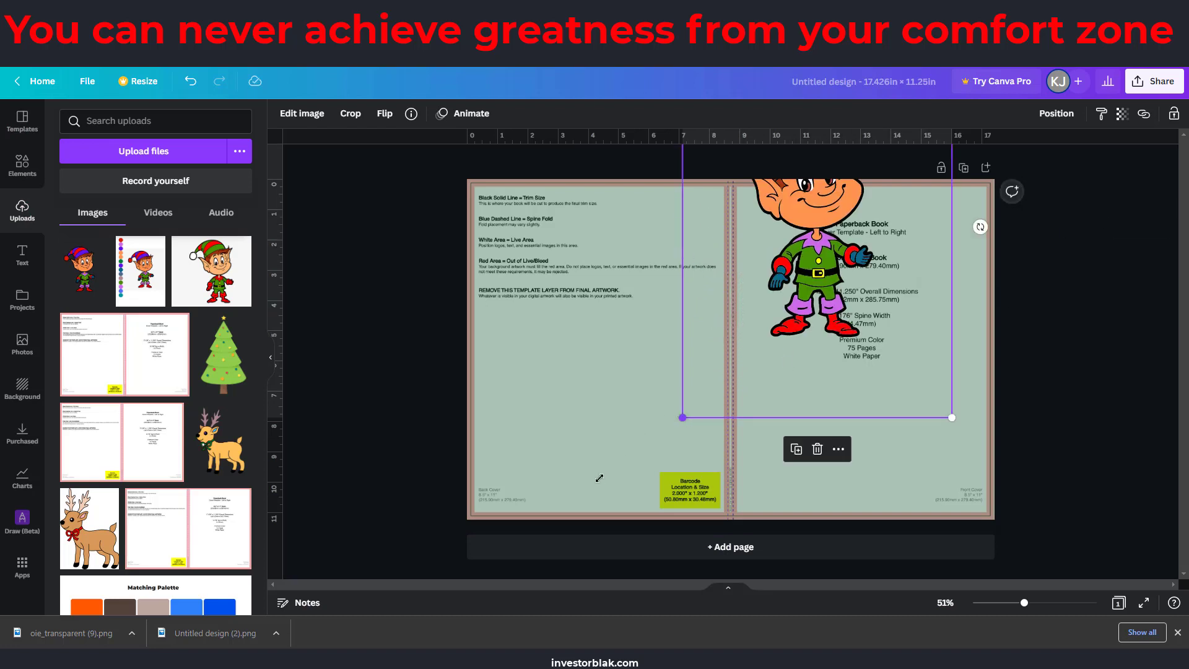
pyautogui.moveTo(683, 417); pyautogui.dragTo(611, 519)
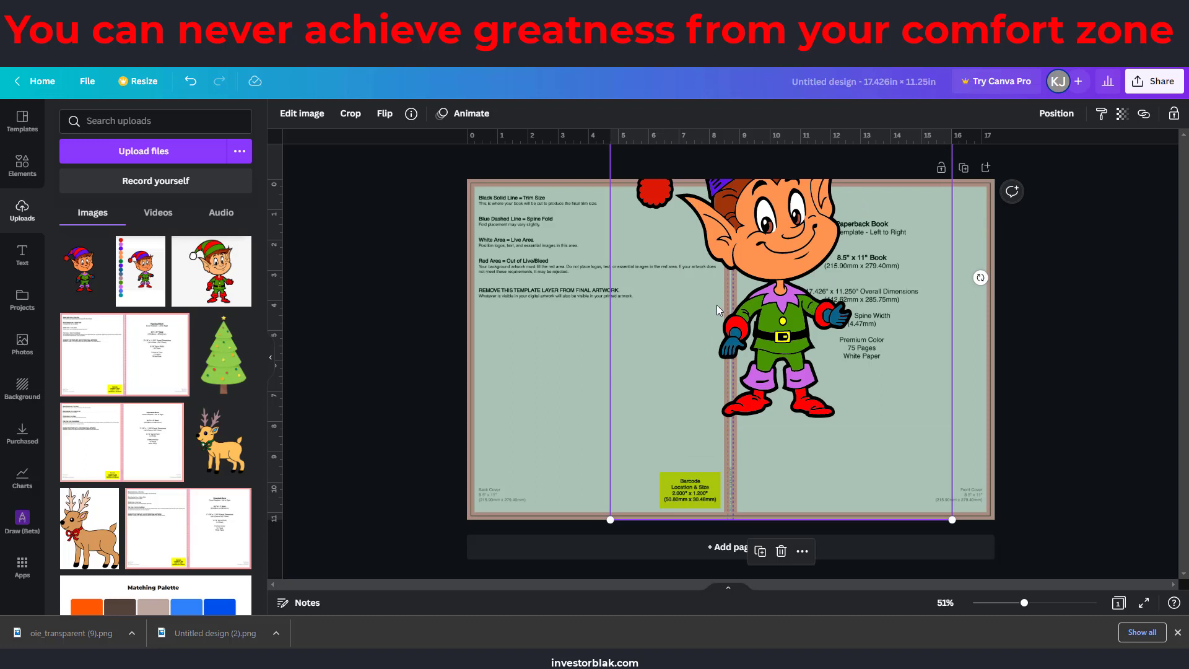
pyautogui.moveTo(610, 521); pyautogui.dragTo(925, 358)
pyautogui.moveTo(905, 239); pyautogui.dragTo(843, 469)
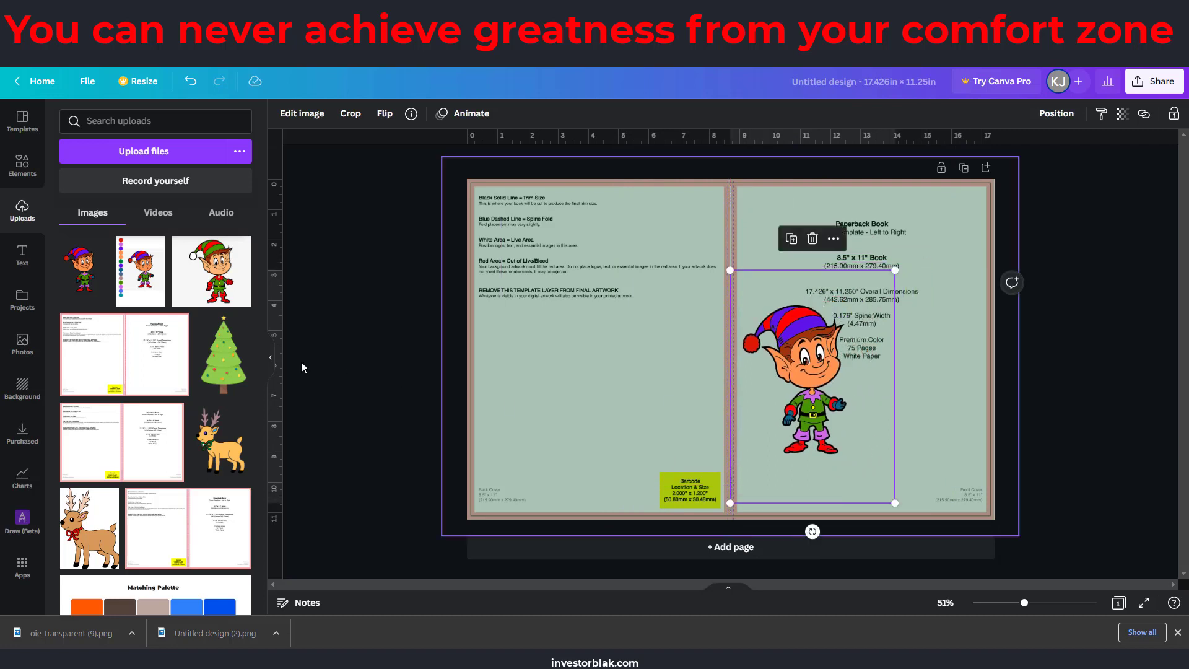
# Add the uploaded transparent reindeer and place it on the front cover, facing the elf
pyautogui.click(218, 443)
pyautogui.moveTo(752, 363); pyautogui.dragTo(908, 384)
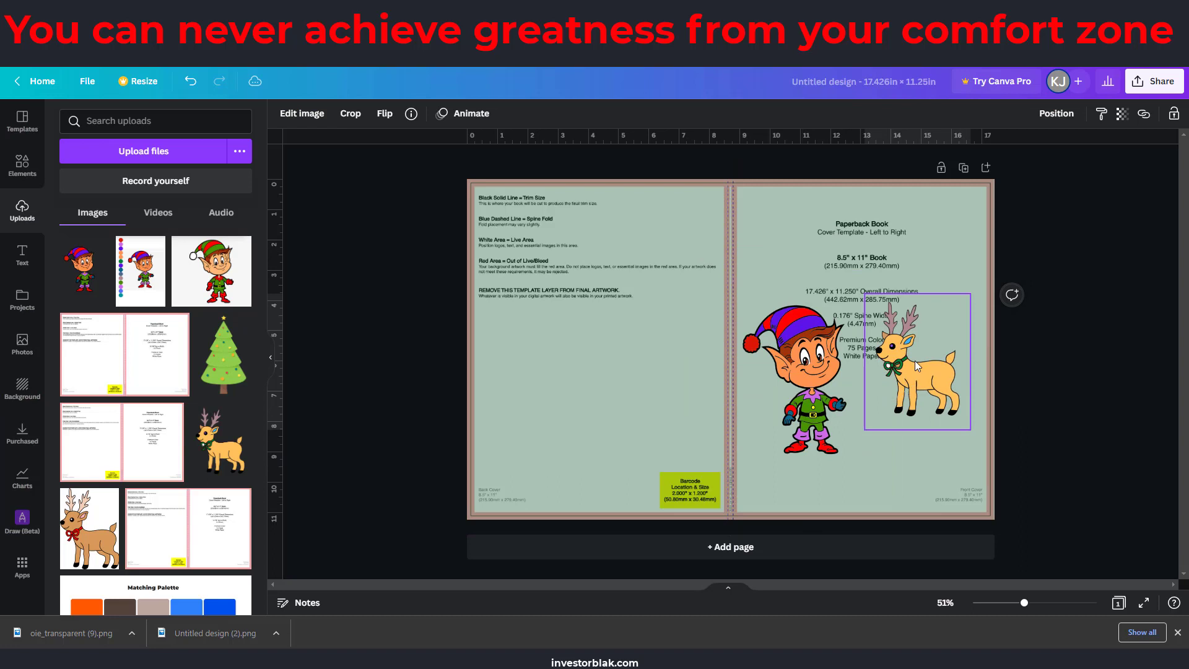
pyautogui.moveTo(915, 353); pyautogui.dragTo(917, 363)
pyautogui.moveTo(888, 403); pyautogui.dragTo(908, 352)
# Duplicate the reindeer, send the copy backward, and stagger the two so they overlap beside the elf
pyautogui.hotkey('ctrl', 'd')
pyautogui.click(1057, 113)
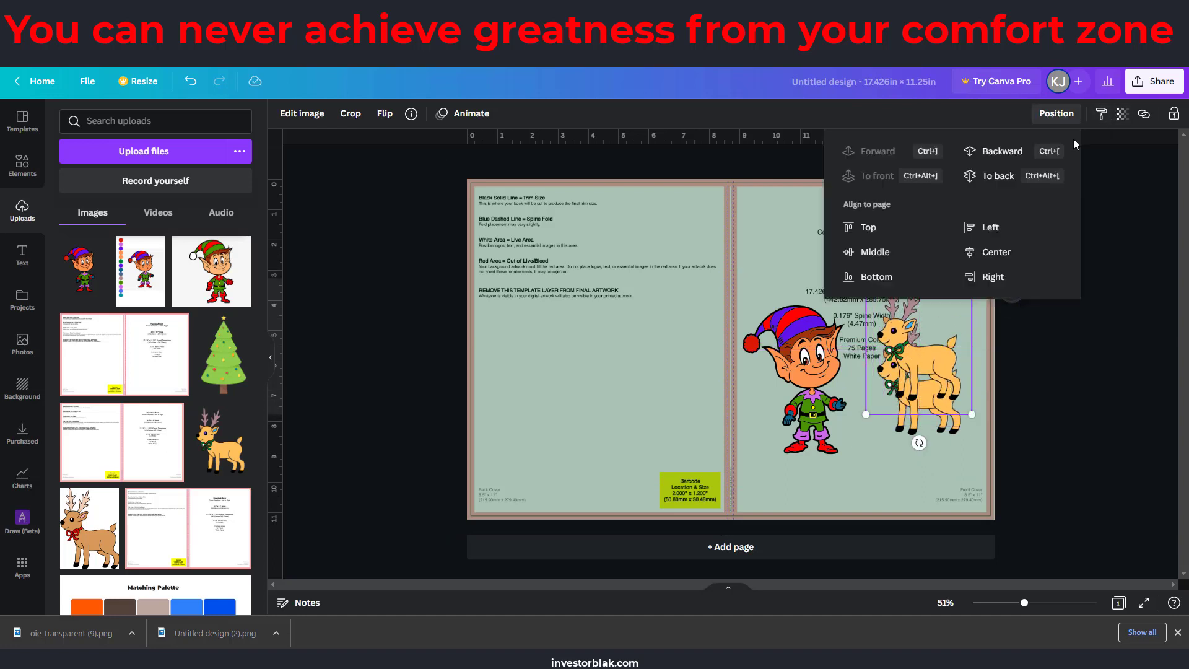
pyautogui.click(1007, 157)
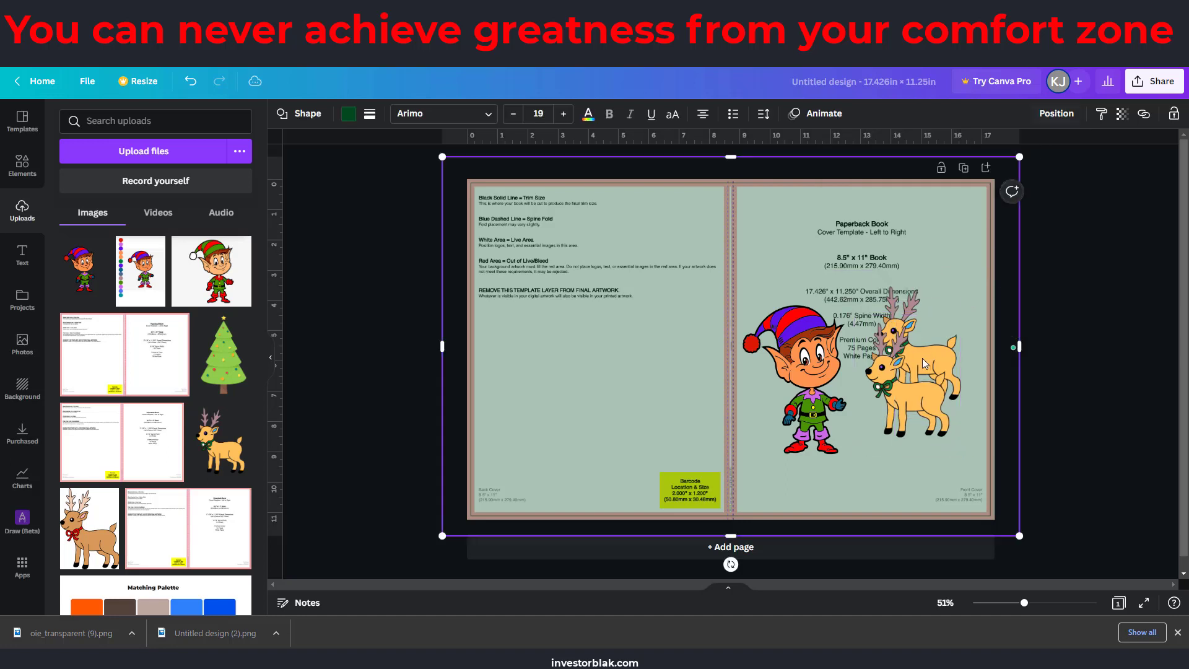
pyautogui.moveTo(923, 358); pyautogui.dragTo(934, 366)
pyautogui.click(835, 473)
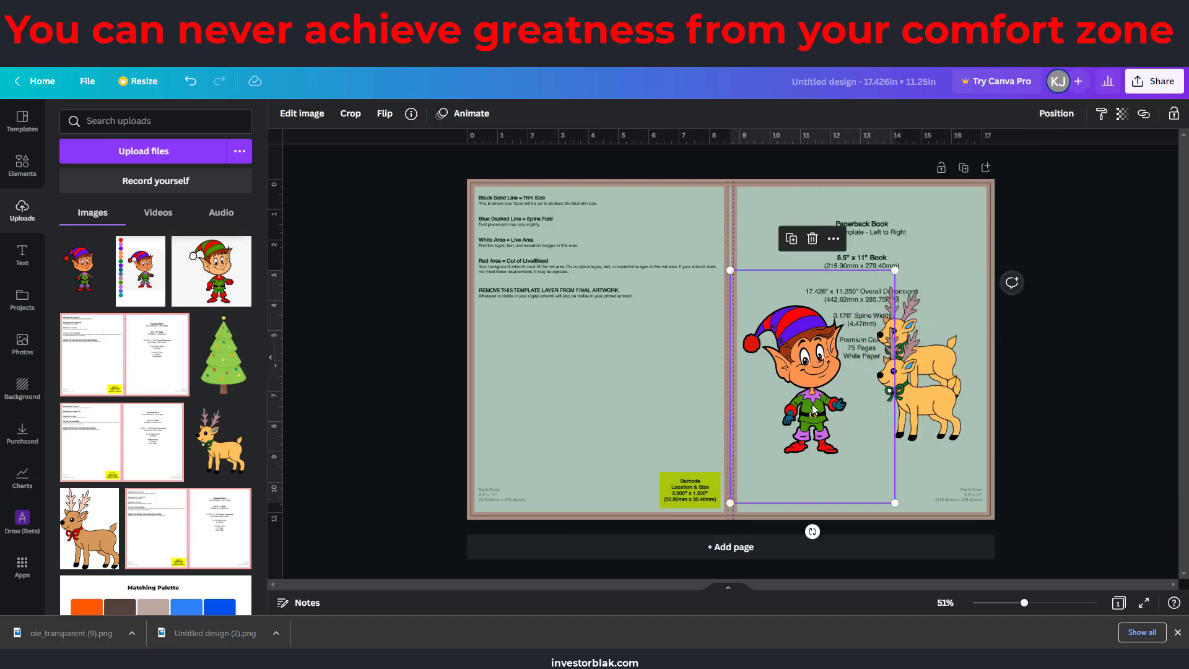
# Add the uploaded Christmas tree to the back cover and place it clear of the text column, just above the barcode area
pyautogui.click(216, 361)
pyautogui.moveTo(665, 352); pyautogui.dragTo(606, 371)
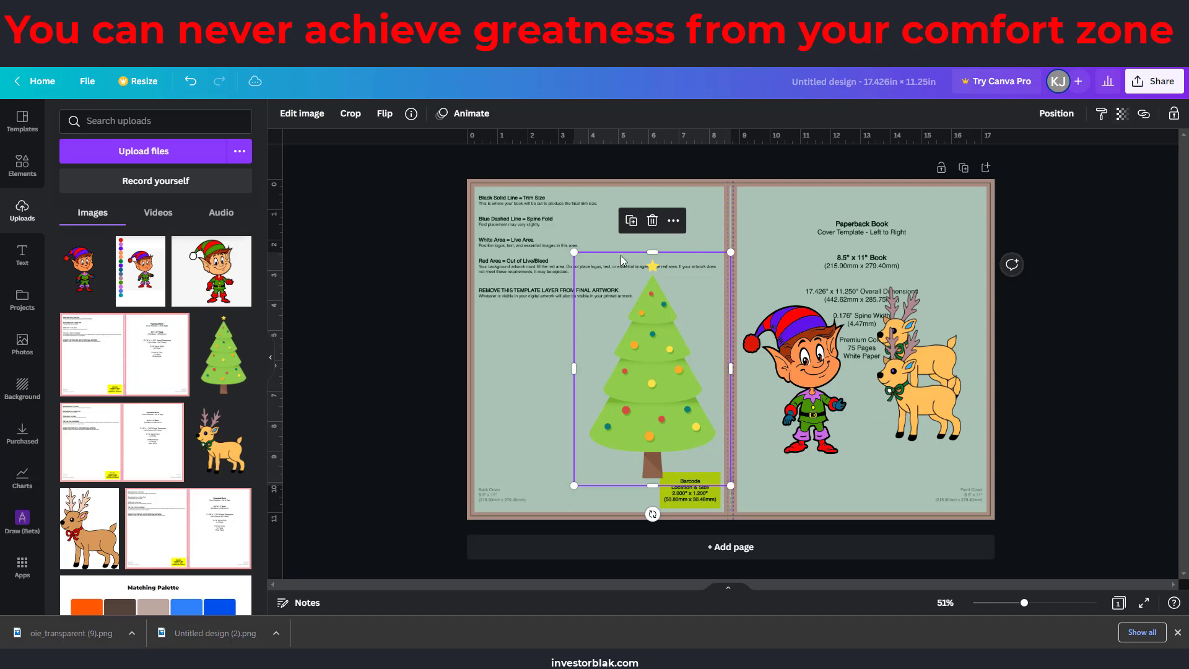
pyautogui.click(1032, 235)
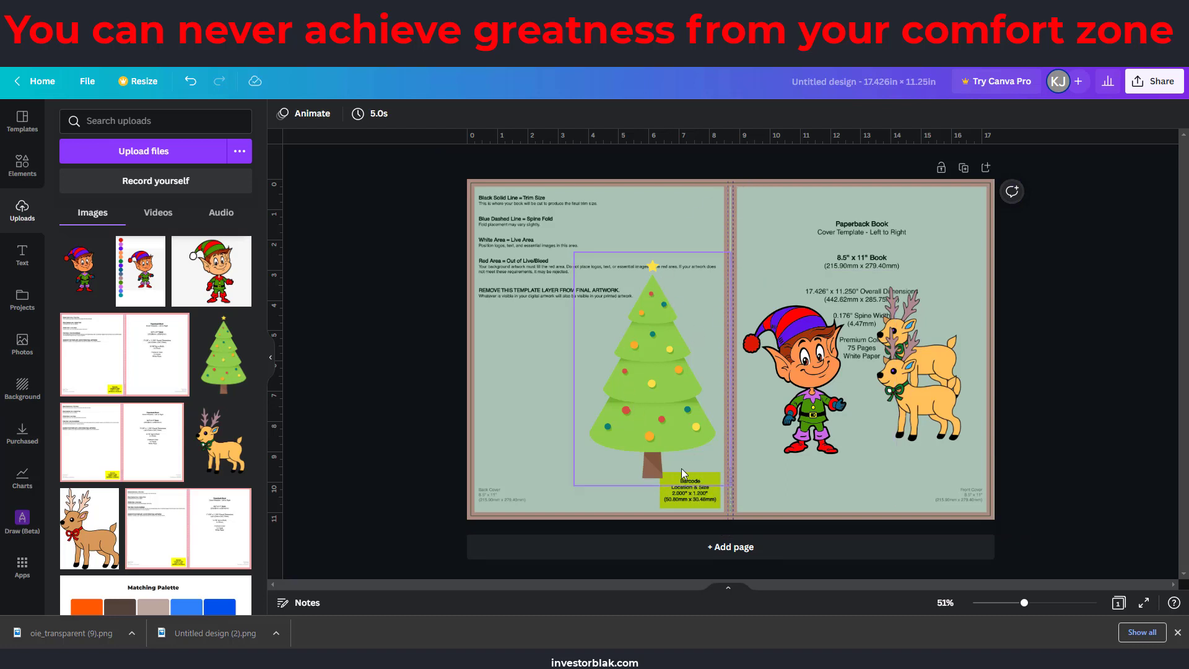
pyautogui.moveTo(645, 409); pyautogui.dragTo(662, 414)
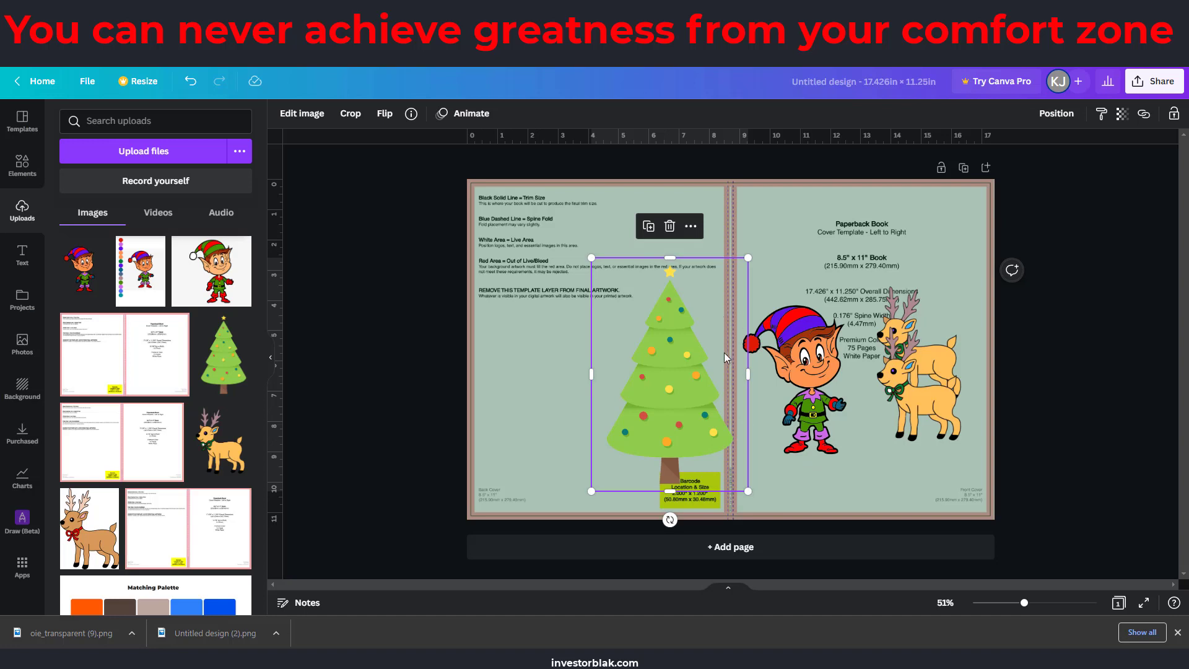
pyautogui.moveTo(656, 404); pyautogui.dragTo(619, 399)
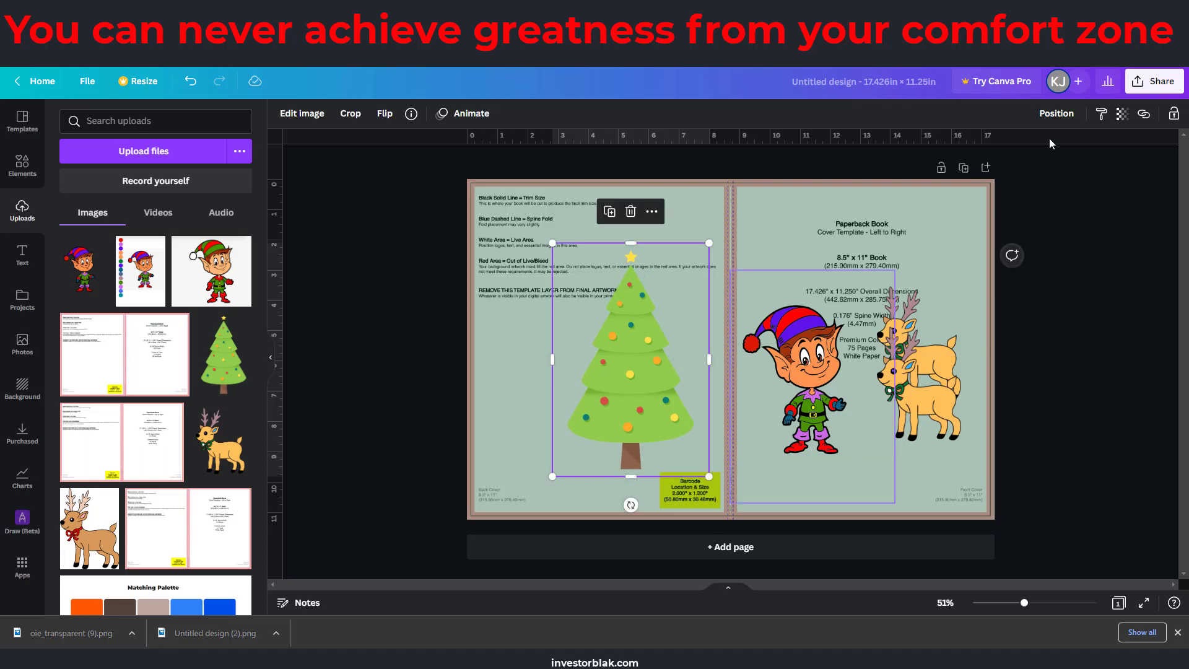
# Preview the green background shape with its transparency value at 100, and return it to 35
pyautogui.click(961, 213)
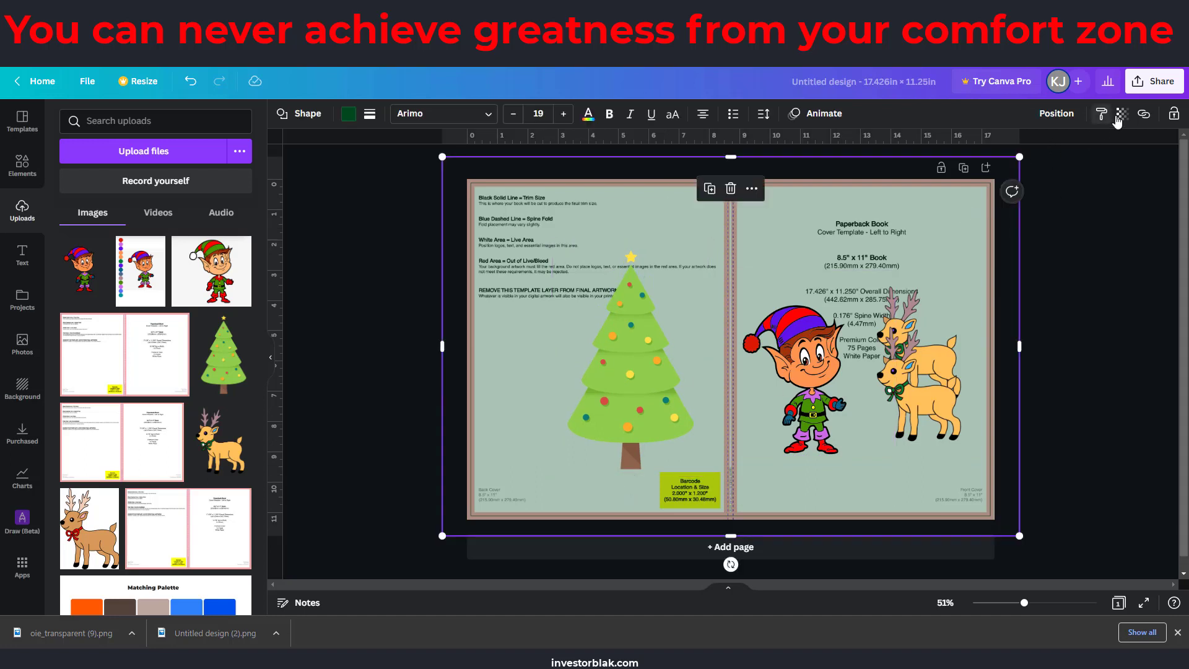
pyautogui.click(1122, 114)
pyautogui.moveTo(1045, 164); pyautogui.dragTo(1117, 164)
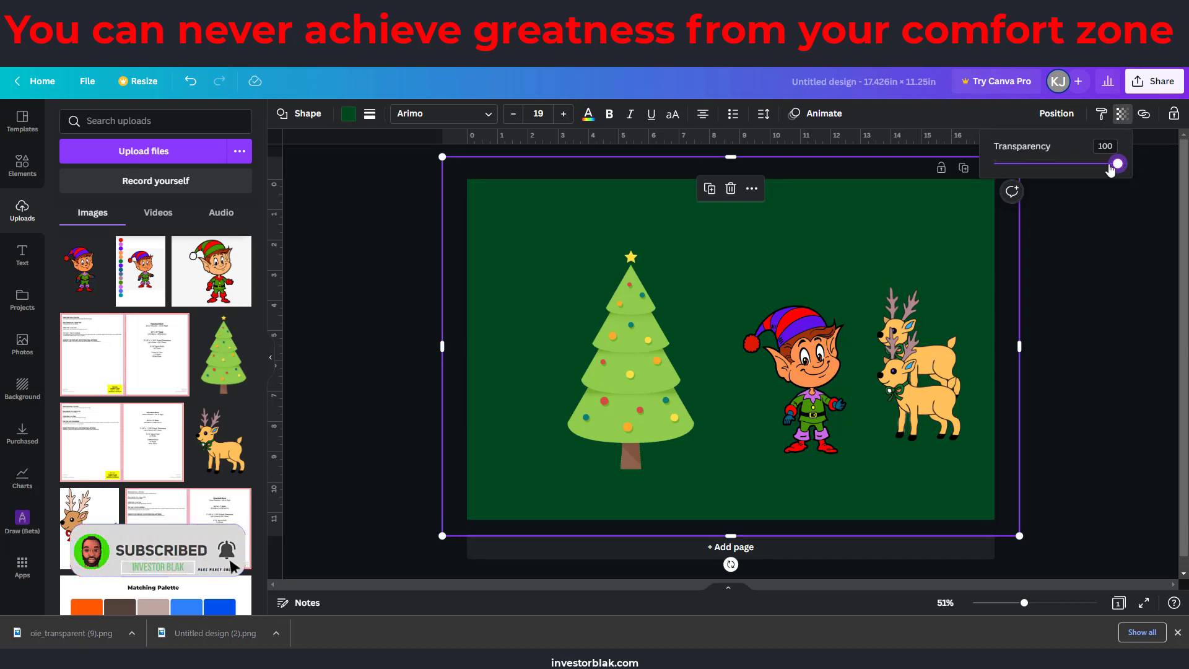
pyautogui.moveTo(1113, 169); pyautogui.dragTo(1037, 165)
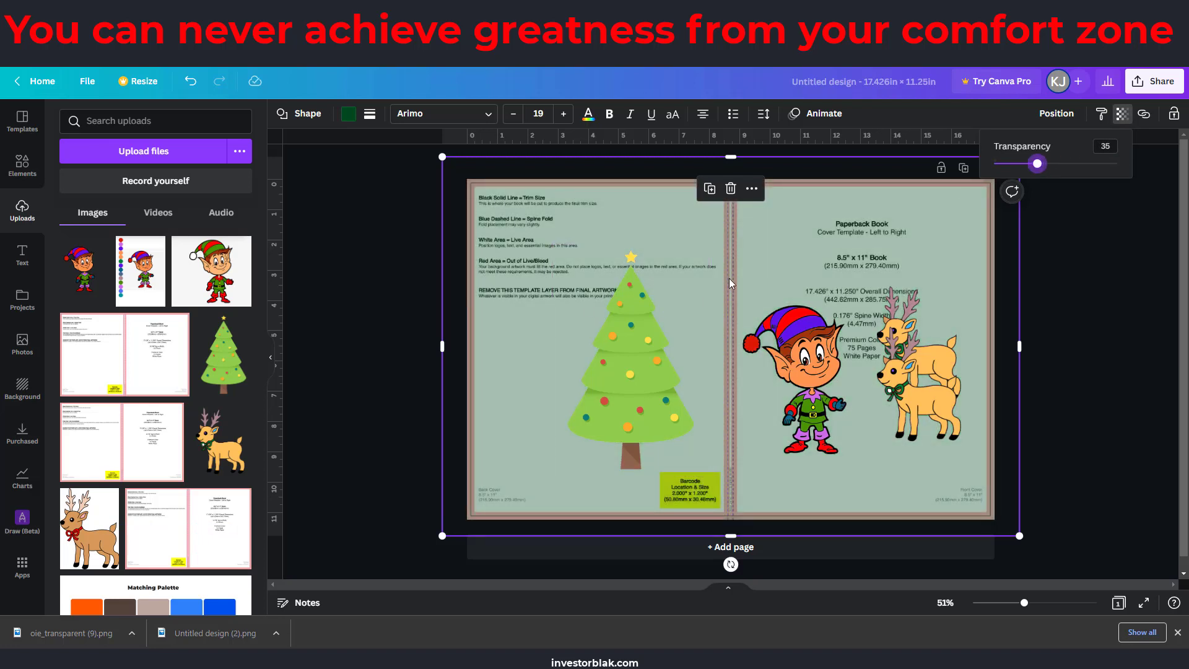
# Add a dark green rectangle, narrow and stretch it to the full cover height, and center it over the spine
pyautogui.click(22, 165)
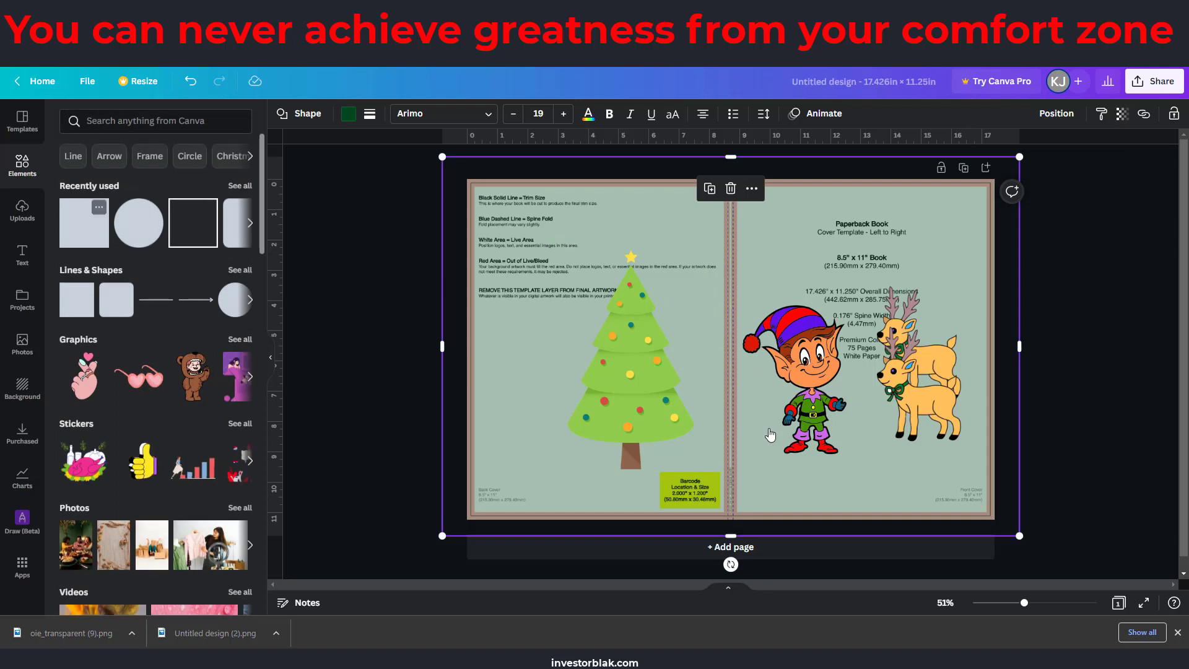
pyautogui.moveTo(730, 352); pyautogui.dragTo(727, 197)
pyautogui.moveTo(677, 228); pyautogui.dragTo(733, 224)
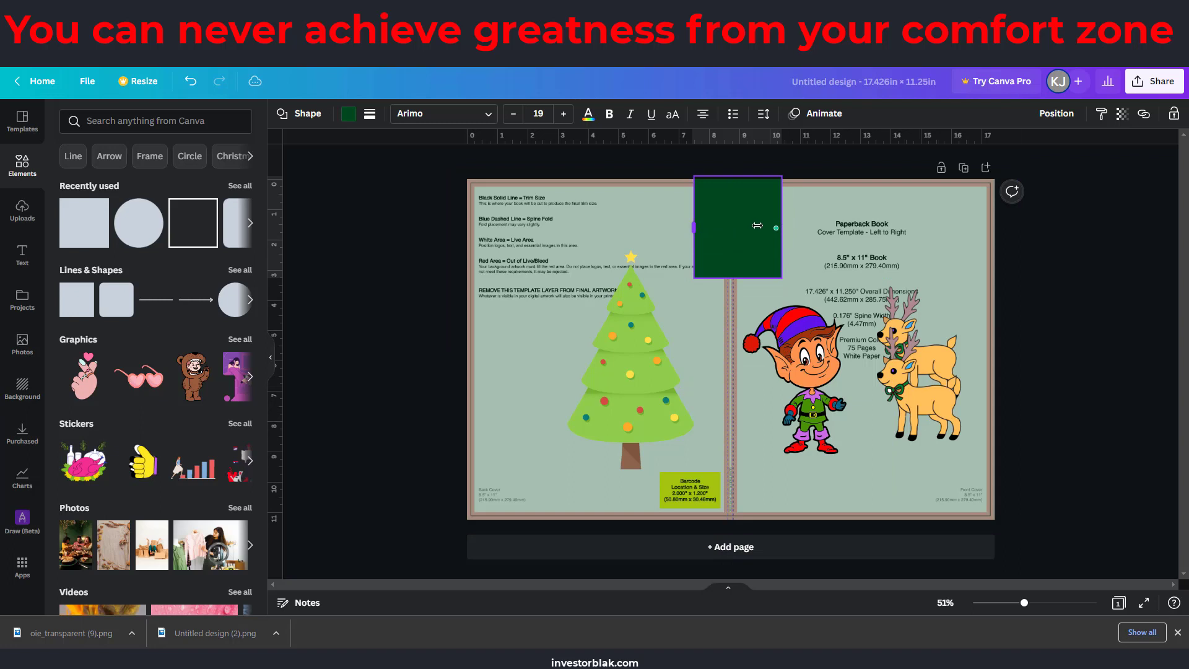
pyautogui.moveTo(697, 238); pyautogui.dragTo(730, 520)
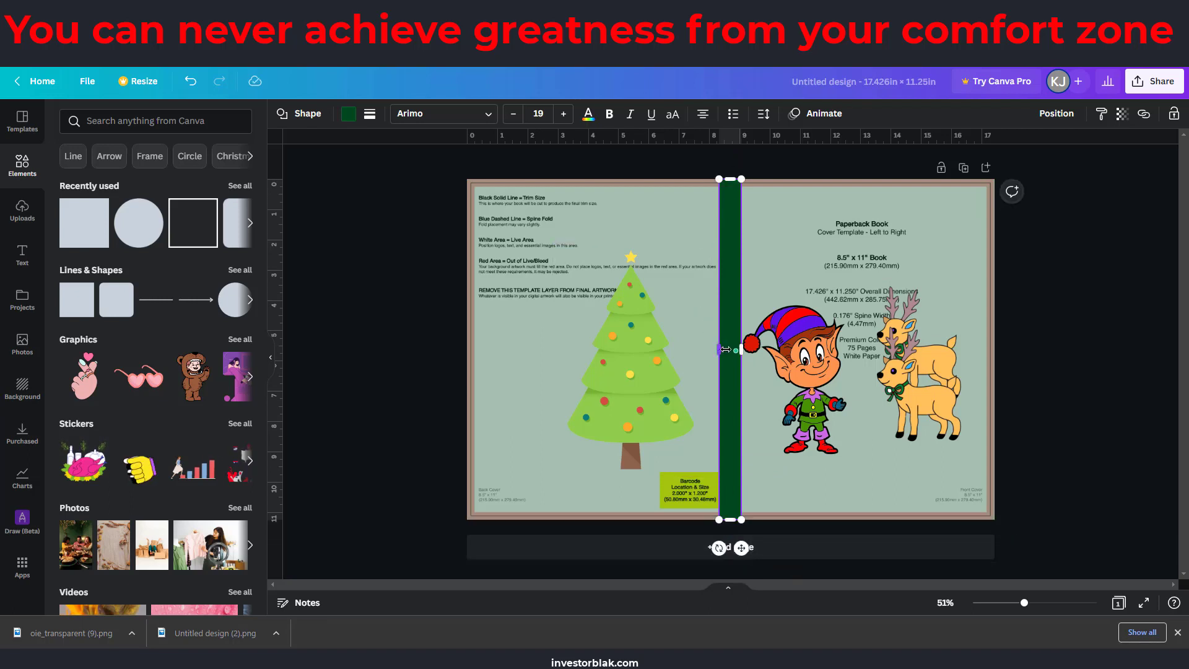
pyautogui.moveTo(725, 349); pyautogui.dragTo(727, 350)
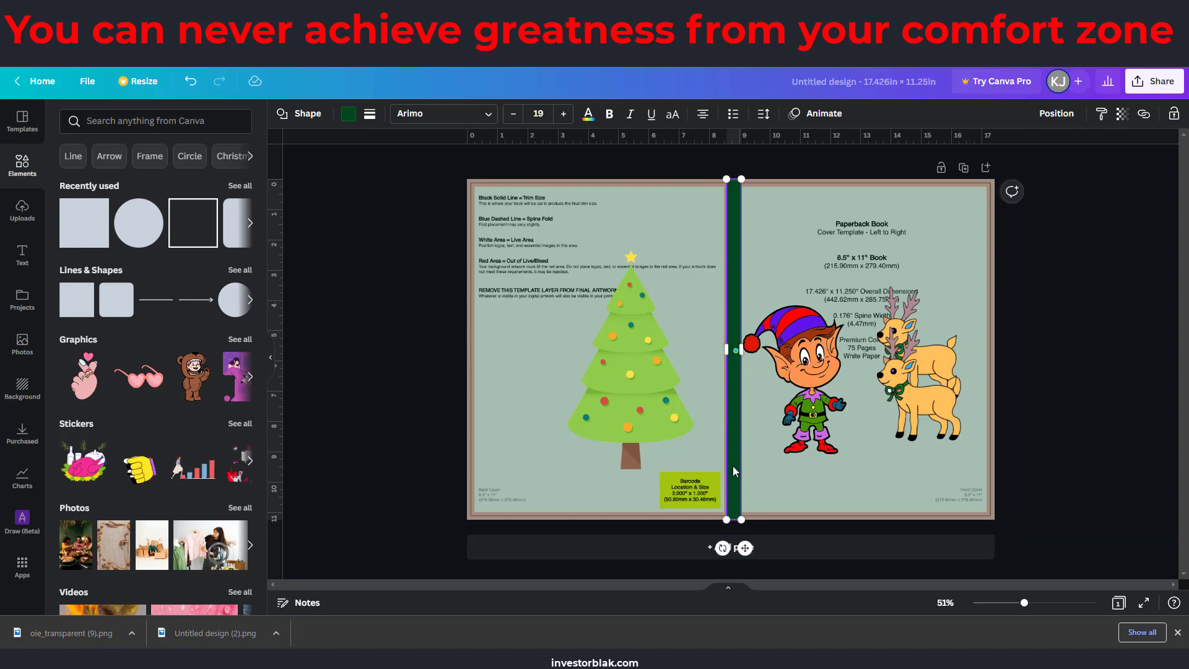
pyautogui.moveTo(733, 454); pyautogui.dragTo(729, 453)
pyautogui.click(693, 364)
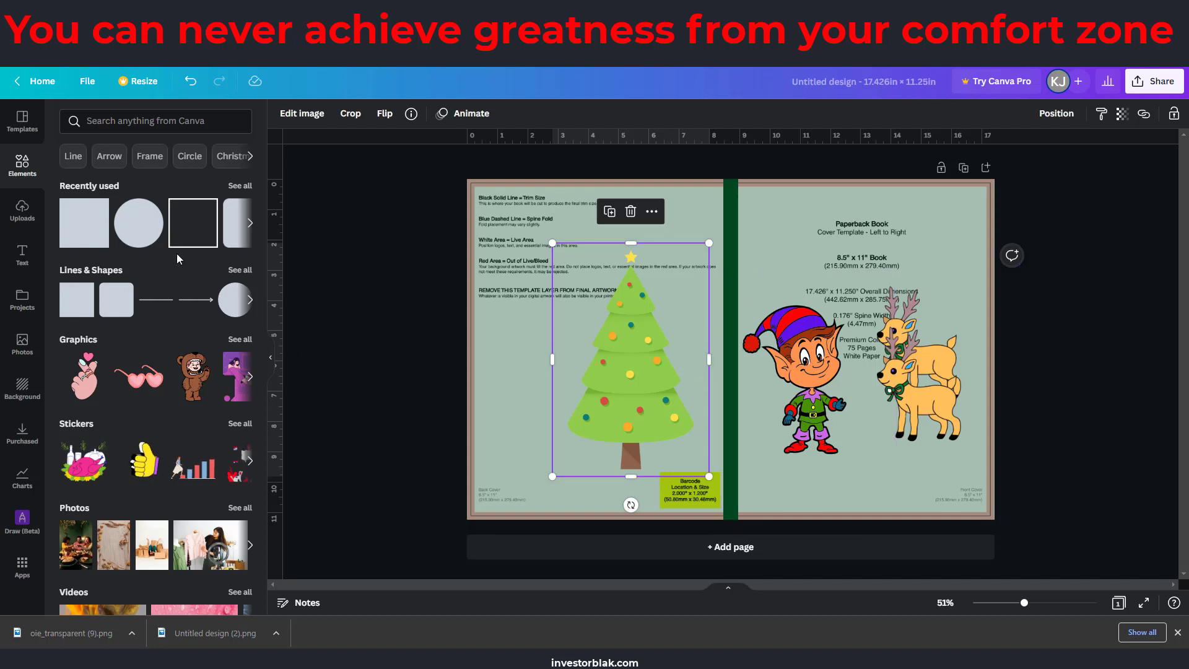
# Add a heading to the cover reading COLOR BY NUMBER
pyautogui.click(23, 255)
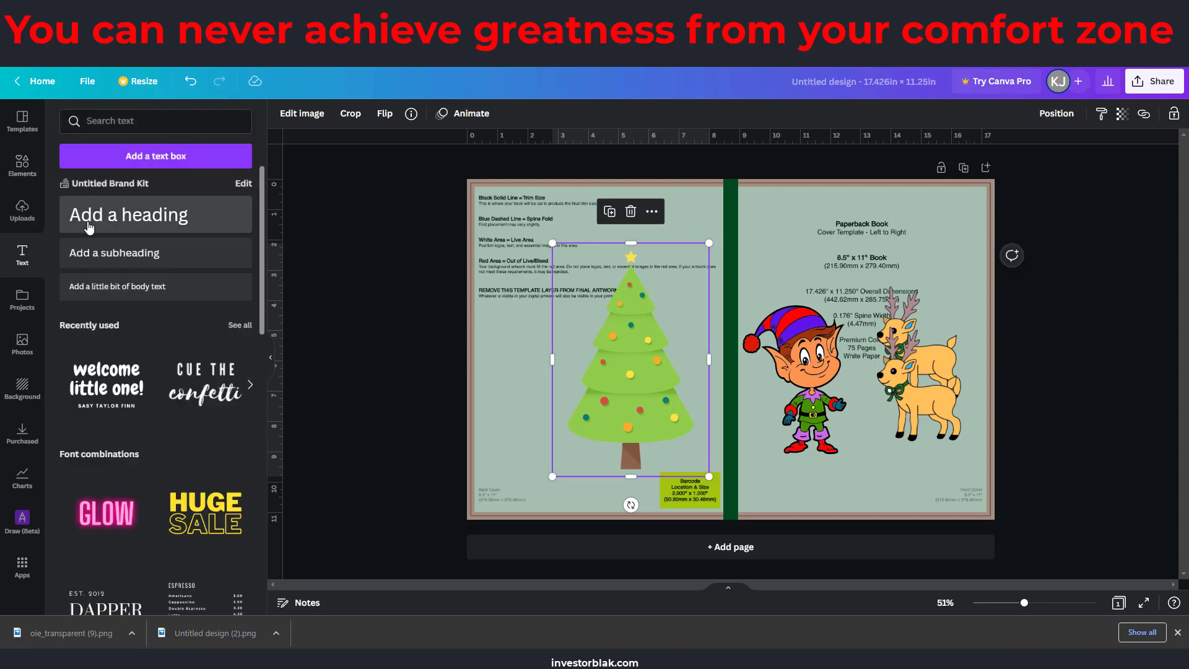
pyautogui.click(91, 228)
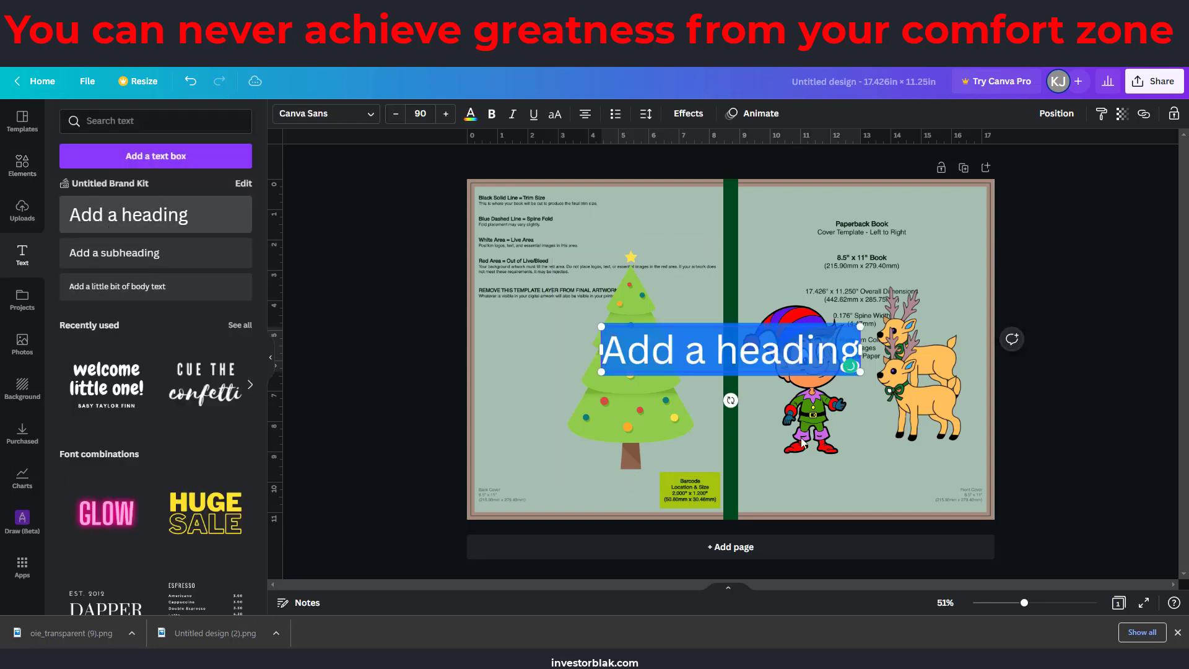
pyautogui.doubleClick(743, 348)
pyautogui.click(743, 348)
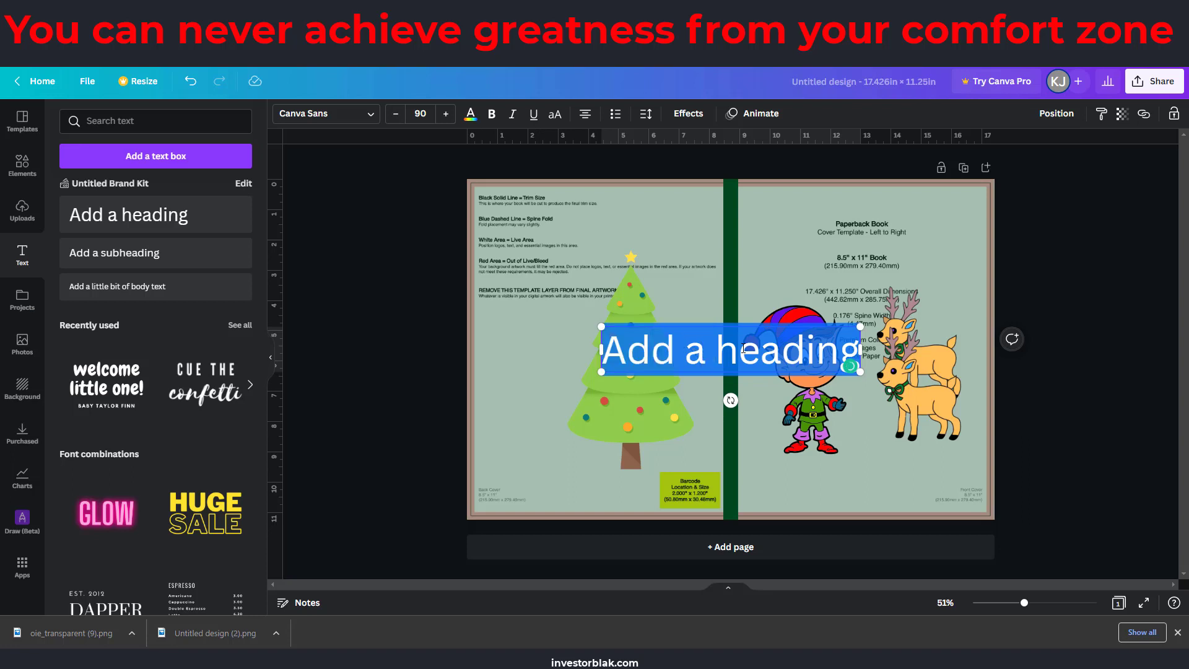
pyautogui.write('COLO')
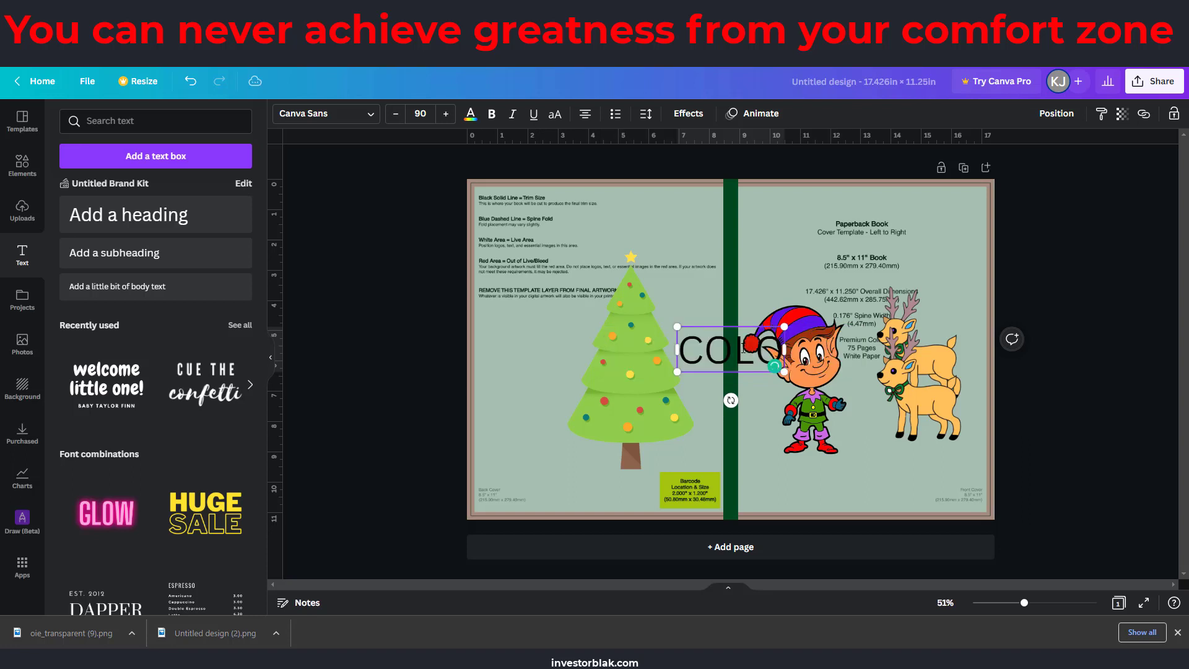
pyautogui.write('R BY NUMBER')
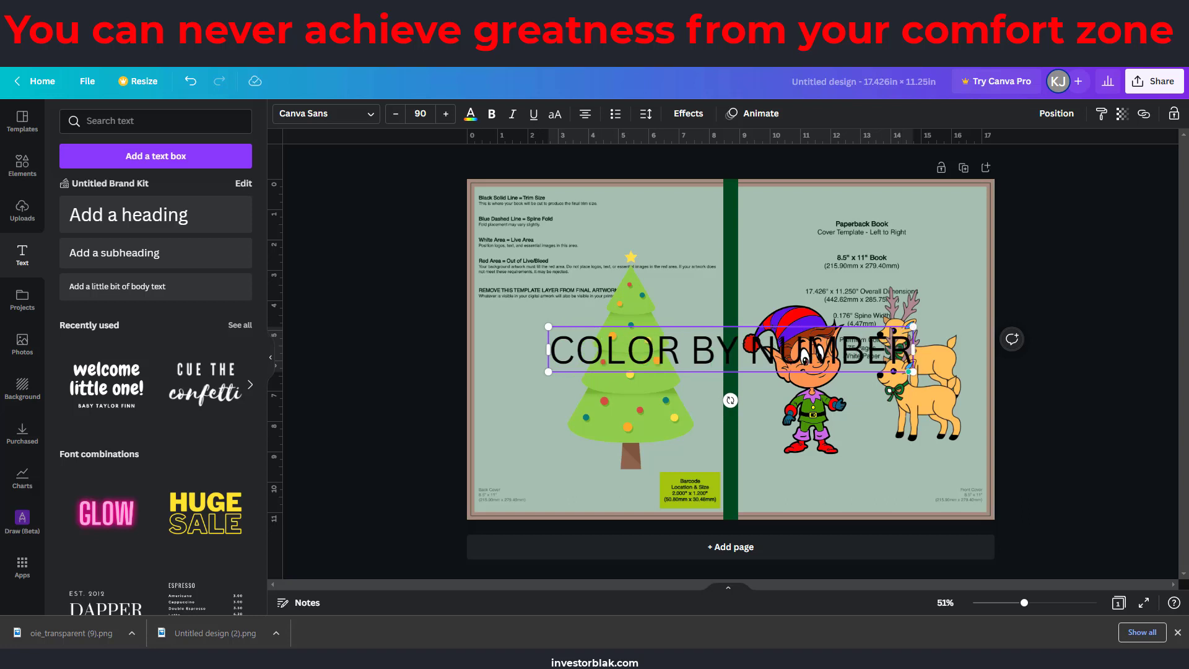
# Make the whole COLOR BY NUMBER heading bold
pyautogui.click(592, 363)
pyautogui.hotkey('ctrl', 'a')
pyautogui.click(492, 114)
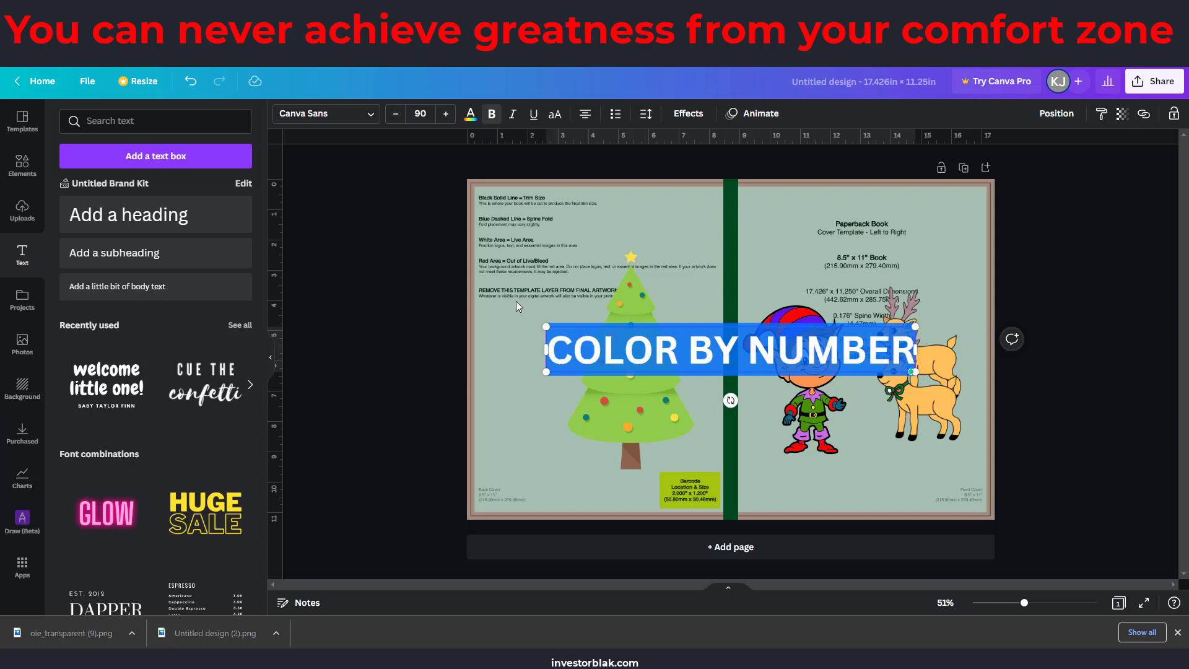
# Color the first O of COLOR in the heading light purple
pyautogui.click(599, 353)
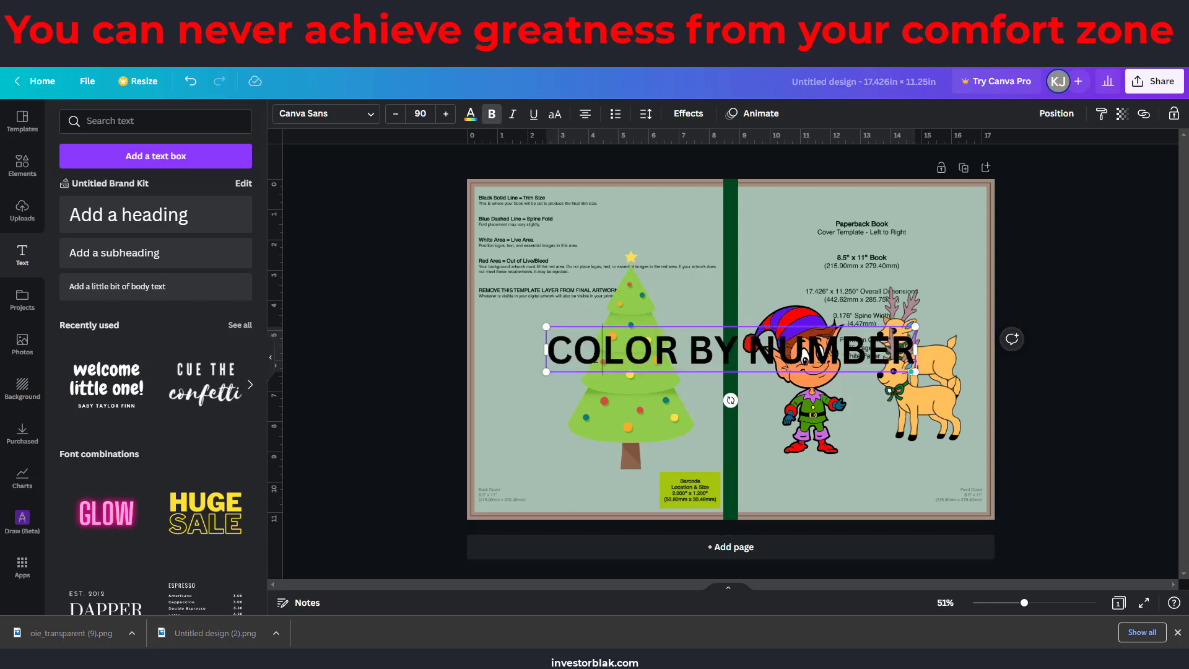
pyautogui.moveTo(598, 353); pyautogui.dragTo(579, 356)
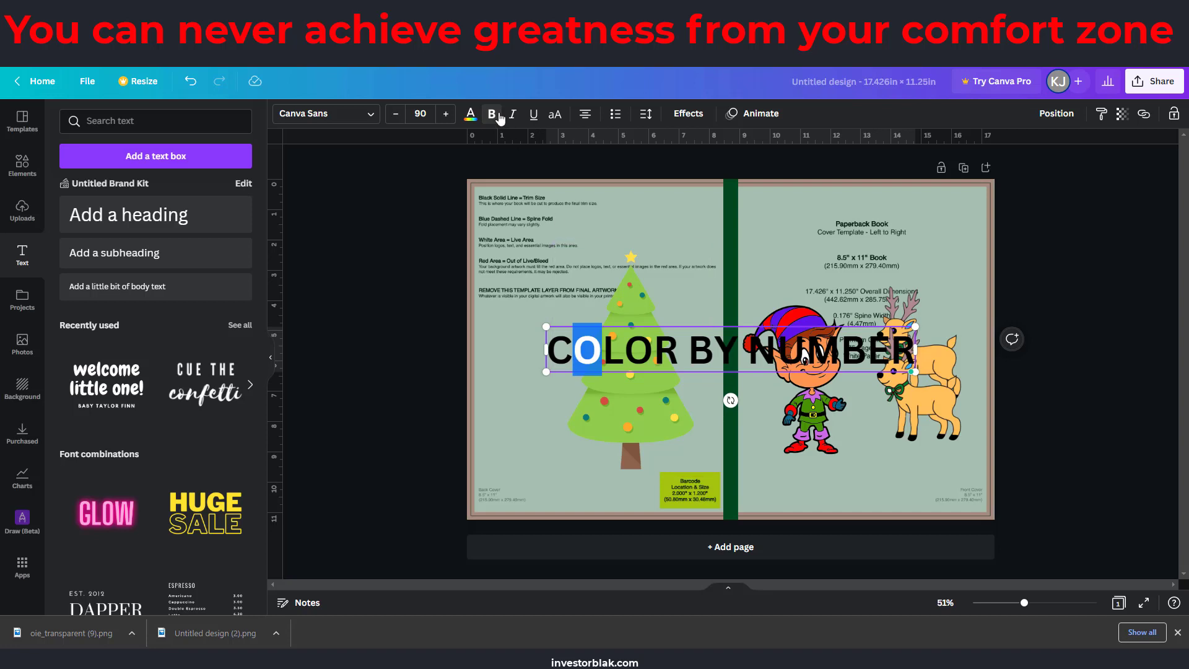
pyautogui.click(470, 115)
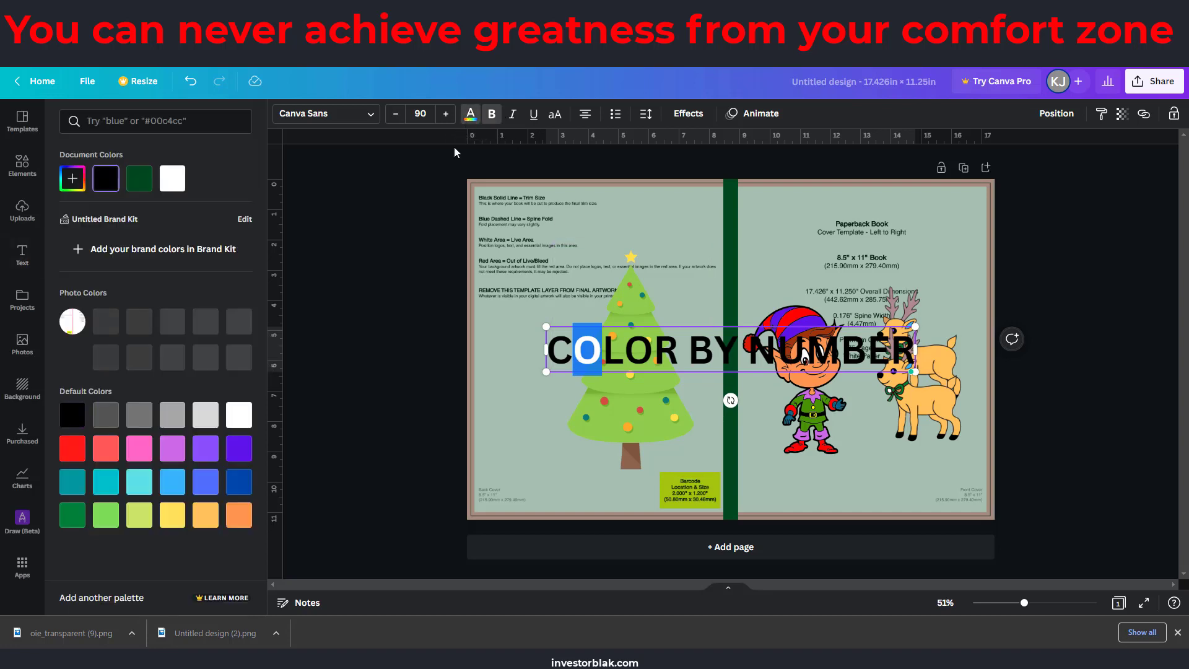
pyautogui.click(172, 453)
# Color the remaining L, O and R of COLOR coral, lime and red, and BY light pink and yellow
pyautogui.click(622, 364)
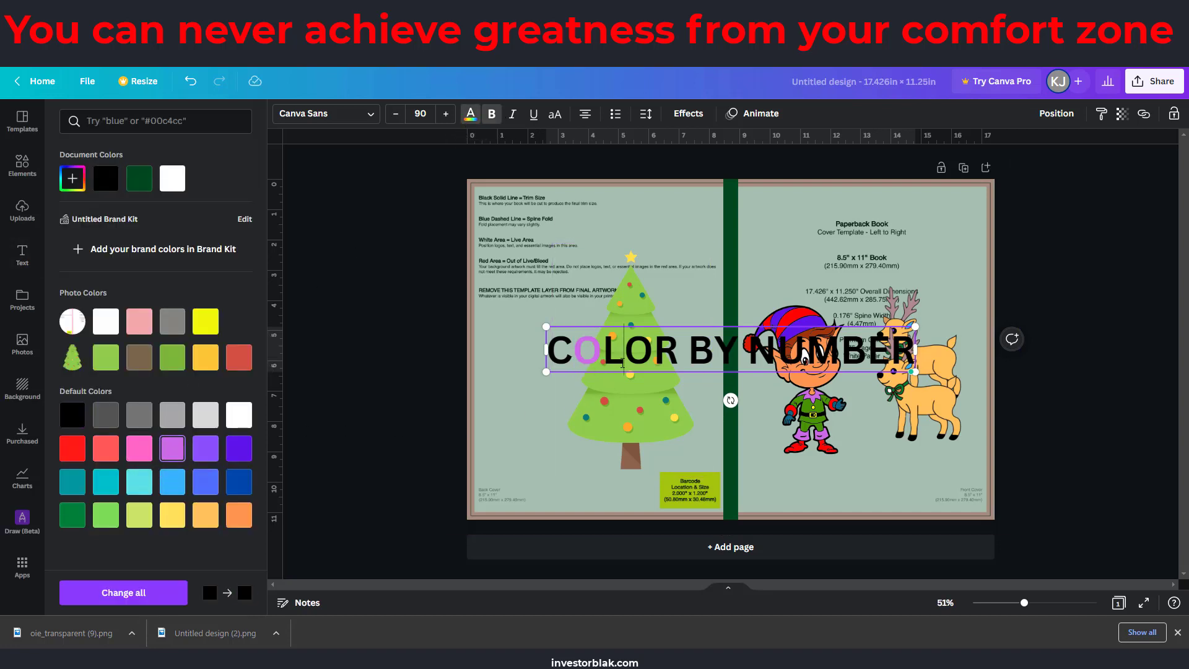
pyautogui.moveTo(618, 354); pyautogui.dragTo(626, 353)
pyautogui.click(105, 448)
pyautogui.click(139, 514)
pyautogui.moveTo(678, 353)
pyautogui.mouseDown()
pyautogui.moveTo(655, 353)
pyautogui.moveTo(715, 353)
pyautogui.moveTo(688, 353)
pyautogui.mouseUp()
pyautogui.click(239, 357)
pyautogui.click(205, 321)
pyautogui.click(139, 321)
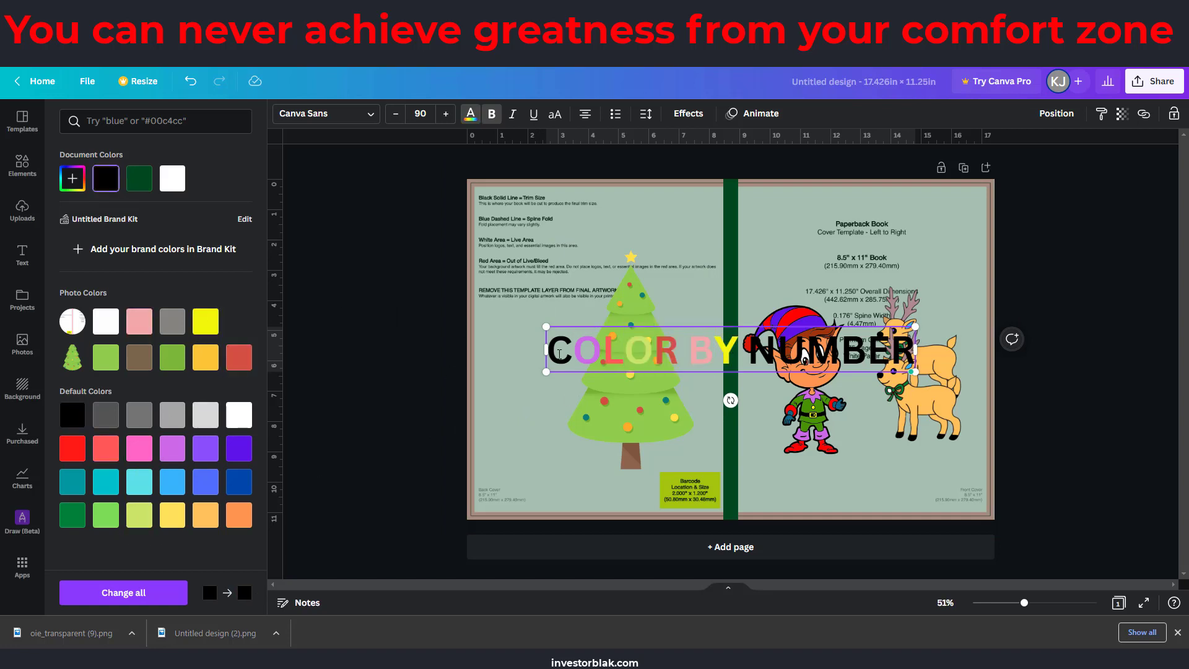
# Color the title's C white and the letters N, U, M, B, E of NUMBER amber, coral, green, bright pink and blue
pyautogui.moveTo(558, 361); pyautogui.dragTo(575, 359)
pyautogui.click(239, 448)
pyautogui.click(205, 391)
pyautogui.moveTo(774, 353); pyautogui.dragTo(807, 353)
pyautogui.click(106, 482)
pyautogui.click(837, 353)
pyautogui.click(172, 391)
pyautogui.moveTo(866, 353); pyautogui.dragTo(891, 353)
pyautogui.click(140, 481)
pyautogui.click(206, 515)
# Color the final R of NUMBER light pink
pyautogui.click(811, 403)
pyautogui.click(903, 350)
pyautogui.click(470, 113)
pyautogui.click(140, 389)
pyautogui.click(804, 466)
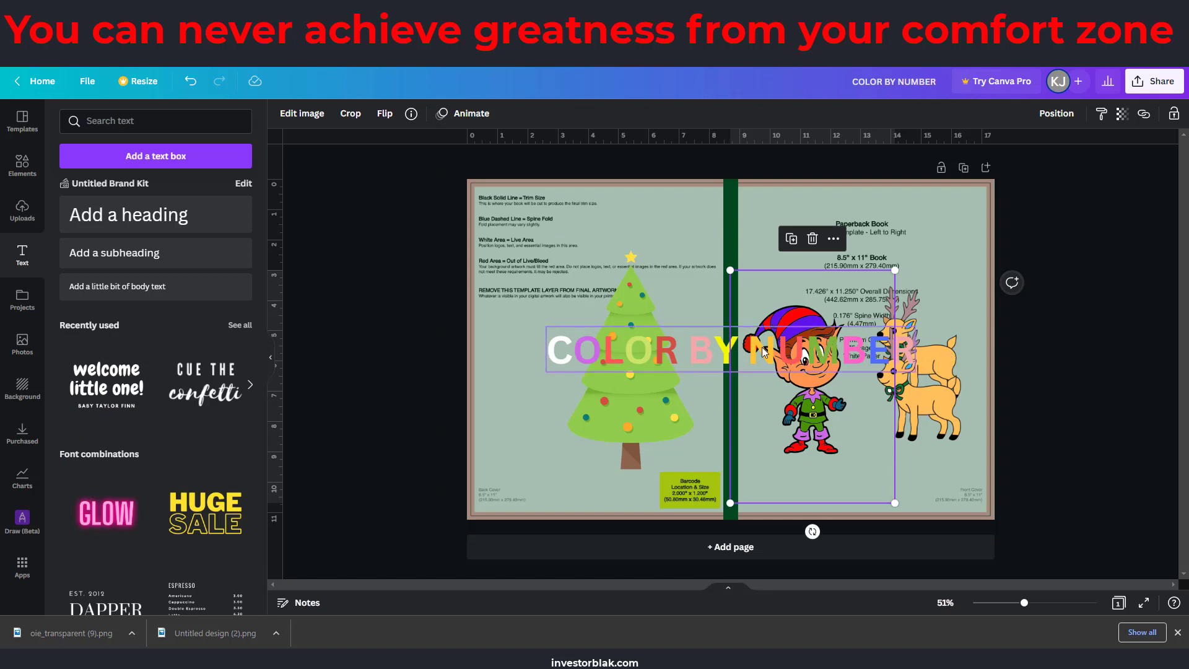
# Rotate the COLOR BY NUMBER title to read upward and shrink it to a font size of about 30.3
pyautogui.click(644, 353)
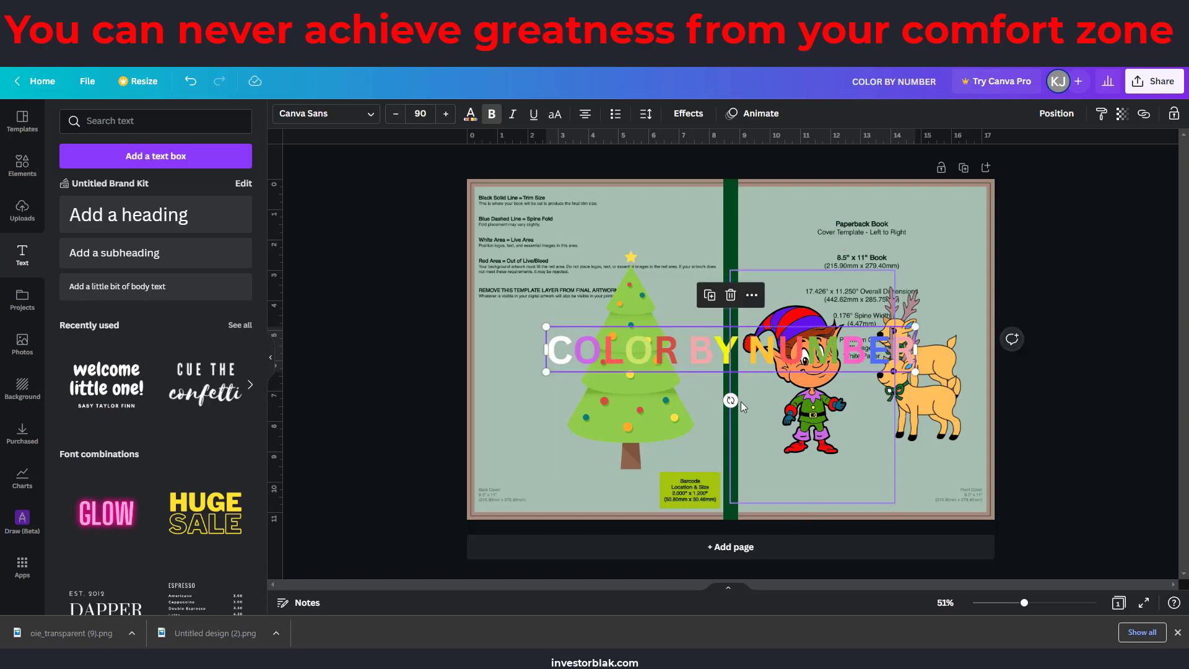
pyautogui.moveTo(730, 401); pyautogui.dragTo(837, 351)
pyautogui.moveTo(753, 165); pyautogui.dragTo(538, 389)
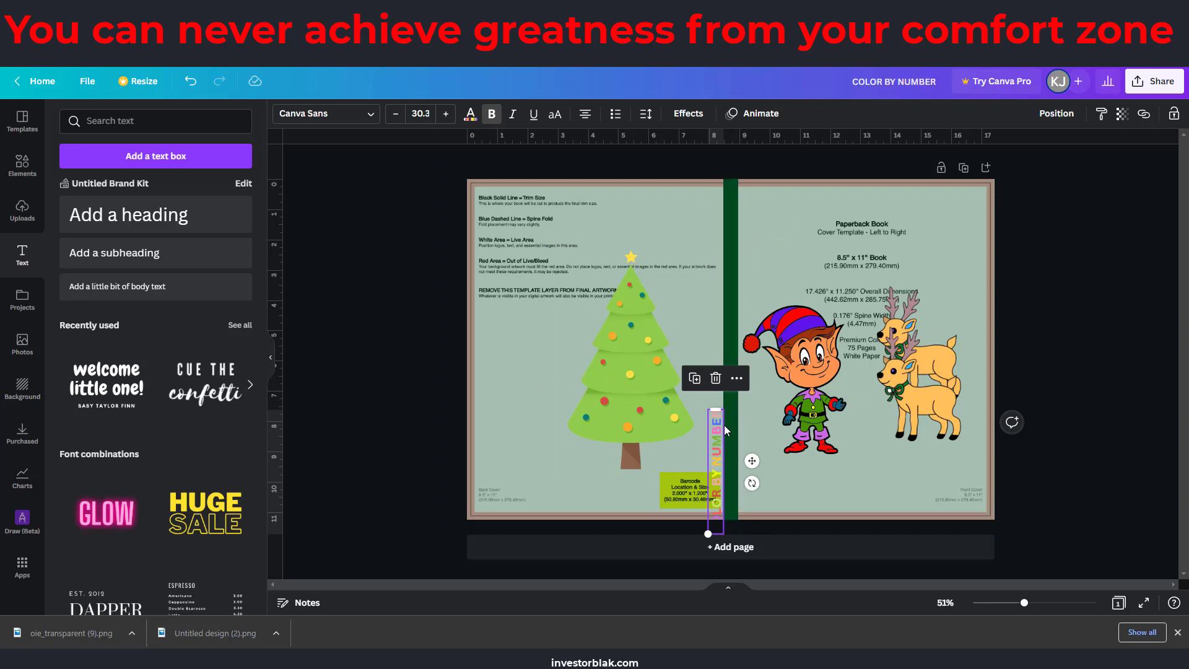
# Move the vertical title onto the spine rectangle so it is centered across the spine's width
pyautogui.click(1065, 604)
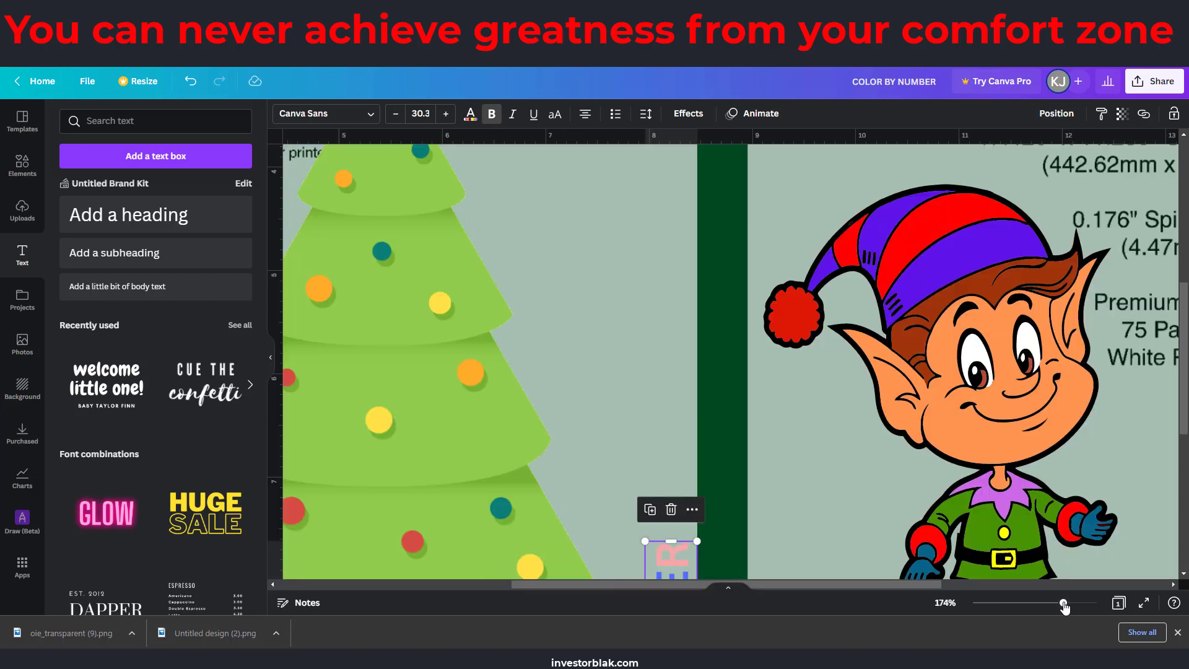
pyautogui.moveTo(677, 556); pyautogui.dragTo(729, 190)
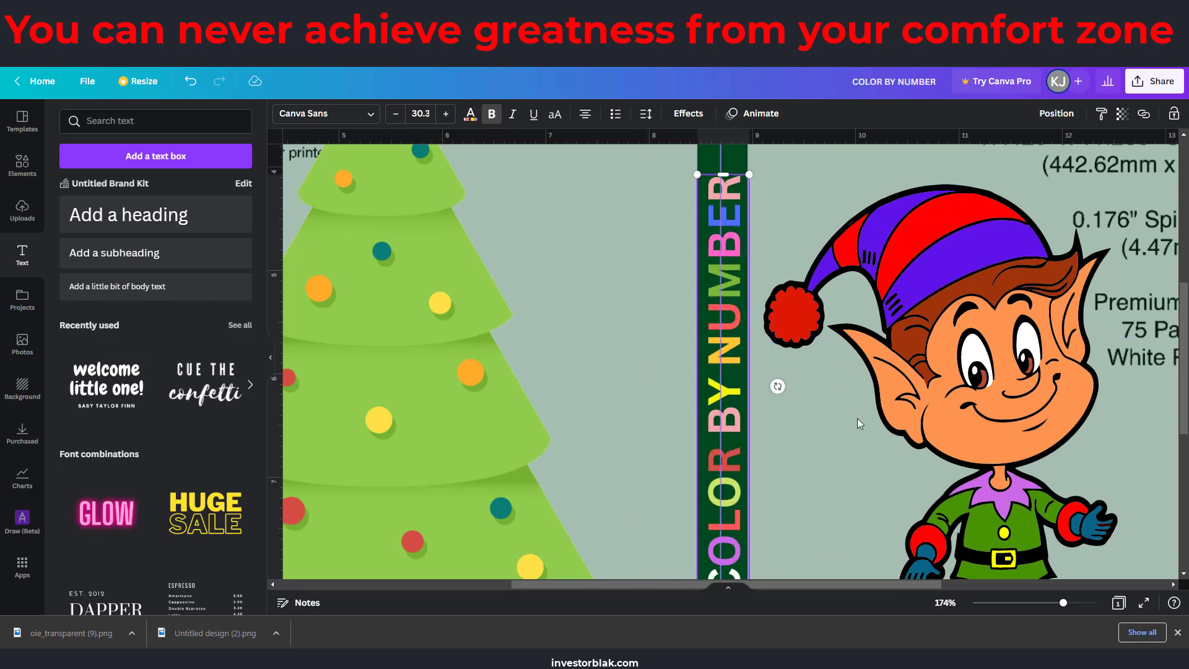
pyautogui.scroll(-6, 852, 426)
pyautogui.scroll(5, 819, 259)
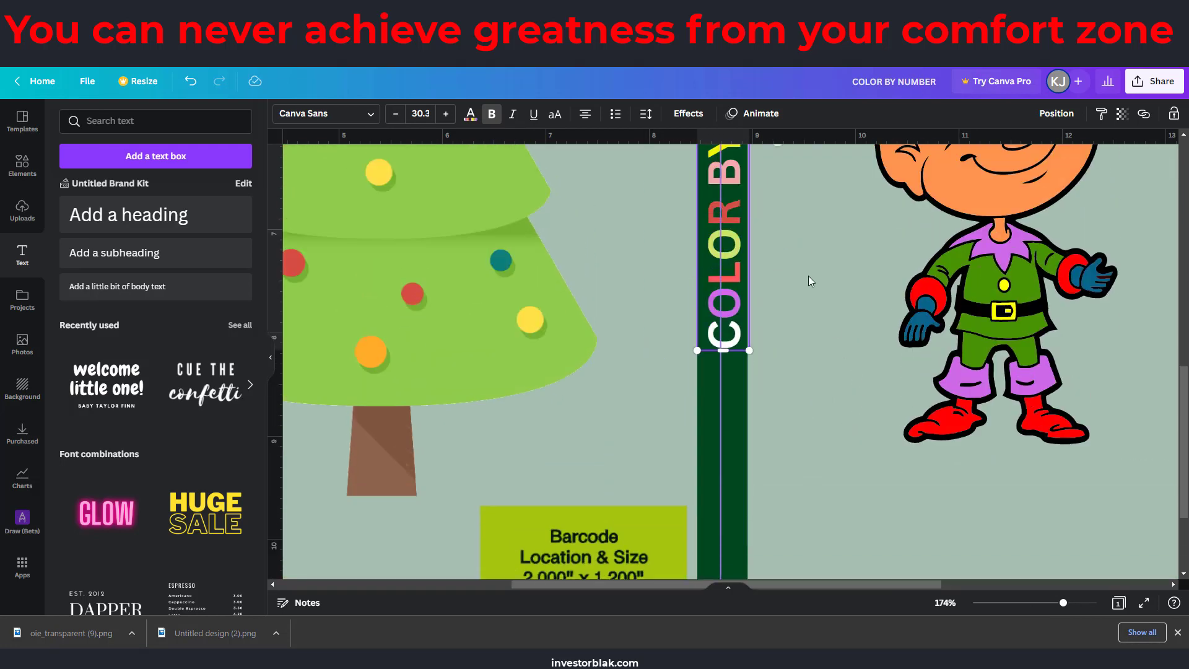
pyautogui.click(852, 460)
pyautogui.click(1046, 603)
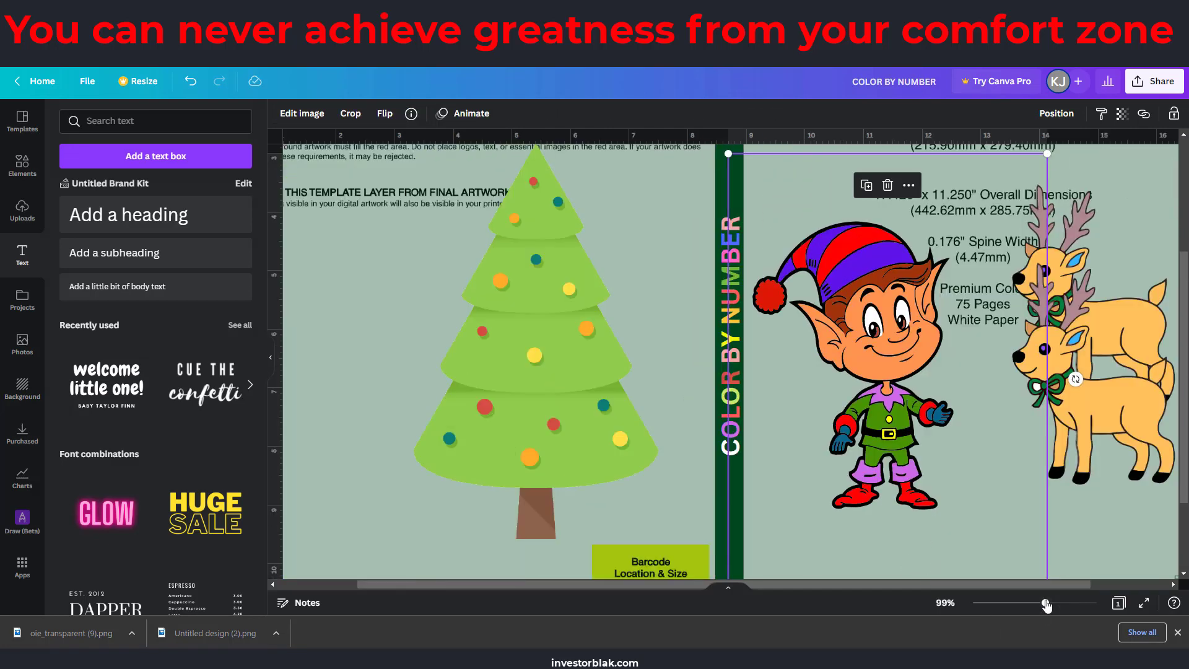
pyautogui.click(1031, 605)
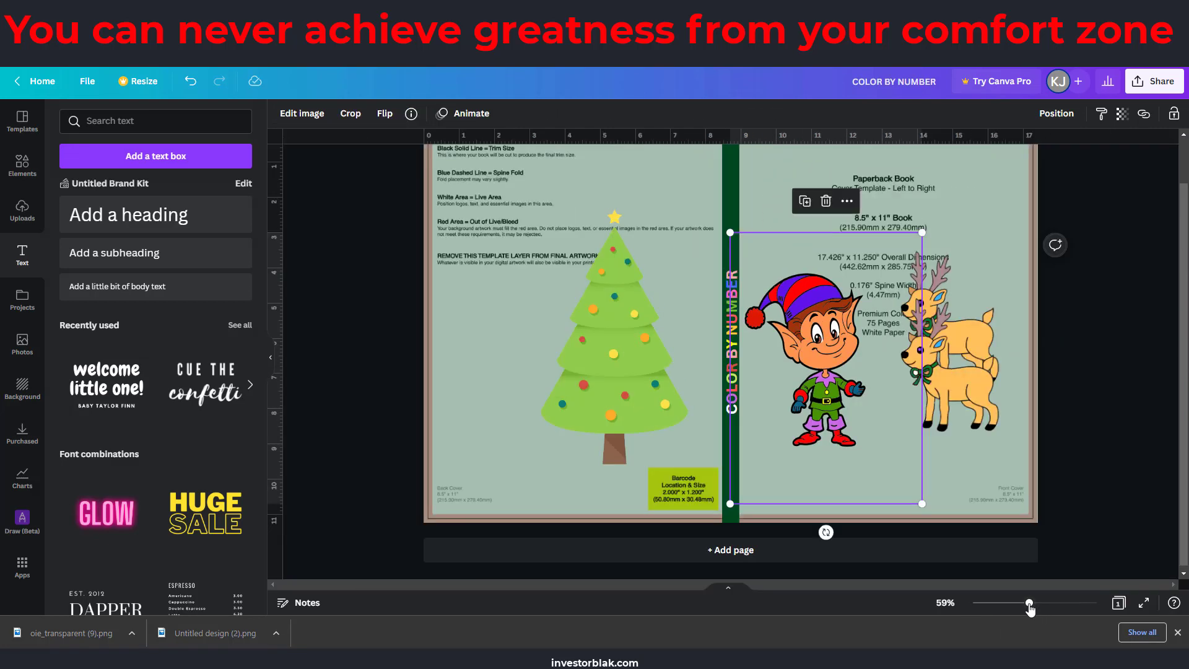
# Set the transparency of the large green background rectangle to 0
pyautogui.click(902, 444)
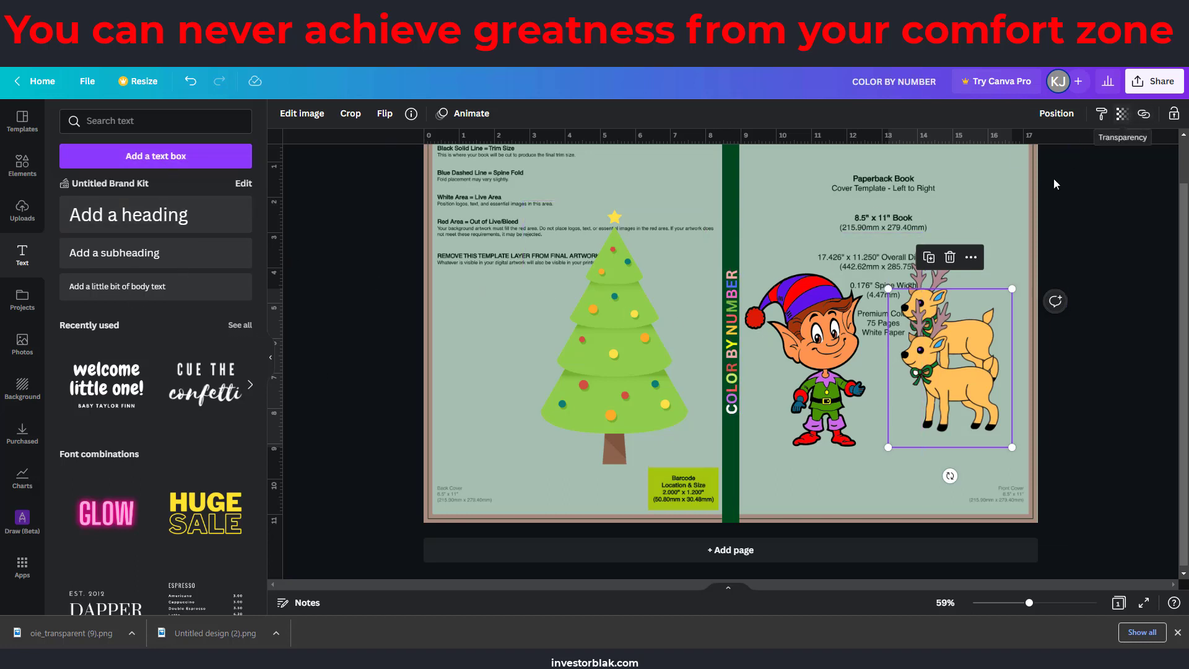
pyautogui.click(1056, 159)
pyautogui.click(1122, 113)
pyautogui.moveTo(1046, 168); pyautogui.dragTo(994, 164)
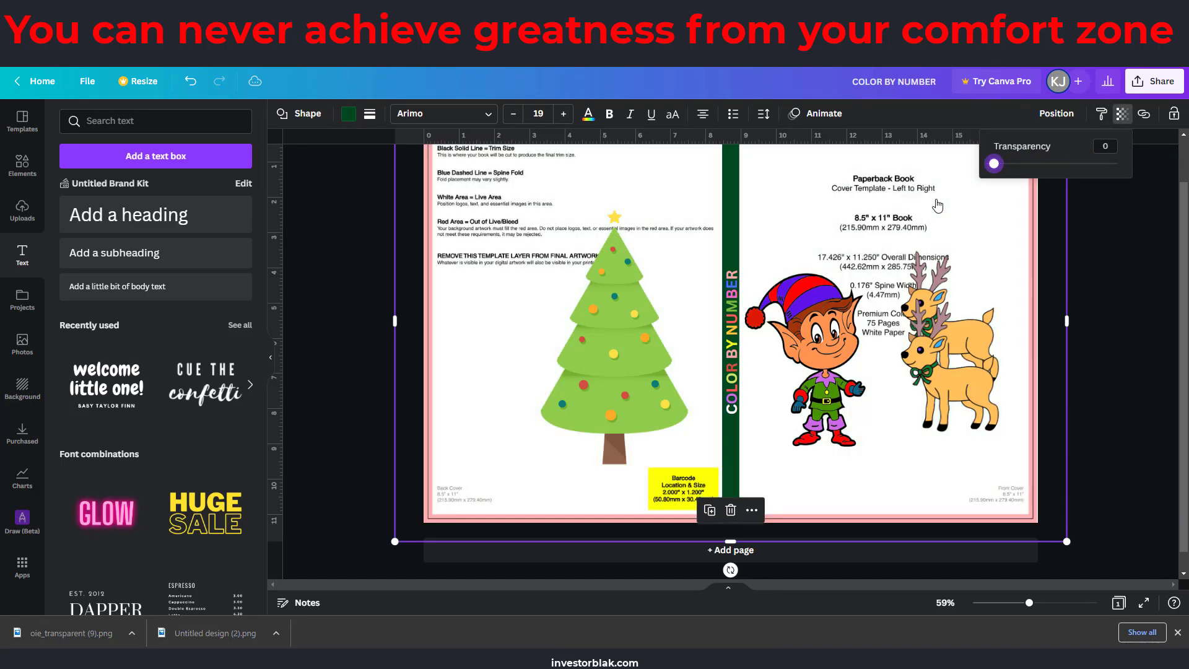
# Change the spine rectangle's fill color to black
pyautogui.click(730, 229)
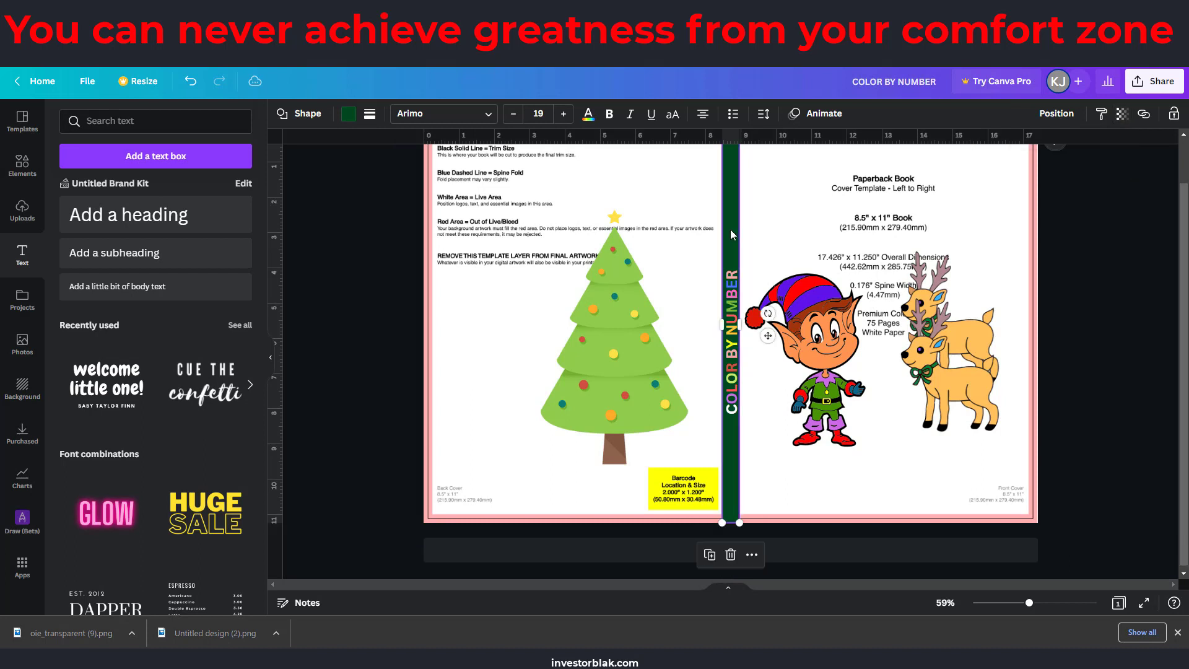
pyautogui.click(588, 115)
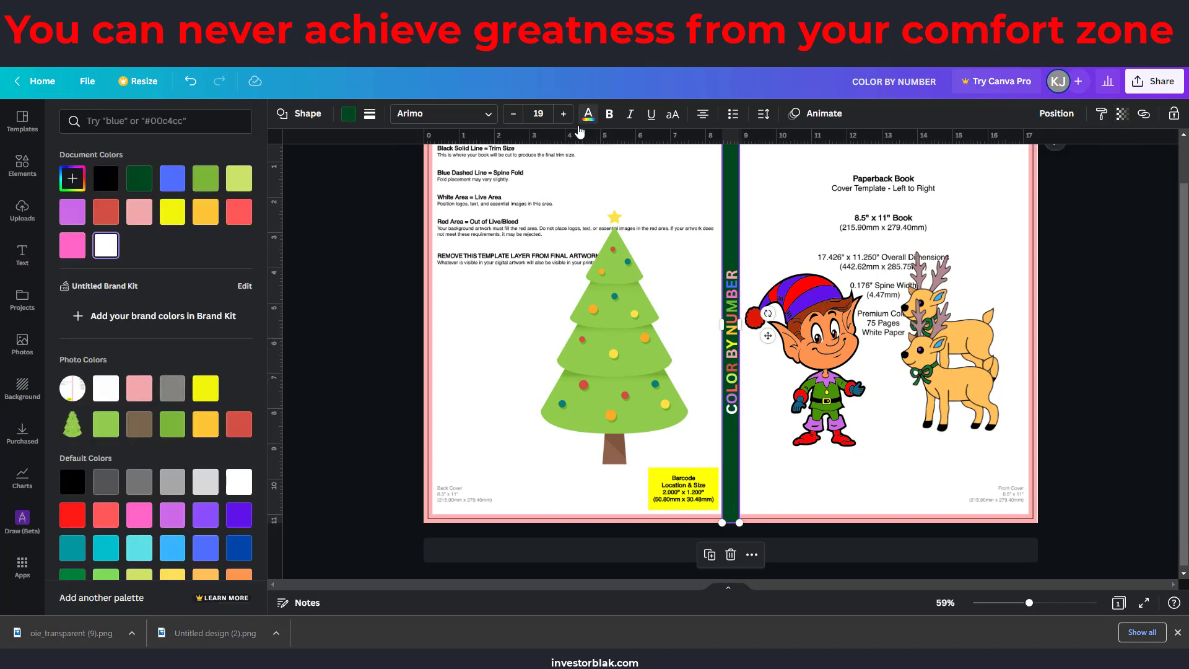
pyautogui.click(173, 186)
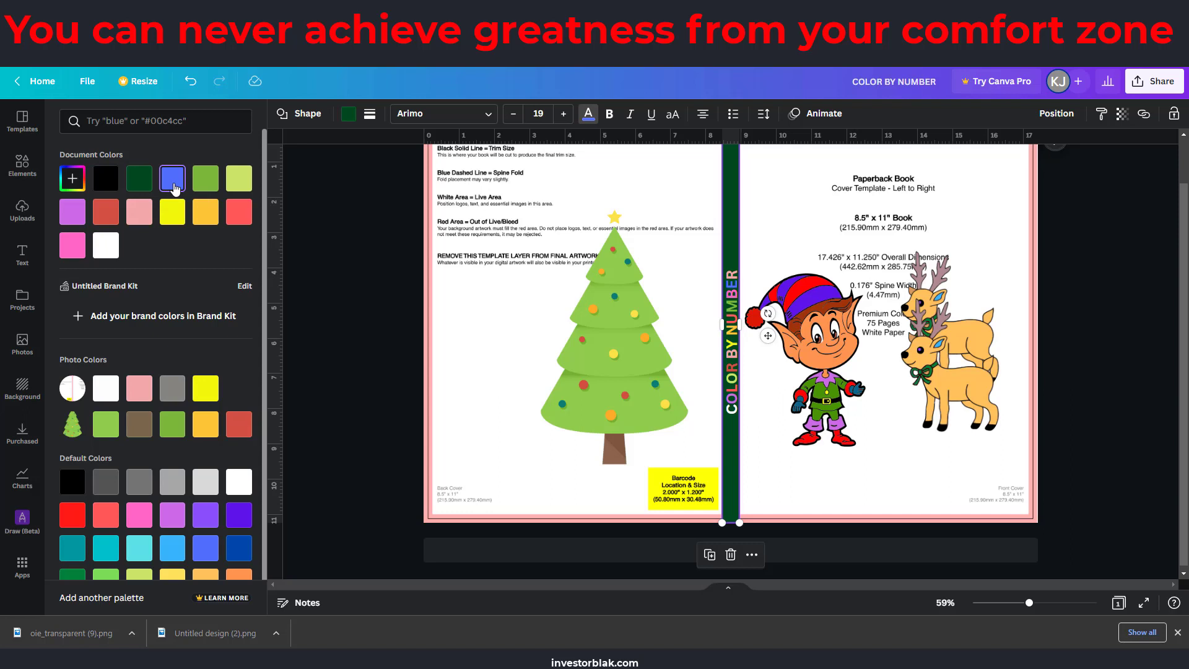
pyautogui.click(733, 193)
pyautogui.click(348, 114)
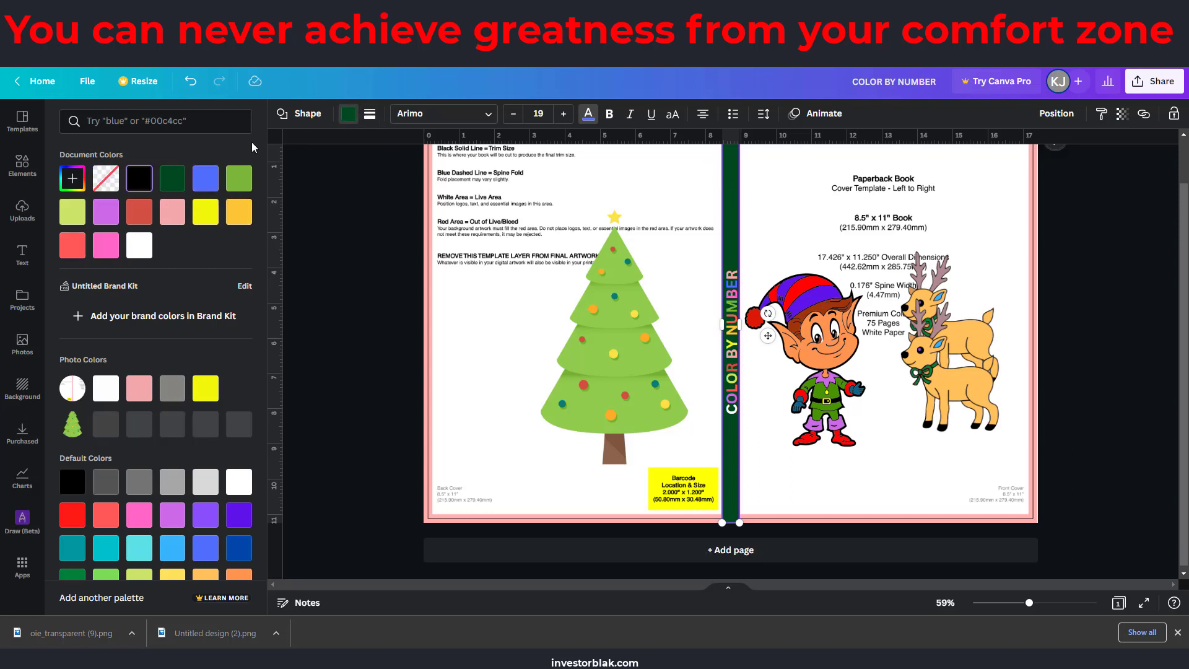
pyautogui.click(206, 180)
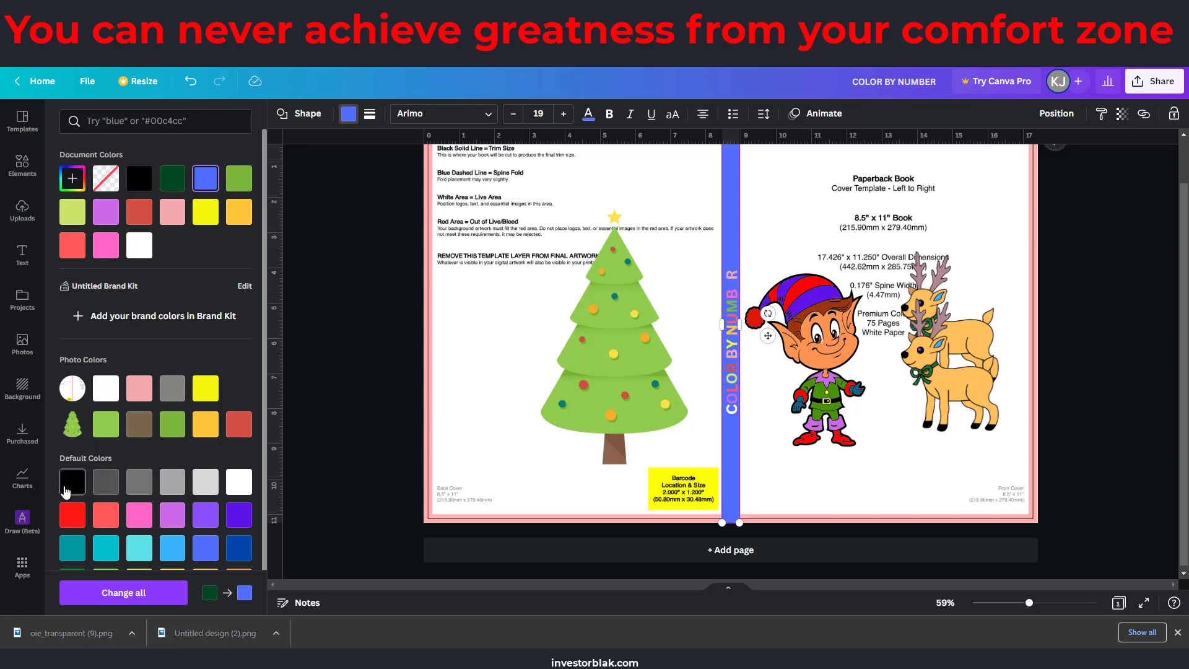
pyautogui.click(72, 482)
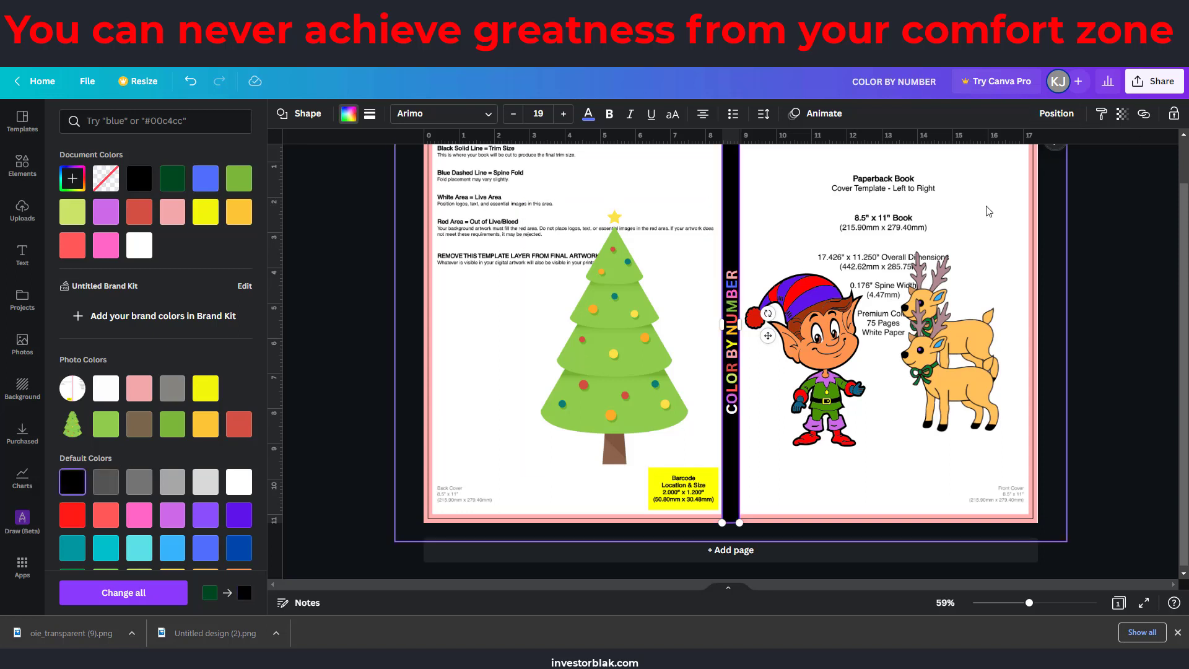
# Set the transparency of the large green background rectangle to 100
pyautogui.click(1012, 185)
pyautogui.click(1122, 115)
pyautogui.moveTo(997, 165); pyautogui.dragTo(1149, 162)
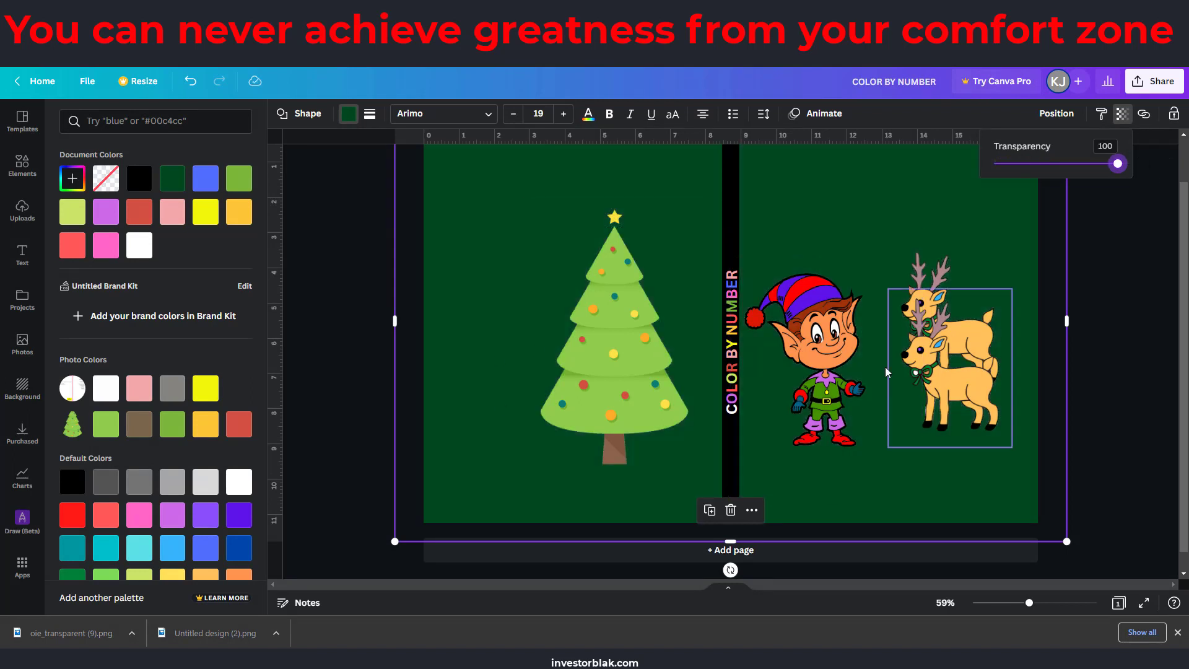
# Move the elf and the front reindeer lower on the front cover
pyautogui.scroll(2, 939, 384)
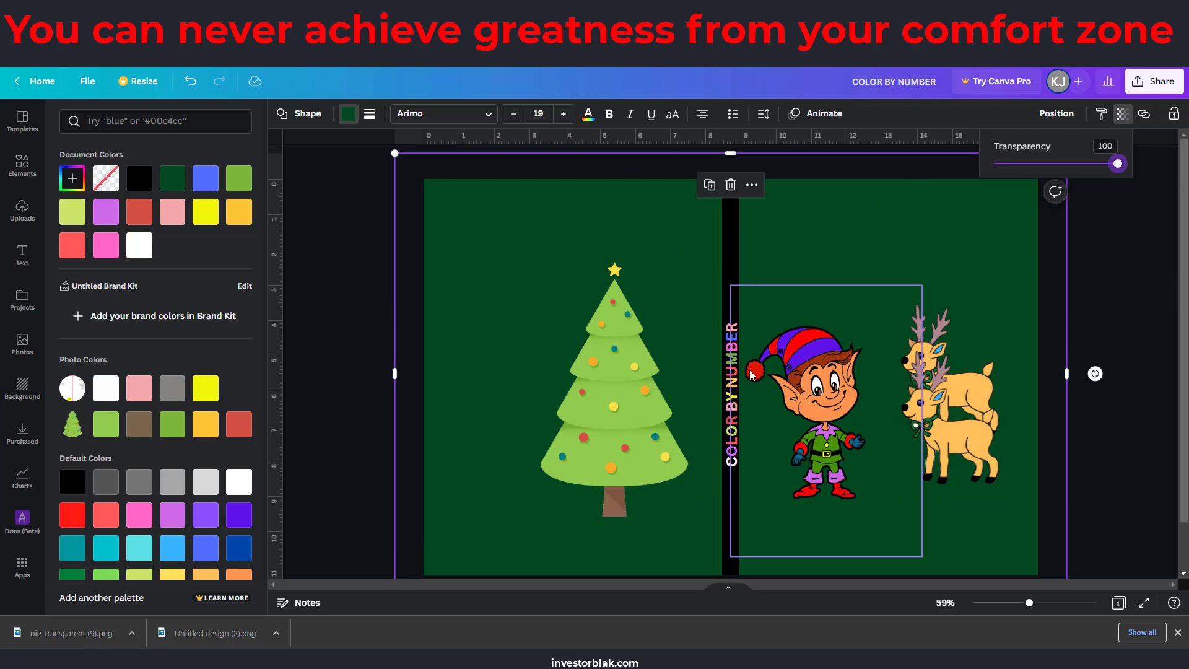
pyautogui.moveTo(846, 433); pyautogui.dragTo(857, 464)
pyautogui.moveTo(946, 430); pyautogui.dragTo(923, 463)
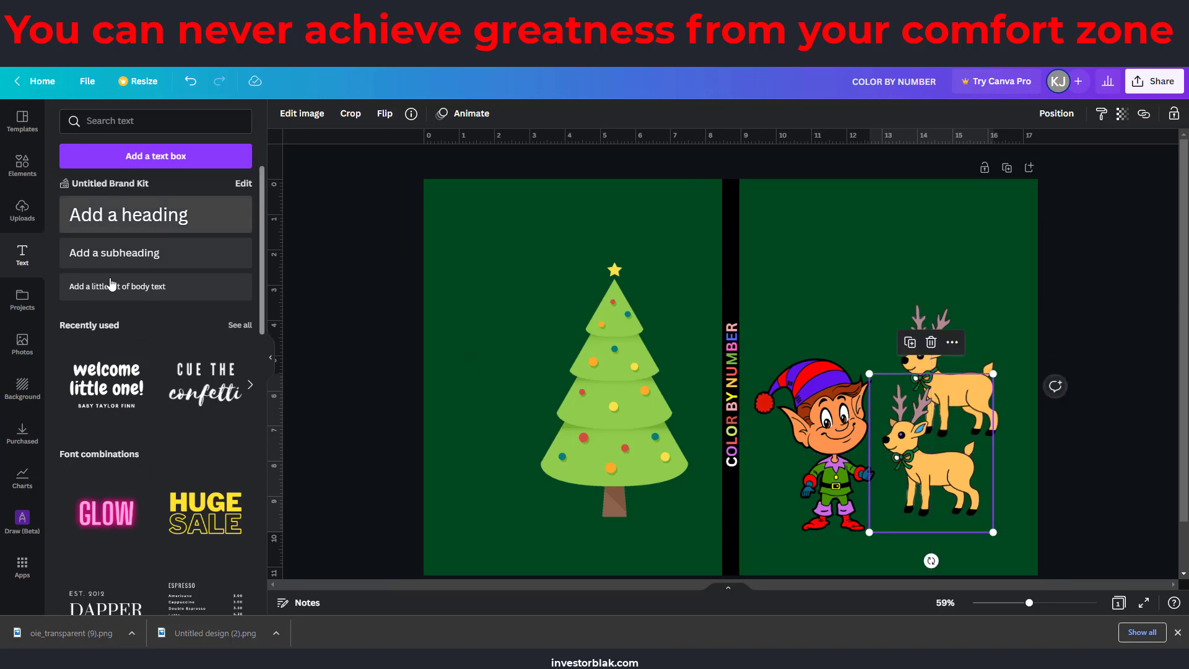
pyautogui.scroll(-9, 154, 394)
pyautogui.scroll(-10, 154, 393)
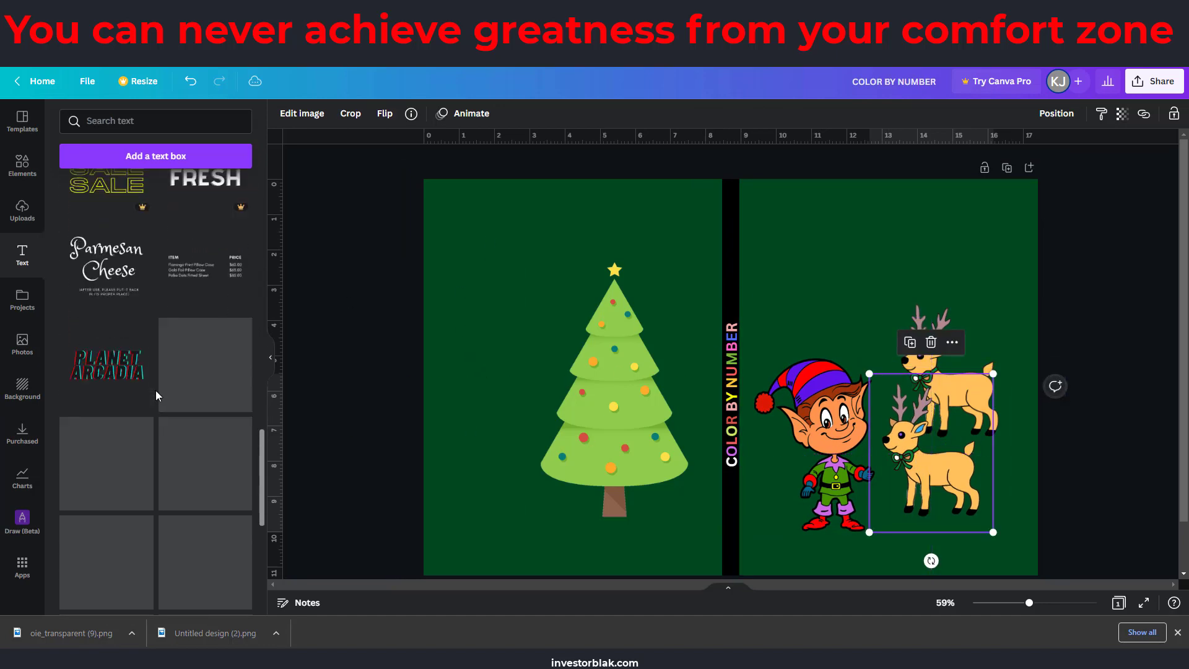
pyautogui.scroll(5, 154, 392)
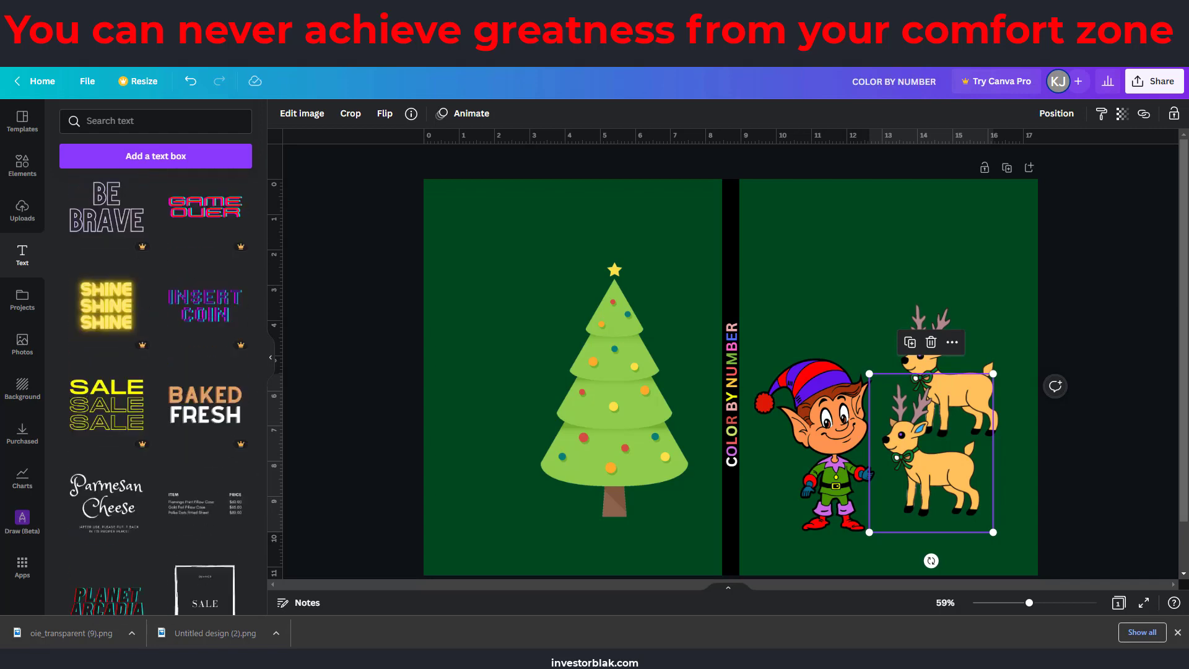
# Find the transparent Santa with a sack among the uploaded images, add it, and move it to the upper front cover
pyautogui.click(23, 210)
pyautogui.scroll(-6, 186, 366)
pyautogui.scroll(3, 191, 366)
pyautogui.scroll(-4, 172, 384)
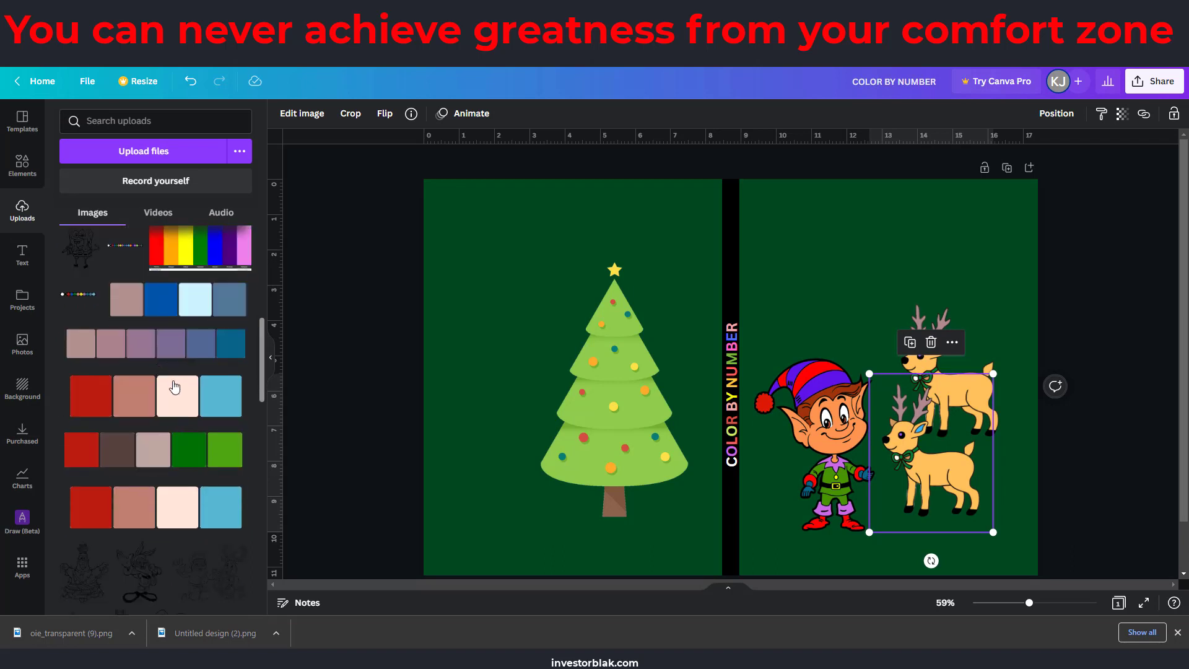
pyautogui.scroll(-10, 173, 387)
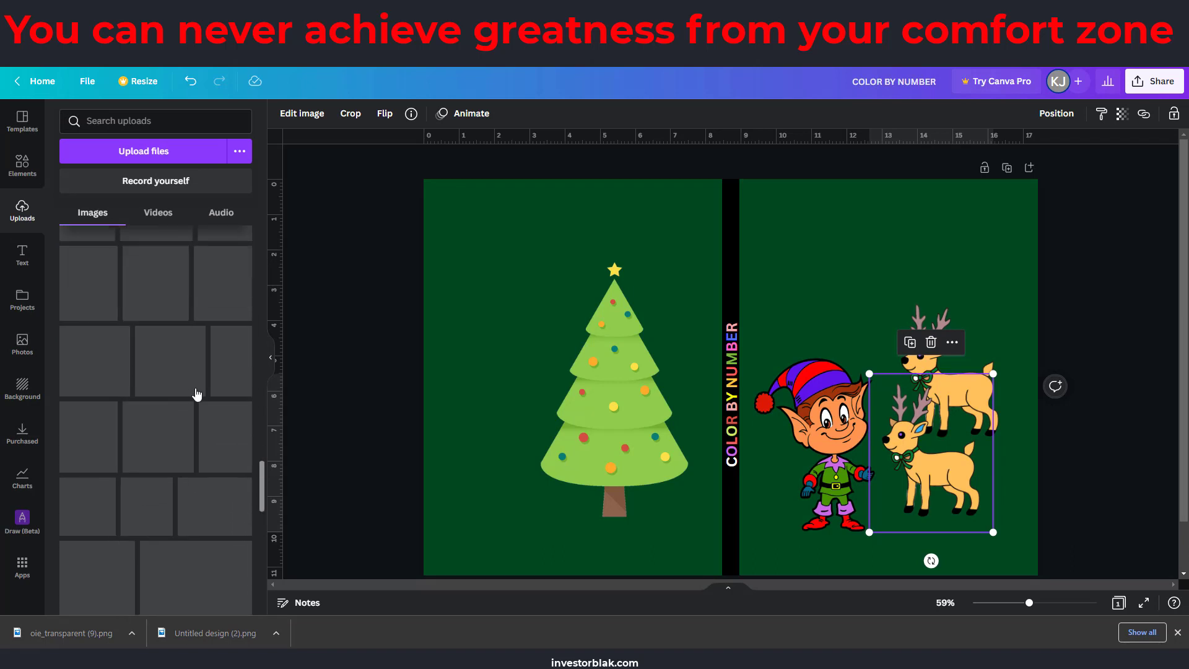
pyautogui.scroll(-2, 235, 432)
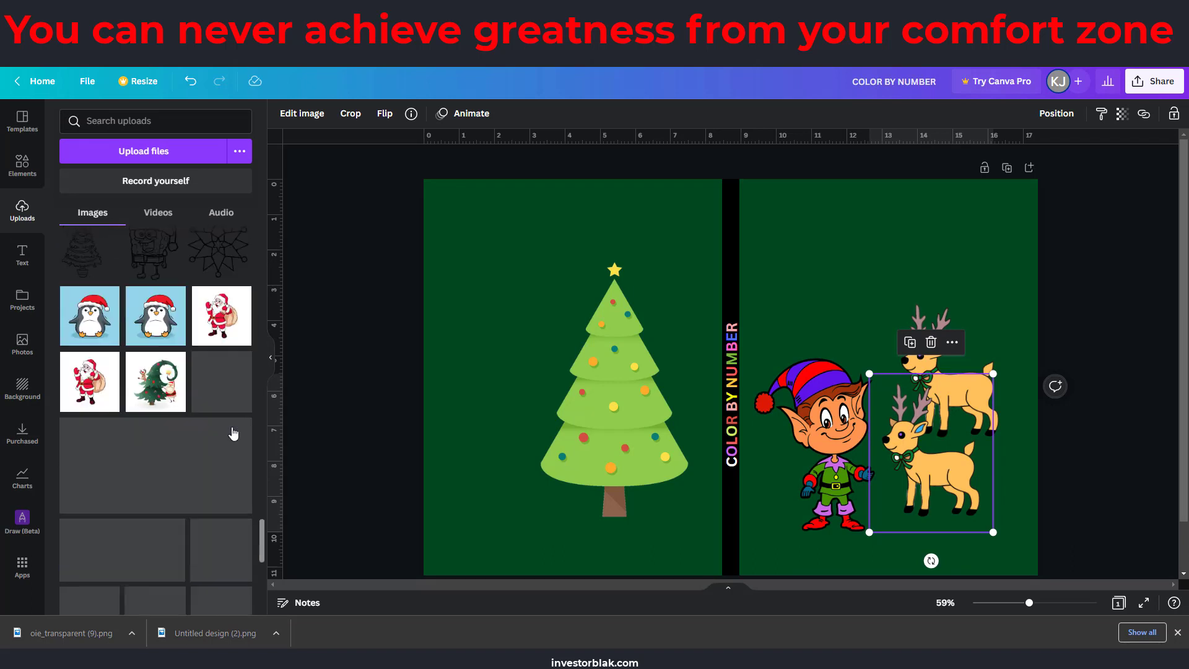
pyautogui.scroll(2, 234, 432)
pyautogui.scroll(-10, 234, 432)
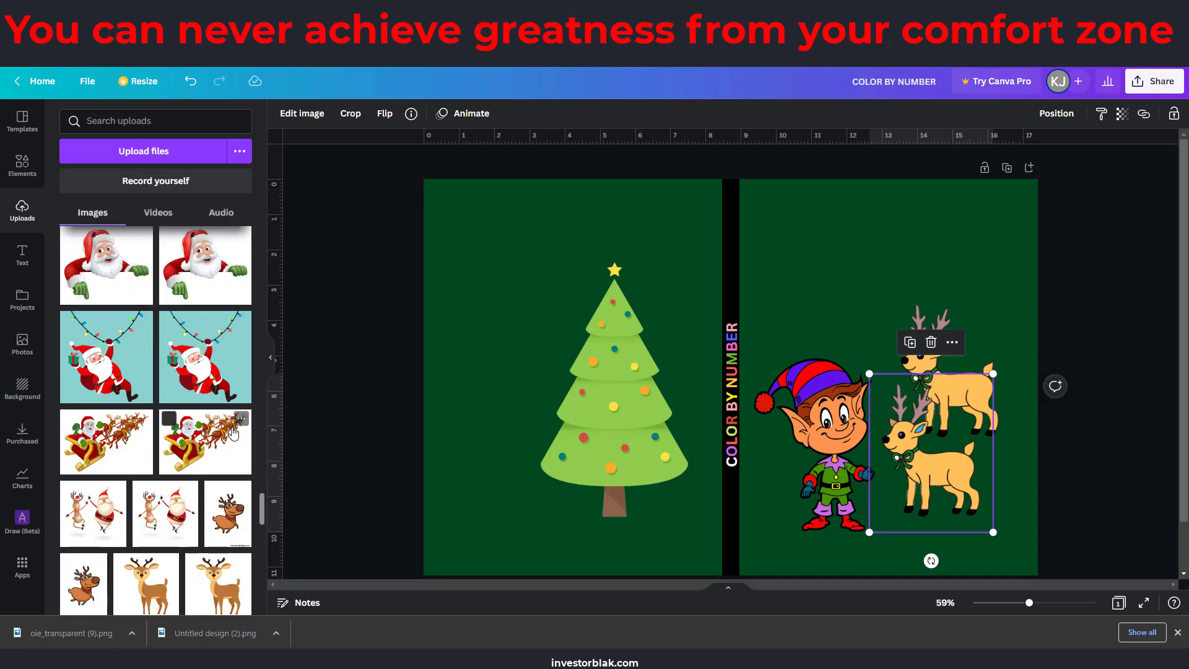
pyautogui.scroll(-6, 234, 431)
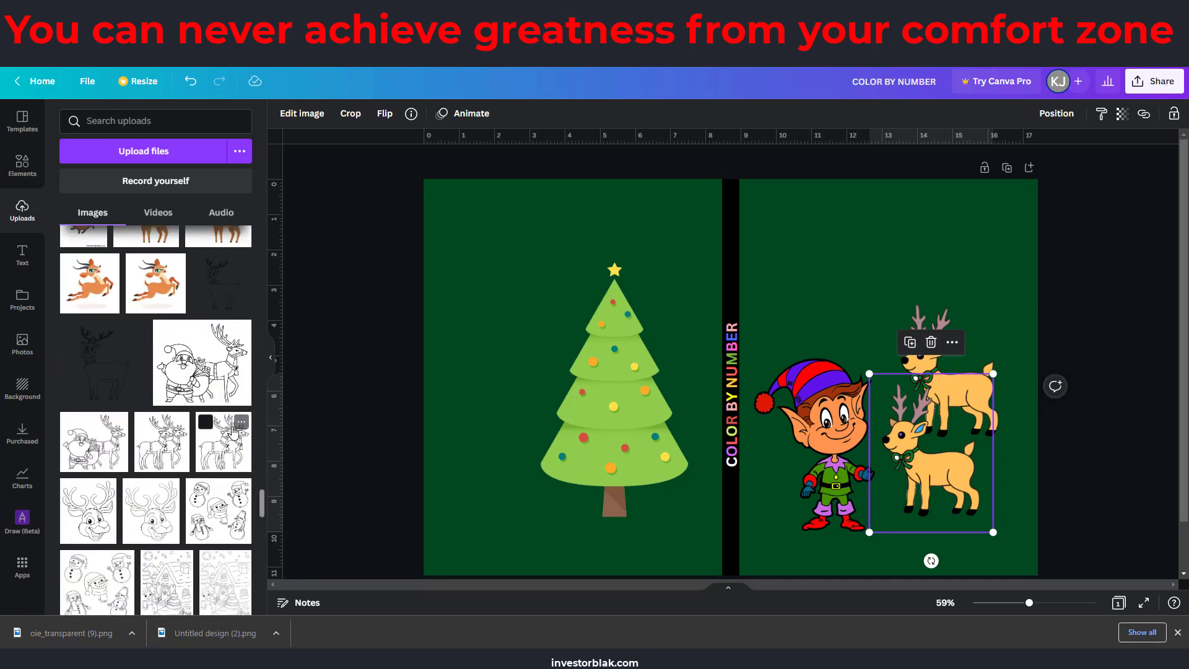
pyautogui.scroll(-6, 234, 431)
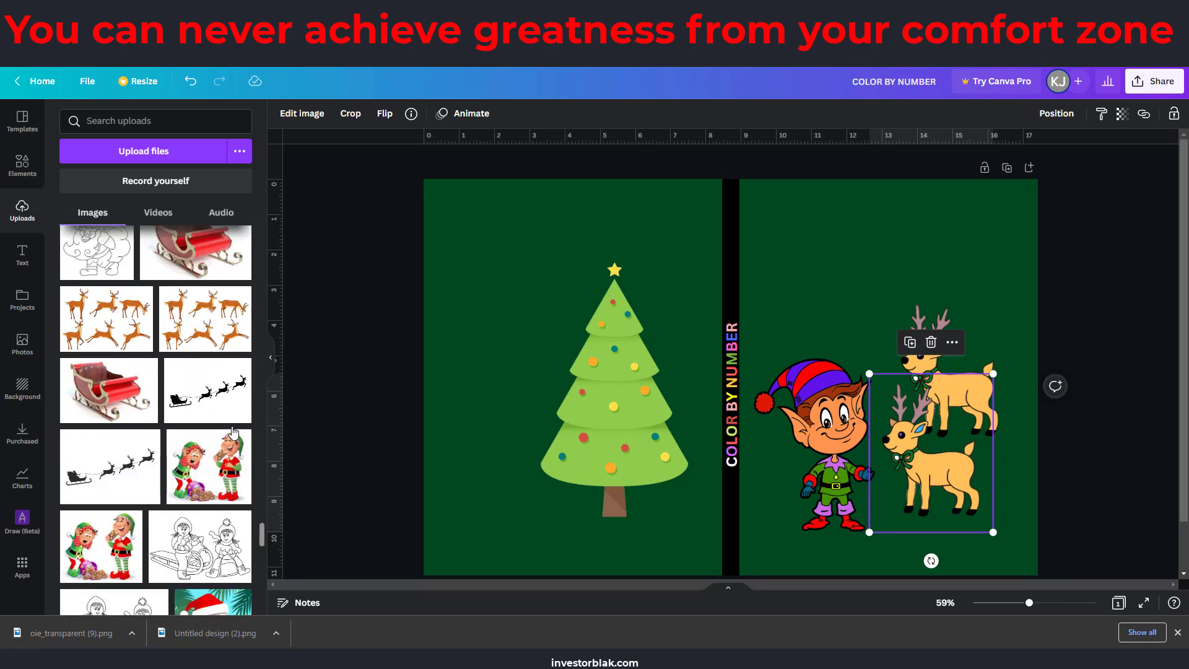
pyautogui.scroll(-8, 206, 426)
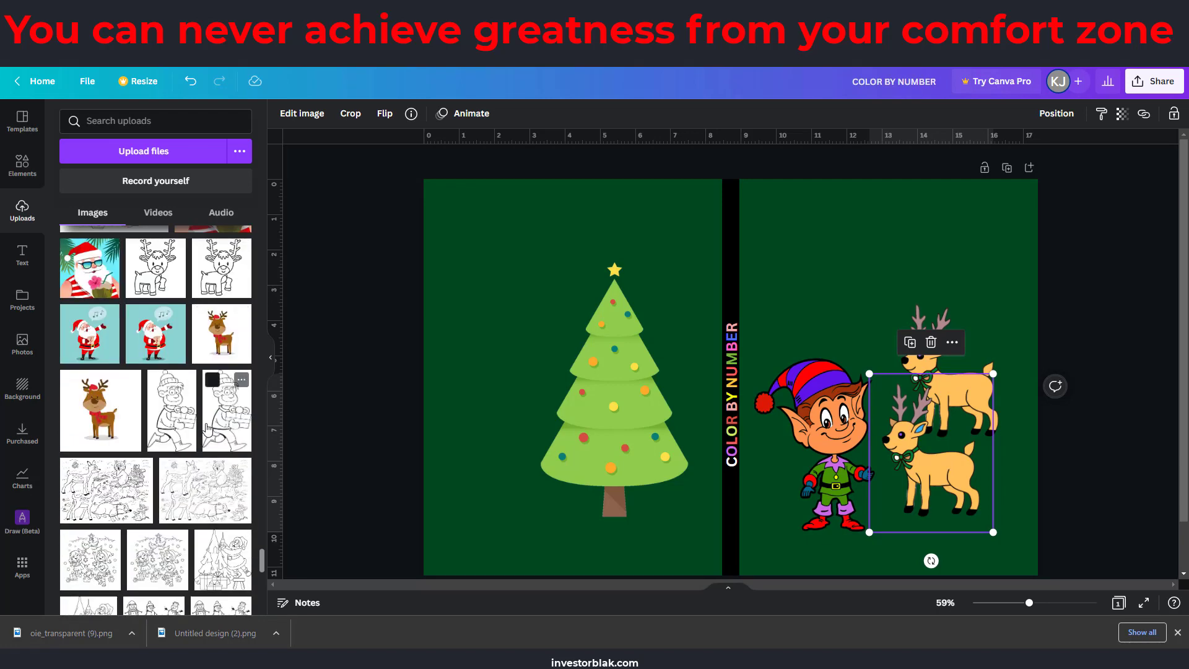
pyautogui.scroll(-8, 206, 426)
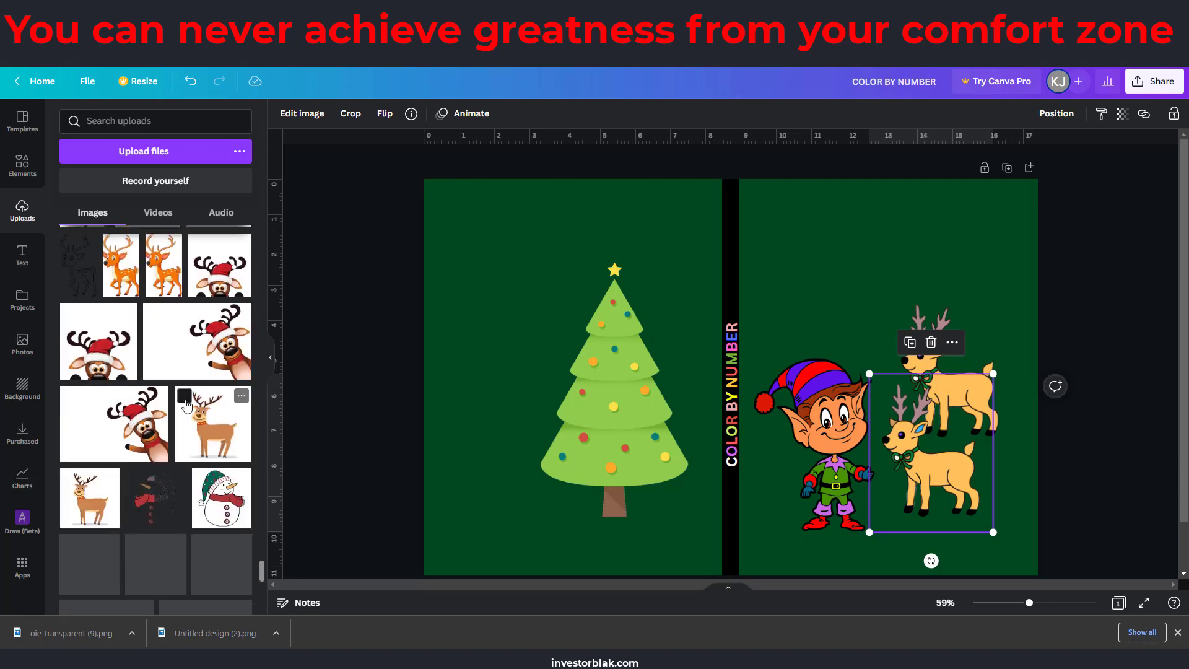
pyautogui.scroll(3, 186, 392)
pyautogui.click(687, 324)
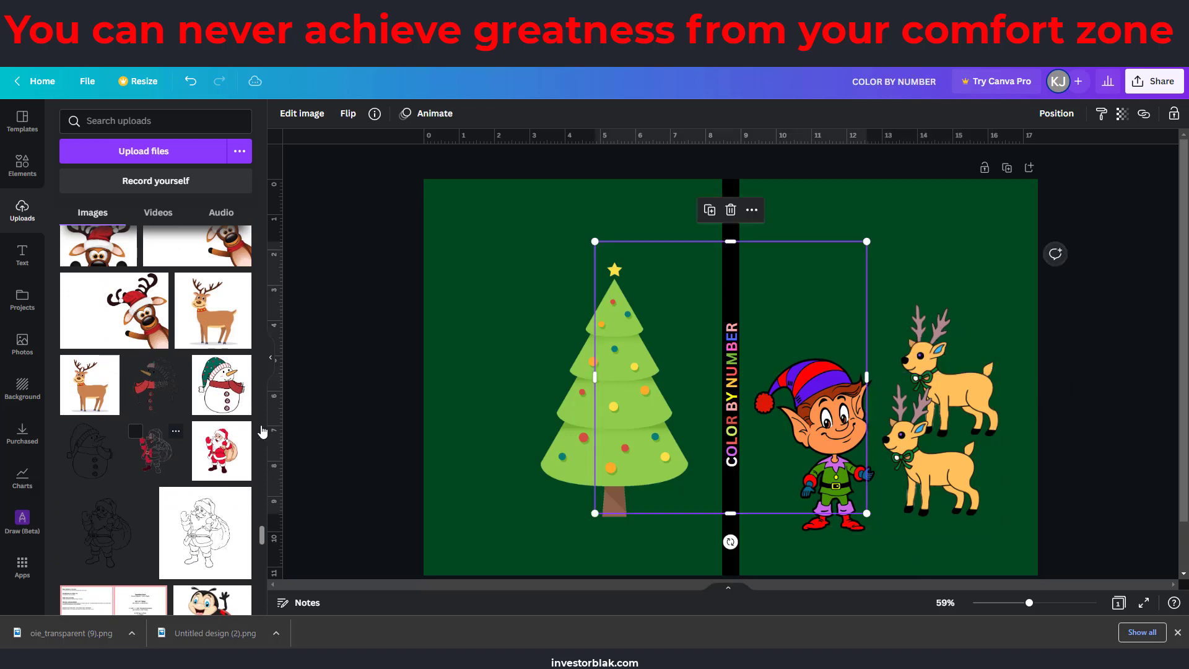
pyautogui.moveTo(807, 303); pyautogui.dragTo(960, 257)
# Shrink the Santa and rearrange him above the elf and the two reindeer, with the elf near the spine and the reindeer at the far lower side
pyautogui.moveTo(821, 493); pyautogui.dragTo(786, 506)
pyautogui.click(963, 251)
pyautogui.moveTo(1020, 197); pyautogui.dragTo(934, 281)
pyautogui.moveTo(853, 332); pyautogui.dragTo(855, 253)
pyautogui.moveTo(928, 439); pyautogui.dragTo(922, 482)
pyautogui.moveTo(965, 399); pyautogui.dragTo(986, 474)
# Add a rounded square, enlarge it over the upper front cover, and send it backward behind the Santa
pyautogui.click(22, 165)
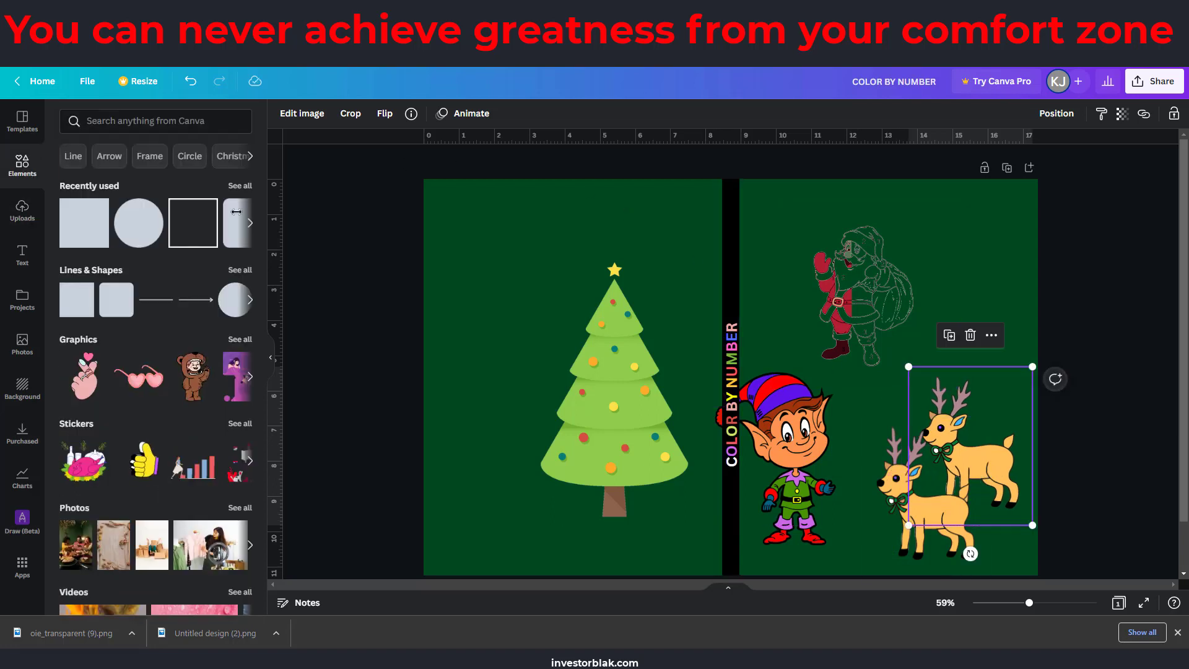
pyautogui.click(116, 300)
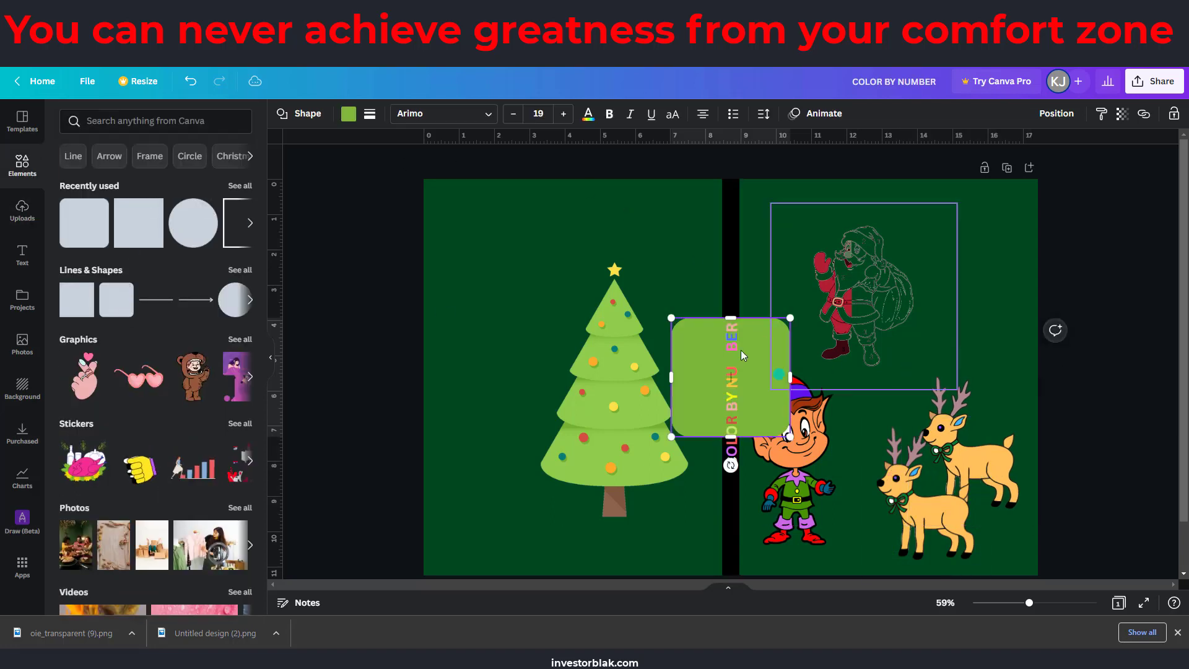
pyautogui.moveTo(671, 365); pyautogui.dragTo(804, 263)
pyautogui.moveTo(968, 358); pyautogui.dragTo(998, 372)
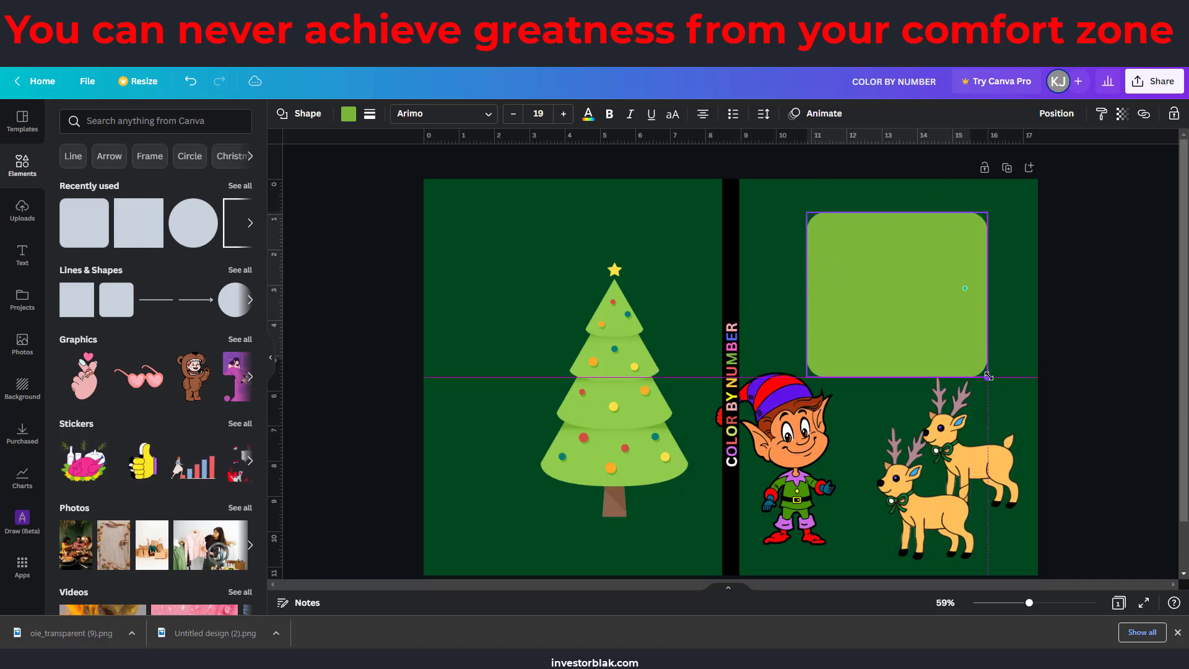
pyautogui.moveTo(875, 319)
pyautogui.mouseDown()
pyautogui.moveTo(851, 316)
pyautogui.moveTo(881, 315)
pyautogui.moveTo(863, 317)
pyautogui.mouseUp()
pyautogui.click(1057, 116)
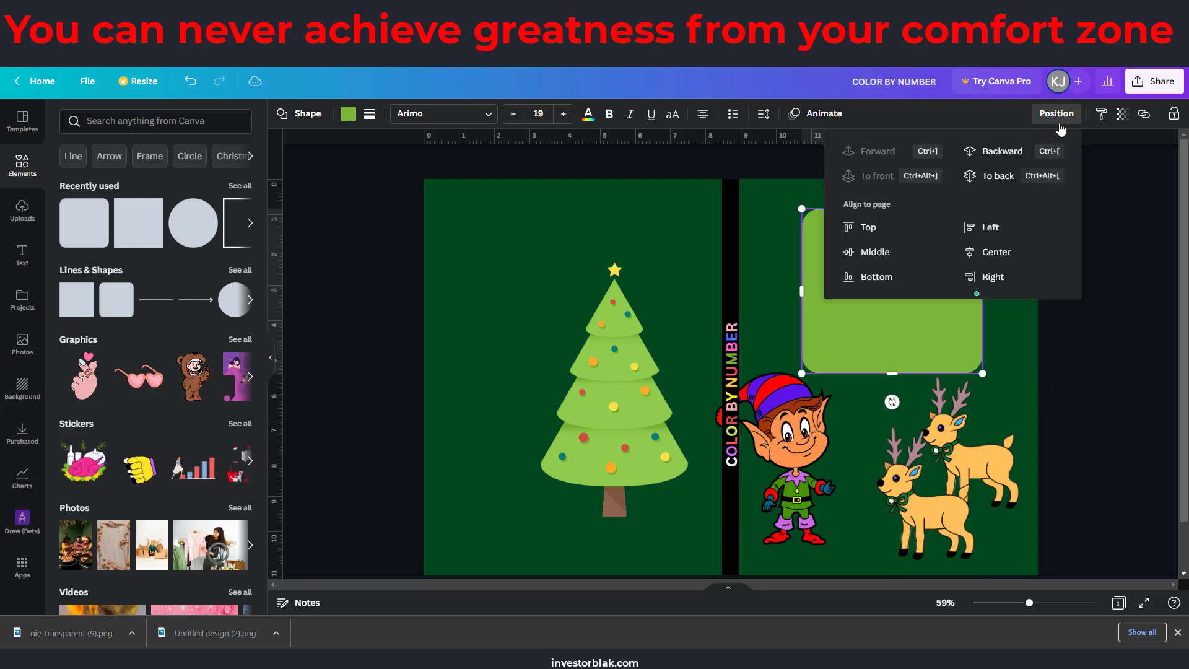
pyautogui.click(991, 151)
# Move the Santa onto the rounded square and shrink him to fit inside it
pyautogui.click(842, 321)
pyautogui.moveTo(868, 316); pyautogui.dragTo(879, 313)
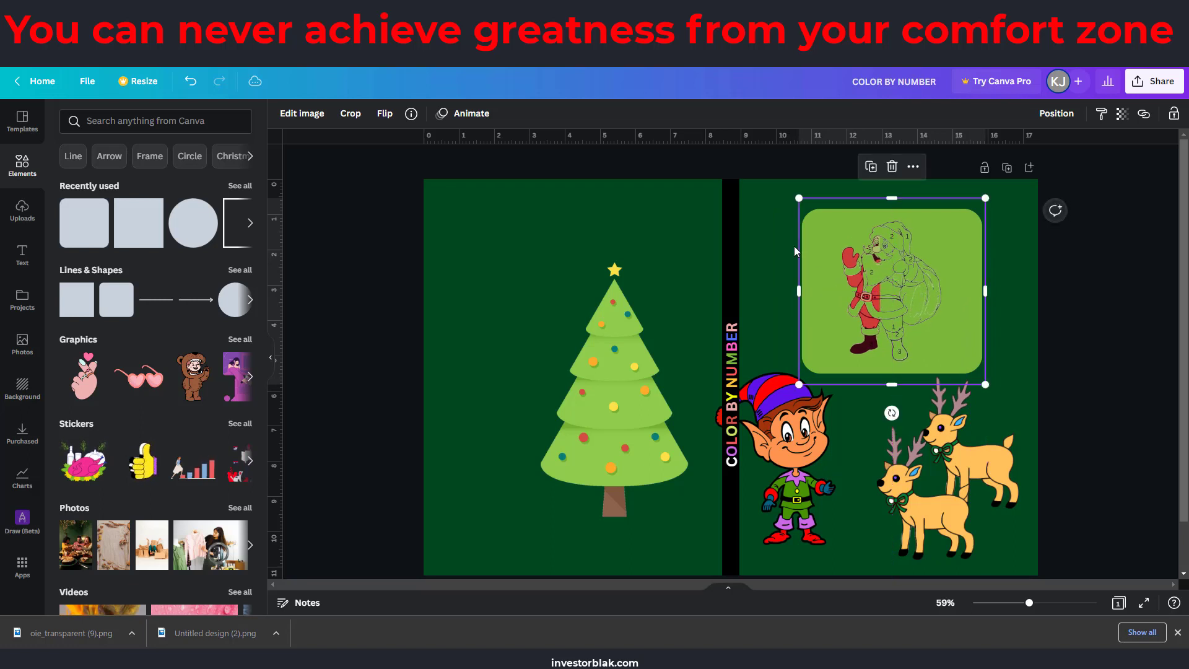
pyautogui.moveTo(799, 198); pyautogui.dragTo(820, 247)
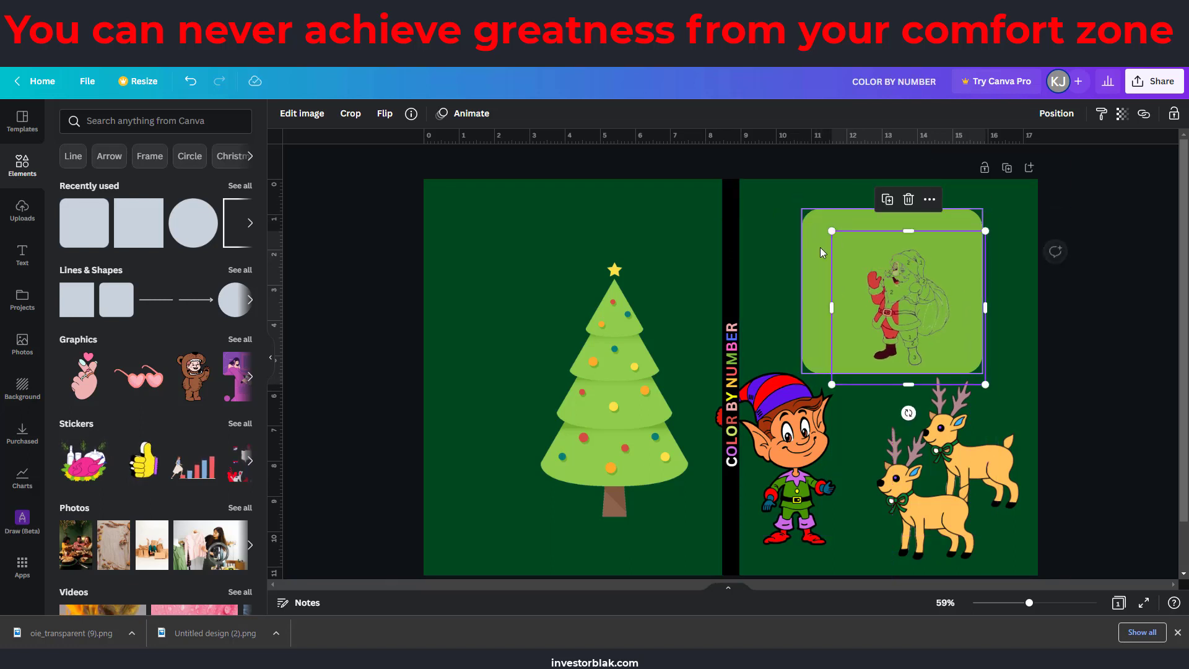
# Fill the rounded square behind the Santa with white and set its transparency to 75
pyautogui.click(835, 244)
pyautogui.click(349, 115)
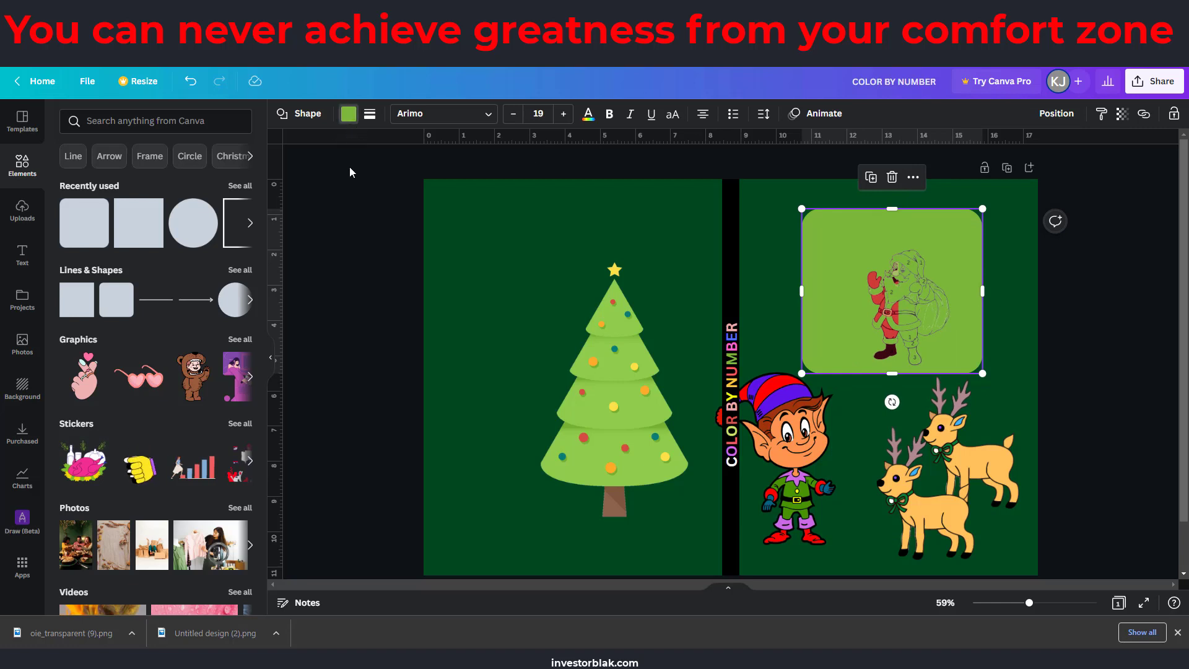
pyautogui.click(239, 517)
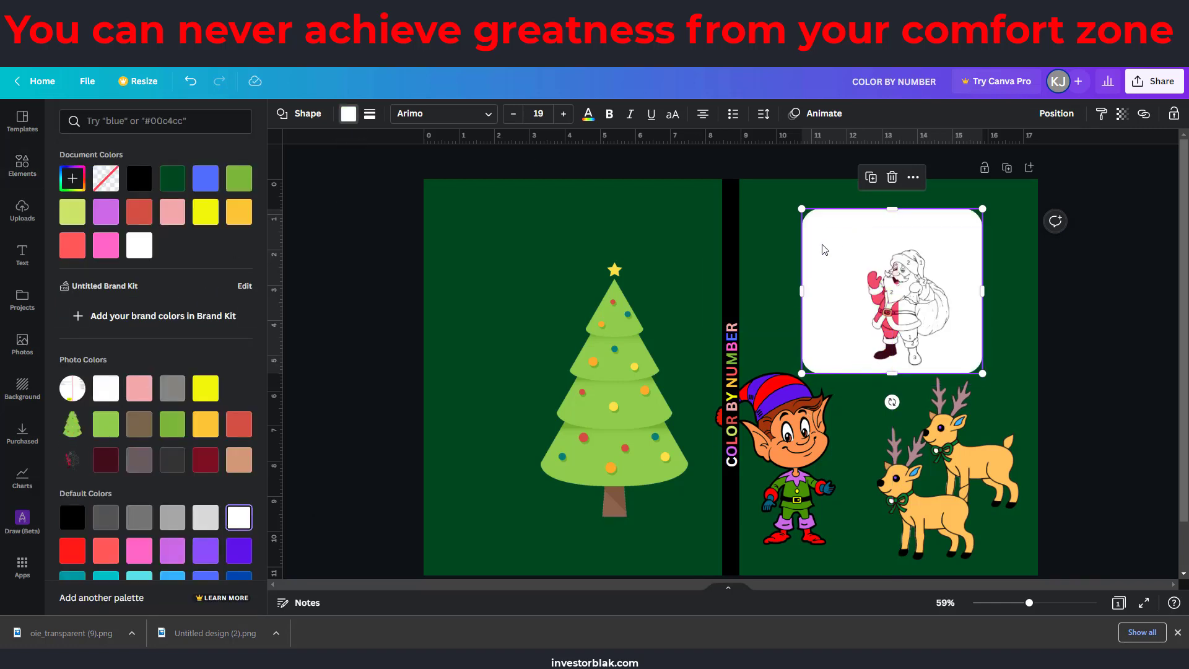
pyautogui.click(1123, 115)
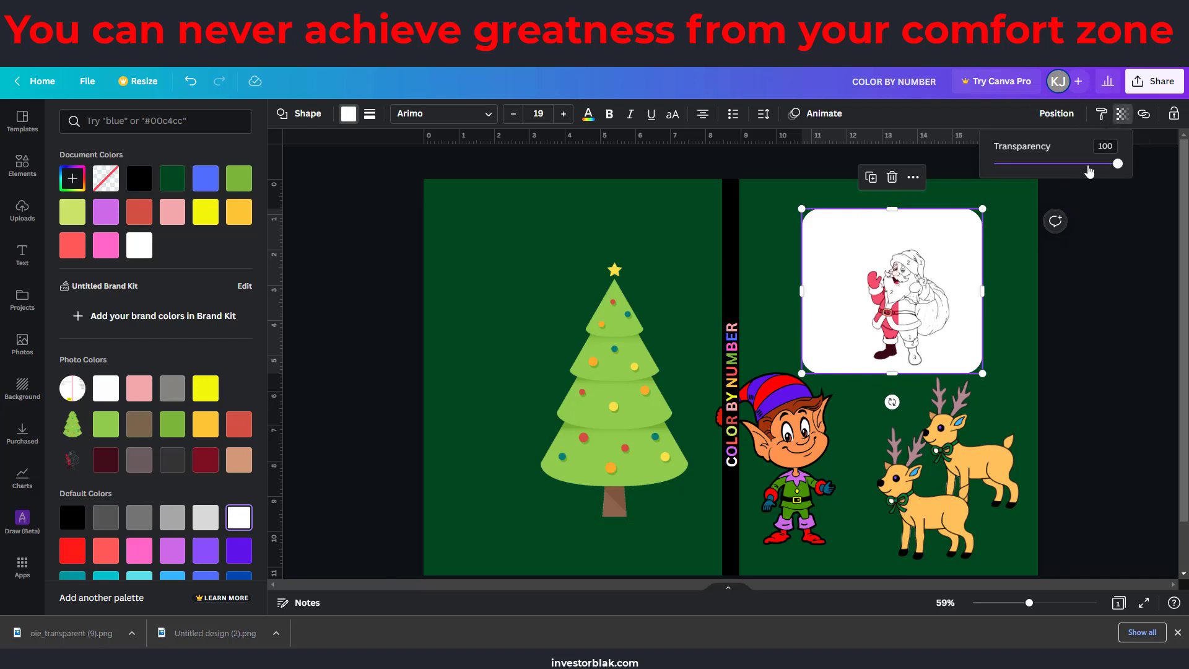
pyautogui.moveTo(1118, 165); pyautogui.dragTo(1095, 166)
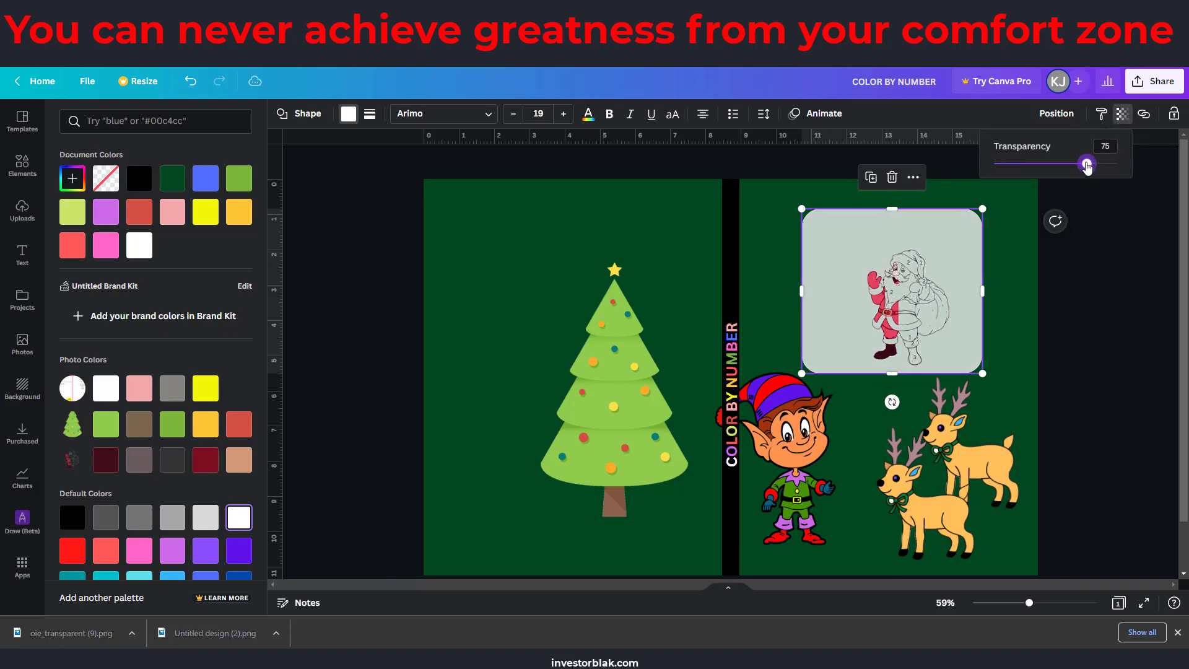
# Shift the Santa higher on the white panel and place a horizontal copy of the COLOR BY NUMBER spine title beneath him
pyautogui.moveTo(892, 297); pyautogui.dragTo(880, 275)
pyautogui.click(727, 360)
pyautogui.click(727, 359)
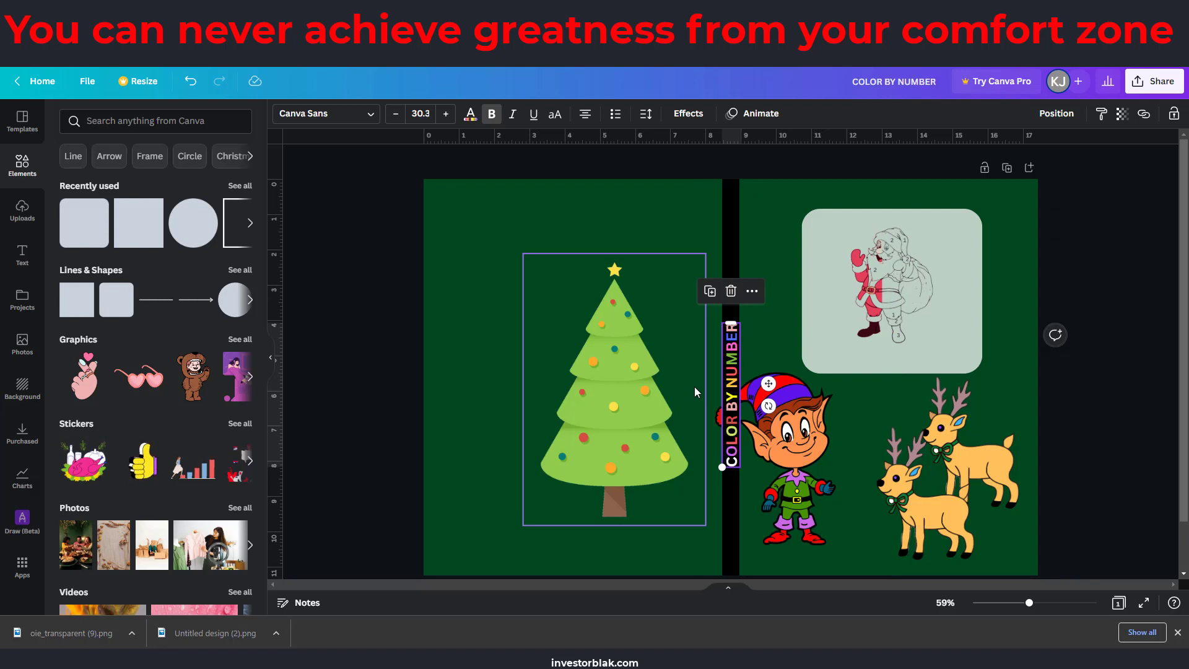
pyautogui.hotkey('ctrl', 'd')
pyautogui.moveTo(768, 383); pyautogui.dragTo(896, 389)
# Shrink the Santa further and position him above the title on the spine side of the white panel
pyautogui.click(895, 269)
pyautogui.moveTo(978, 211); pyautogui.dragTo(944, 236)
pyautogui.moveTo(892, 285); pyautogui.dragTo(884, 273)
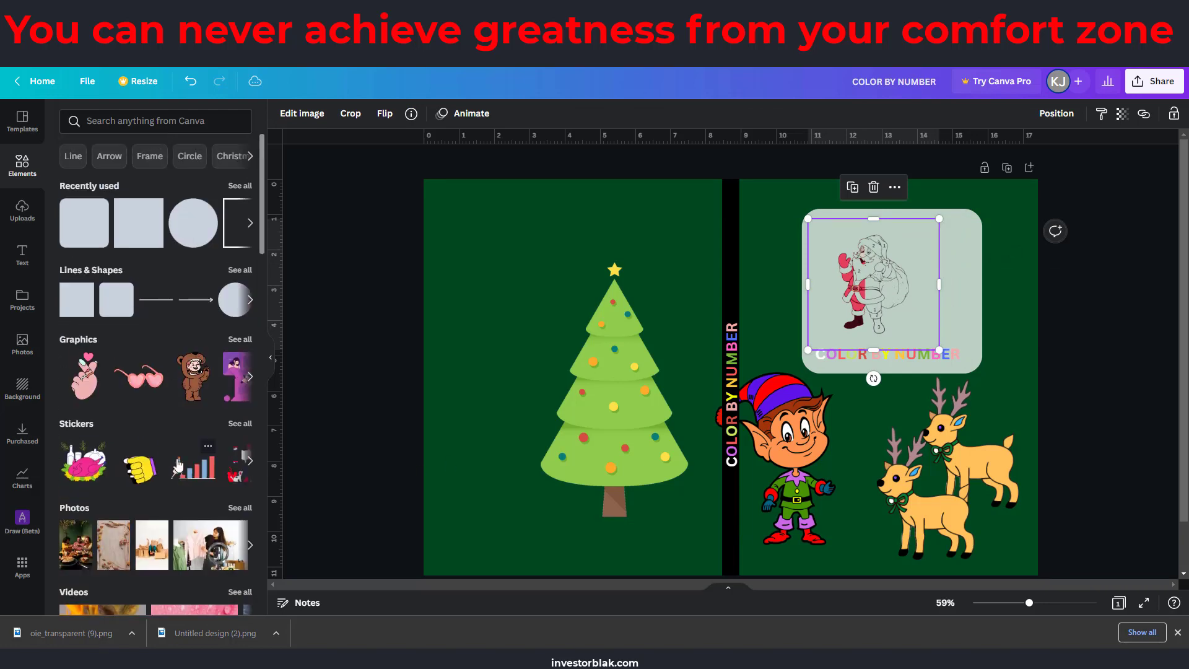
# Add the uploaded snowman outline, place it beside the Santa on the white panel, and shrink it to about 2.1 x 2.1 in
pyautogui.scroll(-10, 152, 318)
pyautogui.scroll(-1, 152, 318)
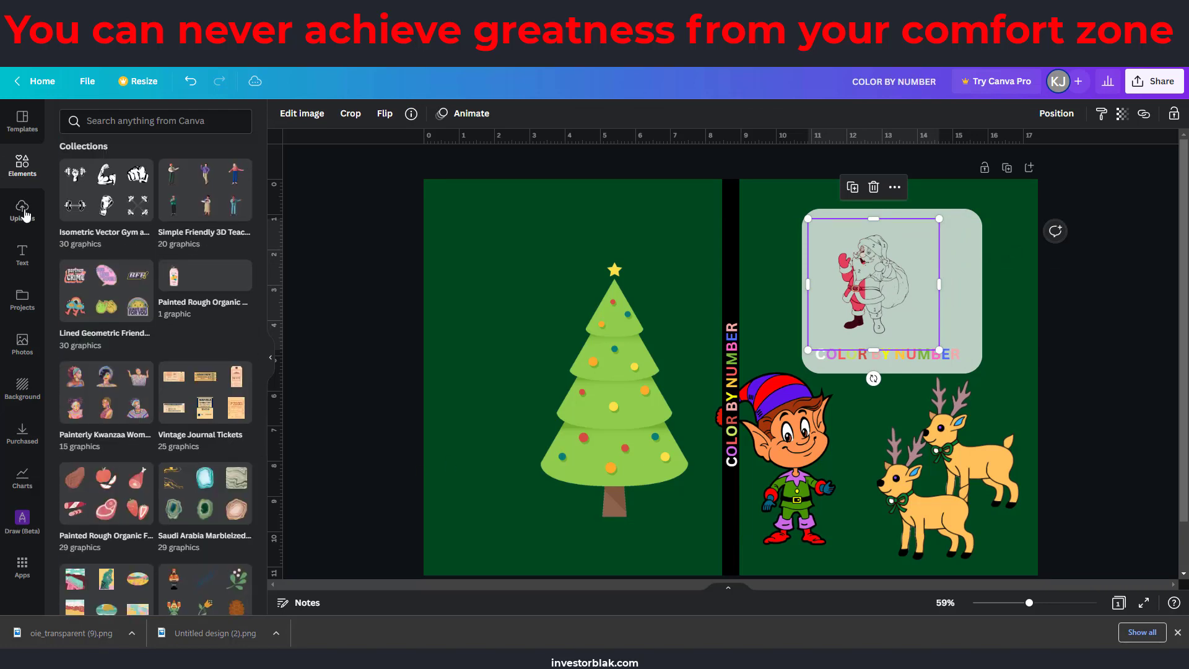
pyautogui.click(22, 211)
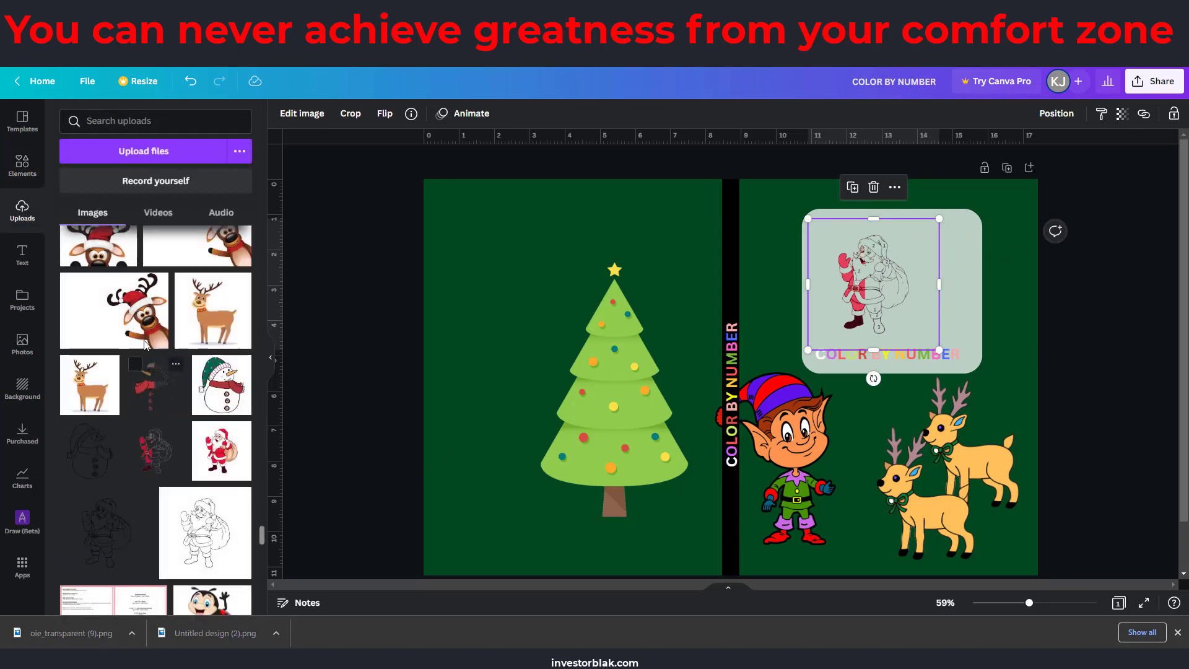
pyautogui.click(87, 461)
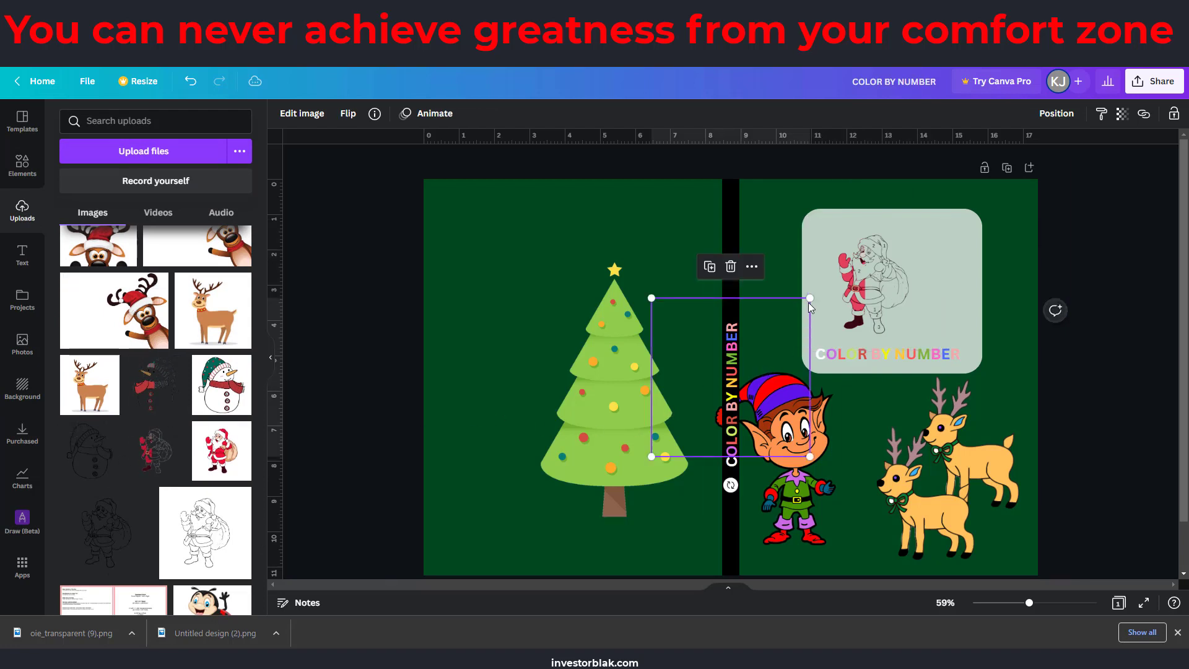
pyautogui.moveTo(806, 298); pyautogui.dragTo(754, 356)
pyautogui.moveTo(697, 399); pyautogui.dragTo(938, 270)
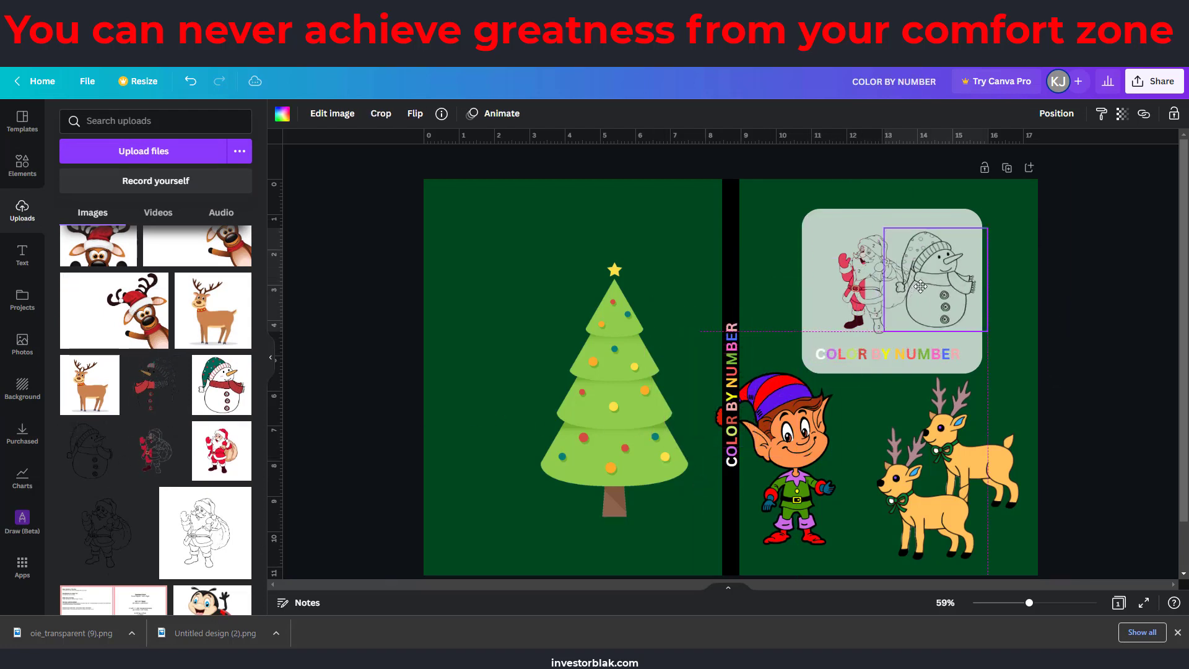
pyautogui.moveTo(996, 224); pyautogui.dragTo(965, 253)
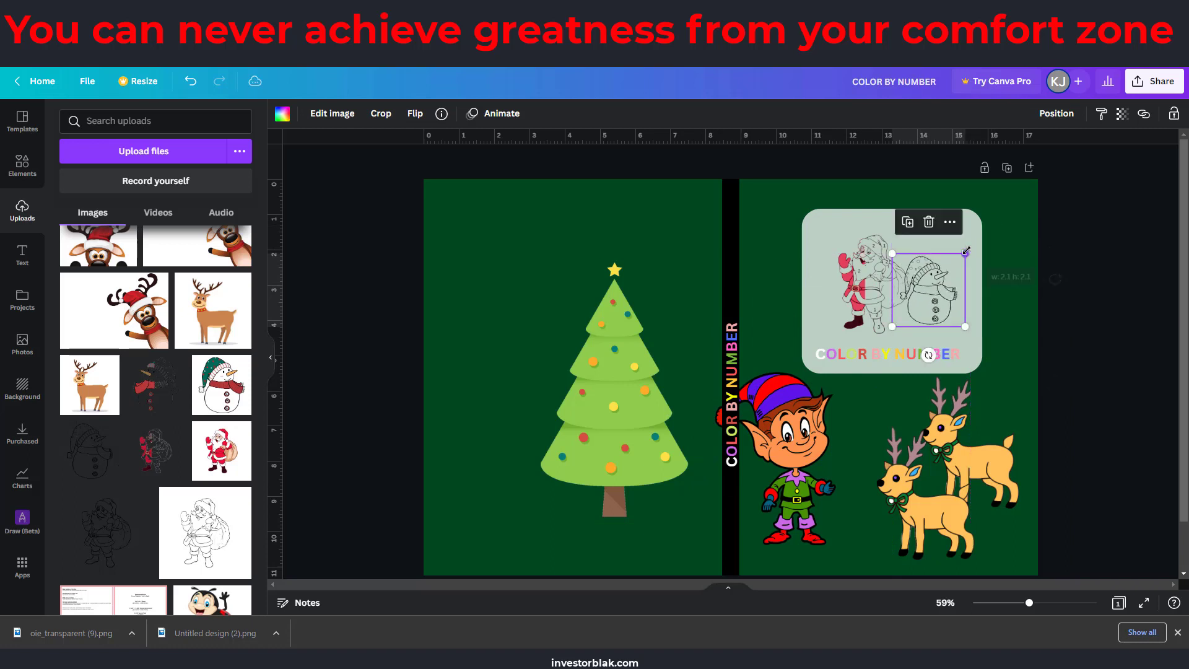
# Flip the snowman horizontally so it faces the Santa and move it toward the panel's outer edge
pyautogui.click(409, 118)
pyautogui.click(426, 147)
pyautogui.moveTo(934, 300); pyautogui.dragTo(950, 296)
pyautogui.click(819, 257)
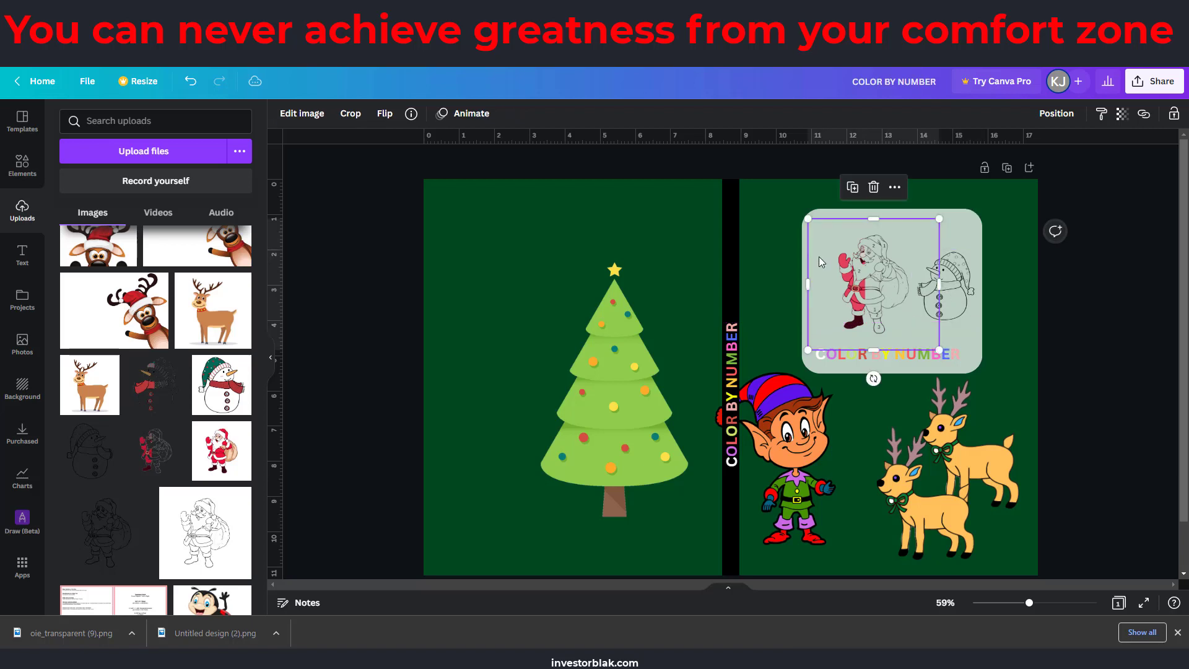
# Add another rounded square to the cover
pyautogui.click(880, 356)
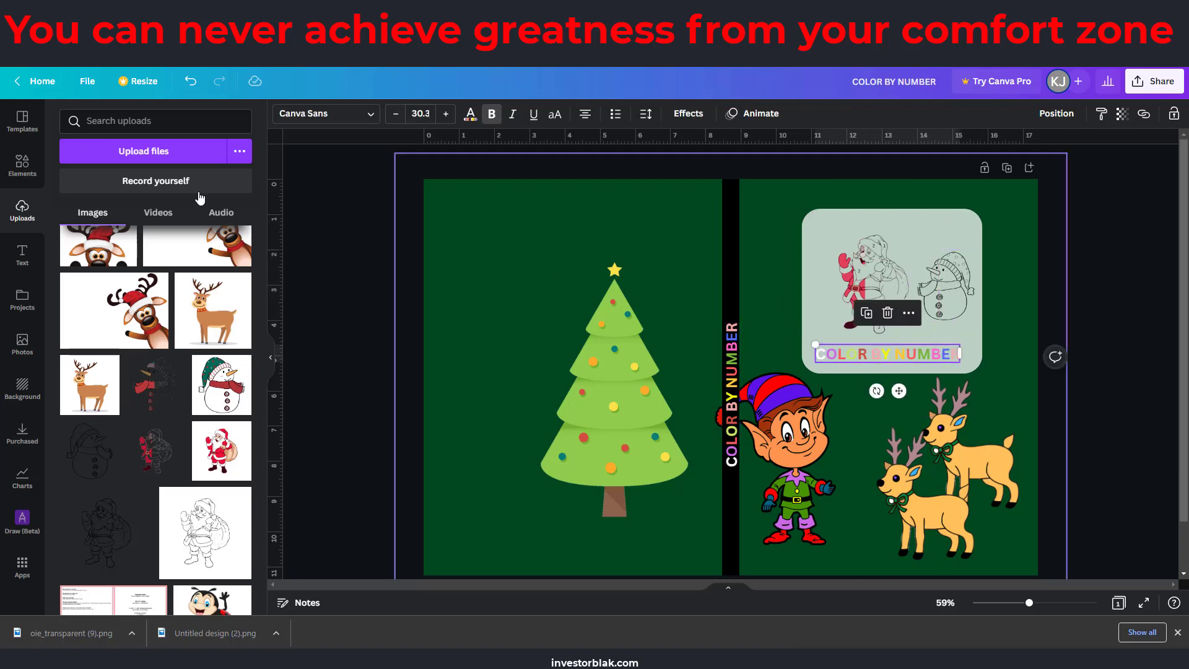
pyautogui.click(31, 172)
pyautogui.scroll(15, 117, 228)
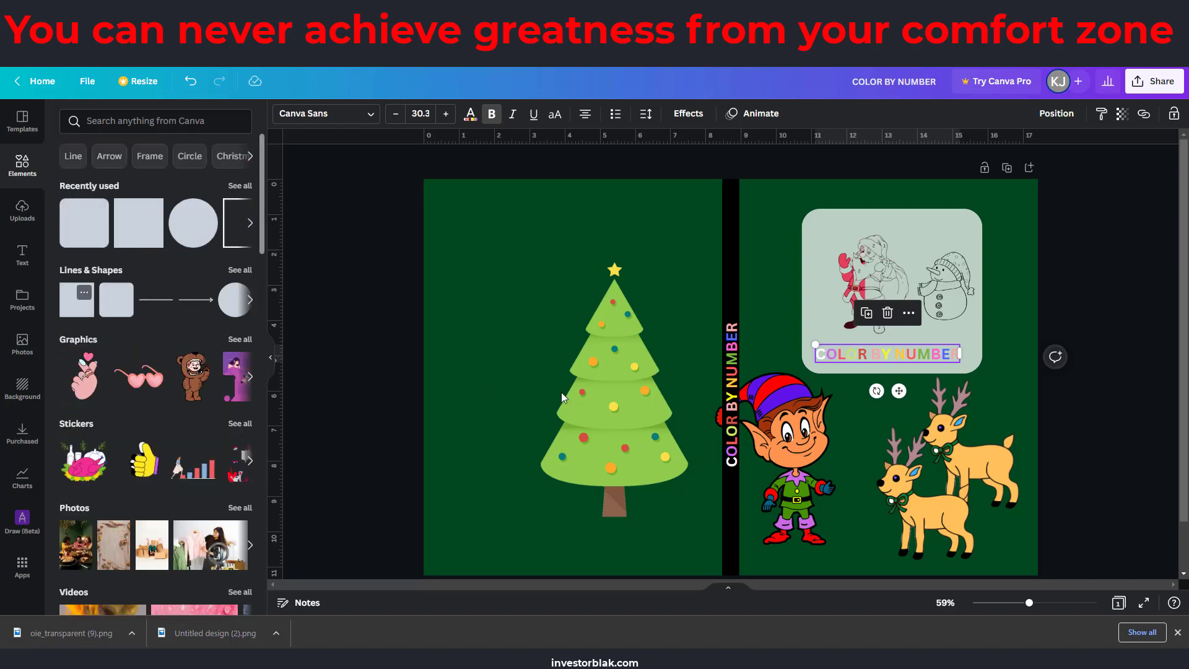
pyautogui.click(84, 293)
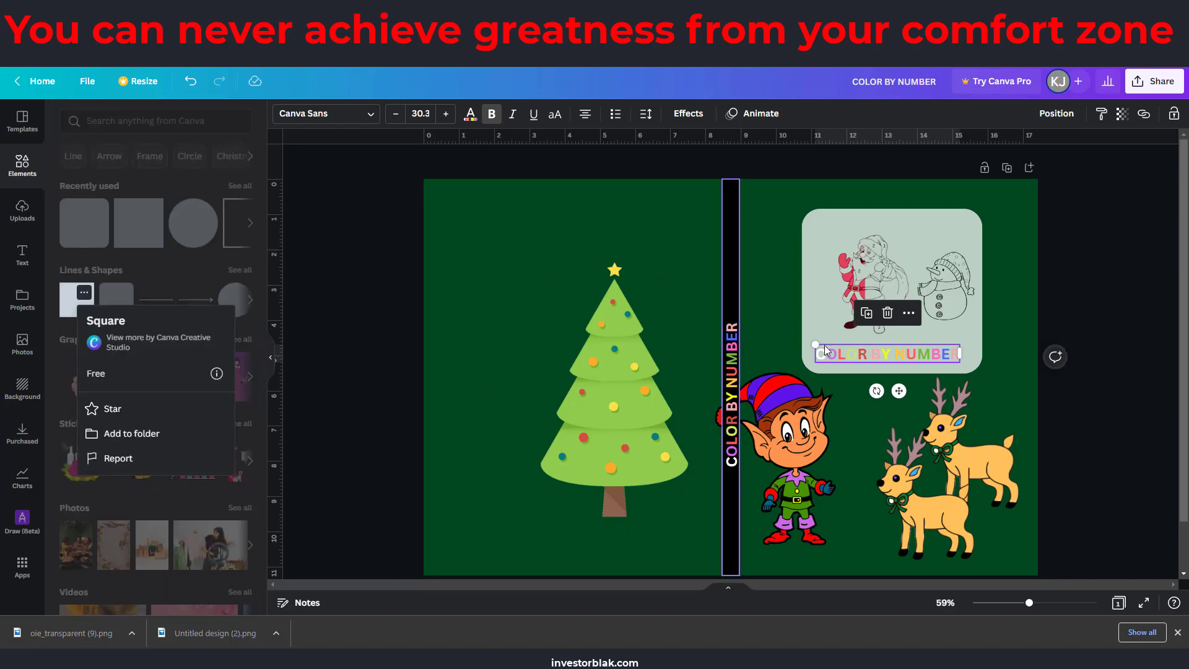
pyautogui.click(90, 214)
pyautogui.click(90, 213)
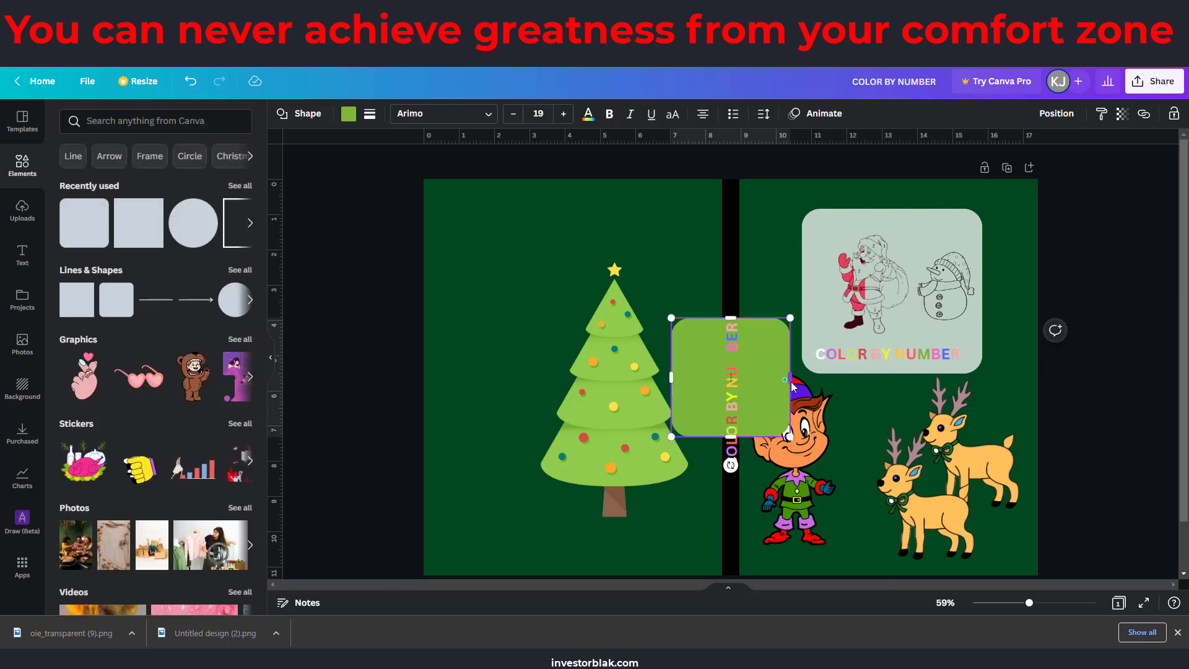
# Reshape the green rounded rectangle into a narrow banner behind the front cover's COLOR BY NUMBER title and fill it black
pyautogui.moveTo(814, 316); pyautogui.dragTo(937, 302)
pyautogui.moveTo(792, 436); pyautogui.dragTo(899, 393)
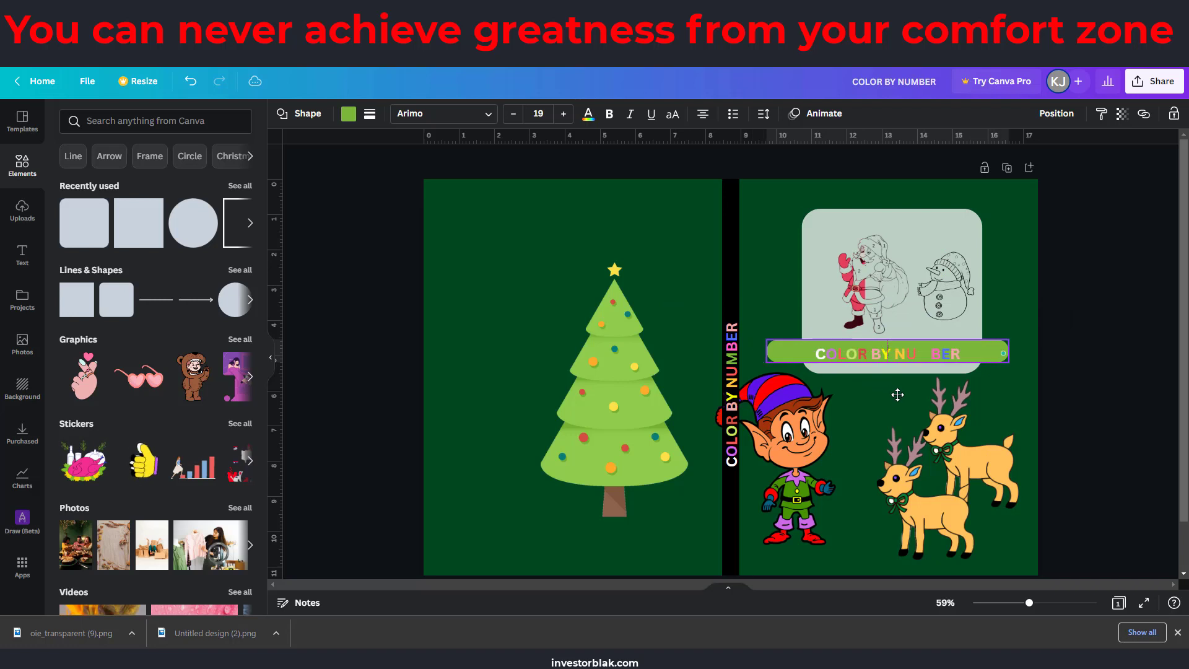
pyautogui.moveTo(767, 354); pyautogui.dragTo(815, 360)
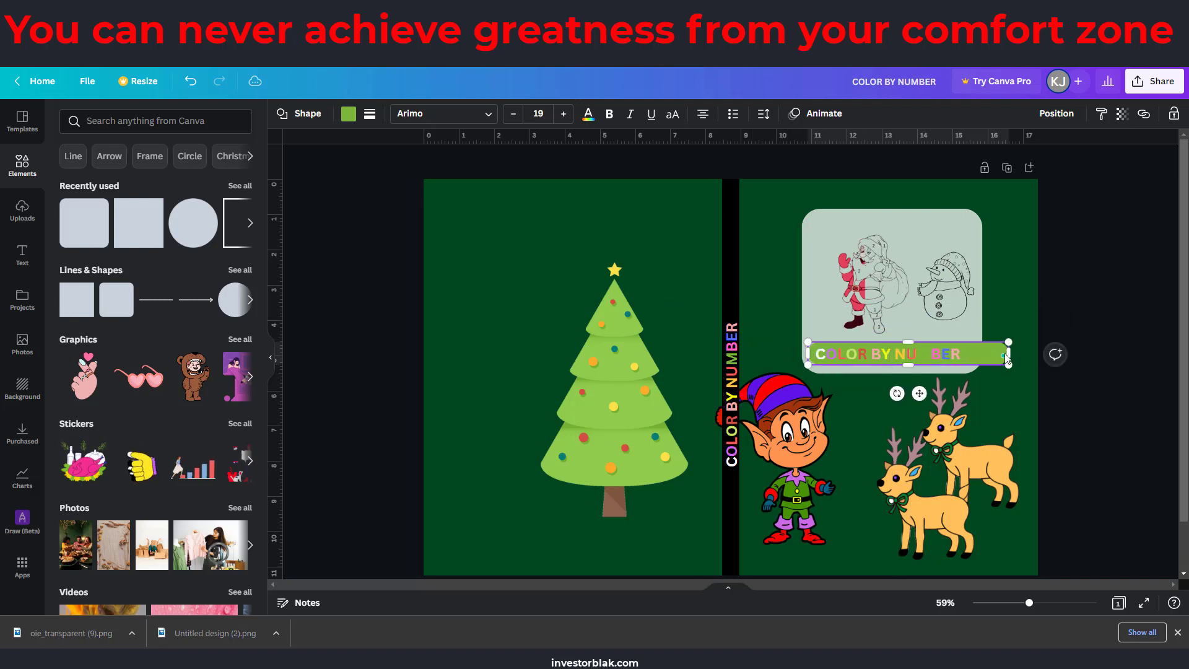
pyautogui.moveTo(1008, 354); pyautogui.dragTo(968, 348)
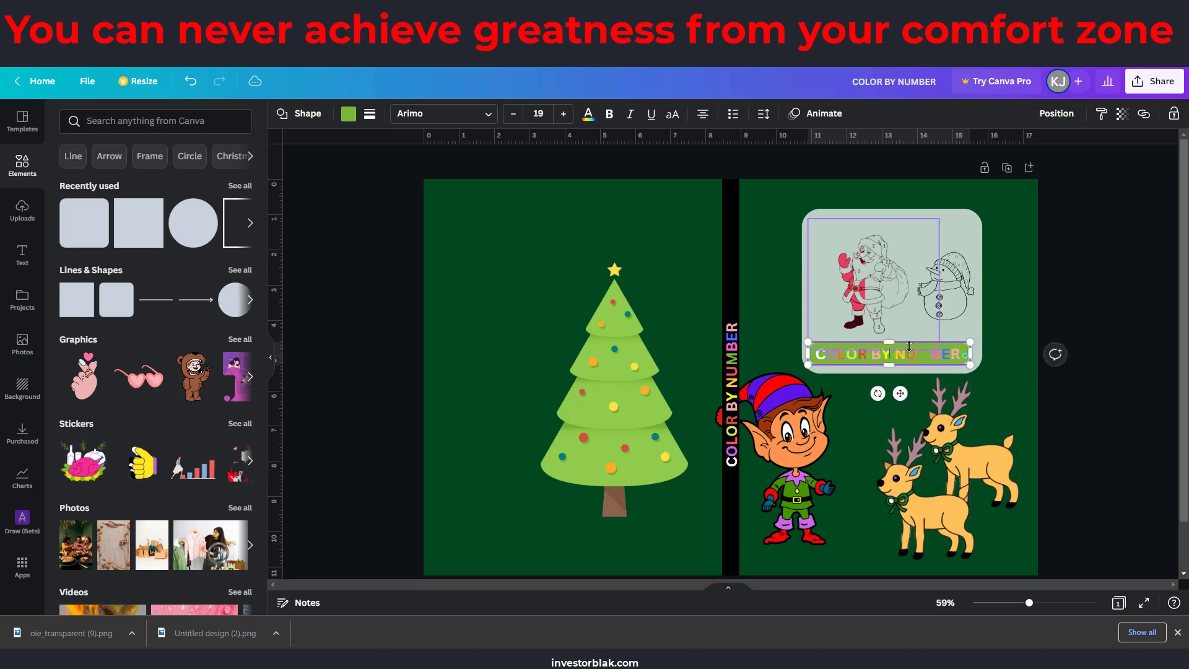
pyautogui.click(347, 117)
pyautogui.click(72, 520)
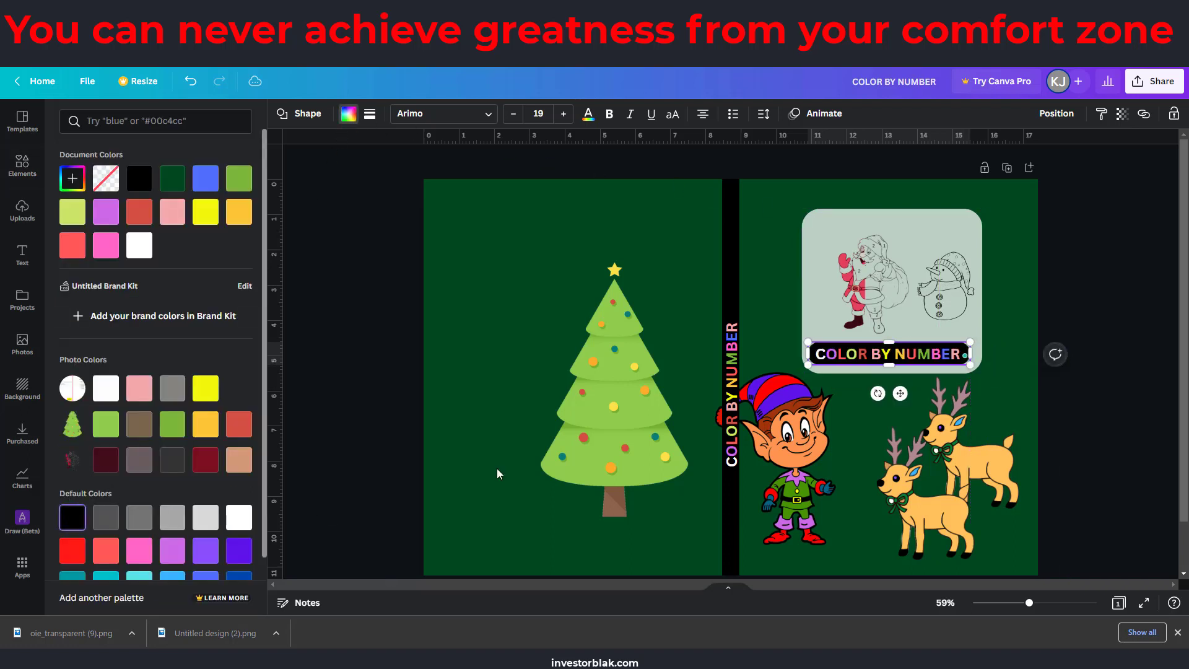
# Move the elf off the black spine onto the front cover, beside the reindeer
pyautogui.click(833, 374)
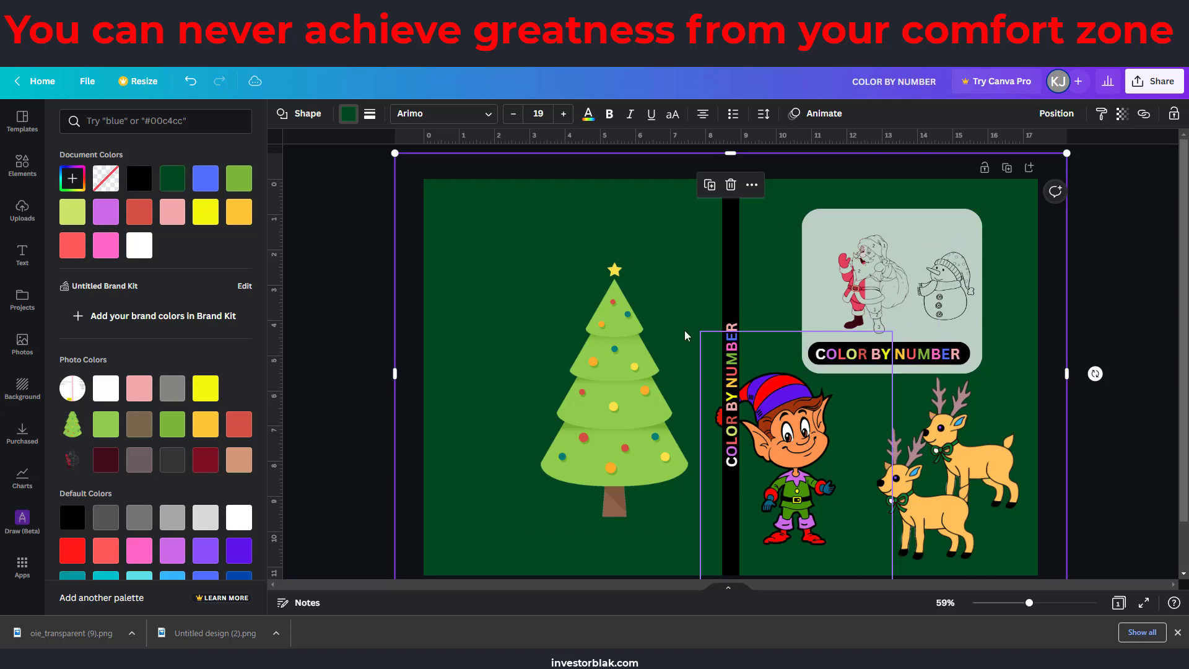
pyautogui.moveTo(788, 423); pyautogui.dragTo(827, 435)
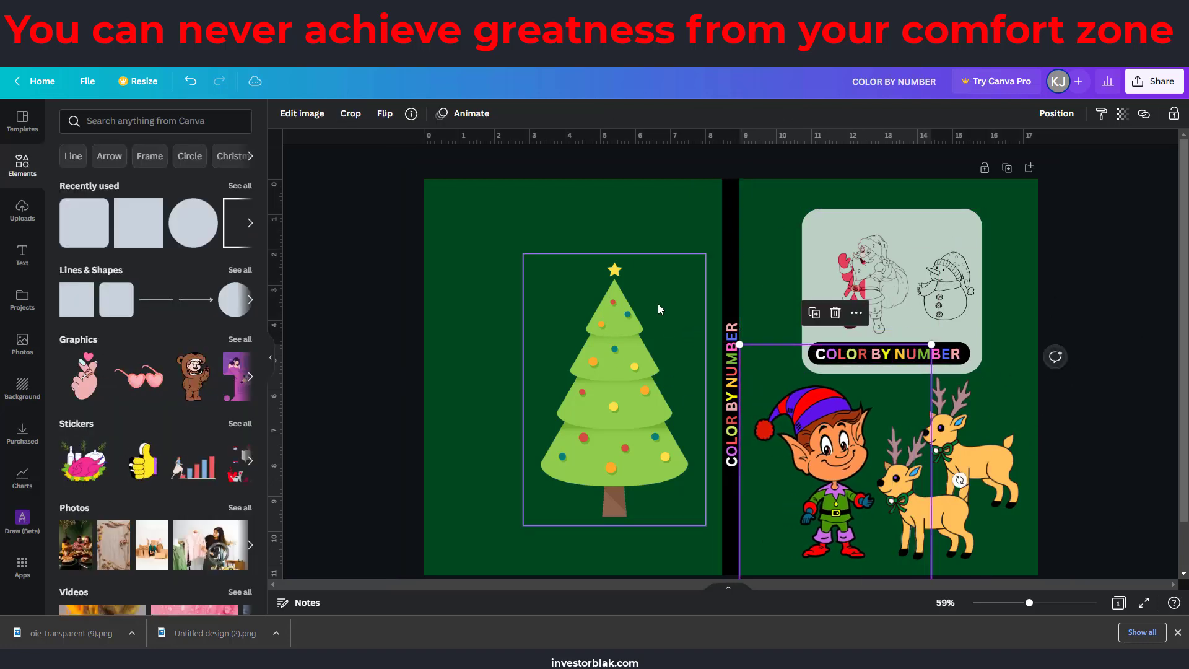
pyautogui.click(657, 303)
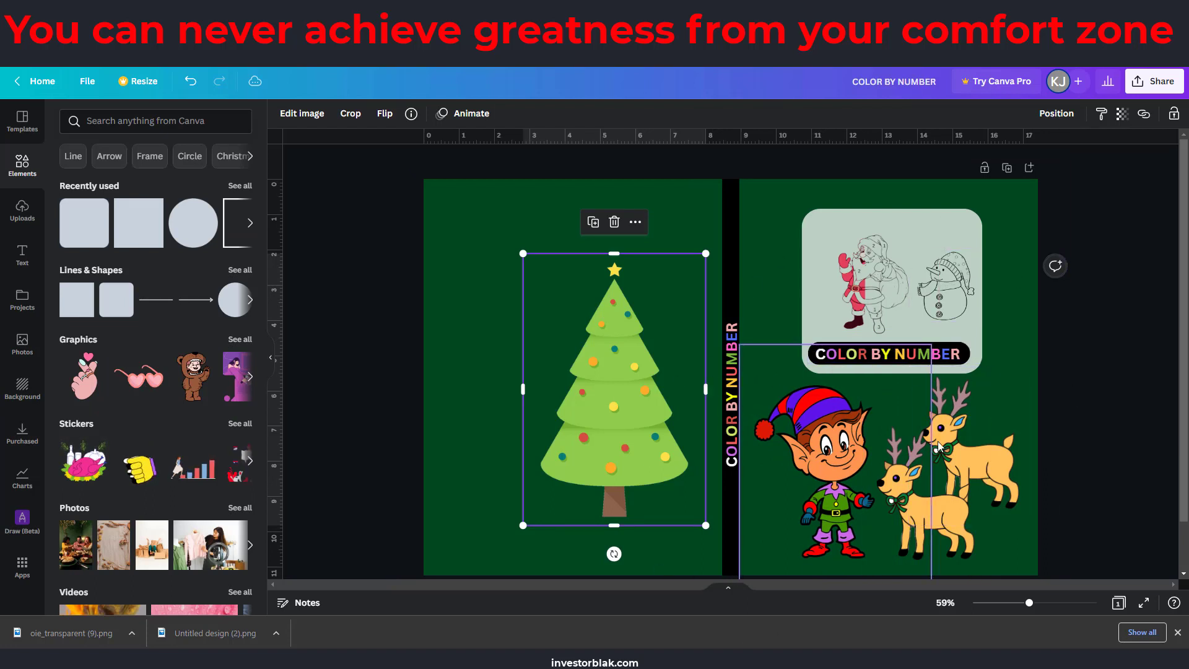
# Check the layout against the cover template by setting the dark green background's transparency to 0, and return it to 100
pyautogui.click(1060, 169)
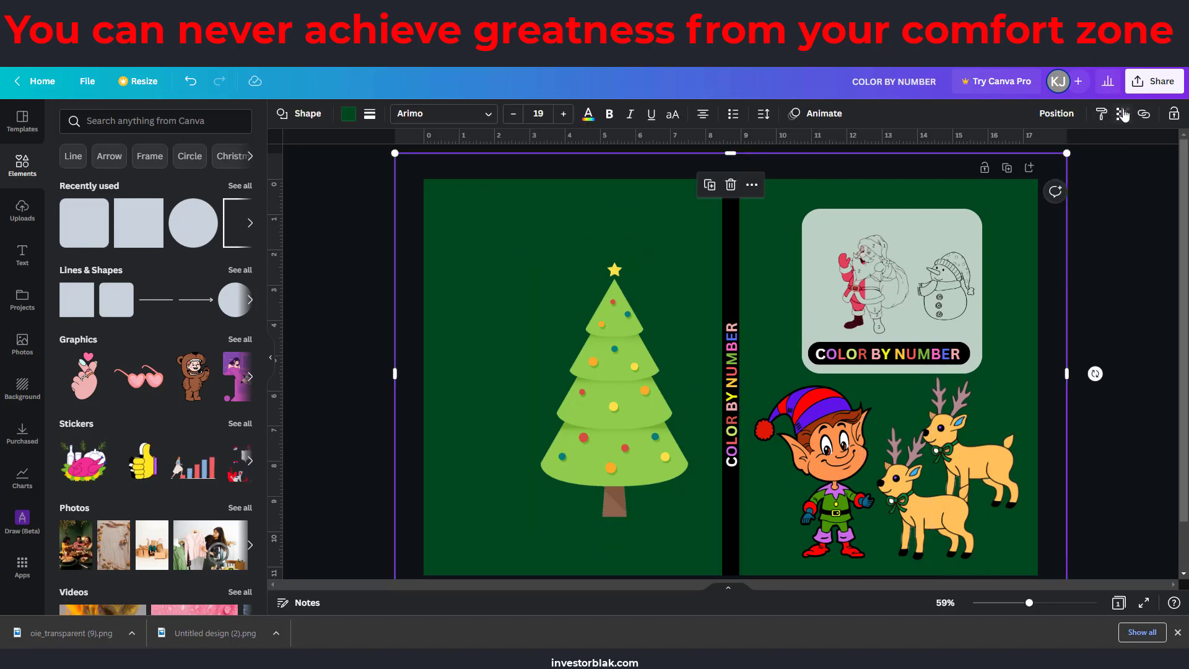
pyautogui.click(1123, 114)
pyautogui.moveTo(1101, 171); pyautogui.dragTo(958, 164)
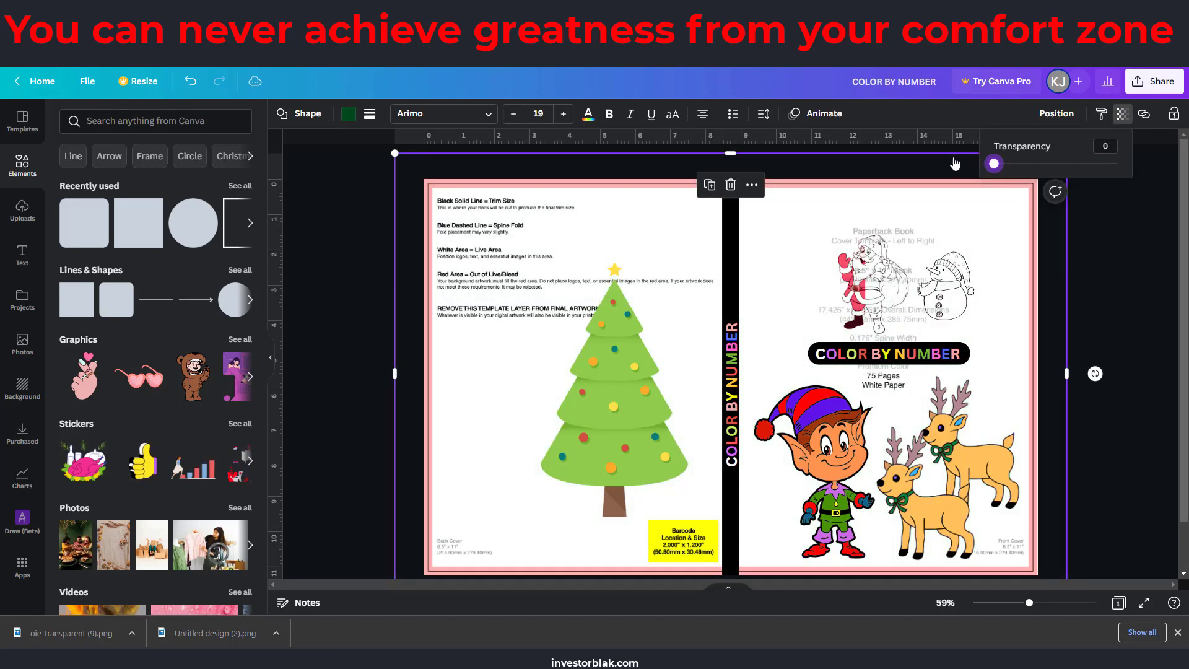
pyautogui.moveTo(1044, 164); pyautogui.dragTo(1186, 186)
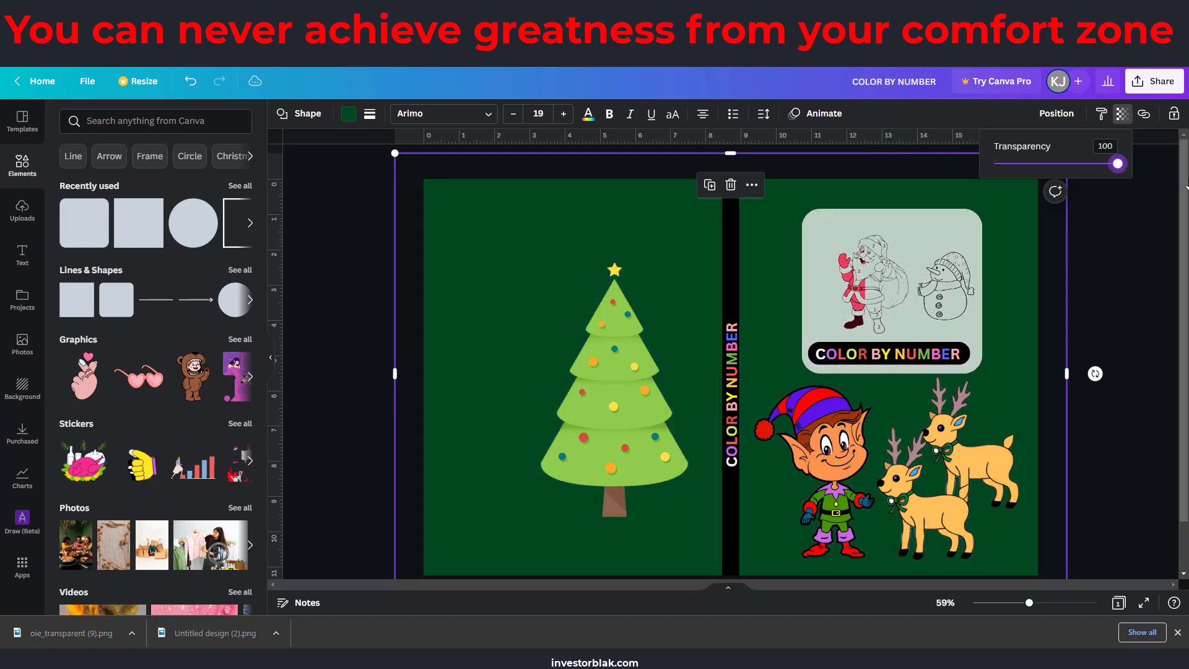
# Download the finished cover as a PDF Print file
pyautogui.click(1153, 86)
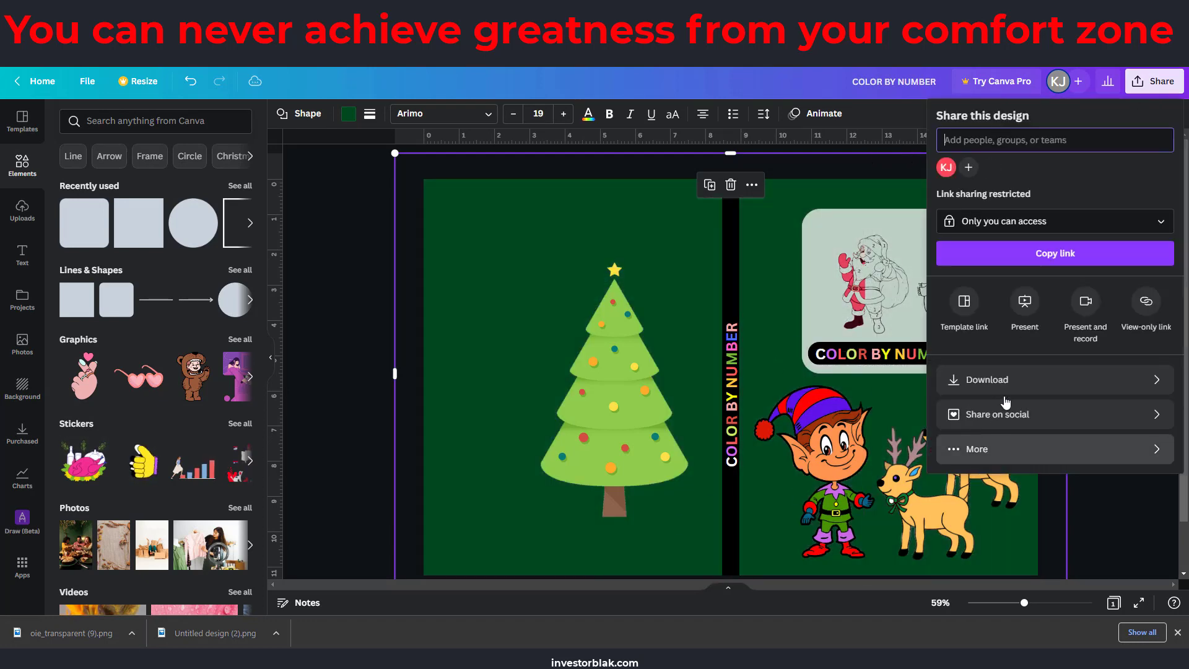
pyautogui.click(1010, 380)
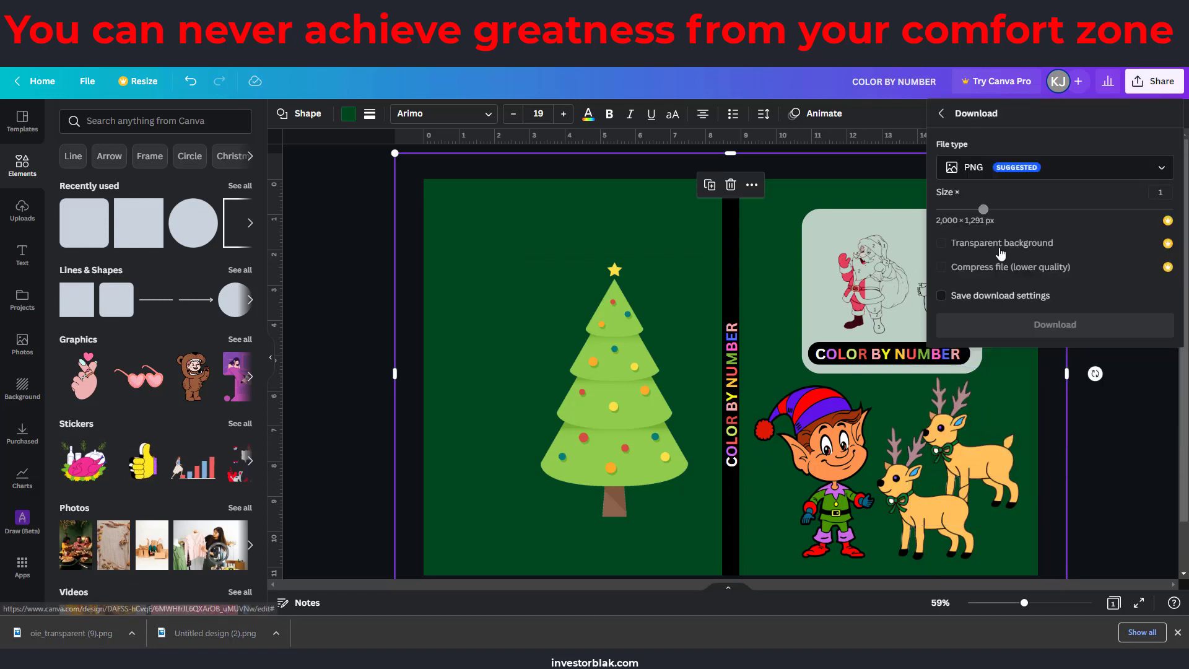
pyautogui.click(1037, 169)
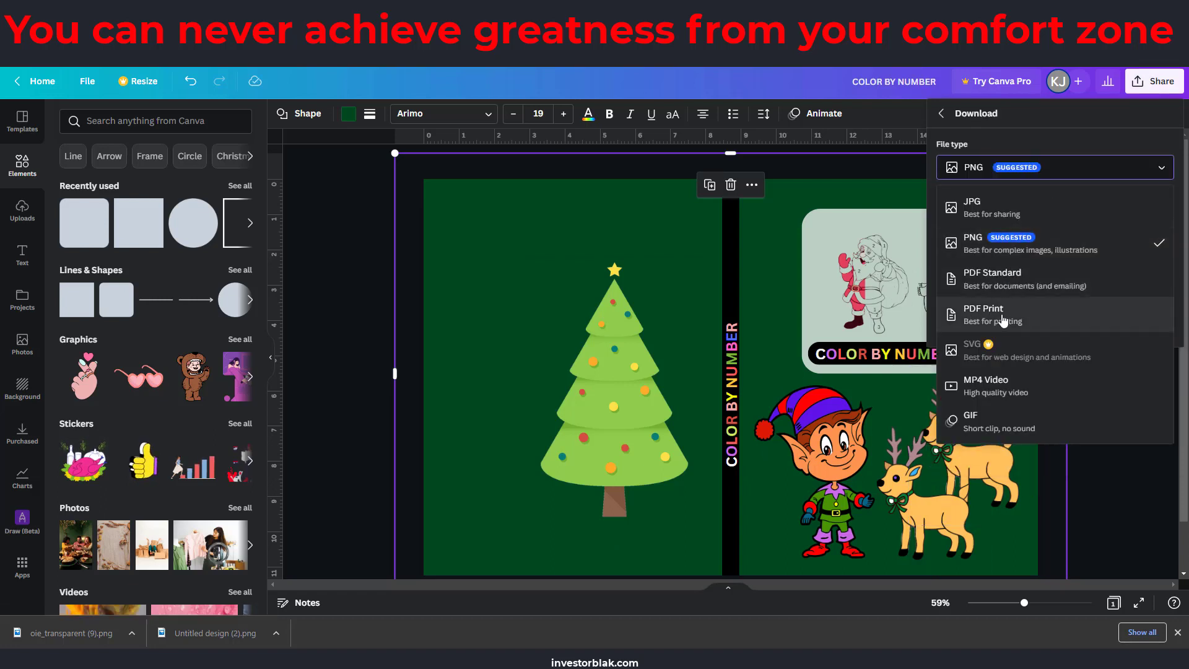
pyautogui.click(989, 318)
pyautogui.click(1007, 341)
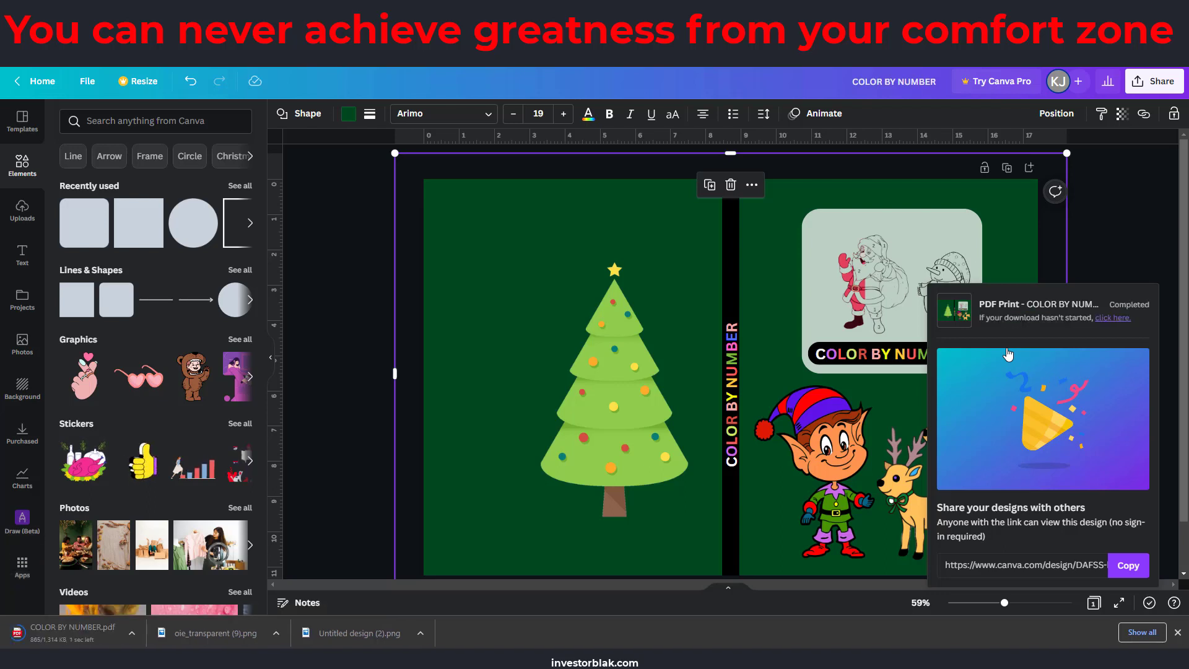
# Switch to the Google Docs outline and restore the bullets "Vectorize elements", "Import to canva", "Design your book cover" and "Determine Borders and margin"
pyautogui.click(553, 67)
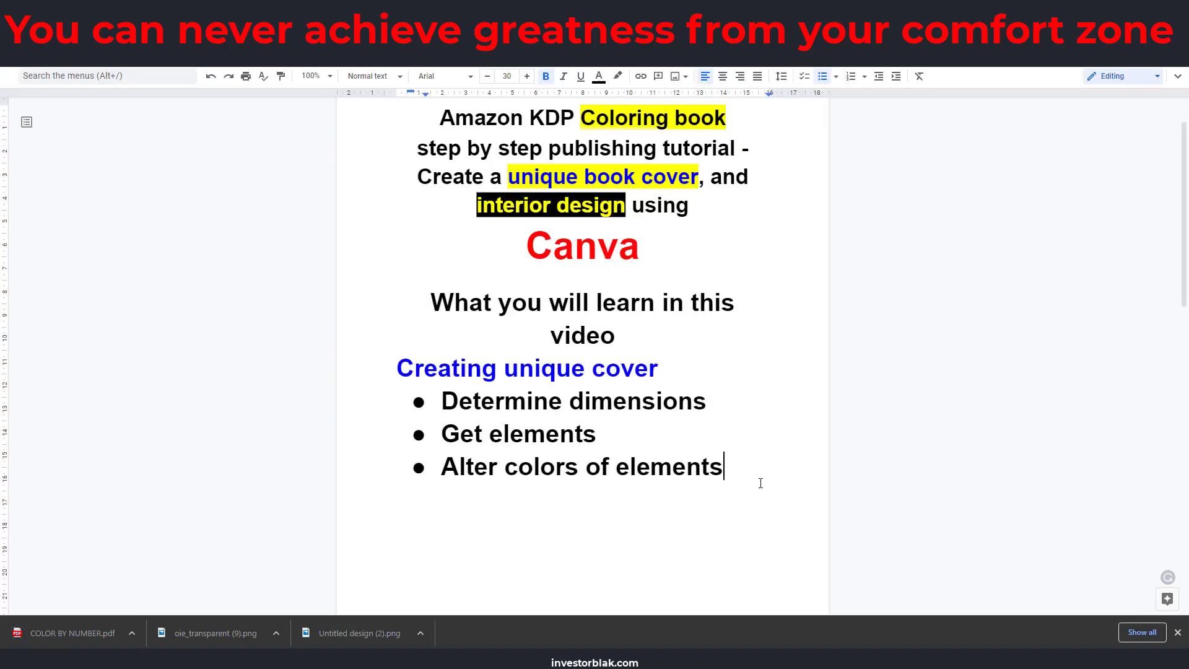
pyautogui.hotkey('ctrl', 'z')
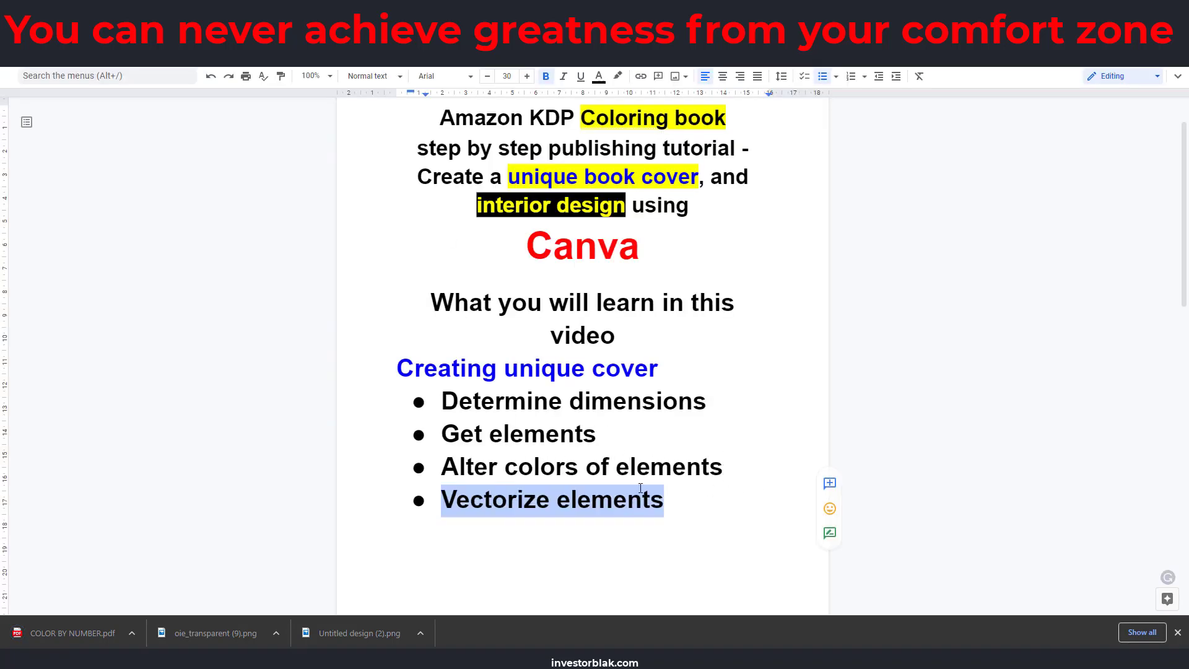
pyautogui.hotkey('ctrl', 'z')
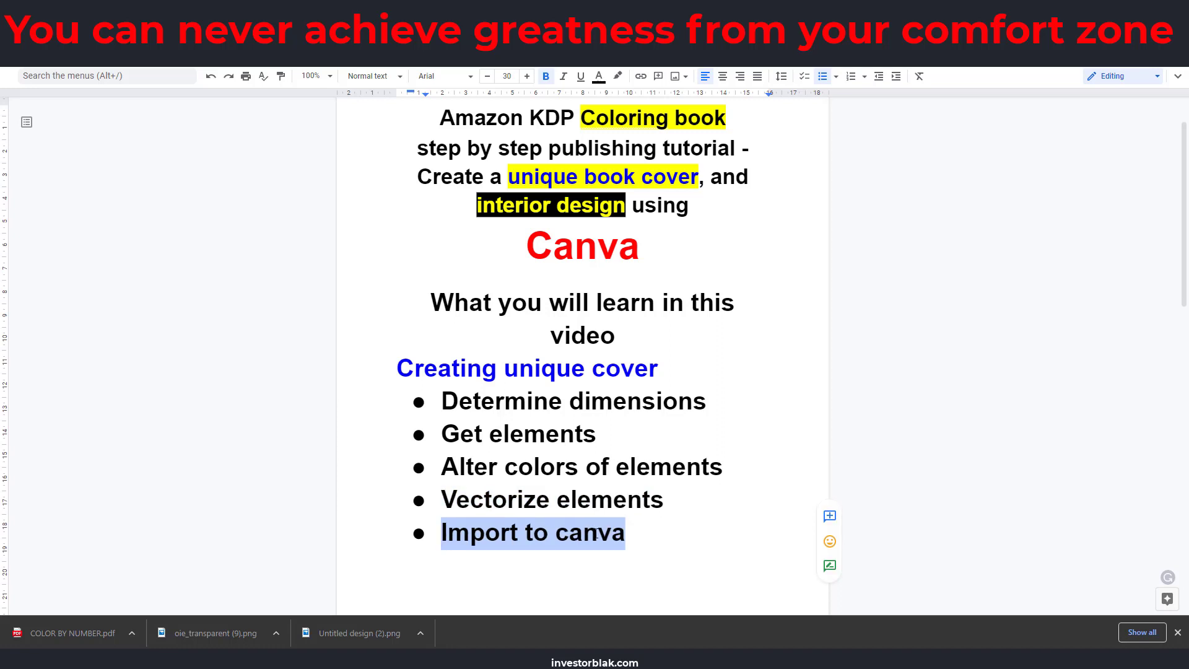
pyautogui.scroll(-1, 613, 500)
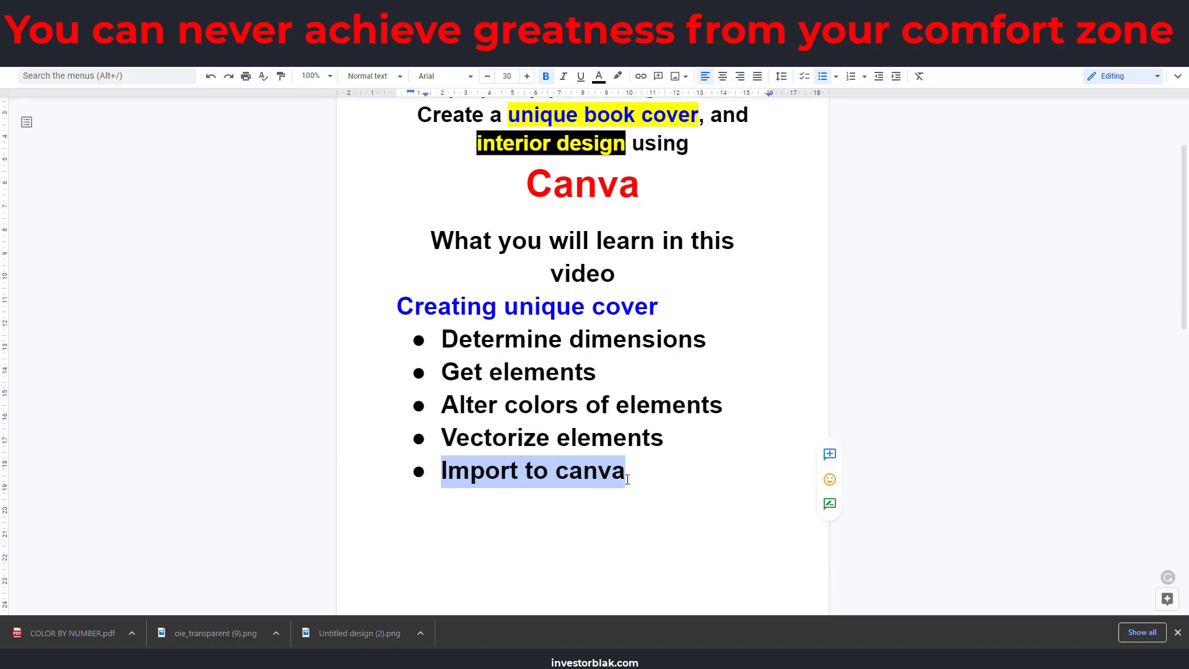
pyautogui.hotkey('ctrl', 'z')
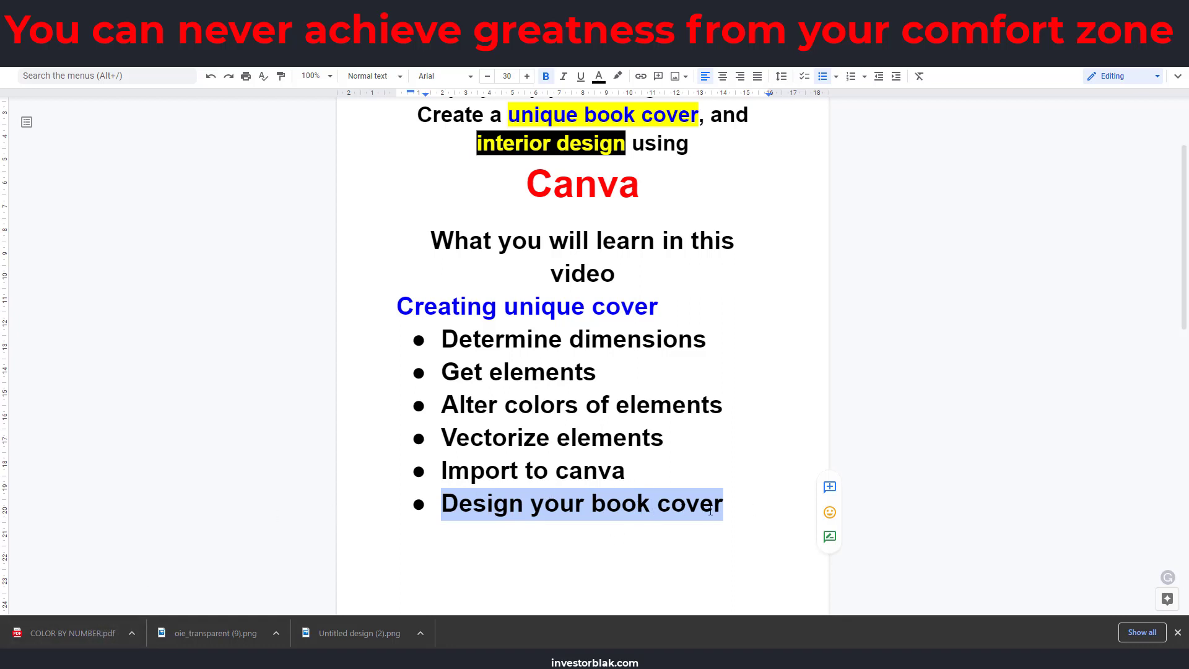
pyautogui.click(737, 507)
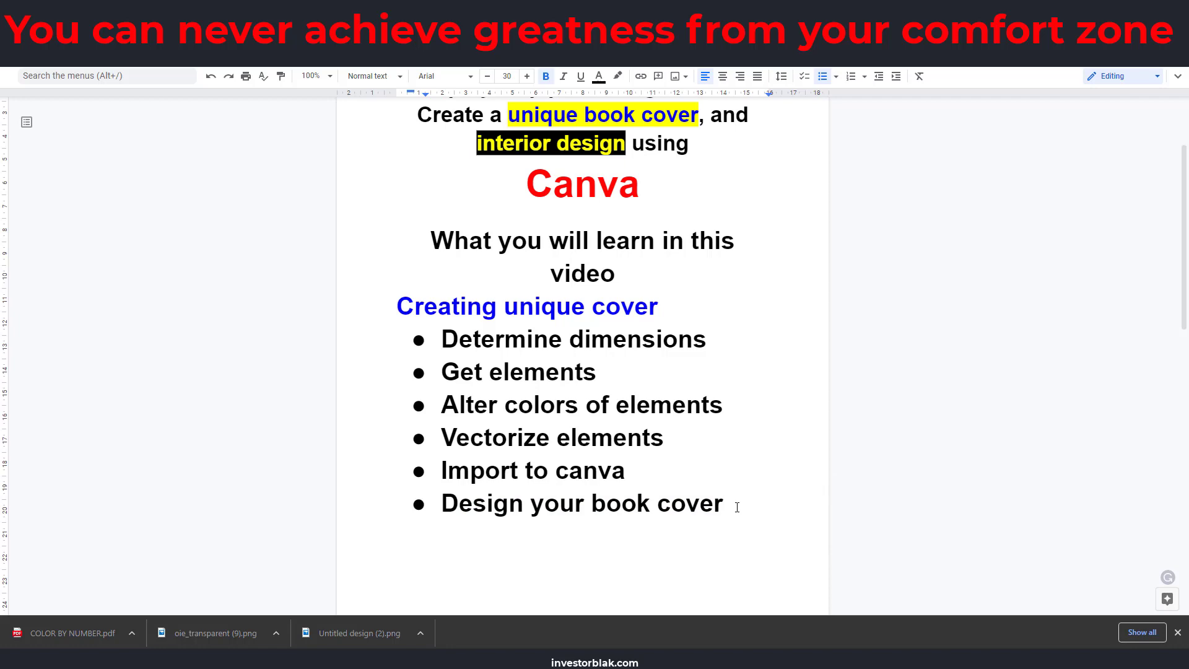
pyautogui.hotkey('ctrl', 'z')
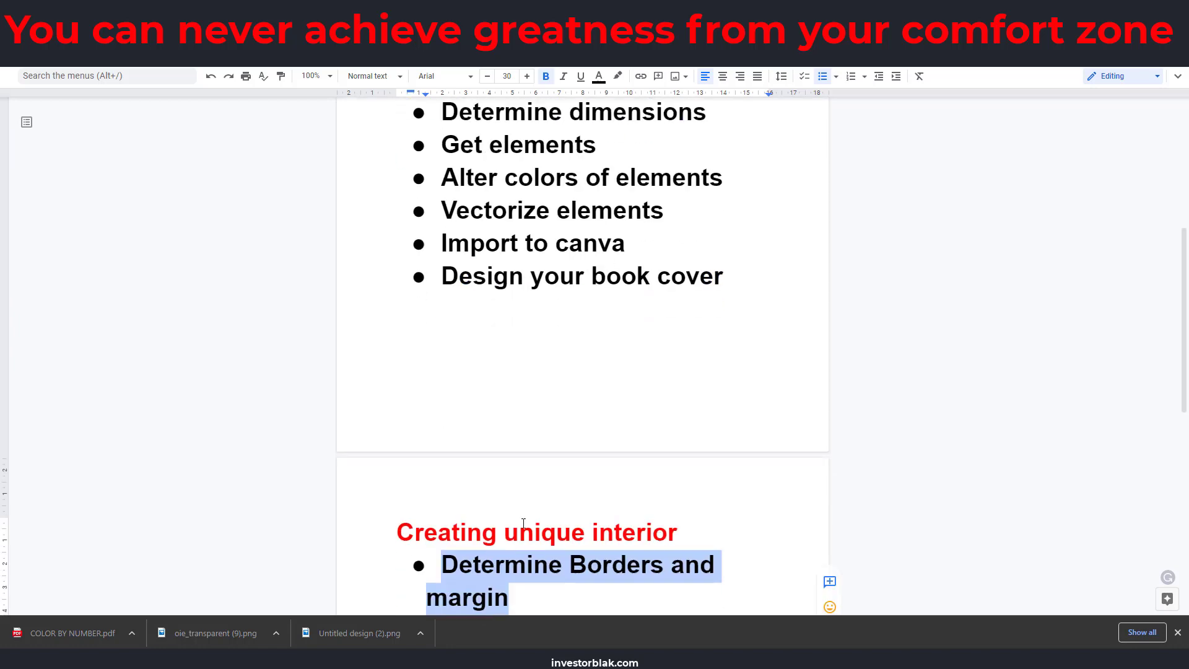
pyautogui.scroll(-4, 553, 396)
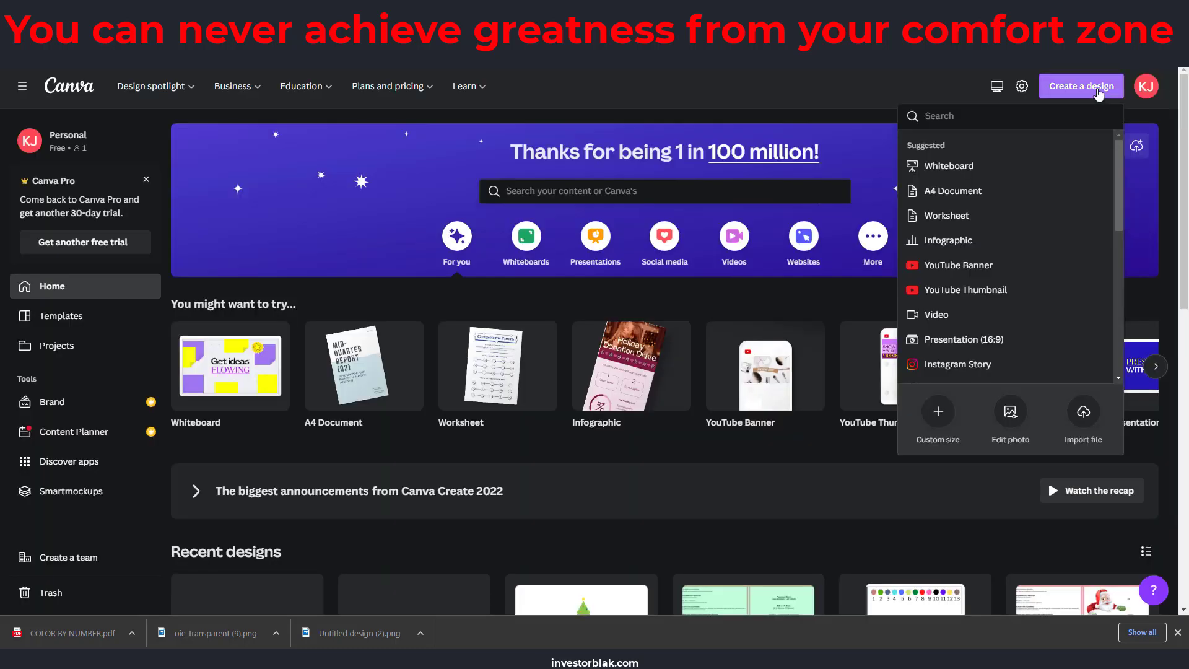
# Create a new blank Canva design using the recent custom size 8.5 × 11 in
pyautogui.press('Escape')
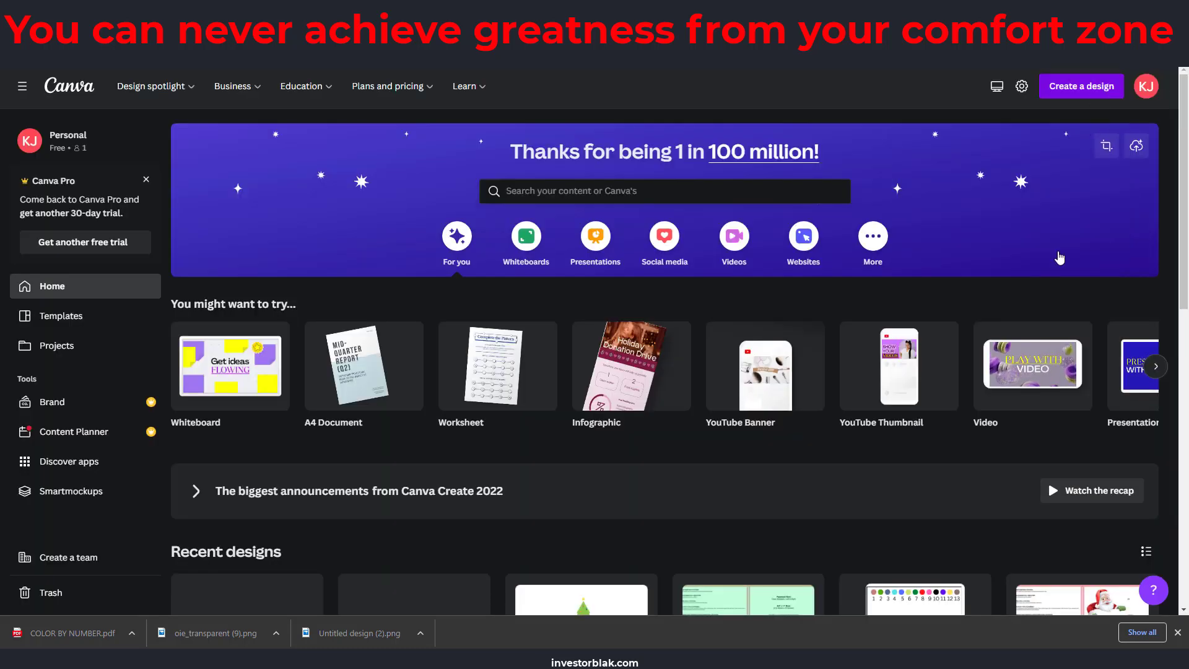
pyautogui.click(1081, 86)
pyautogui.click(931, 437)
pyautogui.click(1072, 174)
pyautogui.click(935, 168)
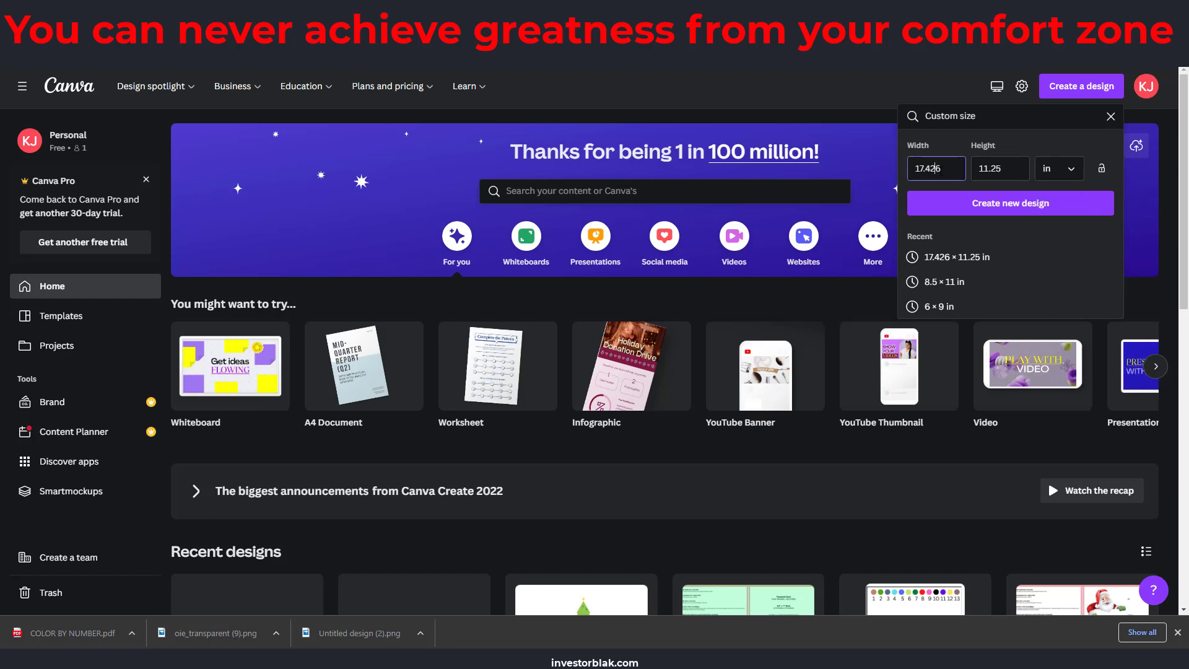
pyautogui.doubleClick(934, 168)
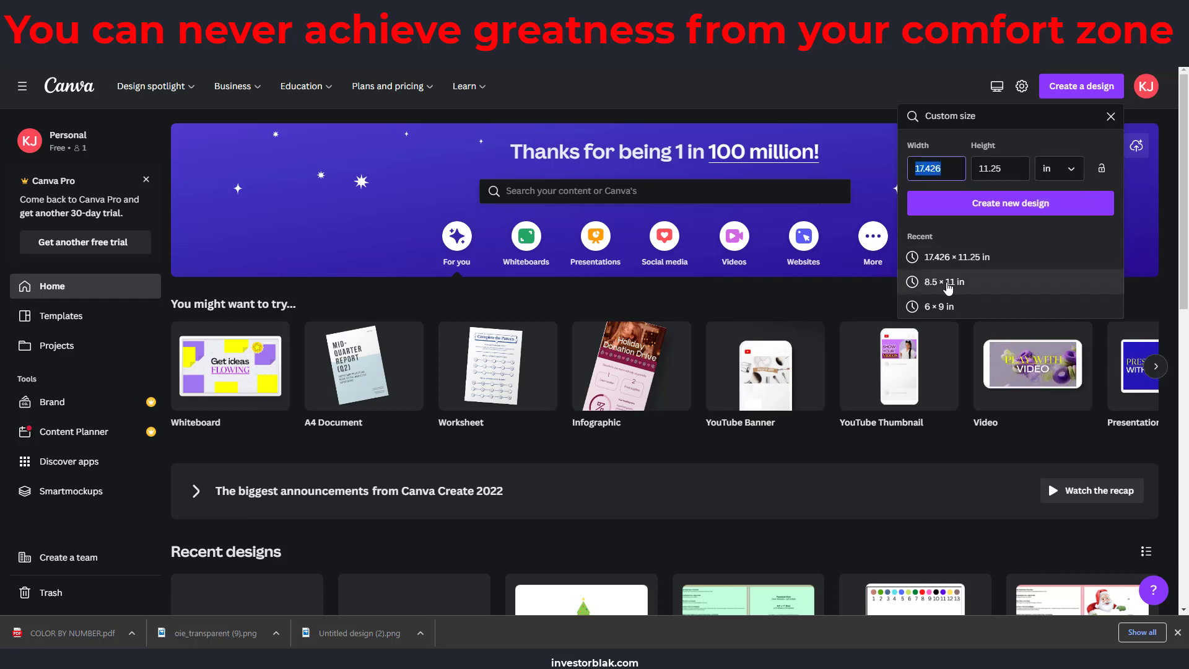
pyautogui.click(947, 283)
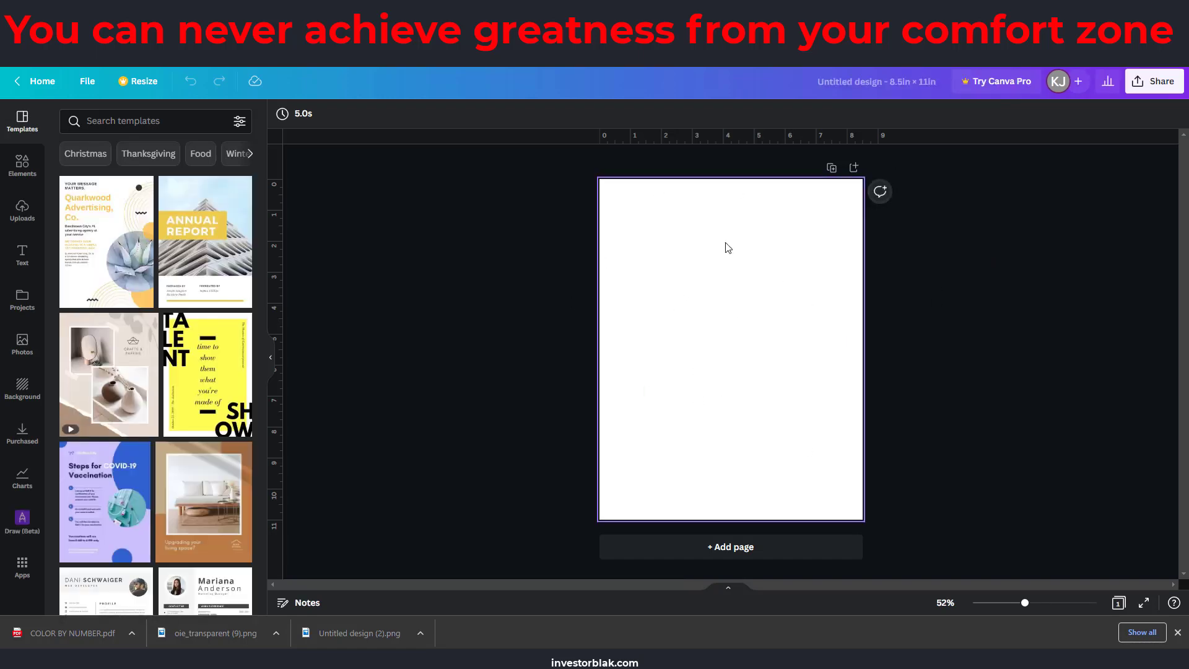
pyautogui.hotkey('ctrl', 'Tab')
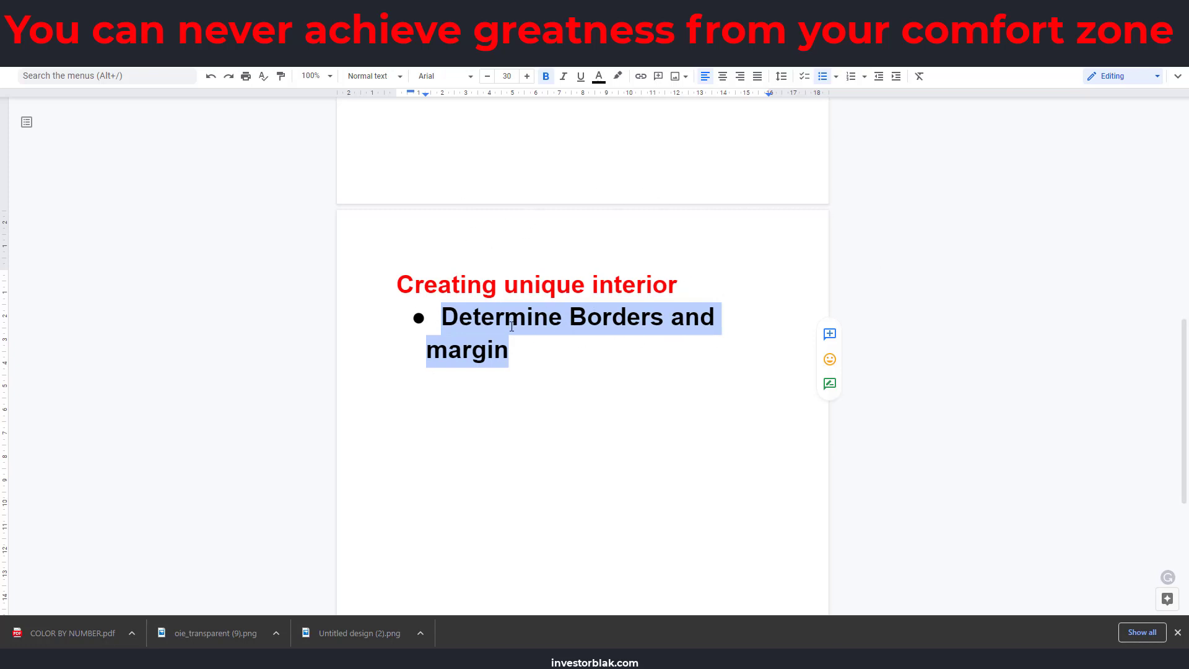
pyautogui.hotkey('alt', 'Tab')
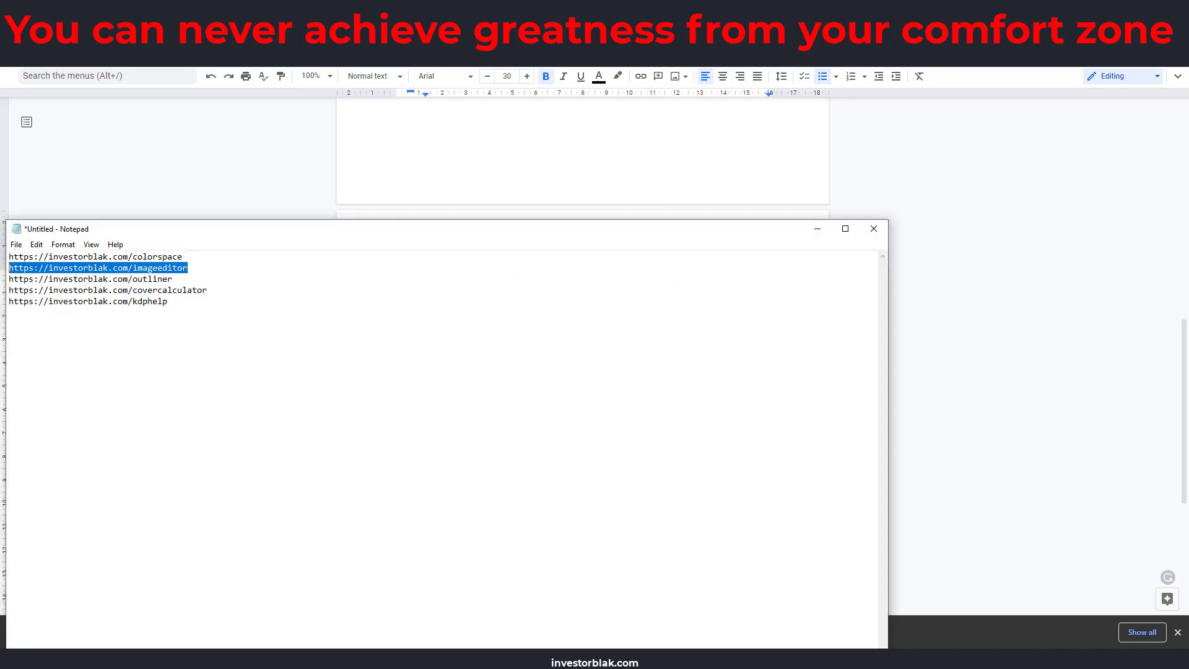
pyautogui.click(242, 355)
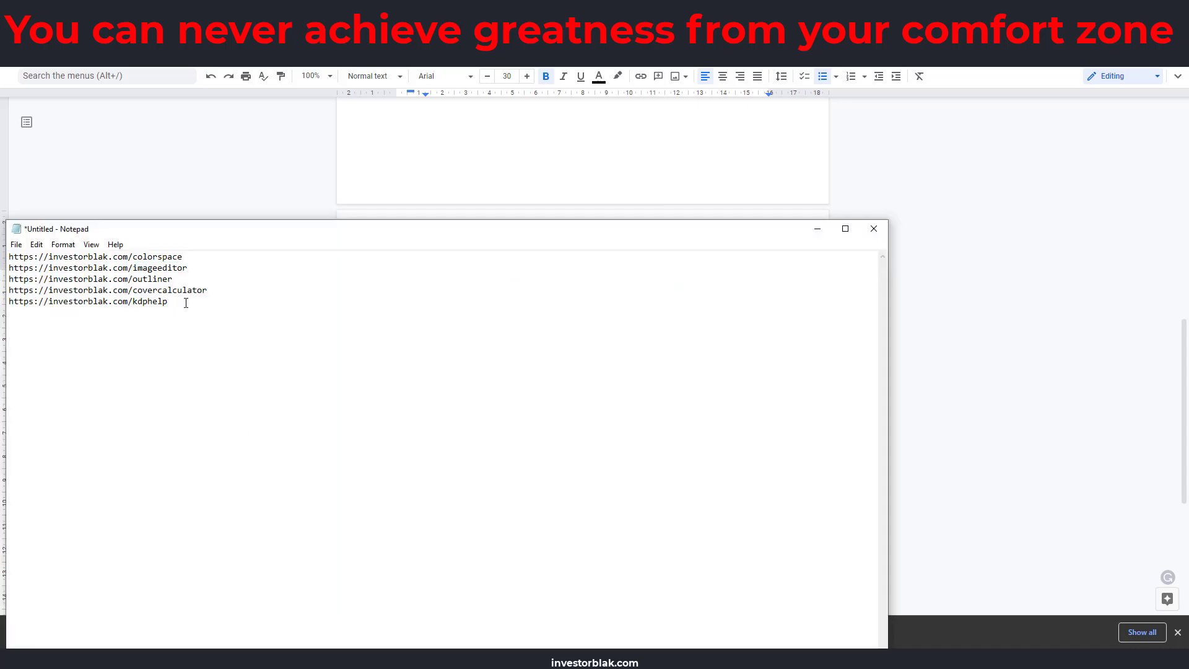
pyautogui.moveTo(166, 307); pyautogui.dragTo(8, 313)
pyautogui.hotkey('ctrl', 'c')
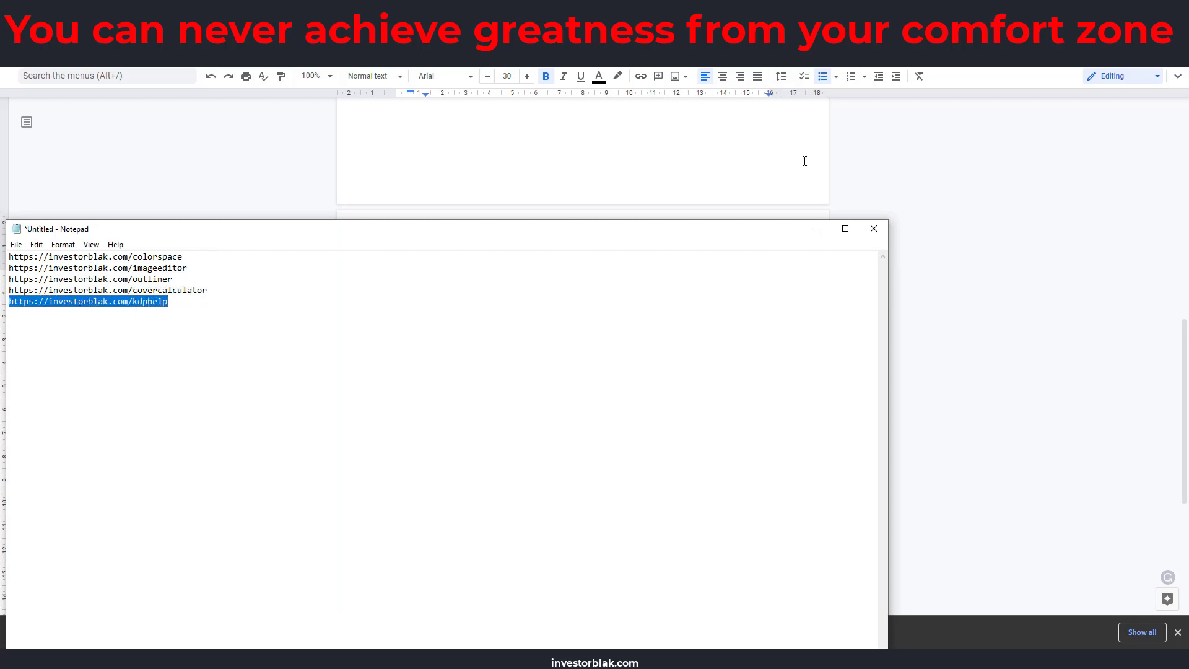
pyautogui.click(816, 229)
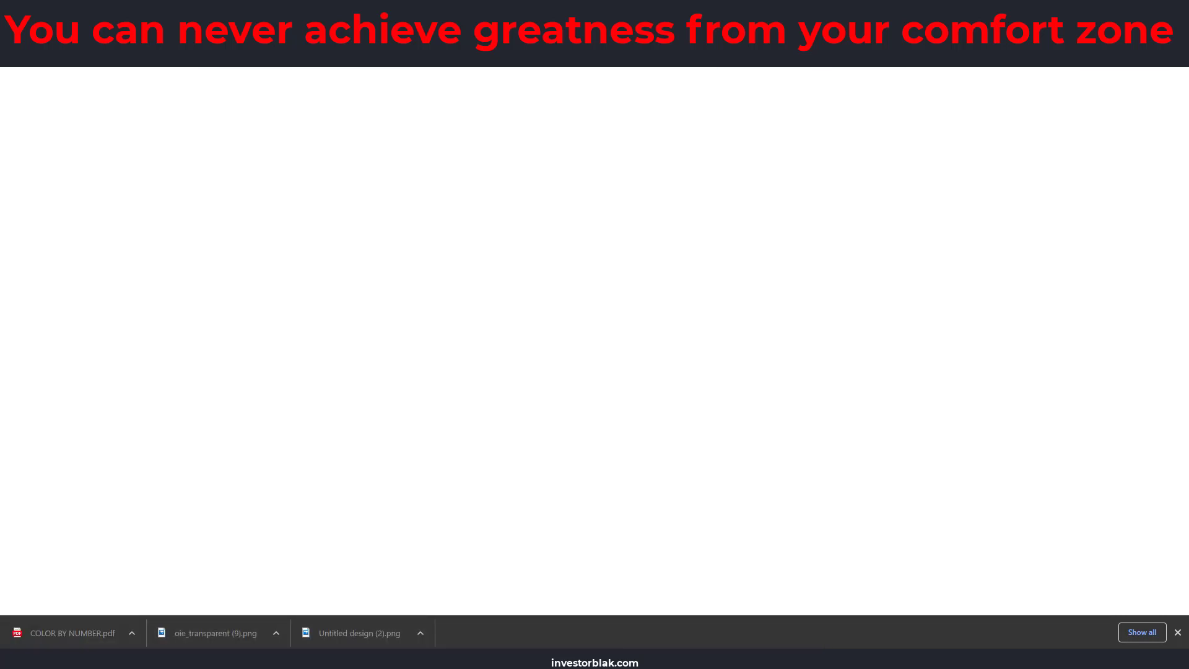
pyautogui.hotkey('ctrl', 'v')
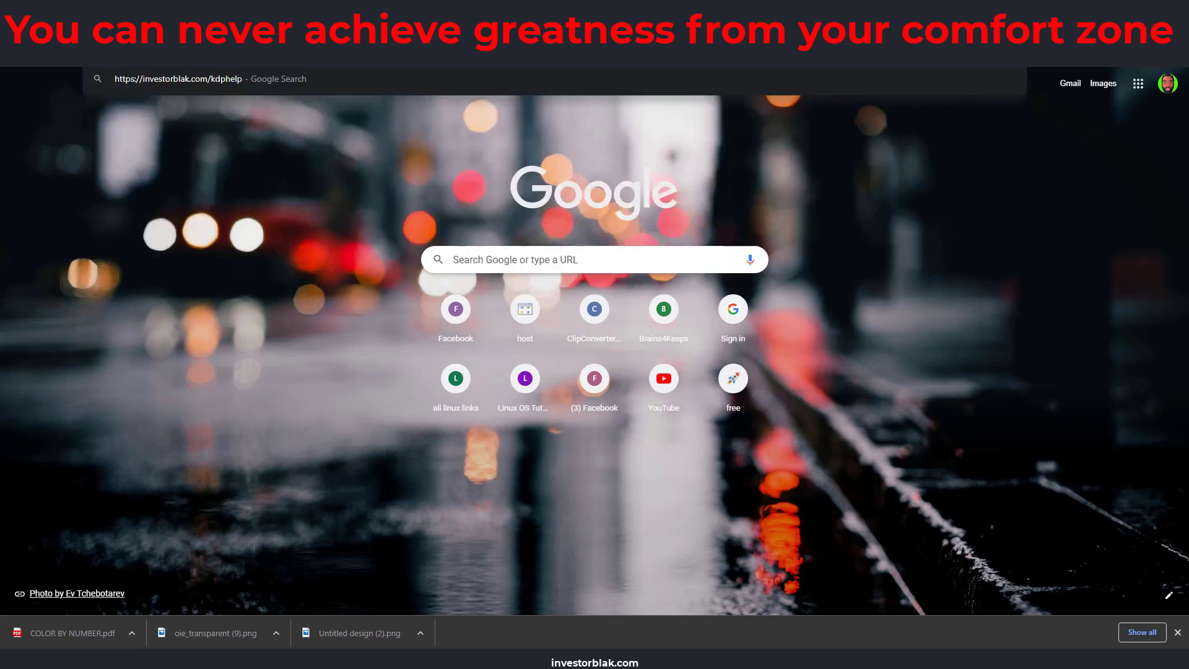
pyautogui.press('Return')
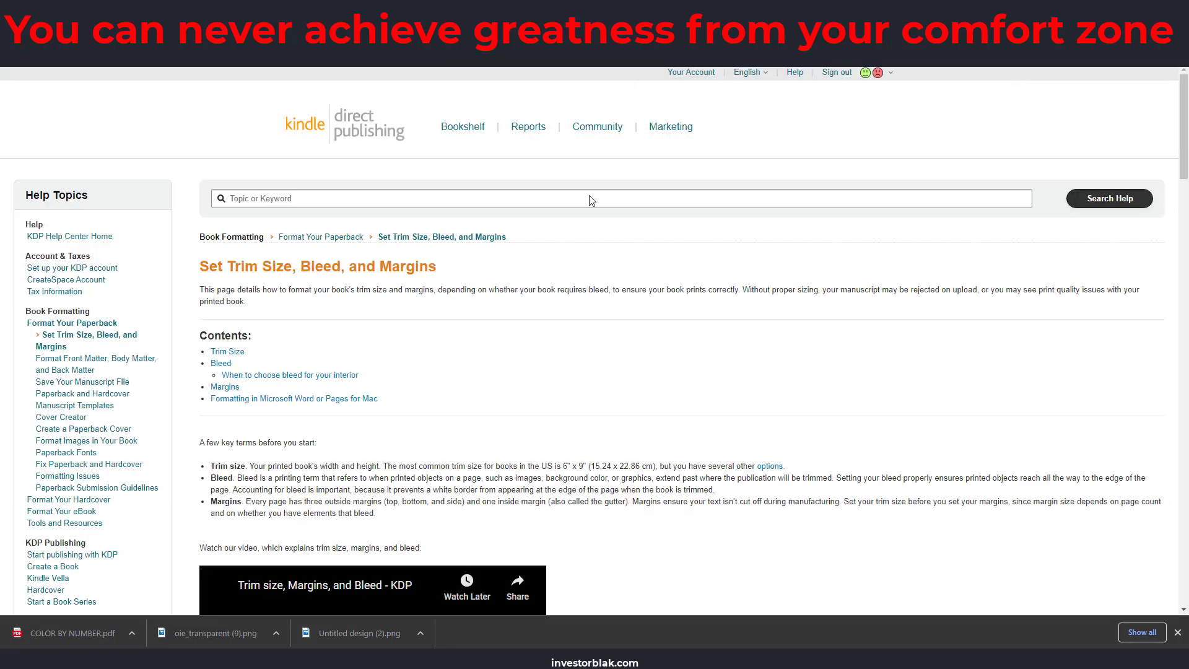
# Review the KDP bleed and minimum margin guidelines by page count, and check the book's specifications in the Jamboard
pyautogui.scroll(-8, 513, 230)
pyautogui.scroll(-10, 514, 228)
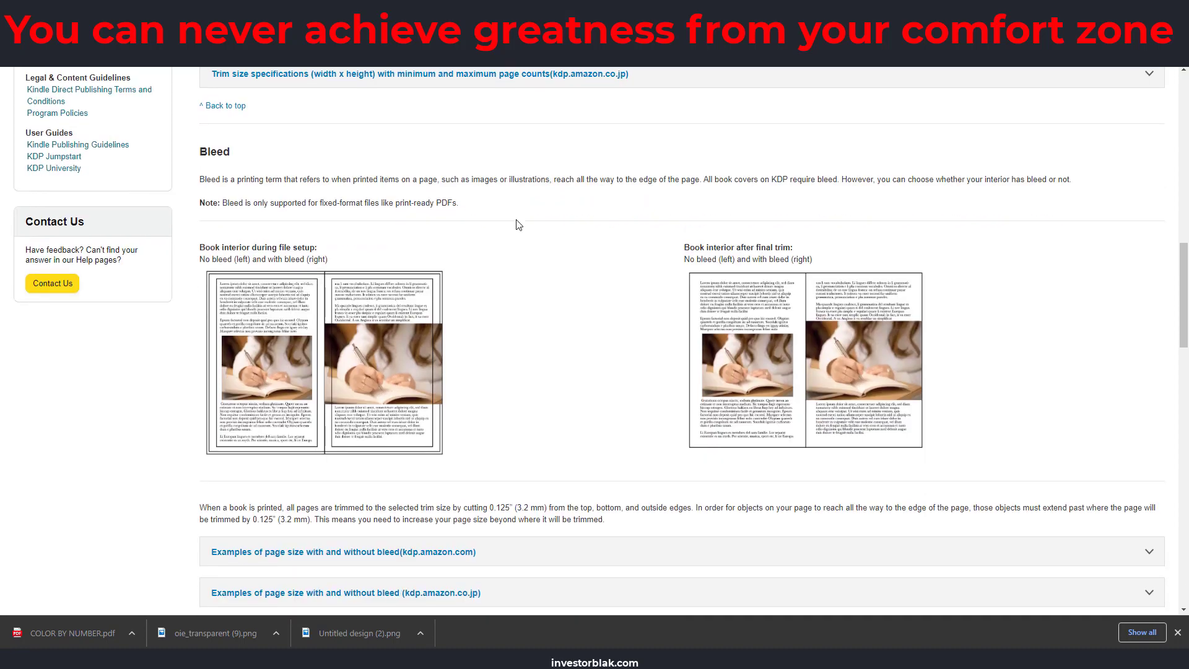
pyautogui.scroll(4, 521, 219)
pyautogui.scroll(-15, 521, 219)
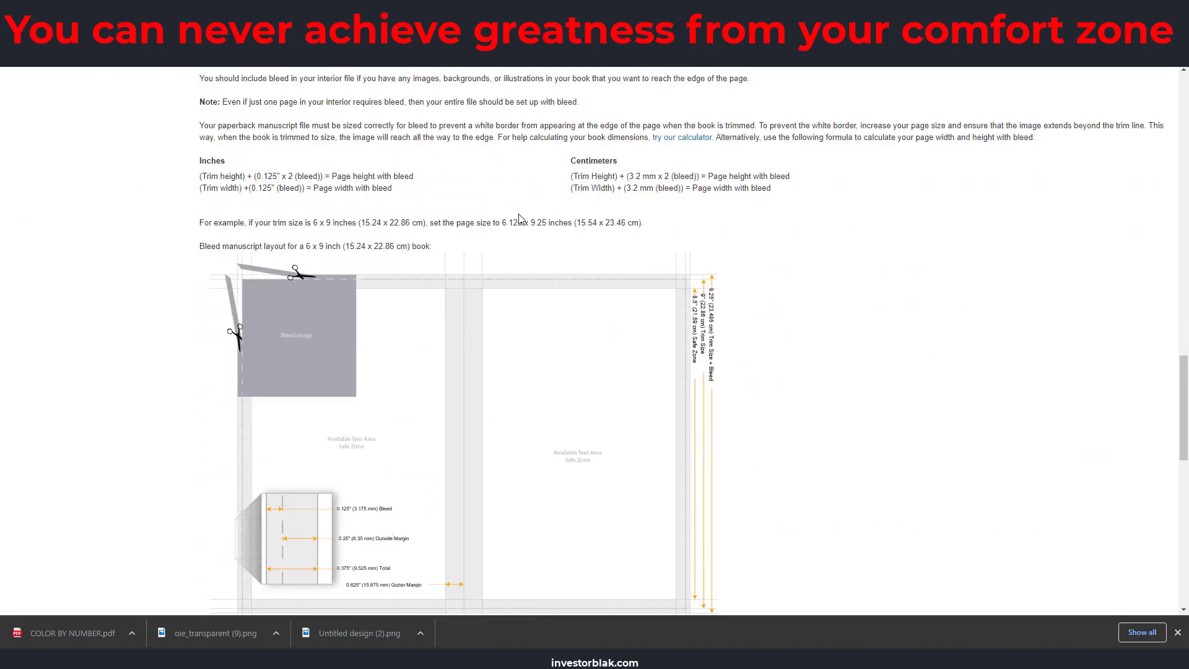
pyautogui.scroll(-4, 523, 217)
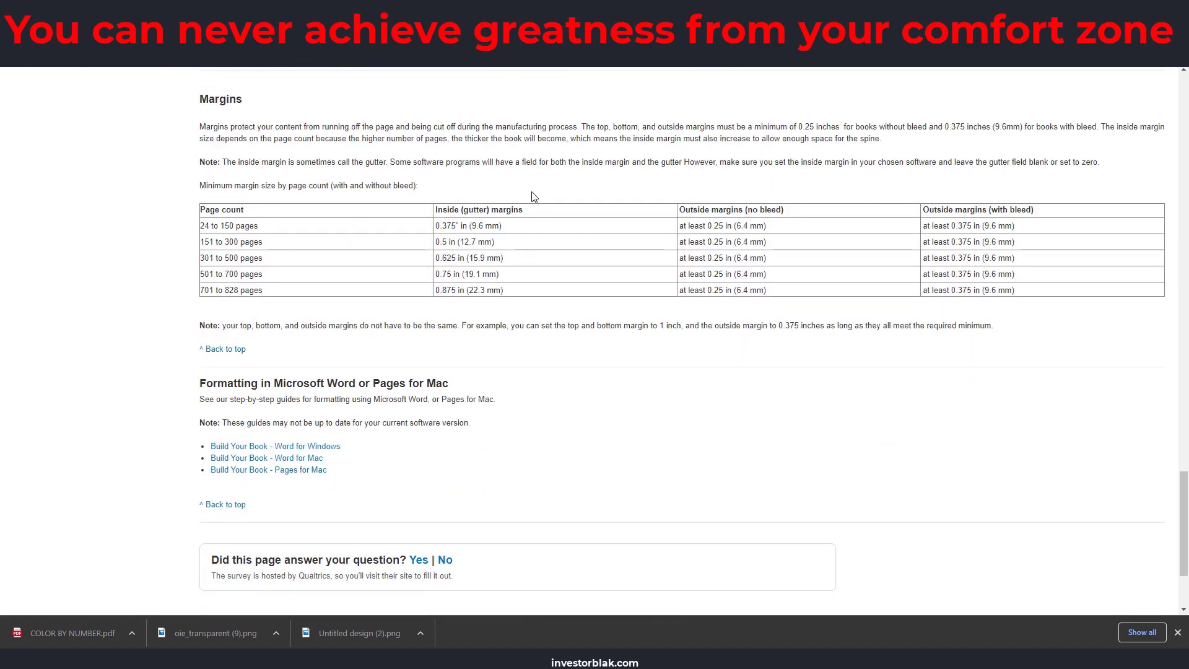
pyautogui.hotkey('ctrl', 'Tab')
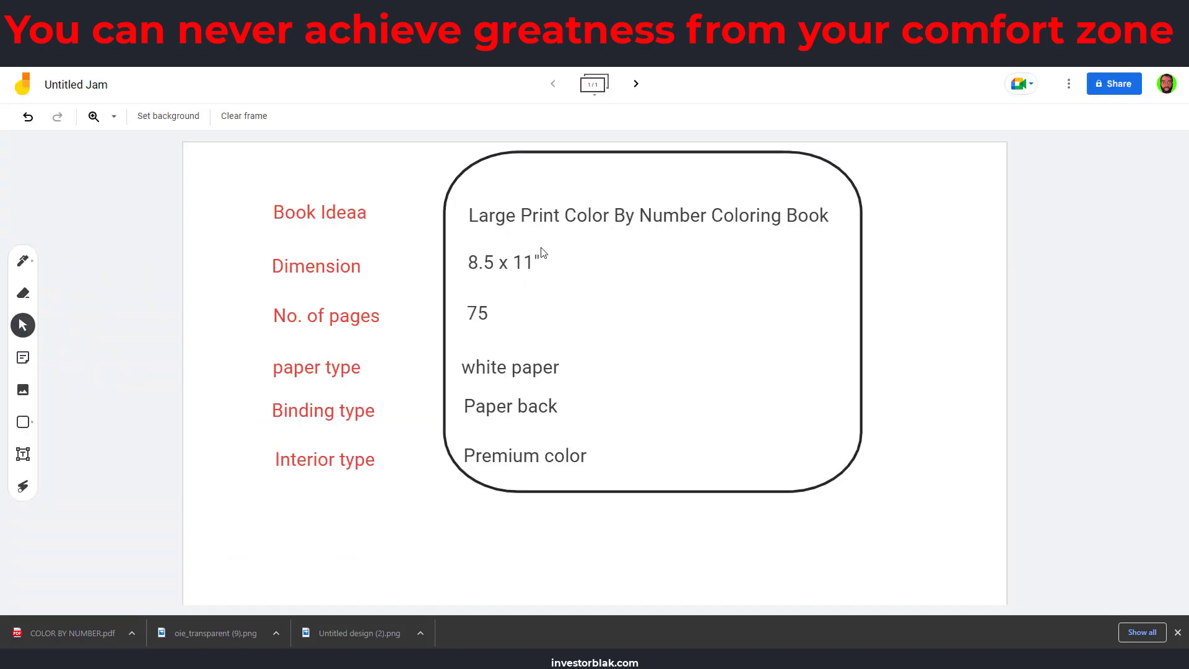
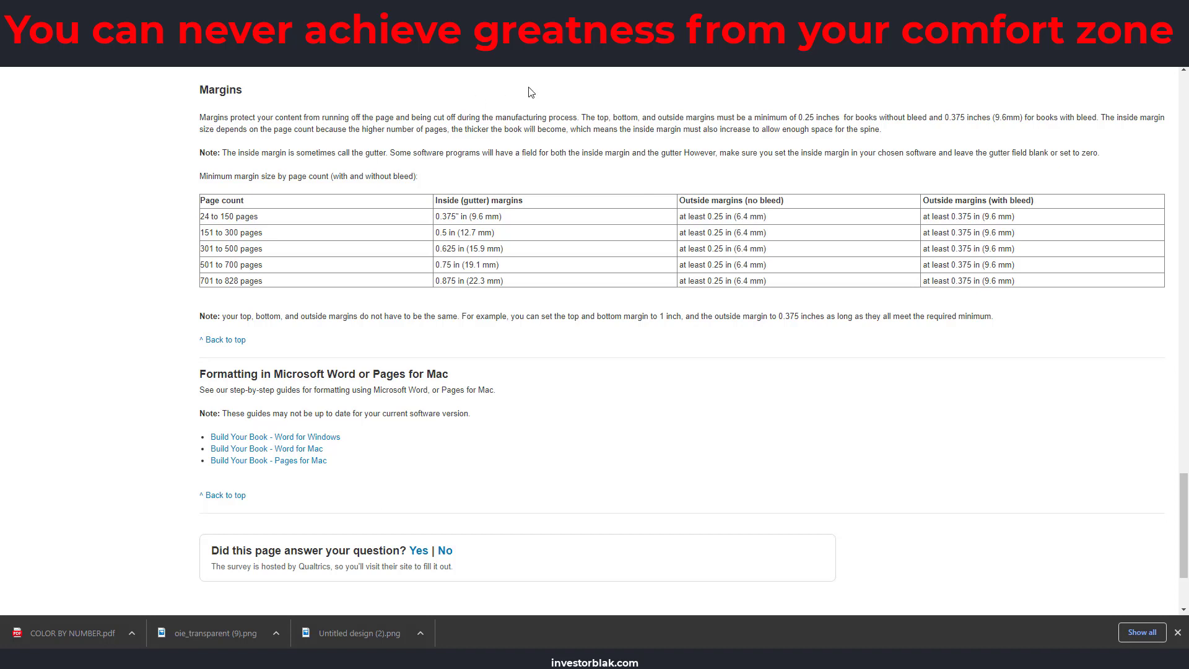
# Switch to the blank Canva design and add a second vertical guide 0.25 in from the page's left edge
pyautogui.hotkey('ctrl', 'Tab')
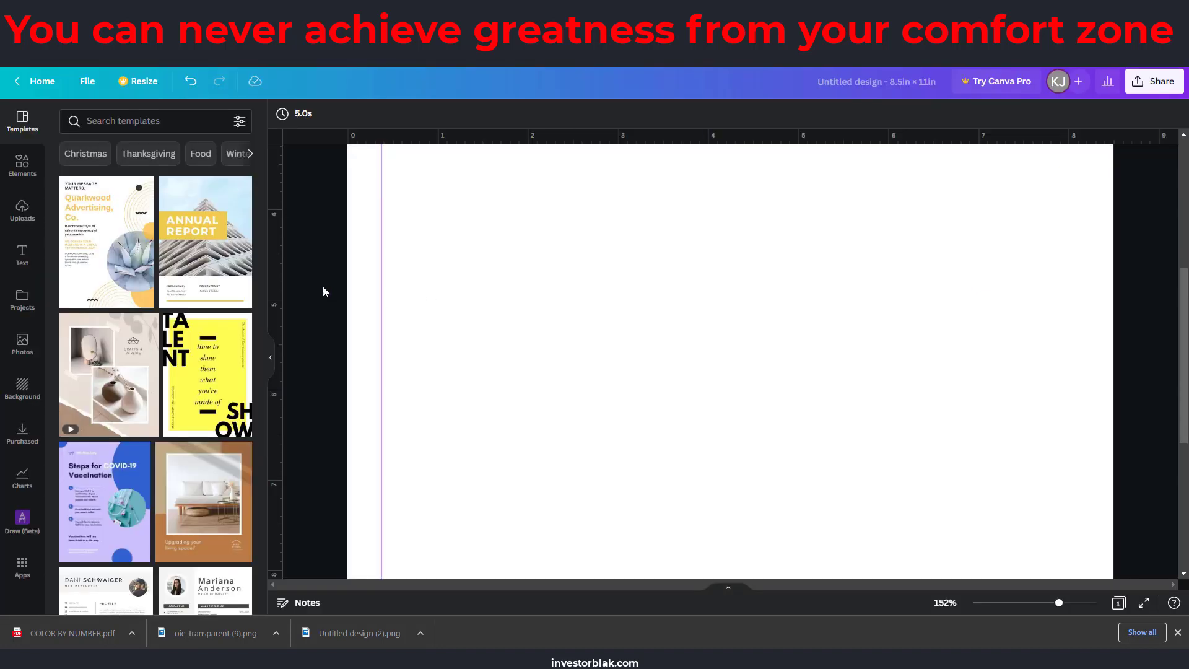
pyautogui.moveTo(300, 295); pyautogui.dragTo(370, 297)
pyautogui.moveTo(1057, 602); pyautogui.dragTo(1068, 602)
pyautogui.moveTo(643, 584); pyautogui.dragTo(558, 584)
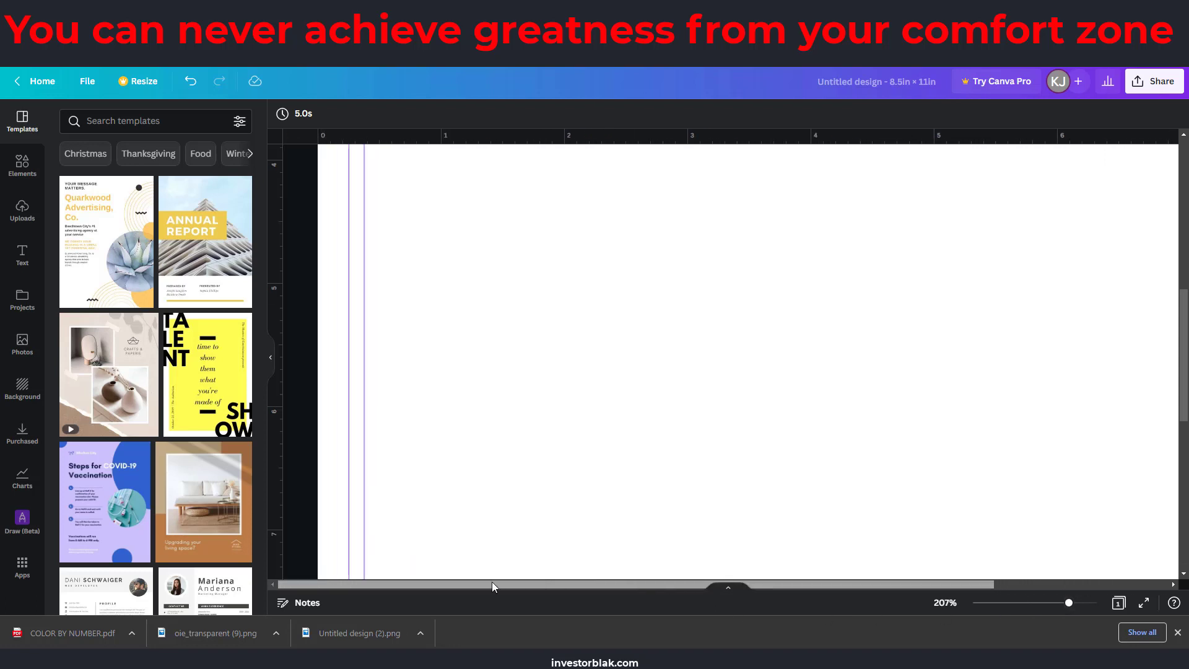
pyautogui.moveTo(350, 479); pyautogui.dragTo(349, 479)
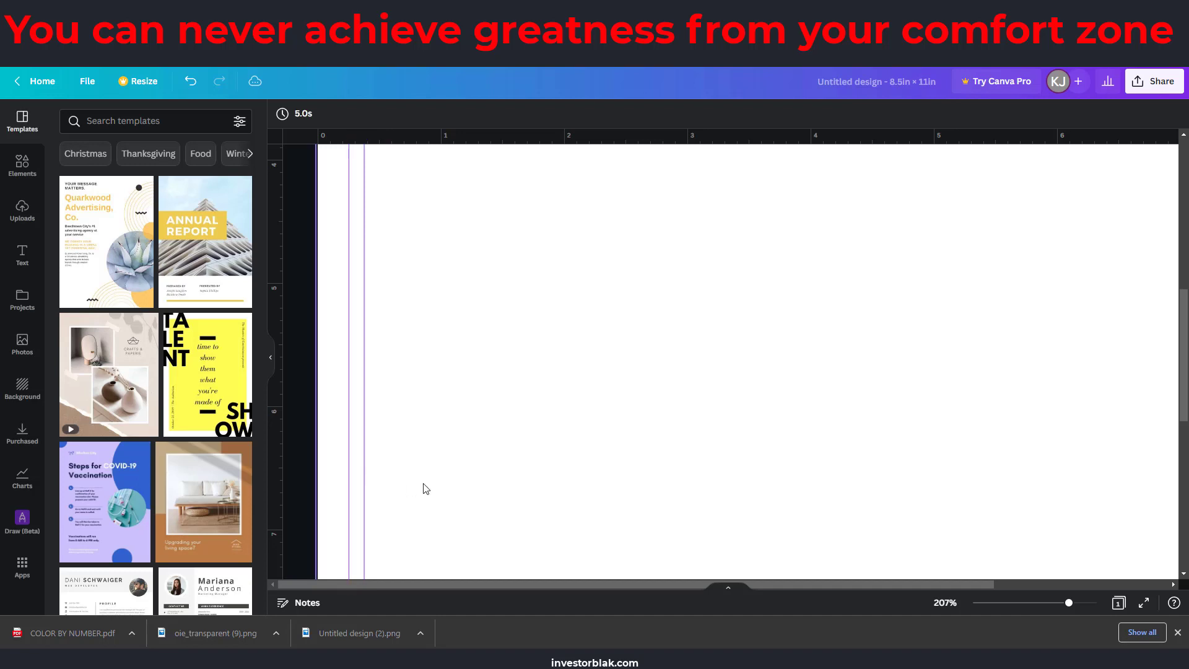
pyautogui.scroll(3, 564, 430)
pyautogui.click(627, 426)
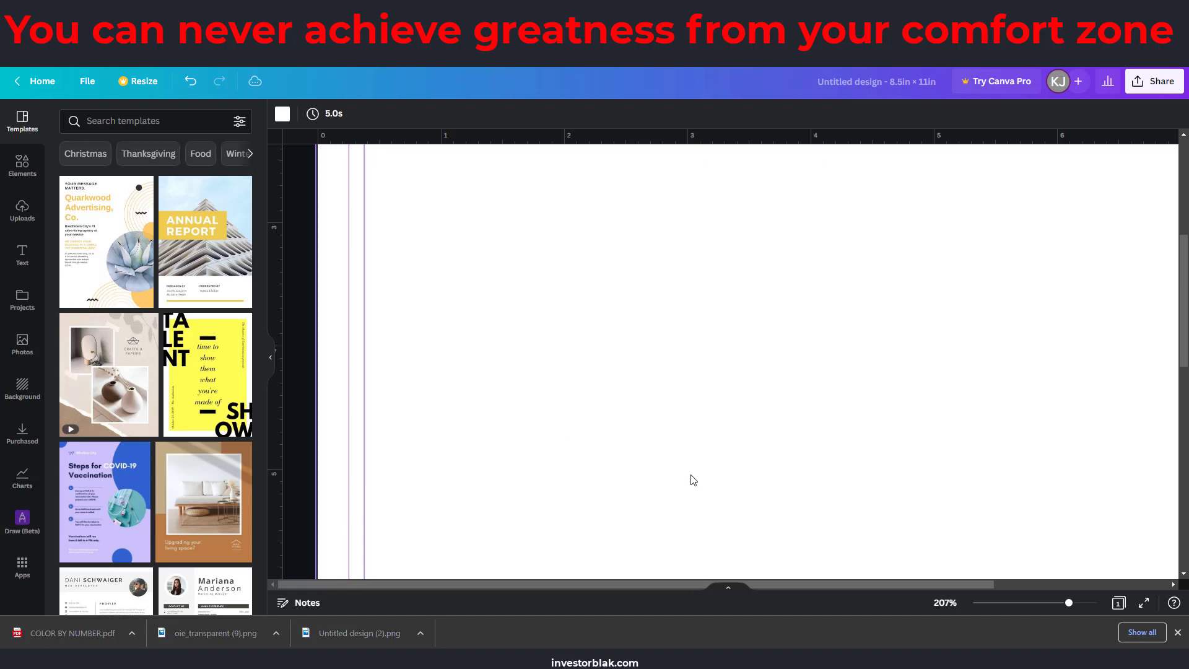
pyautogui.scroll(-5, 690, 477)
pyautogui.scroll(2, 690, 478)
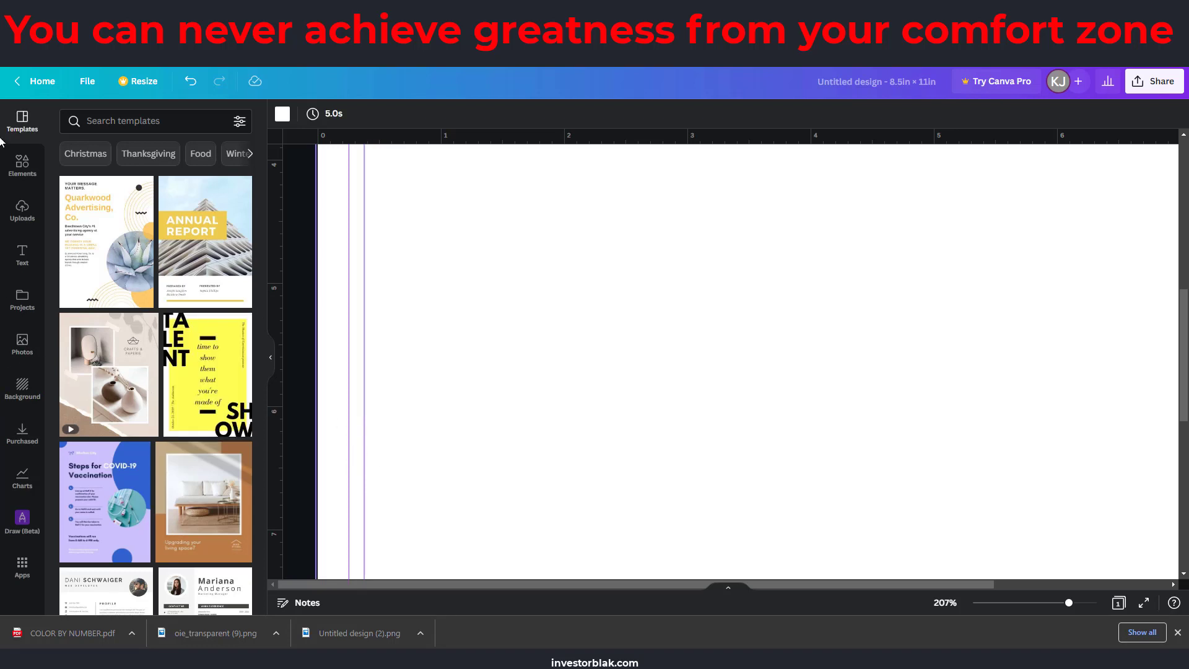
# Add a square shape and narrow it to fit between the page's left edge and the 0.375 in guide
pyautogui.click(22, 164)
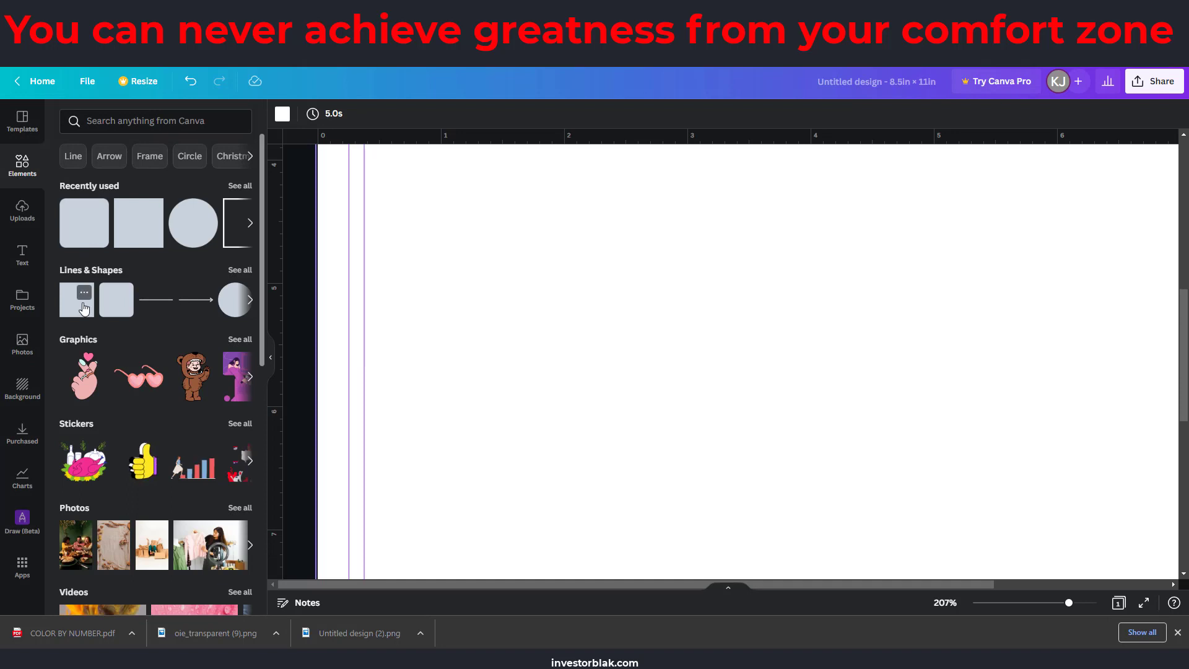
pyautogui.click(84, 306)
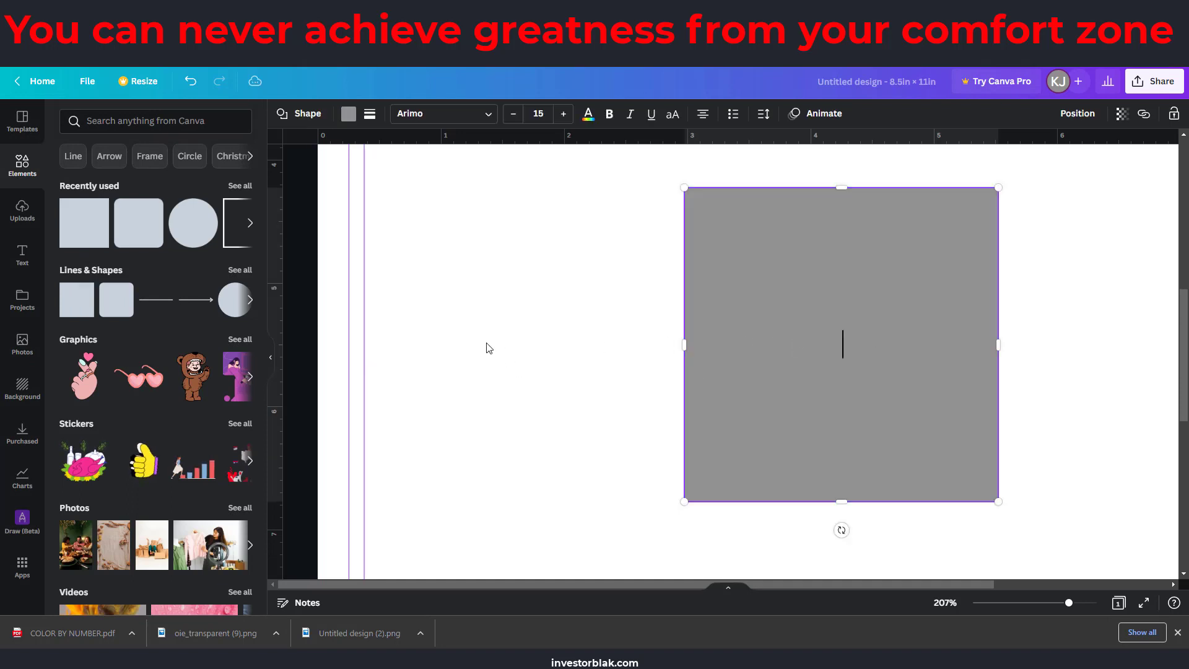
pyautogui.click(549, 358)
pyautogui.moveTo(912, 366); pyautogui.dragTo(523, 355)
pyautogui.moveTo(631, 334); pyautogui.dragTo(364, 325)
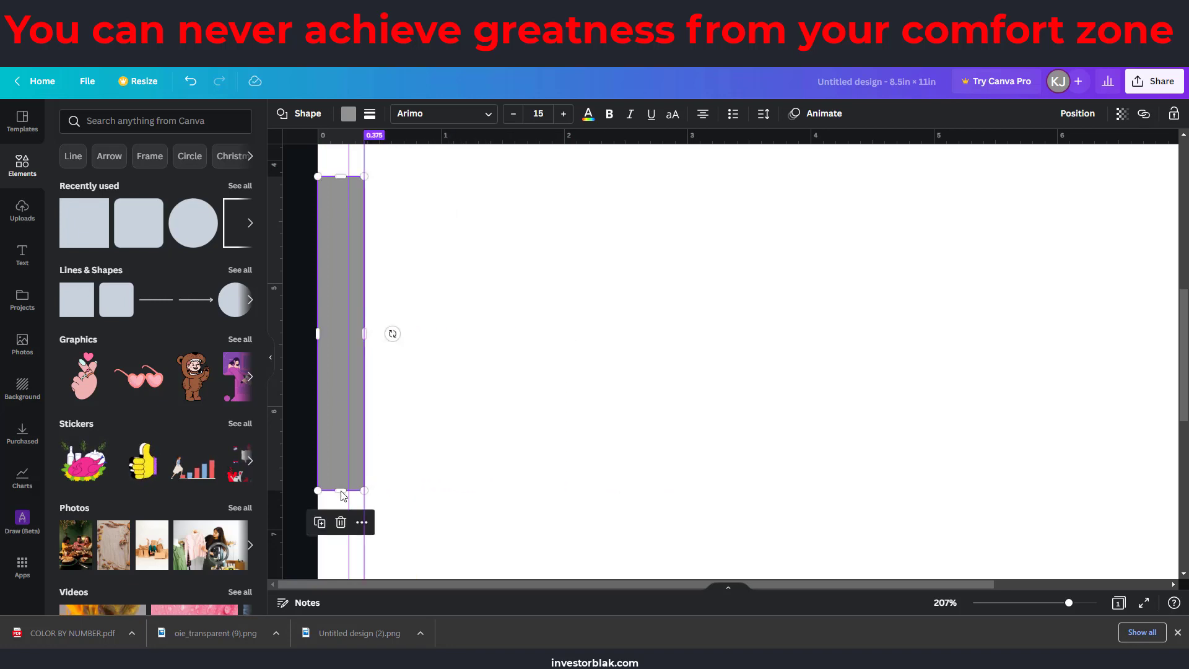
# Shorten the grey shape, rotate it 90°, and fit it as a 0.375 in square between the page edge and the guide
pyautogui.moveTo(341, 490); pyautogui.dragTo(332, 266)
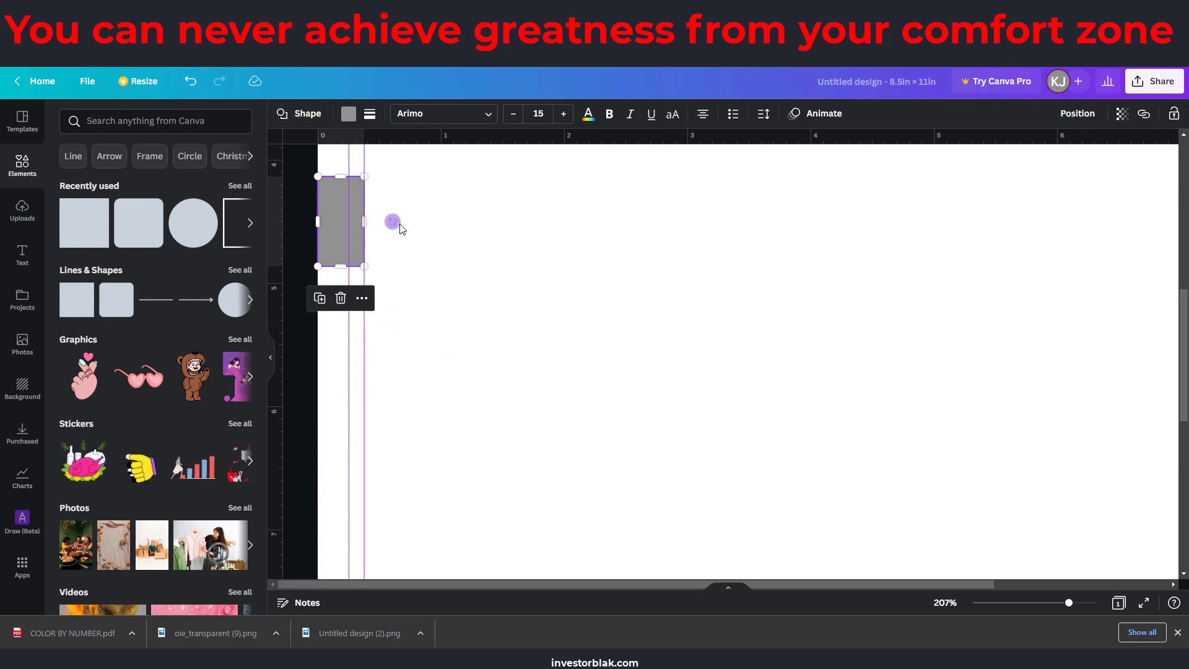
pyautogui.moveTo(393, 222); pyautogui.dragTo(338, 349)
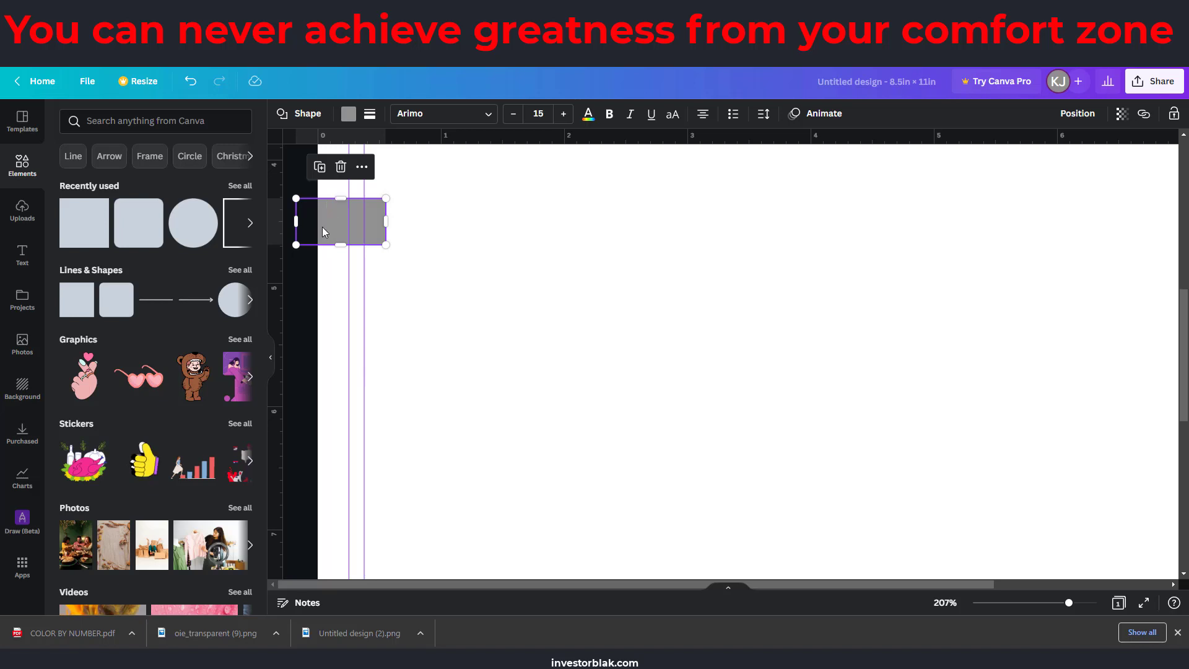
pyautogui.moveTo(322, 227); pyautogui.dragTo(360, 214)
pyautogui.click(422, 239)
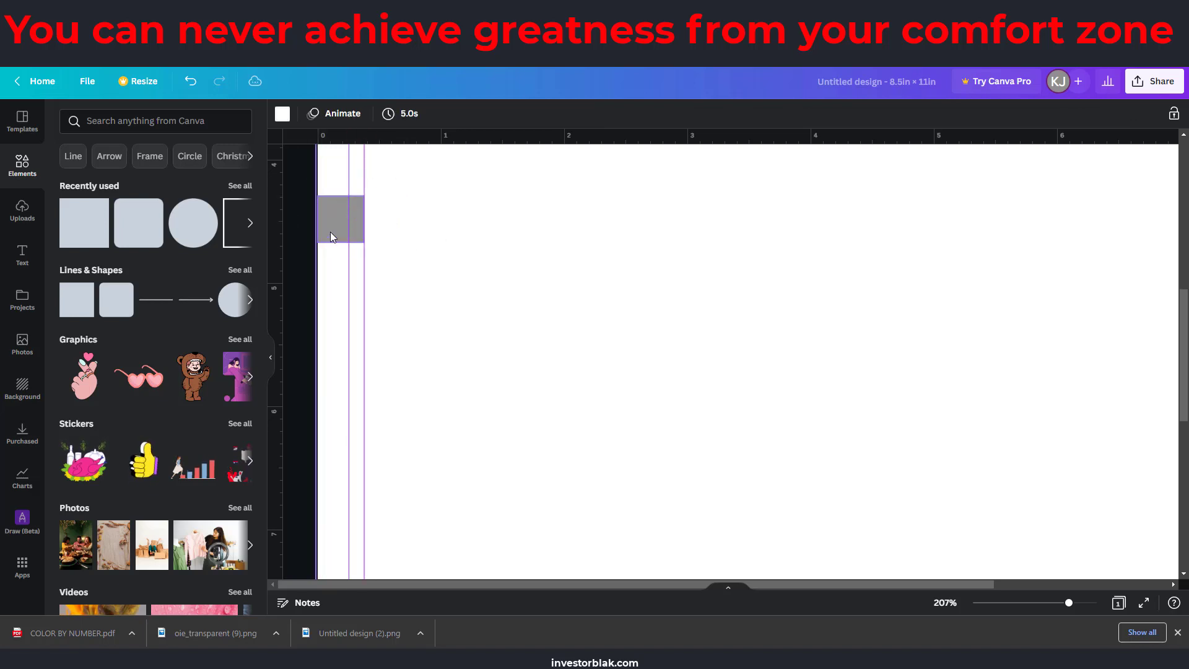
pyautogui.click(332, 226)
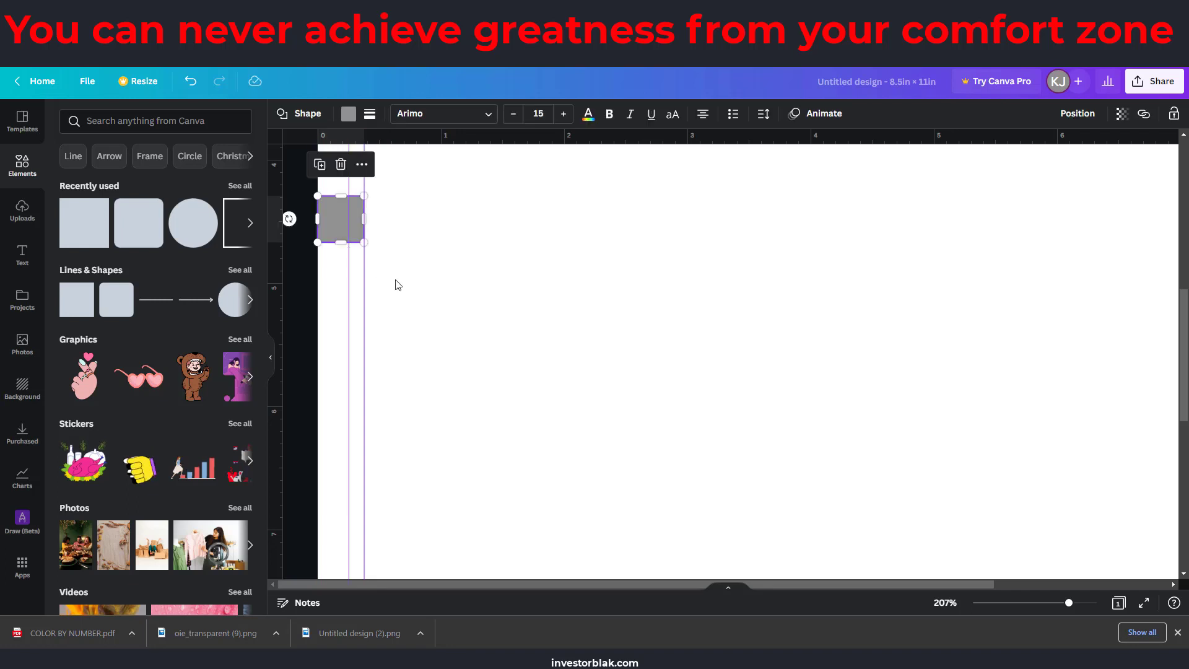
# Duplicate the grey square, place the copy below it, and narrow the copy to the 0.25 in guide
pyautogui.hotkey('ctrl', 'd')
pyautogui.moveTo(364, 285); pyautogui.dragTo(396, 290)
pyautogui.hotkey('ctrl', 'z')
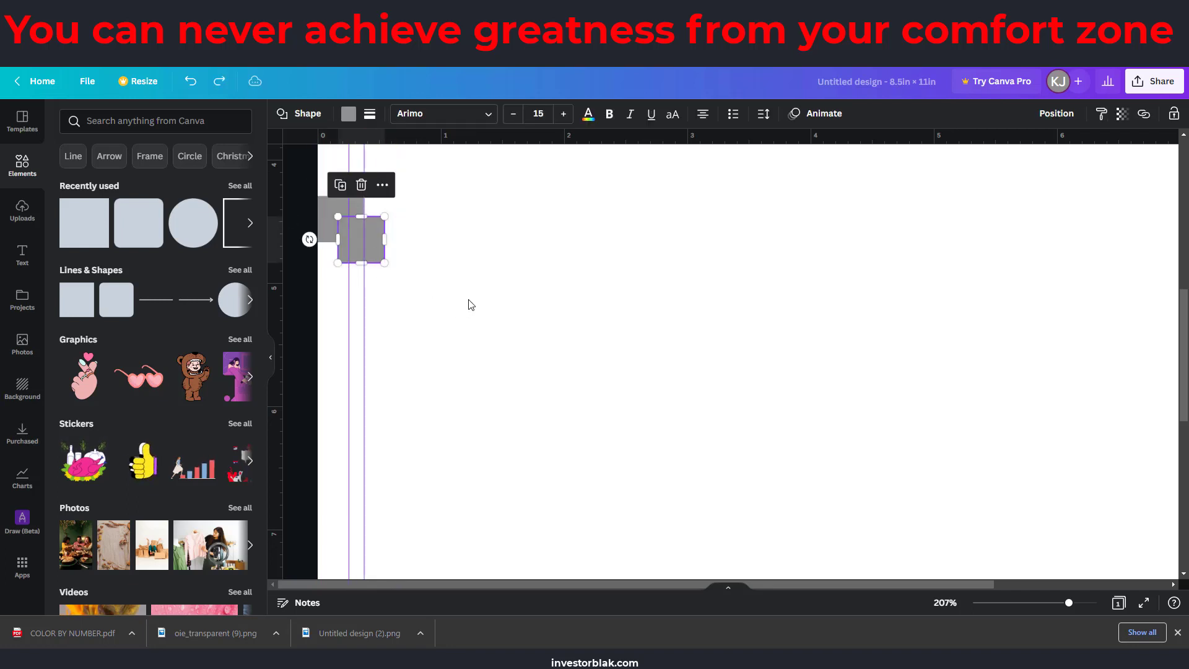
pyautogui.moveTo(365, 254); pyautogui.dragTo(438, 354)
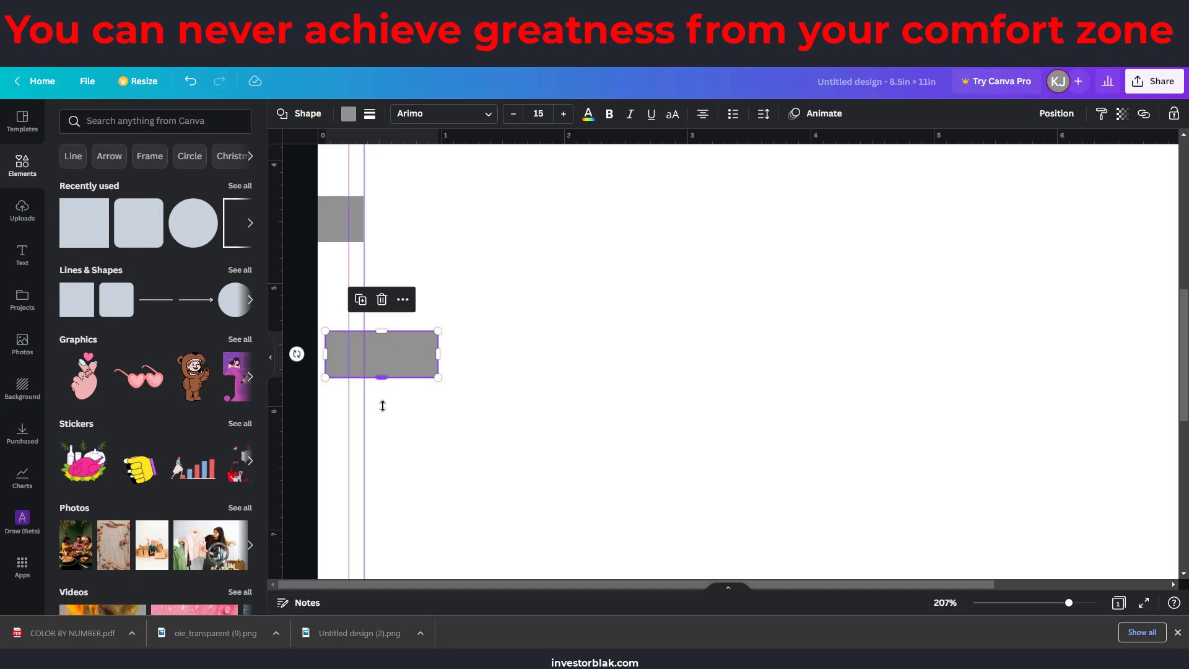
pyautogui.moveTo(382, 405)
pyautogui.mouseDown()
pyautogui.moveTo(406, 373)
pyautogui.moveTo(345, 389)
pyautogui.mouseUp()
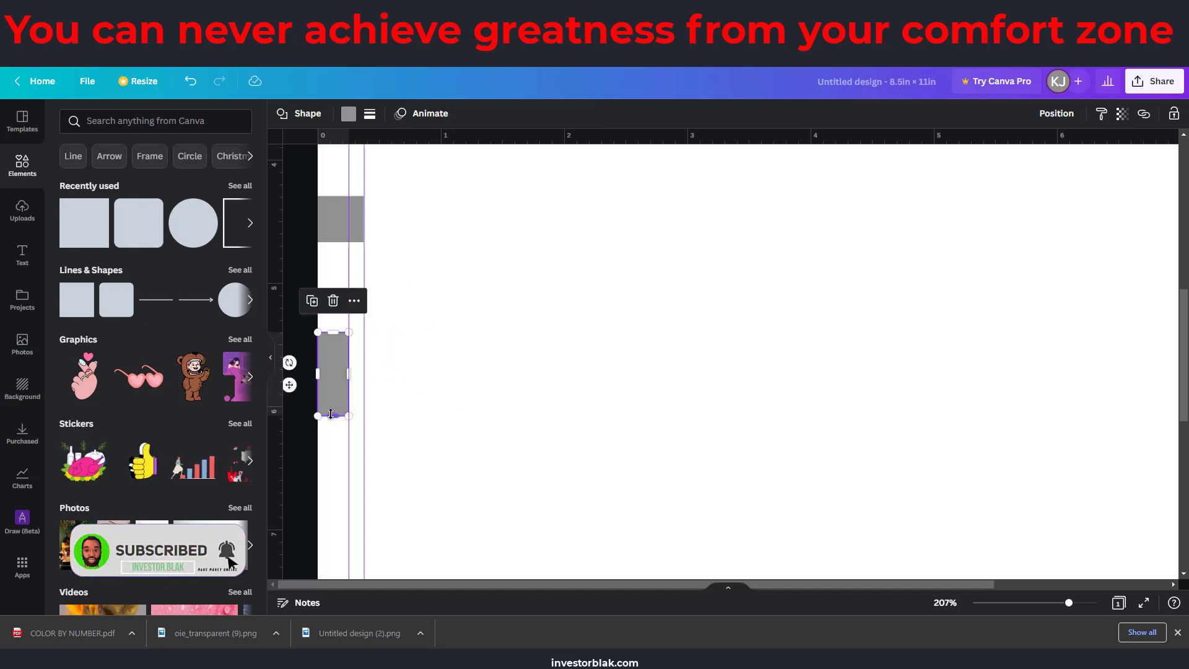
# Rotate the duplicate a quarter turn and trim it to a 0.25 in square against the page's left edge
pyautogui.moveTo(289, 362); pyautogui.dragTo(371, 421)
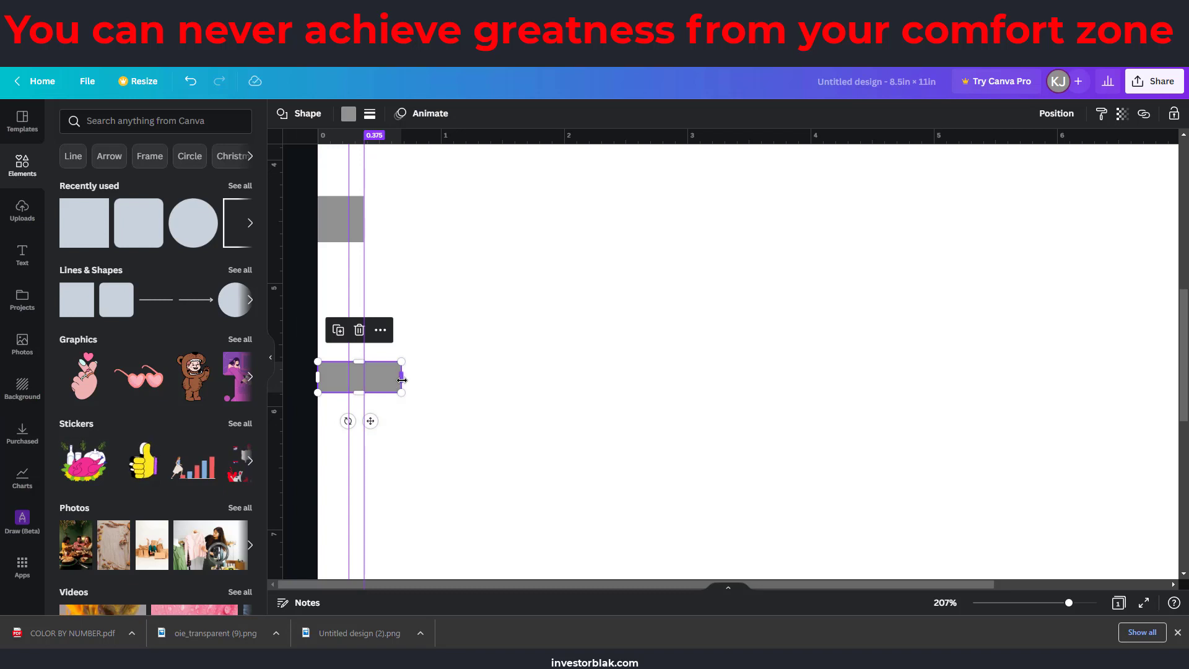
pyautogui.moveTo(400, 376); pyautogui.dragTo(348, 375)
pyautogui.click(304, 374)
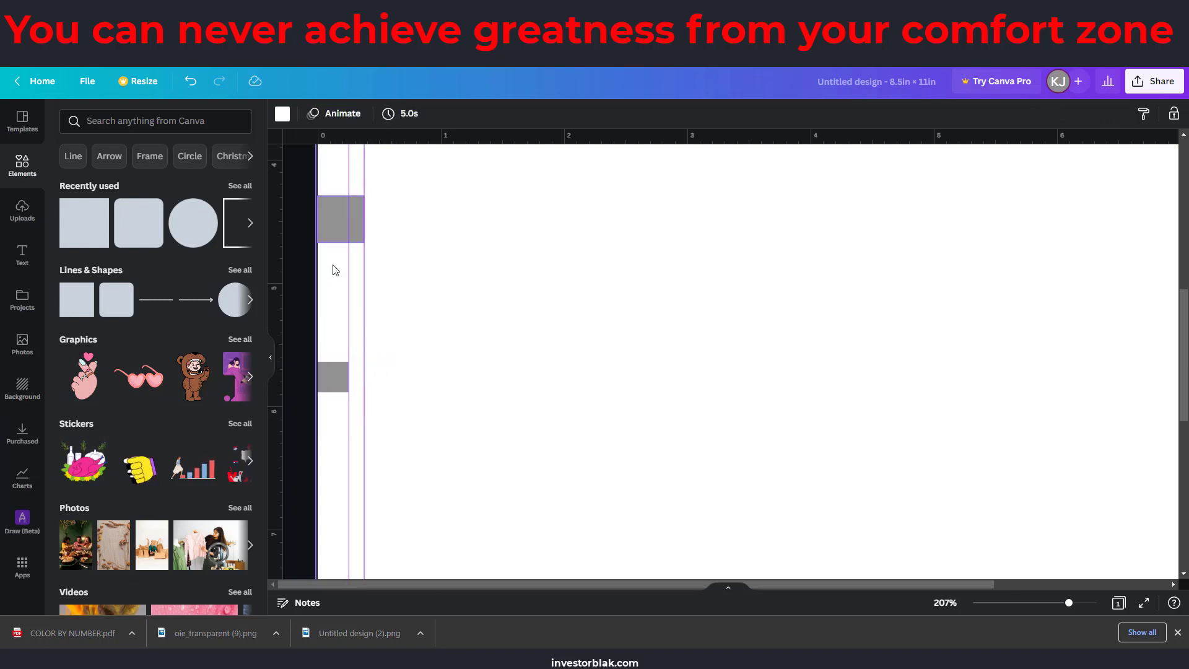
pyautogui.click(332, 383)
pyautogui.moveTo(333, 414); pyautogui.dragTo(340, 458)
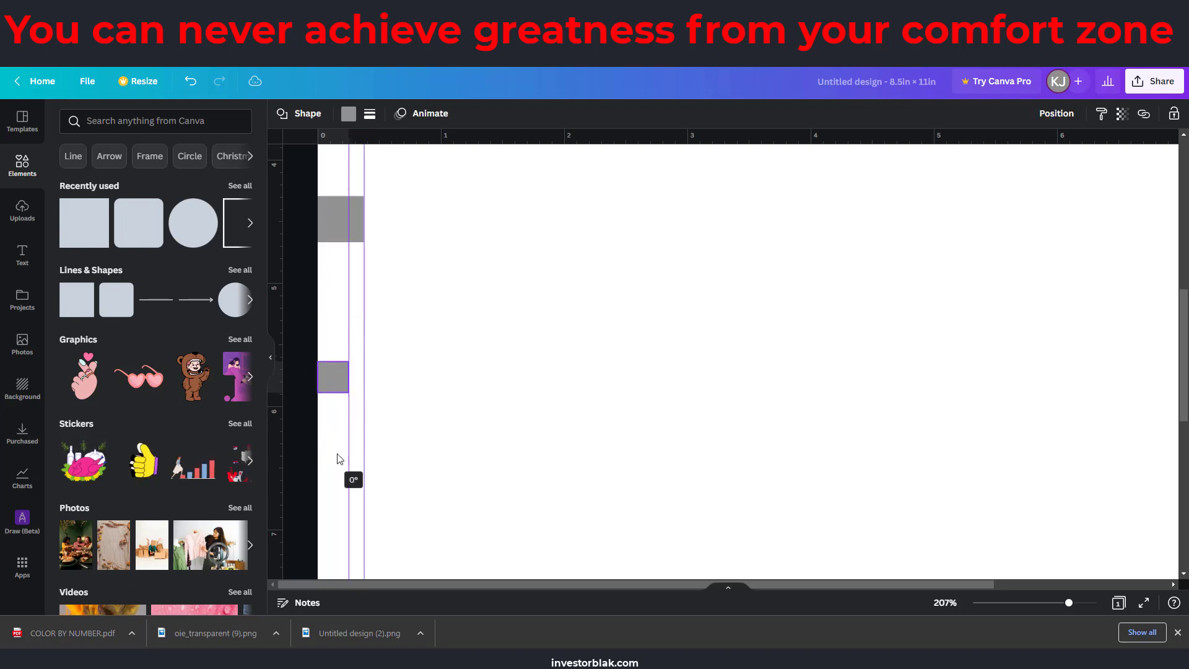
pyautogui.click(451, 397)
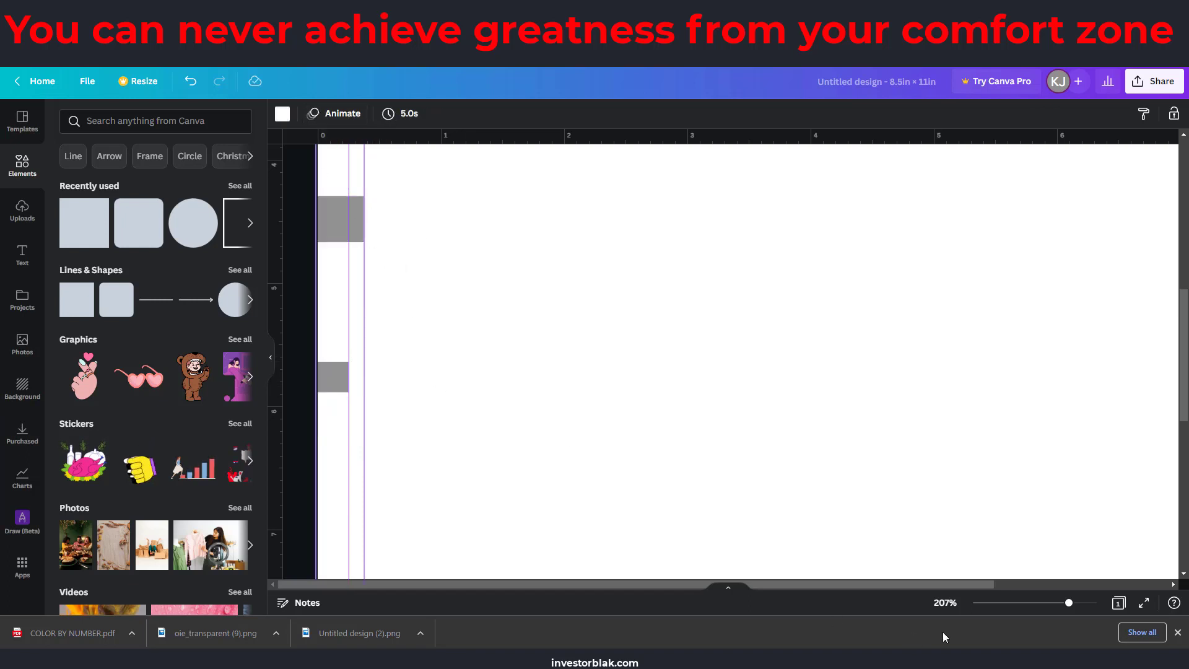
# Move the larger square to the page's right edge and align the 0.375 in guide with its inner side
pyautogui.click(1029, 603)
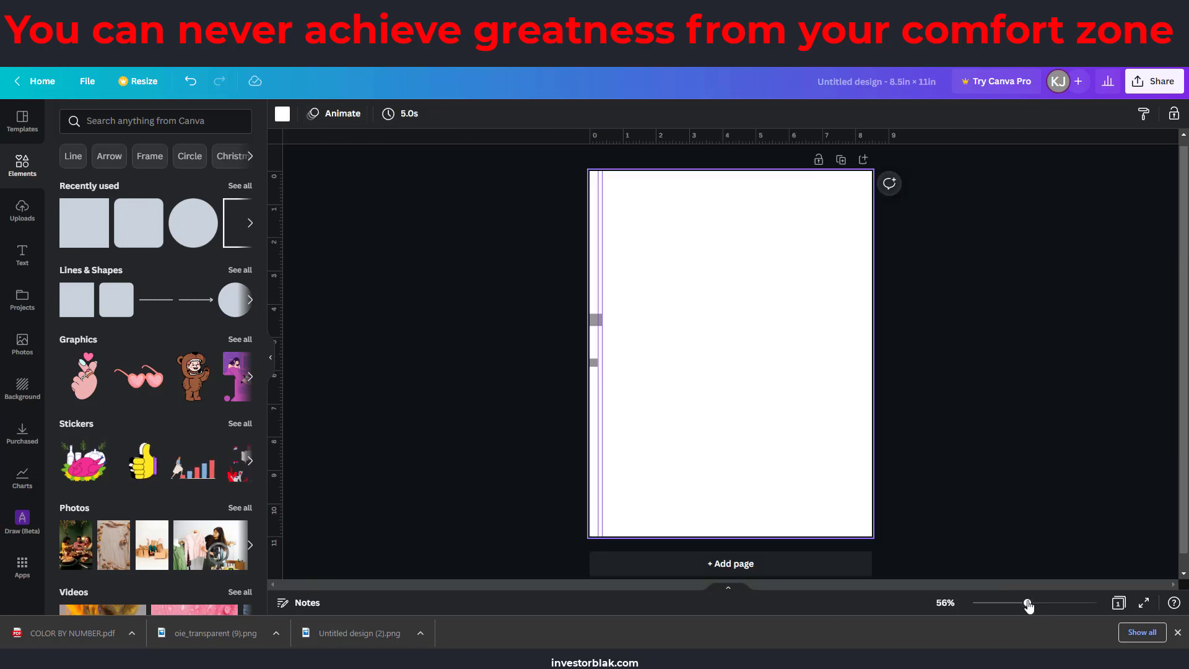
pyautogui.click(594, 320)
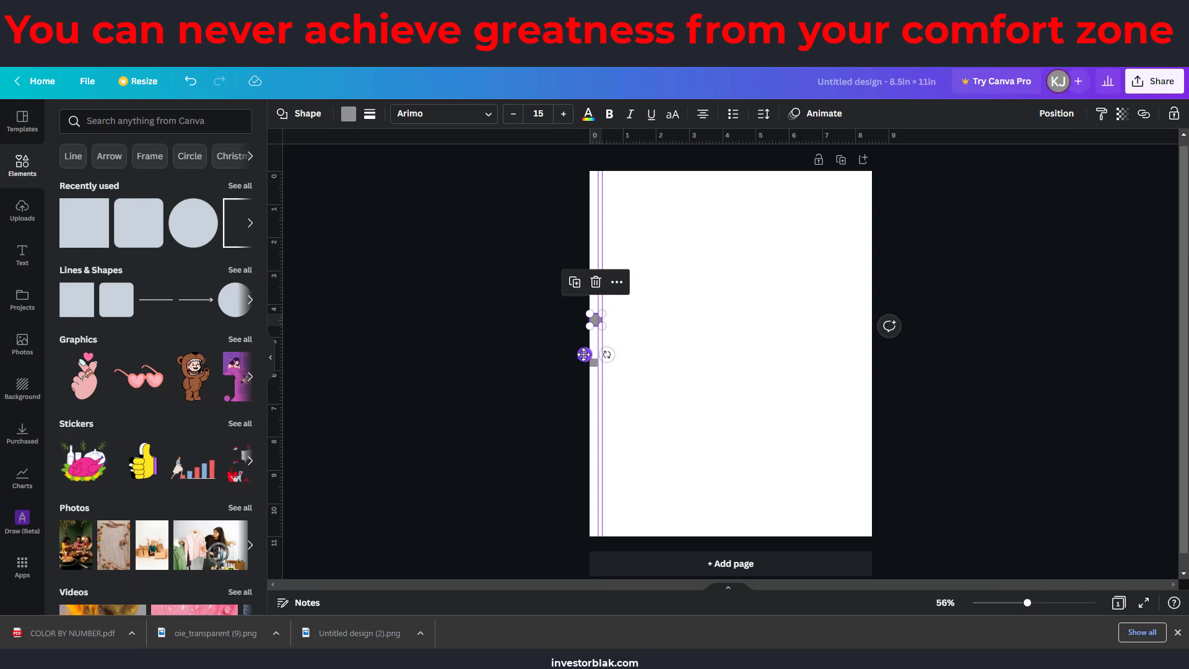
pyautogui.moveTo(587, 354); pyautogui.dragTo(855, 357)
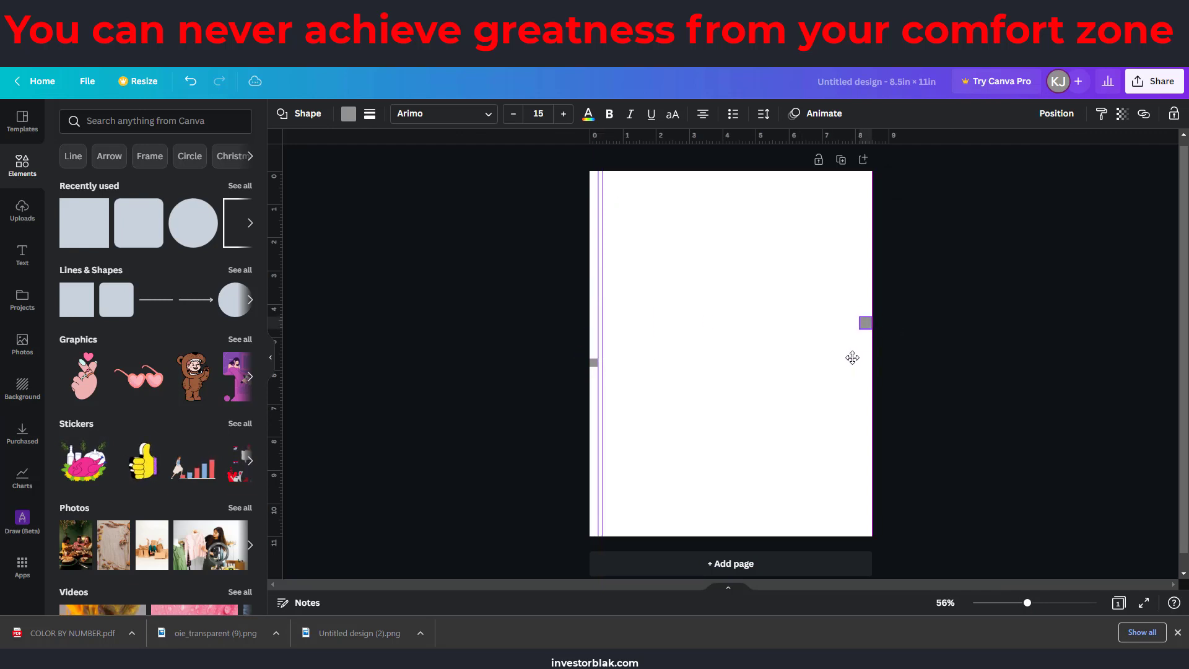
pyautogui.moveTo(602, 320); pyautogui.dragTo(865, 324)
pyautogui.click(777, 330)
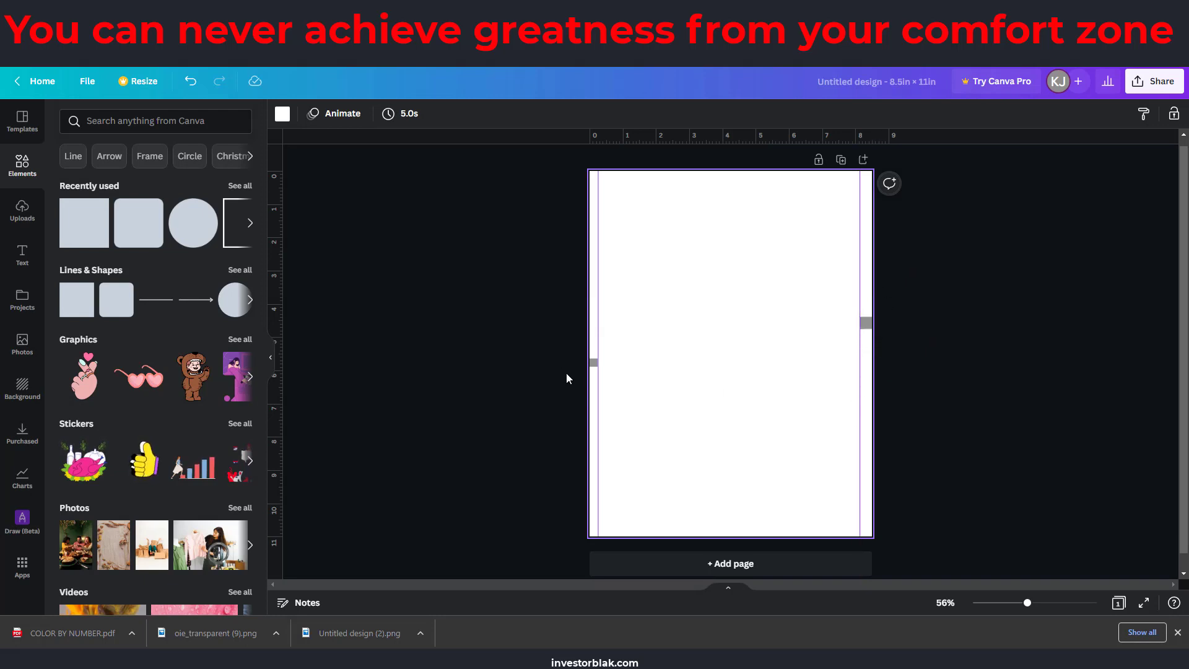
# Move the smaller square to the page's top edge and add a horizontal guide along its lower side, at about 0.28 in
pyautogui.click(593, 363)
pyautogui.moveTo(604, 393); pyautogui.dragTo(673, 201)
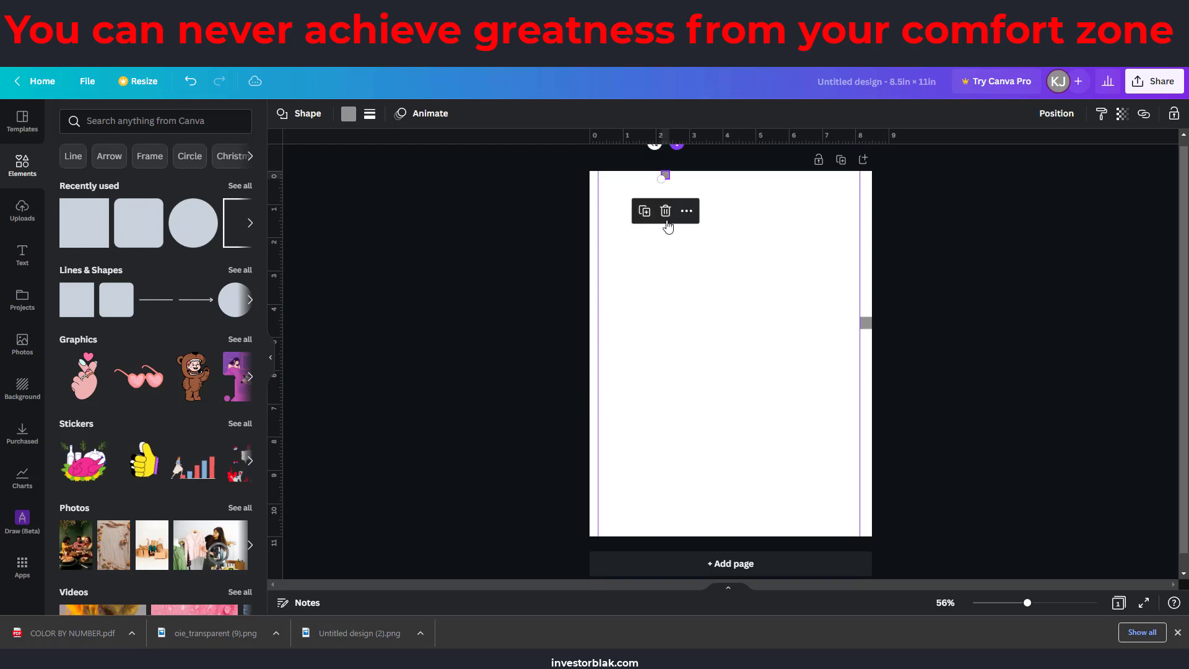
pyautogui.click(644, 249)
pyautogui.moveTo(672, 144); pyautogui.dragTo(676, 182)
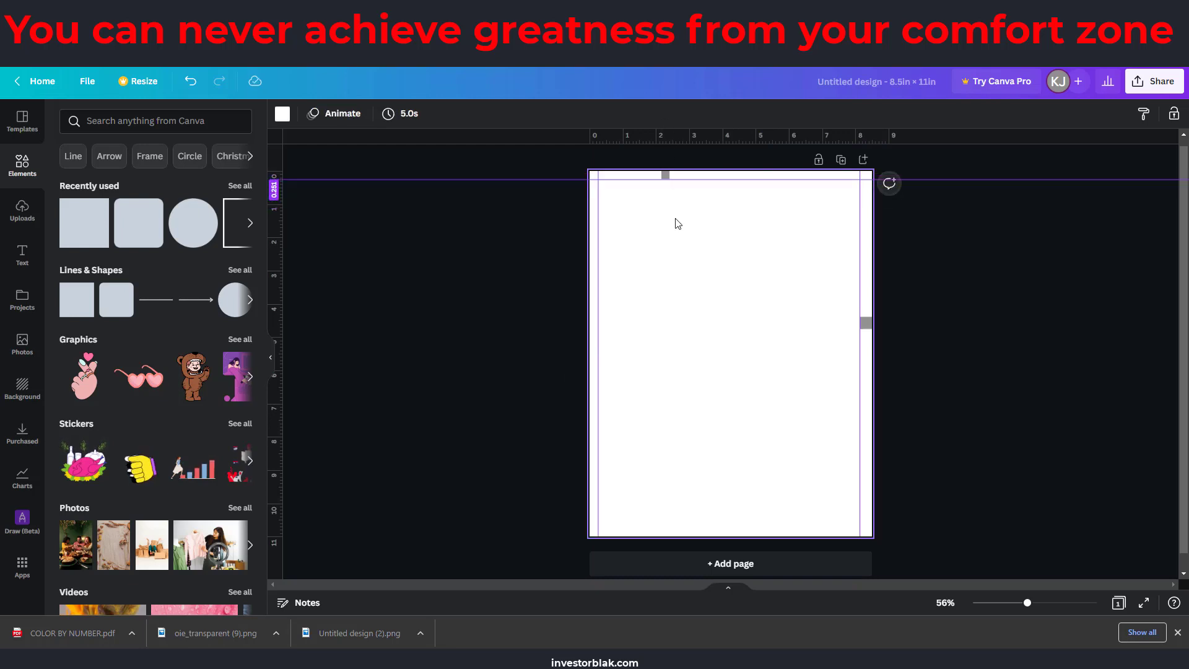
# Move the smaller square to the page's bottom edge and add a horizontal guide along its upper side, at about 10.75 in
pyautogui.click(667, 173)
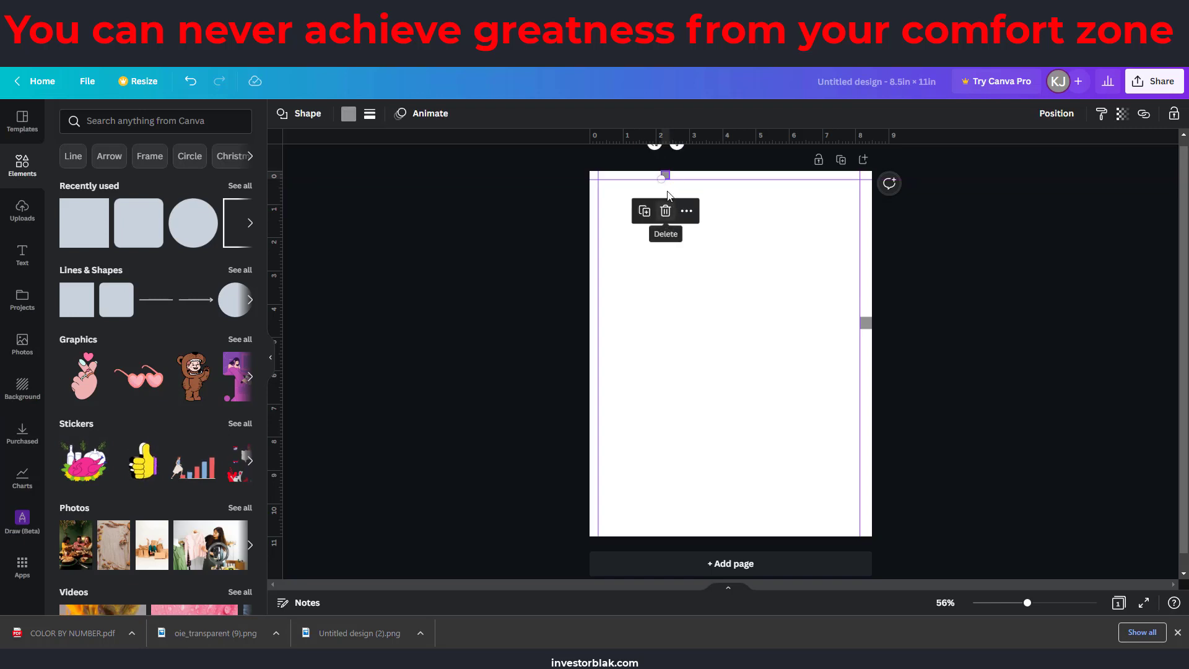
pyautogui.moveTo(681, 183); pyautogui.dragTo(698, 494)
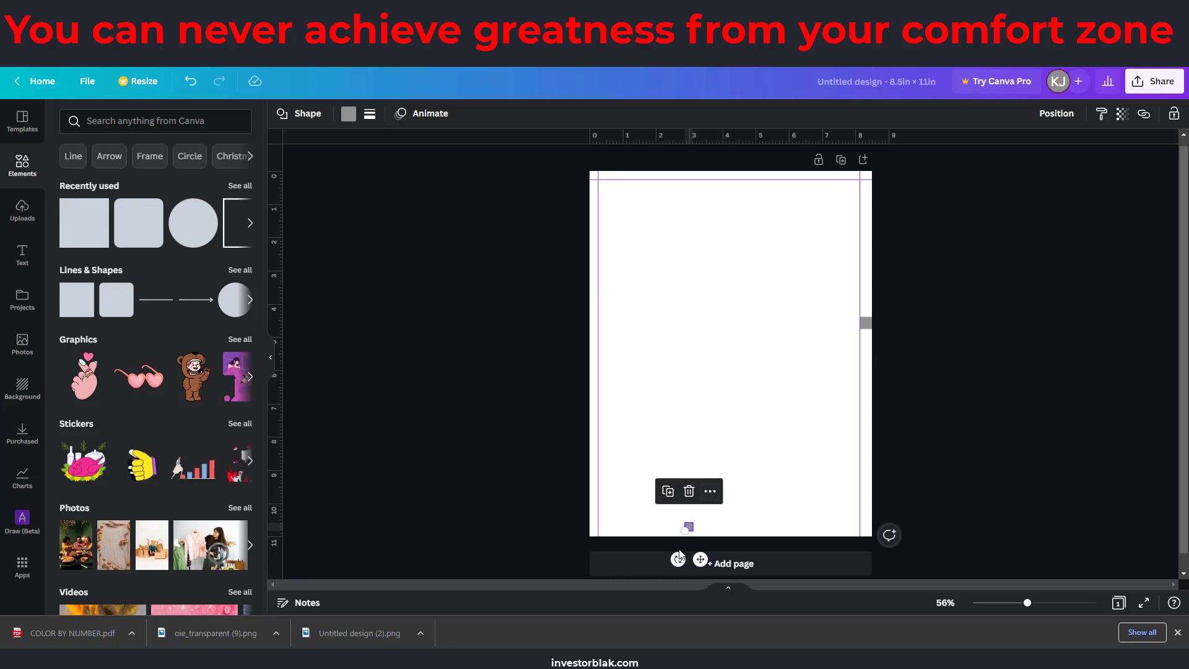
pyautogui.moveTo(709, 566); pyautogui.dragTo(708, 573)
pyautogui.click(705, 278)
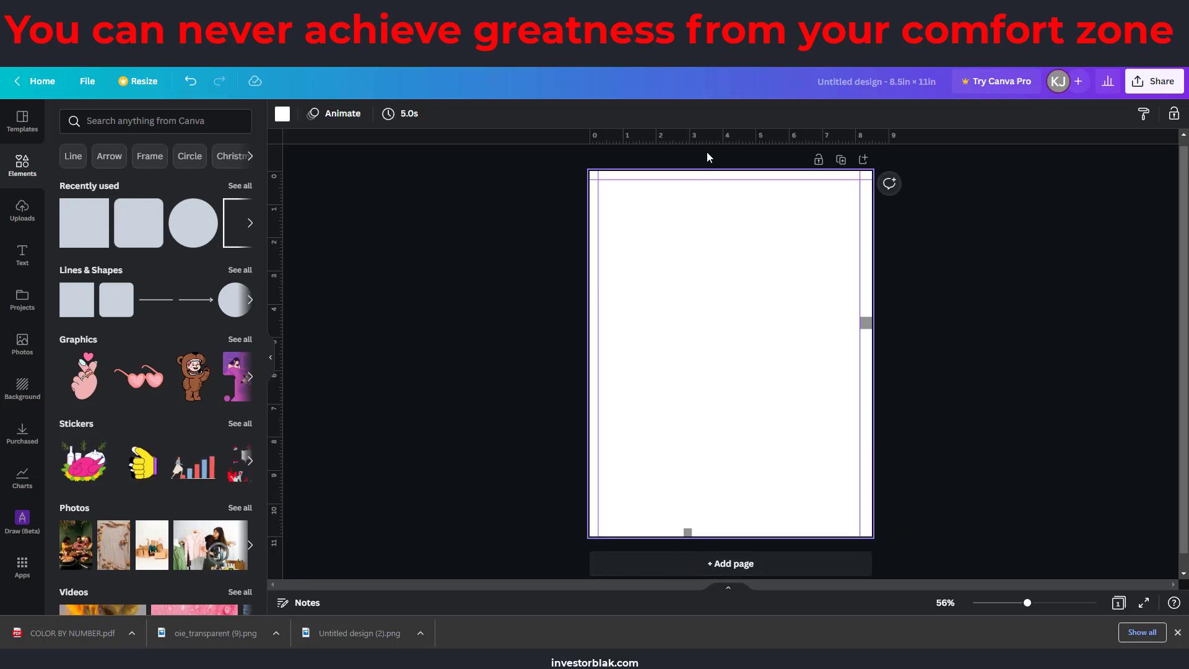
pyautogui.moveTo(709, 142); pyautogui.dragTo(698, 527)
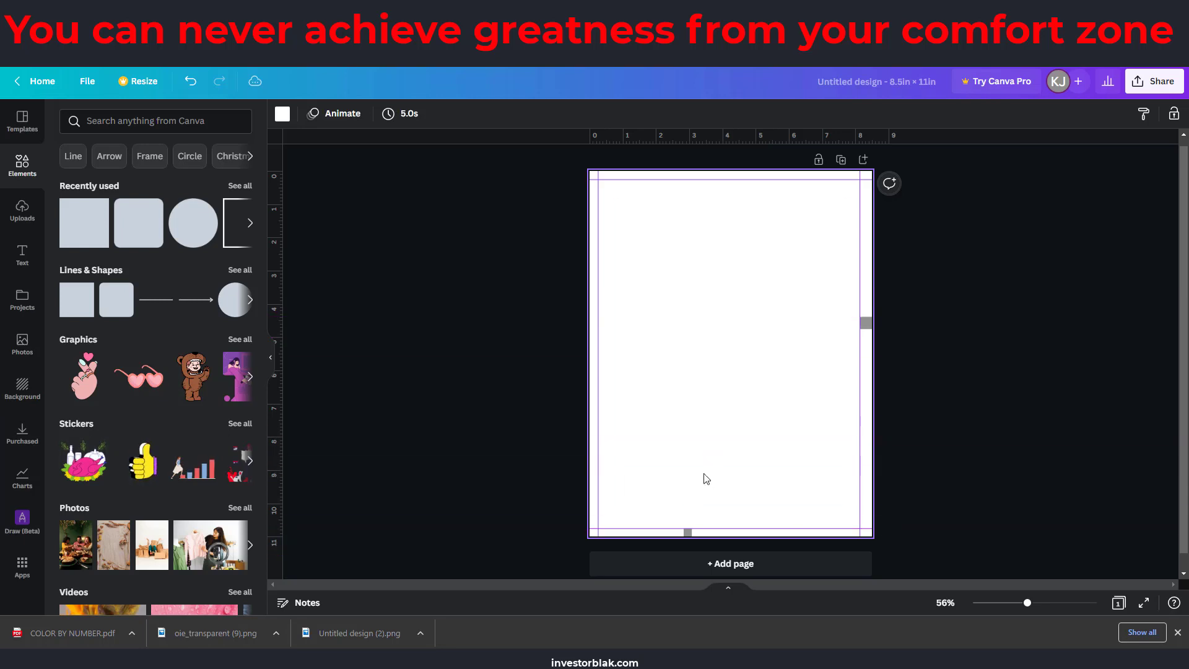
pyautogui.click(687, 534)
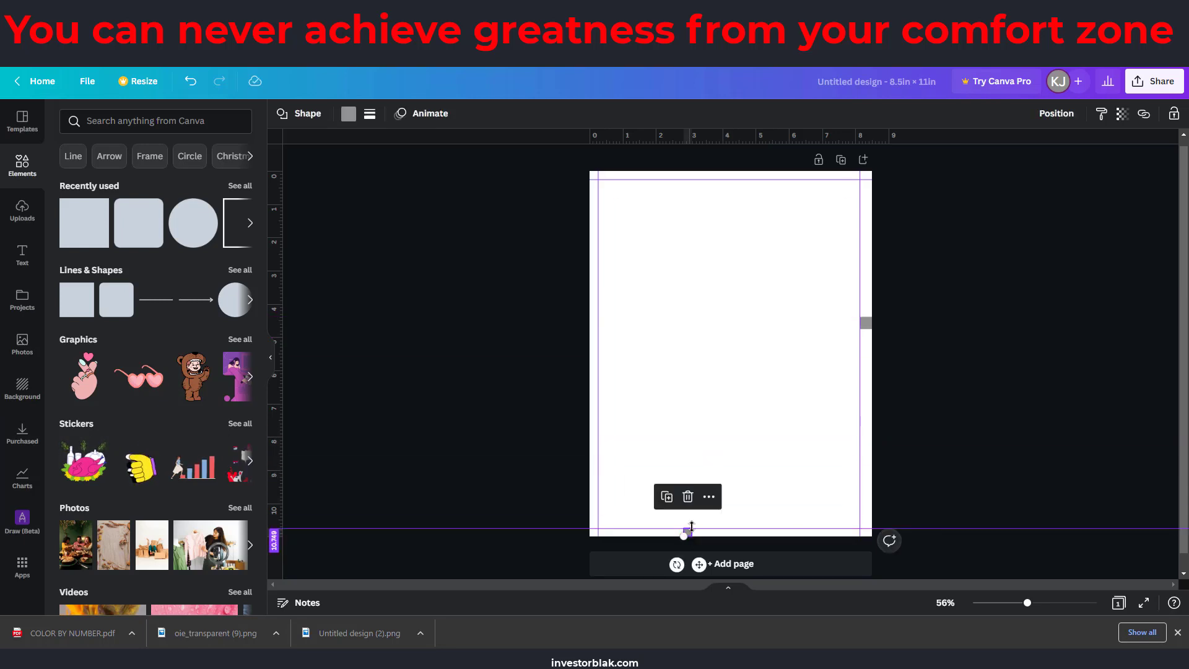
# Delete both remaining measuring squares from the page, leaving only the margin guides
pyautogui.press('Delete')
pyautogui.click(868, 327)
pyautogui.press('Delete')
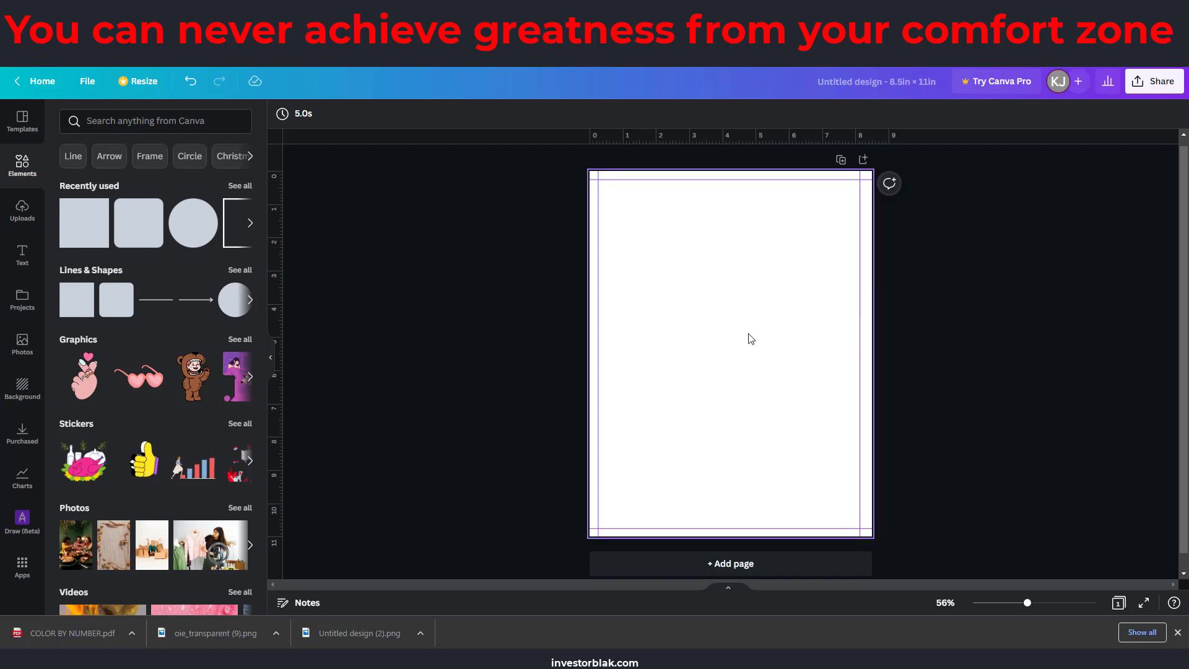
pyautogui.click(453, 364)
pyautogui.click(635, 200)
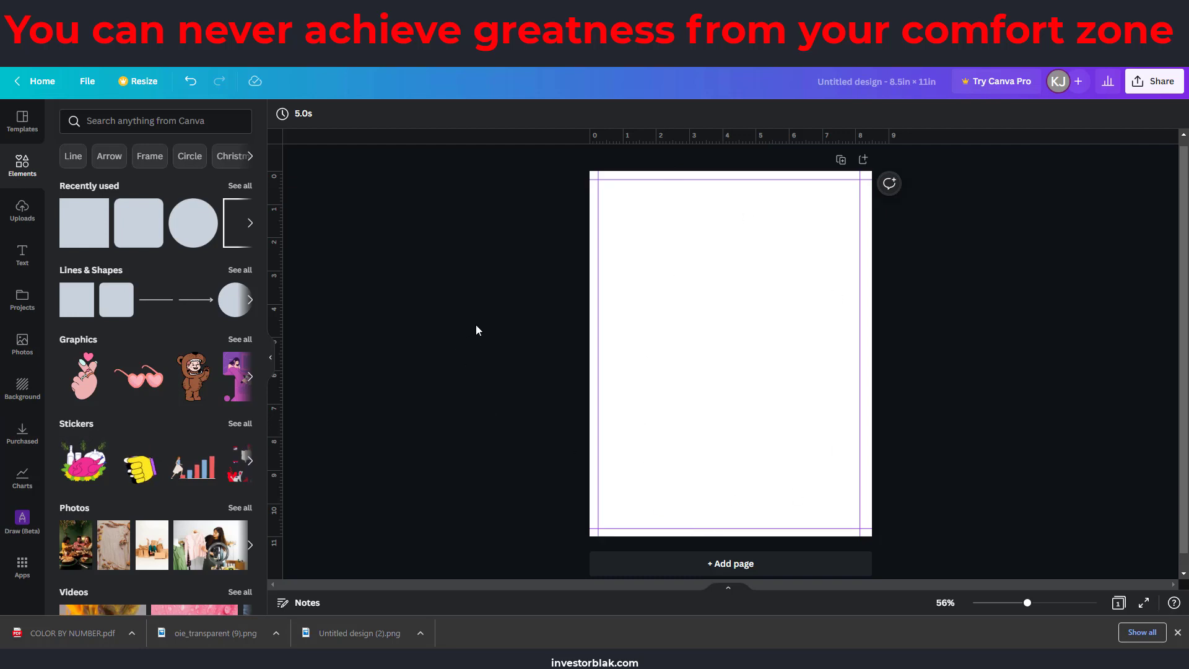
# Add a rounded square, stretch it to fill the area inside the four margin guides, and colour it black
pyautogui.click(146, 225)
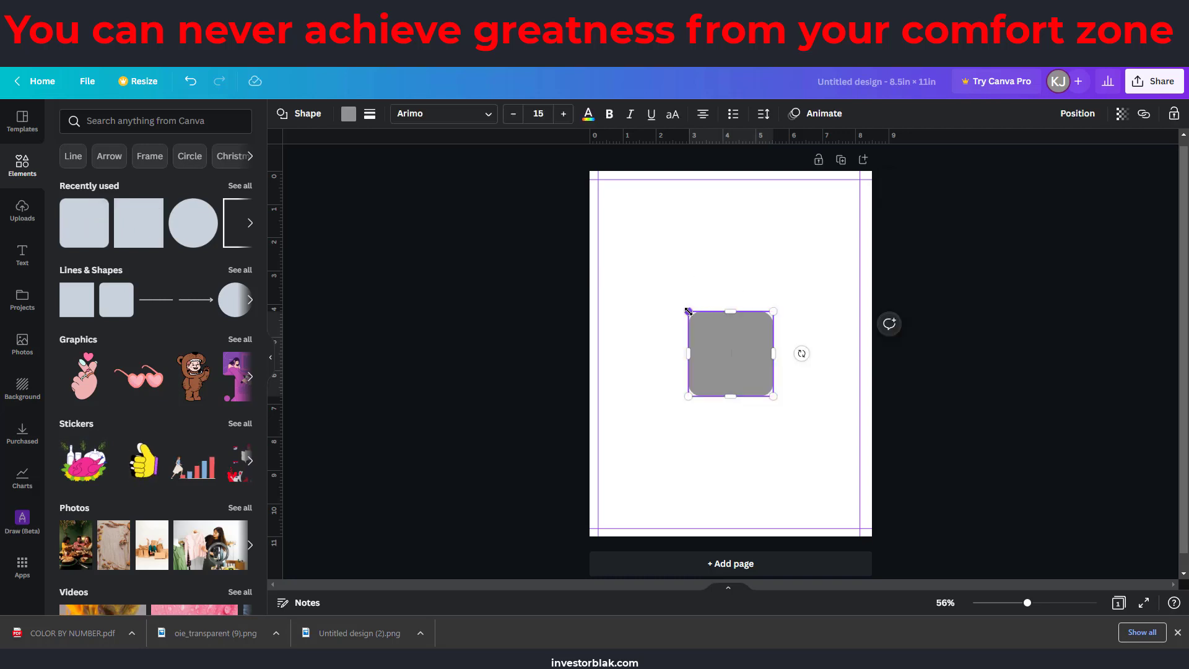
pyautogui.moveTo(688, 311); pyautogui.dragTo(606, 190)
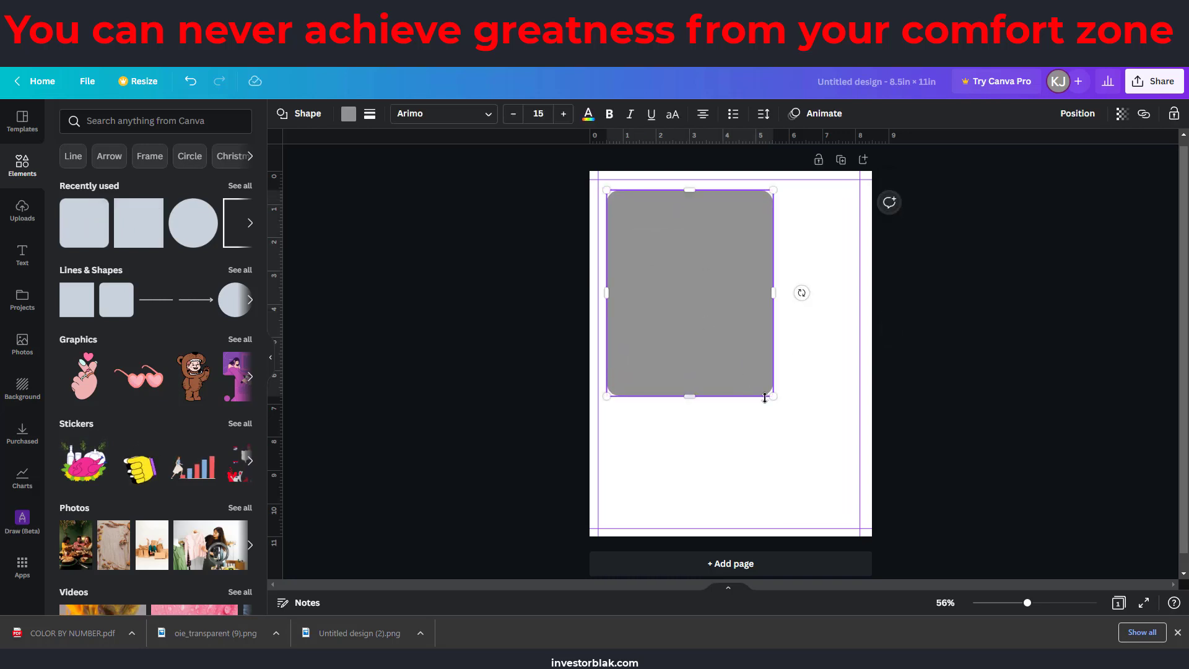
pyautogui.moveTo(772, 395); pyautogui.dragTo(856, 525)
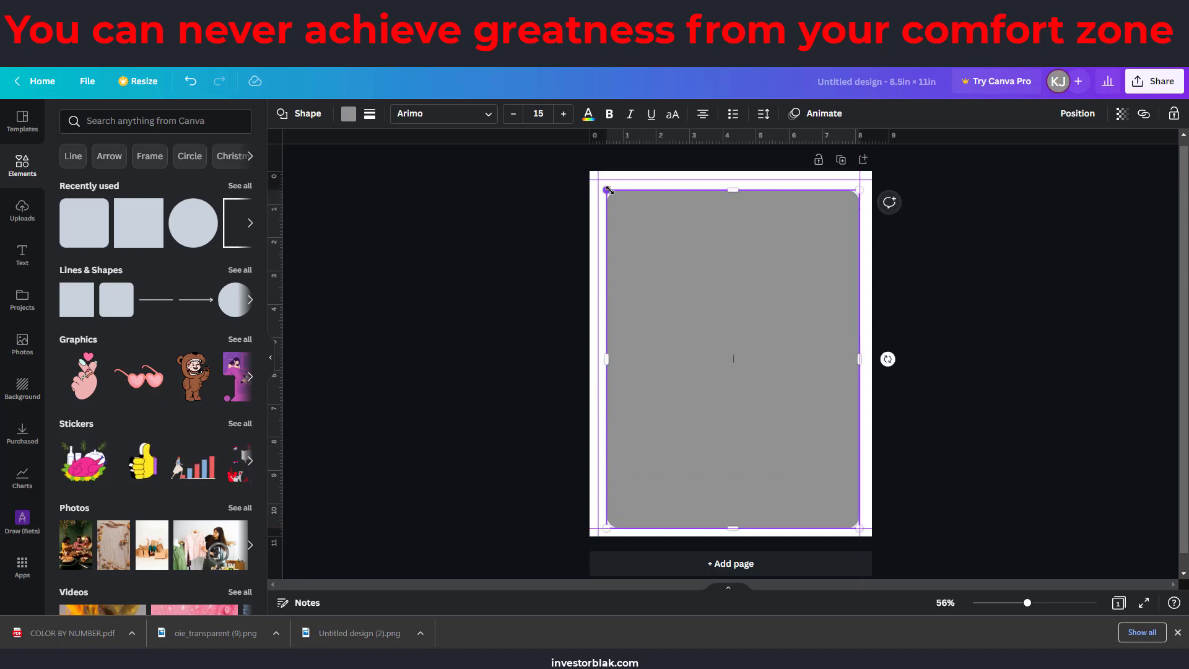
pyautogui.moveTo(609, 190); pyautogui.dragTo(602, 178)
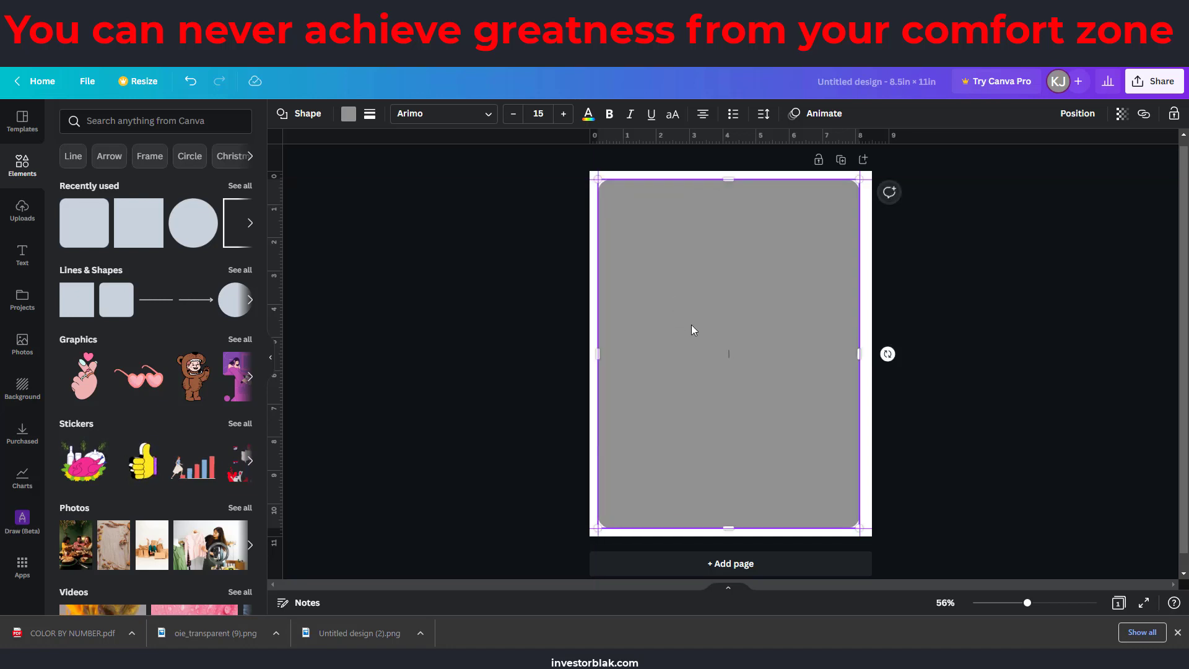
pyautogui.click(350, 117)
pyautogui.click(70, 317)
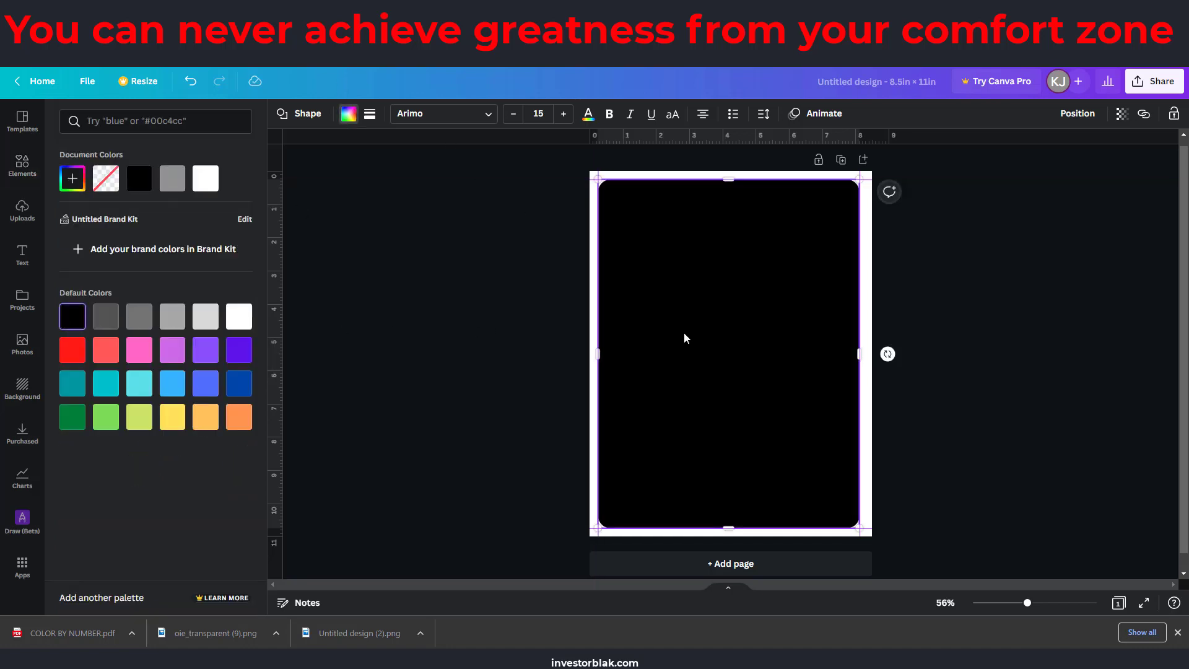
# Add a second rounded square and fit its upper-left corner just inside the black shape's corner, leaving a thin black border
pyautogui.click(22, 165)
pyautogui.click(99, 208)
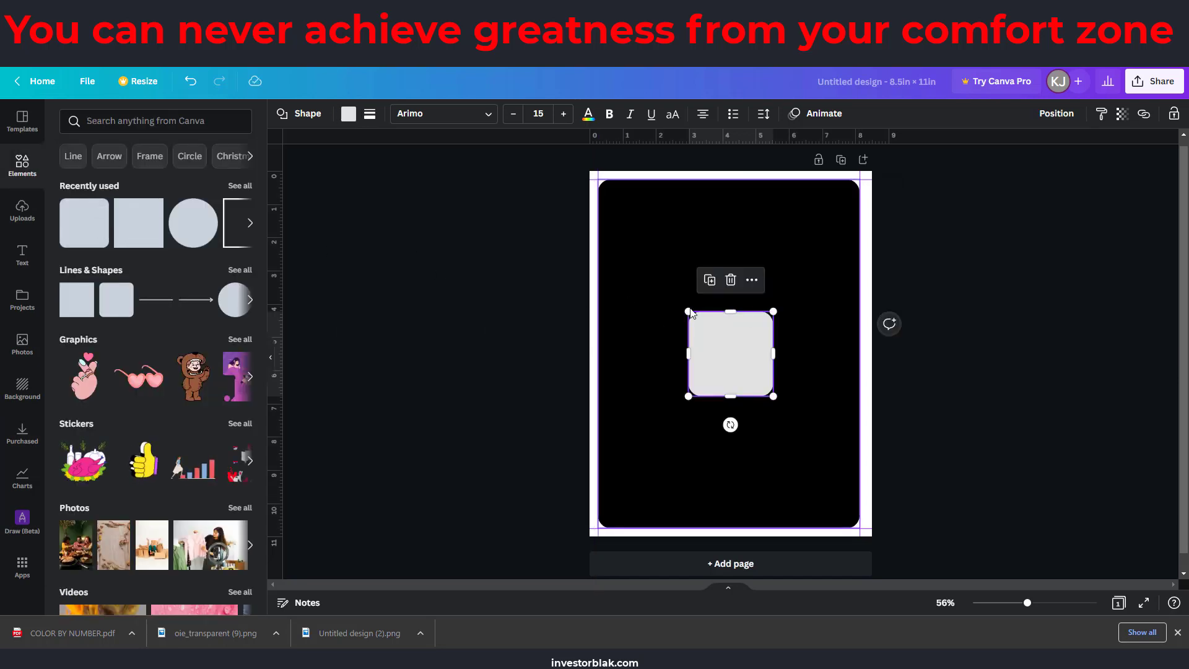
pyautogui.moveTo(688, 312); pyautogui.dragTo(602, 182)
pyautogui.click(1079, 602)
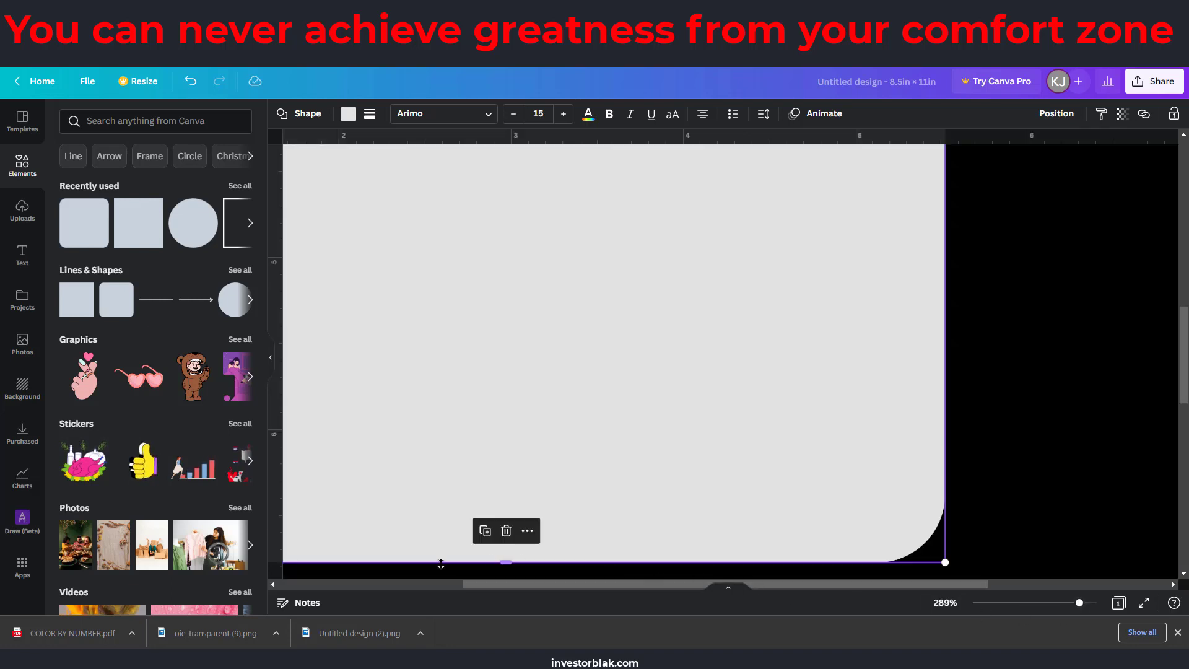
pyautogui.moveTo(499, 583); pyautogui.dragTo(287, 542)
pyautogui.scroll(10, 485, 499)
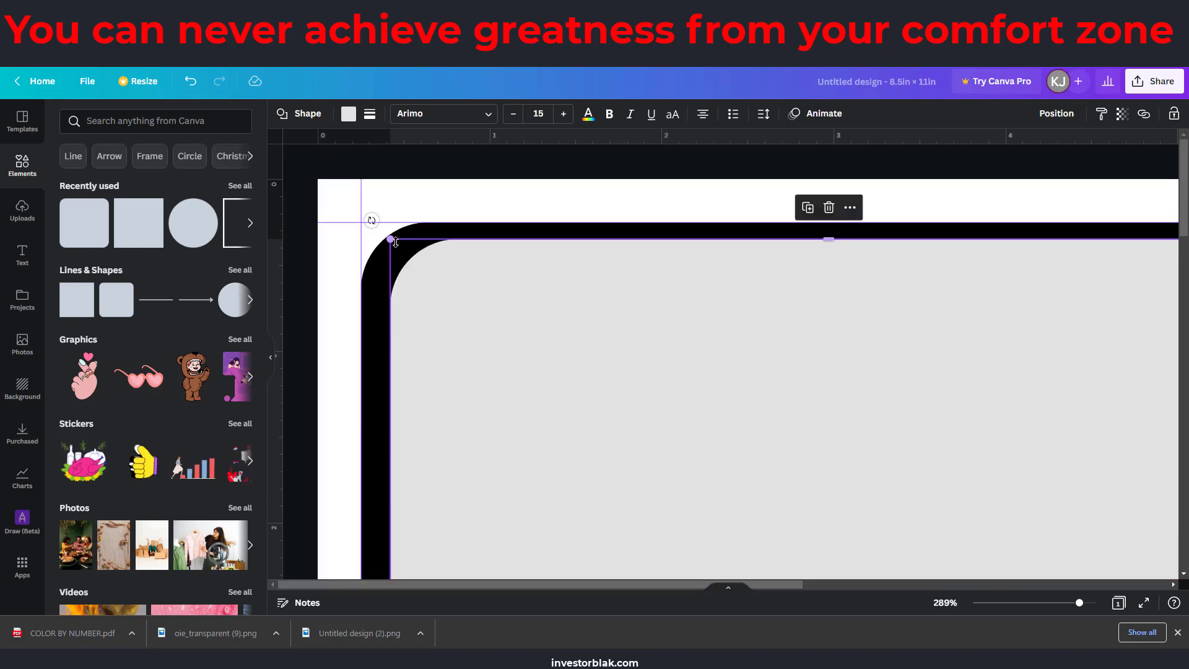
pyautogui.moveTo(392, 240); pyautogui.dragTo(374, 234)
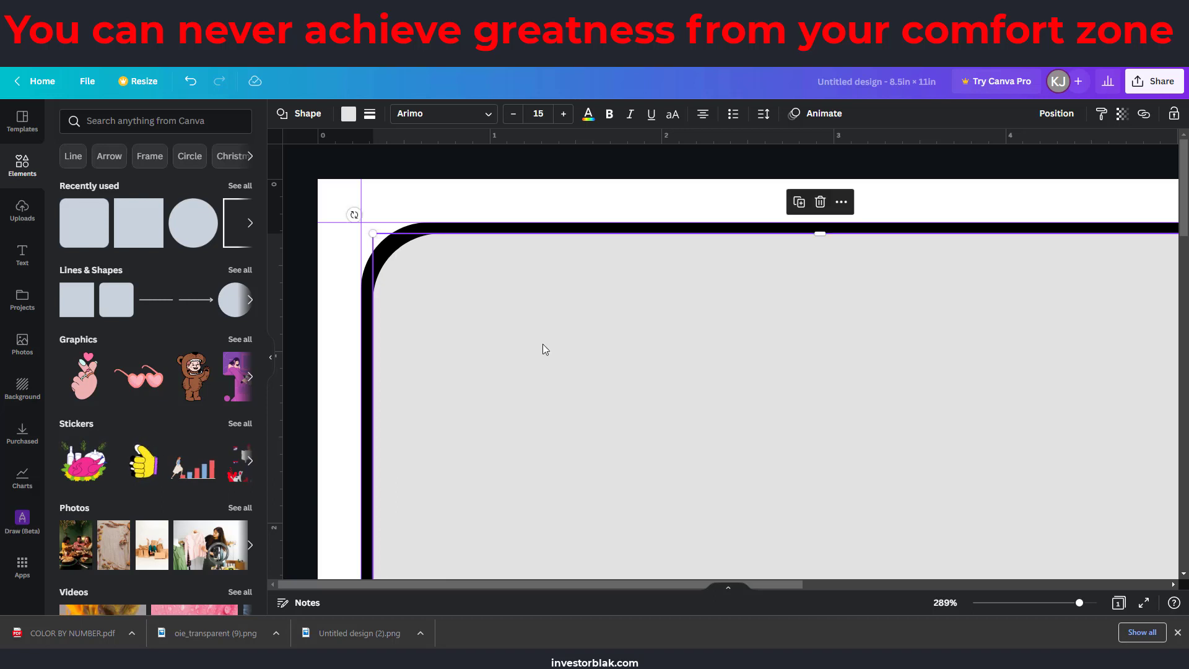
# Stretch the light grey shape's lower-left corner down to just inside the black shape's lower-left corner
pyautogui.scroll(-2, 552, 433)
pyautogui.scroll(-8, 553, 431)
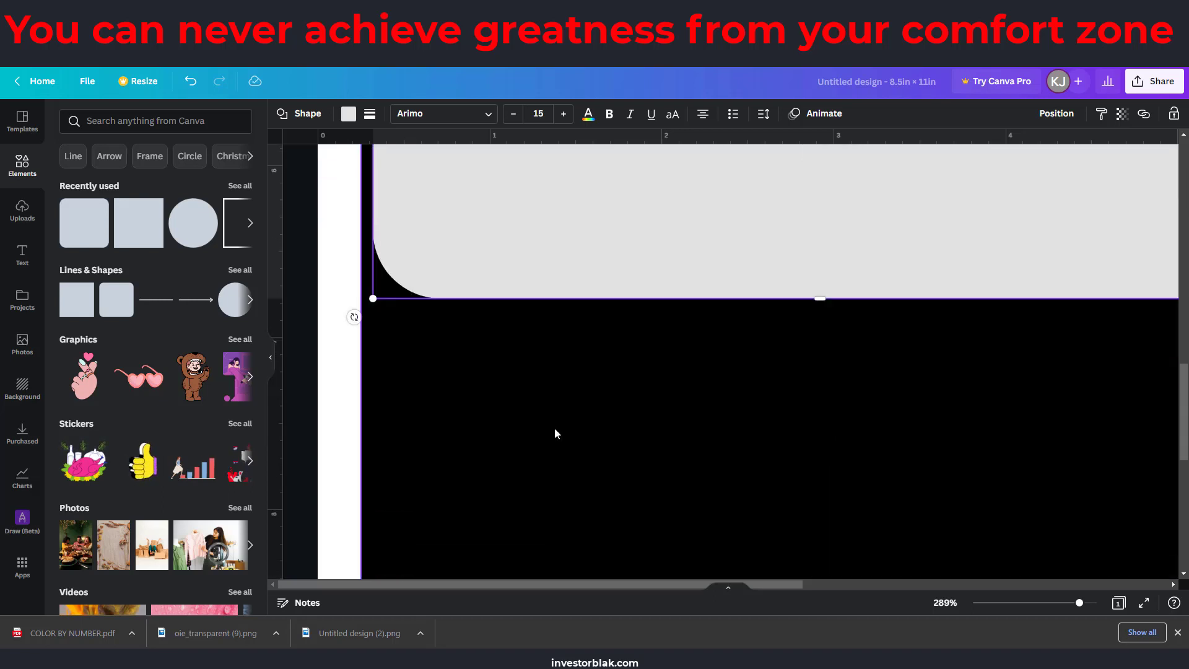
pyautogui.scroll(2, 415, 393)
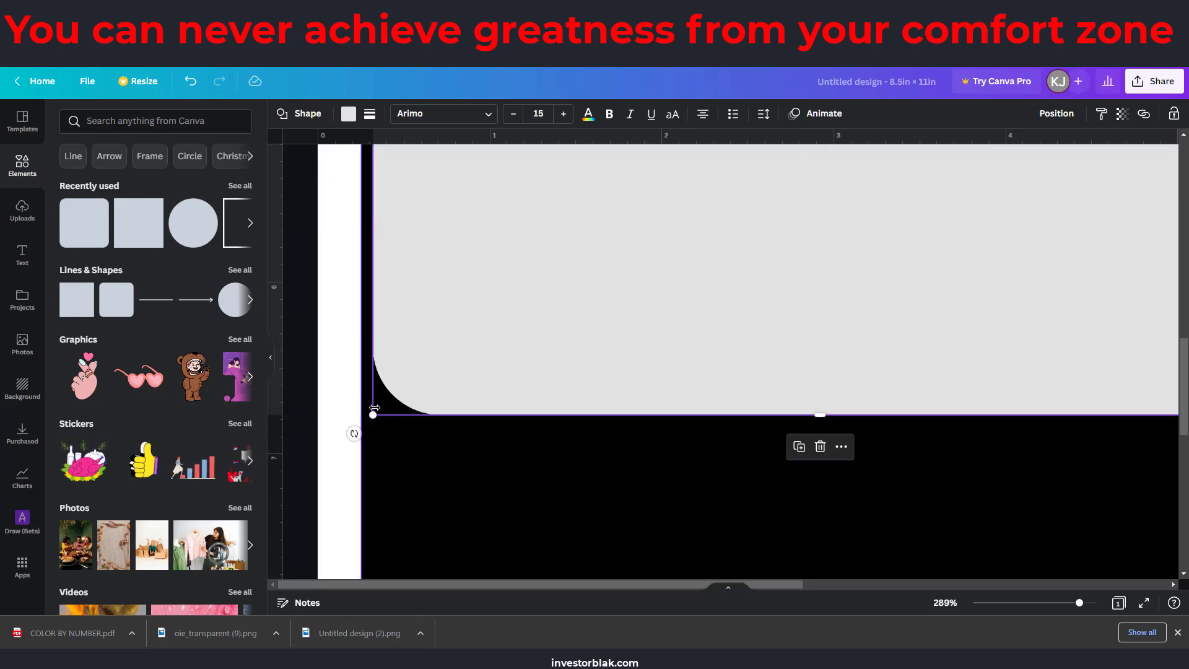
pyautogui.moveTo(378, 416); pyautogui.dragTo(441, 536)
pyautogui.scroll(-7, 514, 436)
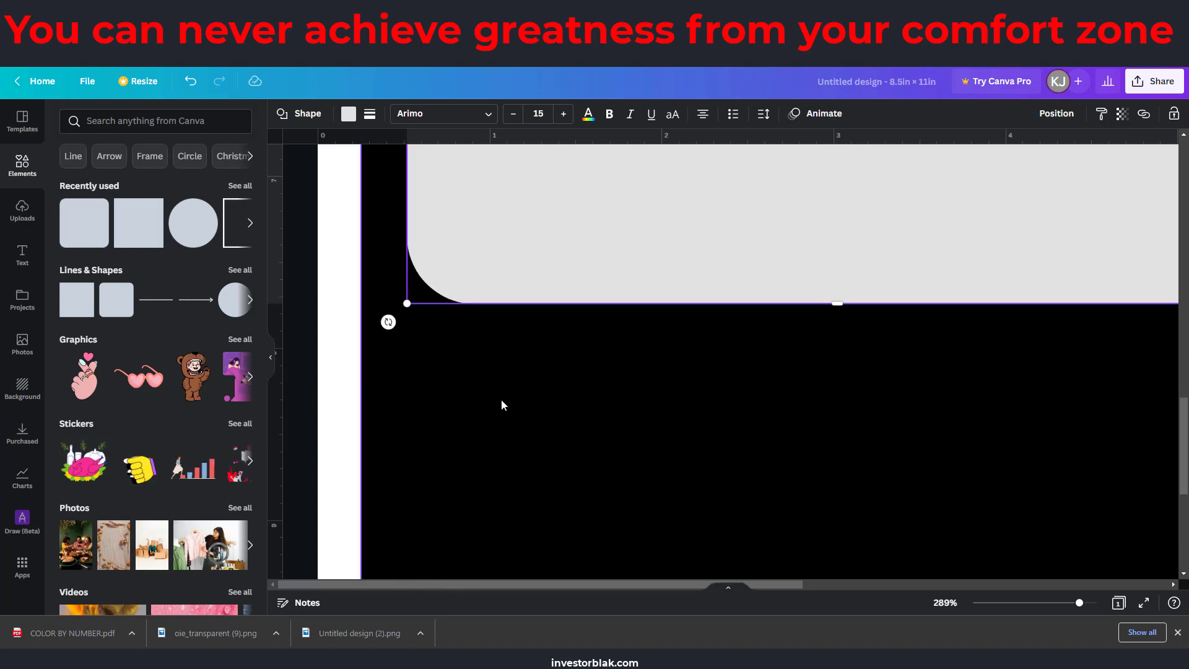
pyautogui.scroll(2, 455, 255)
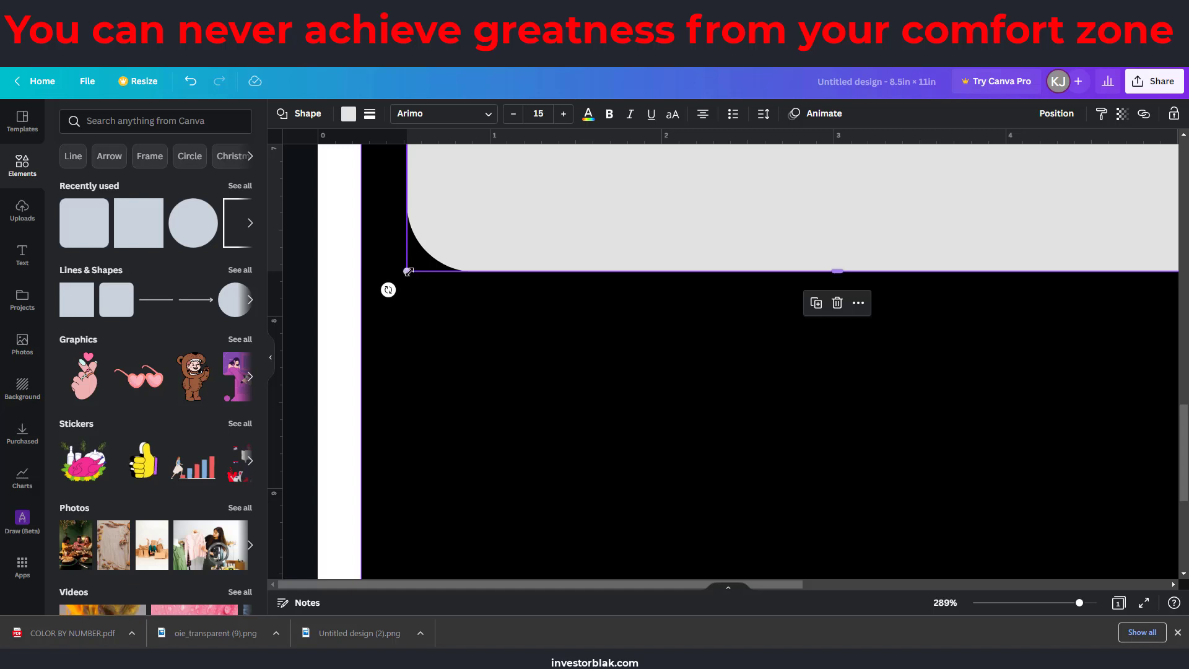
pyautogui.moveTo(444, 506); pyautogui.dragTo(394, 600)
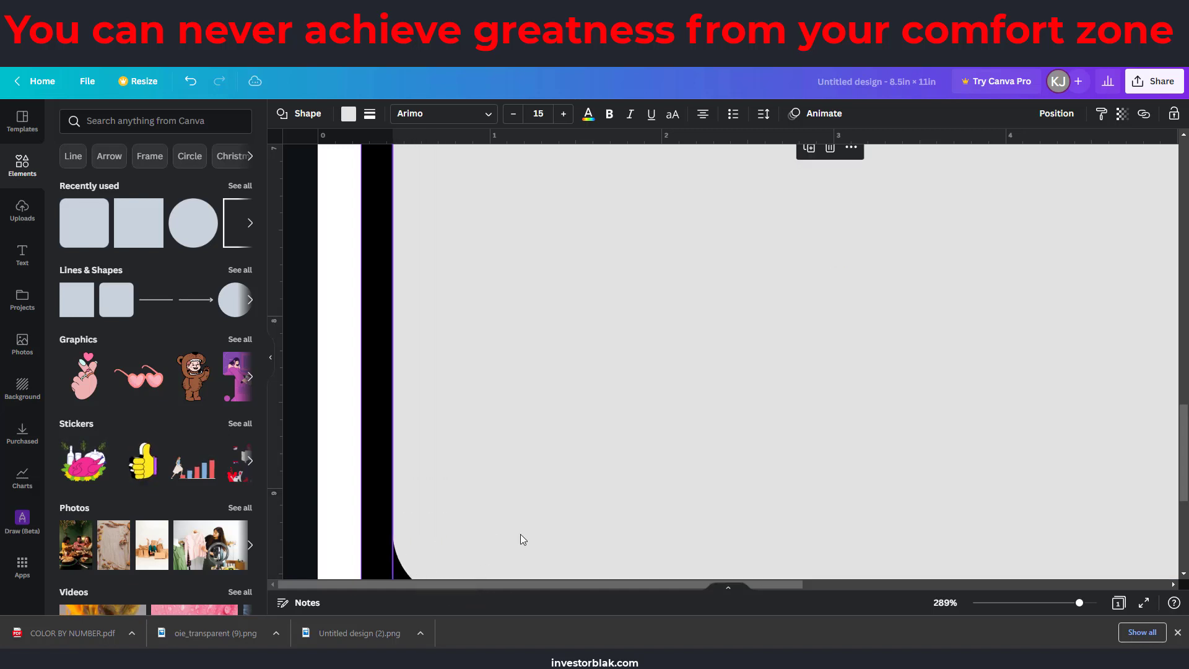
pyautogui.scroll(-3, 526, 495)
pyautogui.moveTo(392, 351); pyautogui.dragTo(385, 522)
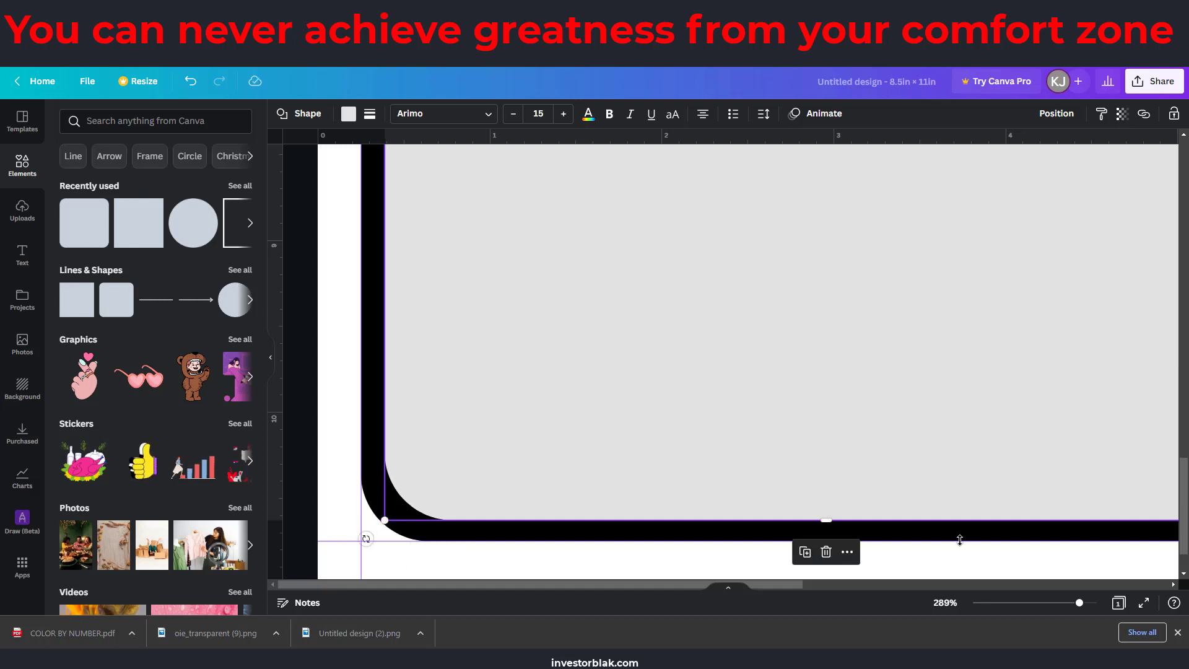
# Extend the light grey shape's right side and lower-right corner to just inside the black shape's edges
pyautogui.scroll(-2, 990, 444)
pyautogui.moveTo(1081, 608); pyautogui.dragTo(1027, 603)
pyautogui.moveTo(776, 348); pyautogui.dragTo(856, 347)
pyautogui.click(1092, 608)
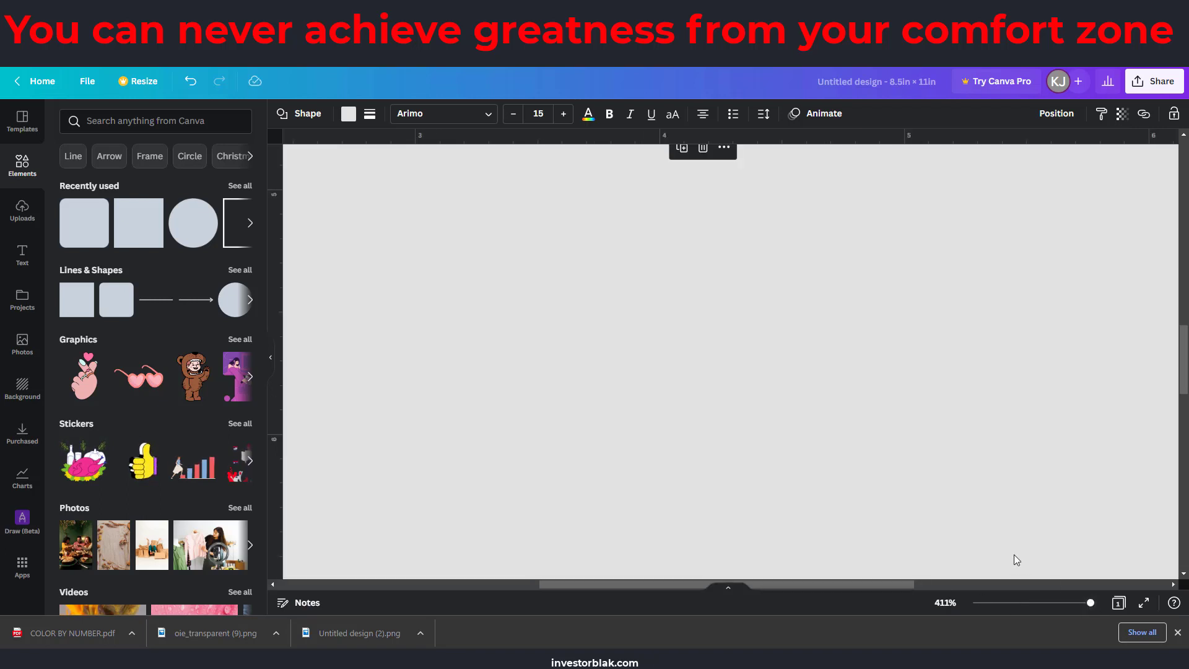
pyautogui.scroll(-5, 1063, 535)
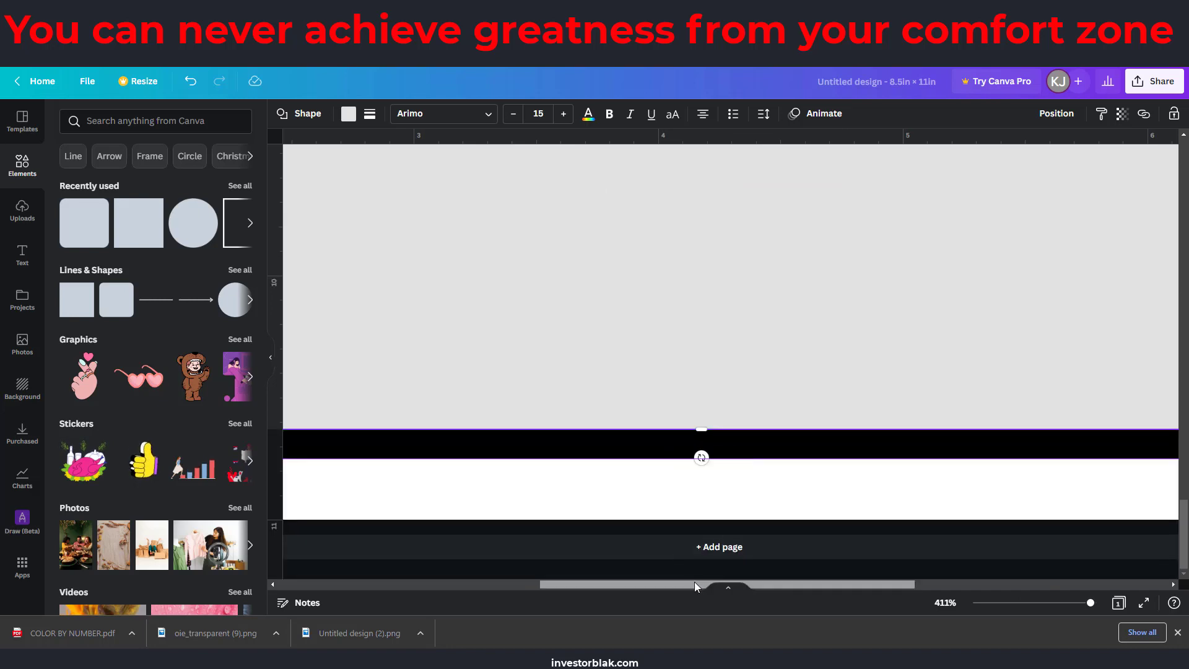
pyautogui.moveTo(693, 584); pyautogui.dragTo(949, 584)
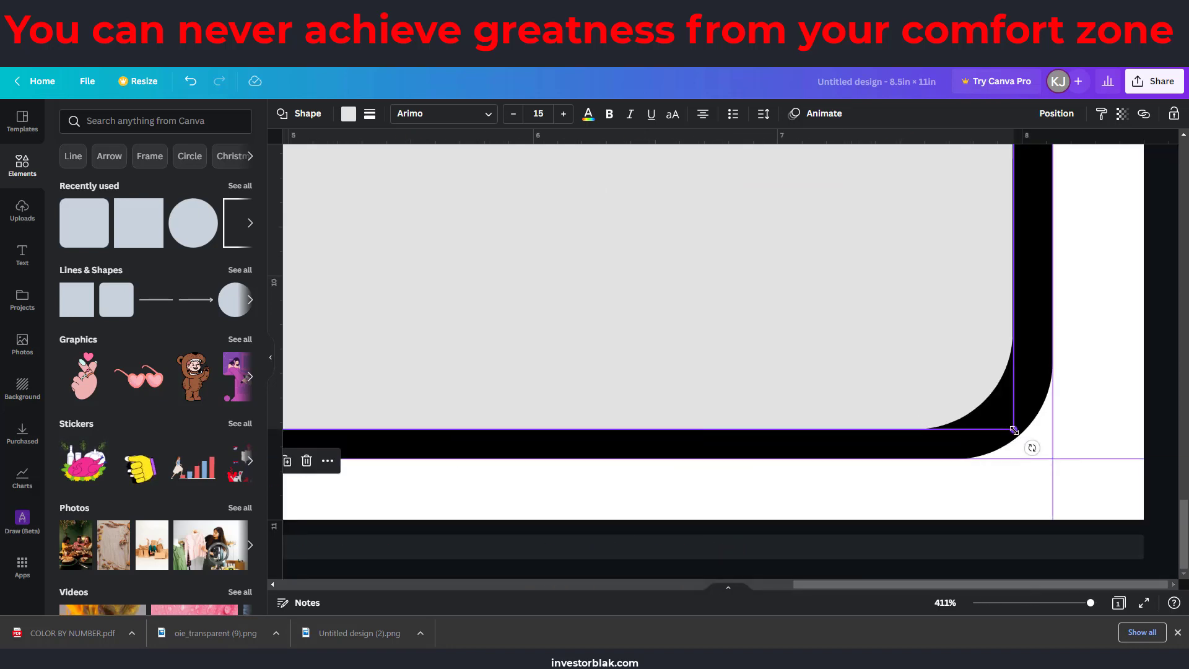
pyautogui.moveTo(1014, 430); pyautogui.dragTo(1034, 440)
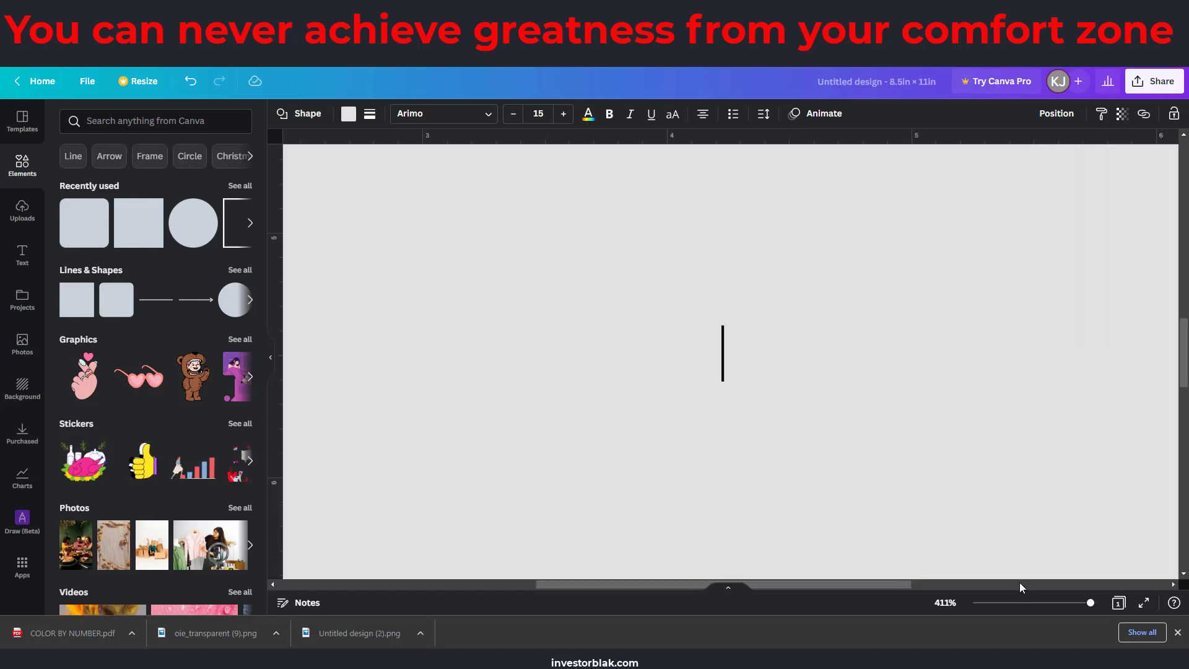
# Fill the inner light grey shape with white so only a black rounded border frames the page
pyautogui.click(1024, 603)
pyautogui.click(947, 369)
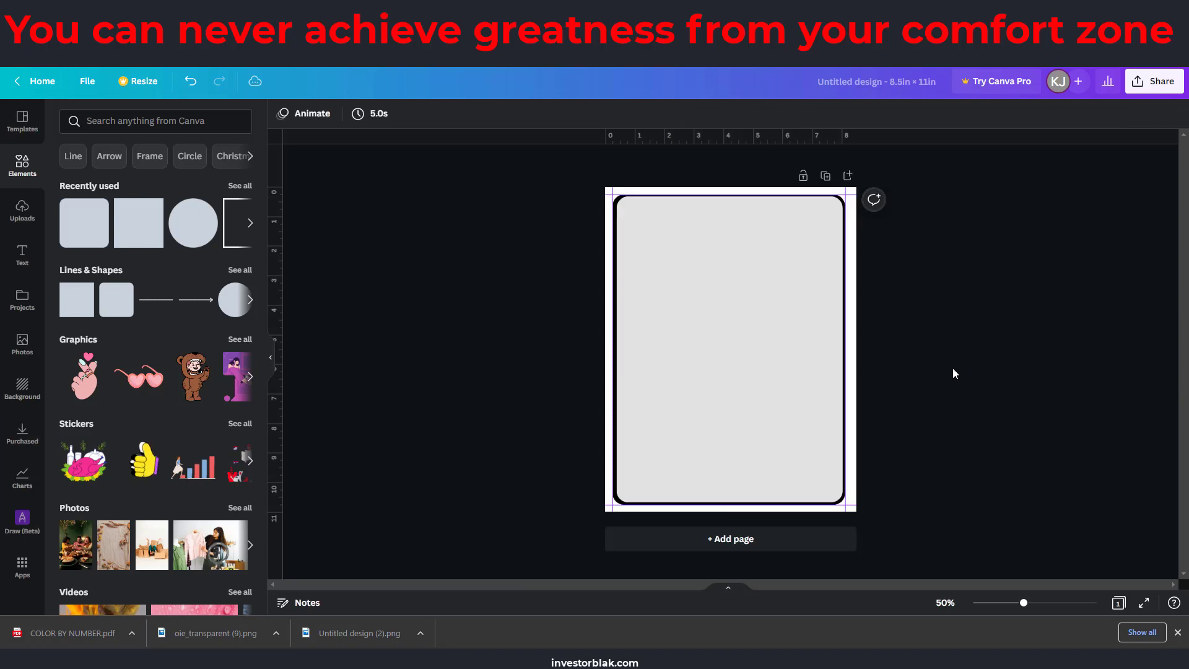
pyautogui.click(774, 400)
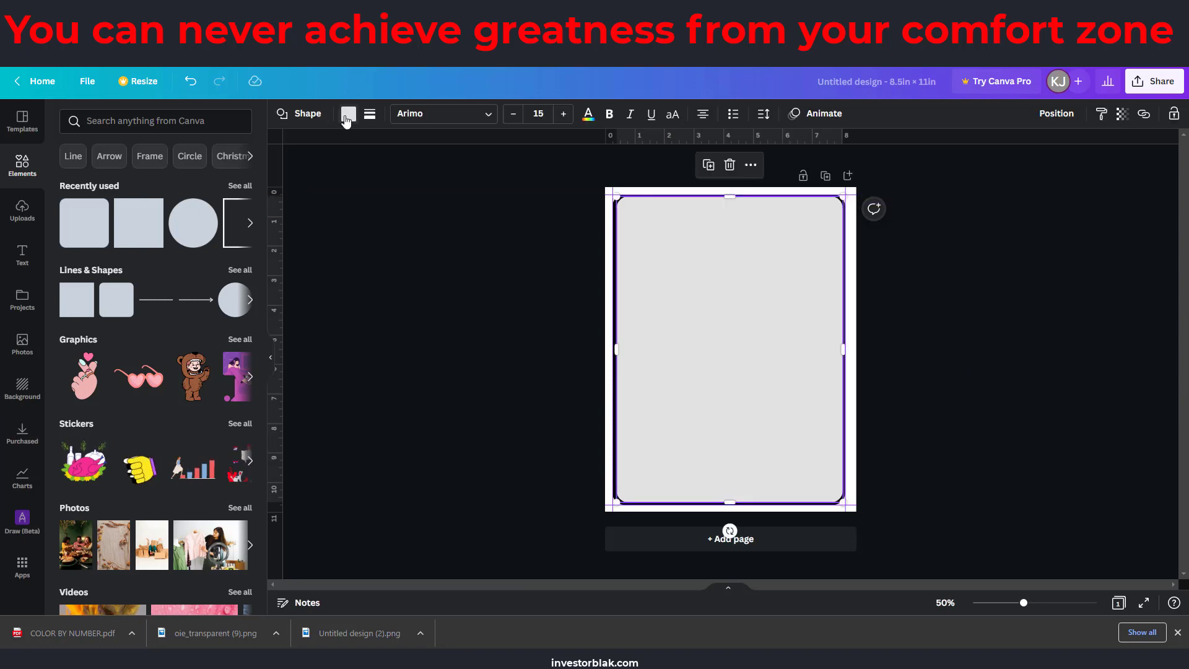
pyautogui.click(349, 114)
pyautogui.click(239, 317)
pyautogui.click(1065, 392)
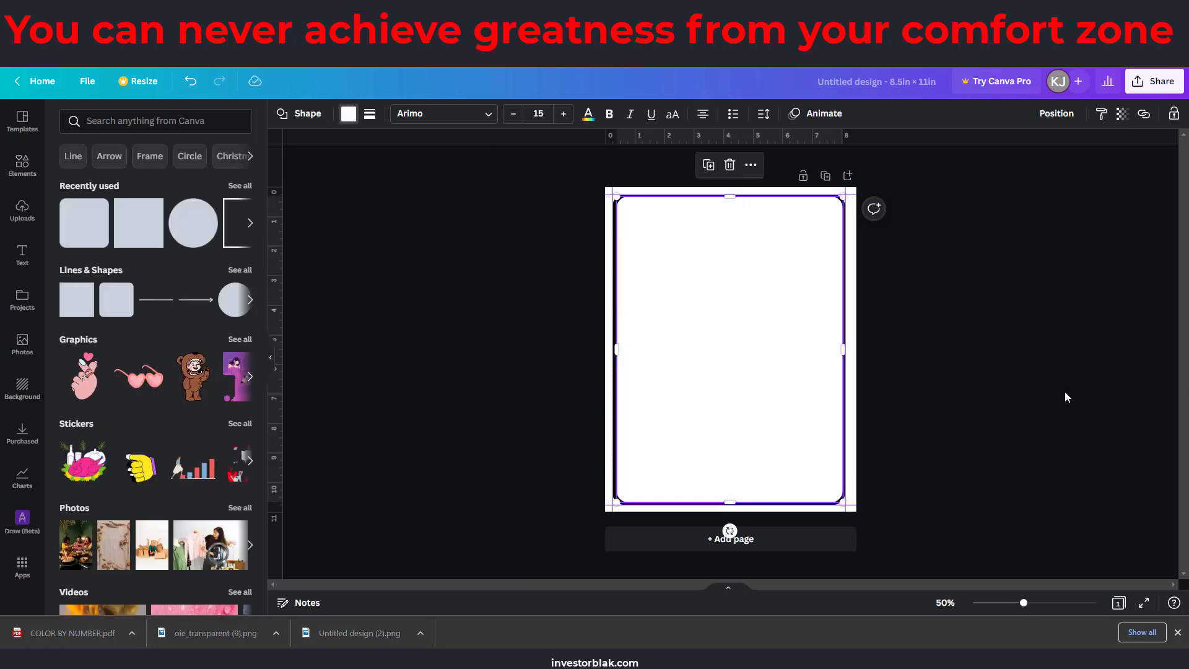
pyautogui.click(1032, 399)
# Nudge the white shape's upper edge slightly down to even out the black border's thickness
pyautogui.click(734, 204)
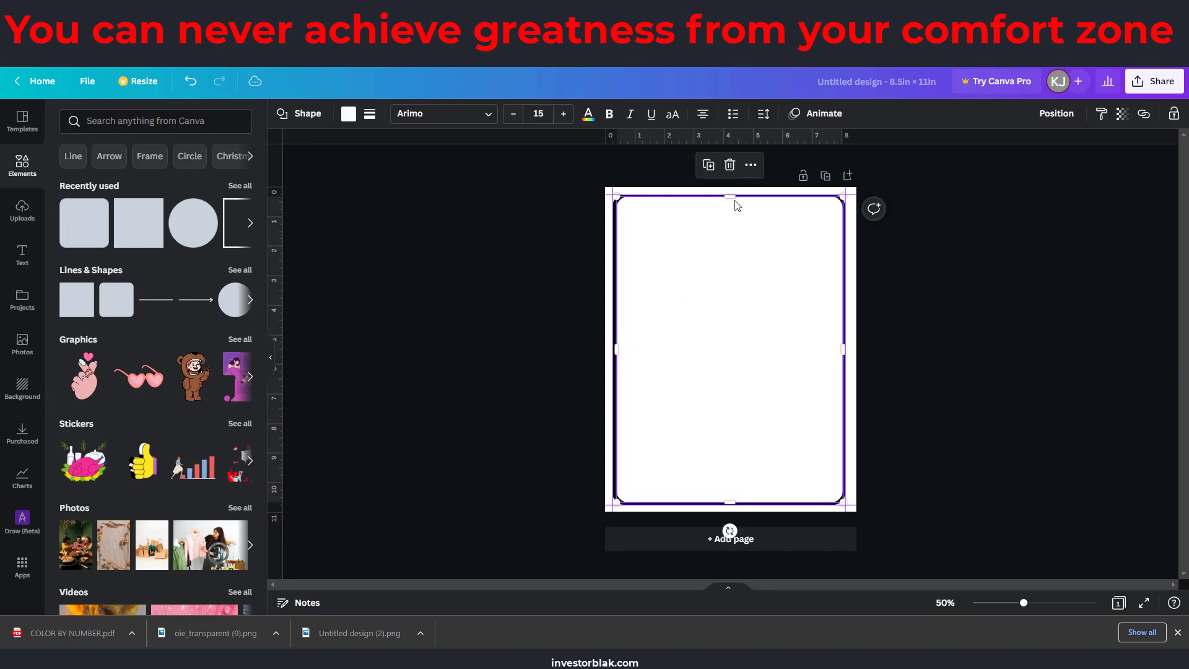
pyautogui.click(1050, 603)
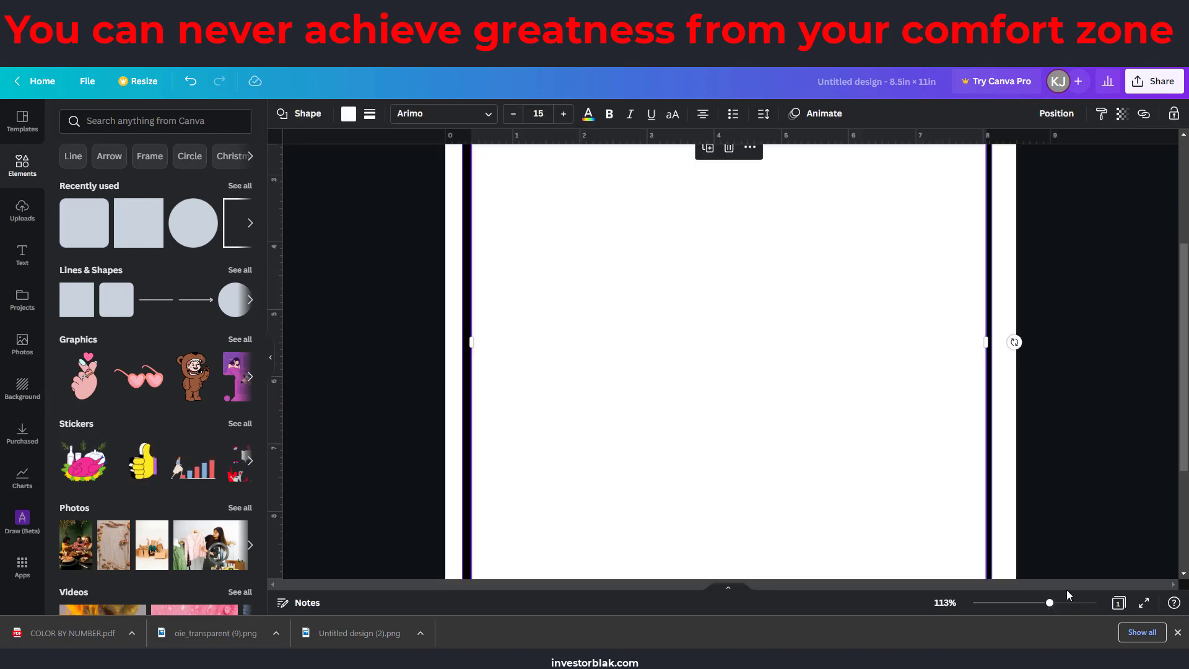
pyautogui.scroll(1, 726, 202)
pyautogui.moveTo(726, 202); pyautogui.dragTo(725, 204)
pyautogui.click(1083, 268)
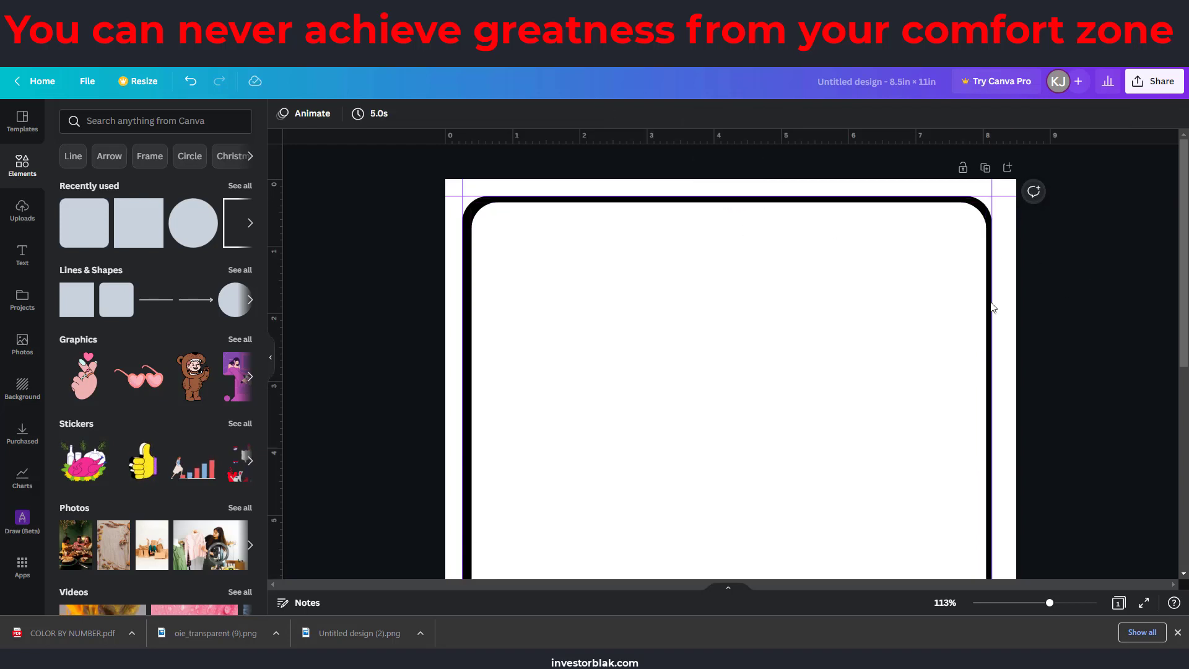
pyautogui.click(1022, 604)
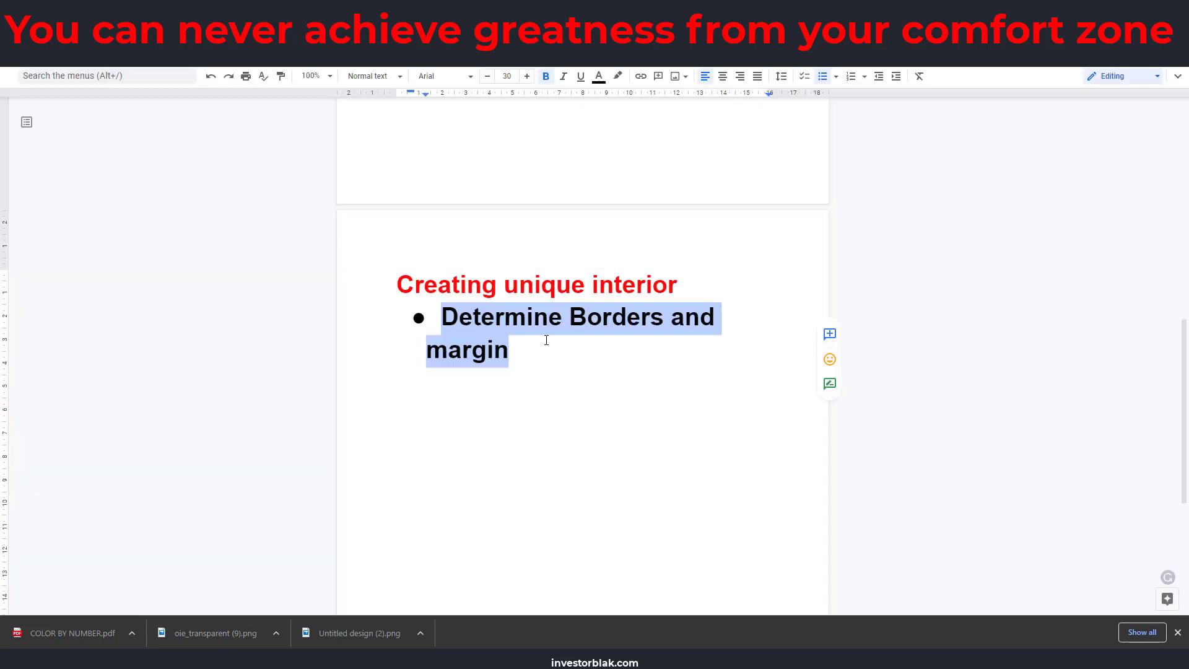
pyautogui.click(539, 362)
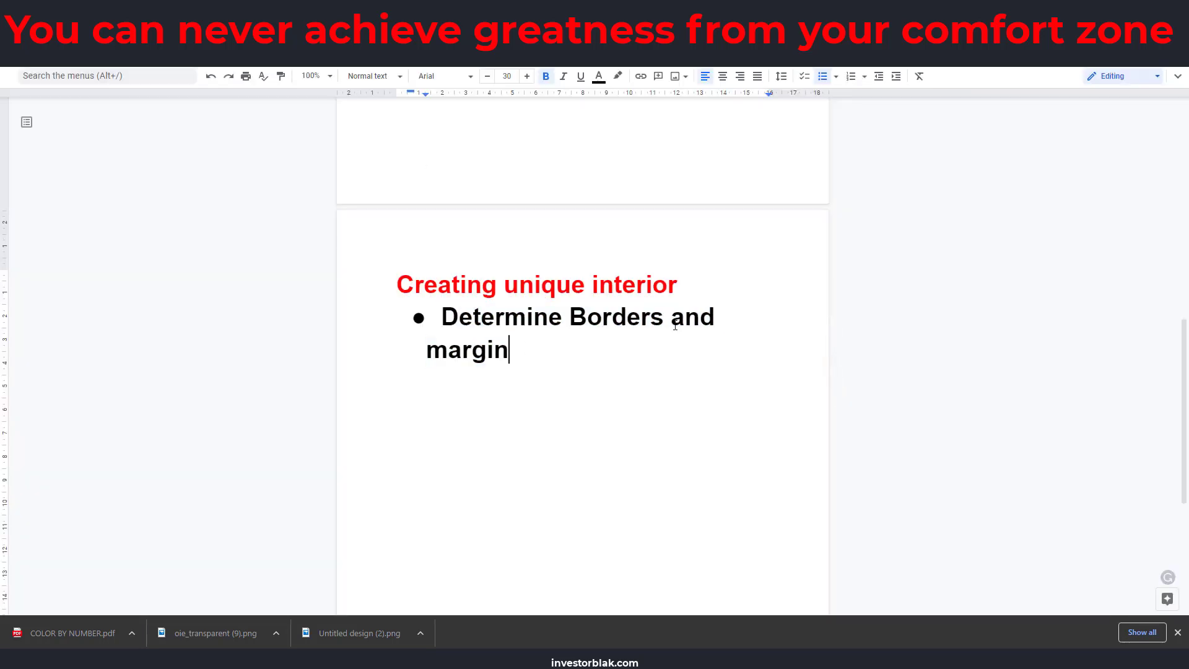
pyautogui.hotkey('ctrl', 'z')
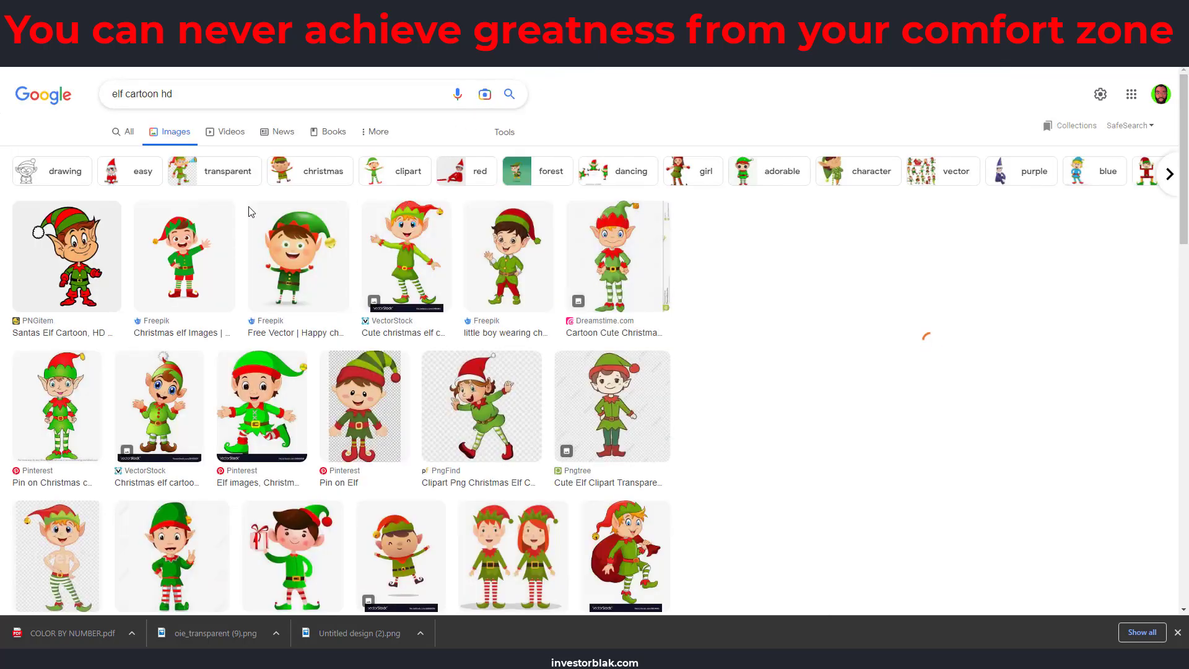
# Search Google Images for "elf cartoon COLORING" instead of the HD cartoon elves
pyautogui.click(67, 257)
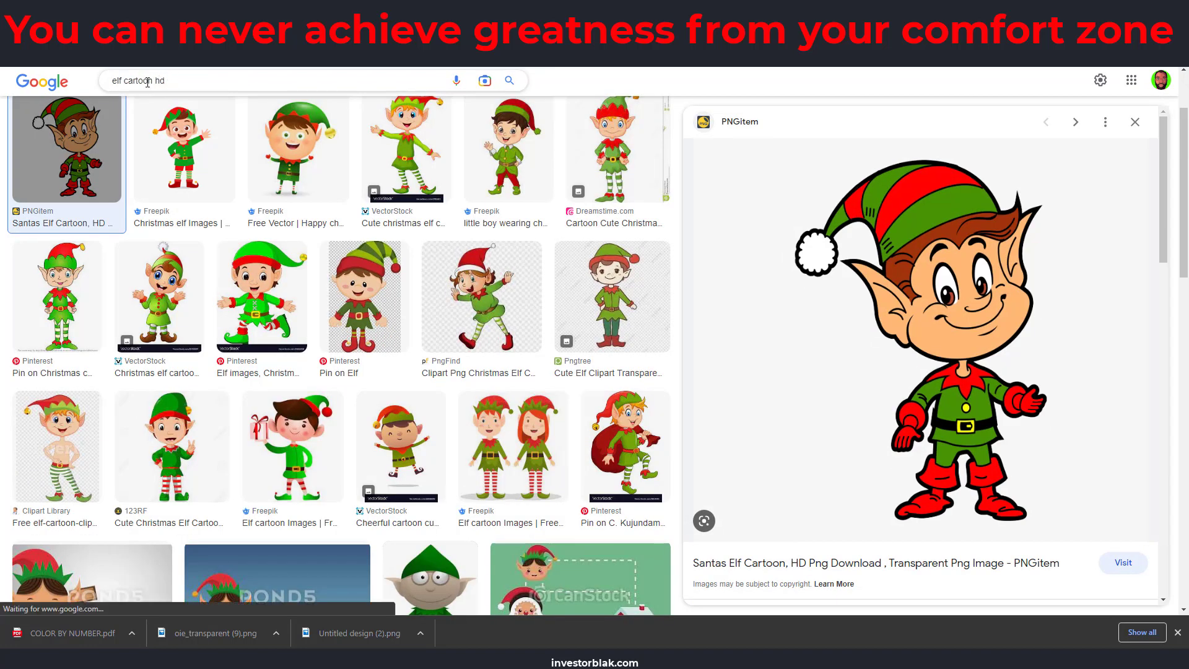
pyautogui.doubleClick(159, 80)
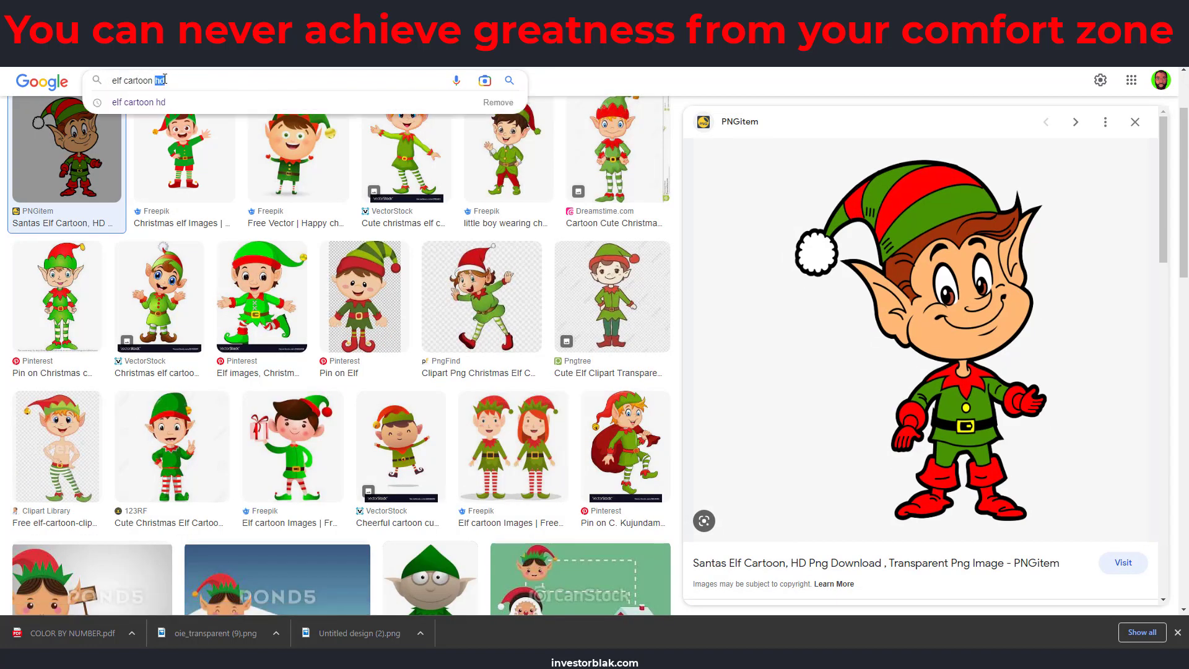
pyautogui.write('DRAWIN')
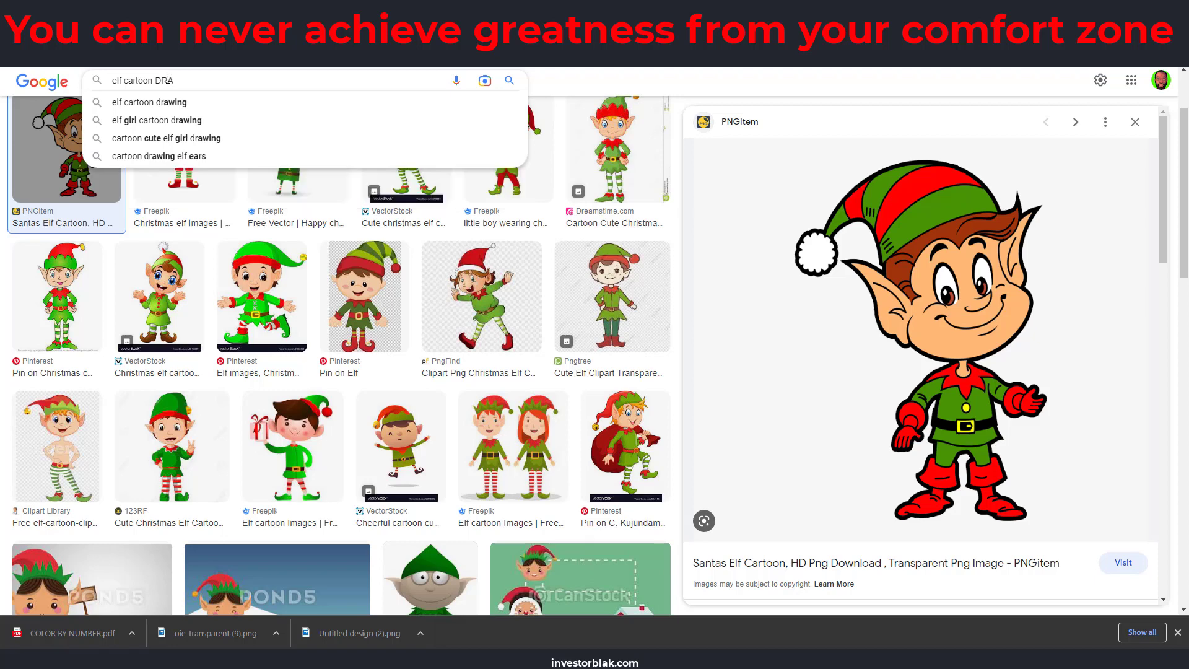
pyautogui.press('BackSpace')
pyautogui.press('BackSpace')
pyautogui.press('BackSpace')
pyautogui.press('BackSpace')
pyautogui.press('BackSpace')
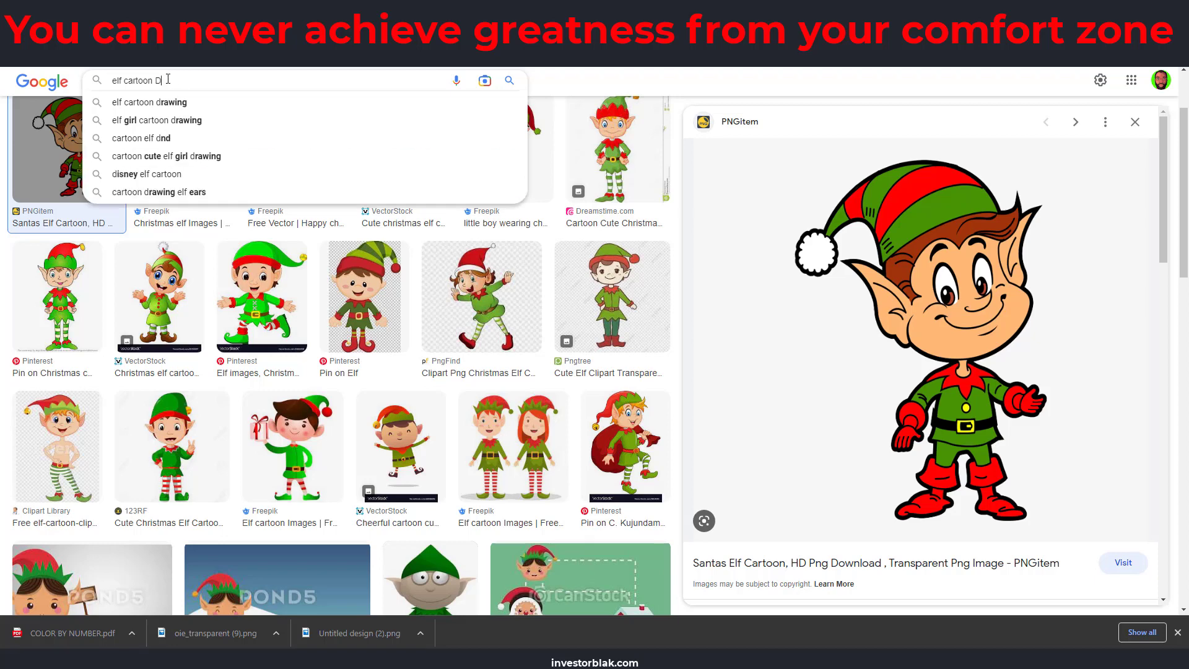
pyautogui.write('COLORI')
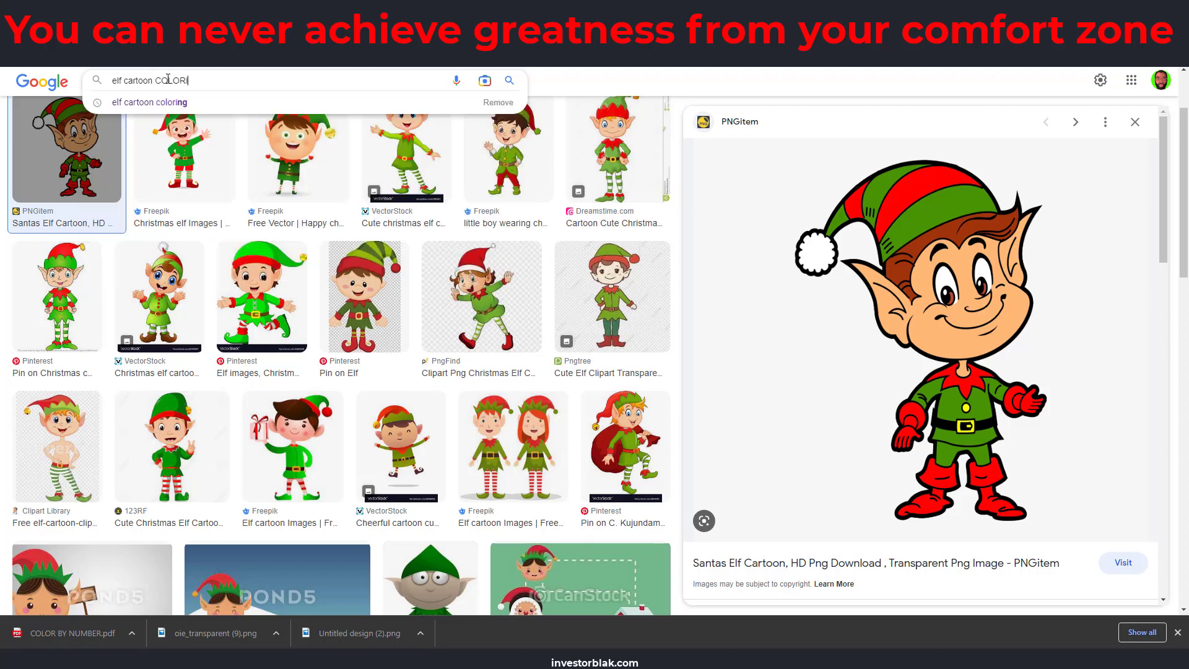
pyautogui.write('NG')
pyautogui.press('Return')
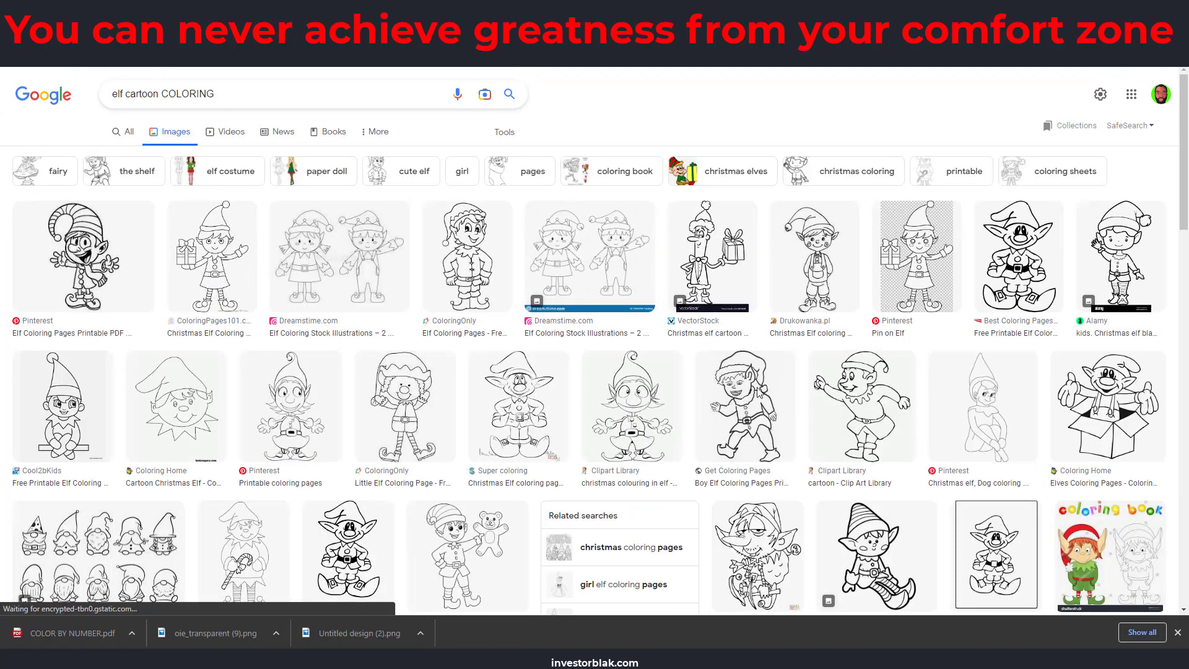
# Examine the elf coloring results for a simple full-body outline and preview the elf in overalls
pyautogui.scroll(-5, 843, 336)
pyautogui.scroll(-5, 843, 336)
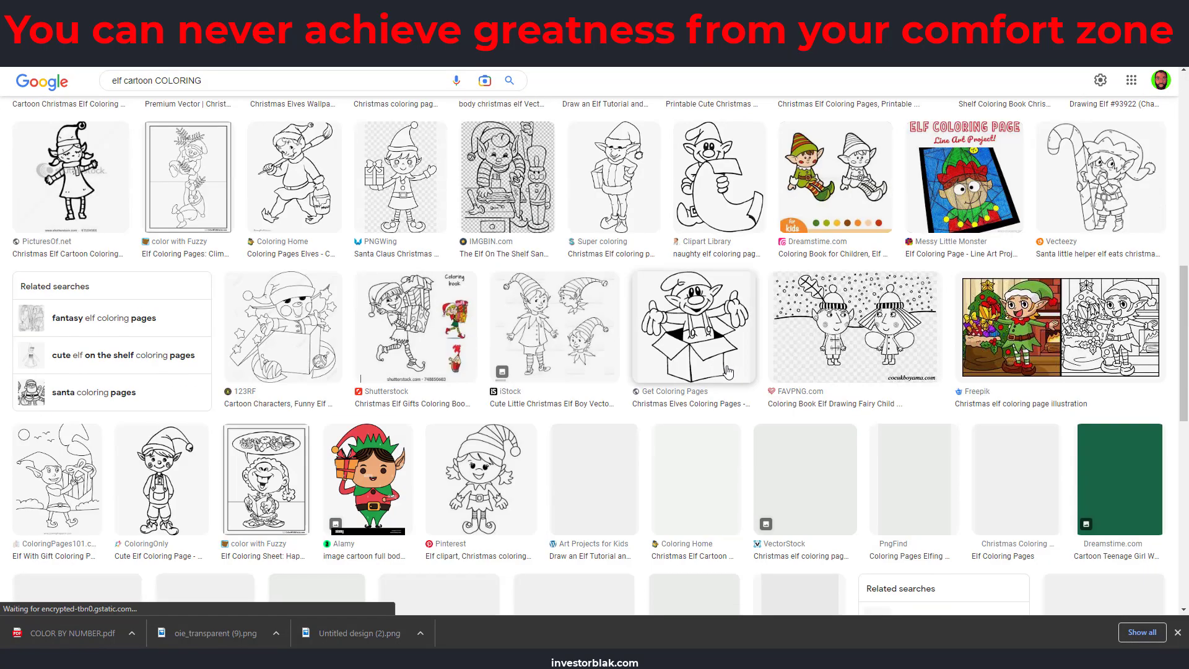
pyautogui.scroll(10, 151, 176)
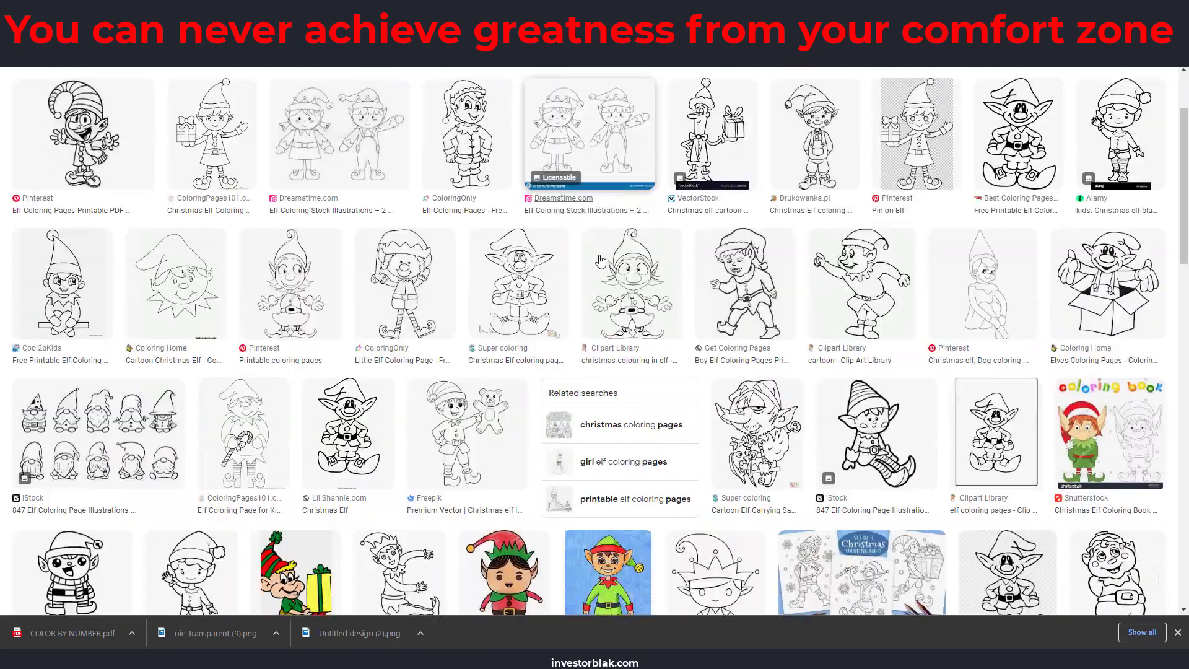
pyautogui.scroll(-5, 598, 260)
pyautogui.scroll(-9, 601, 263)
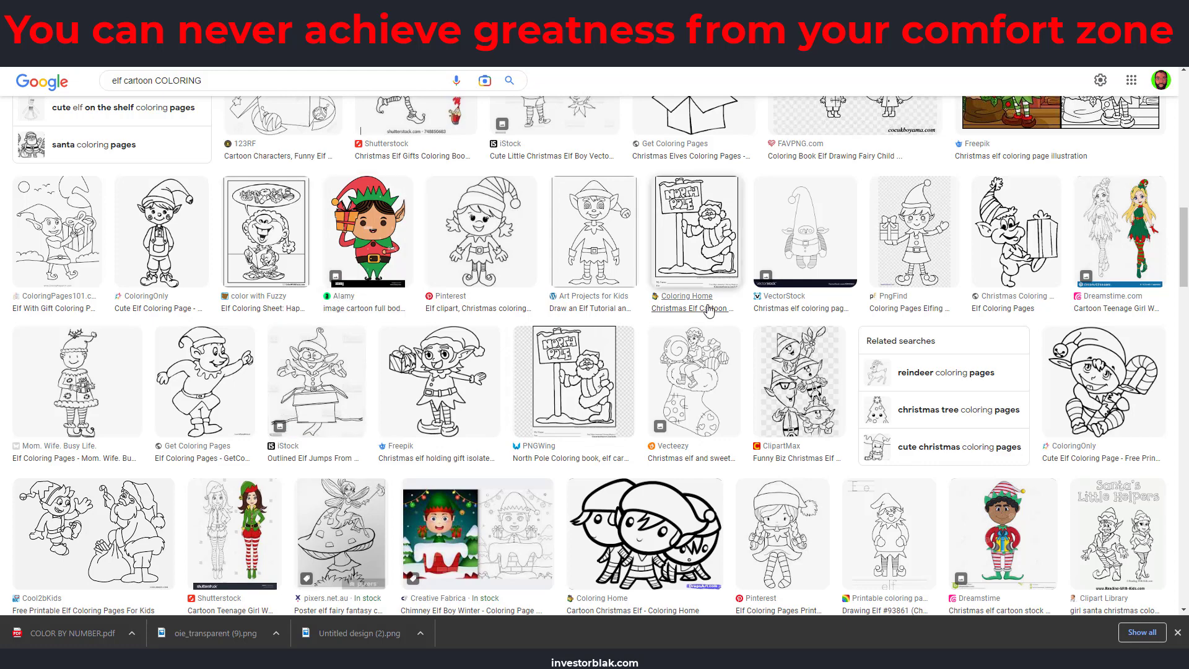
pyautogui.scroll(-3, 664, 384)
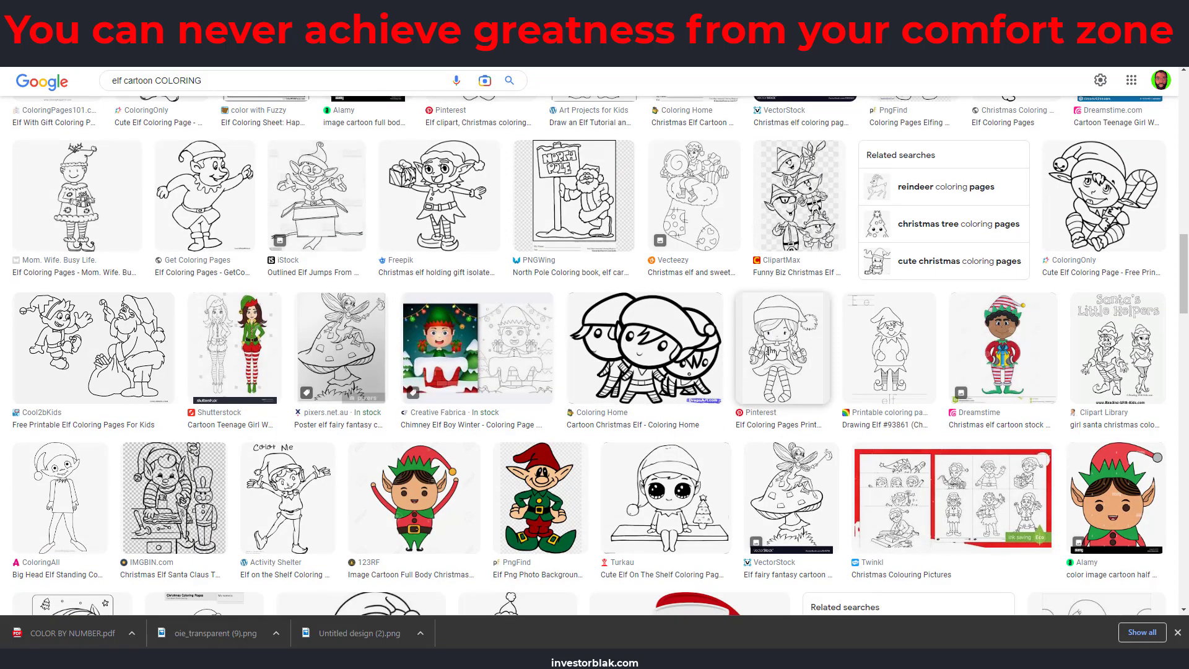
pyautogui.scroll(-8, 777, 350)
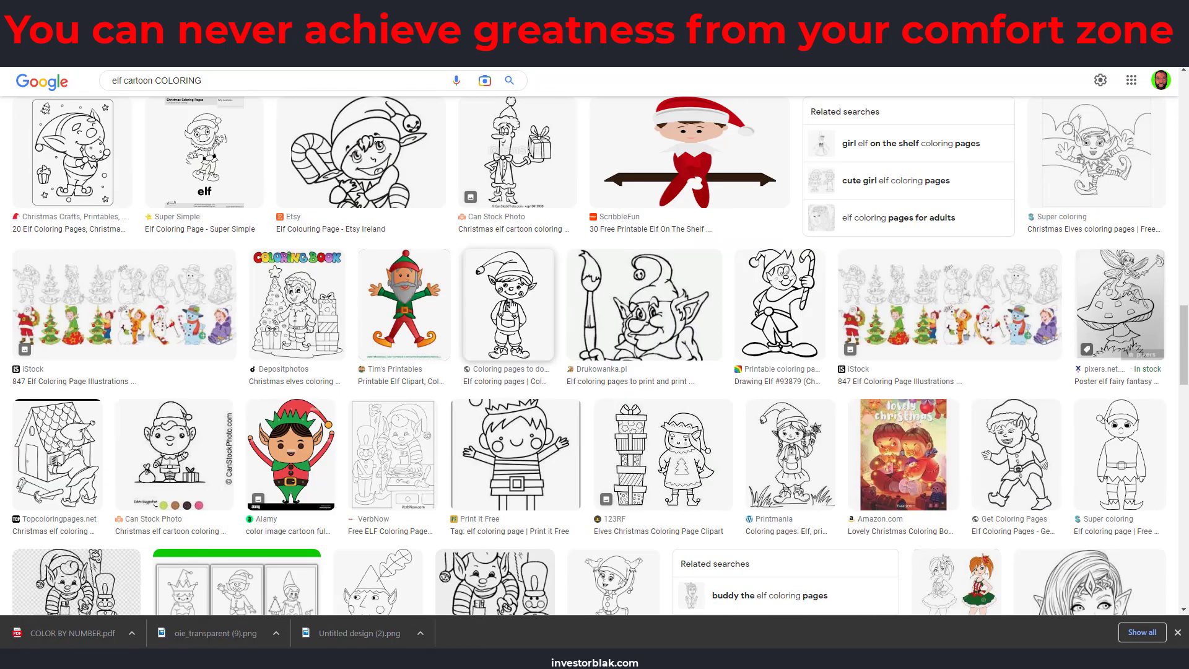
pyautogui.click(512, 305)
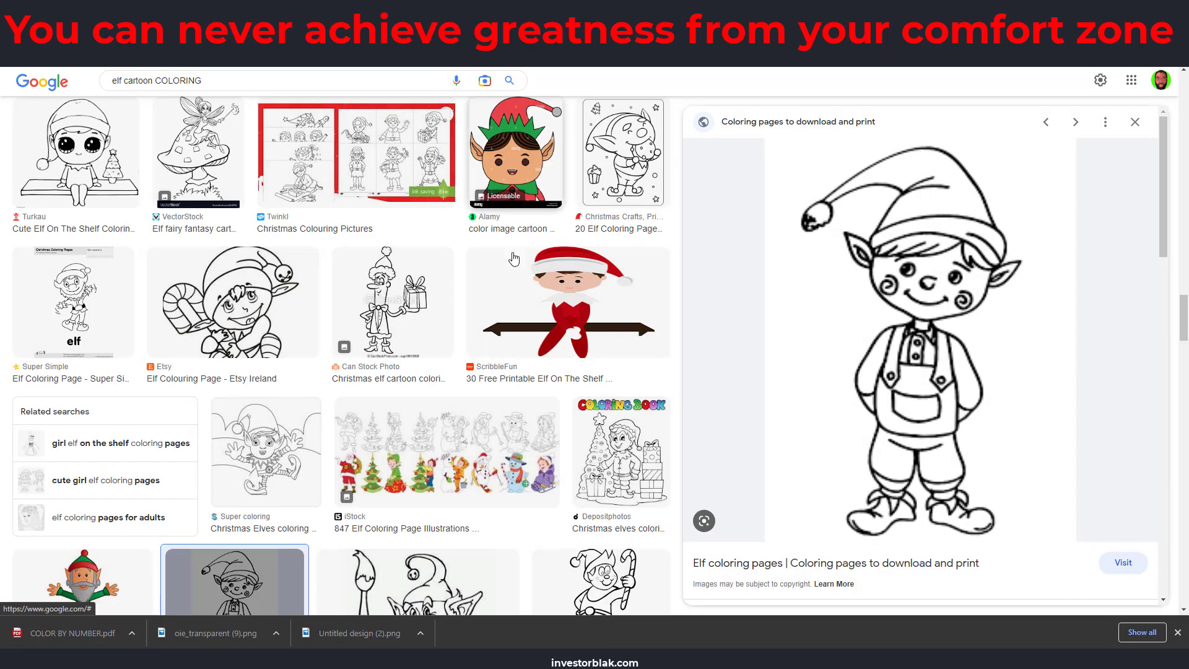
# Find the Art Projects for Kids elf with the belted tunic among the coloring results and open its preview
pyautogui.scroll(-10, 459, 396)
pyautogui.scroll(-1, 458, 397)
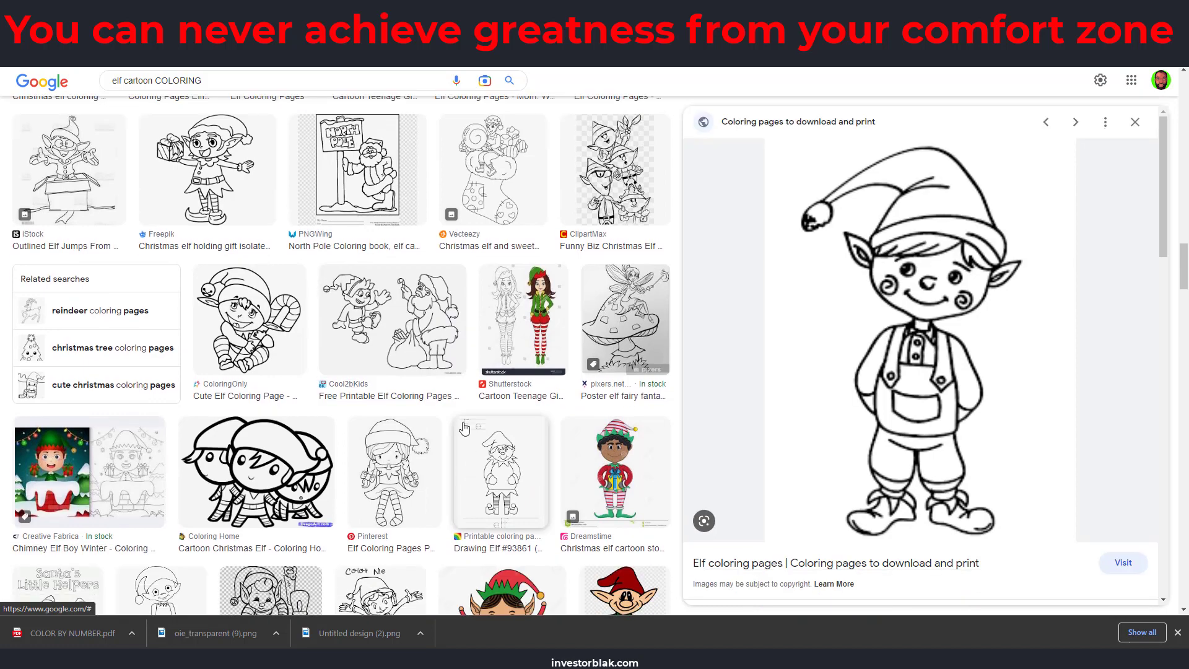
pyautogui.scroll(3, 464, 371)
pyautogui.scroll(2, 496, 343)
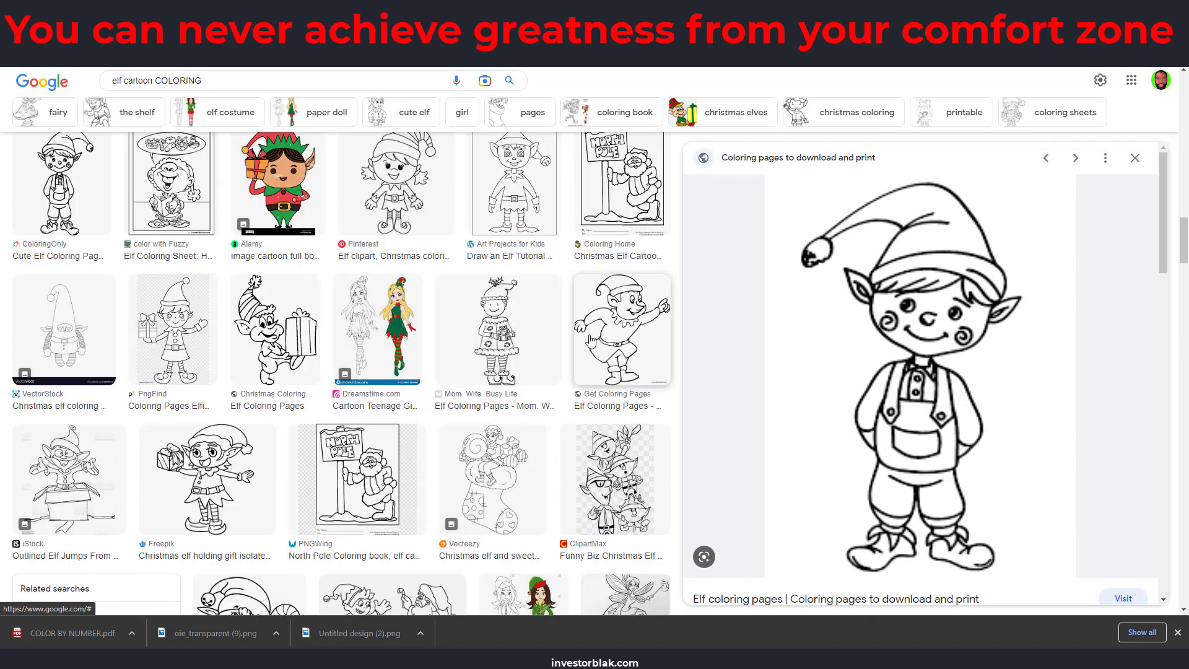
pyautogui.scroll(3, 433, 322)
pyautogui.scroll(1, 397, 311)
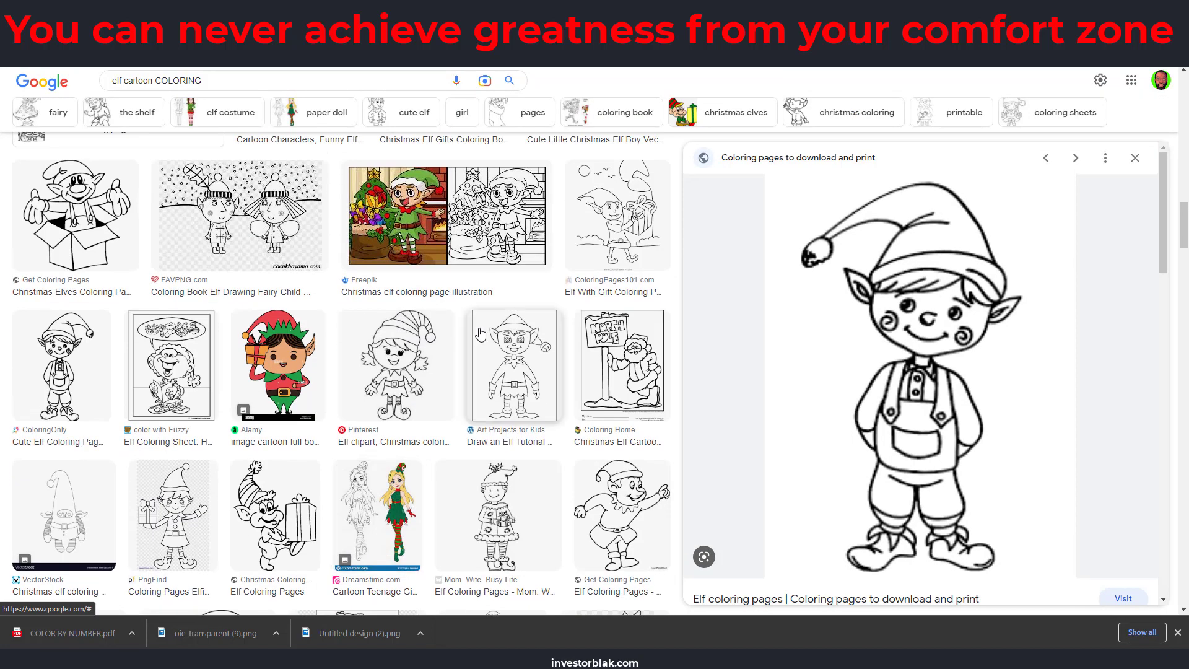
pyautogui.click(514, 356)
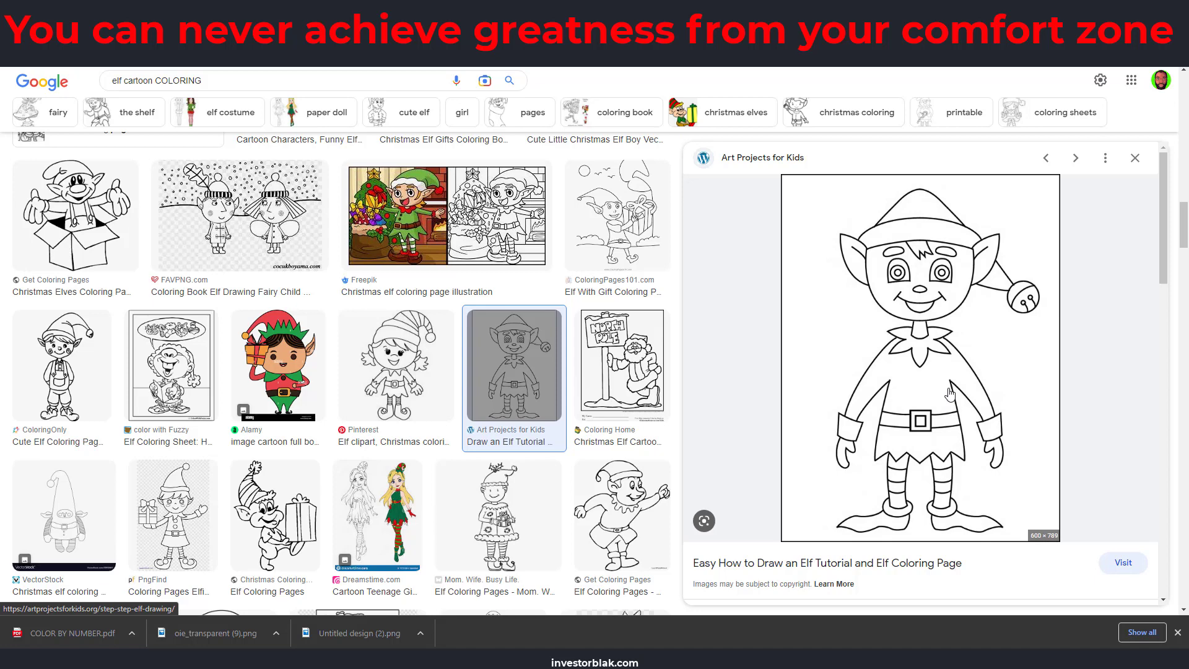
pyautogui.rightClick(914, 308)
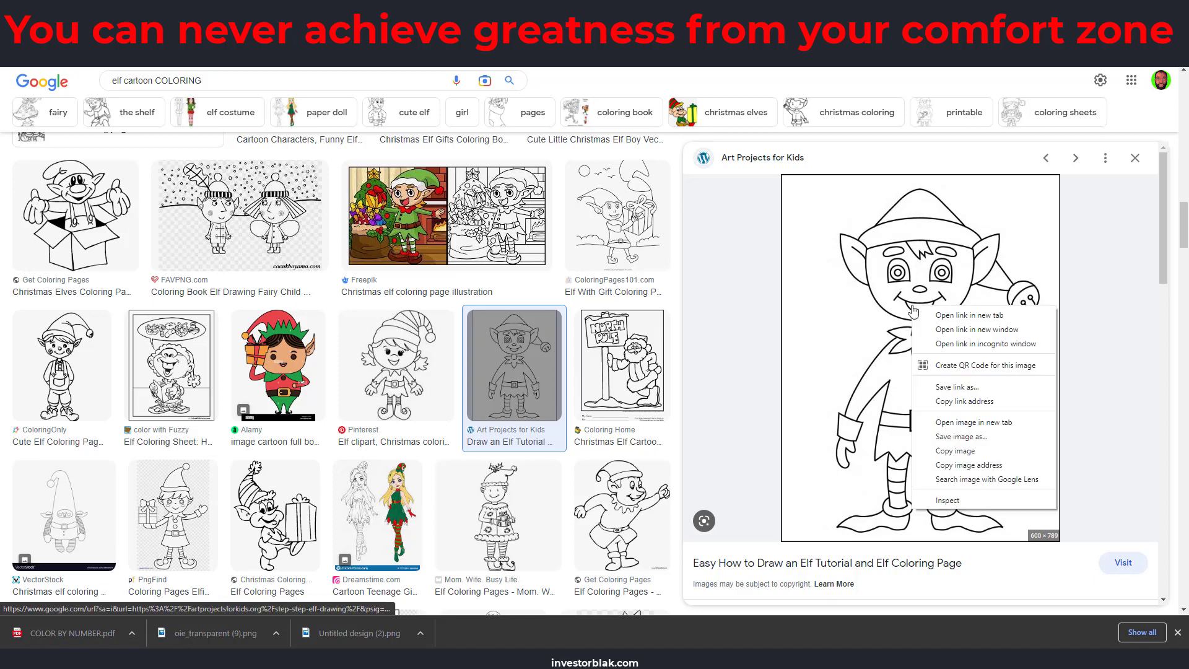
pyautogui.click(959, 439)
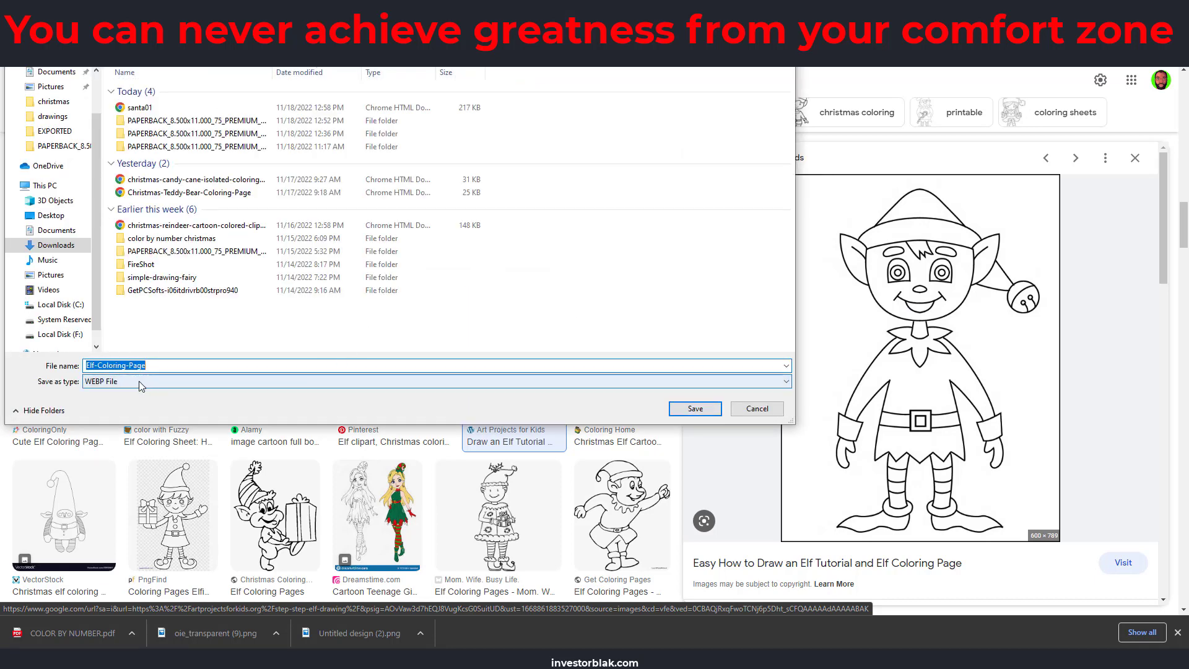
pyautogui.click(756, 412)
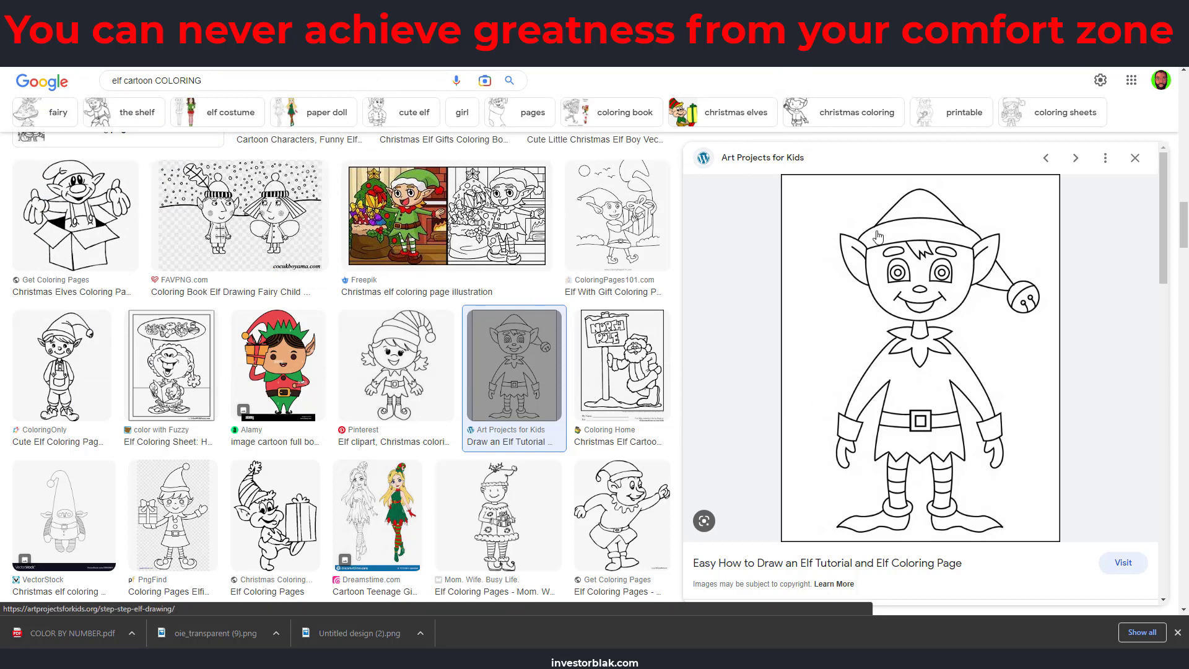
# Capture a screenshot of just the framed elf outline and save it as the PNG image ELF OUTLINE
pyautogui.press('Print')
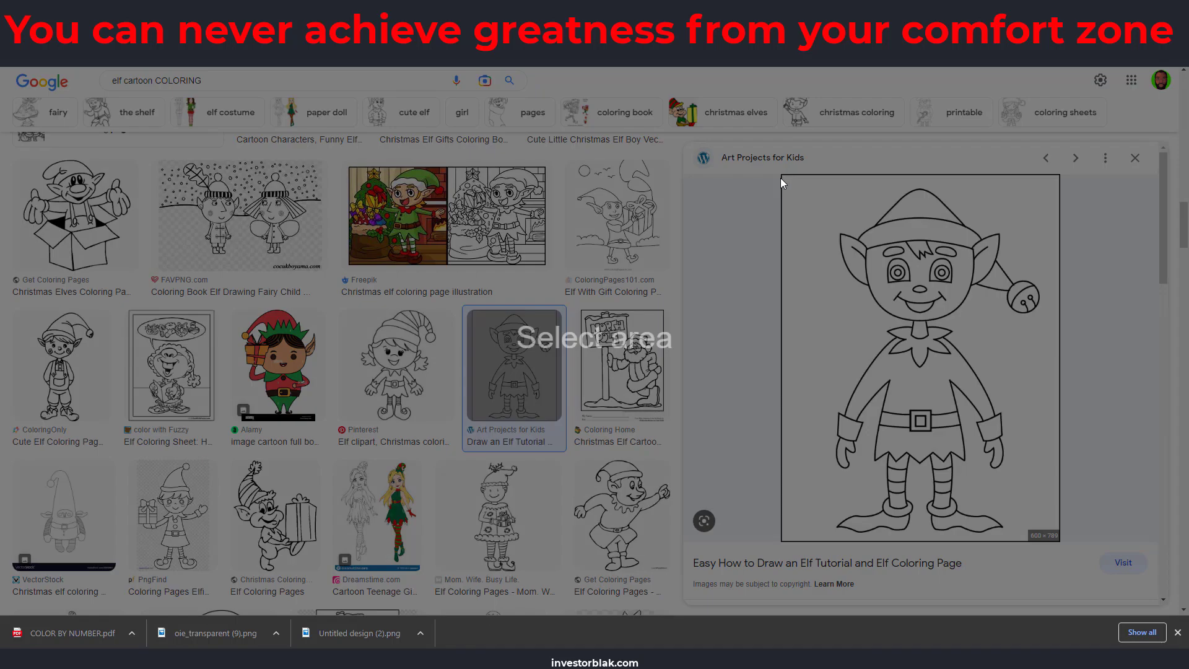
pyautogui.moveTo(779, 173); pyautogui.dragTo(1061, 545)
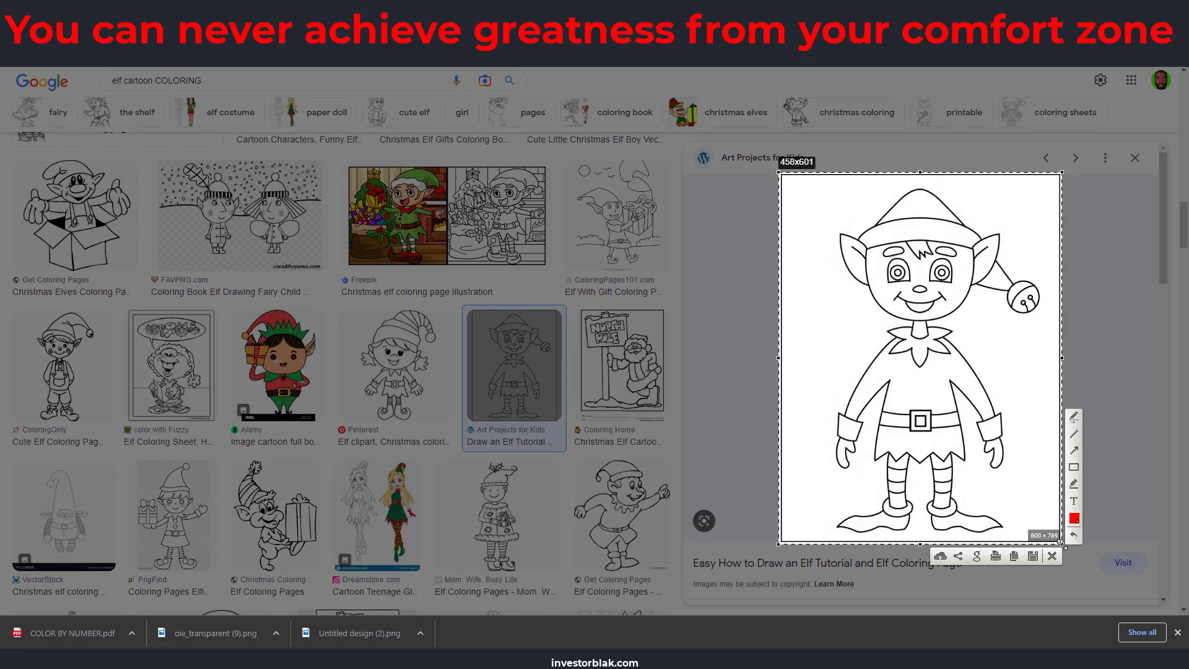
pyautogui.click(1033, 556)
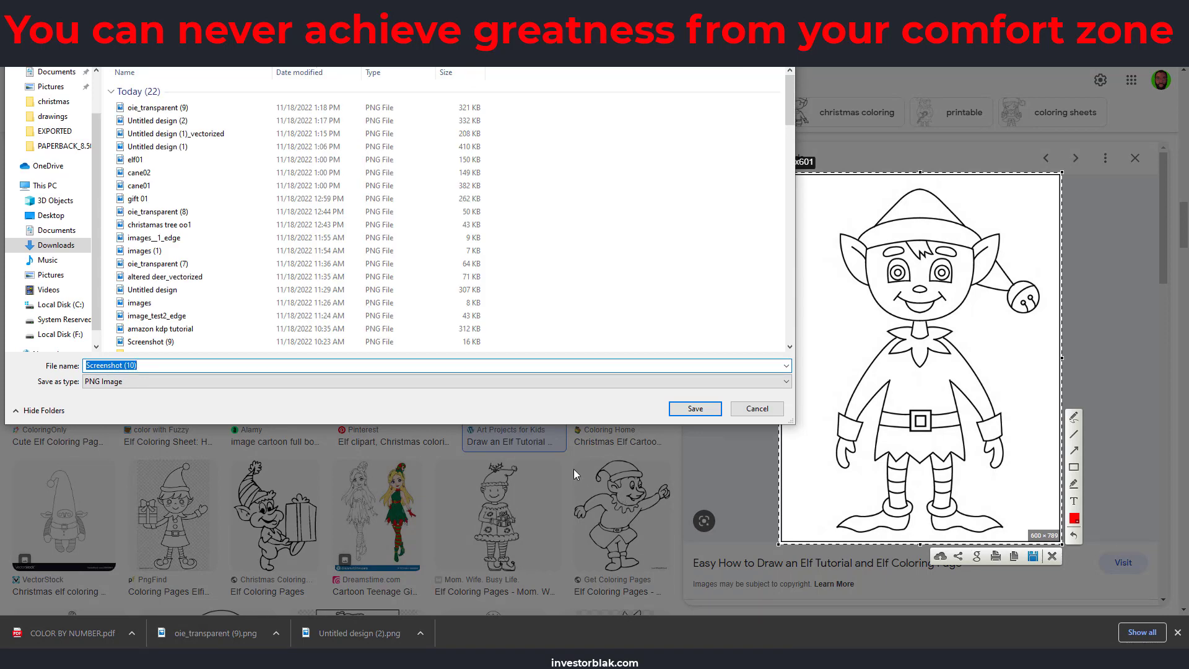
pyautogui.write('ELF 0')
pyautogui.press('Return')
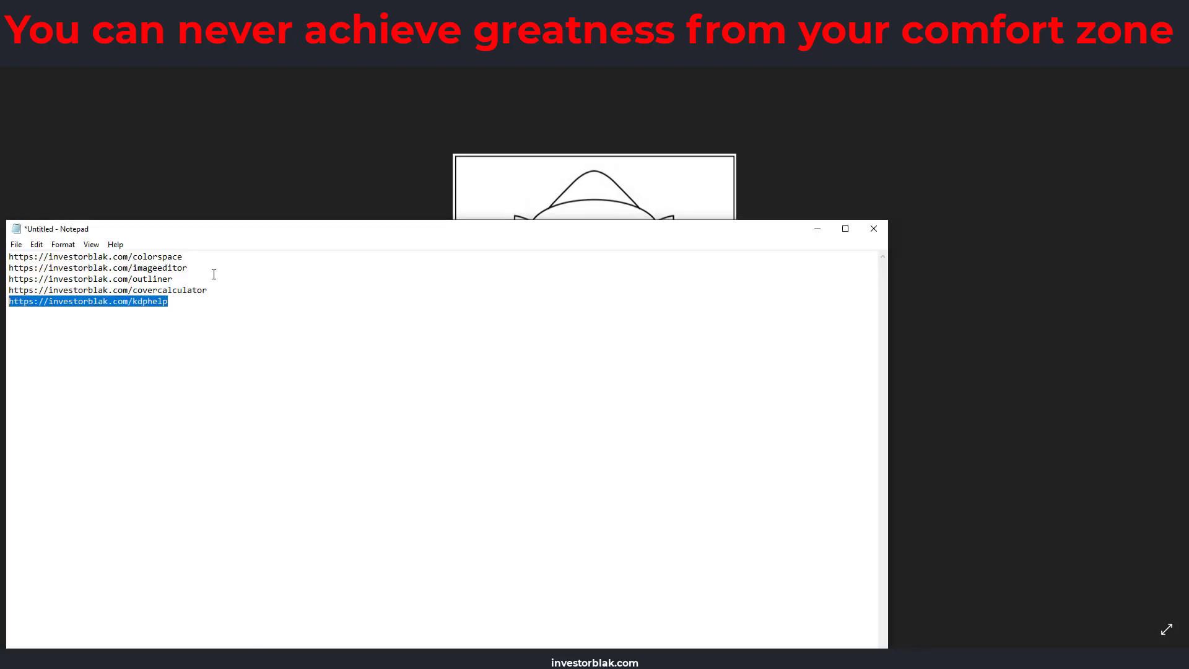
pyautogui.moveTo(172, 279); pyautogui.dragTo(8, 278)
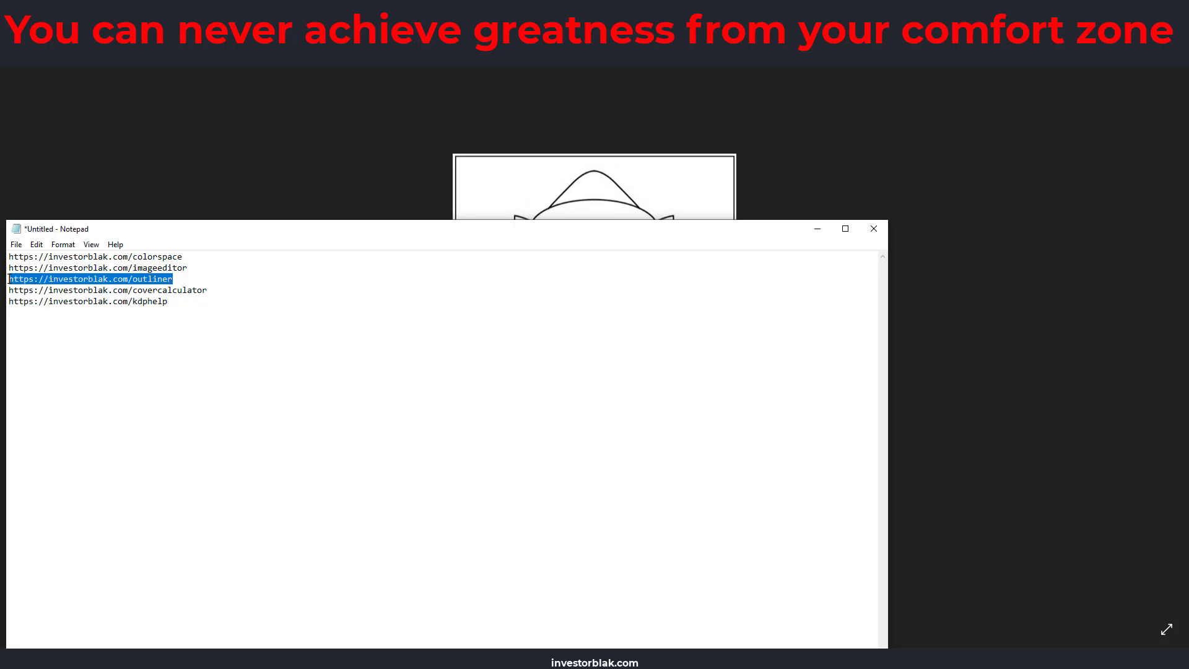
pyautogui.rightClick(13, 281)
pyautogui.click(37, 317)
pyautogui.click(815, 231)
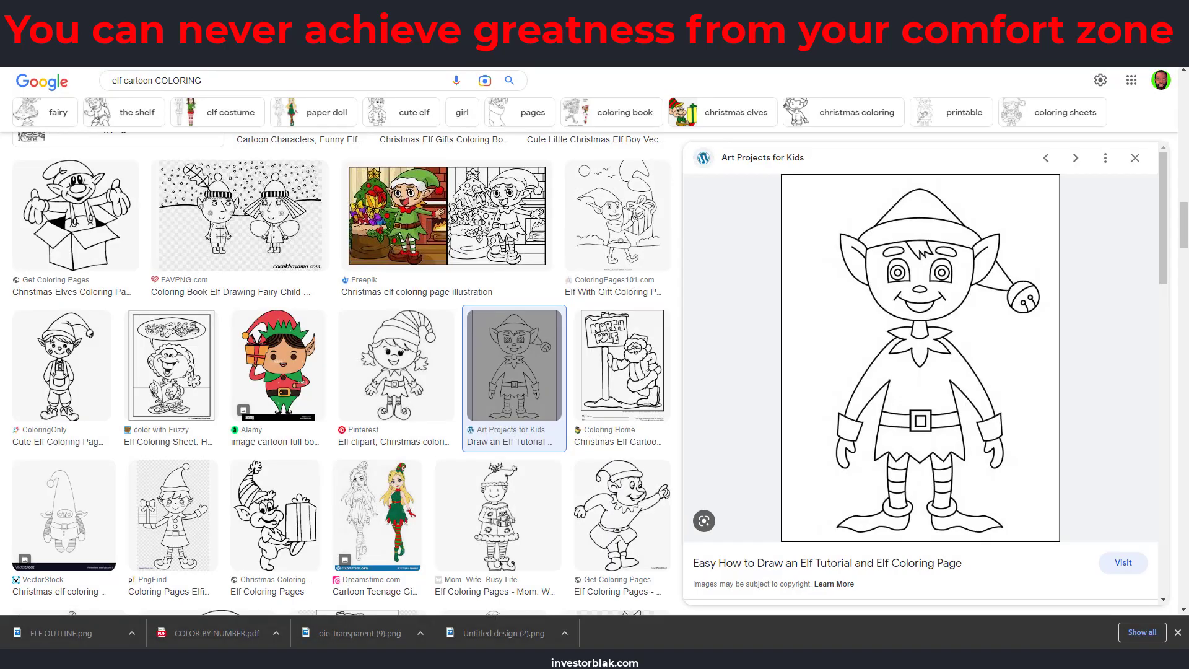
pyautogui.hotkey('ctrl', 'v')
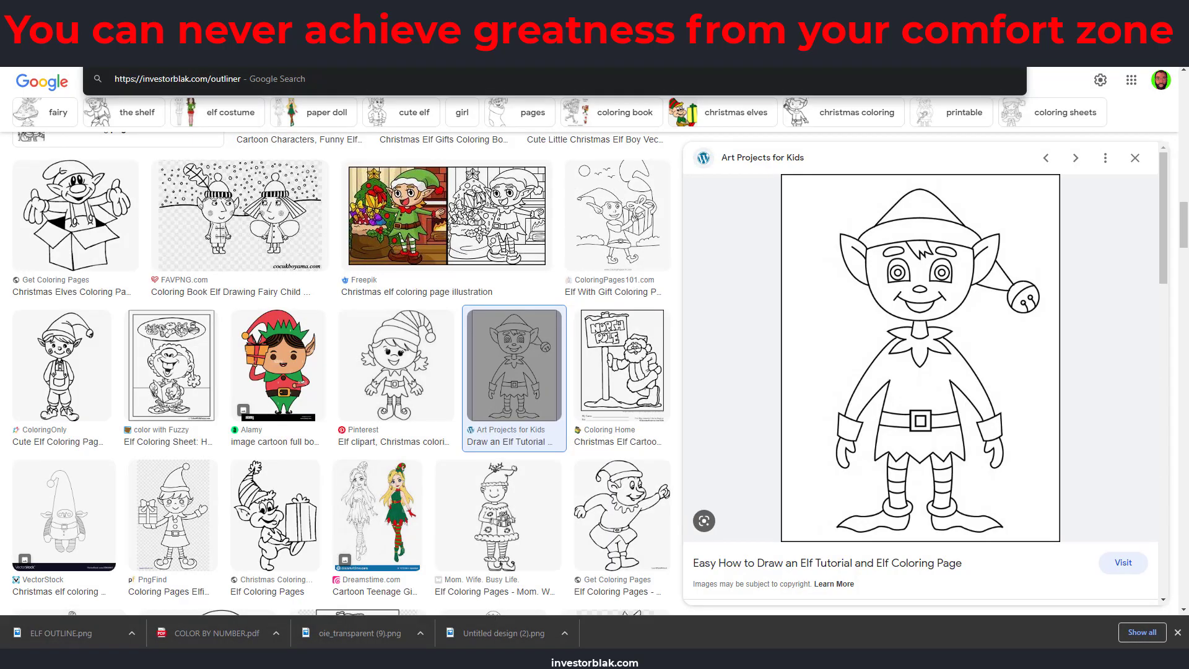
pyautogui.press('Return')
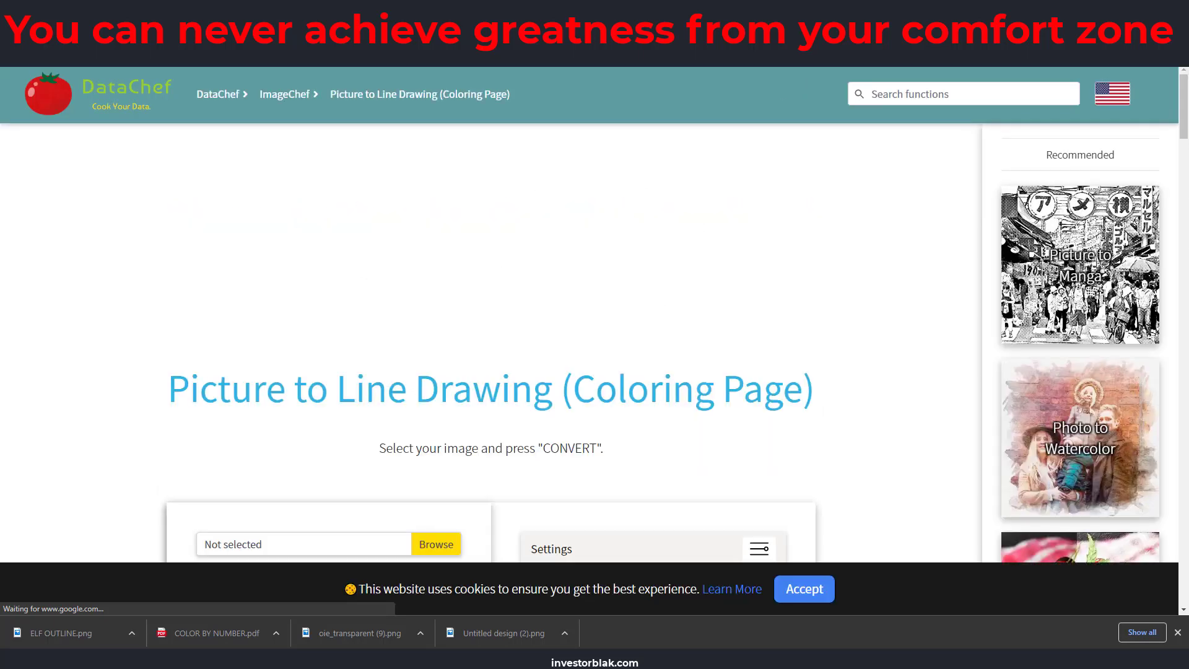
# Search for "elf cartoon hd" in a new tab and show the image results
pyautogui.hotkey('ctrl', 't')
pyautogui.write('E')
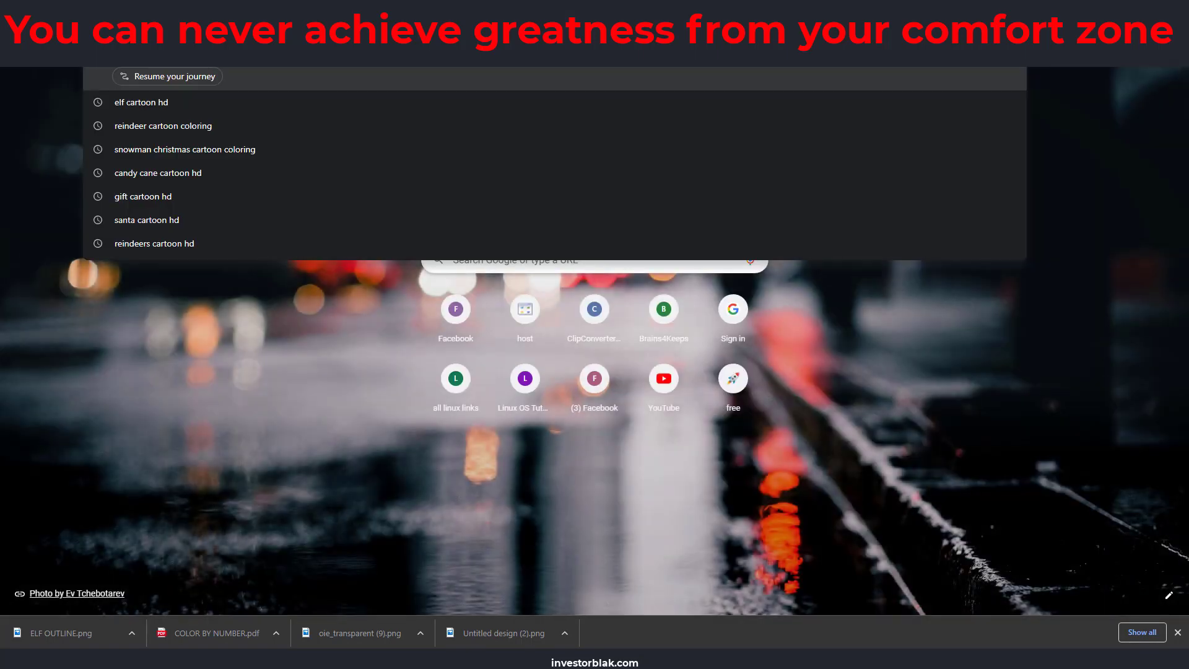
pyautogui.write('LF')
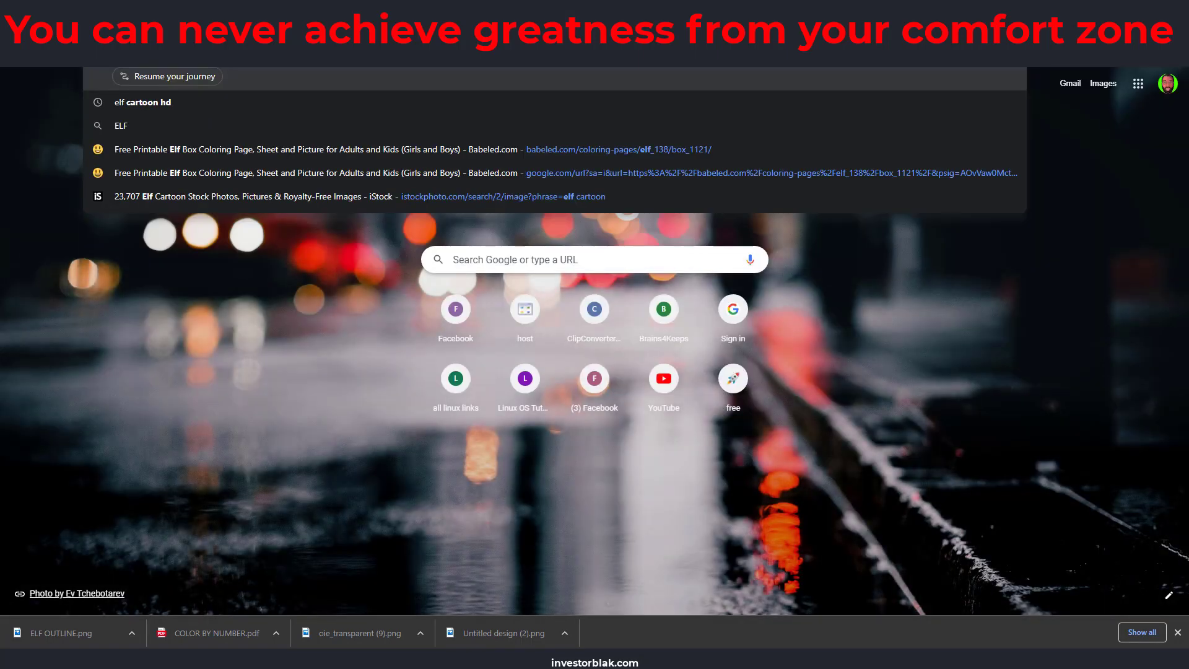
pyautogui.write(' O')
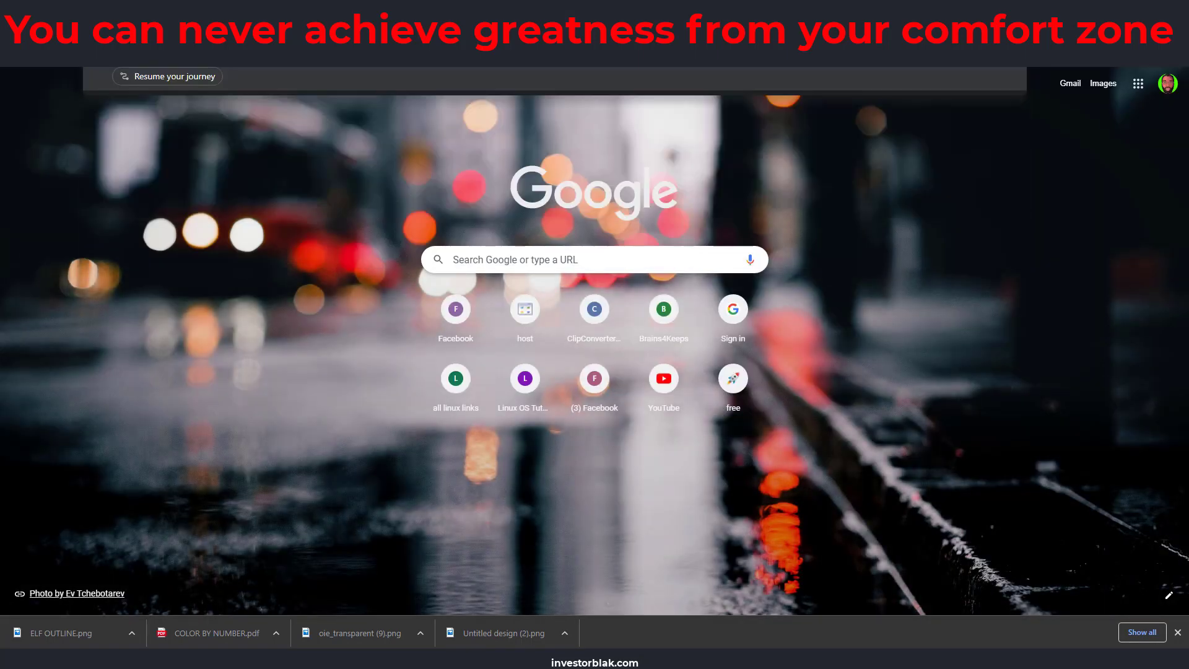
pyautogui.write('CARTOON C')
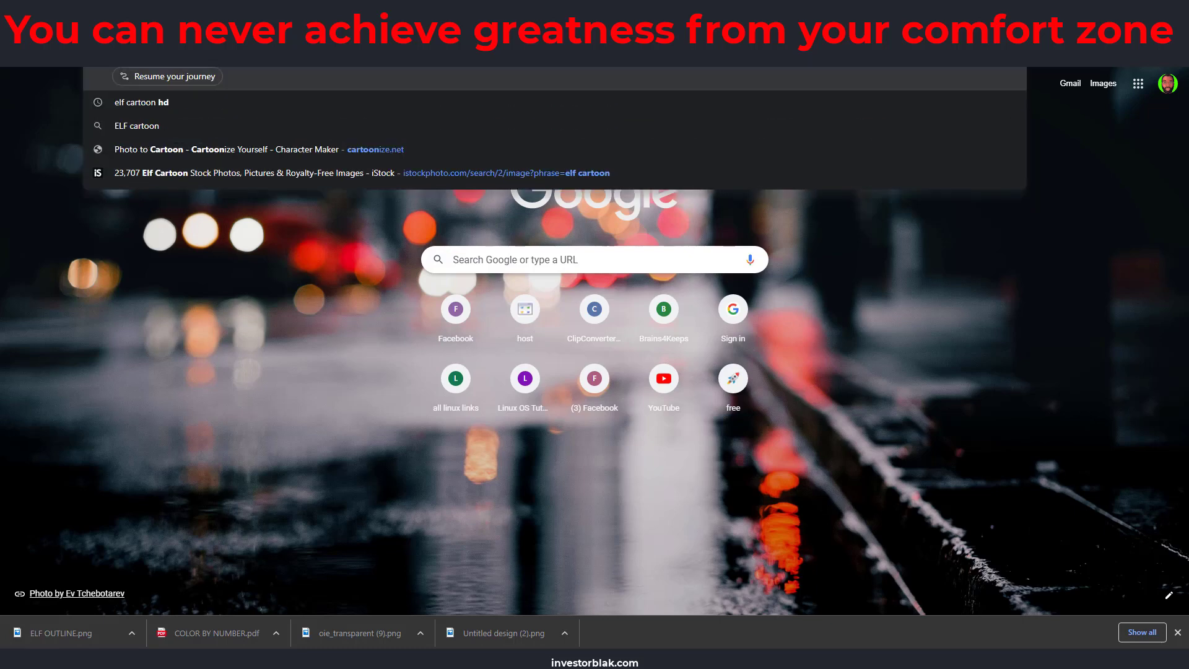
pyautogui.press('Return')
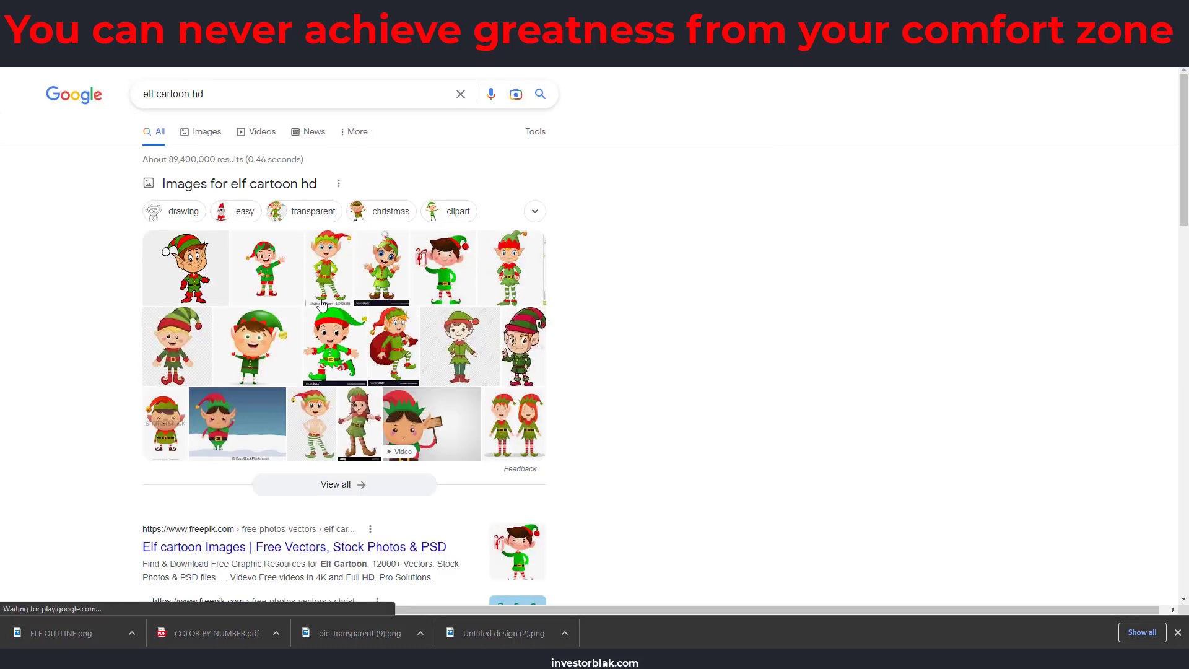
pyautogui.click(202, 131)
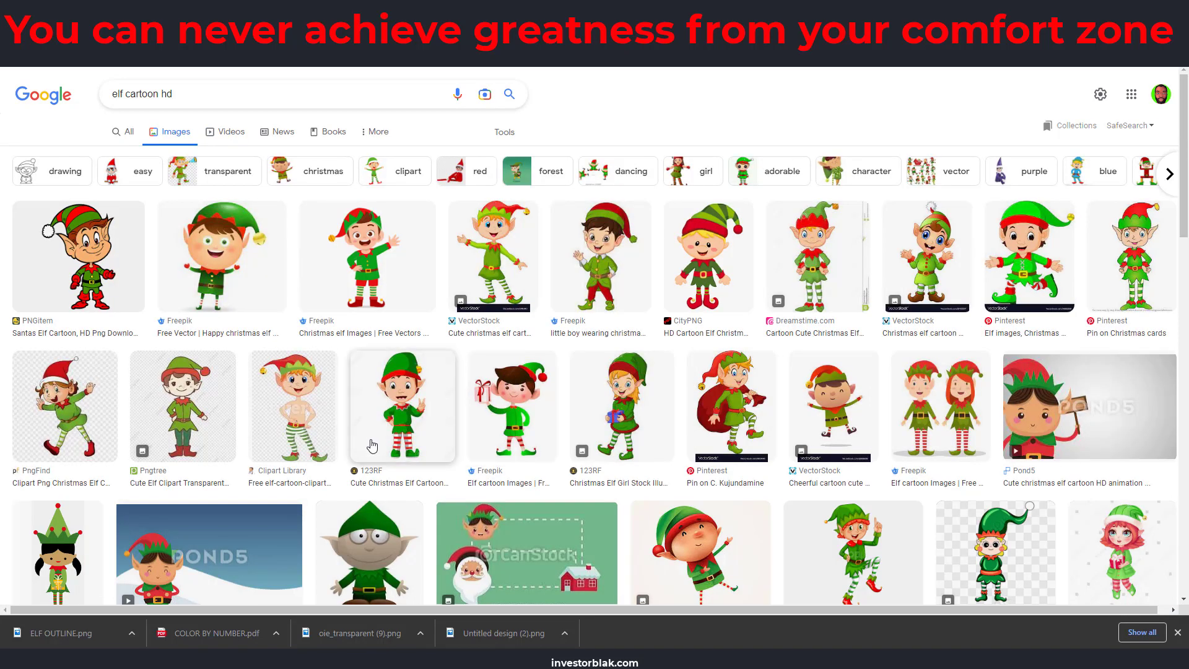
# Open the PNGitem Santa's elf preview from the image results and save the picture as the PNG image ELF TEST3
pyautogui.click(85, 254)
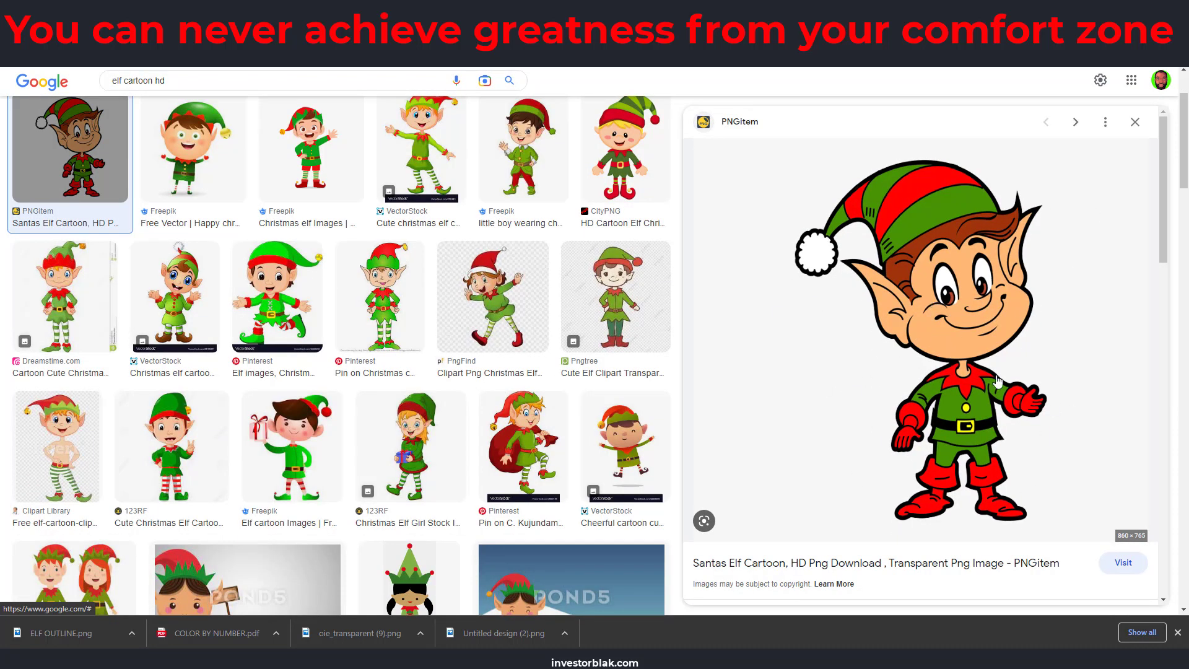
pyautogui.rightClick(904, 309)
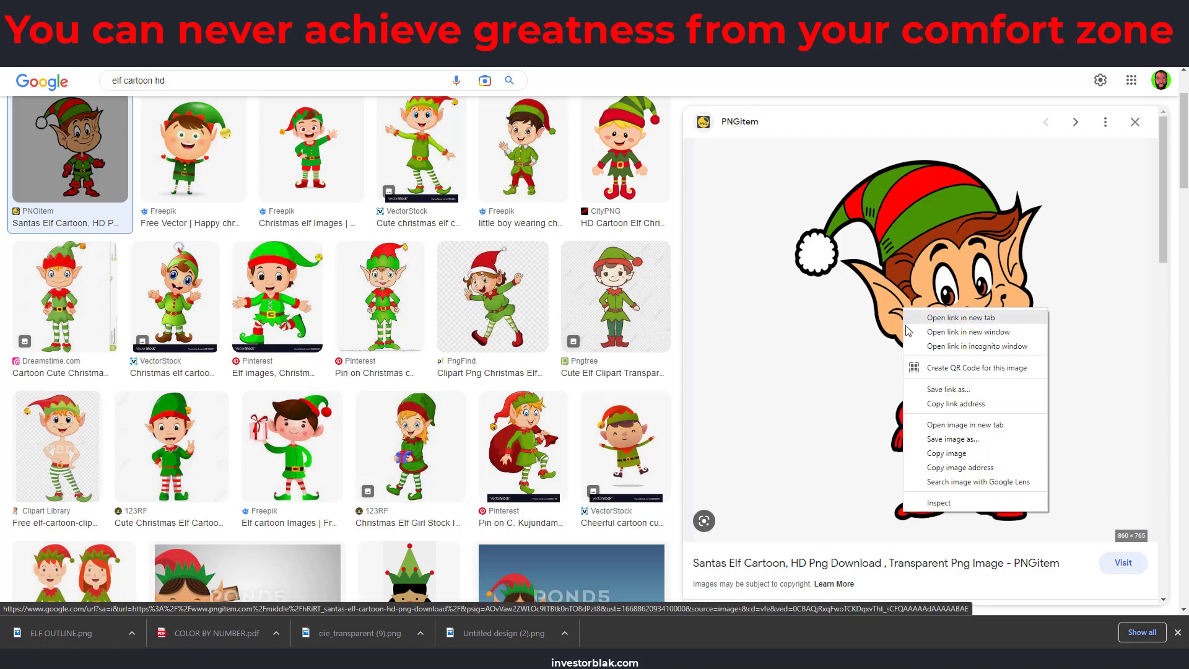
pyautogui.click(948, 439)
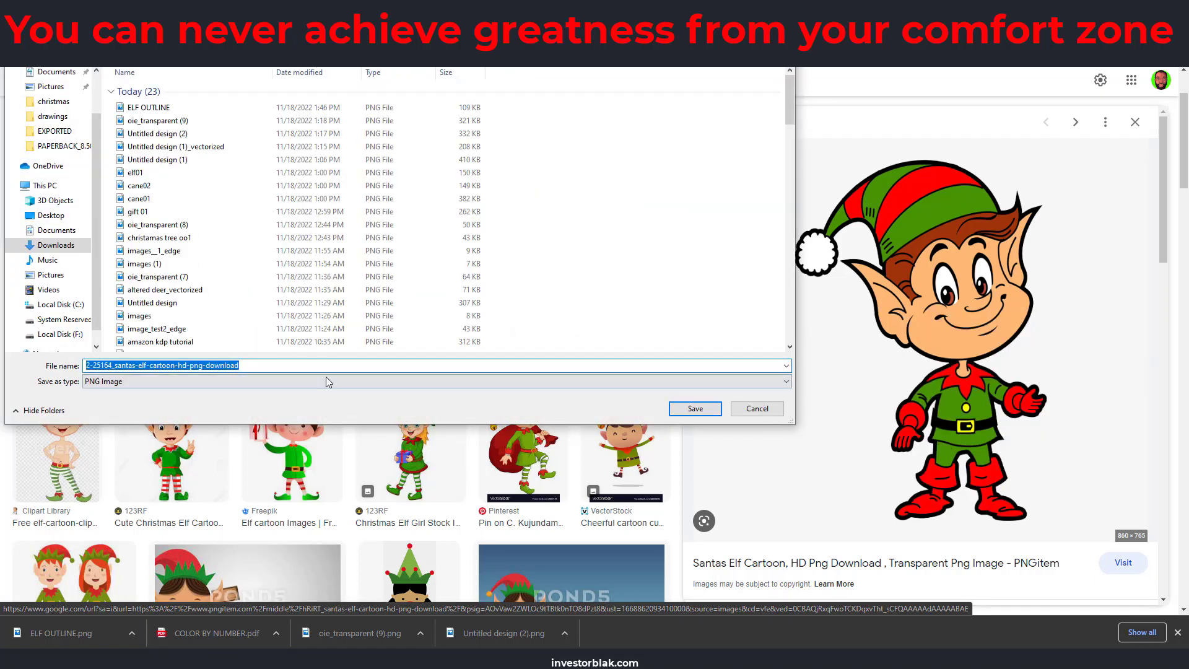
pyautogui.write('ELF ')
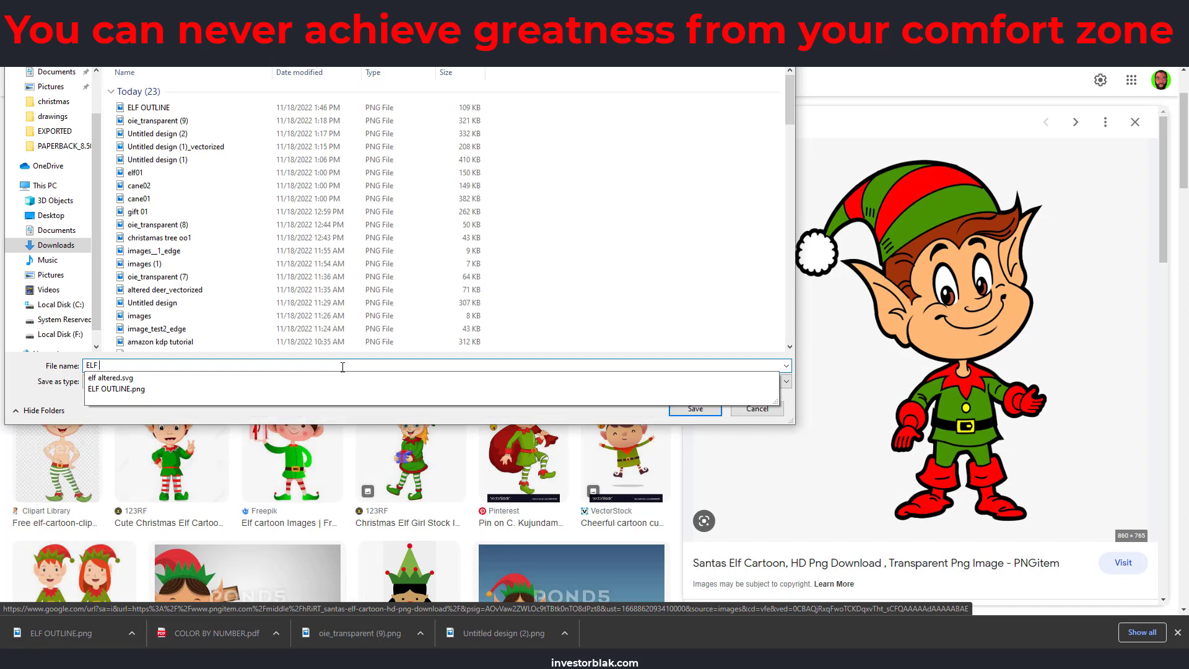
pyautogui.write('TEST3')
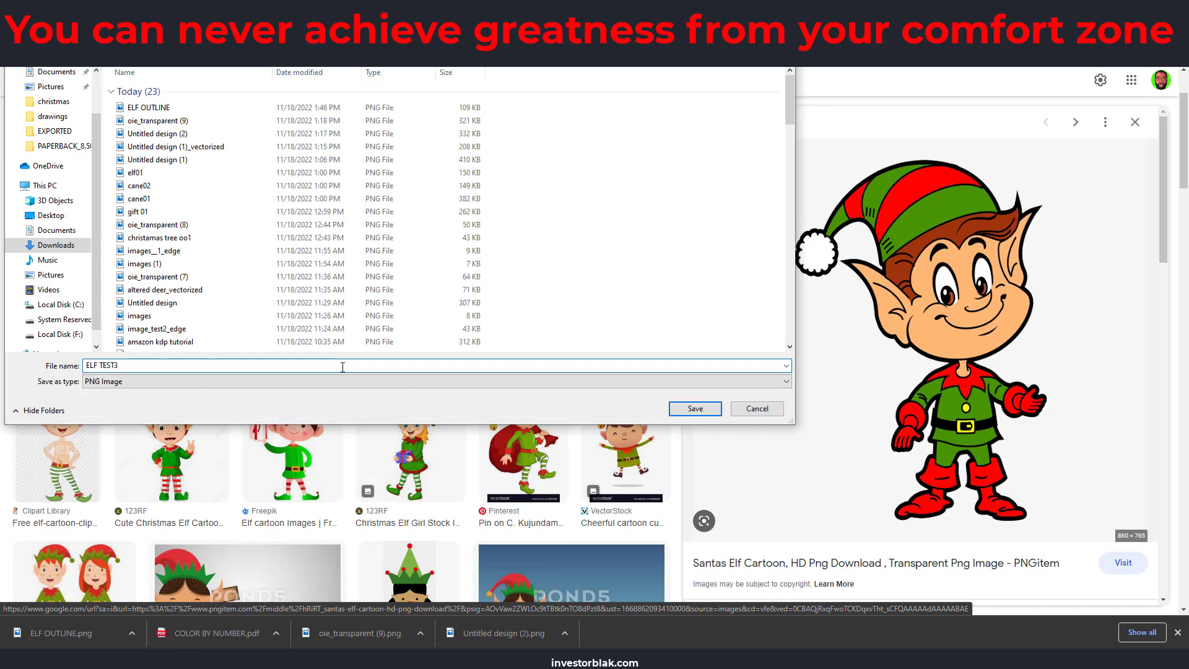
pyautogui.press('Return')
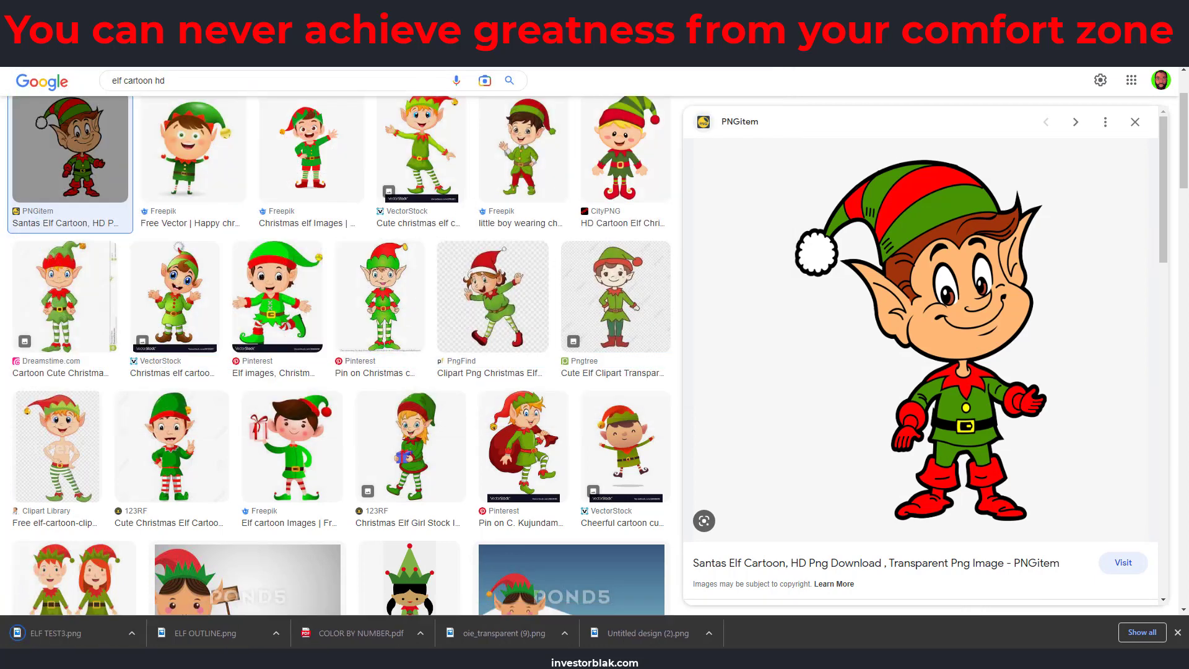
# Load ELF TEST3.png from the Downloads folder into the Picture to Line Drawing converter
pyautogui.hotkey('ctrl', 'Tab')
pyautogui.scroll(-5, 382, 467)
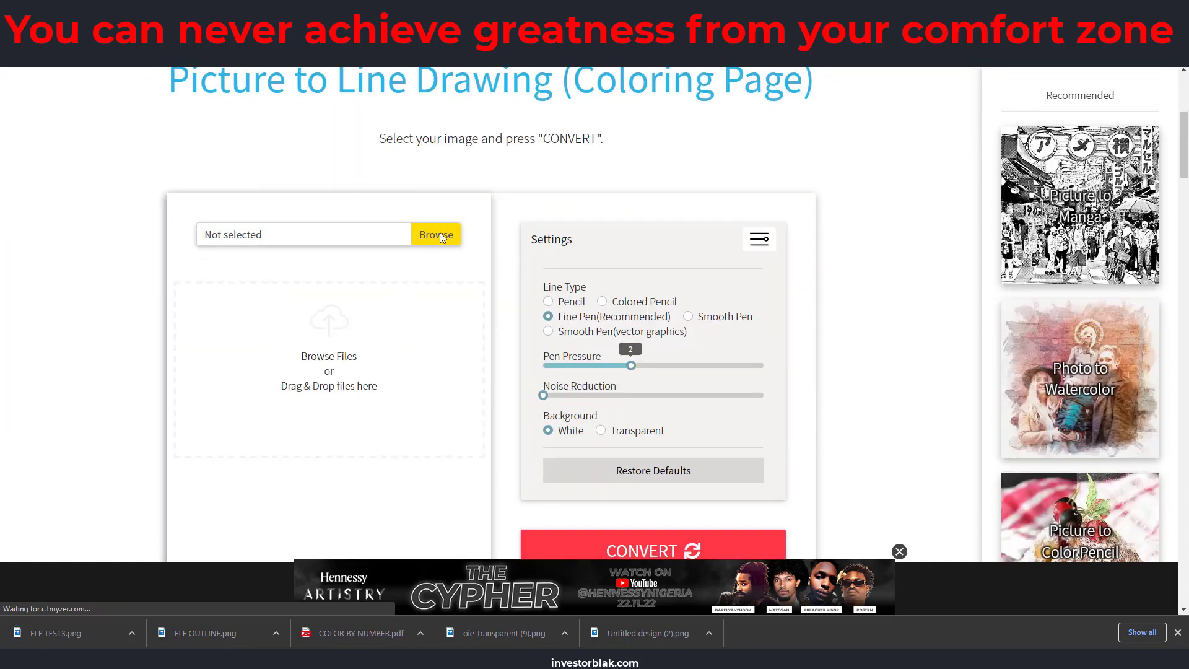
pyautogui.click(133, 633)
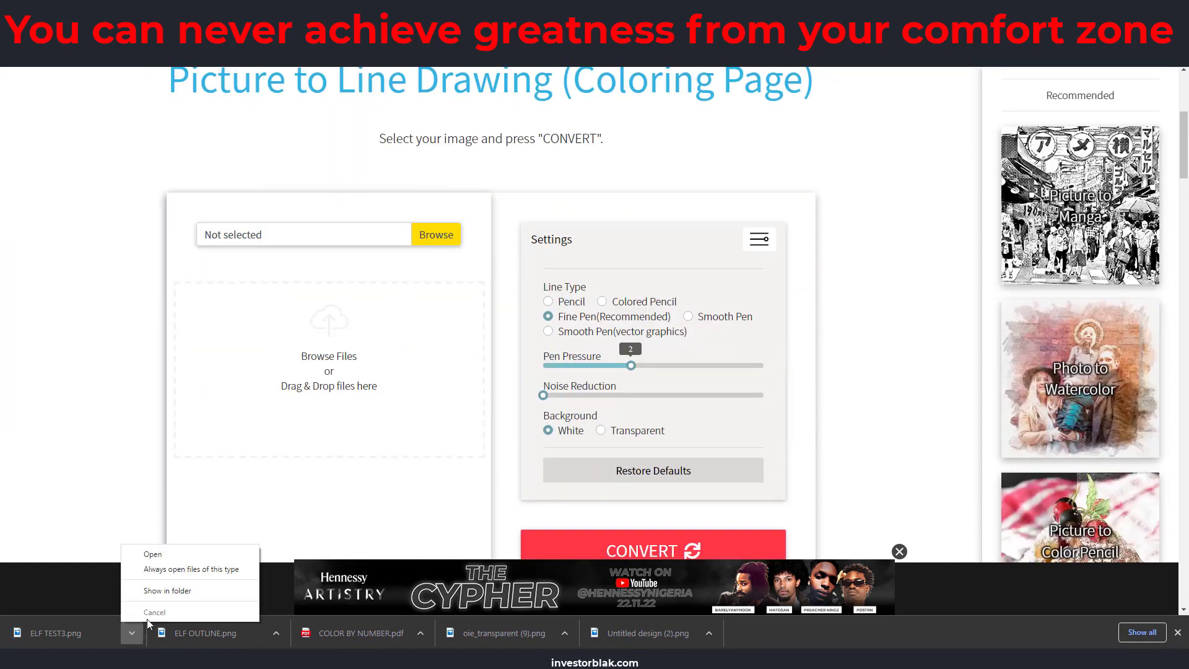
pyautogui.click(166, 591)
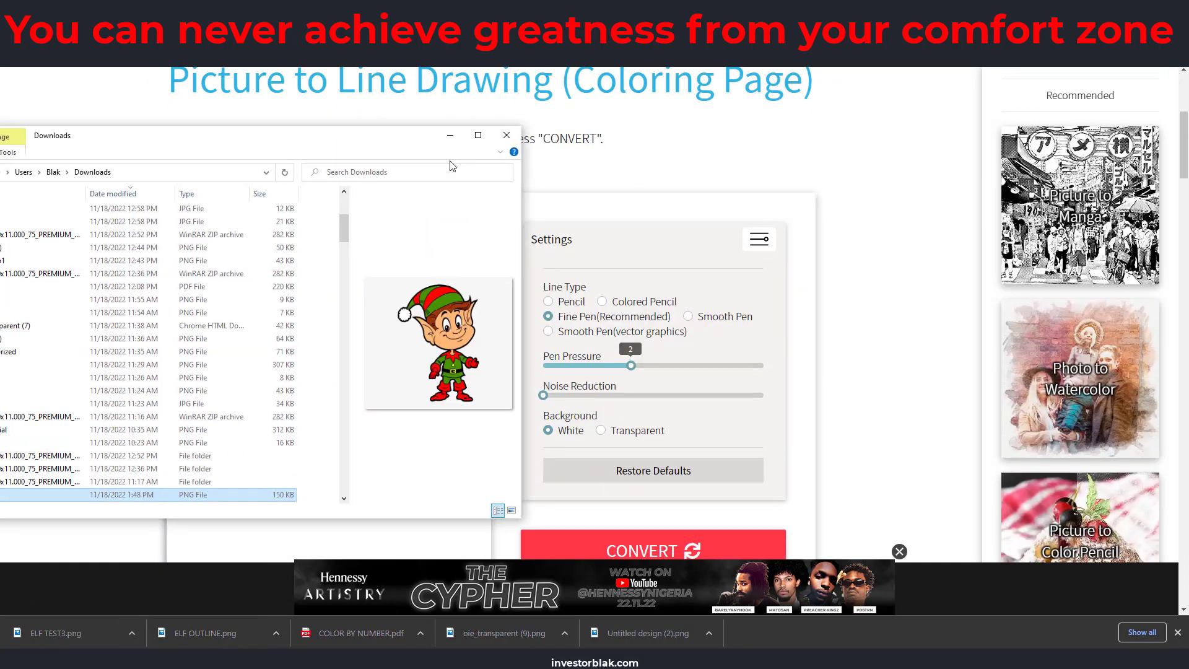
pyautogui.moveTo(663, 416); pyautogui.dragTo(366, 400)
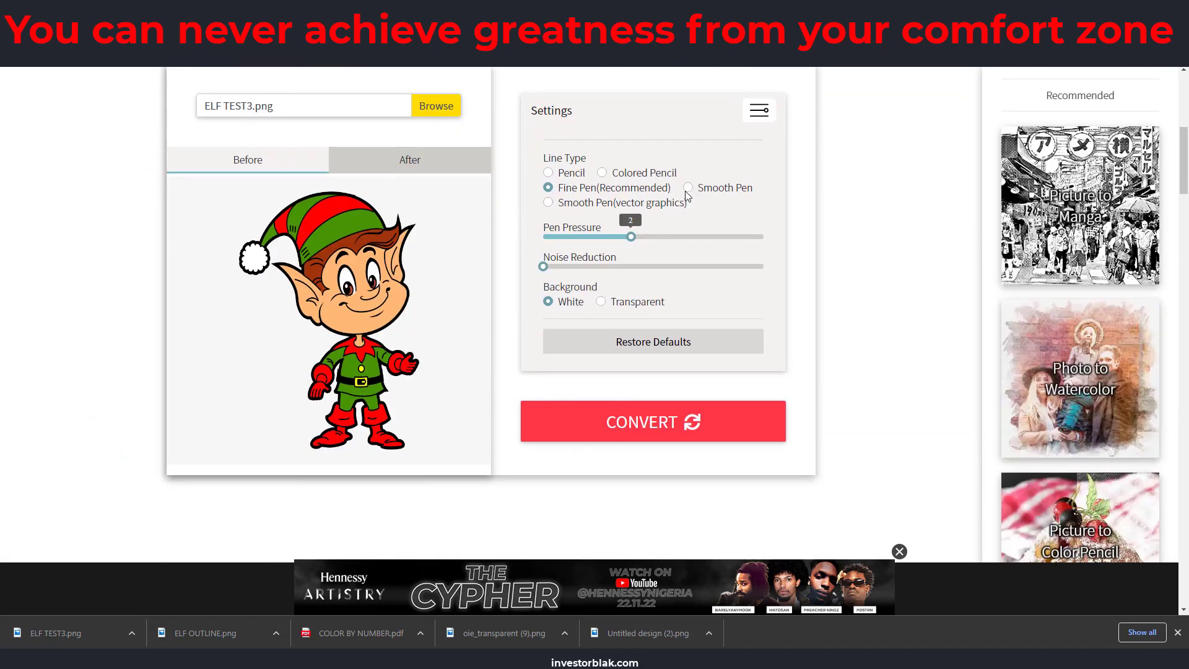
# Convert the elf with the Smooth Pen line type, raised noise reduction and pen pressure 5, and download the line drawing
pyautogui.click(687, 189)
pyautogui.moveTo(543, 266); pyautogui.dragTo(631, 266)
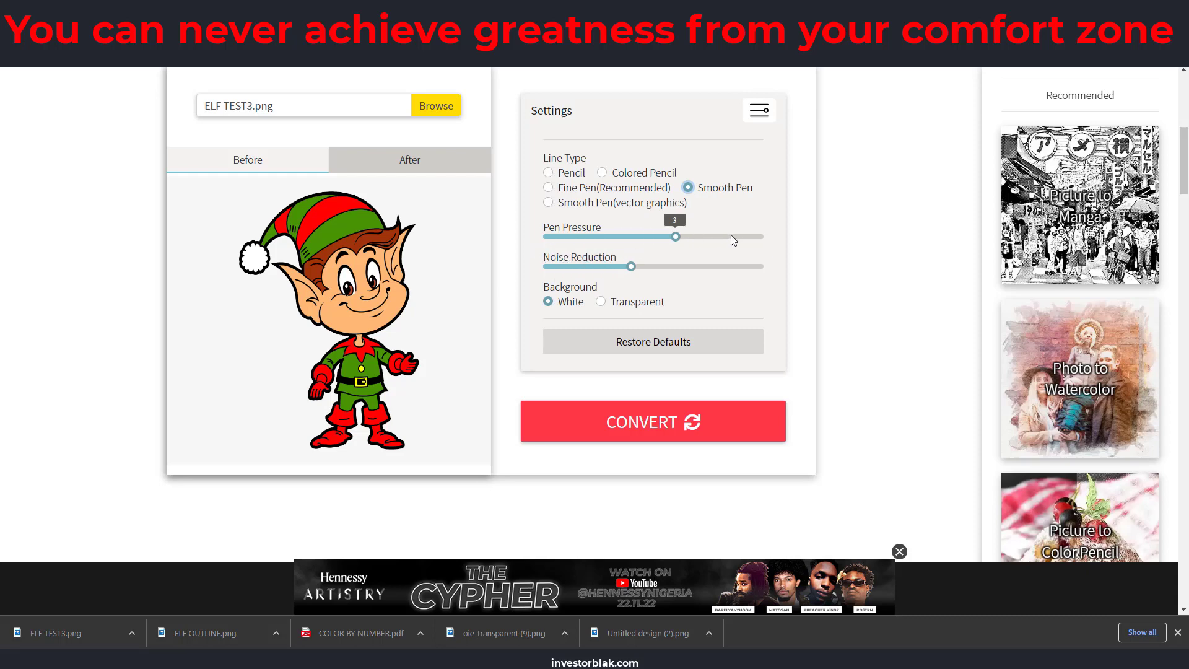
pyautogui.moveTo(732, 239); pyautogui.dragTo(779, 241)
pyautogui.click(617, 425)
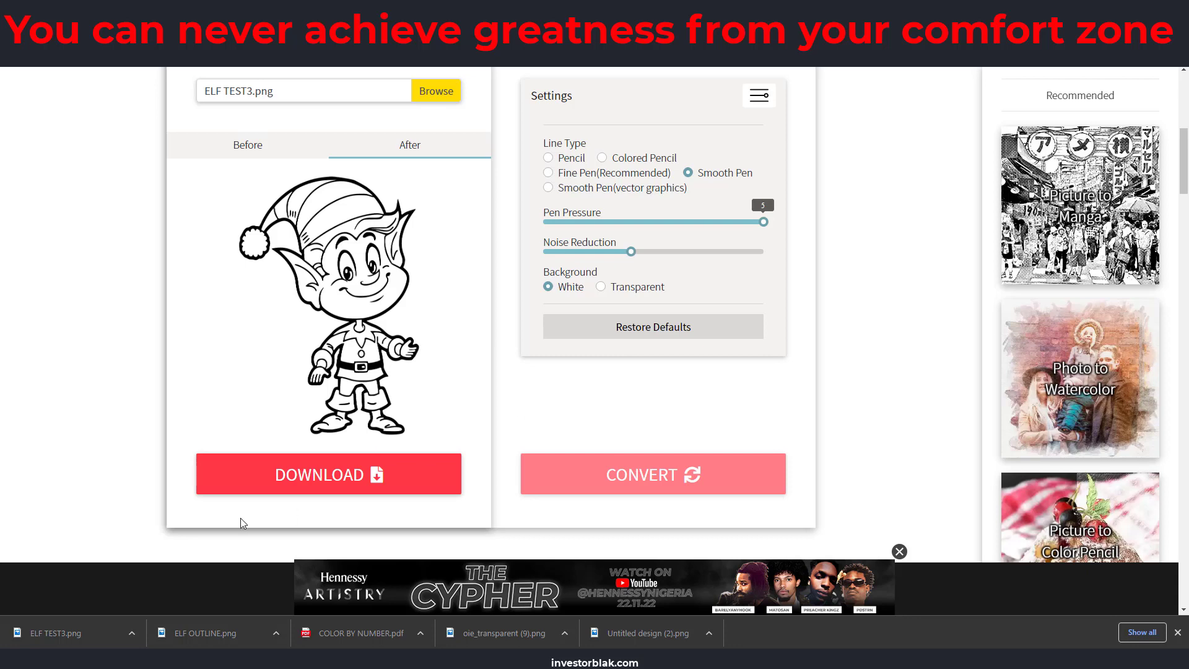
pyautogui.click(332, 485)
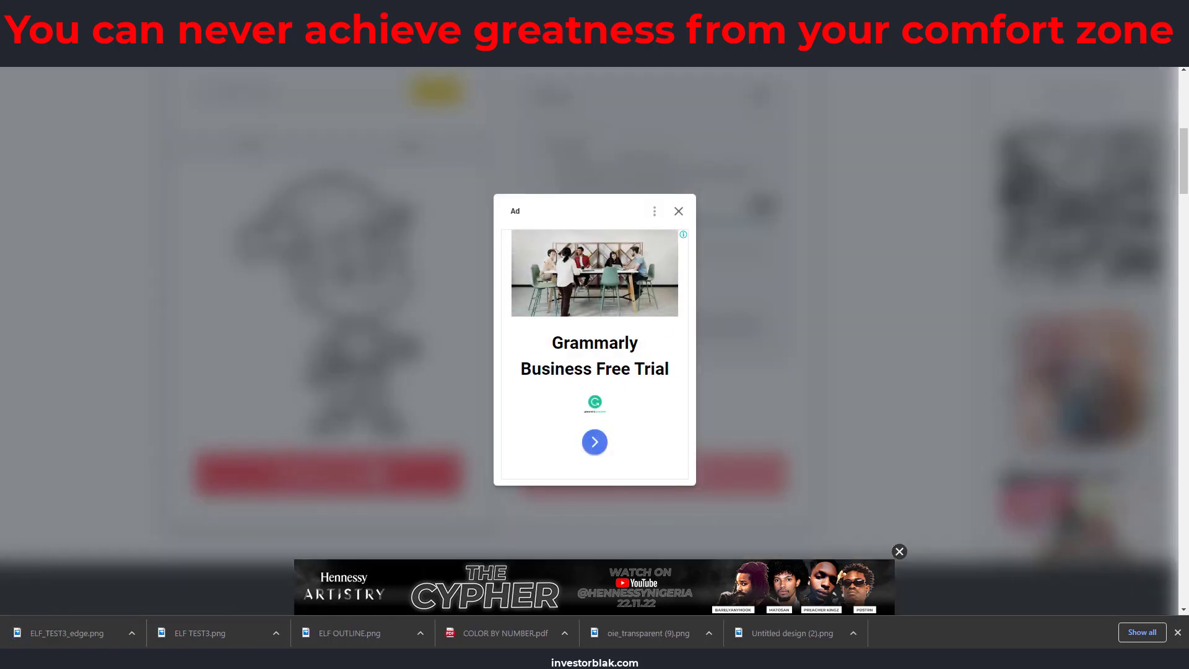
# Change the Google image search to "elf cartoon COLORING hd" and show its results
pyautogui.click(645, 10)
pyautogui.click(156, 81)
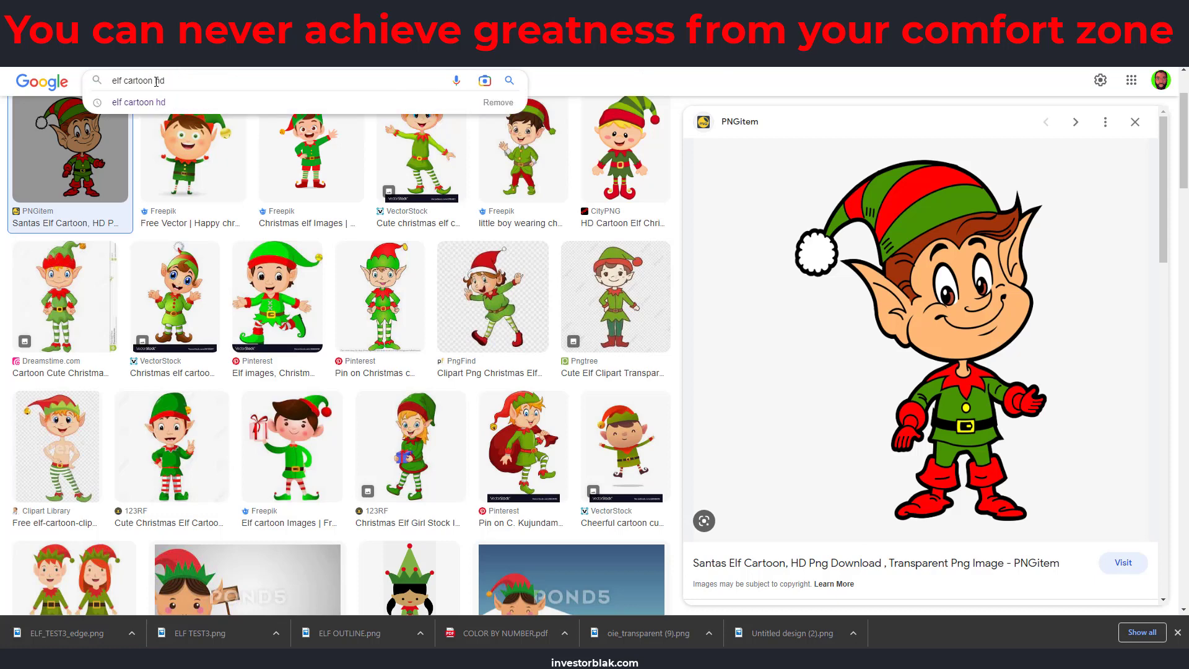
pyautogui.write('COLORING')
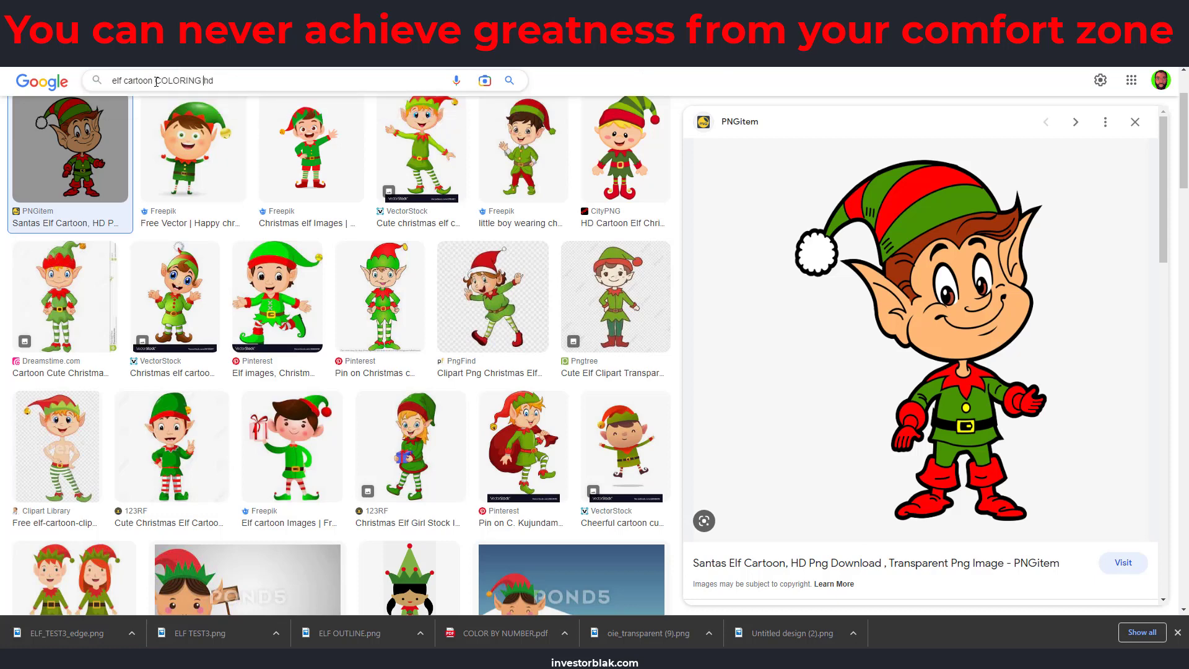
pyautogui.press('Return')
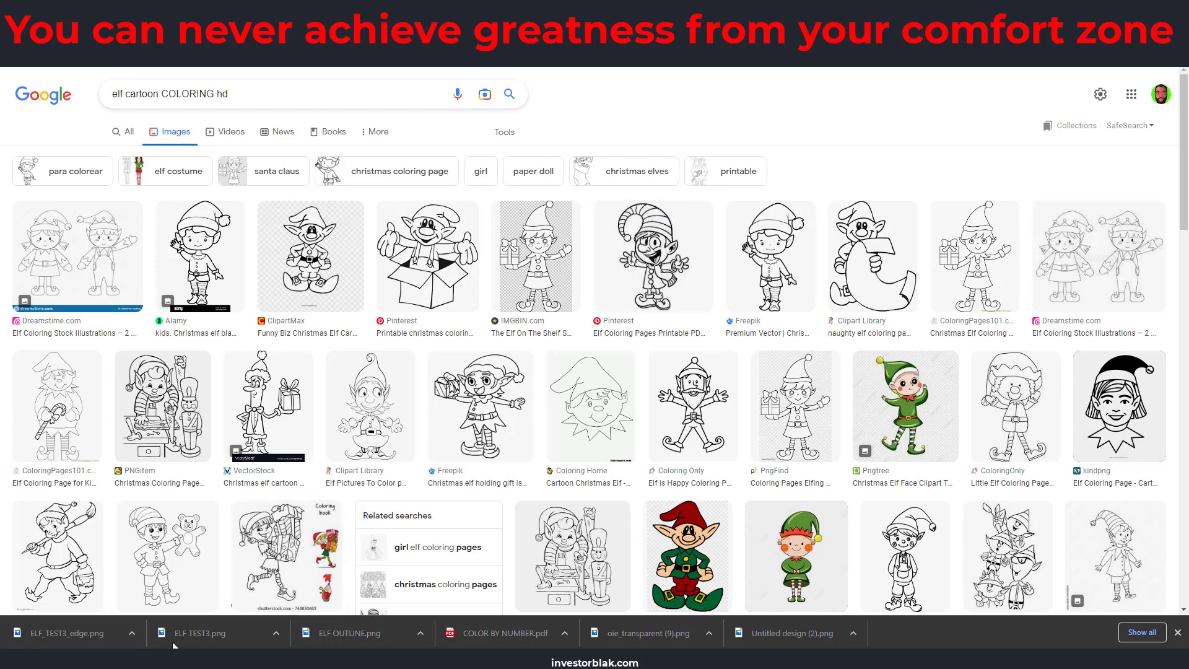
# Switch to Vector Magic, close the finished elf vectorization and start batch processing in a fresh session
pyautogui.hotkey('alt', 'Tab')
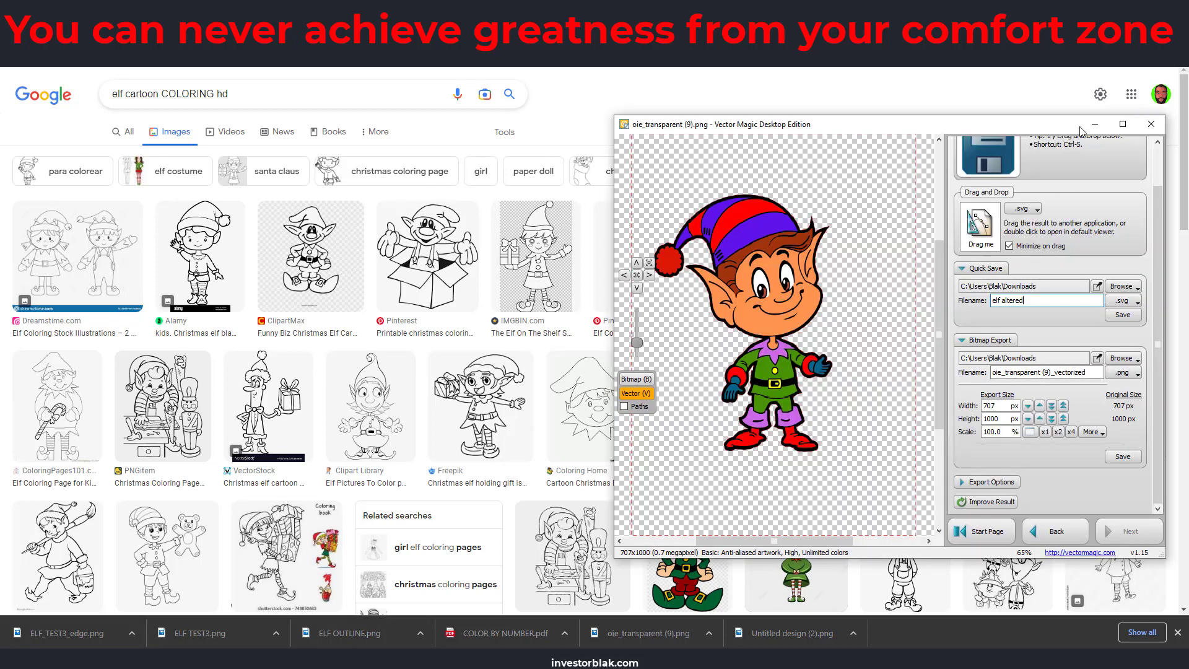
pyautogui.click(1150, 123)
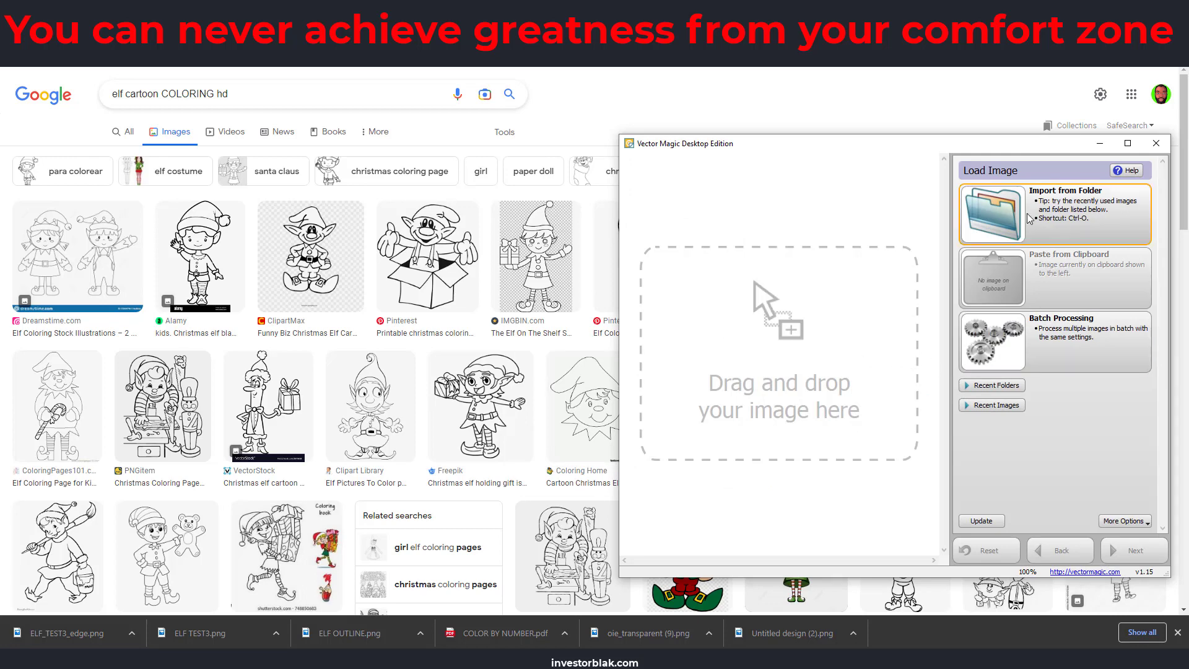
pyautogui.click(1046, 340)
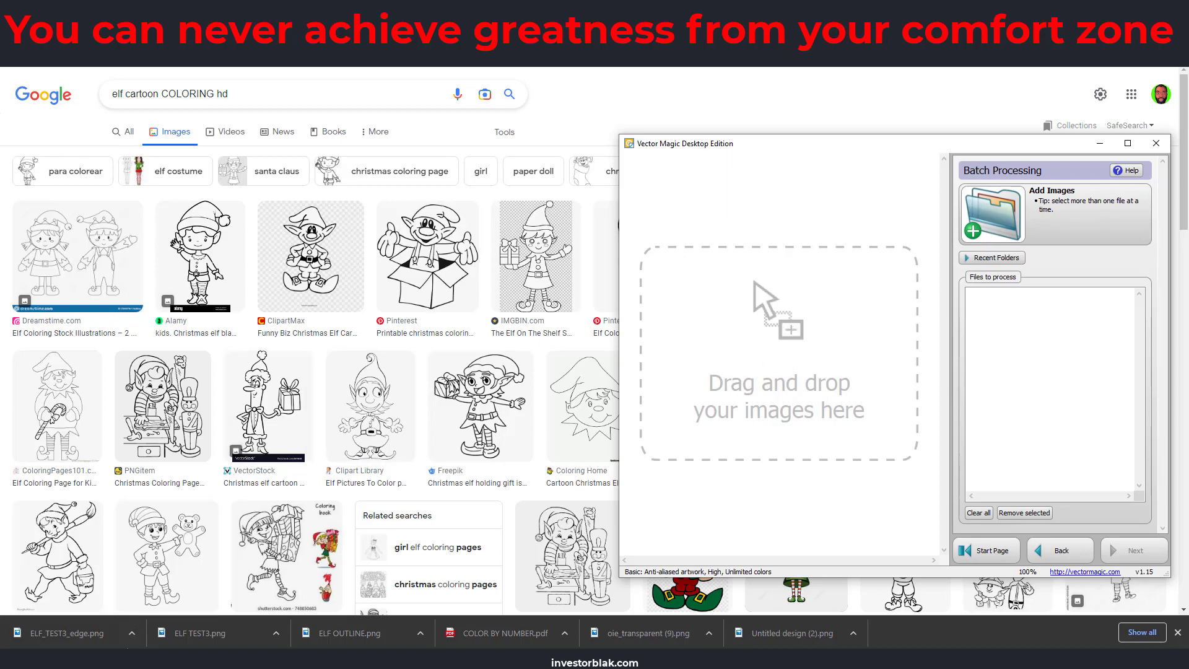
# Add the hat-wearing SpongeBob, Christmas tree, snowflake and 1121 elf images from the drawings folder to the Vector Magic batch
pyautogui.moveTo(128, 648)
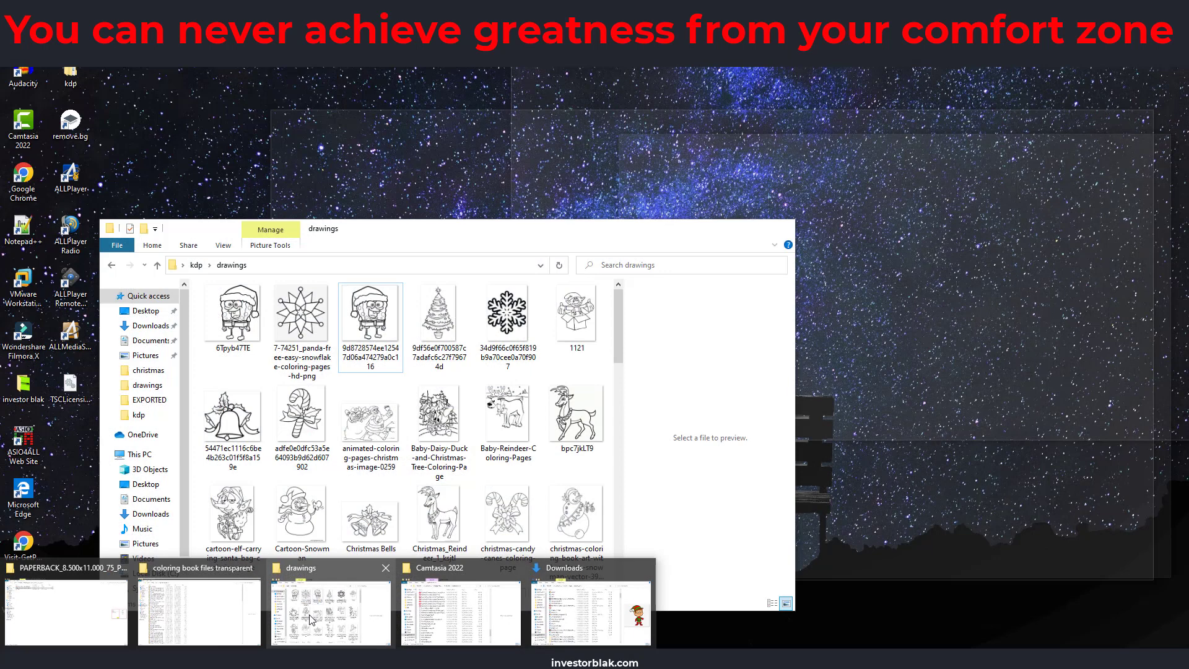
pyautogui.click(312, 618)
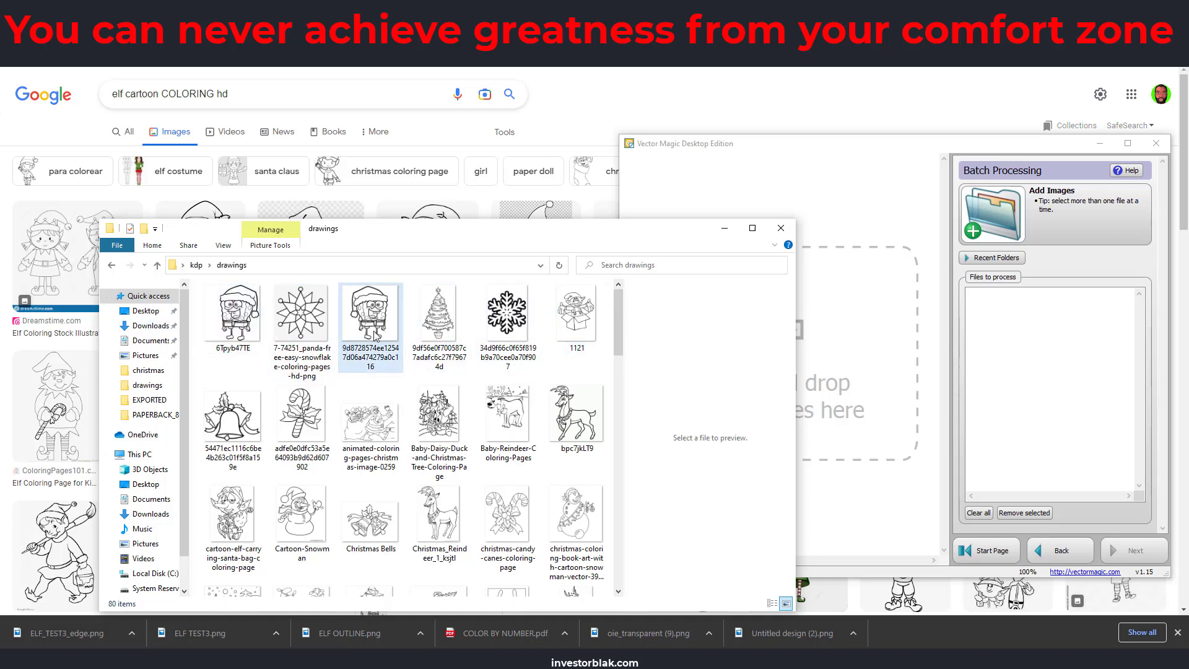
pyautogui.click(372, 316)
pyautogui.keyDown('ctrl'); pyautogui.click(438, 316); pyautogui.keyUp('ctrl')
pyautogui.keyDown('ctrl'); pyautogui.click(506, 316); pyautogui.keyUp('ctrl')
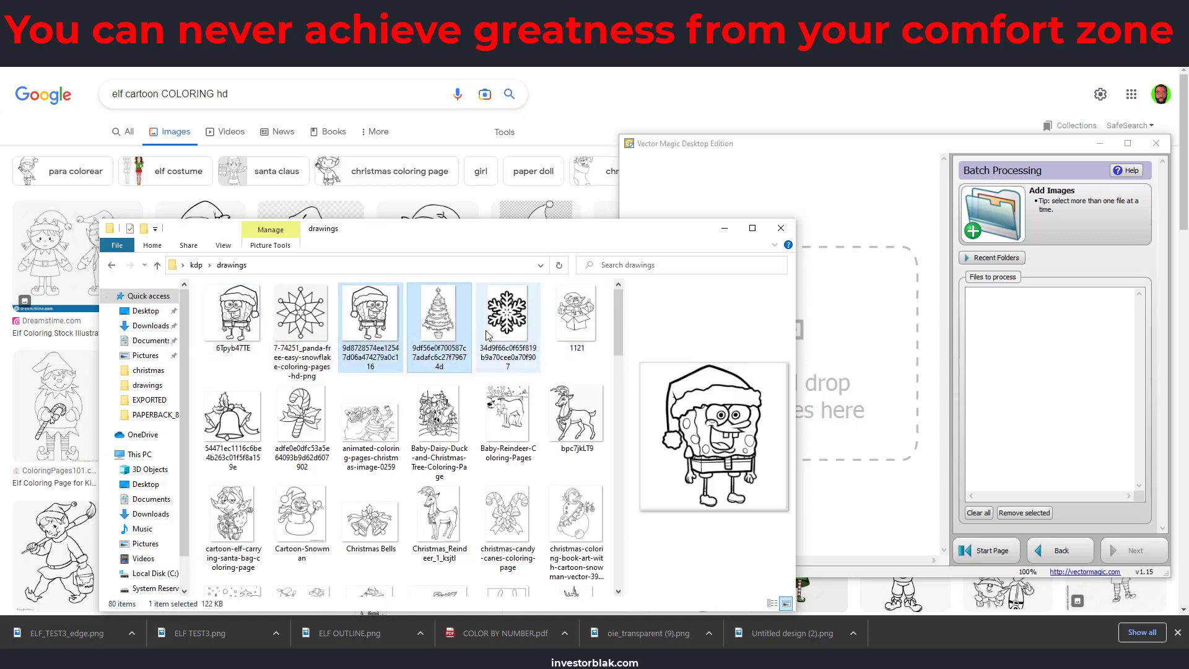
pyautogui.keyDown('ctrl'); pyautogui.click(562, 324); pyautogui.keyUp('ctrl')
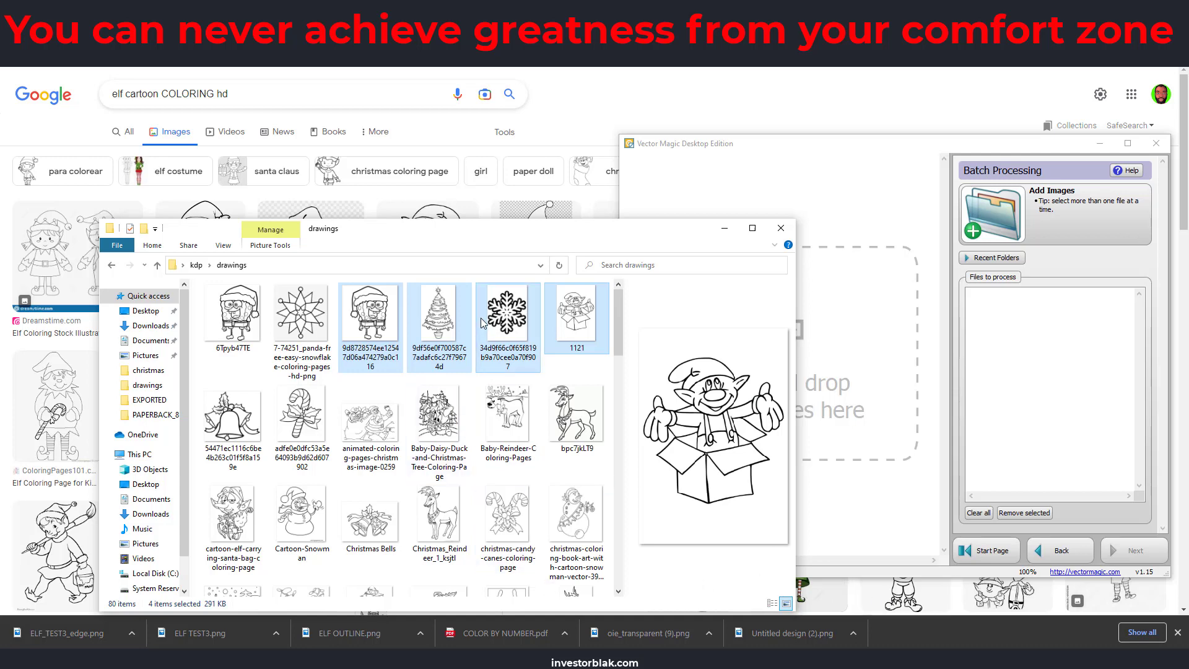
pyautogui.moveTo(482, 323); pyautogui.dragTo(740, 236)
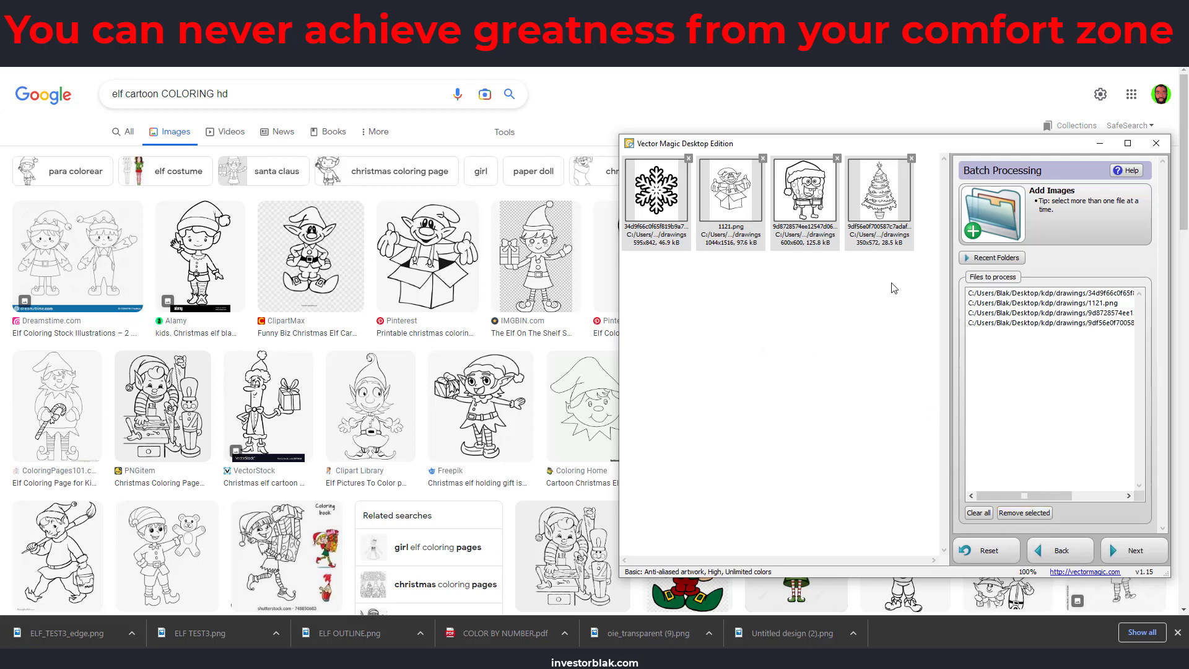
# Review the batch's color and transparency options, keep custom colors and preserved transparency, and vectorize the four drawings as SVG
pyautogui.click(1139, 551)
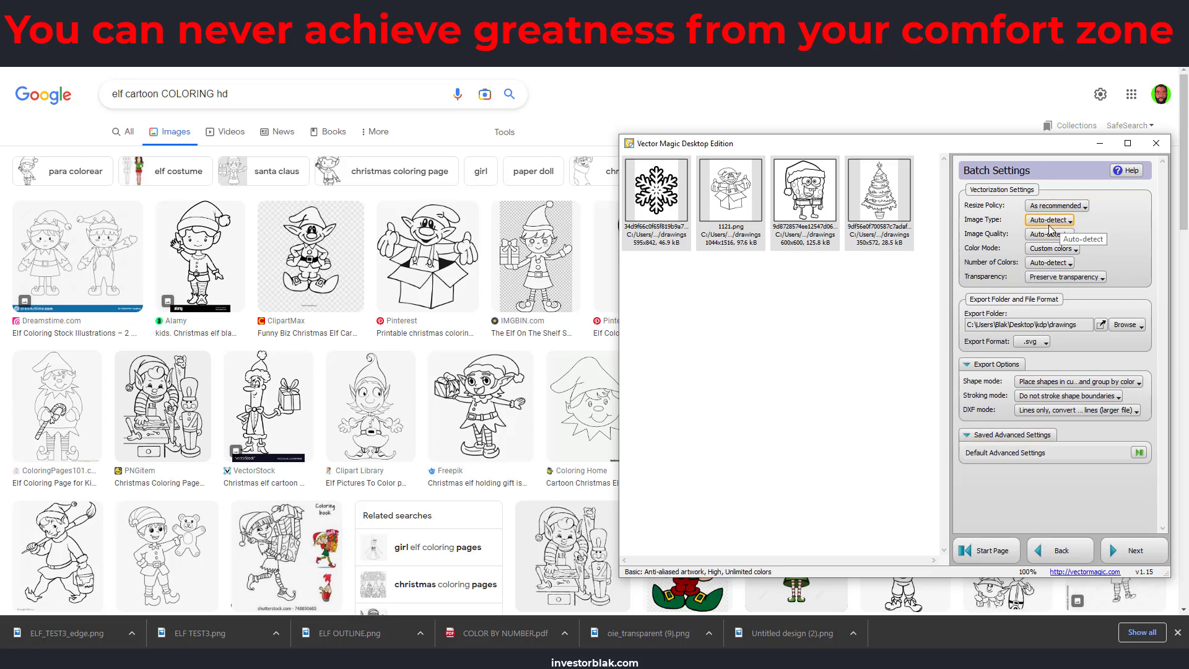
pyautogui.click(1039, 254)
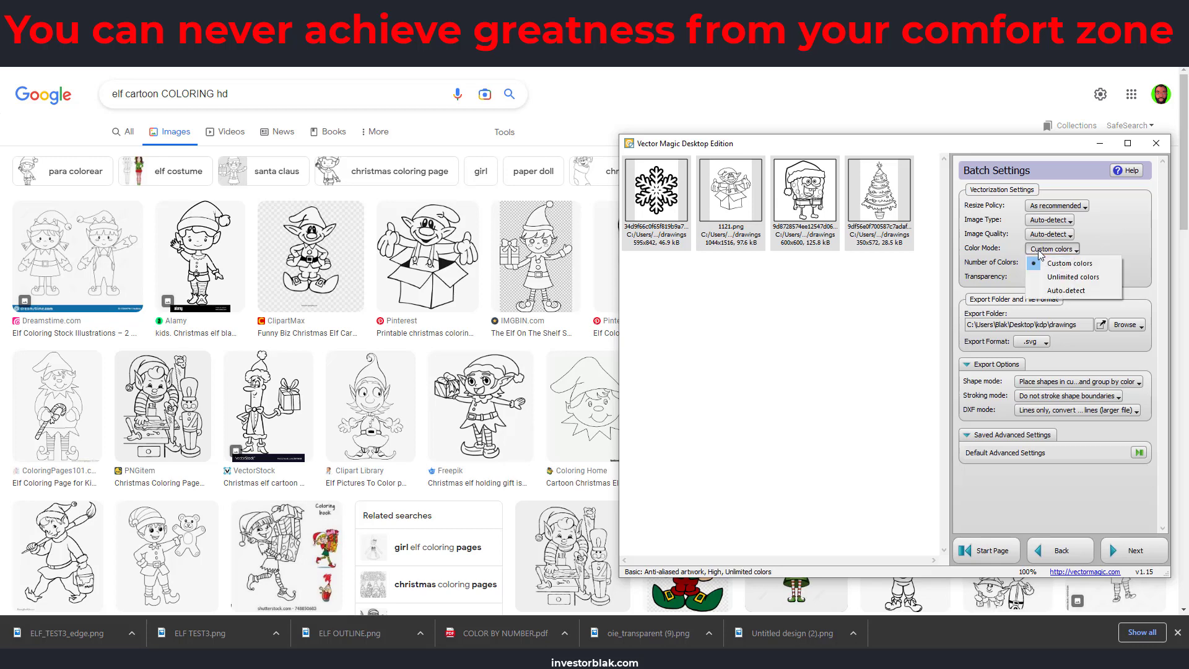
pyautogui.click(1114, 243)
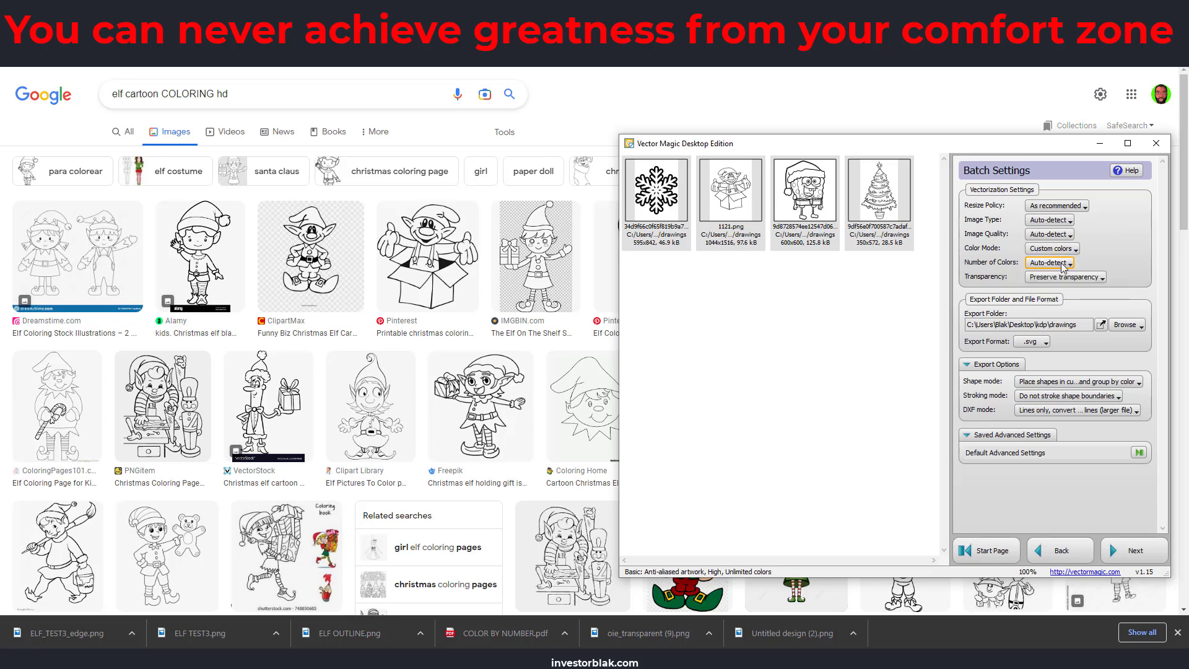
pyautogui.click(1064, 267)
pyautogui.click(1064, 267)
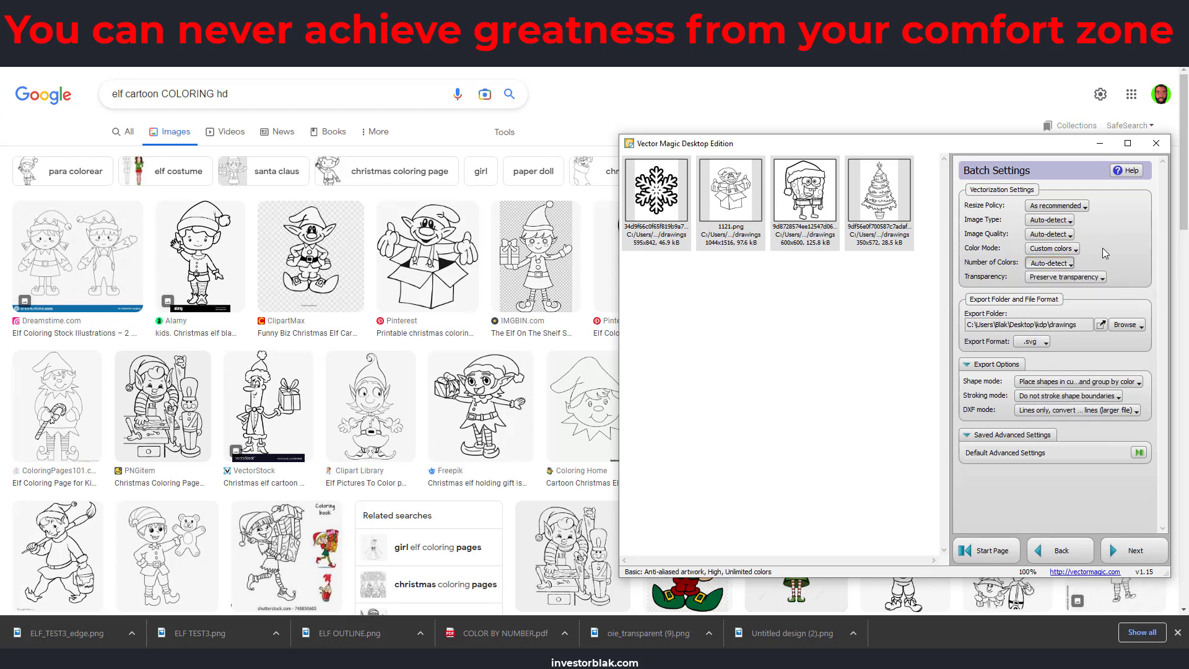
pyautogui.click(1064, 267)
pyautogui.click(1064, 267)
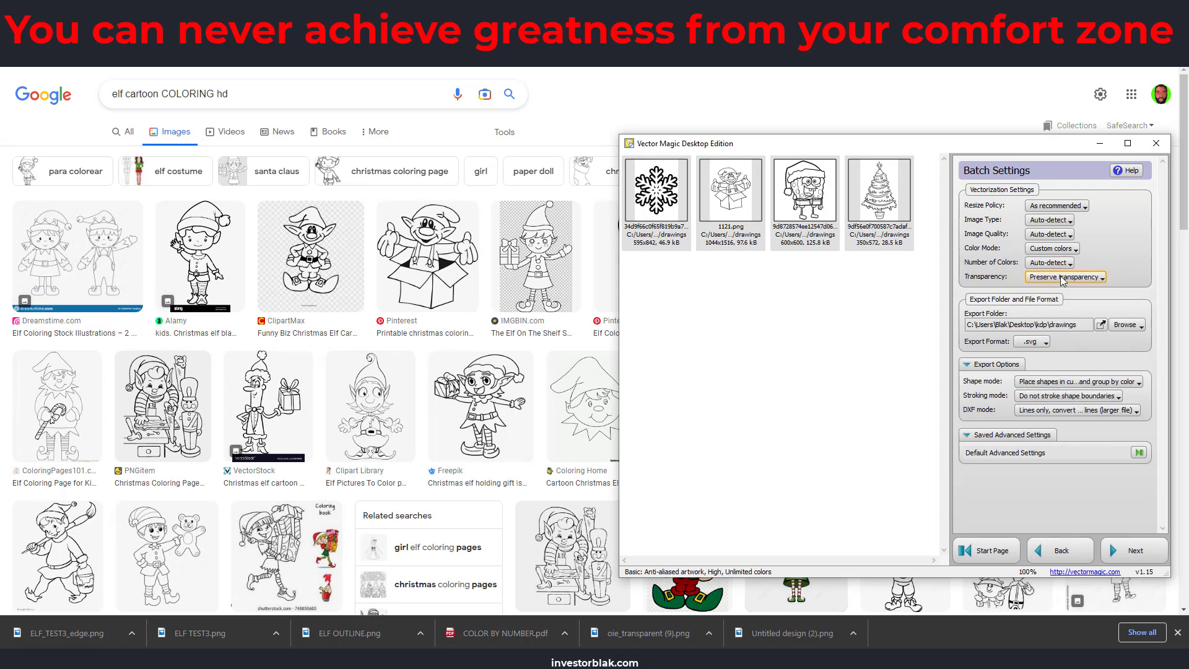
pyautogui.click(1063, 280)
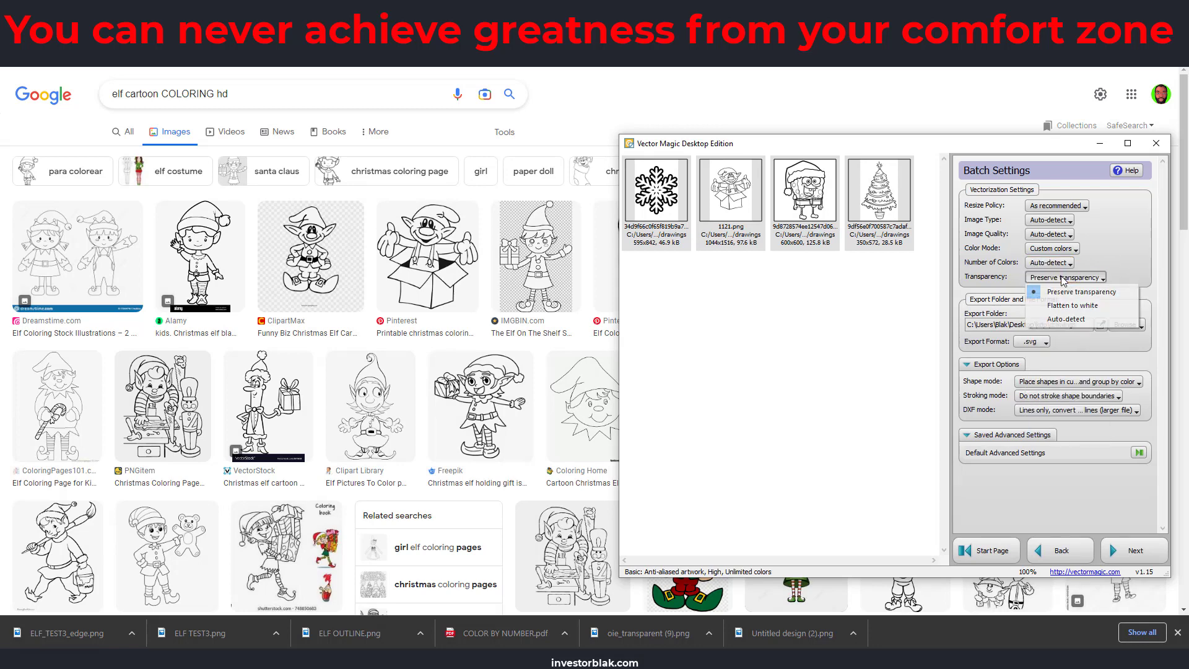
pyautogui.click(1118, 252)
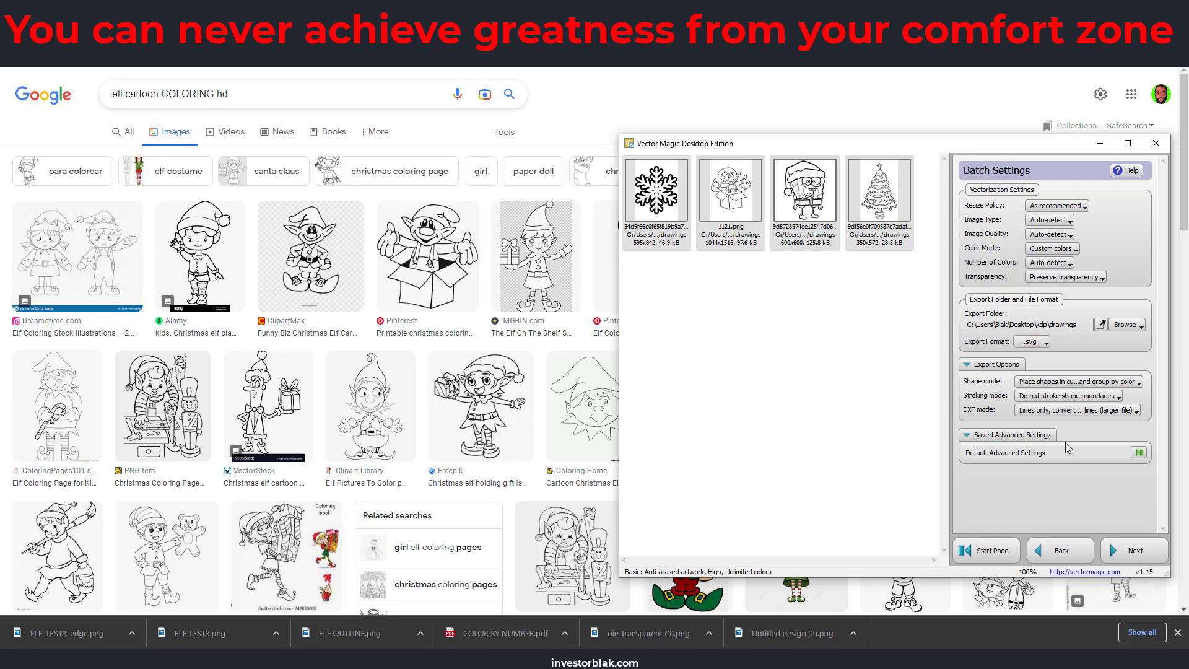
pyautogui.click(1124, 557)
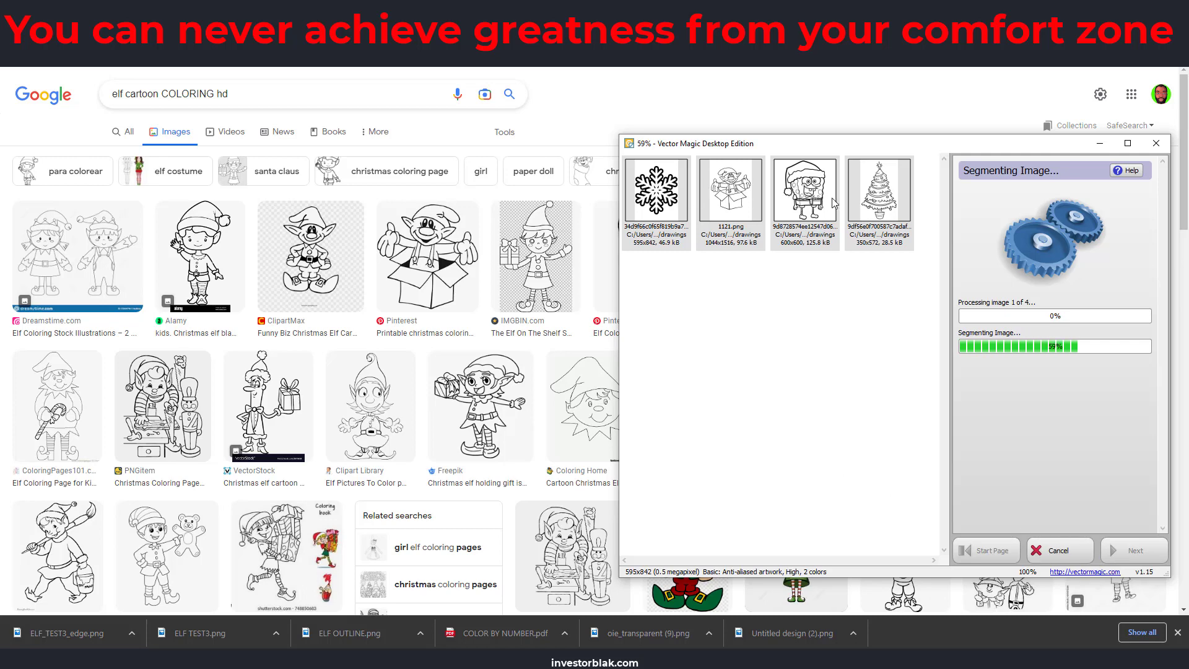
# Return to the line drawing converter in Chrome, dismiss the ad and open the downloaded ELF_TEST3_edge.png for viewing
pyautogui.click(598, 211)
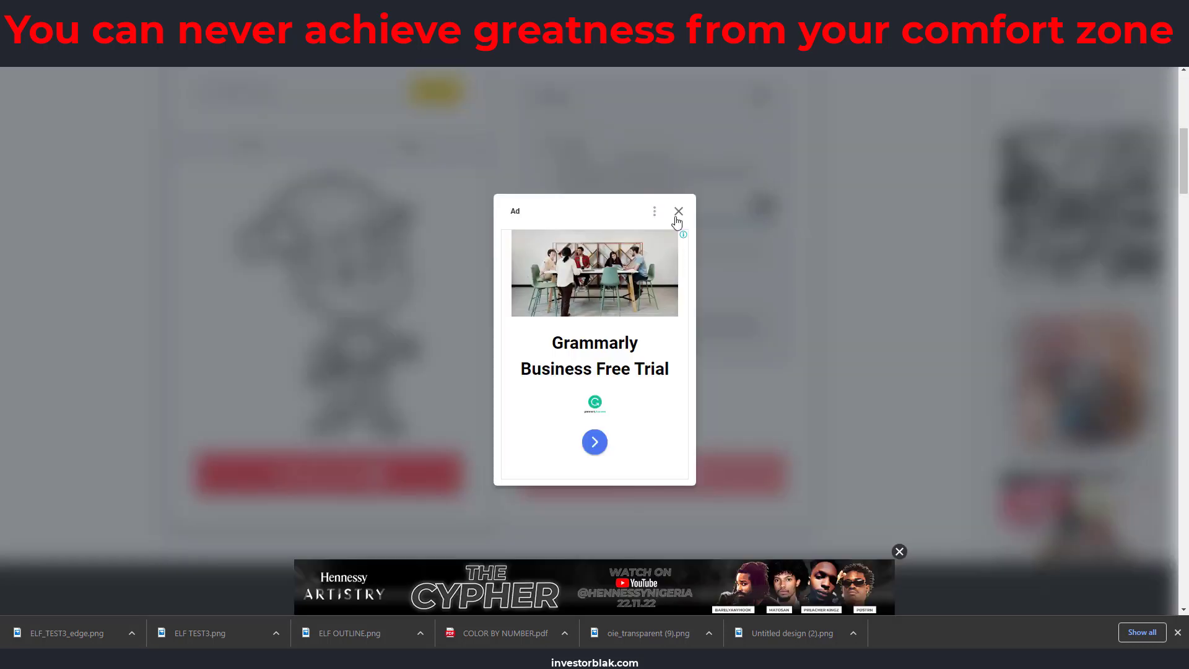
pyautogui.click(678, 211)
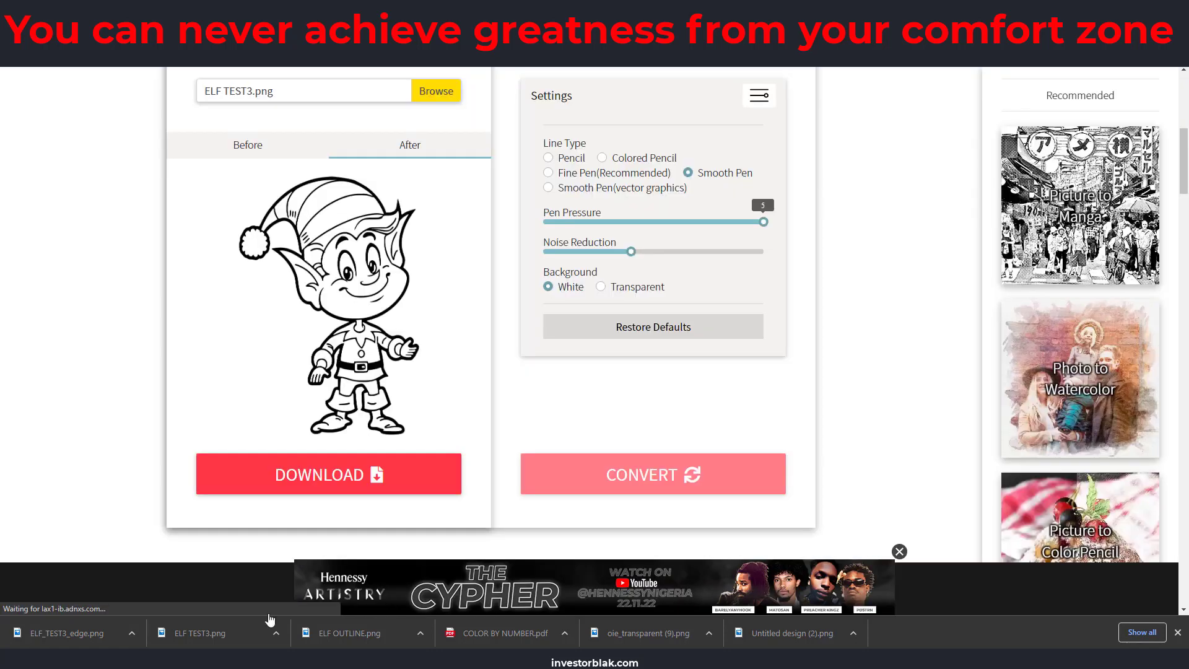
pyautogui.click(55, 634)
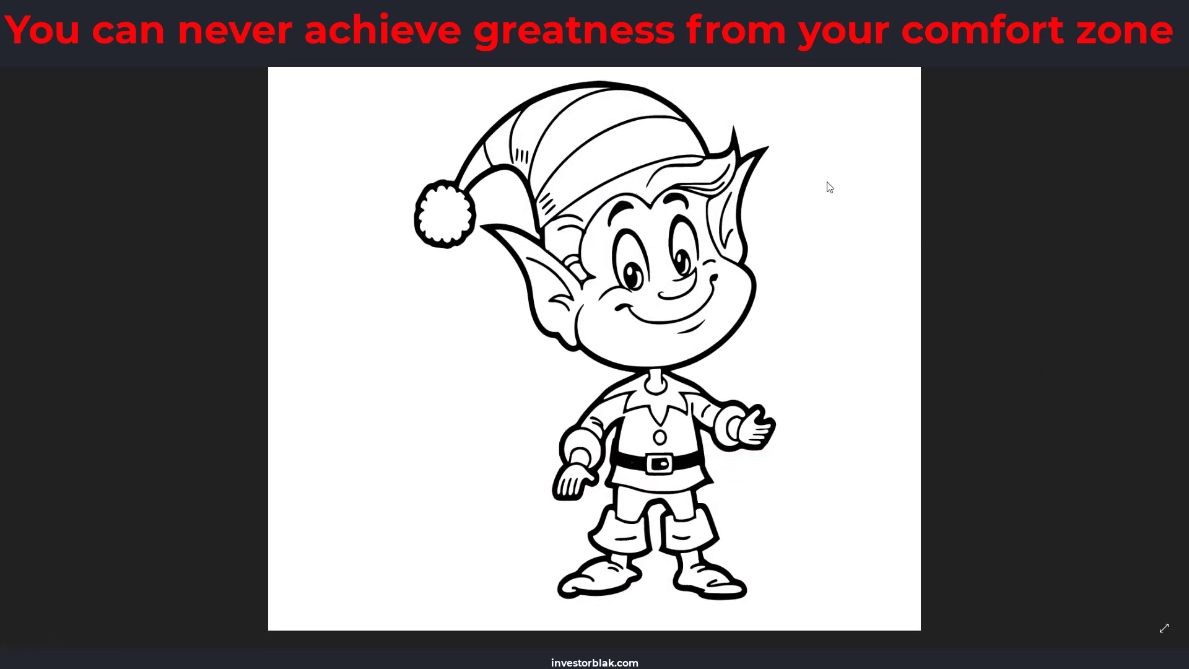
# Close the converted elf drawing, view the downloaded ELF TEST3.png for comparison and close it again
pyautogui.hotkey('alt', 'F4')
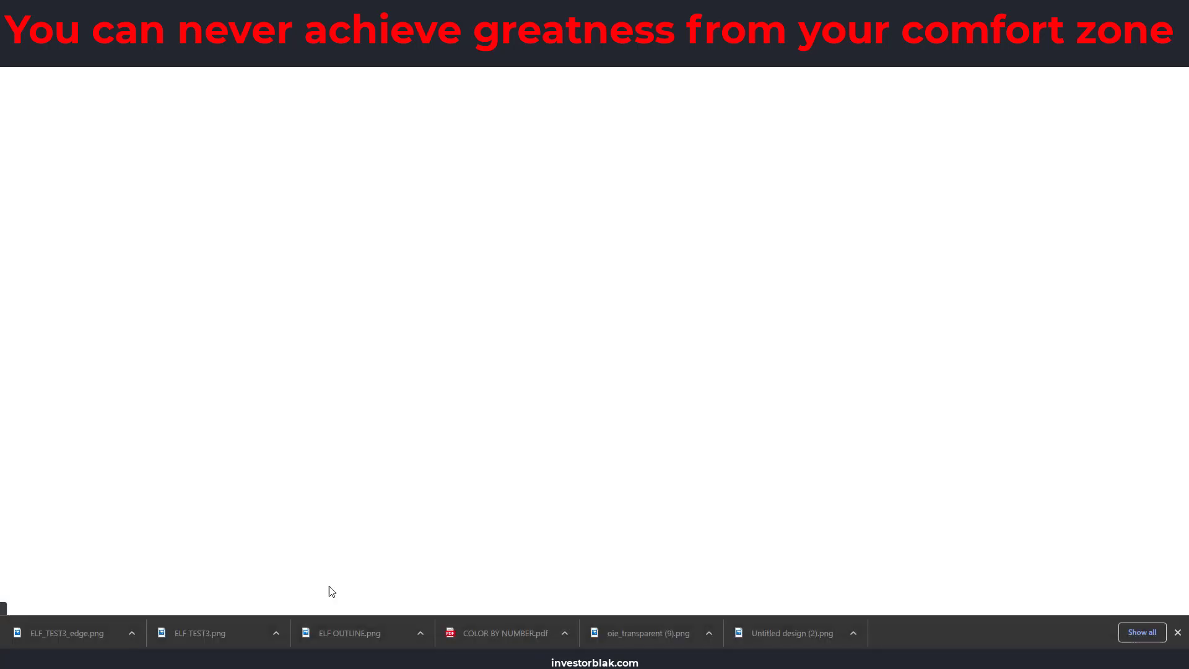
pyautogui.click(226, 632)
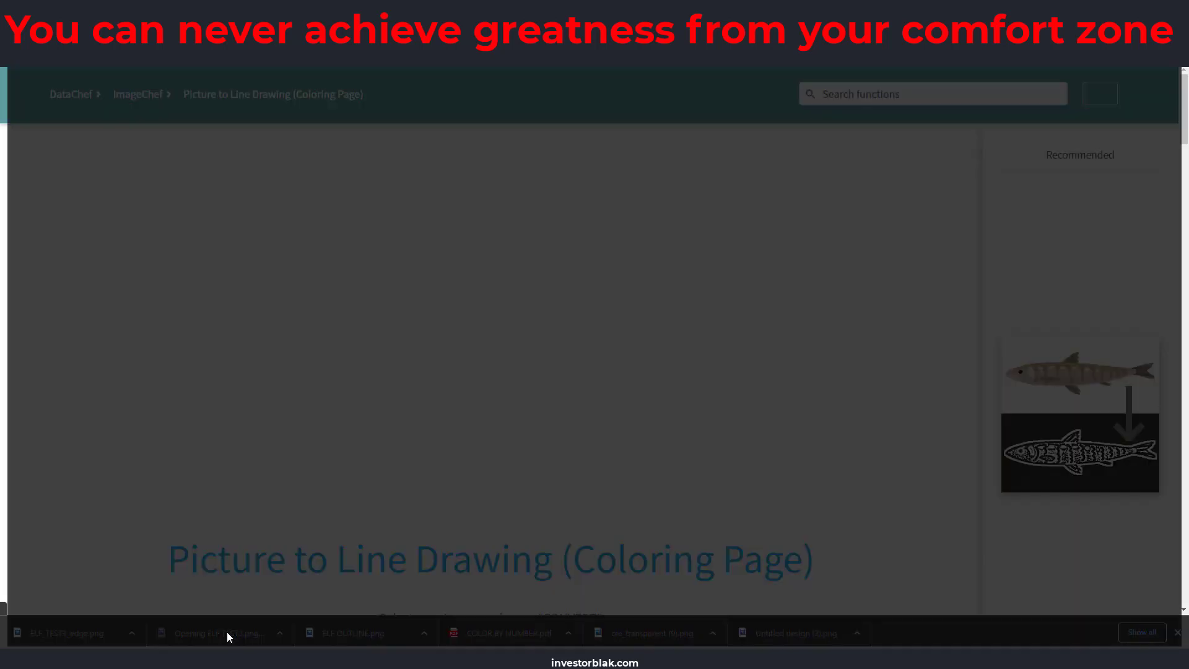
pyautogui.hotkey('alt', 'F4')
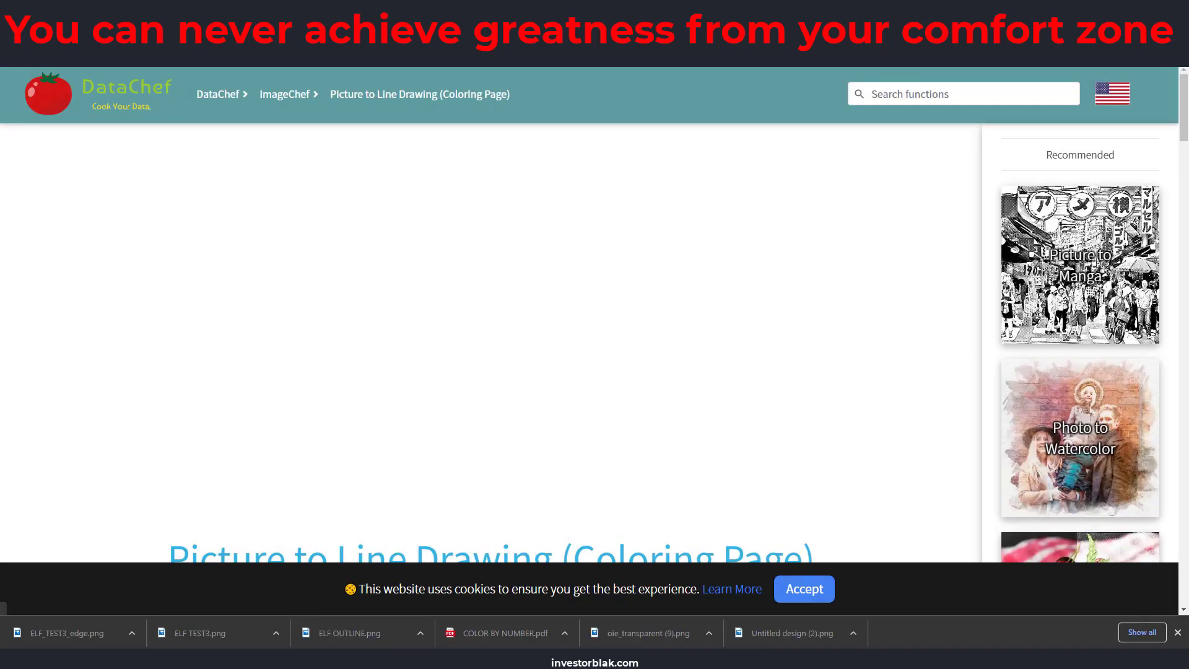
# Try to convert ELF_TEST3_edge.png with Smooth Pen lines, pen pressure 5, increased noise reduction and a transparent background
pyautogui.scroll(-7, 505, 452)
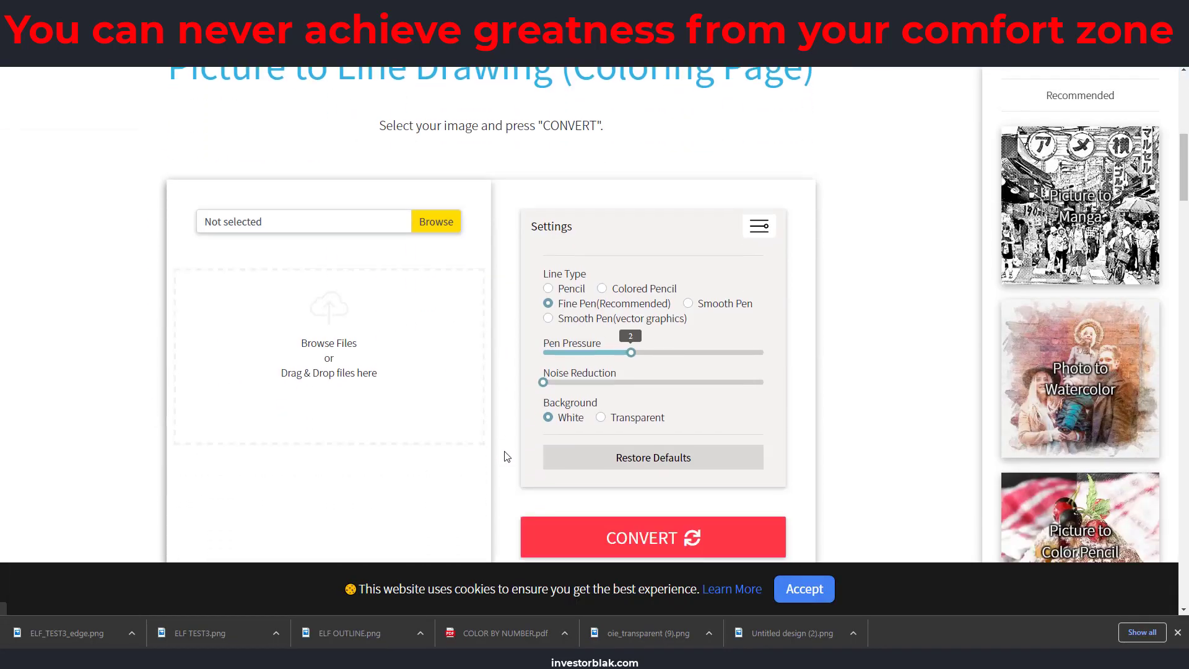
pyautogui.click(433, 98)
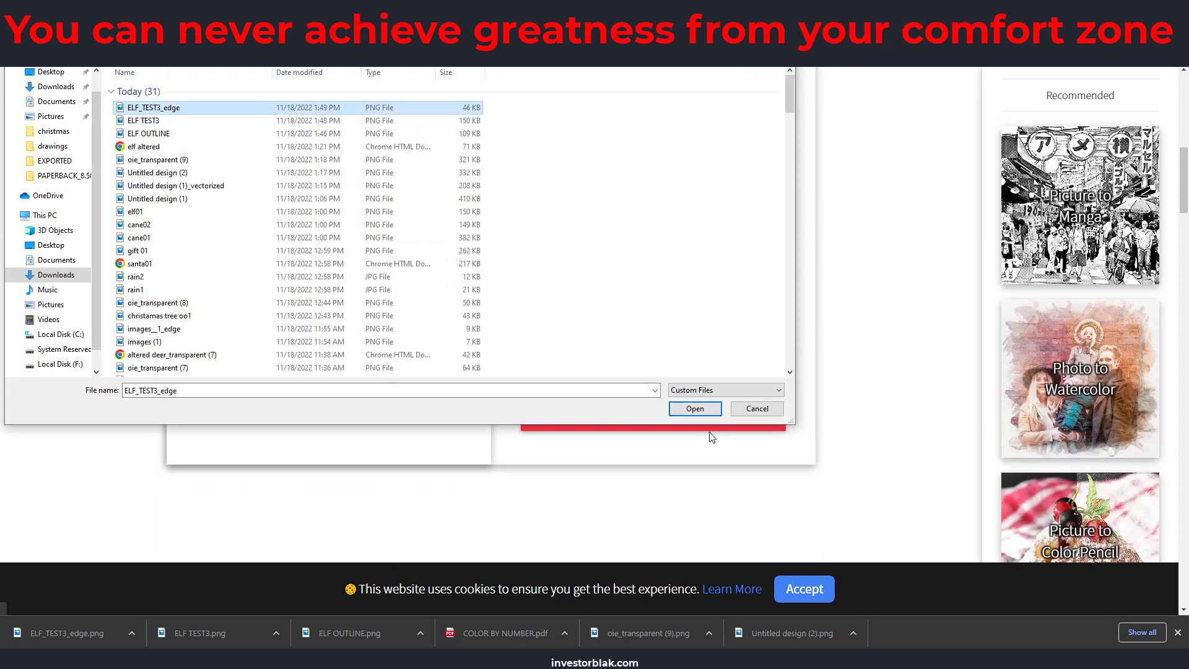
pyautogui.click(695, 408)
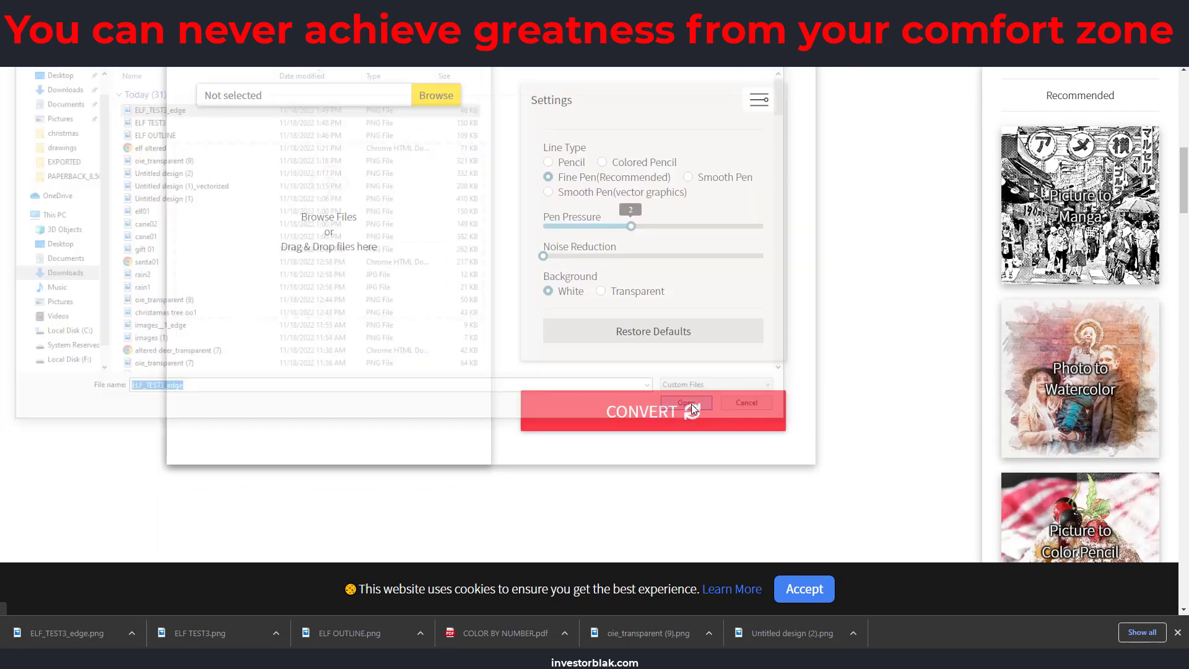
pyautogui.click(600, 303)
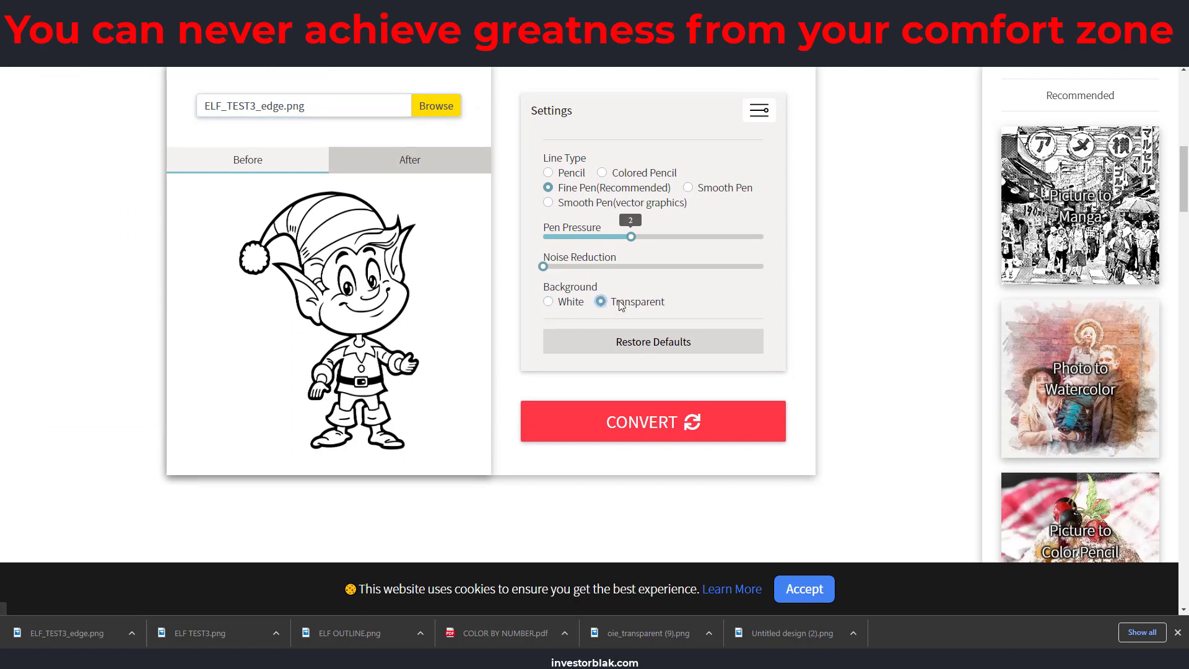
pyautogui.click(688, 189)
pyautogui.moveTo(631, 237); pyautogui.dragTo(735, 251)
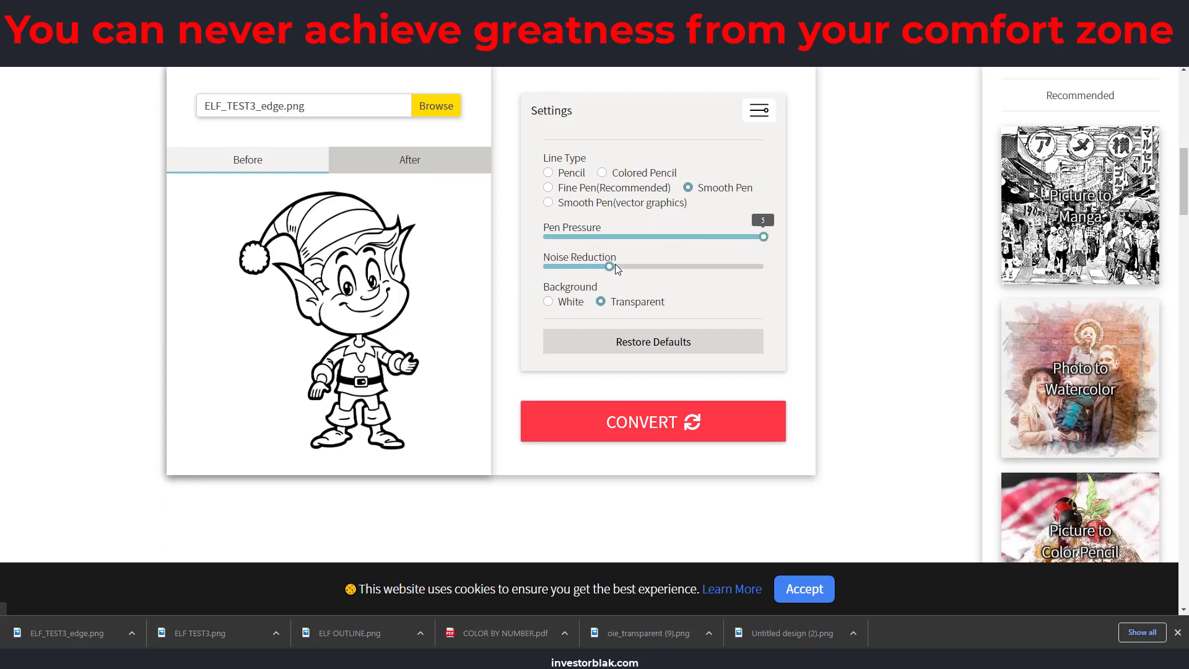
pyautogui.moveTo(615, 266); pyautogui.dragTo(631, 266)
pyautogui.click(639, 441)
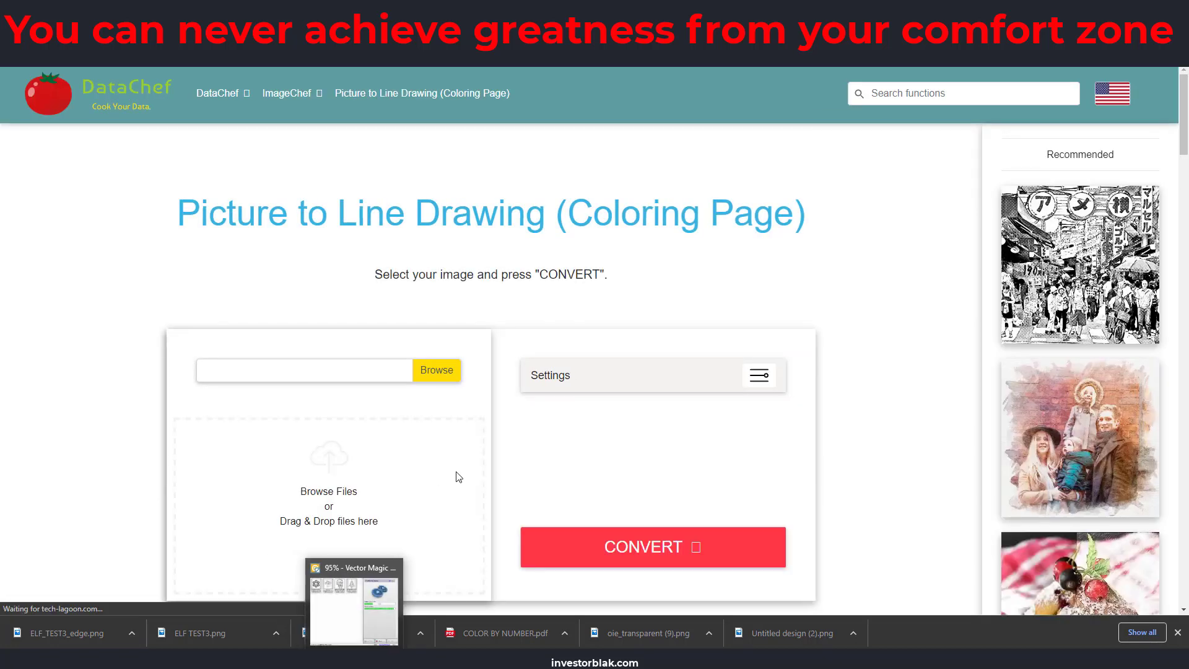
# Load ELF_TEST3_edge.png from Downloads into the reloaded line drawing converter
pyautogui.click(436, 128)
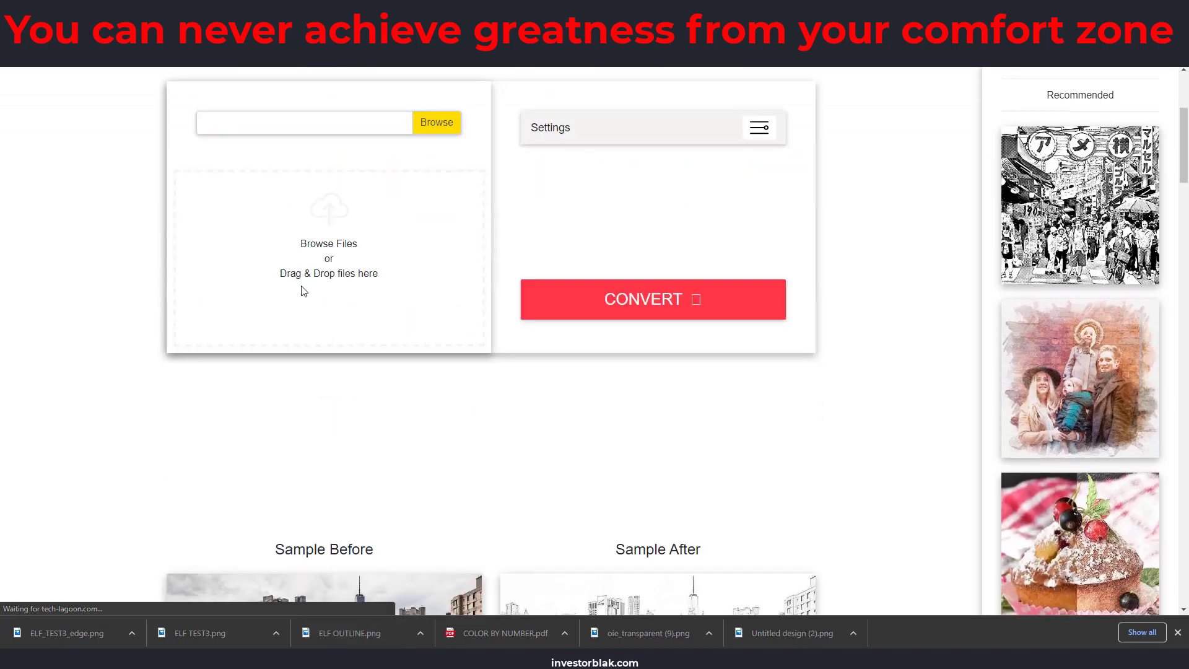
pyautogui.click(186, 107)
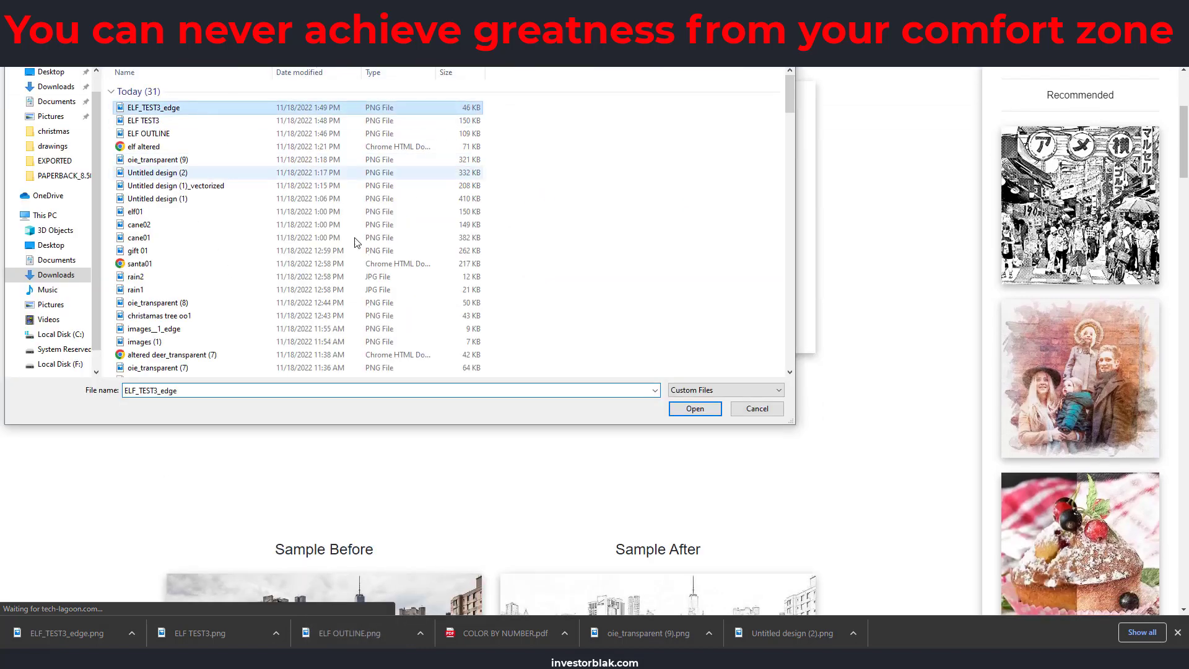
pyautogui.click(705, 411)
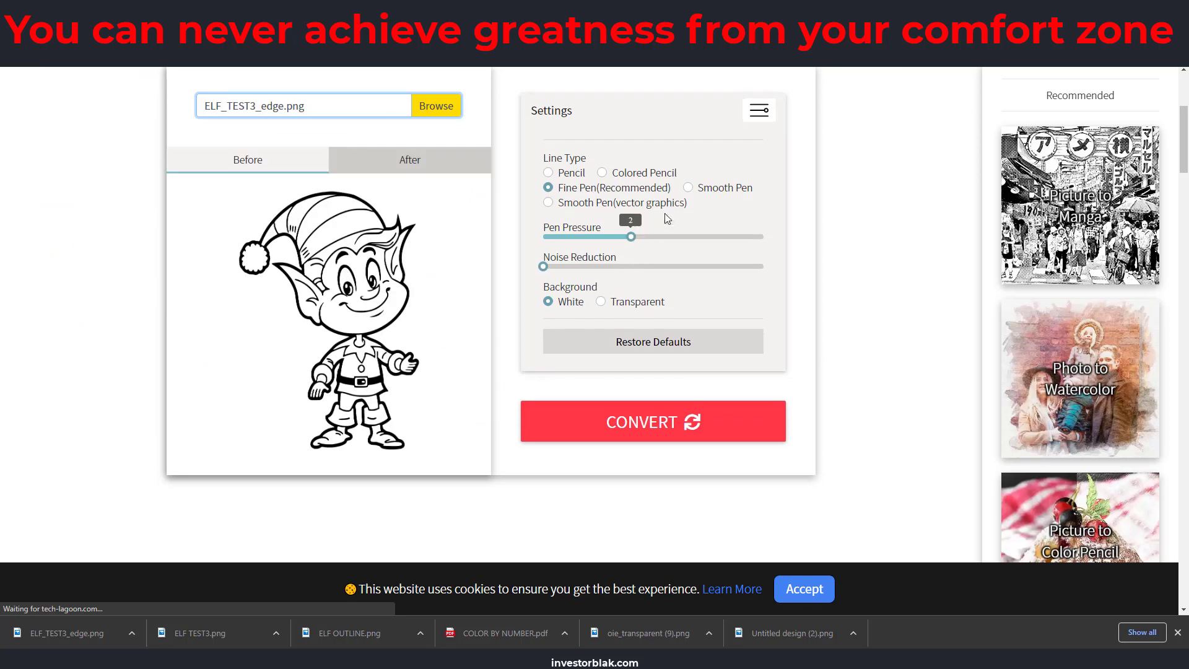
# Convert the elf using Smooth Pen, pen pressure 5, increased noise reduction and a transparent background, and download the result
pyautogui.click(688, 189)
pyautogui.moveTo(632, 235); pyautogui.dragTo(769, 239)
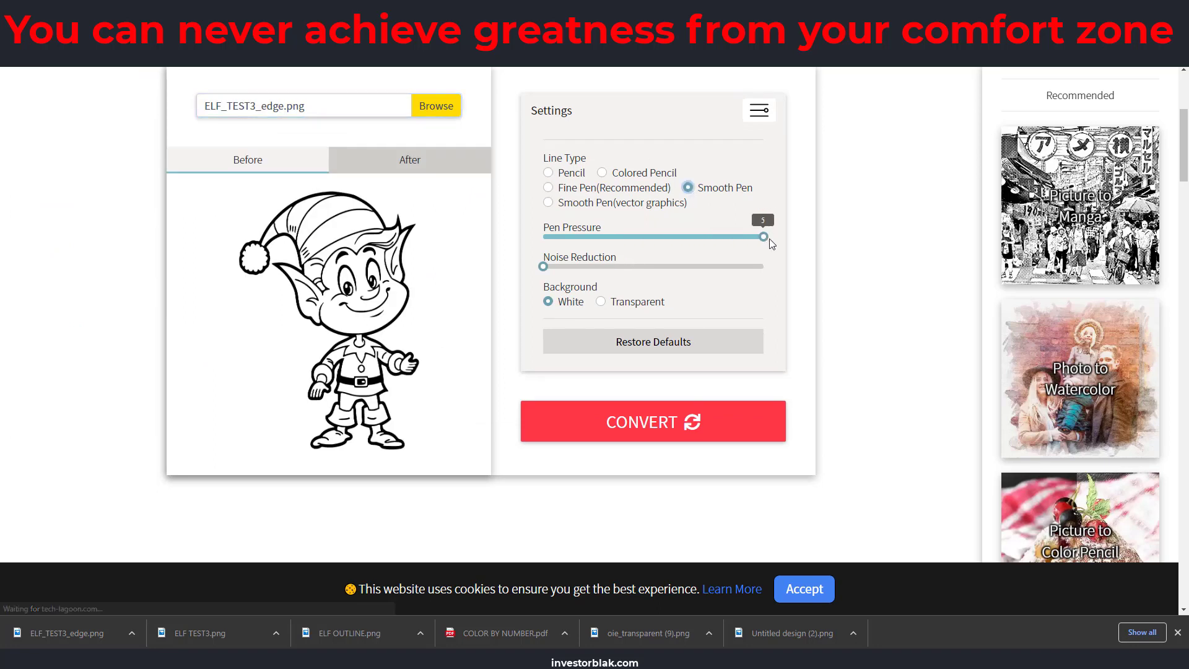
pyautogui.click(631, 266)
pyautogui.click(600, 302)
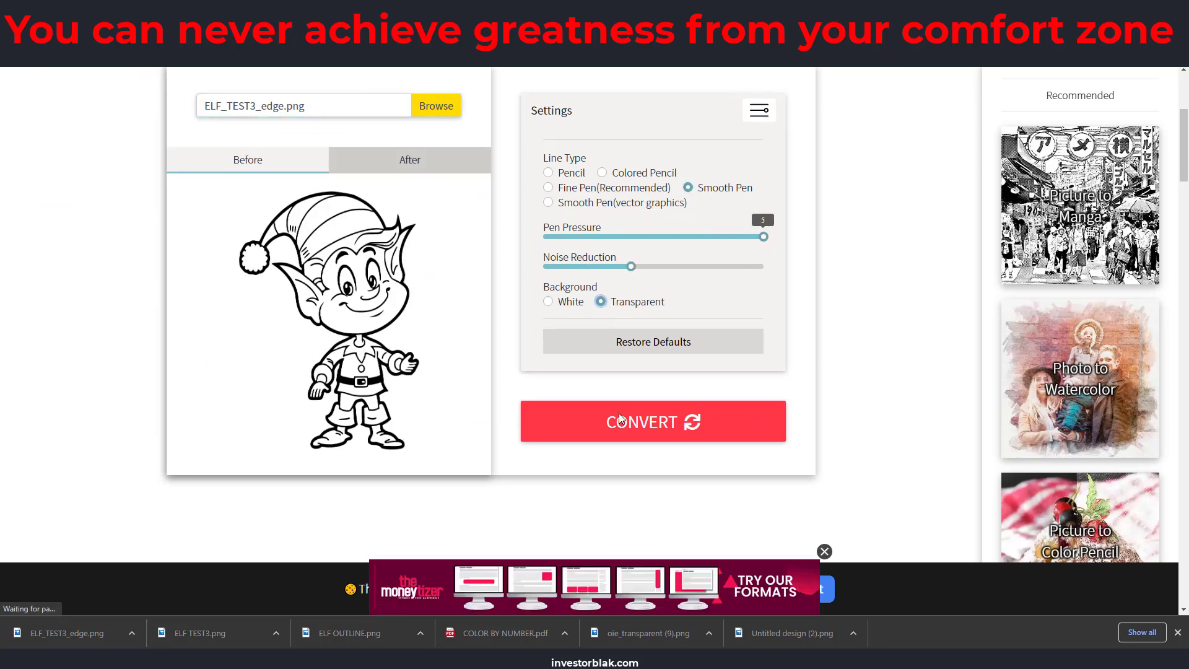
pyautogui.click(624, 434)
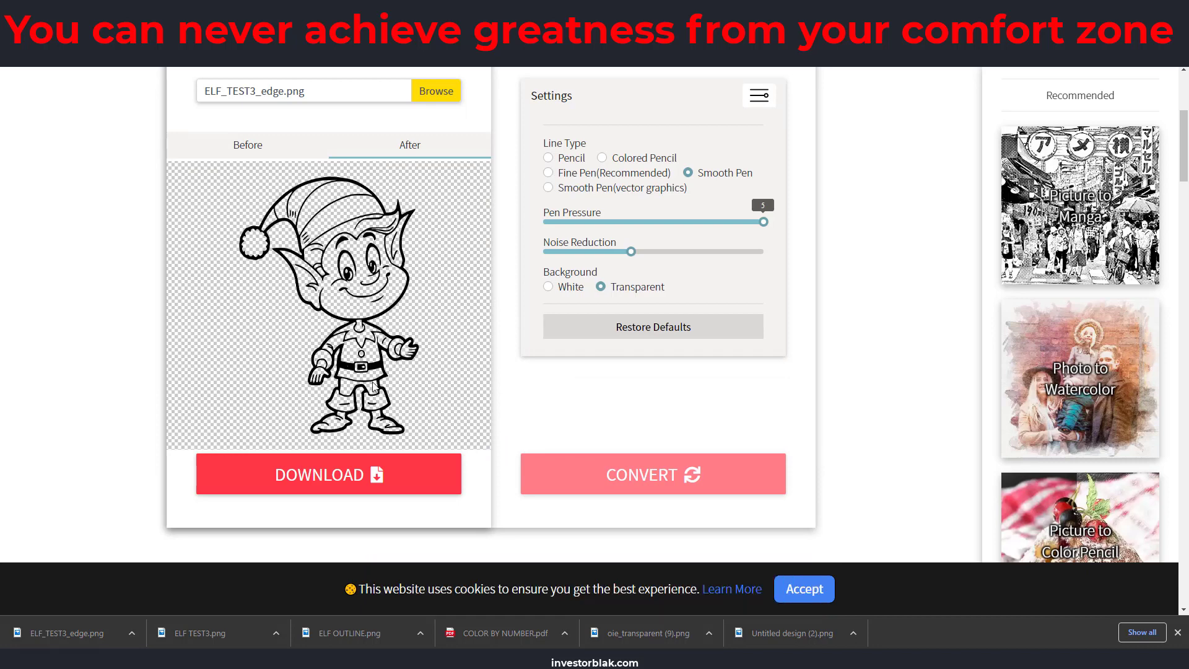
pyautogui.click(328, 483)
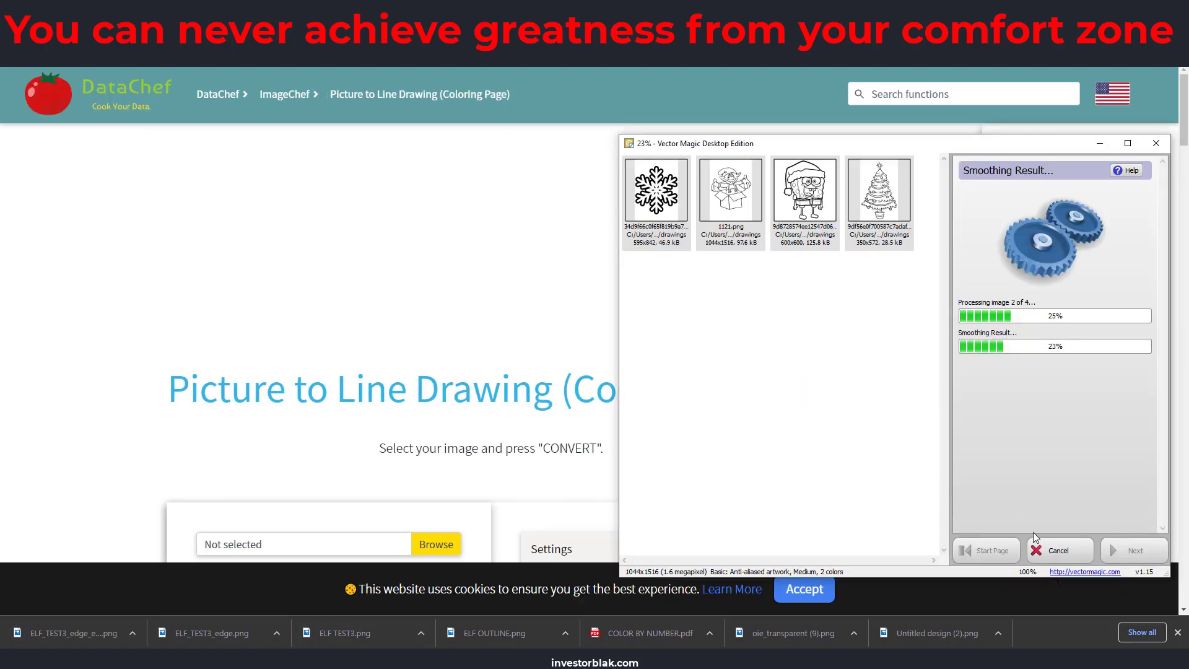
# Cancel the running batch in Vector Magic and remove all four drawings from it
pyautogui.click(1046, 548)
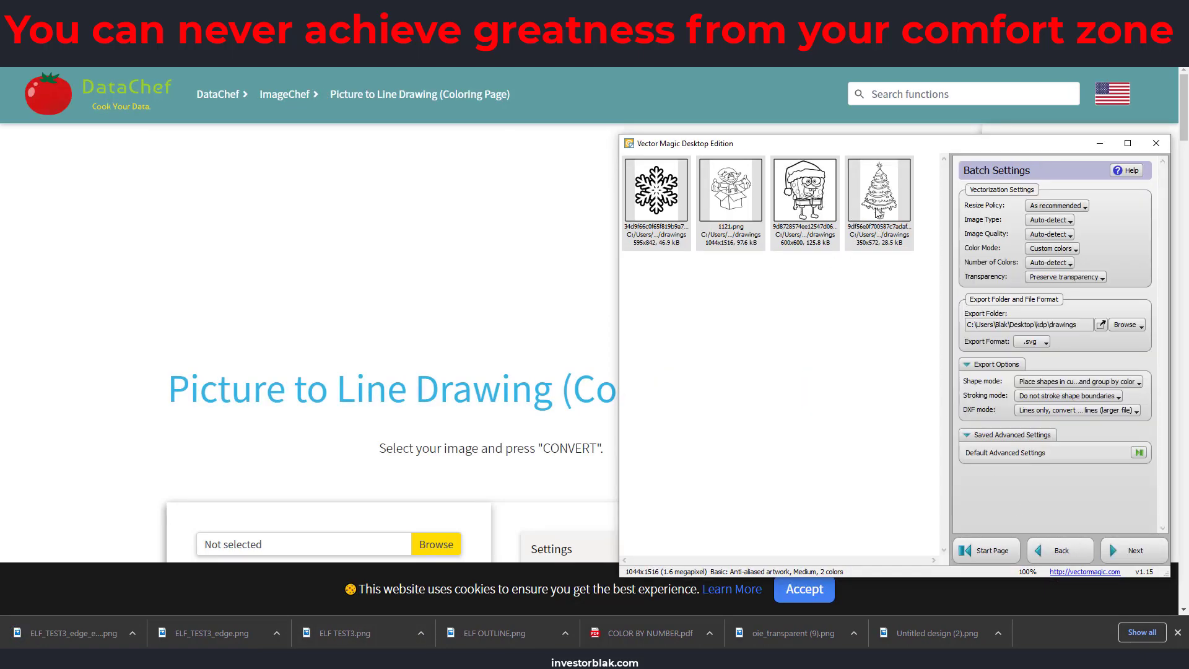
pyautogui.click(985, 550)
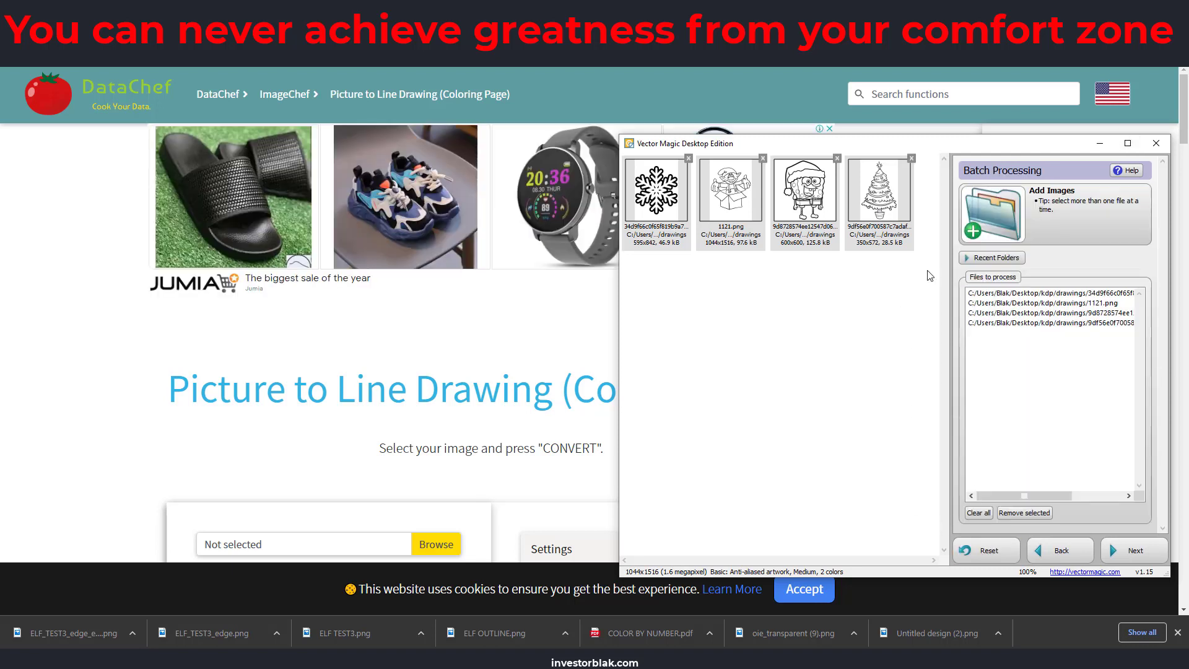
pyautogui.click(912, 159)
pyautogui.click(837, 158)
pyautogui.click(763, 159)
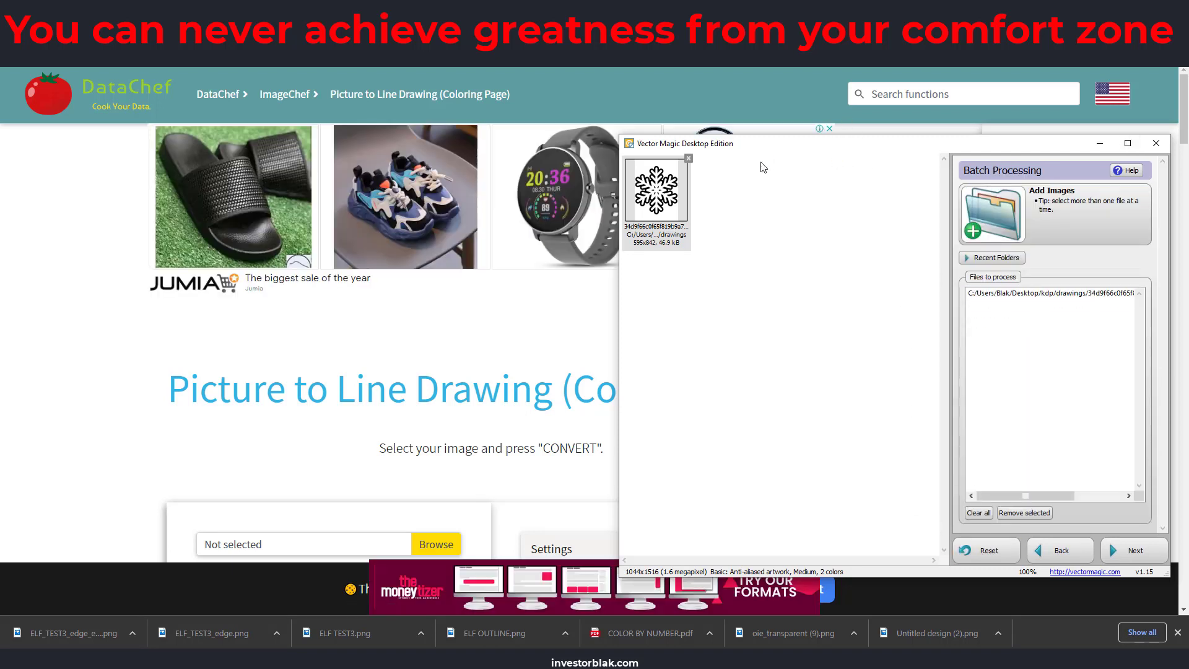
pyautogui.click(689, 159)
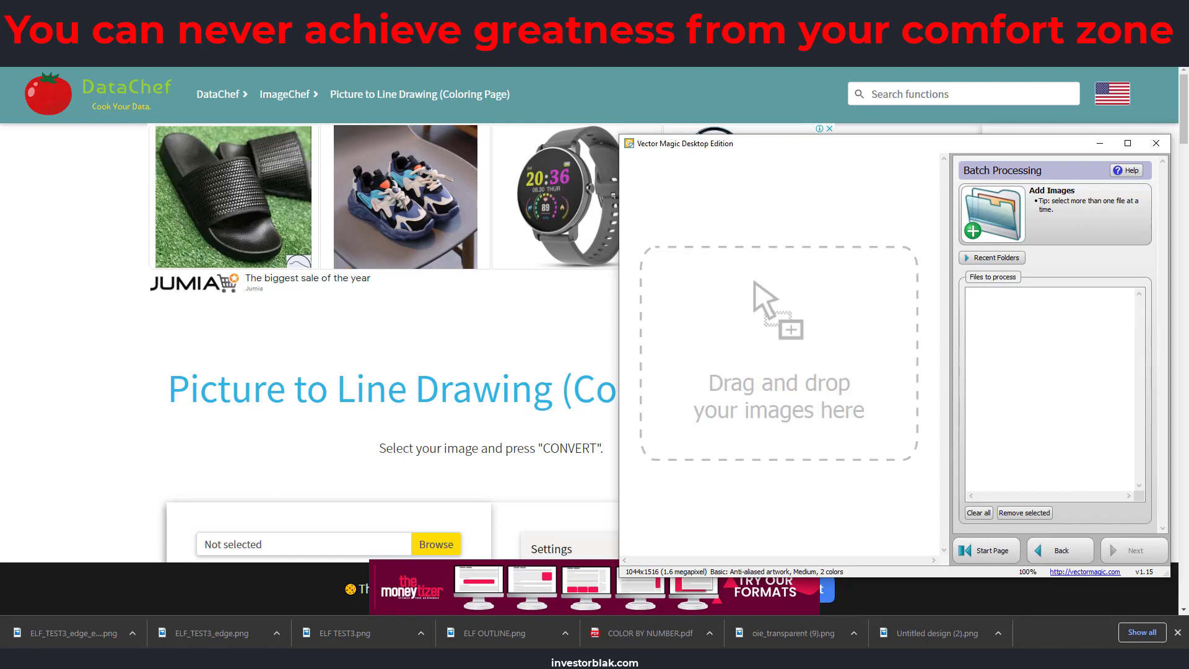
# Show the new elf download in its folder and add ELF_TEST3_edge_edge.png to the empty Vector Magic batch
pyautogui.click(132, 633)
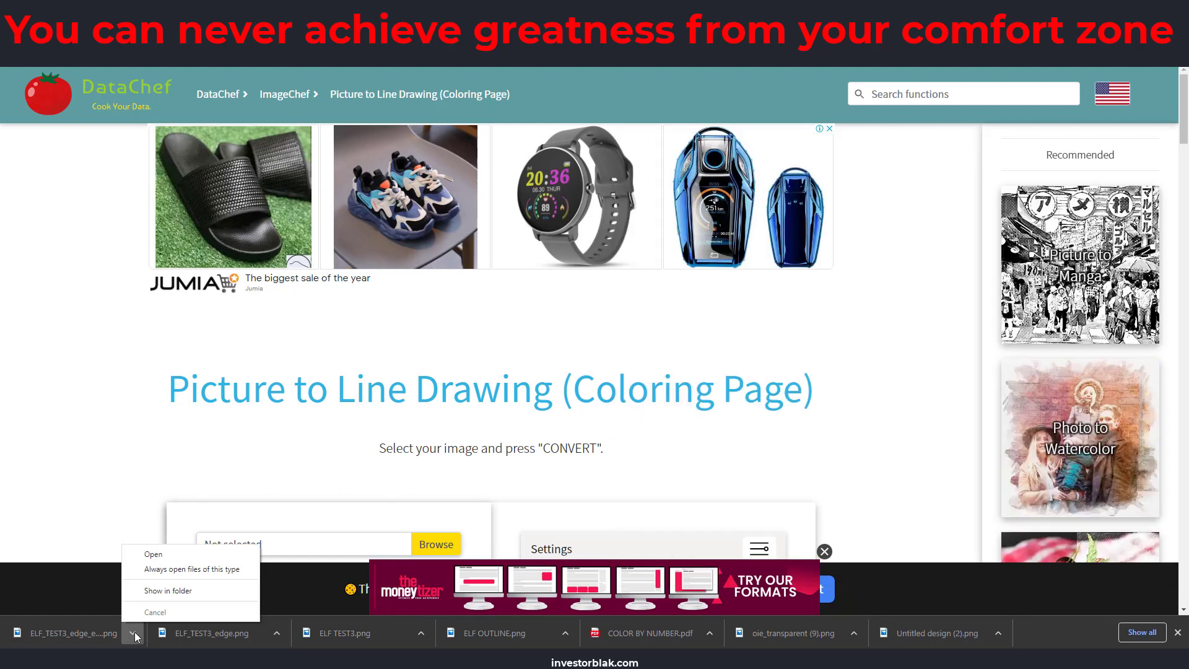
pyautogui.click(148, 591)
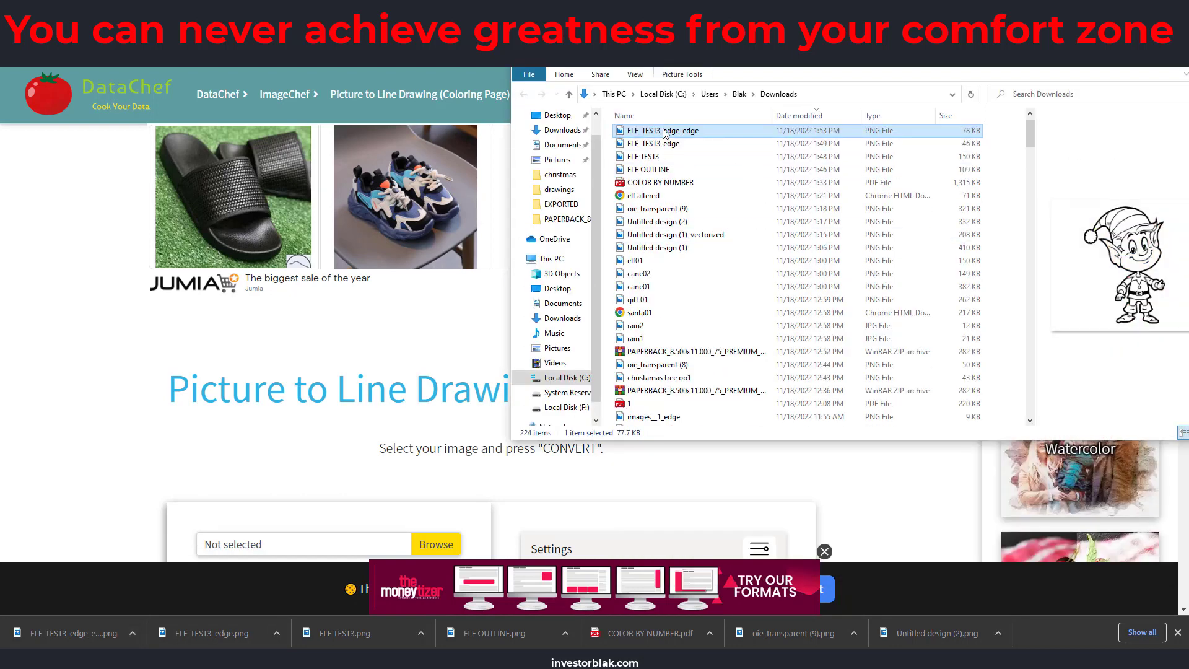
pyautogui.moveTo(663, 131); pyautogui.dragTo(906, 93)
pyautogui.moveTo(757, 75); pyautogui.dragTo(343, 81)
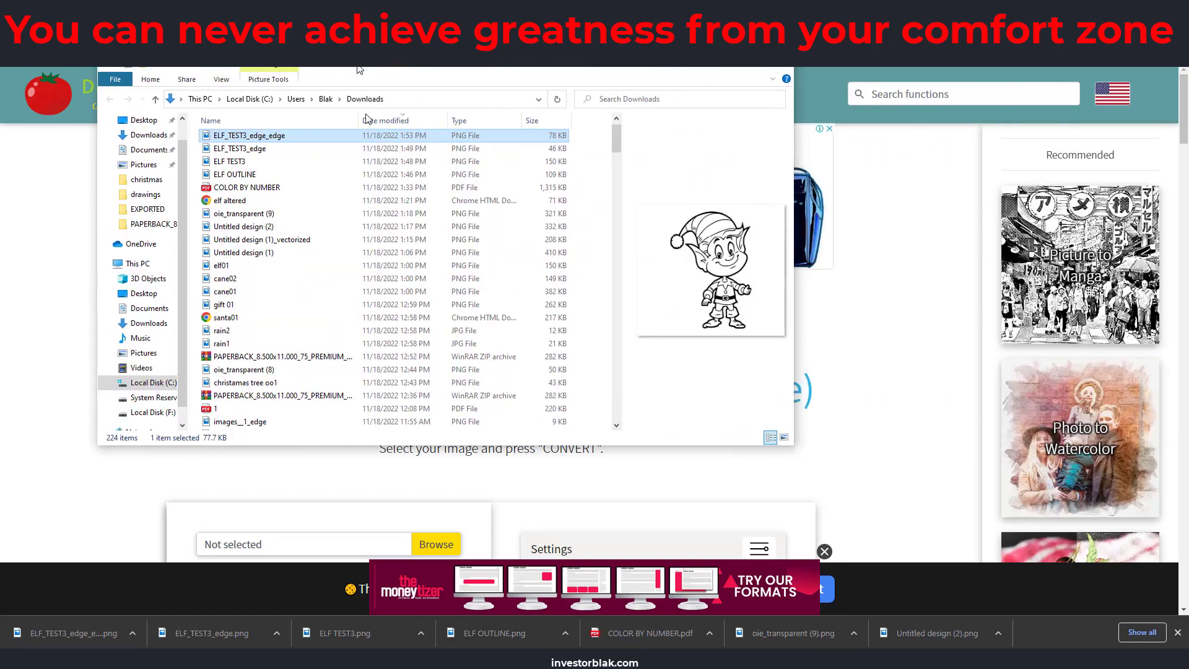
pyautogui.click(434, 658)
pyautogui.moveTo(477, 138); pyautogui.dragTo(824, 385)
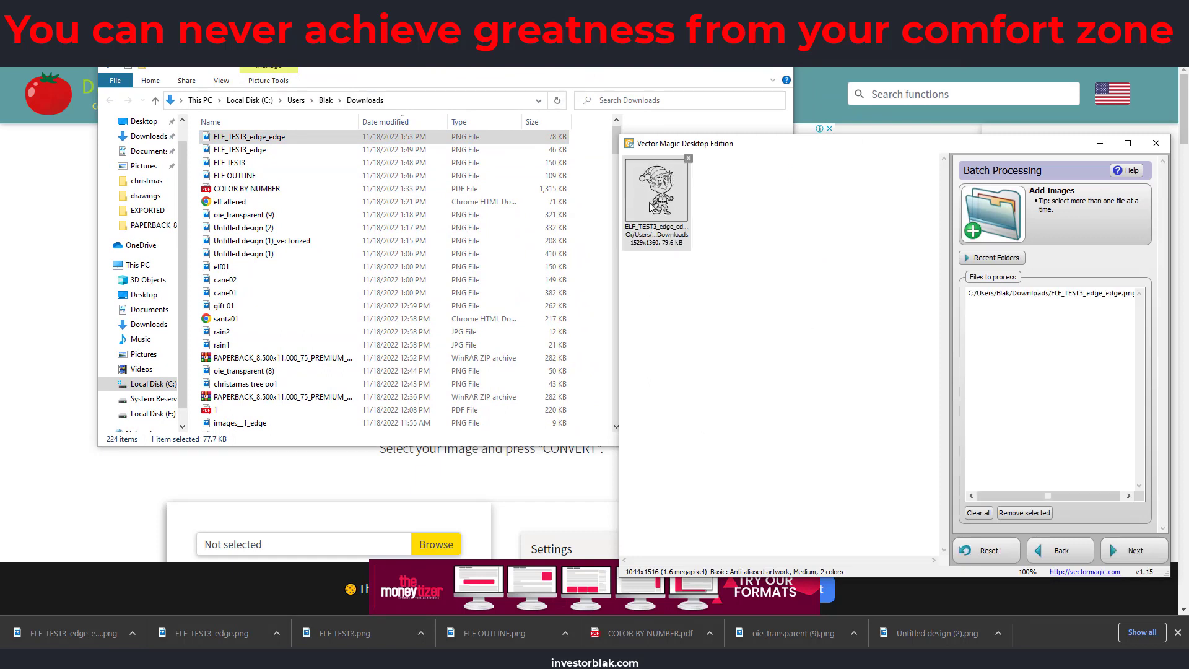
# Check the batch's transparency option and vectorize the elf drawing as SVG into the Downloads folder
pyautogui.click(1121, 548)
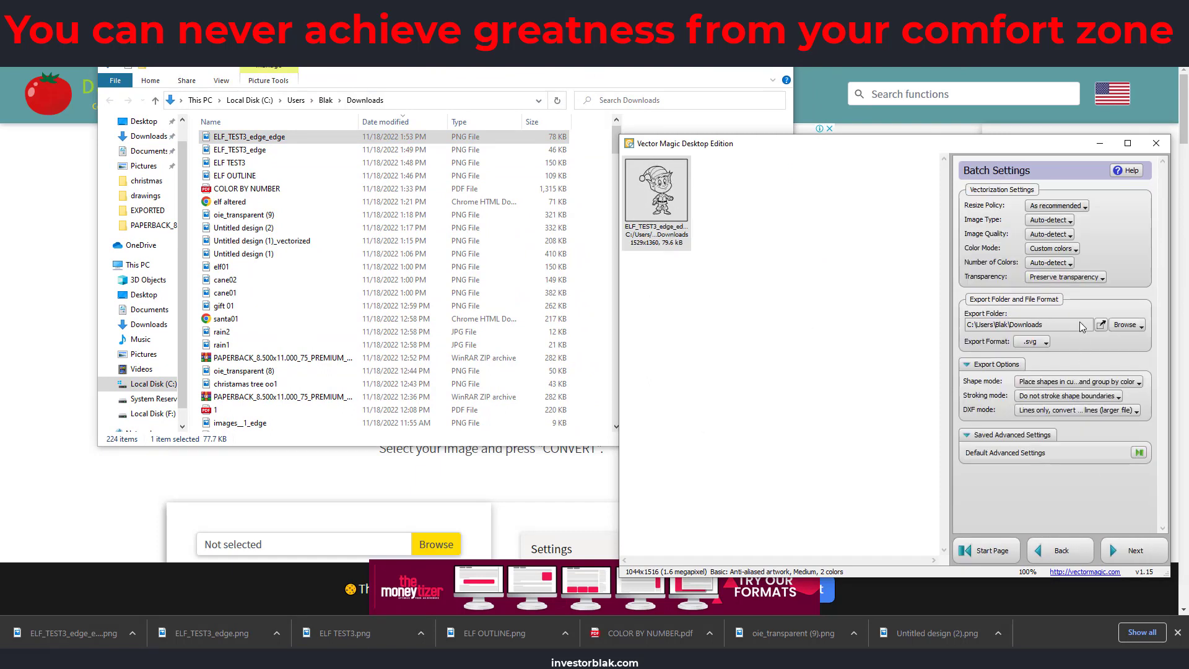
pyautogui.click(1064, 280)
pyautogui.click(1118, 254)
pyautogui.click(1124, 547)
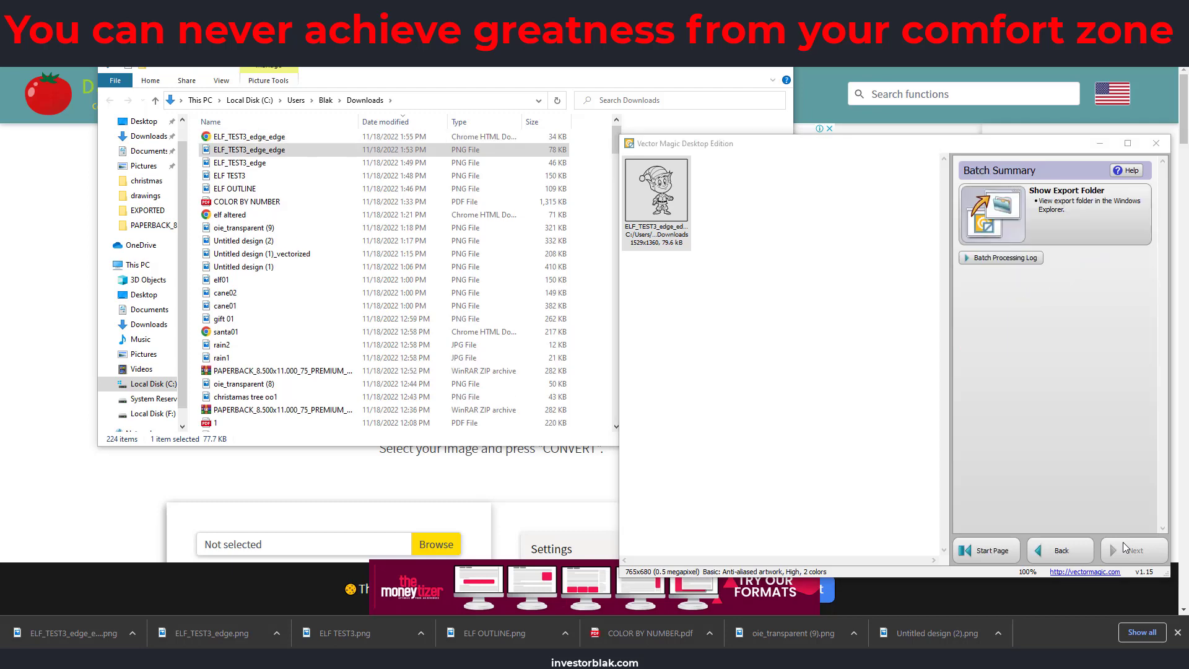
# Locate the vectorized elf in the export folder, and close Vector Magic and the folder windows
pyautogui.click(1074, 228)
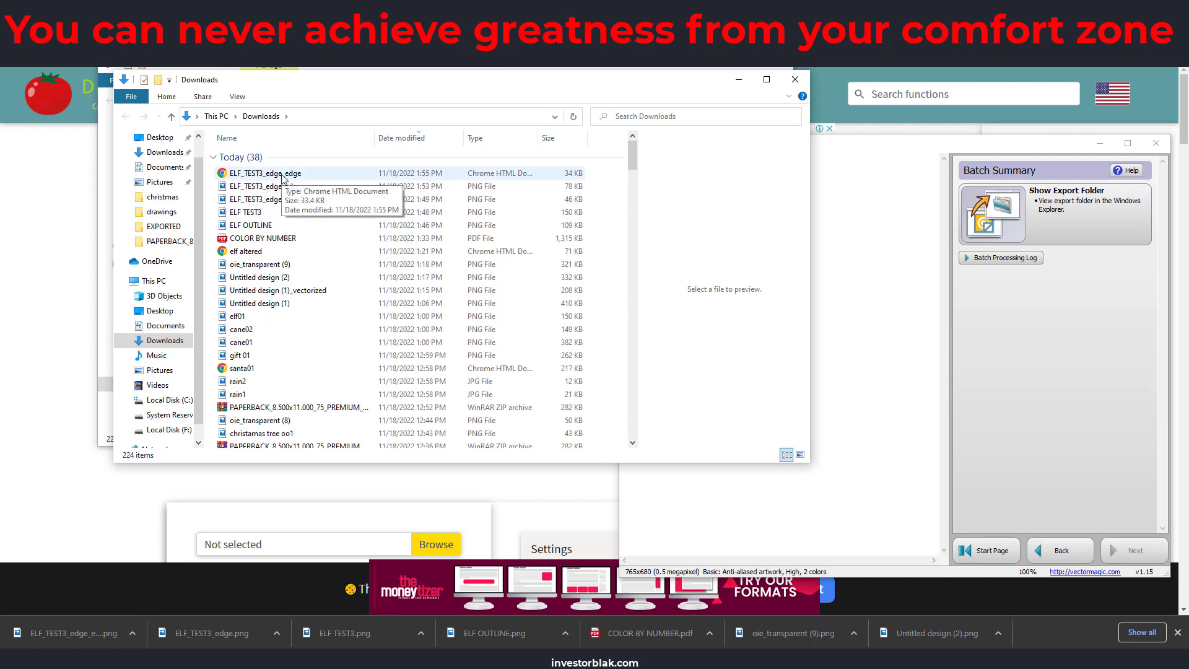
pyautogui.click(748, 86)
pyautogui.click(1156, 143)
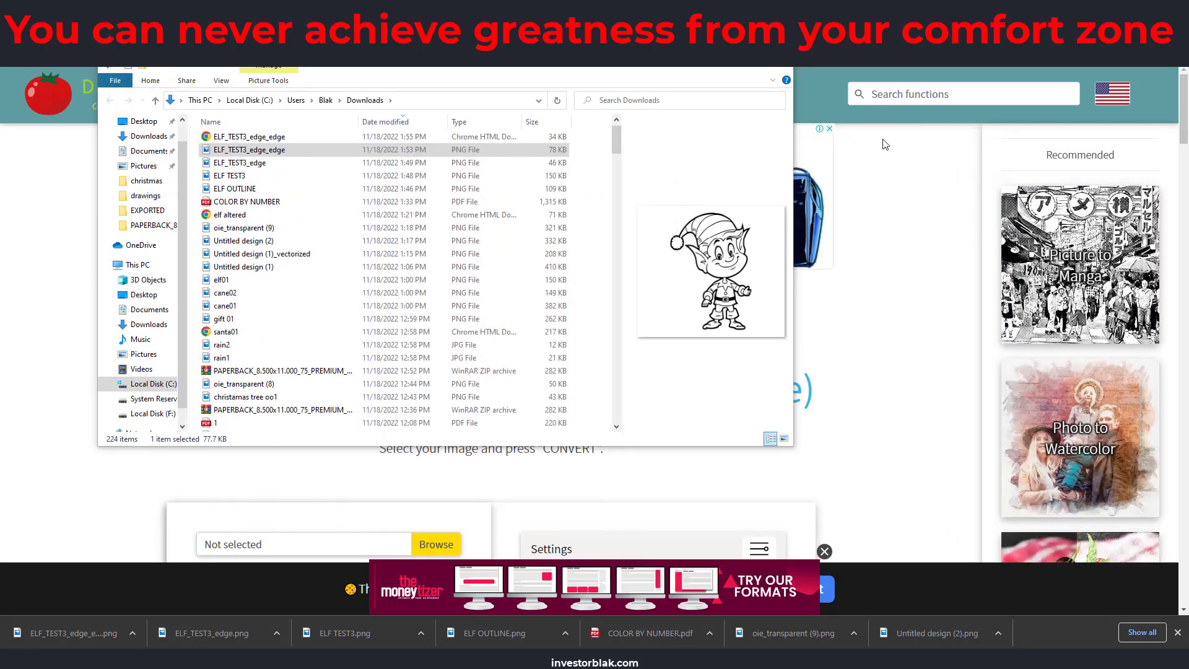
pyautogui.click(775, 69)
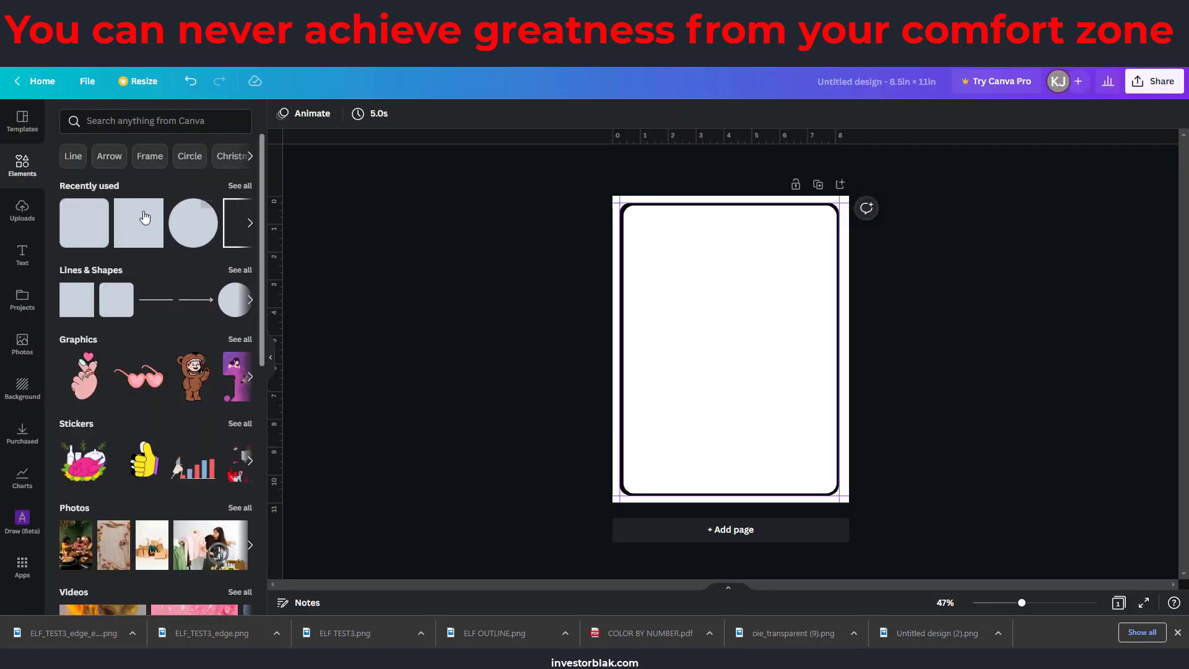
# In the 8.5 × 11 in Canva design, upload the vectorized ELF_TEST3_edge_edge file from Downloads
pyautogui.click(24, 214)
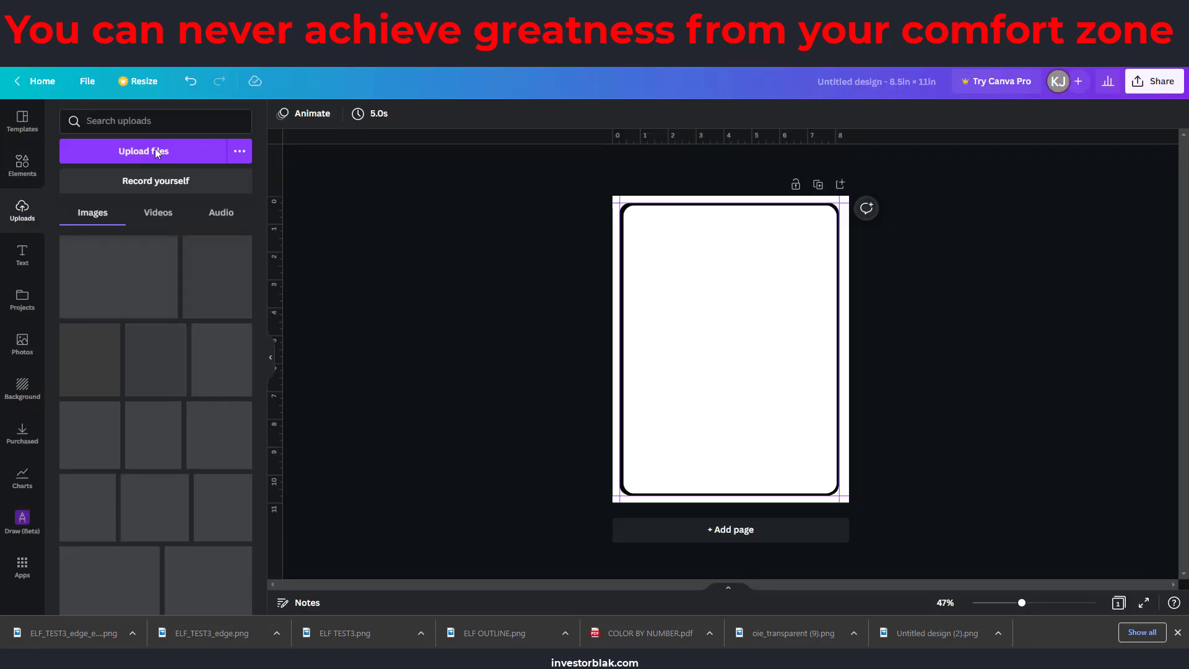
pyautogui.click(155, 148)
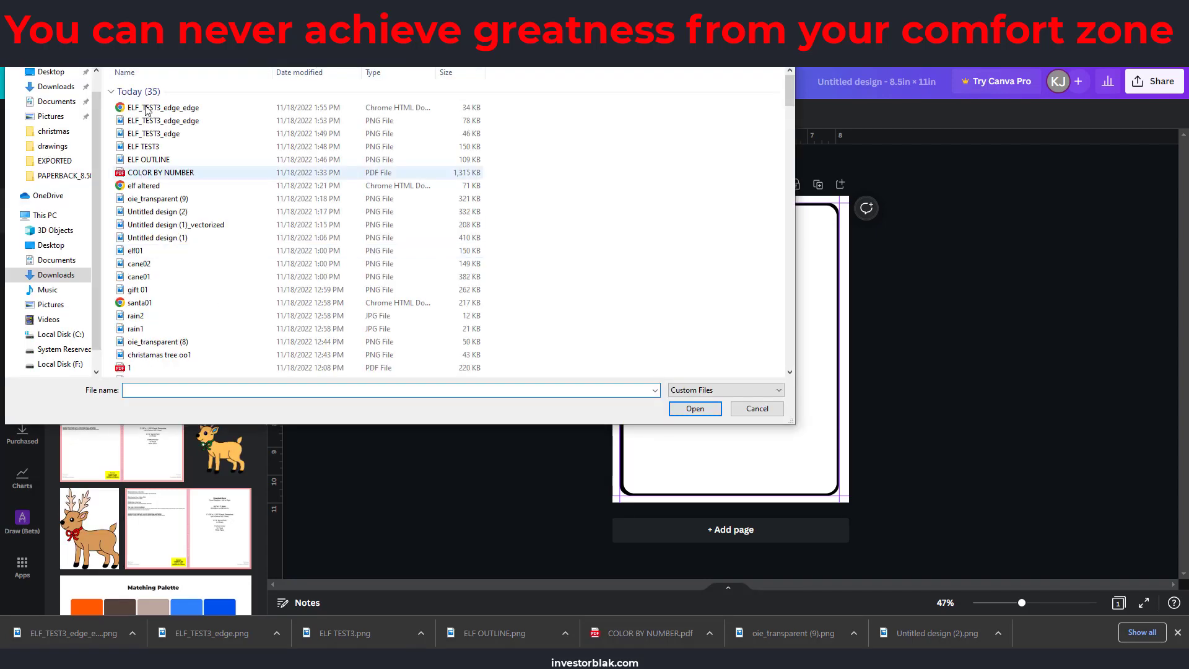
pyautogui.click(163, 107)
pyautogui.click(677, 408)
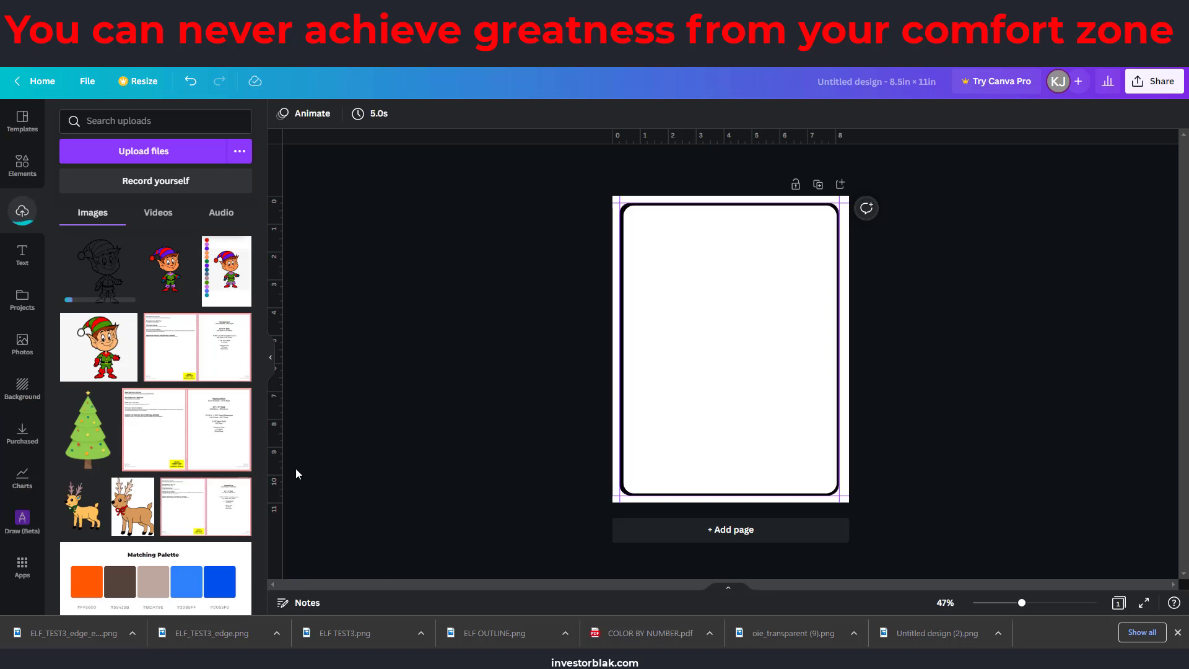
# Place the vectorized elf line drawing on the page, enlarge it to nearly the frame's width and position it below the open top area
pyautogui.click(118, 288)
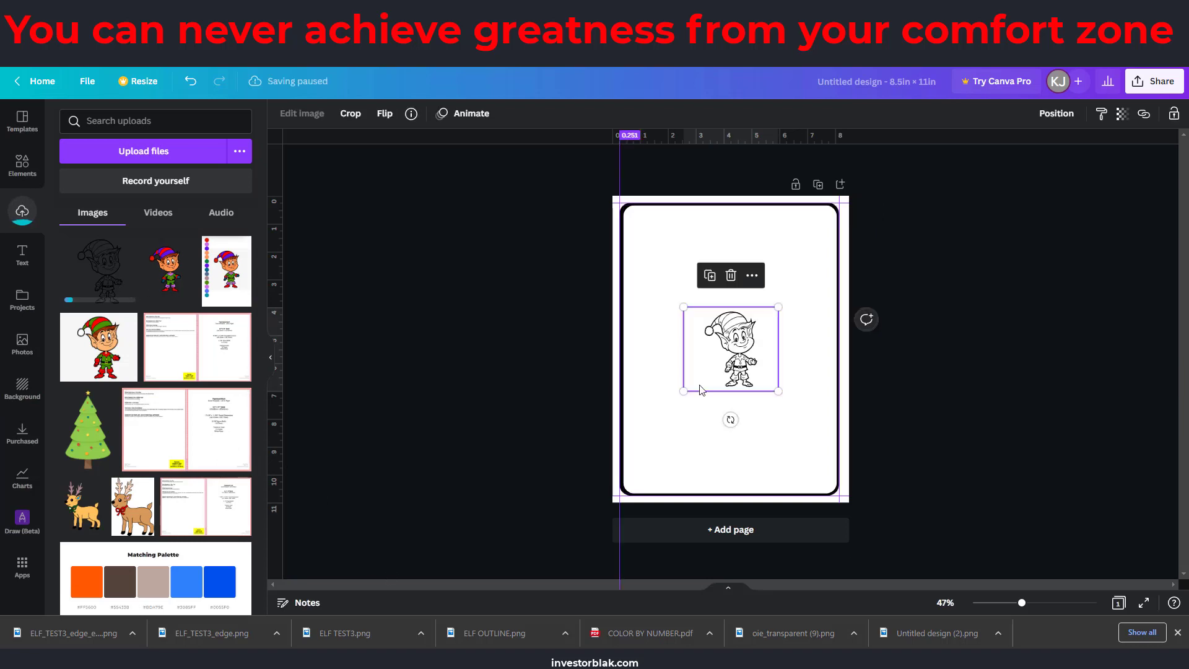
pyautogui.moveTo(684, 308); pyautogui.dragTo(642, 259)
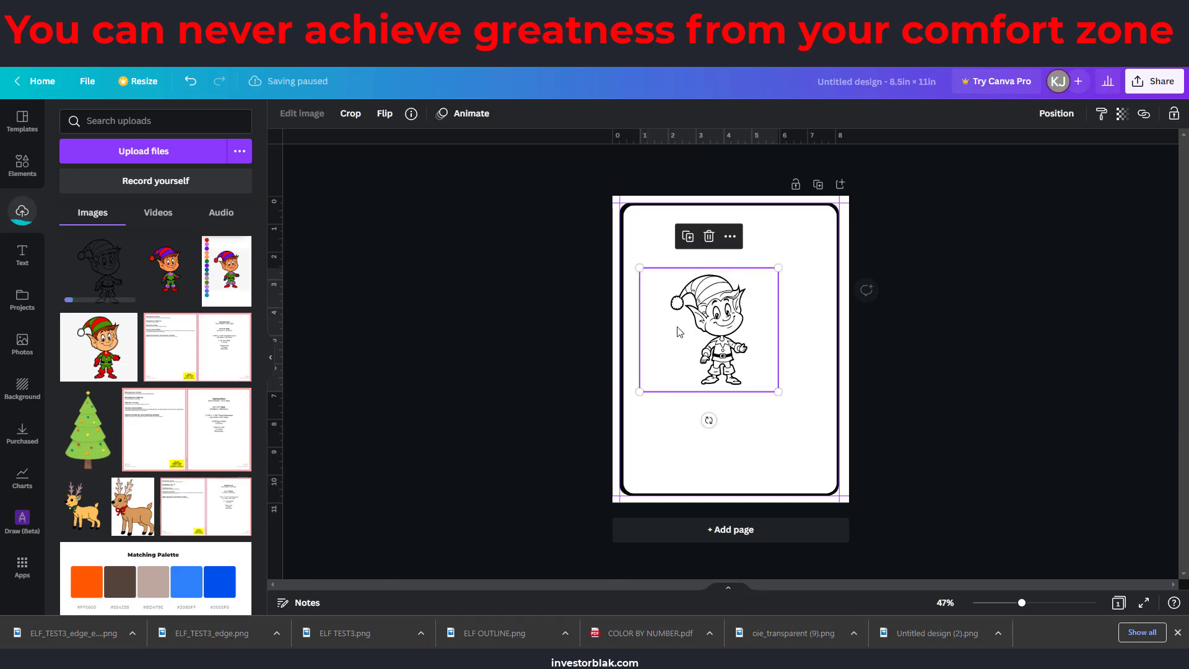
pyautogui.moveTo(680, 330); pyautogui.dragTo(681, 293)
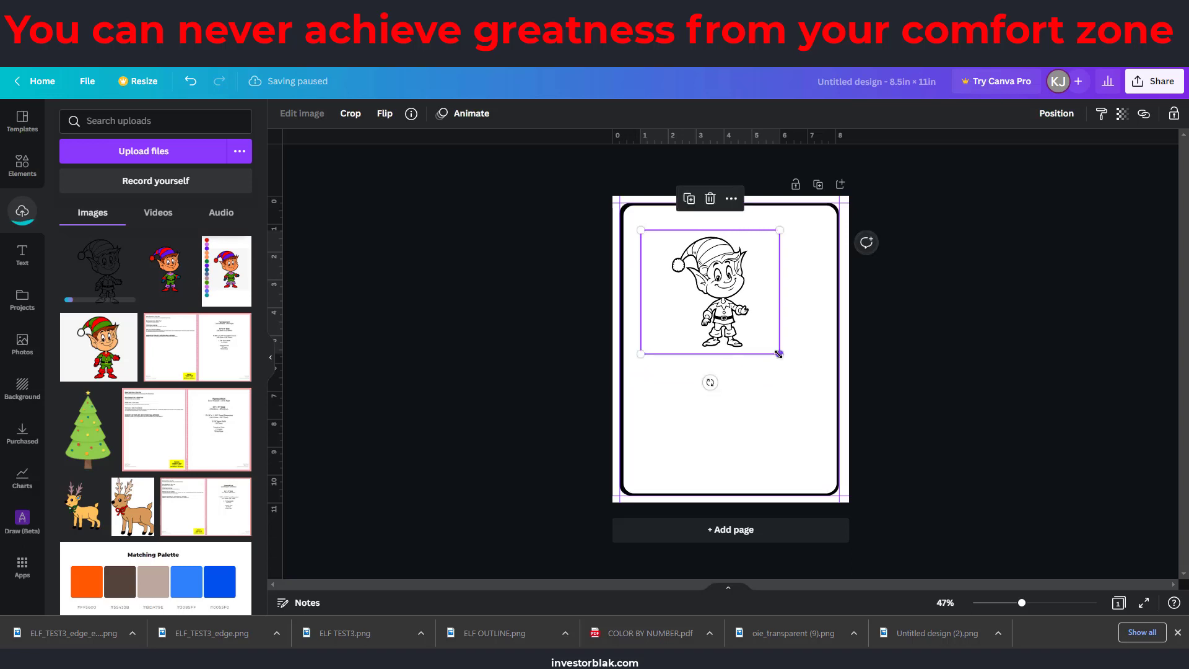
pyautogui.moveTo(780, 354); pyautogui.dragTo(857, 423)
pyautogui.moveTo(758, 375); pyautogui.dragTo(747, 407)
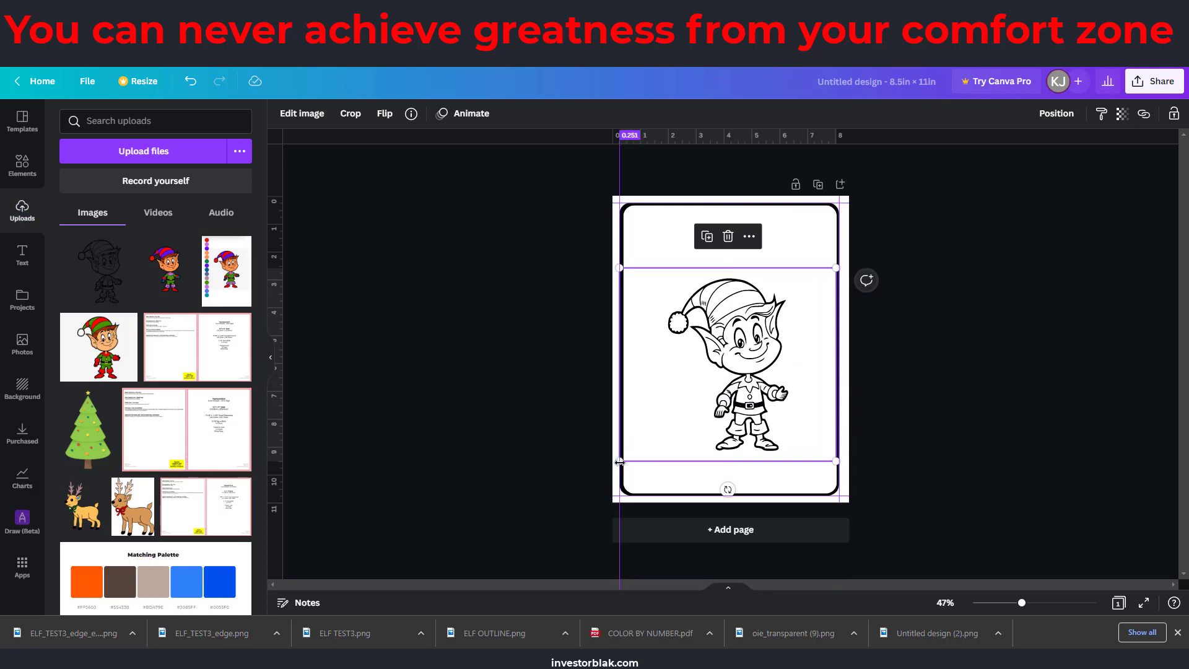
pyautogui.moveTo(728, 377); pyautogui.dragTo(713, 380)
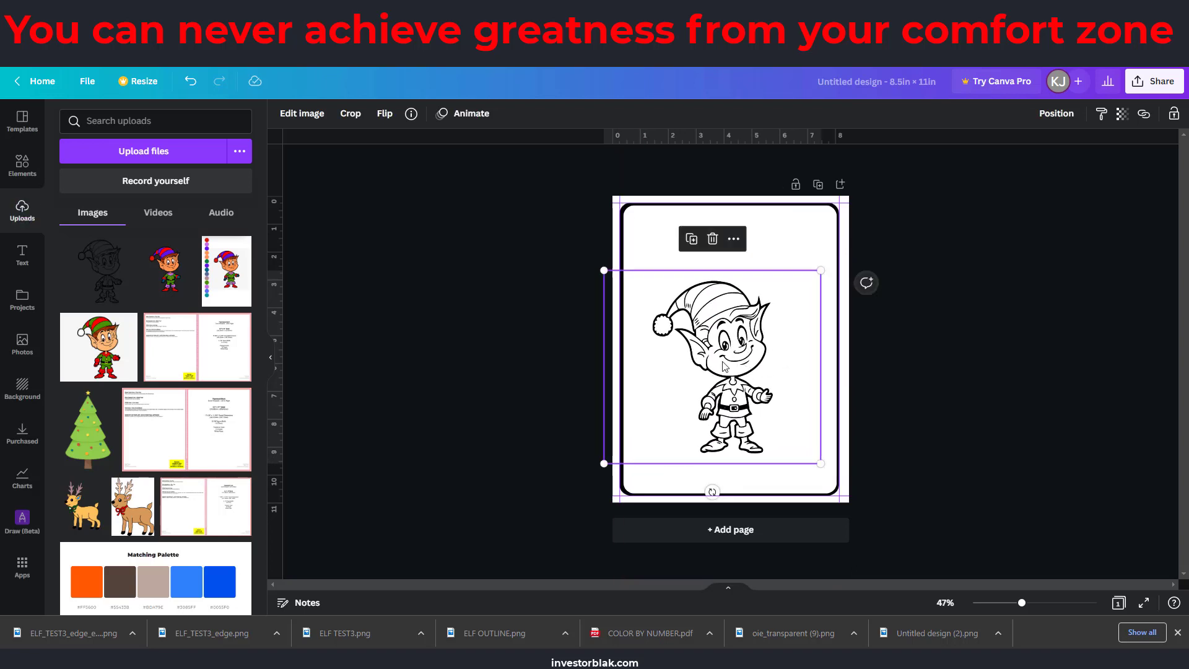
# Add the purple-and-red-hatted coloured elf, enlarge it and place it at the page's lower right beside the line drawing
pyautogui.click(167, 270)
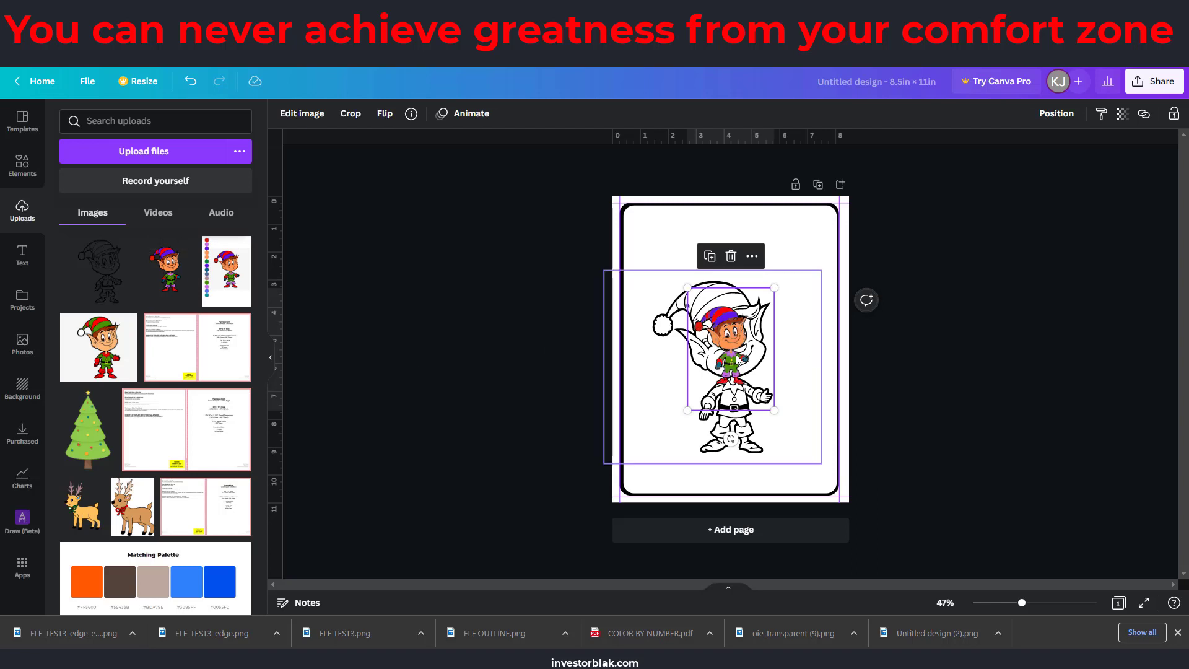
pyautogui.moveTo(731, 360); pyautogui.dragTo(814, 316)
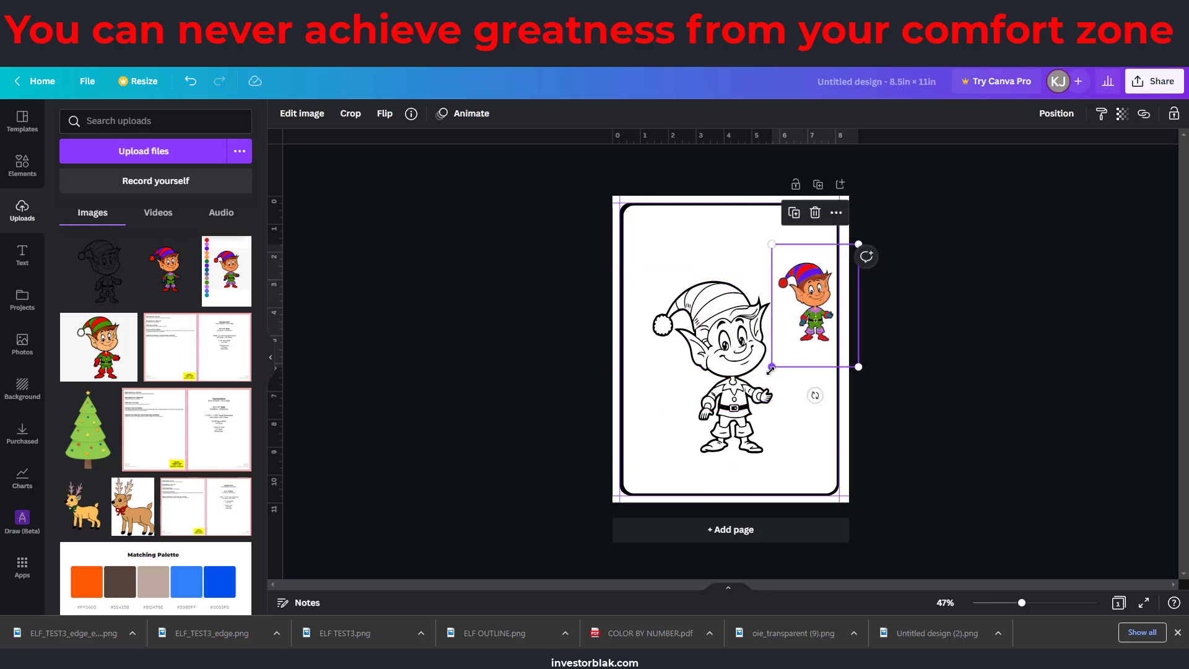
pyautogui.moveTo(754, 373); pyautogui.dragTo(732, 426)
pyautogui.moveTo(792, 364); pyautogui.dragTo(799, 331)
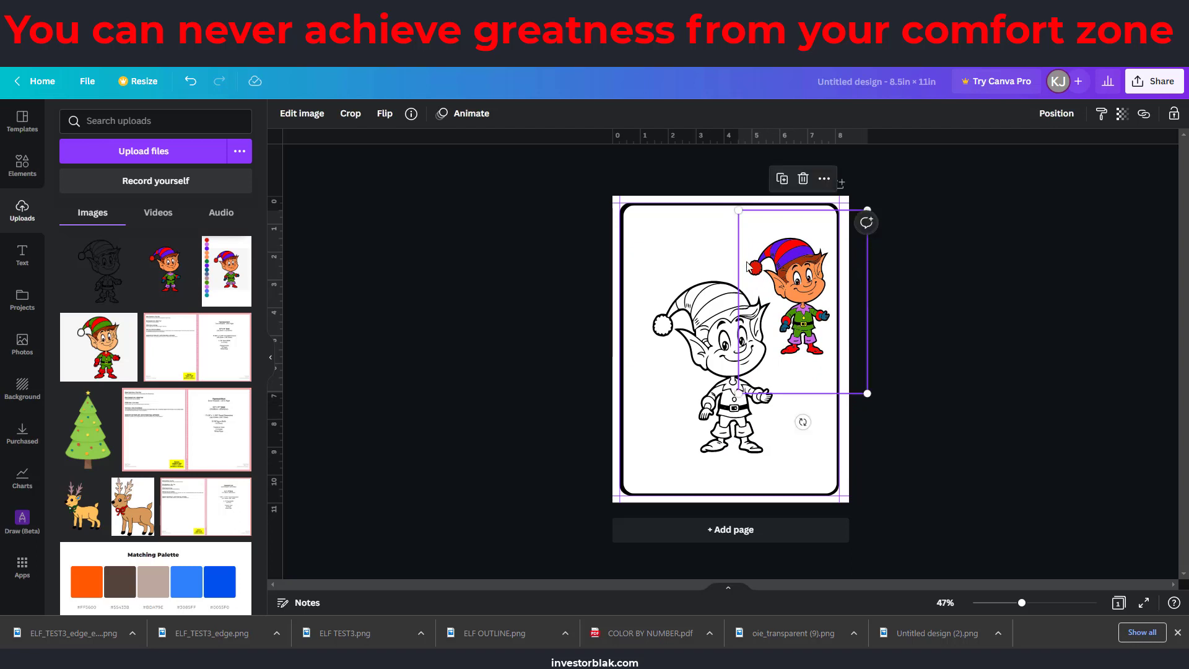
pyautogui.moveTo(778, 250); pyautogui.dragTo(796, 378)
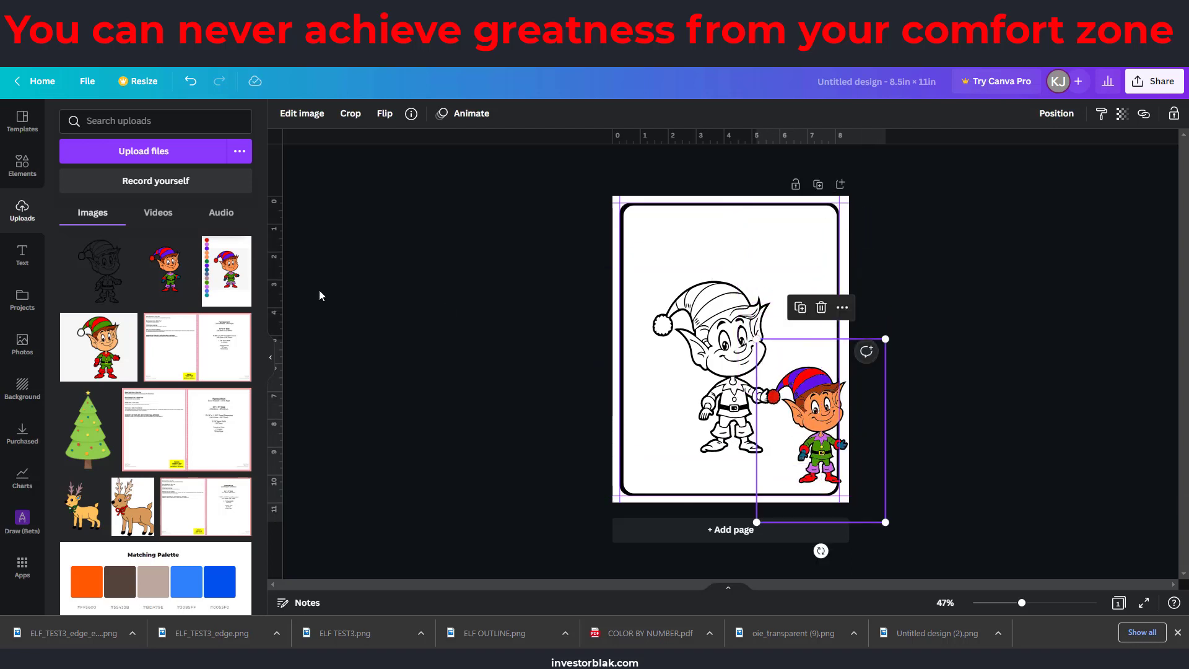
# Add a small dark circle inside the frame's upper-left corner and copy it level to the upper-right corner
pyautogui.click(23, 167)
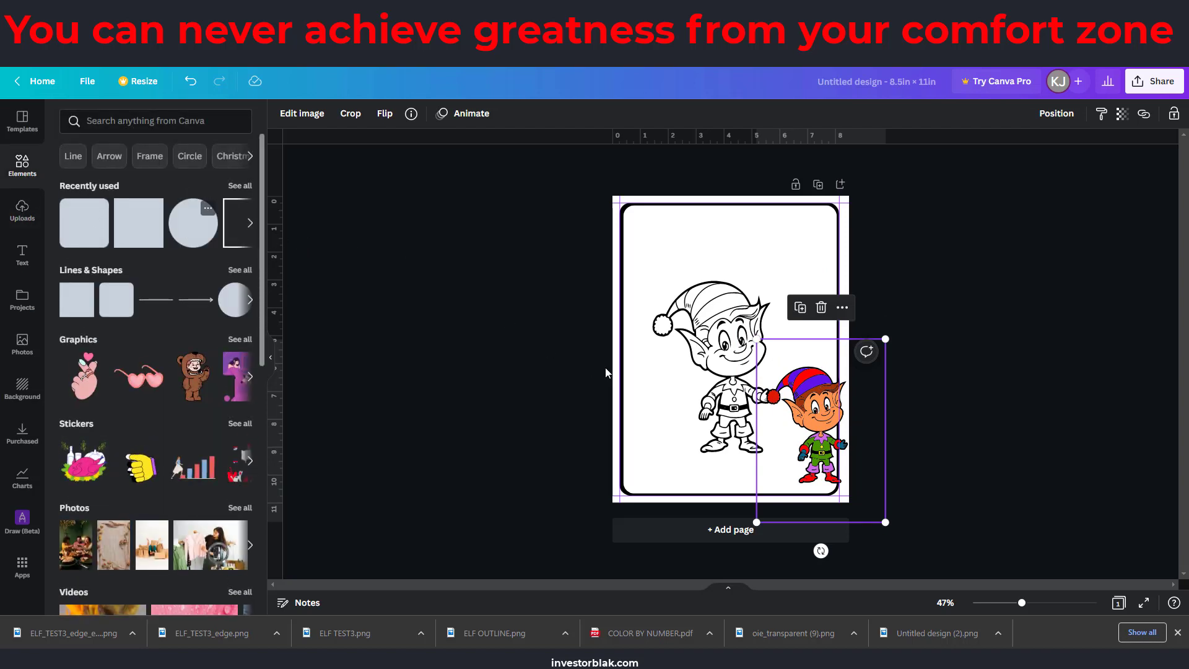
pyautogui.click(93, 217)
pyautogui.moveTo(743, 358); pyautogui.dragTo(652, 270)
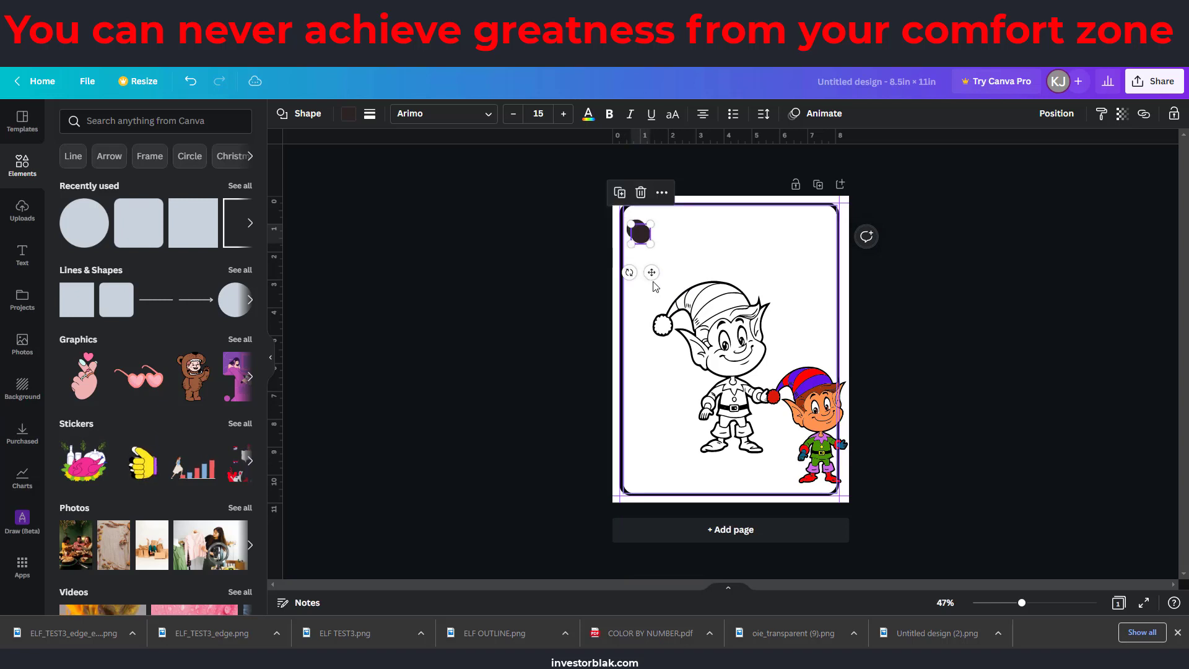
pyautogui.keyDown('alt'); pyautogui.moveTo(648, 268); pyautogui.dragTo(828, 265); pyautogui.keyUp('alt')
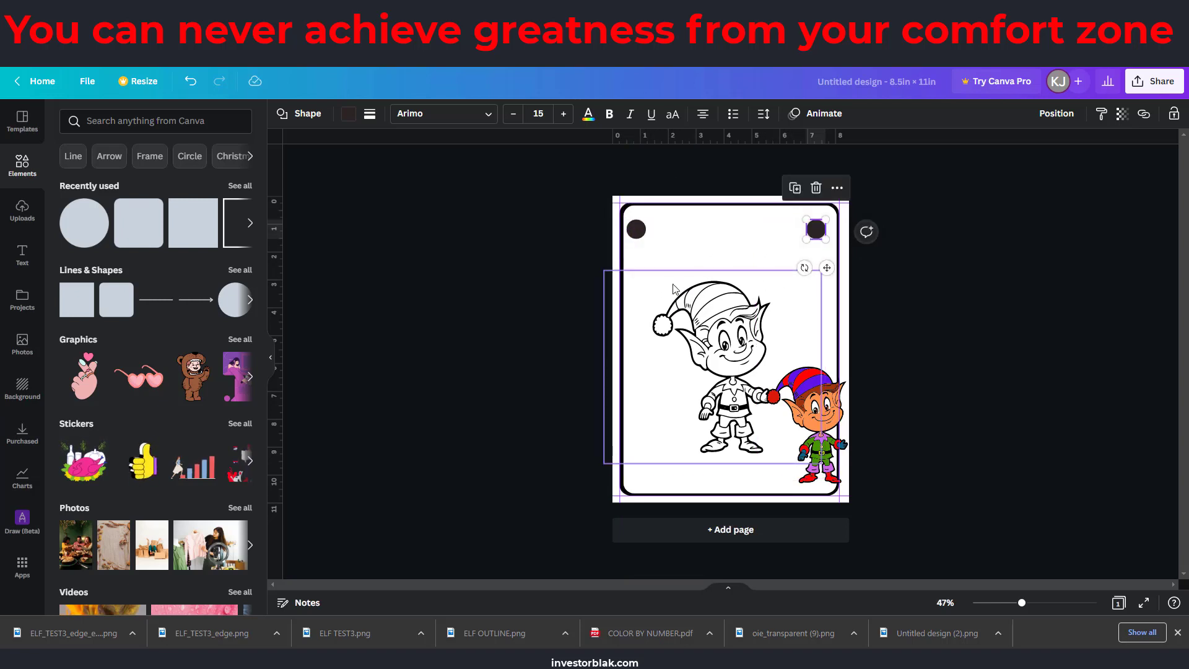
# Duplicate the upper-left circle six times
pyautogui.click(636, 231)
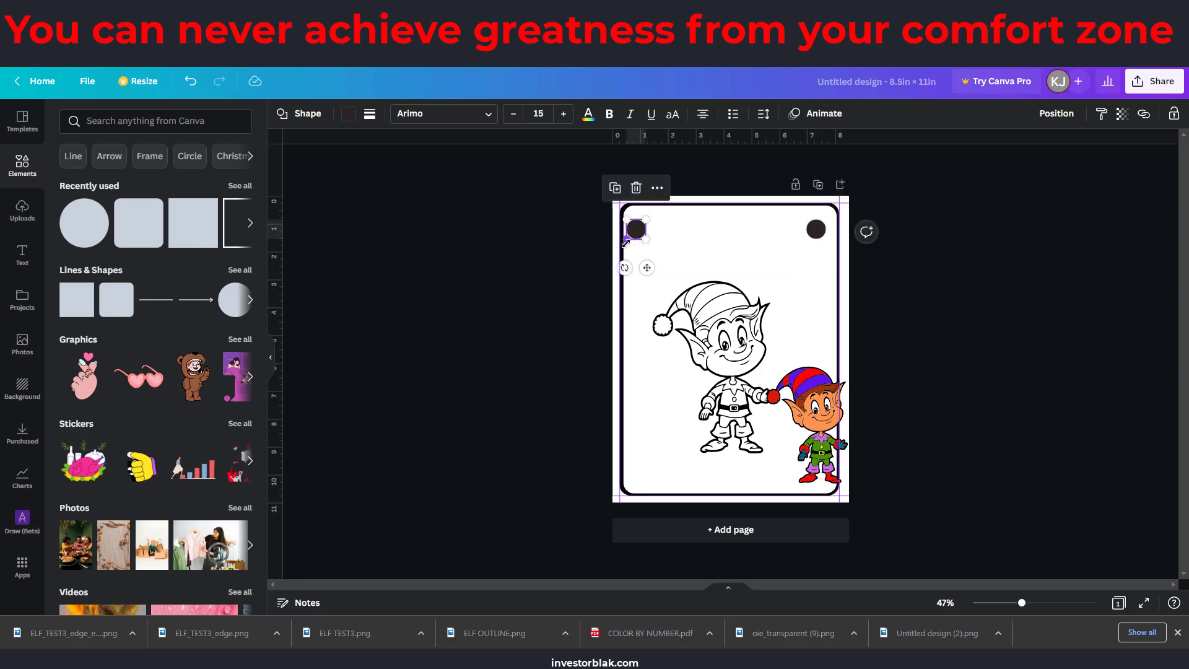
pyautogui.hotkey('ctrl', 'd')
pyautogui.hotkey('ctrl', 'd')
pyautogui.hotkey('ctrl', 'd')
pyautogui.hotkey('ctrl', 'd')
pyautogui.hotkey('ctrl', 'd')
pyautogui.hotkey('ctrl', 'd')
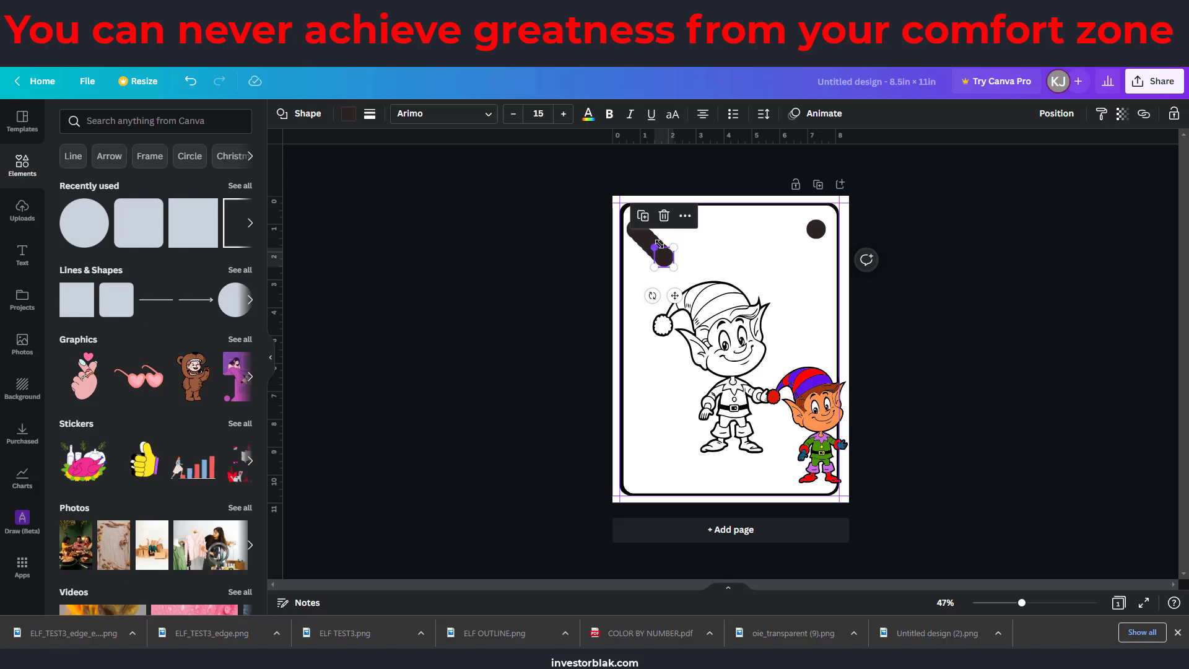
pyautogui.click(691, 244)
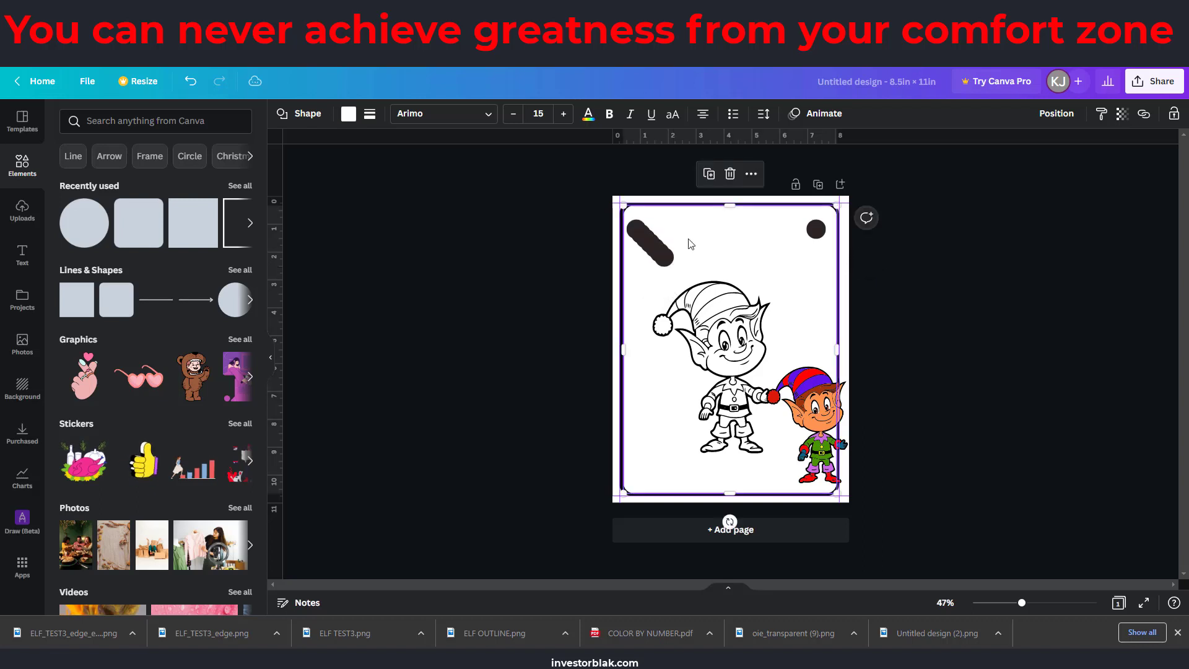
pyautogui.keyDown('shift'); pyautogui.click(639, 232); pyautogui.keyUp('shift')
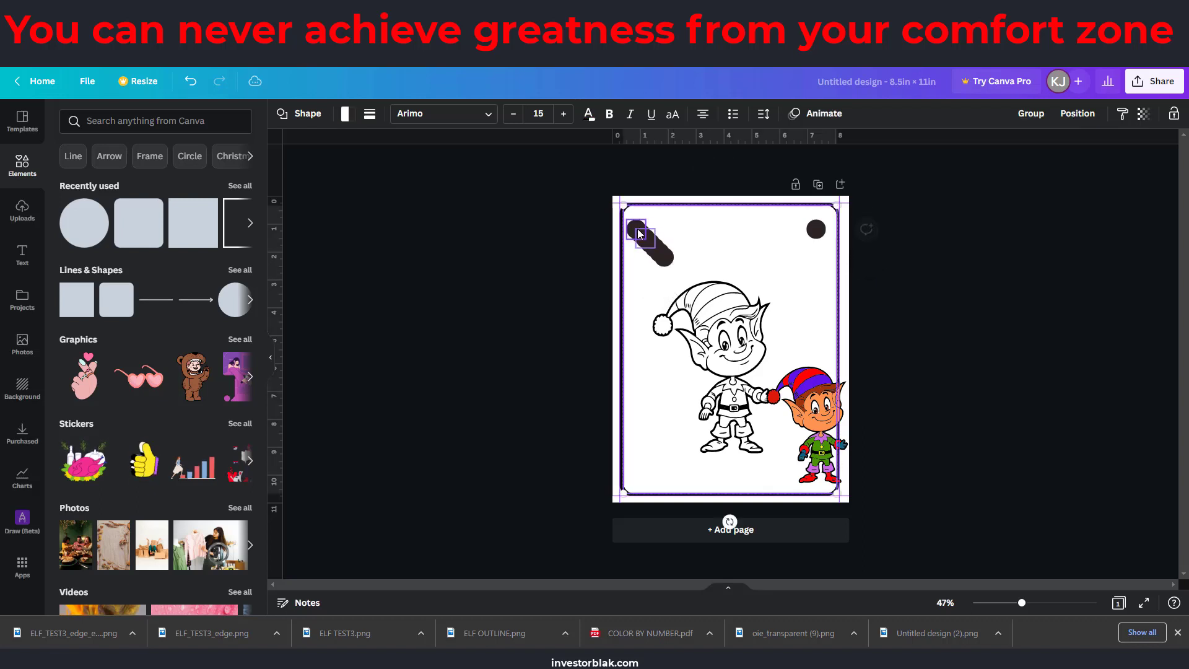
pyautogui.keyDown('shift'); pyautogui.click(639, 229); pyautogui.keyUp('shift')
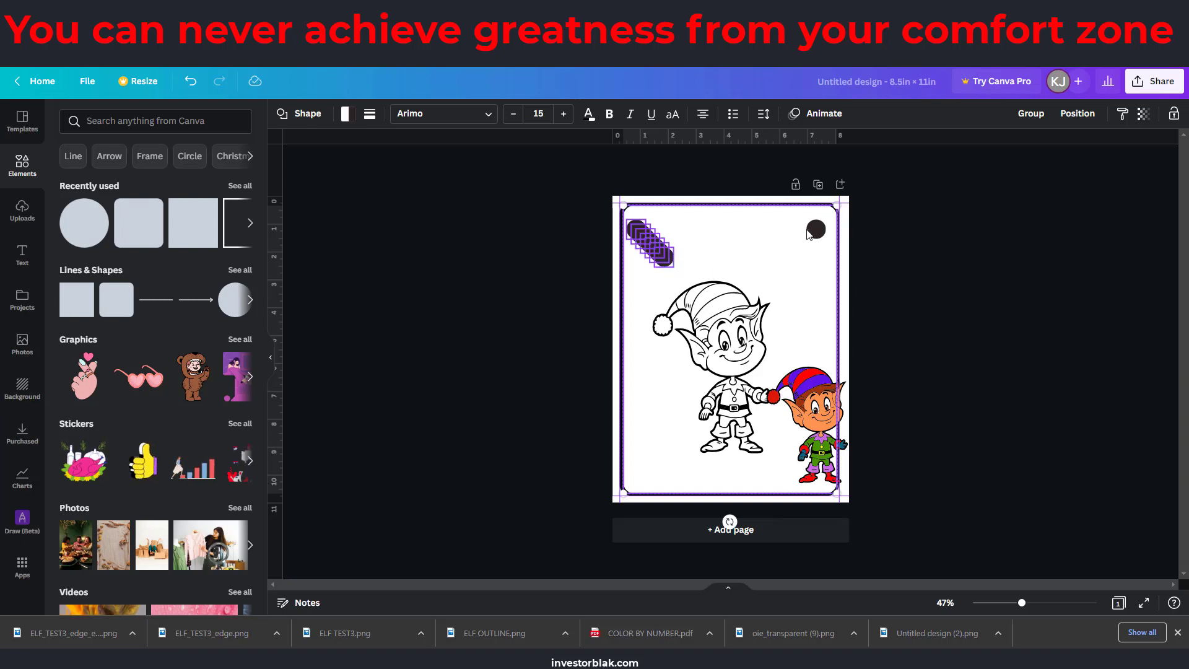
pyautogui.click(907, 278)
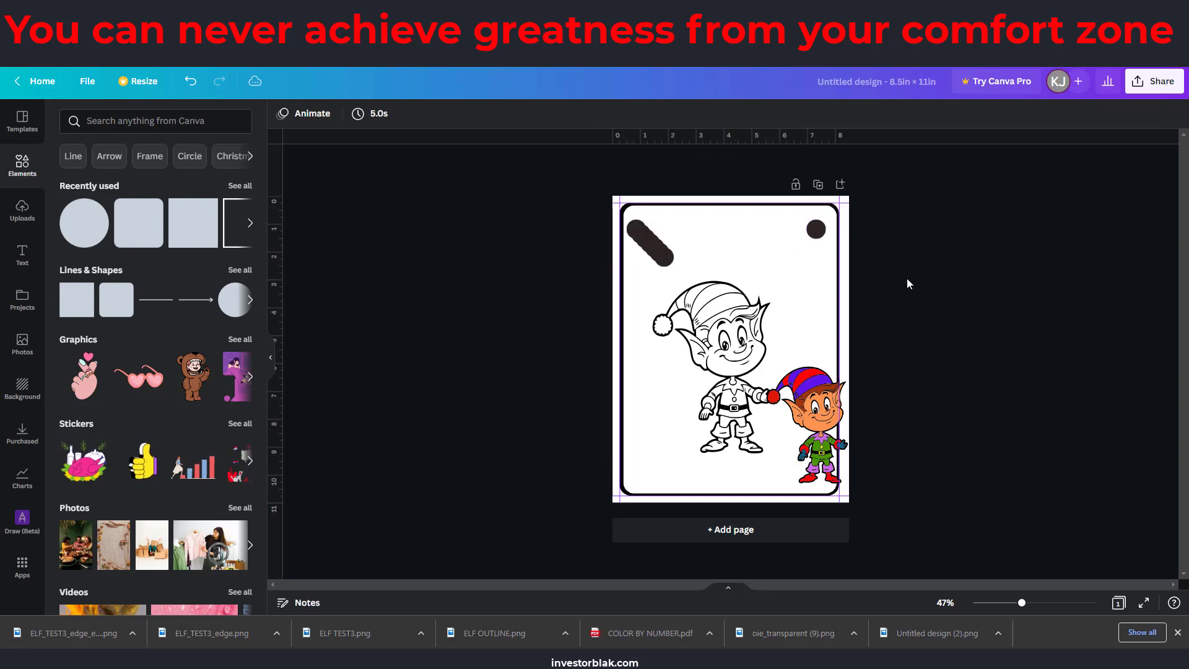
# Select all eight circles, tidy them up into an evenly spaced row and move the row up near the frame's top edge
pyautogui.click(632, 226)
pyautogui.keyDown('shift'); pyautogui.click(637, 233); pyautogui.keyUp('shift')
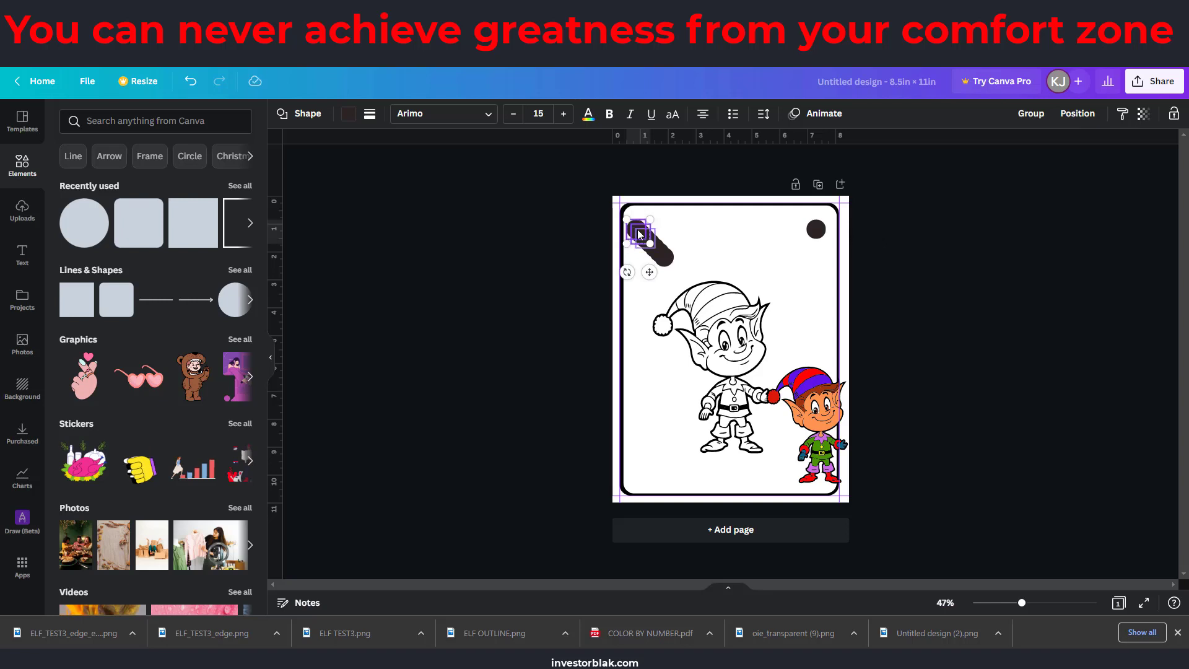
pyautogui.keyDown('shift'); pyautogui.click(641, 238); pyautogui.keyUp('shift')
pyautogui.keyDown('shift'); pyautogui.click(644, 241); pyautogui.keyUp('shift')
pyautogui.keyDown('shift'); pyautogui.click(647, 246); pyautogui.keyUp('shift')
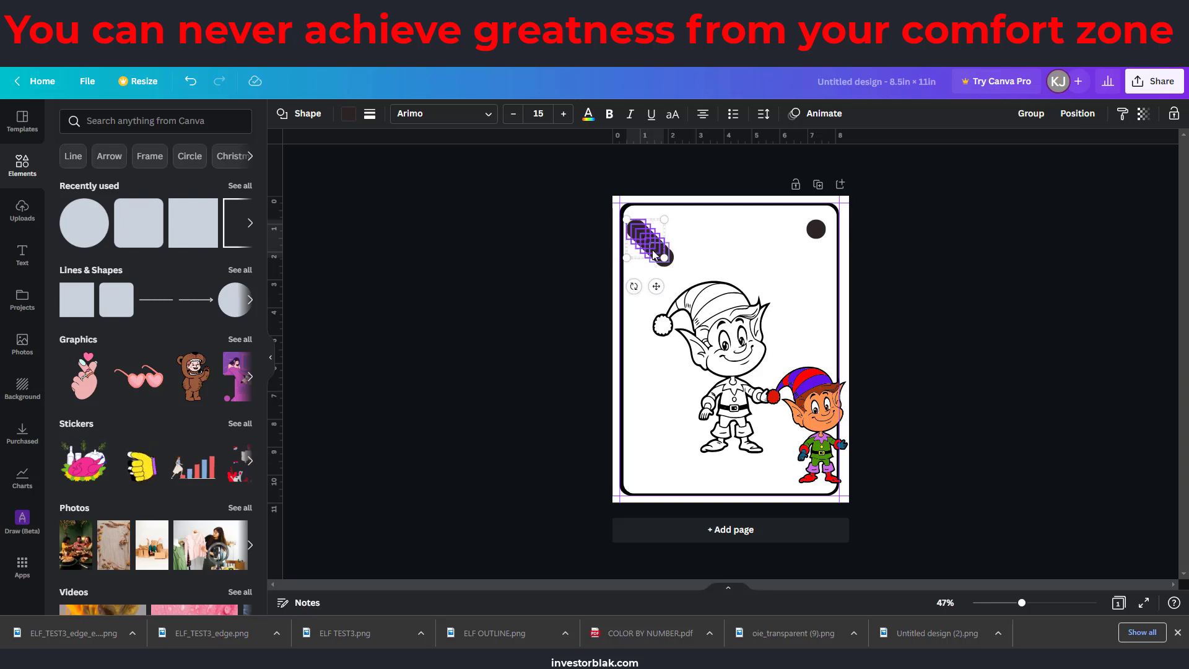
pyautogui.keyDown('shift'); pyautogui.click(655, 254); pyautogui.keyUp('shift')
pyautogui.keyDown('shift'); pyautogui.click(659, 255); pyautogui.keyUp('shift')
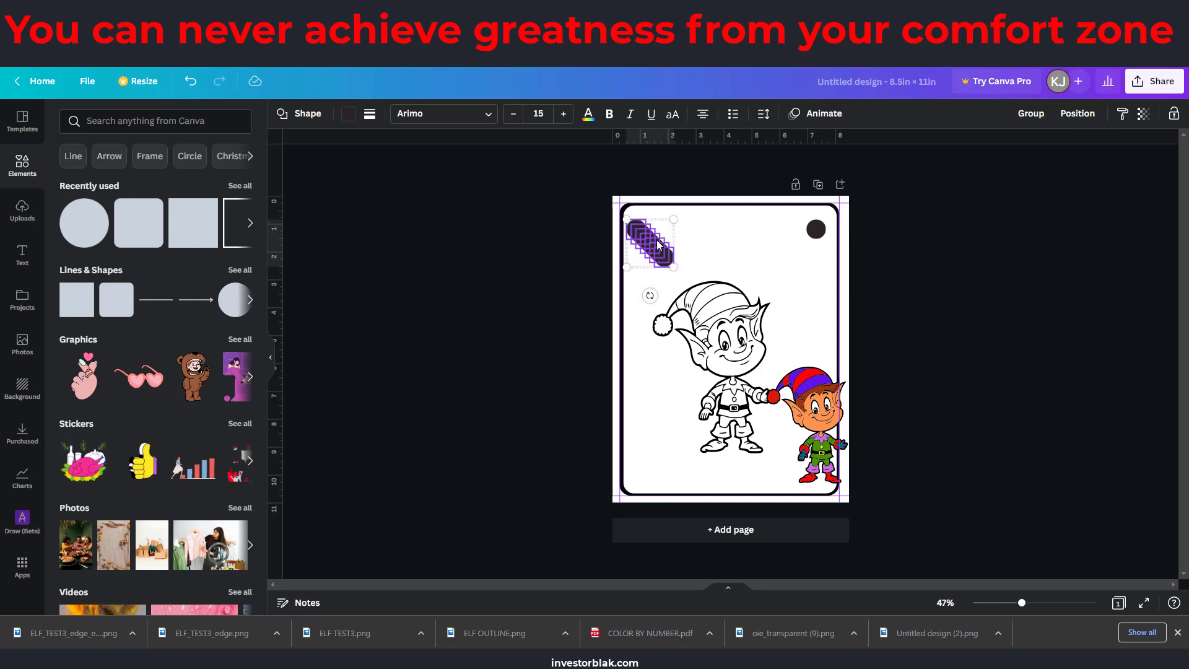
pyautogui.keyDown('shift'); pyautogui.click(811, 232); pyautogui.keyUp('shift')
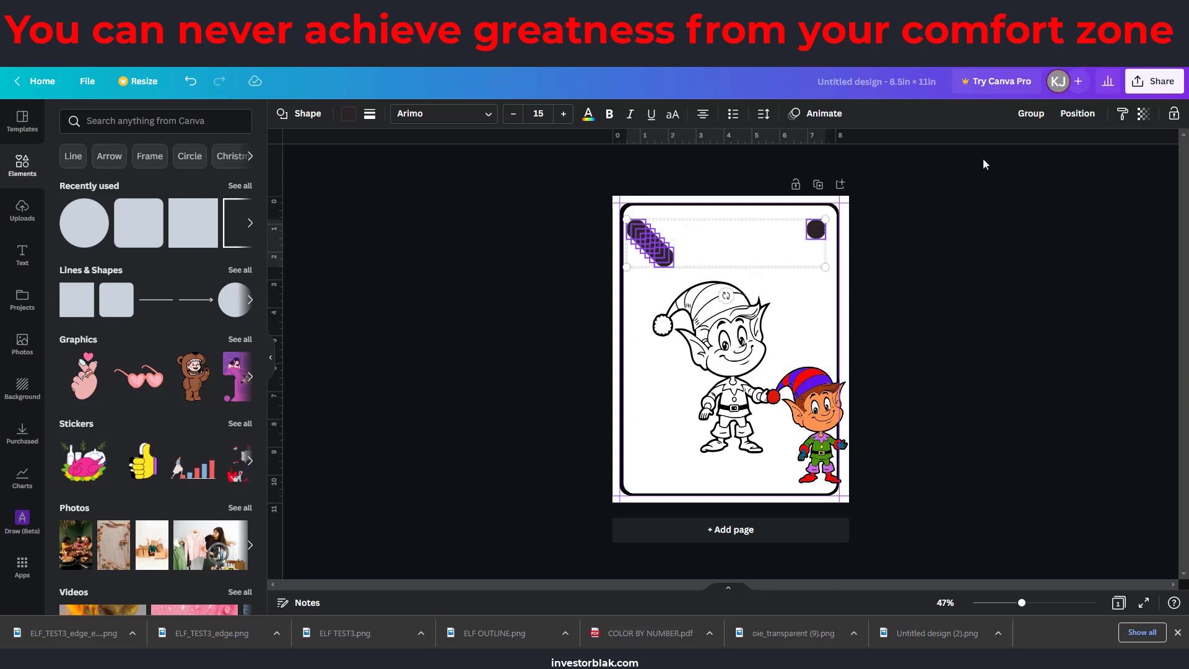
pyautogui.click(1077, 113)
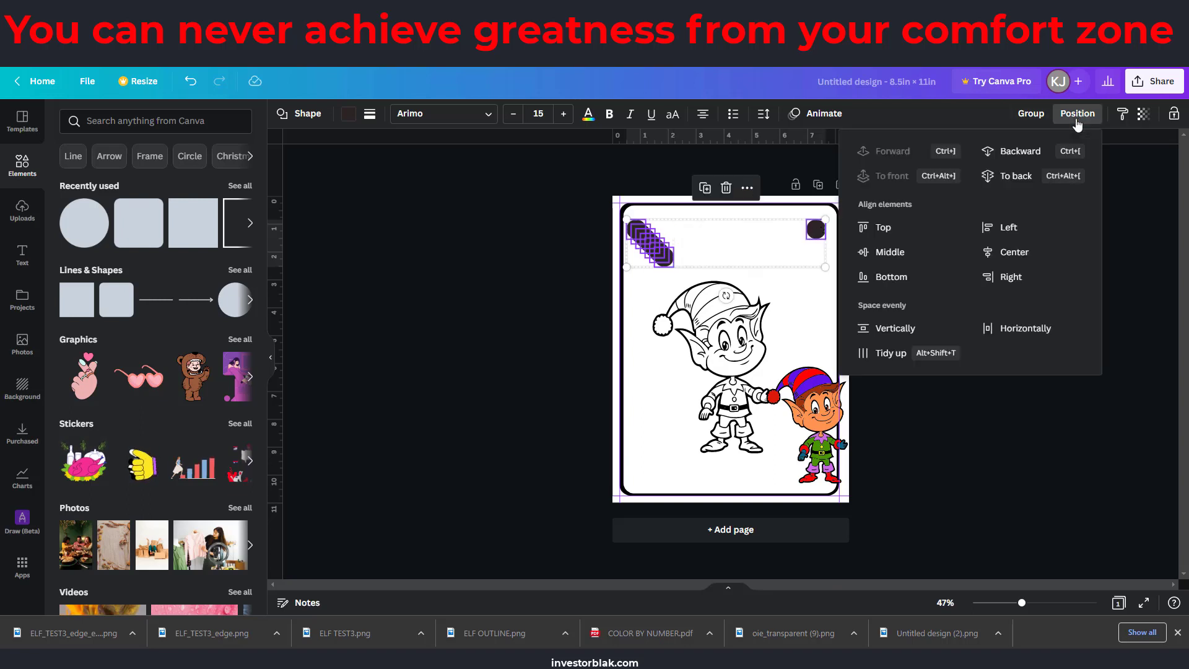
pyautogui.click(875, 354)
pyautogui.moveTo(743, 264); pyautogui.dragTo(743, 257)
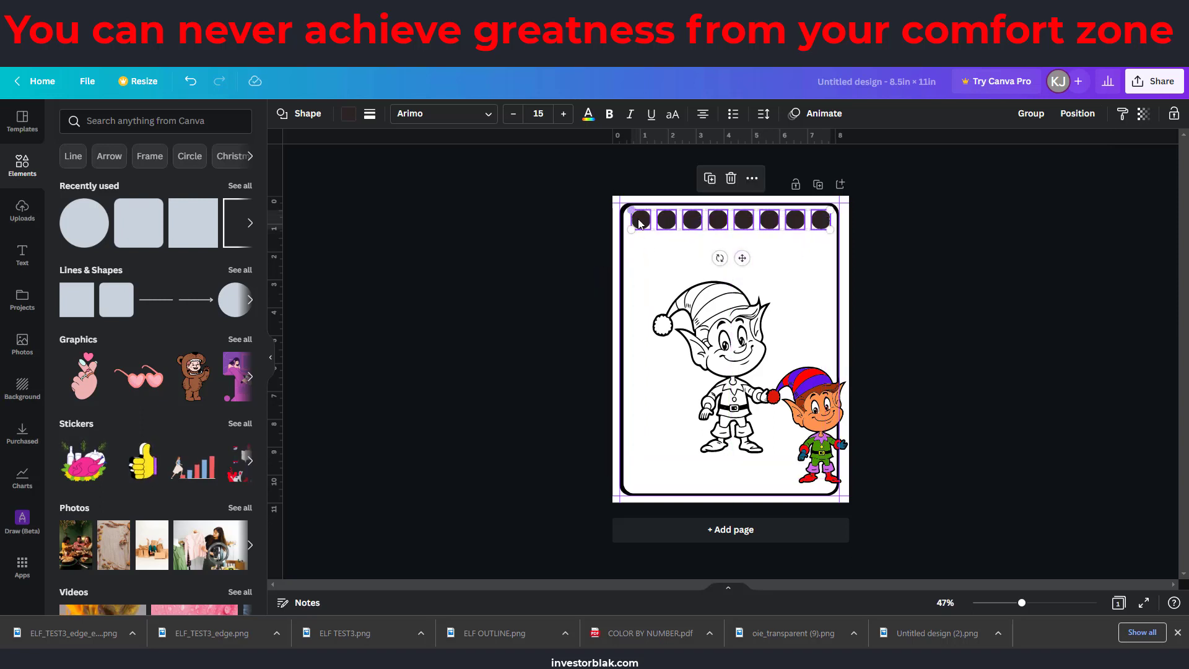
# Move the coloured elf up below the circle row, and colour the first three circles red, violet and orange
pyautogui.moveTo(785, 349); pyautogui.dragTo(763, 247)
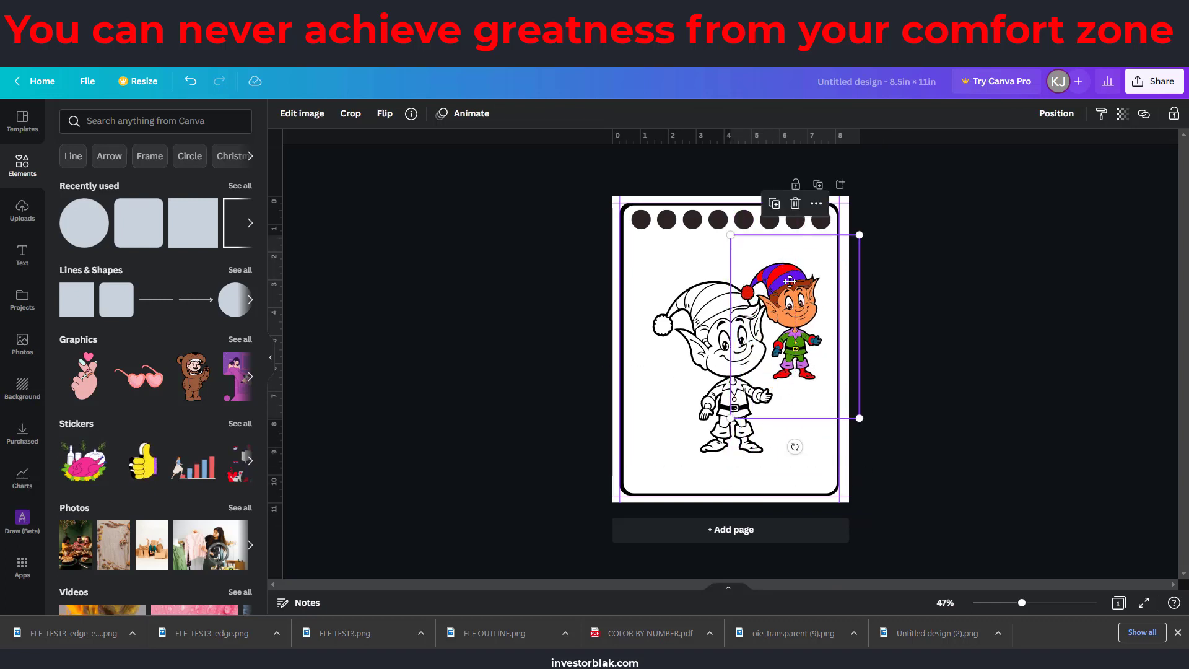
pyautogui.click(641, 219)
pyautogui.click(350, 124)
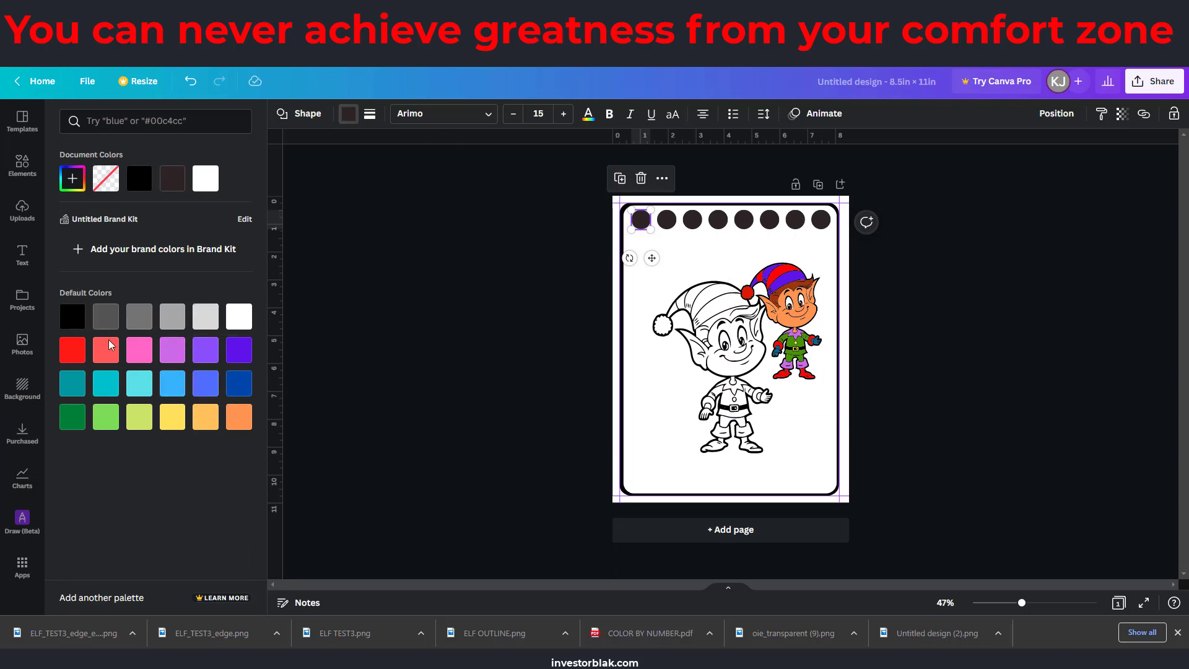
pyautogui.click(73, 357)
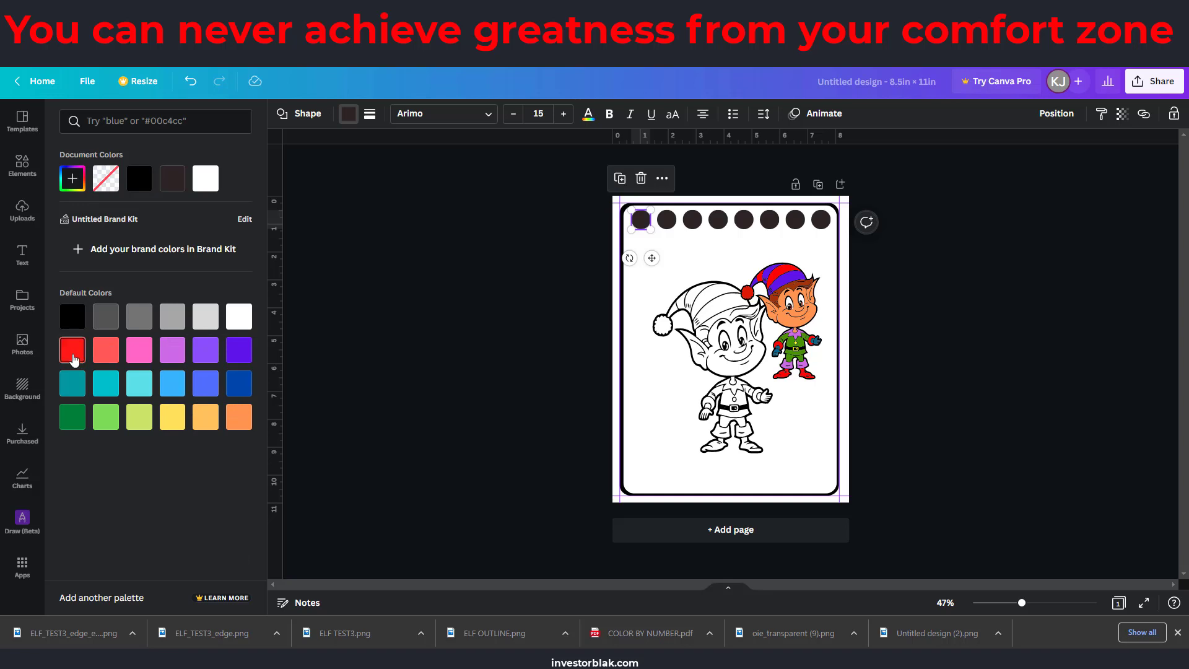
pyautogui.click(667, 221)
pyautogui.click(239, 350)
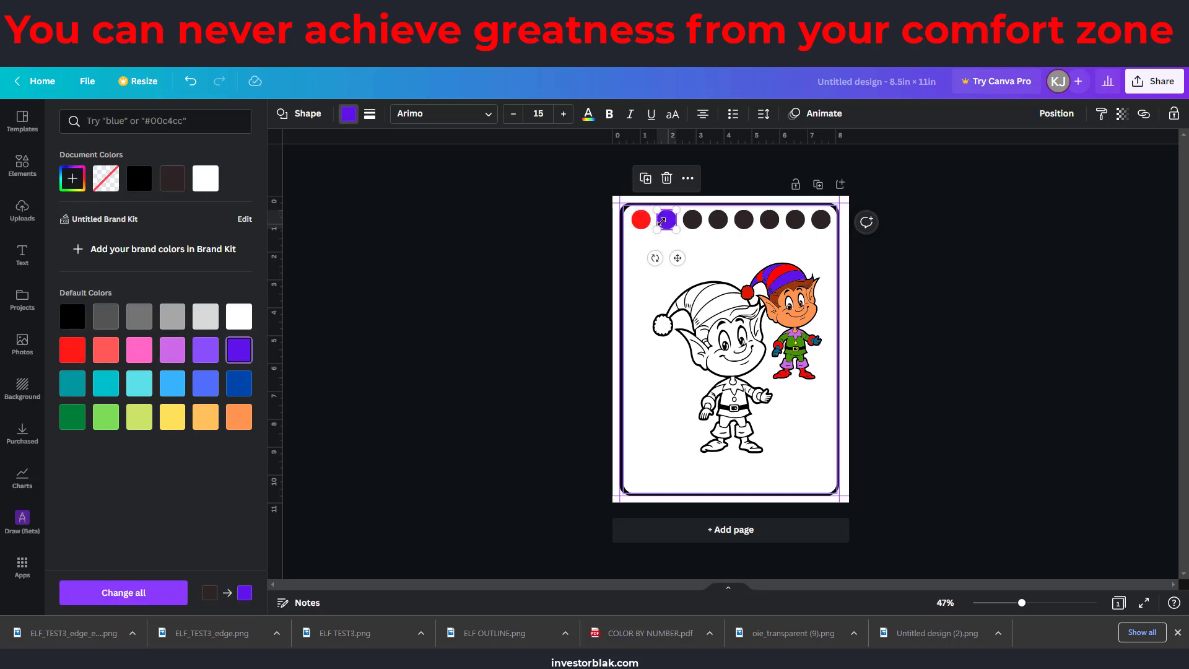
pyautogui.click(692, 220)
pyautogui.click(235, 419)
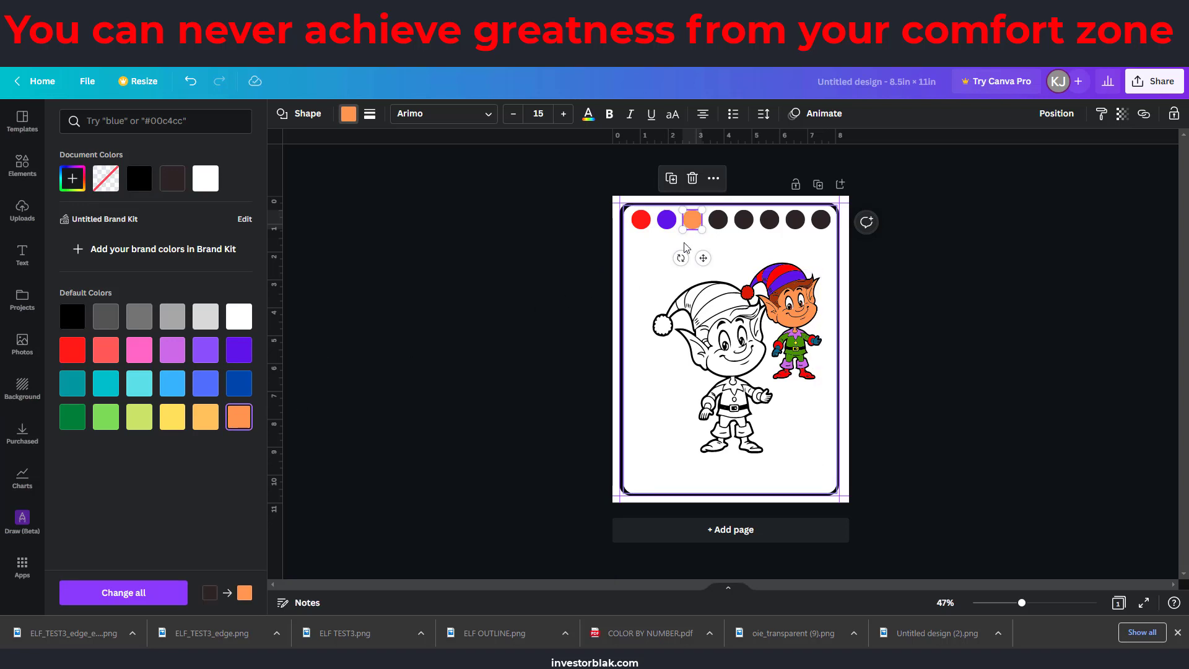
# Colour the fourth circle light green, the fifth yellow and the sixth white
pyautogui.click(719, 220)
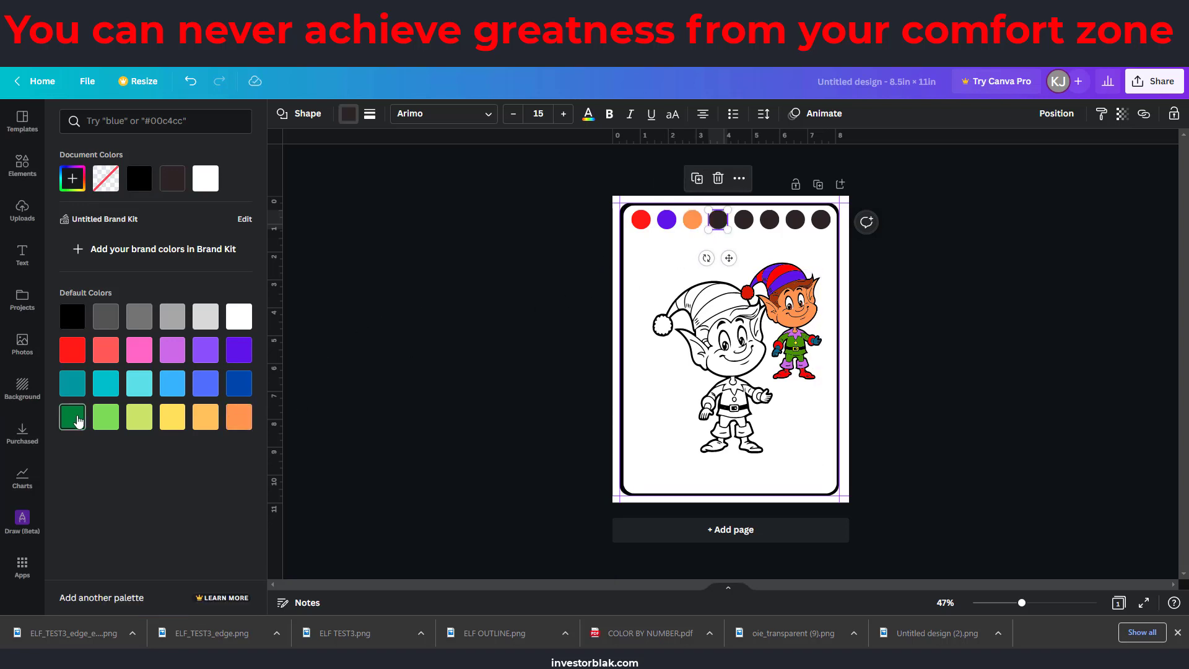
pyautogui.click(77, 419)
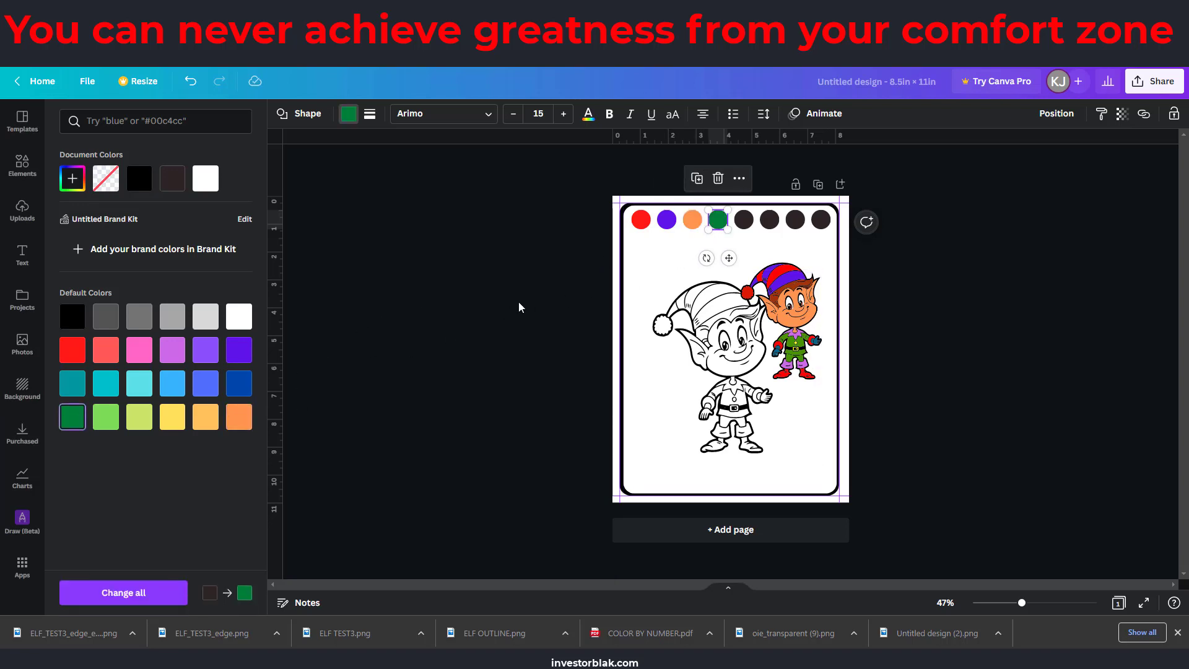
pyautogui.click(106, 419)
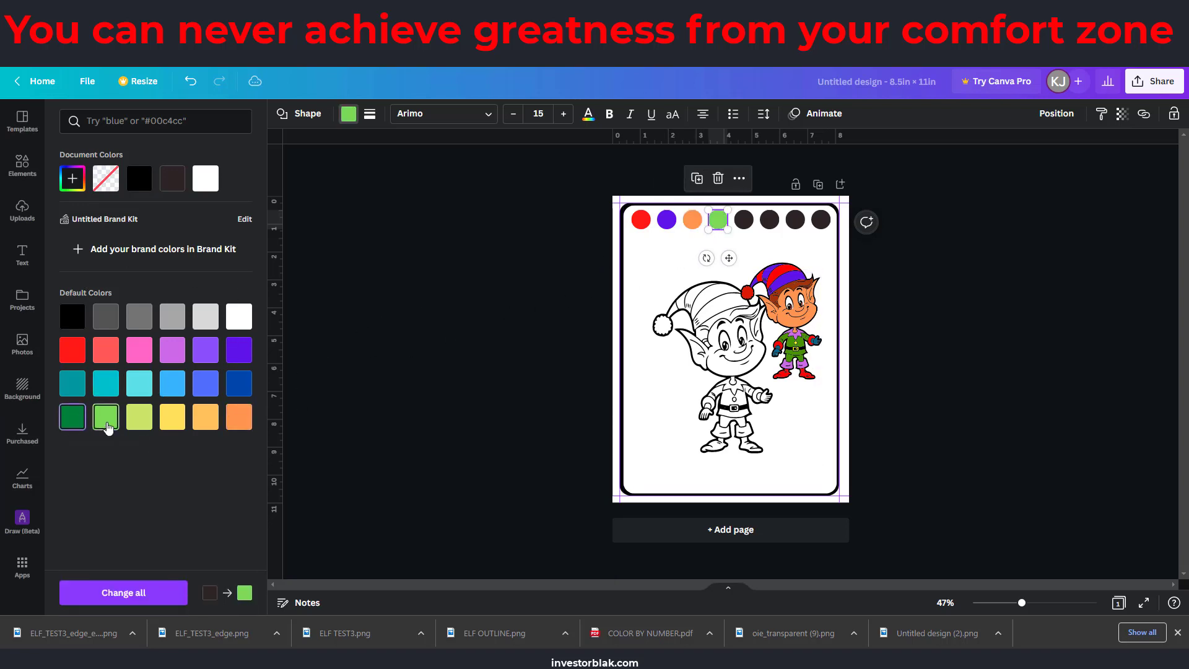
pyautogui.click(744, 219)
pyautogui.click(172, 416)
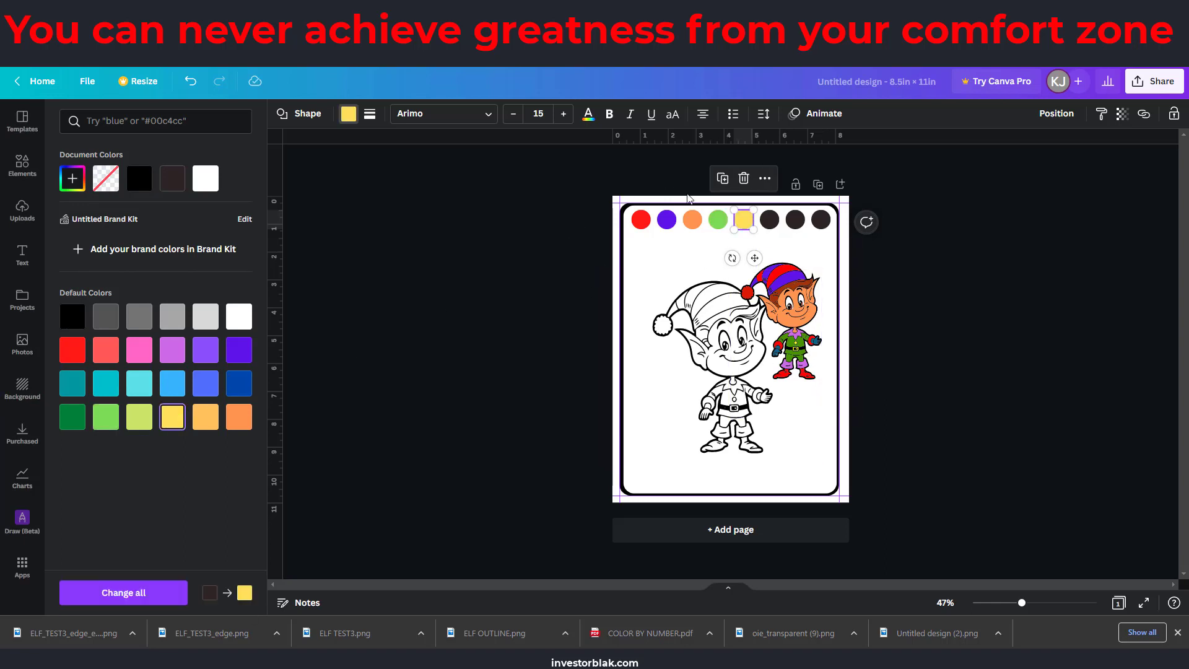
pyautogui.click(769, 219)
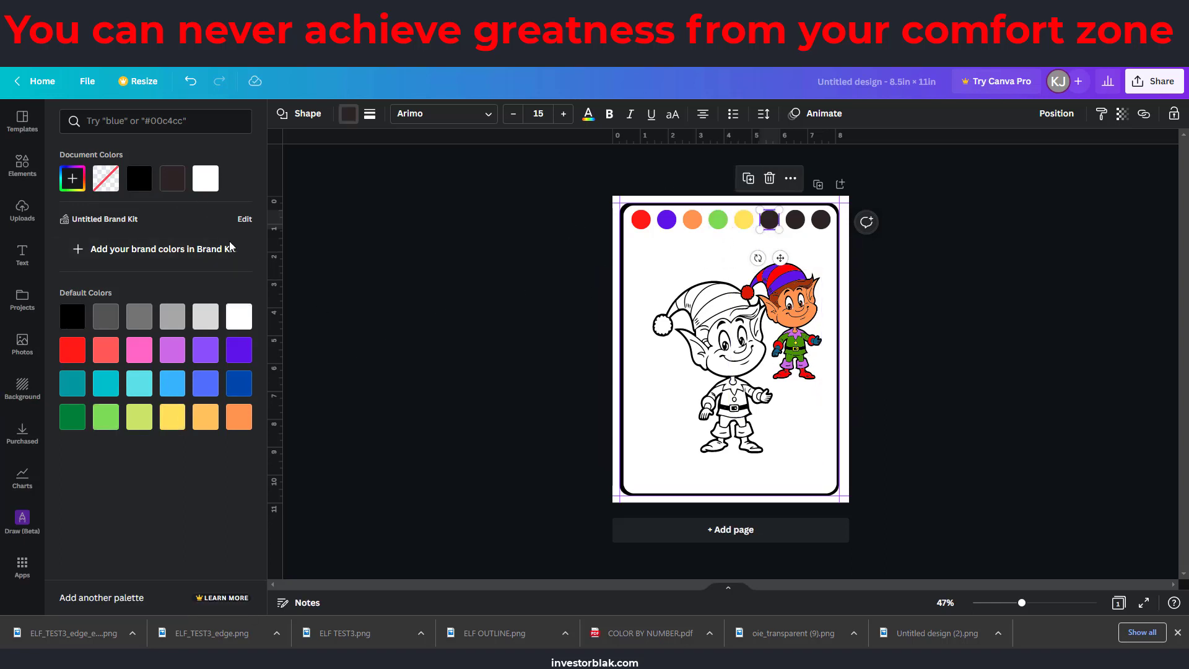
pyautogui.click(239, 316)
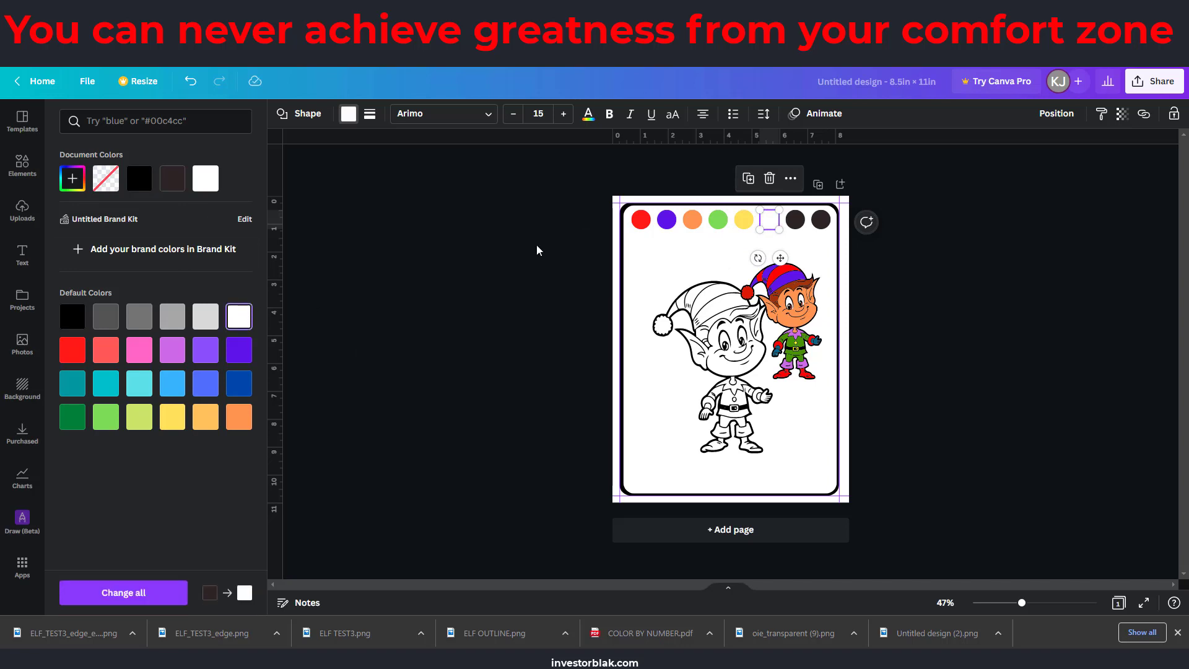
# Colour the eighth circle in the row light purple
pyautogui.click(817, 224)
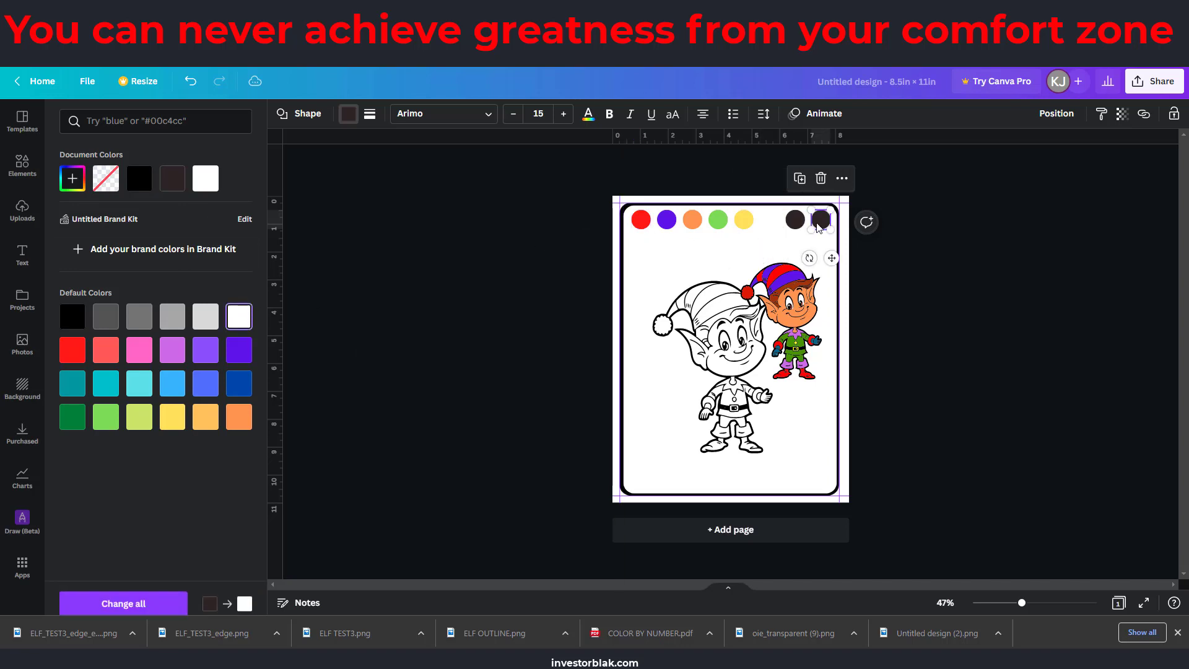
pyautogui.click(209, 357)
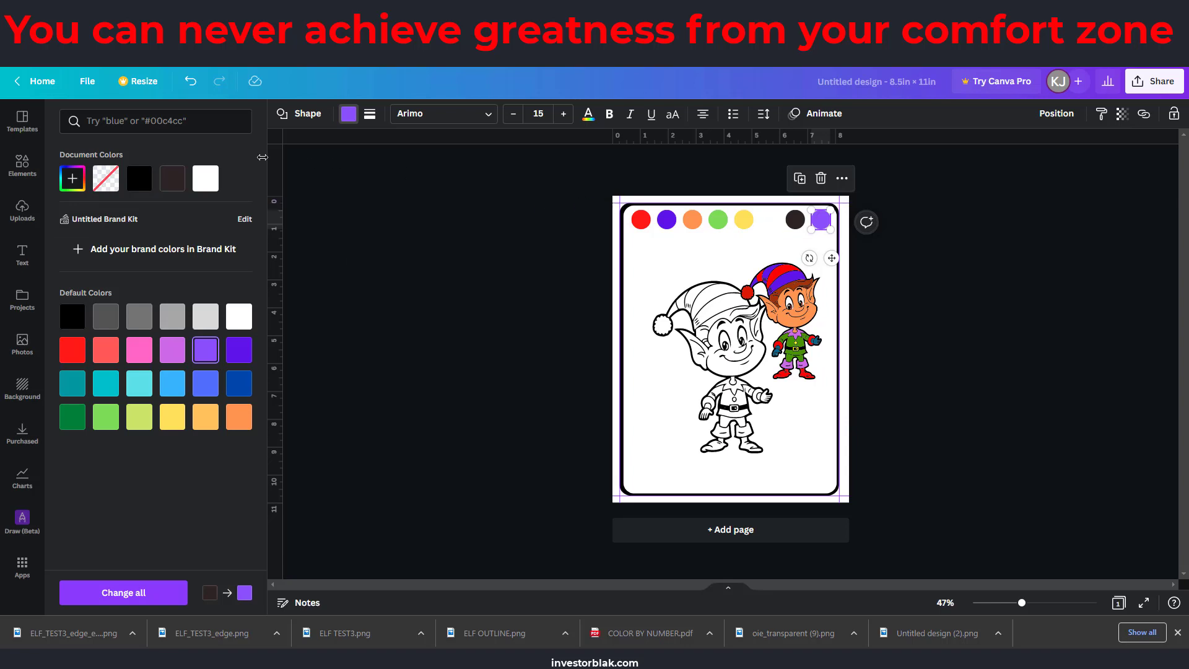
# Add a rounded square to the page and colour it turquoise
pyautogui.click(27, 168)
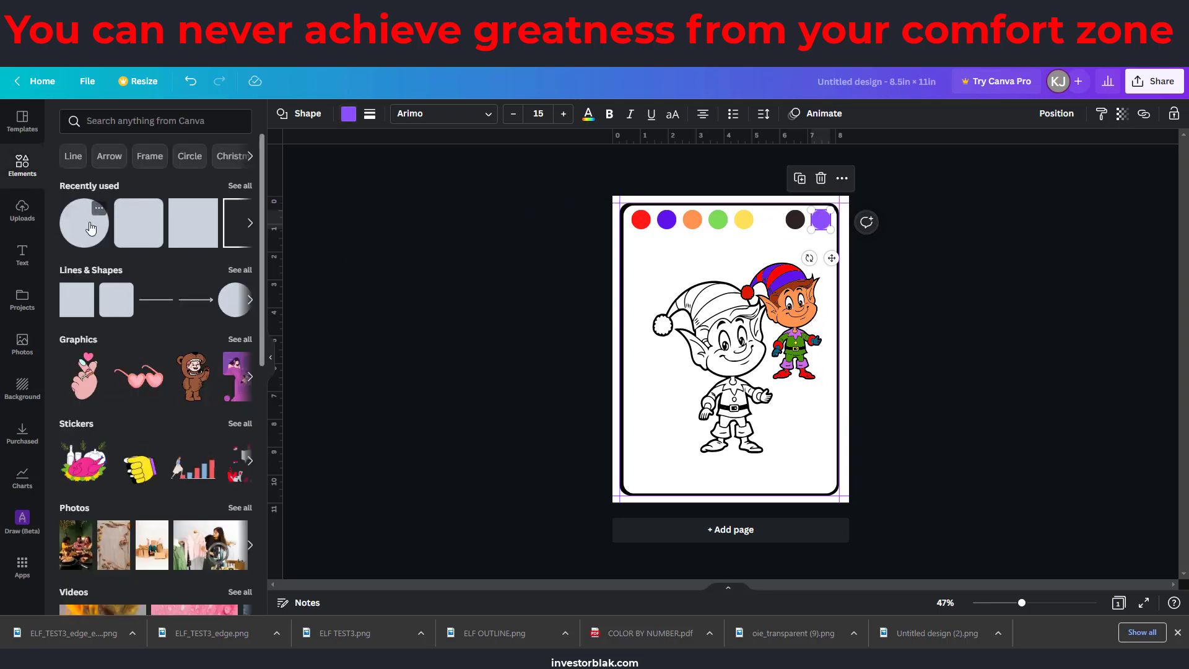
pyautogui.click(108, 298)
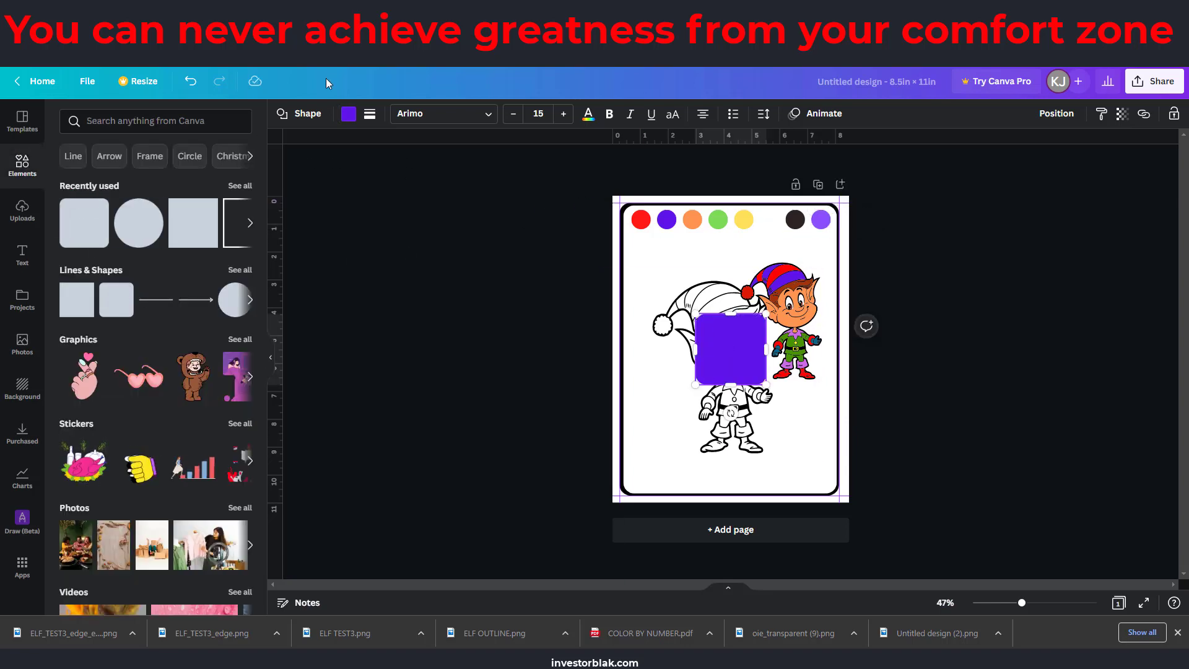
pyautogui.click(347, 116)
pyautogui.click(108, 426)
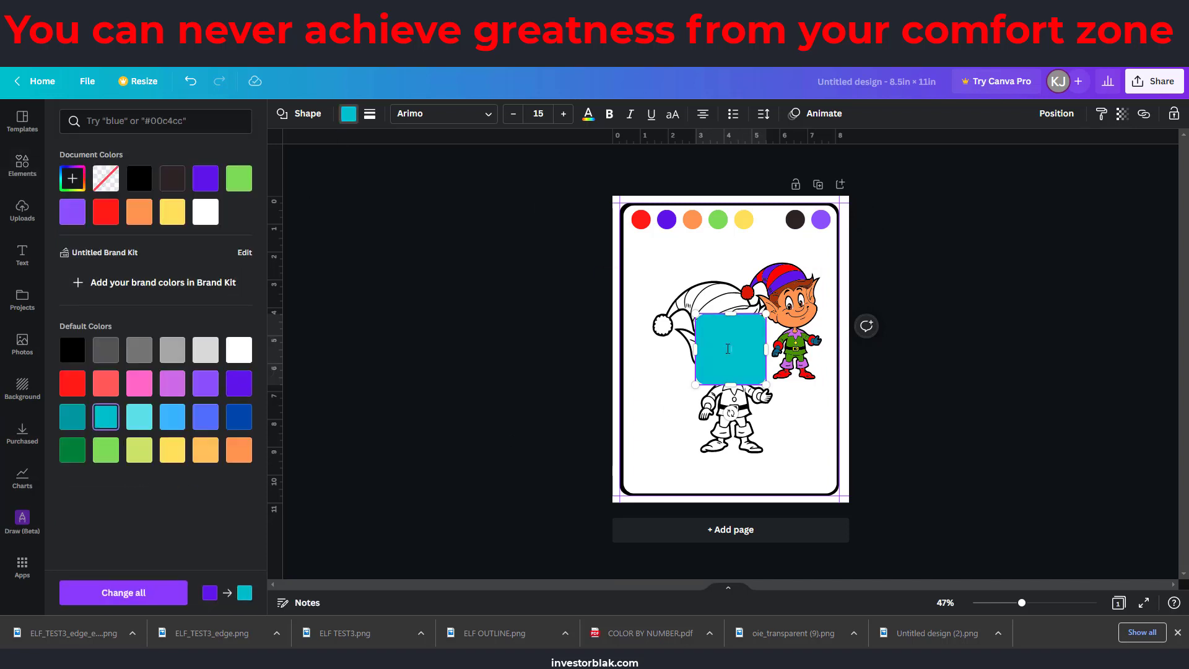
pyautogui.click(651, 417)
# Move the turquoise shape up to the circle row and stretch it into a thin horizontal bar spanning all eight circles
pyautogui.moveTo(724, 354); pyautogui.dragTo(640, 235)
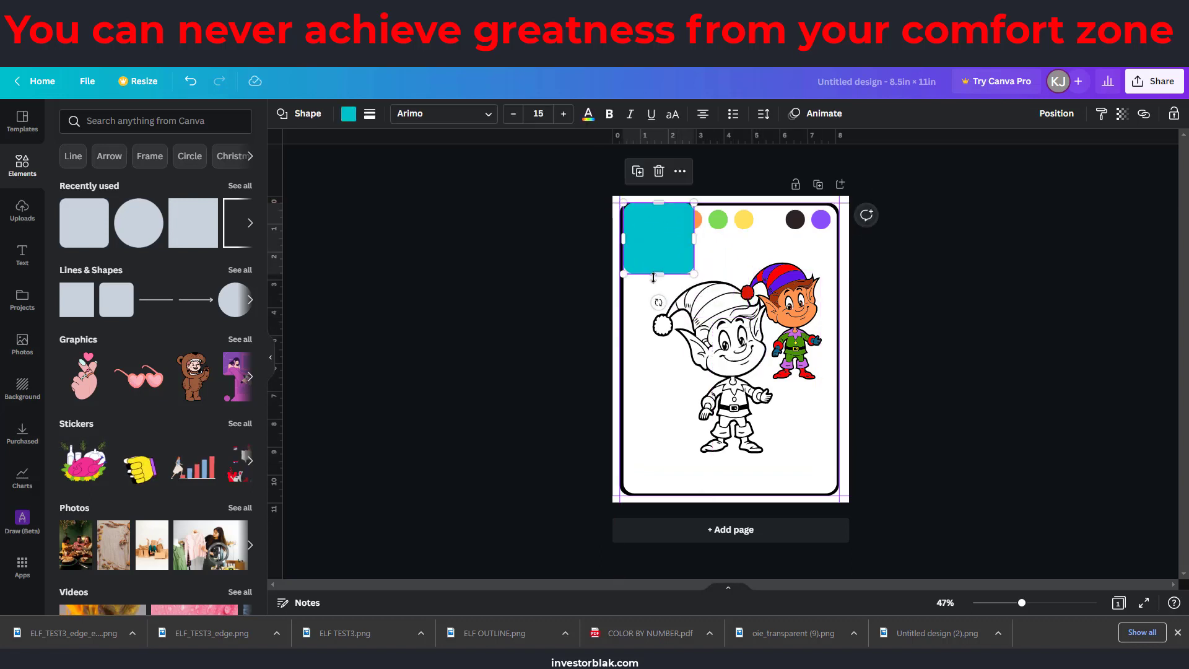
pyautogui.moveTo(654, 277); pyautogui.dragTo(831, 223)
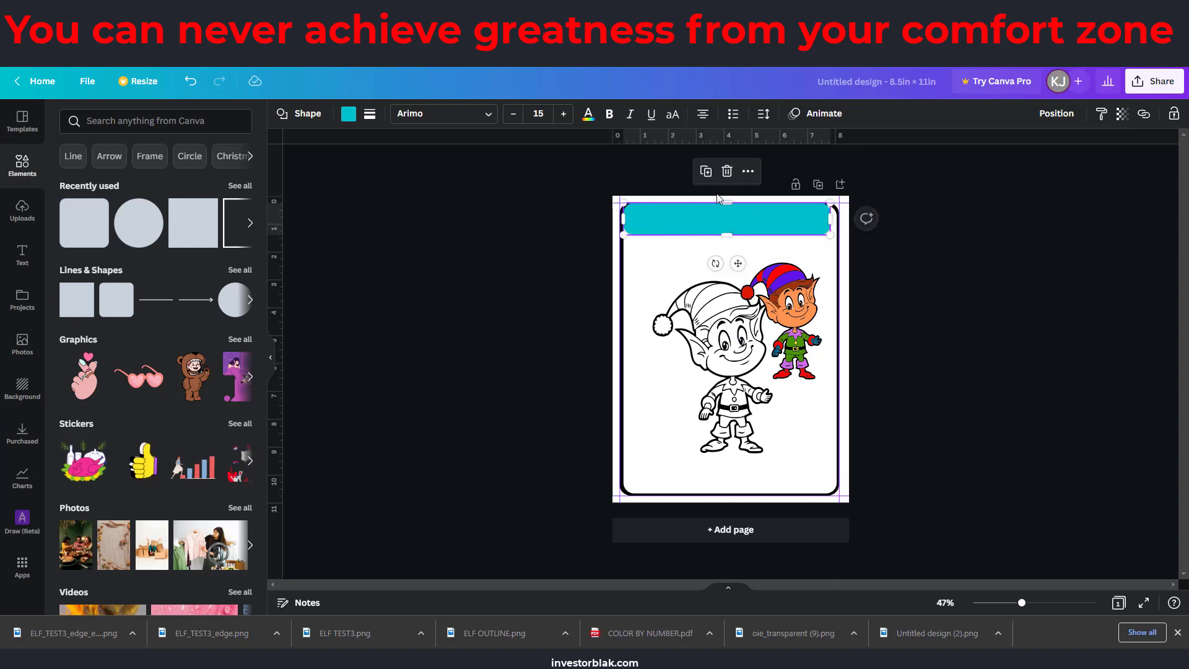
pyautogui.moveTo(723, 202); pyautogui.dragTo(725, 230)
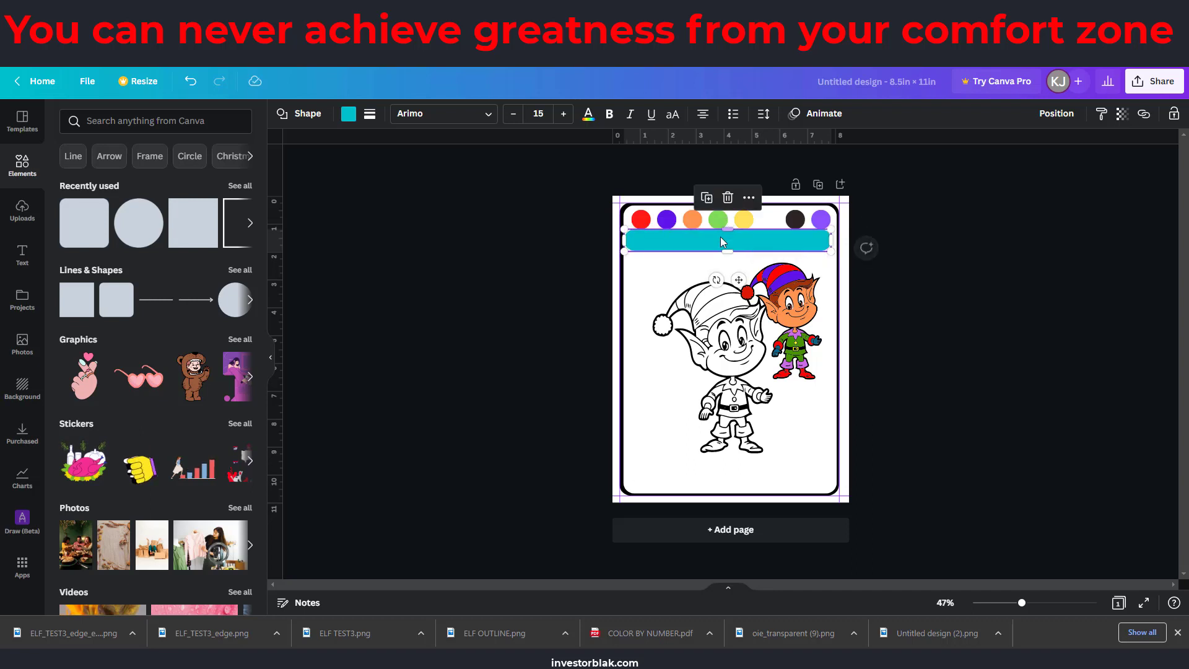
pyautogui.moveTo(734, 279); pyautogui.dragTo(738, 260)
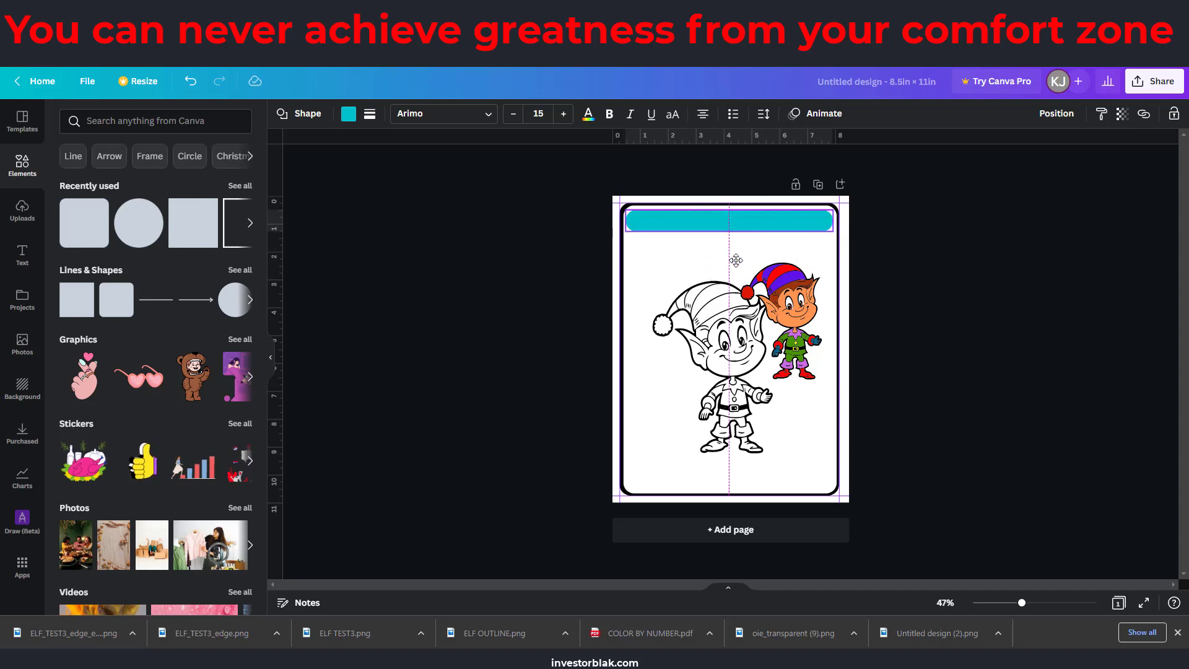
# Send the turquoise bar backward behind the eight circles and centre it on the row
pyautogui.click(1056, 113)
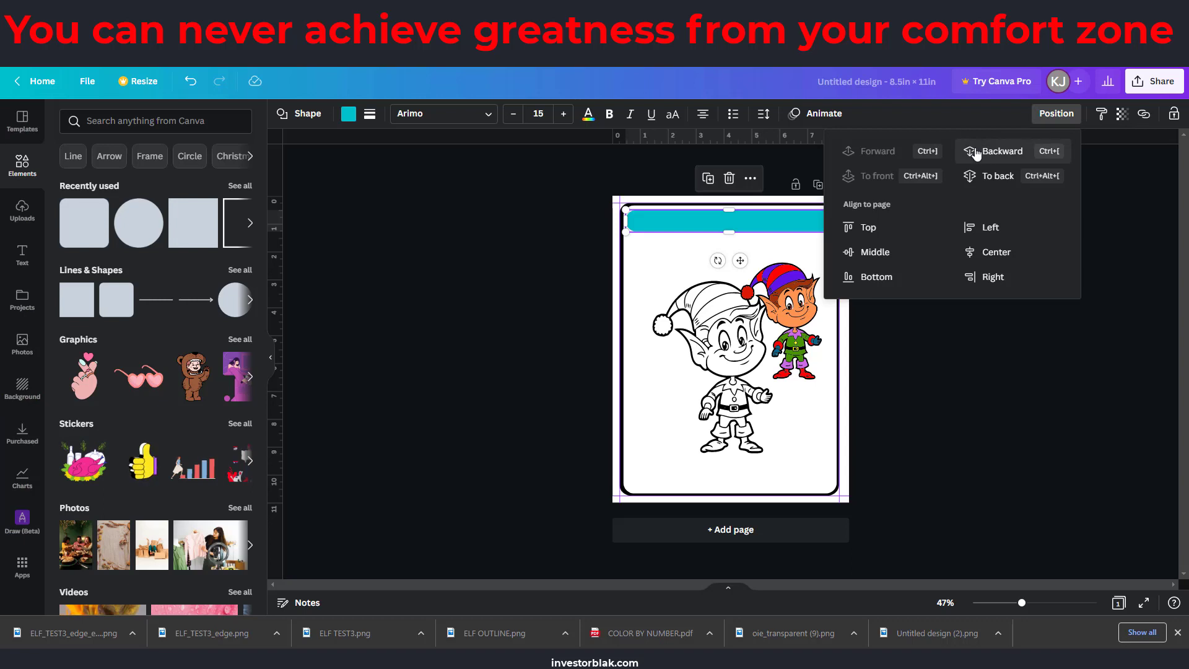
pyautogui.click(976, 152)
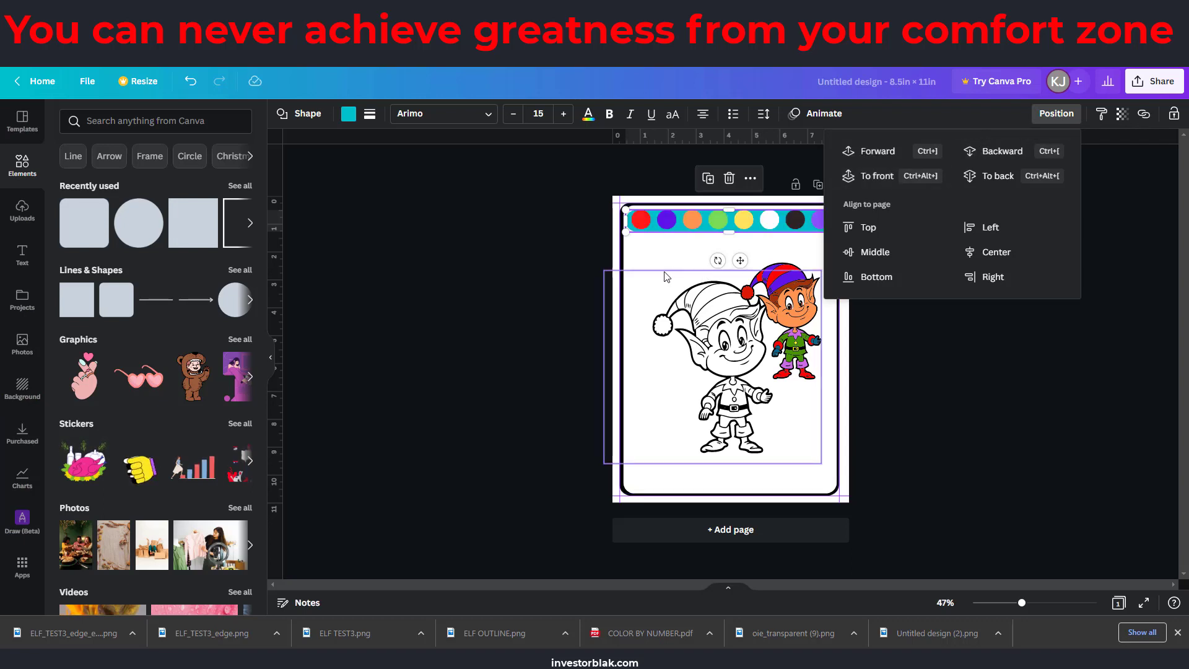
pyautogui.click(782, 277)
pyautogui.click(769, 224)
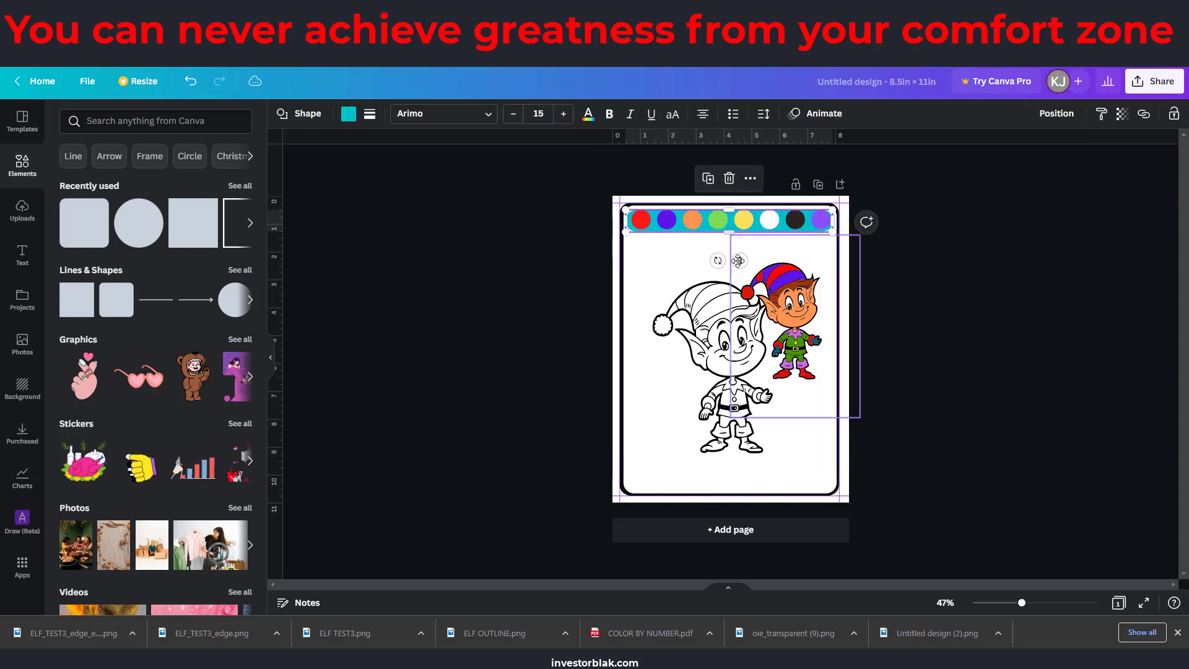
pyautogui.moveTo(741, 257); pyautogui.dragTo(742, 260)
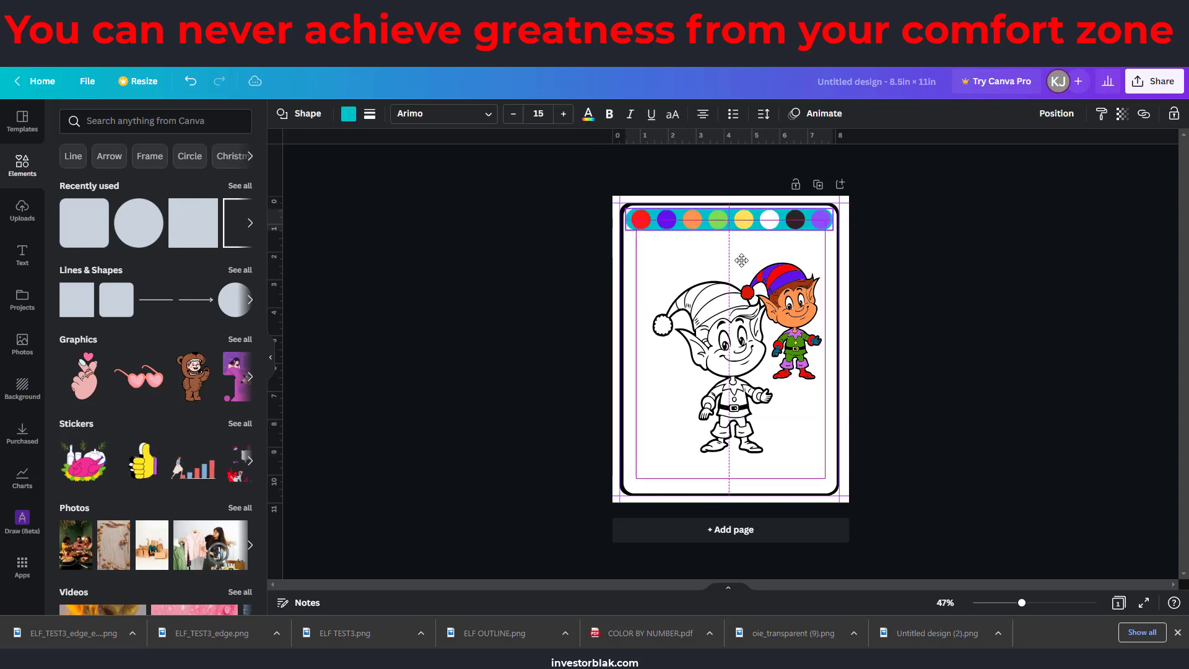
# Move the coloured elf slightly down and towards the frame's right edge
pyautogui.click(695, 254)
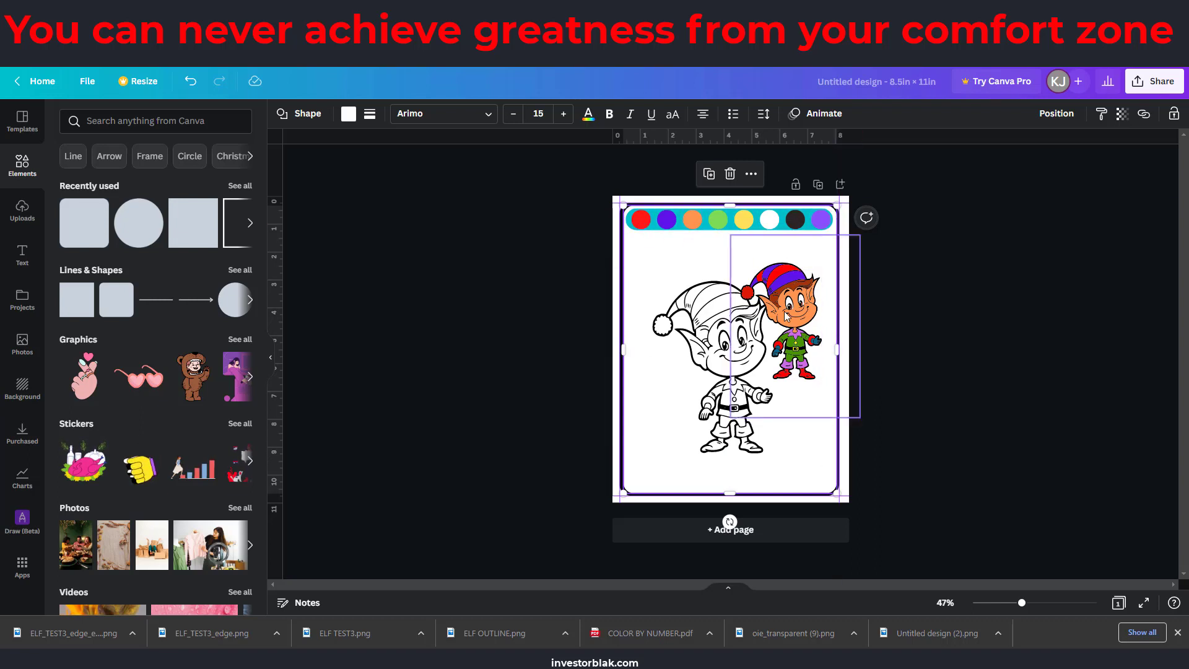
pyautogui.moveTo(785, 316); pyautogui.dragTo(804, 333)
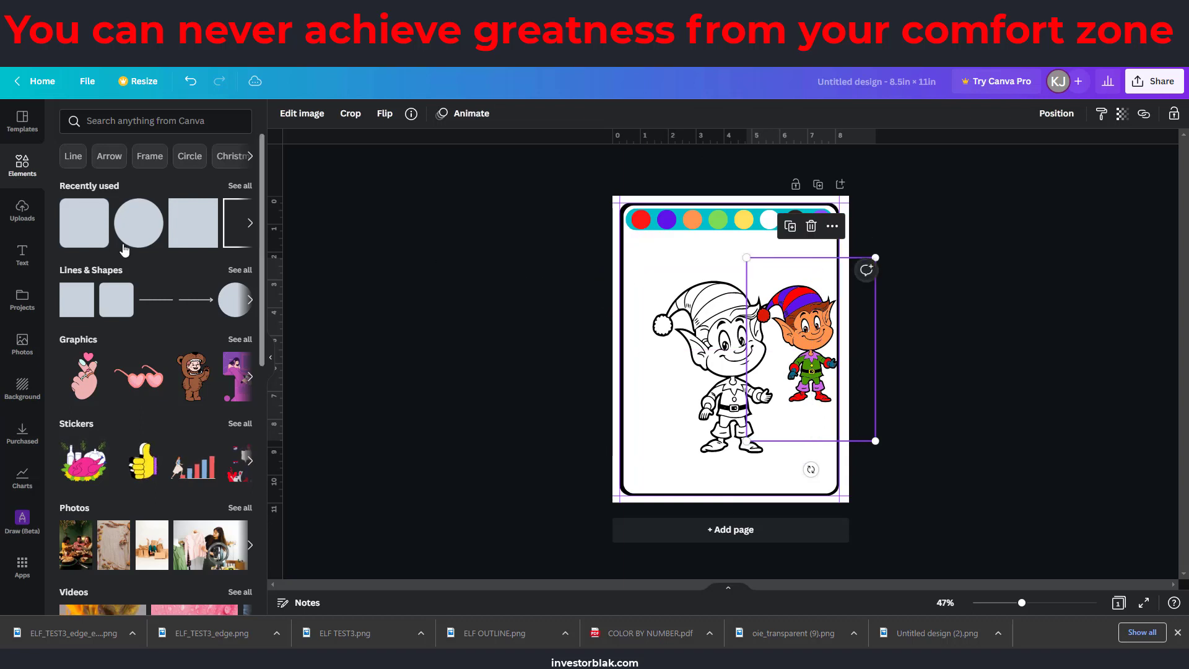
# Add a heading reading "1", place it below the red circle and shrink it to font size 31
pyautogui.click(22, 255)
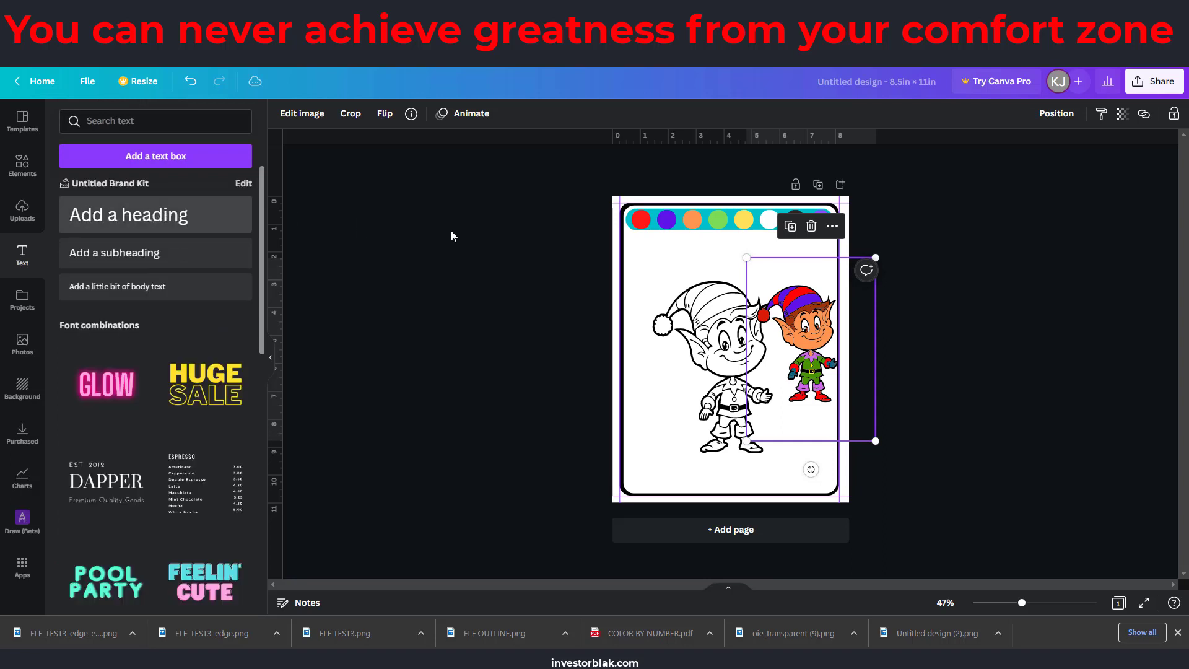
pyautogui.click(129, 214)
pyautogui.write('1')
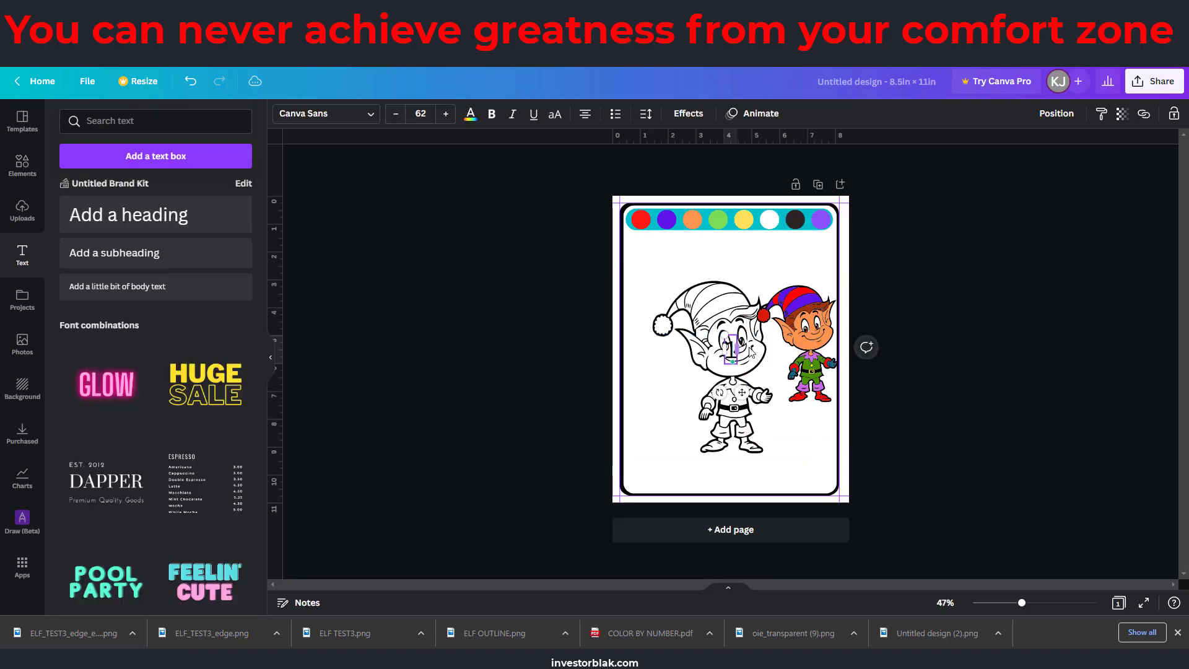
pyautogui.moveTo(742, 392); pyautogui.dragTo(647, 275)
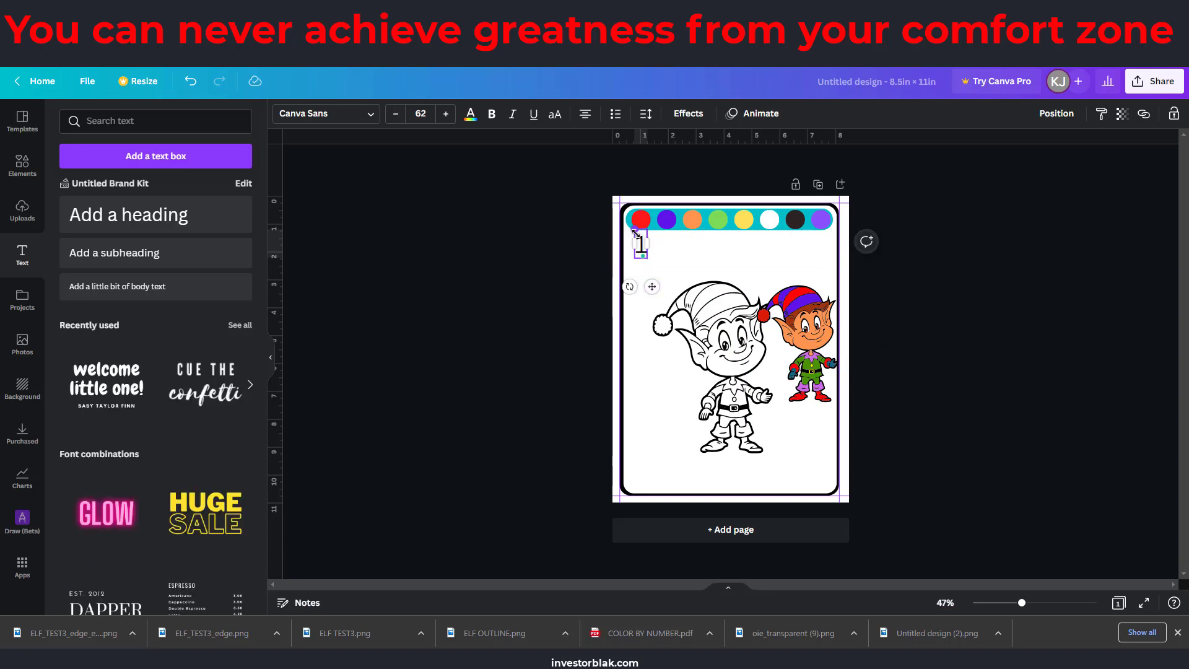
pyautogui.moveTo(635, 233); pyautogui.dragTo(657, 272)
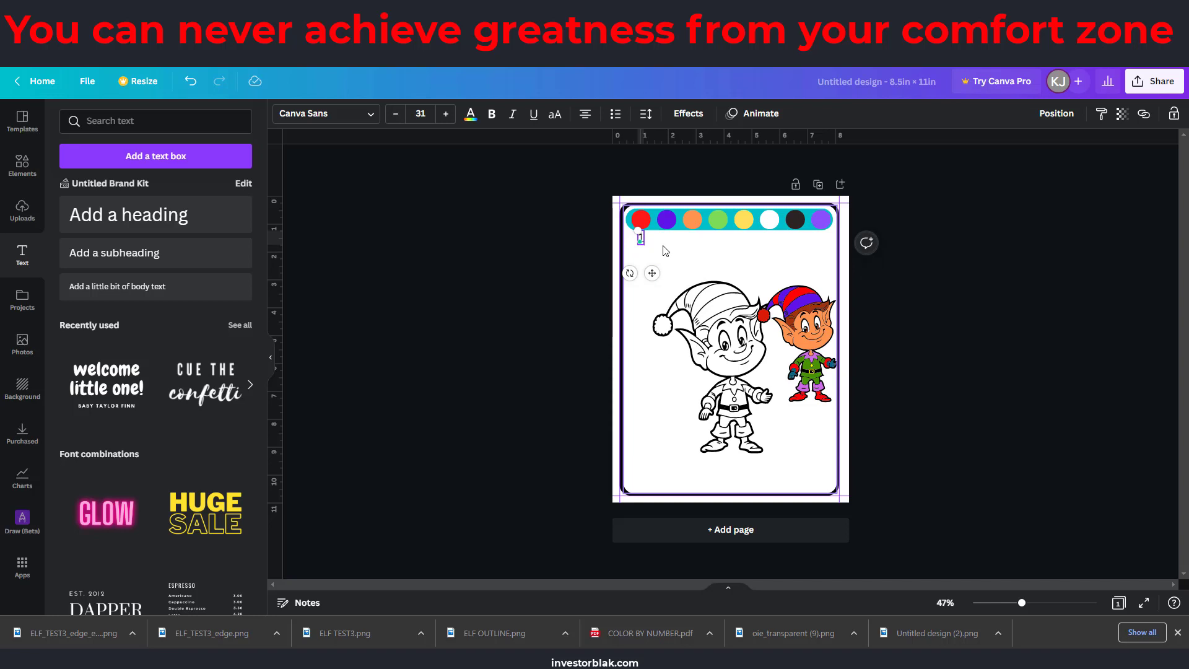
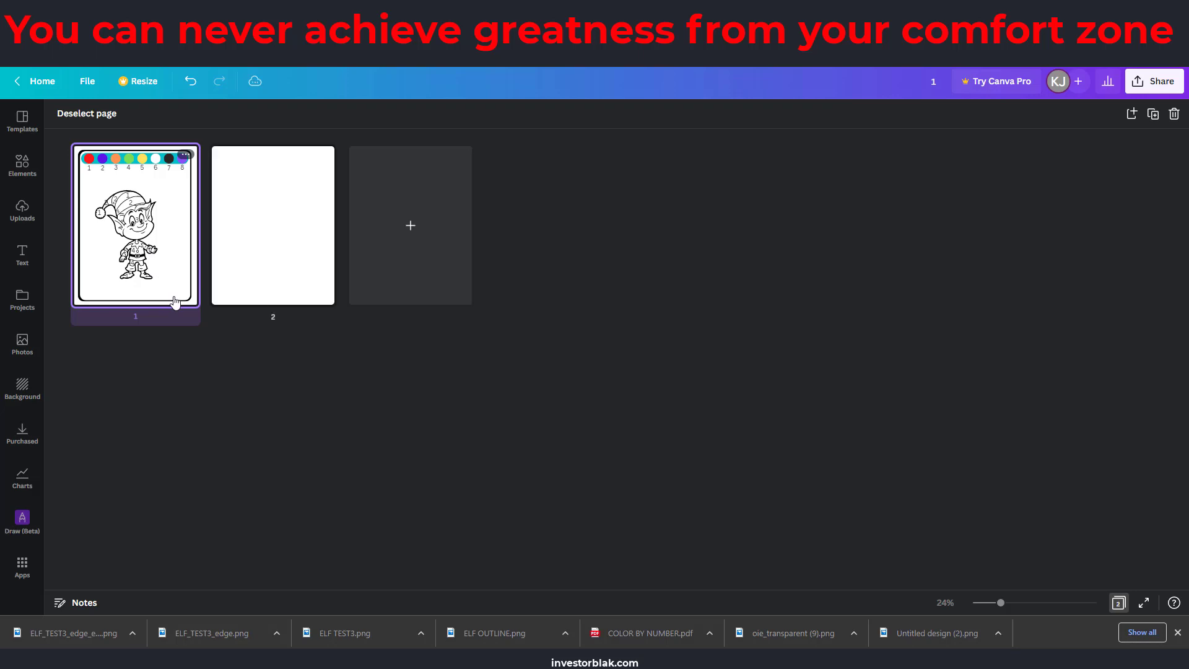
# Duplicate the numbered elf page repeatedly to build a seven-page design
pyautogui.hotkey('ctrl', 'd')
pyautogui.hotkey('ctrl', 'd')
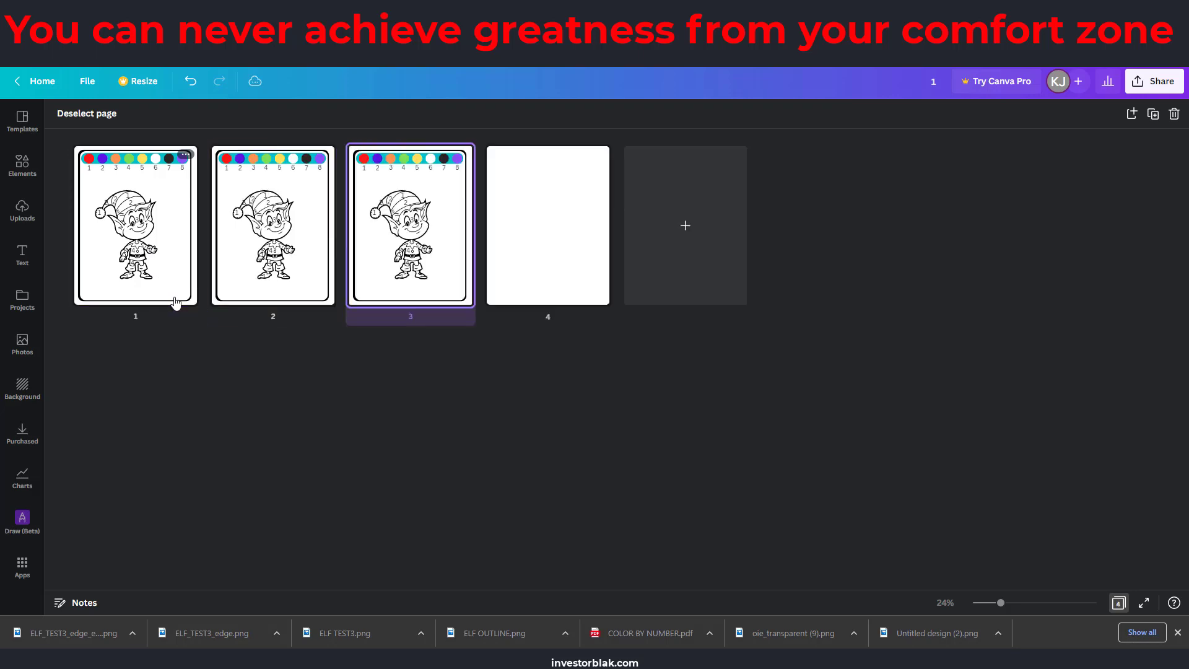
pyautogui.hotkey('ctrl', 'd')
pyautogui.hotkey('ctrl', 'd')
pyautogui.hotkey('ctrl', 'd')
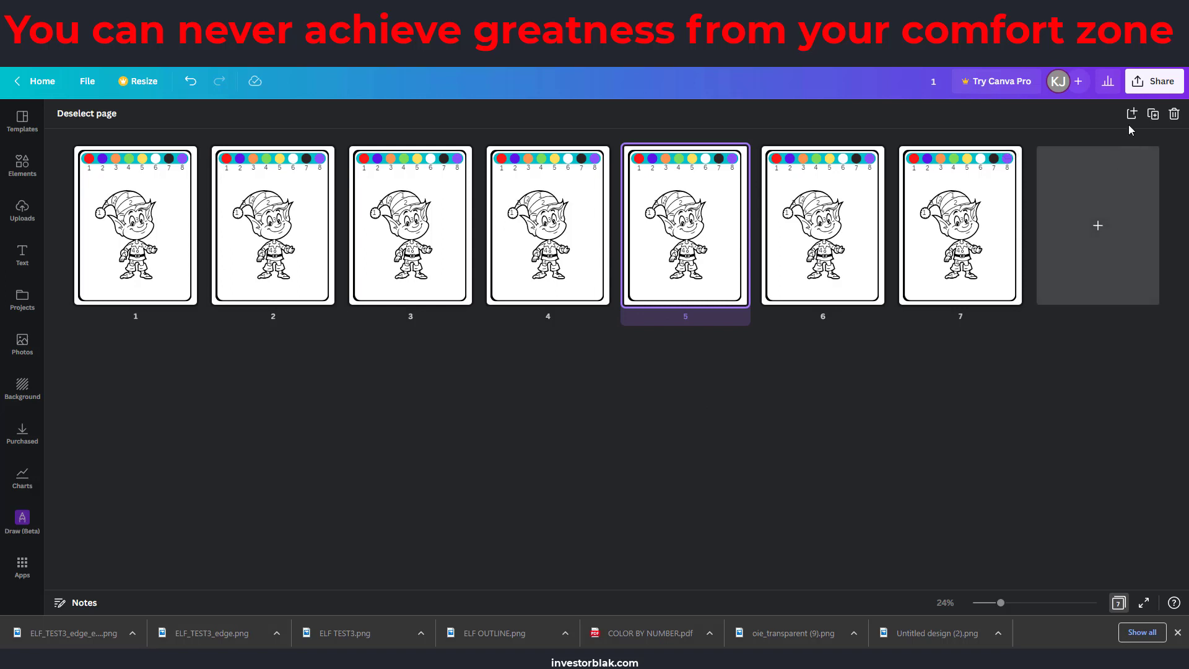
# Download all seven pages as a PDF Print file with the RGB color profile
pyautogui.click(1152, 82)
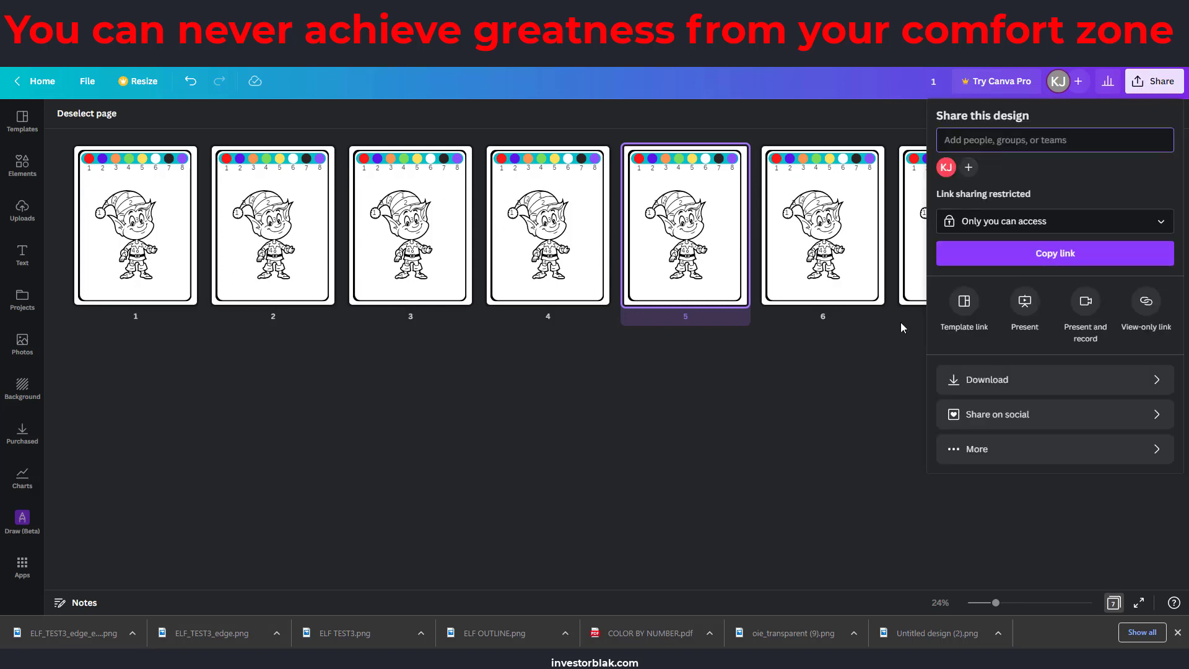
pyautogui.click(1014, 386)
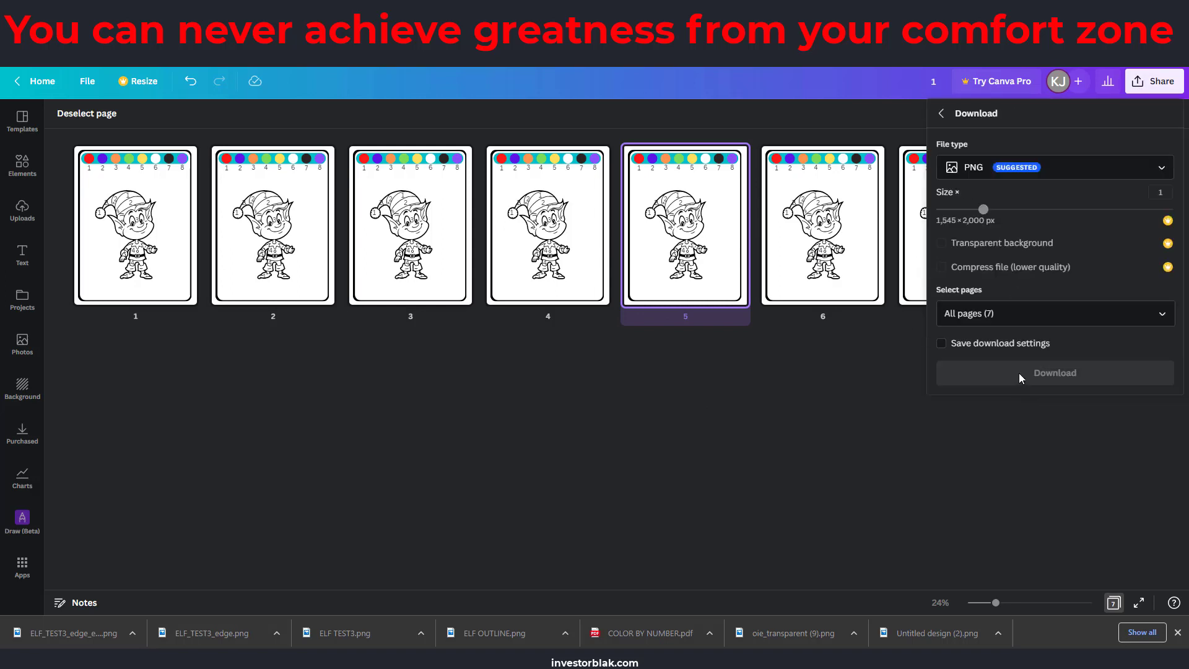
pyautogui.click(1078, 178)
pyautogui.click(991, 305)
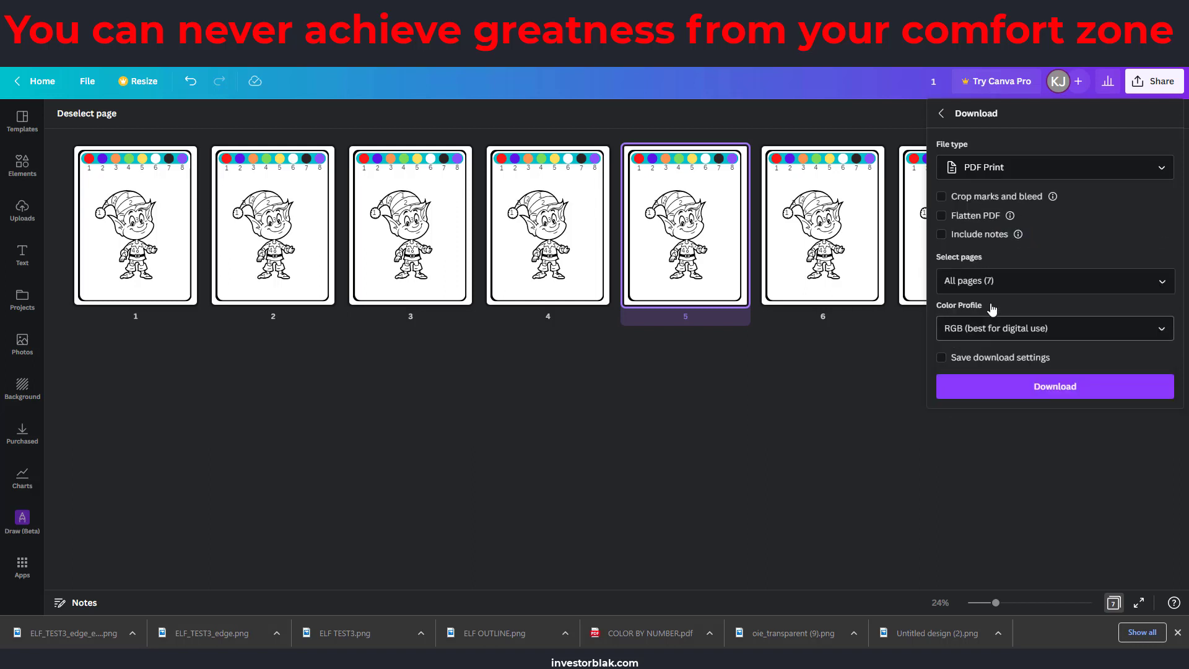
pyautogui.click(994, 395)
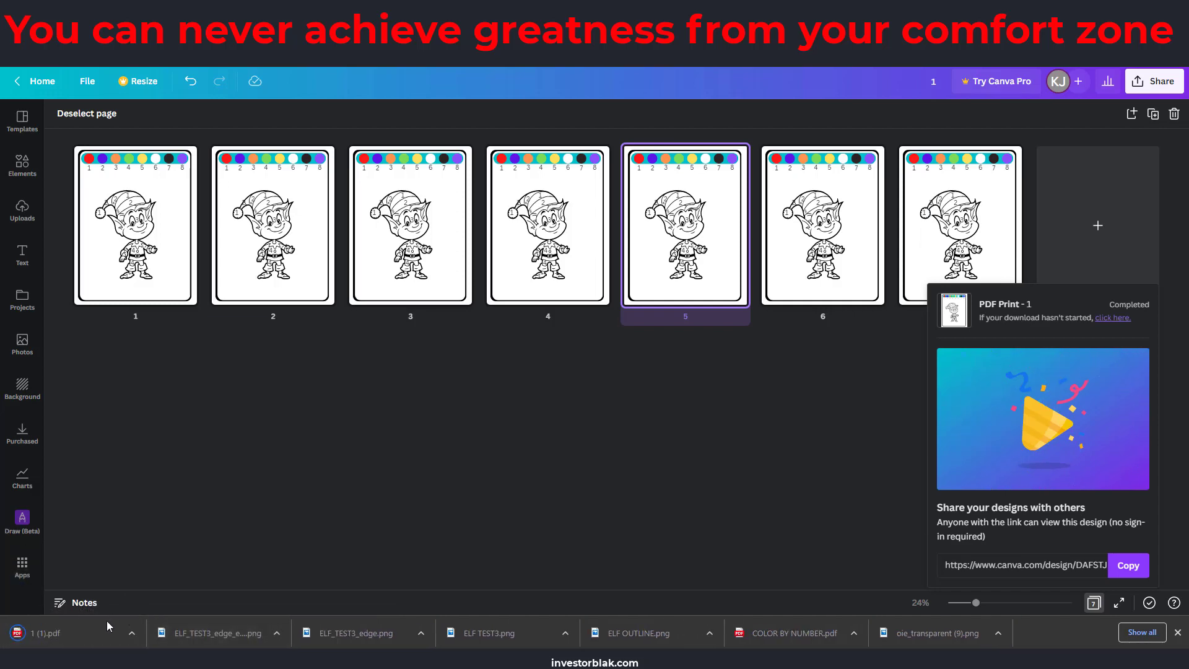
# Open the downloaded 1 (1).pdf and look through its pages to check the colour key and numbered elf drawing
pyautogui.click(91, 626)
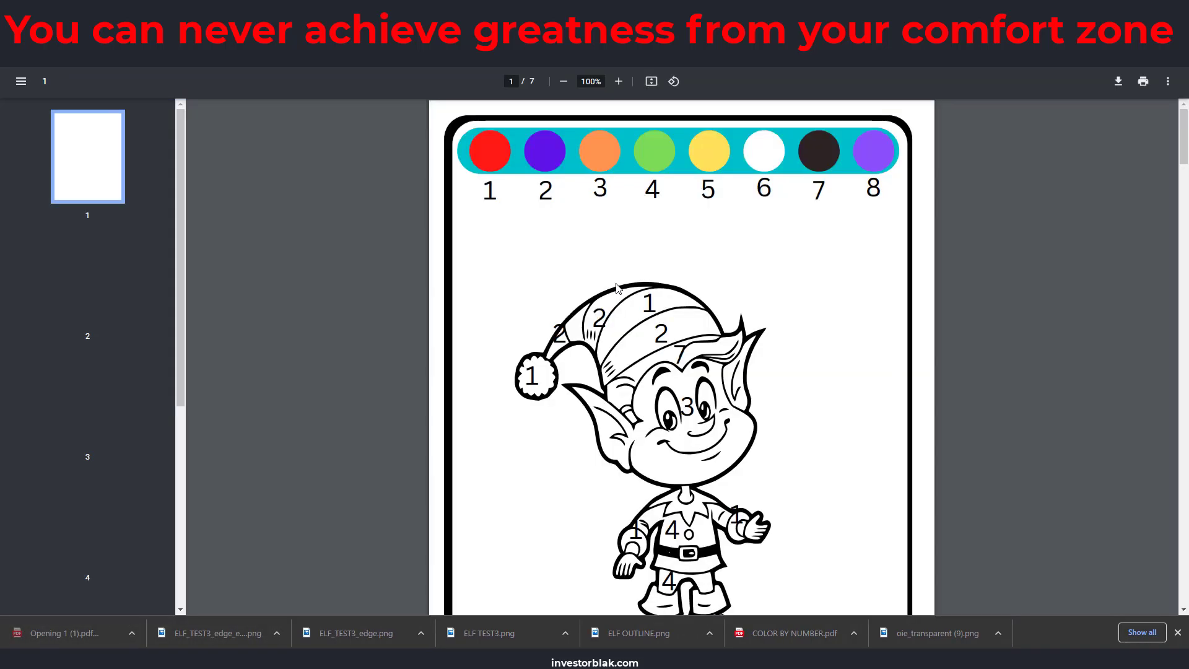
pyautogui.scroll(-10, 671, 318)
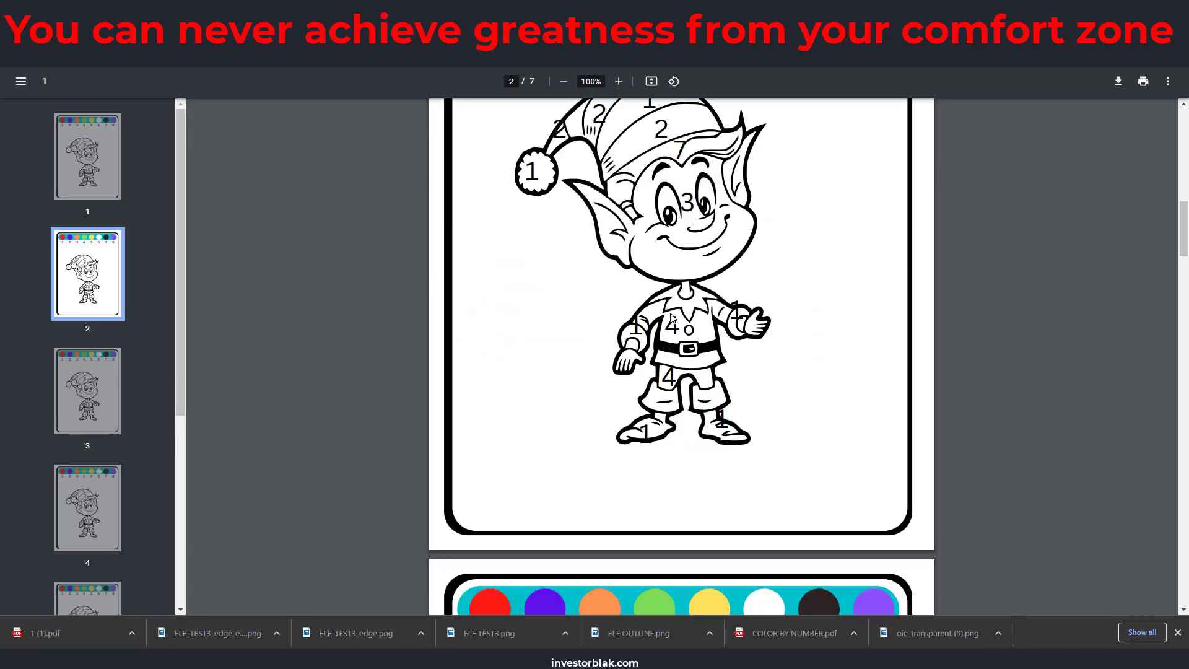
pyautogui.scroll(-15, 672, 317)
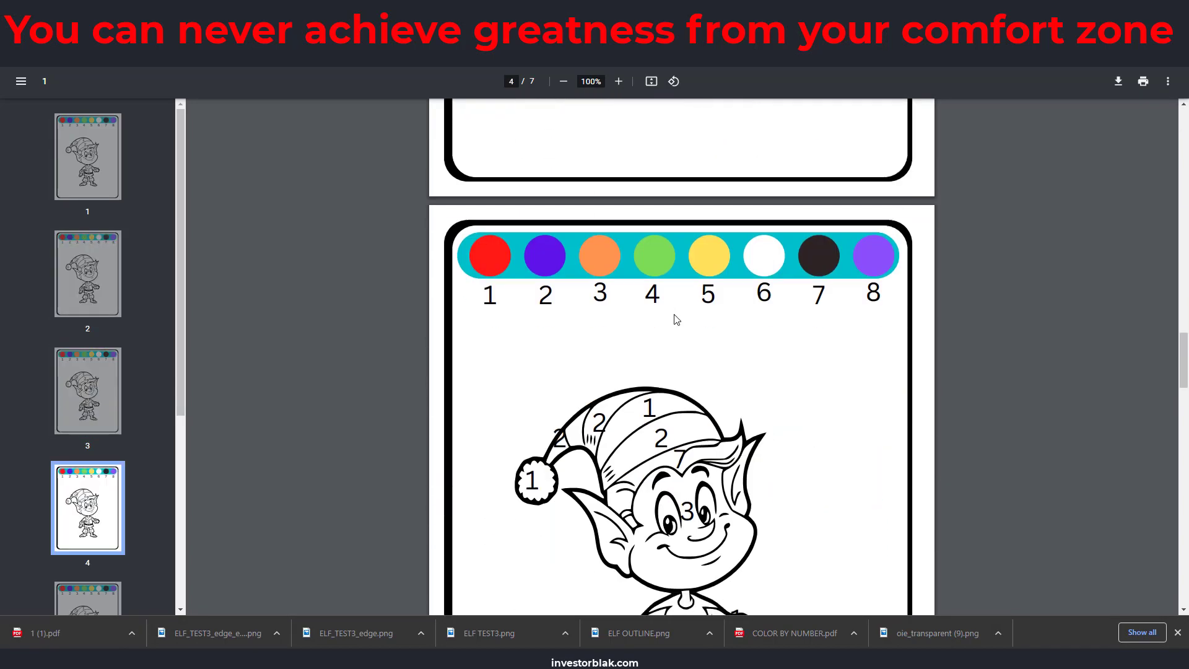
pyautogui.scroll(-15, 676, 319)
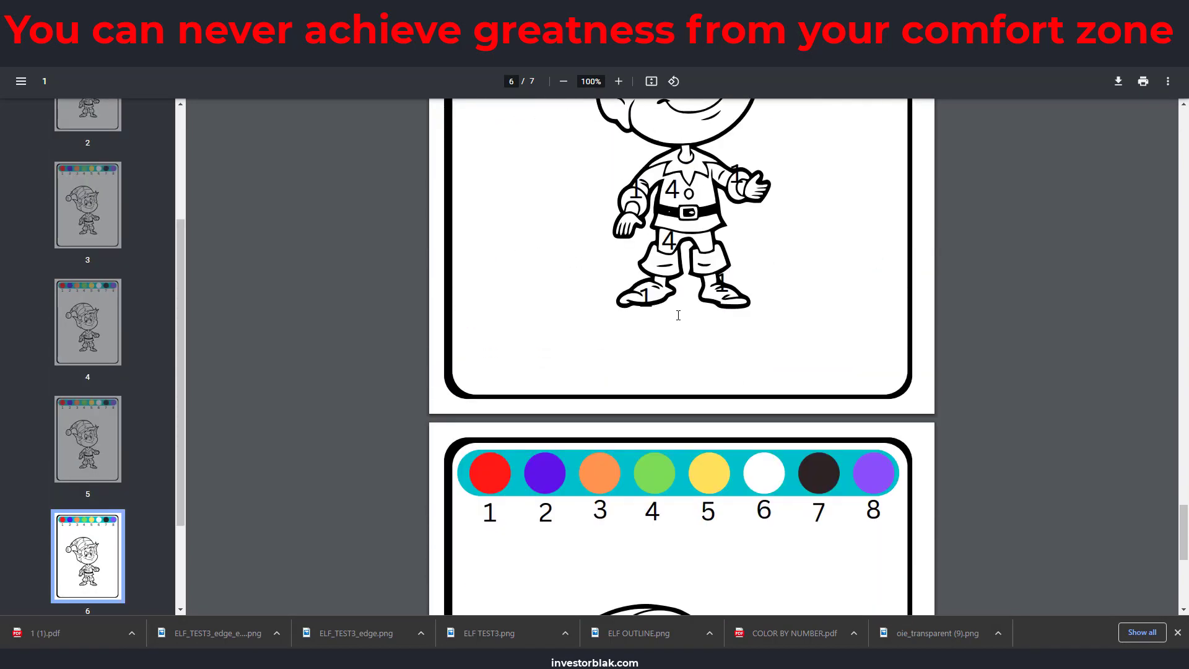
pyautogui.scroll(10, 678, 315)
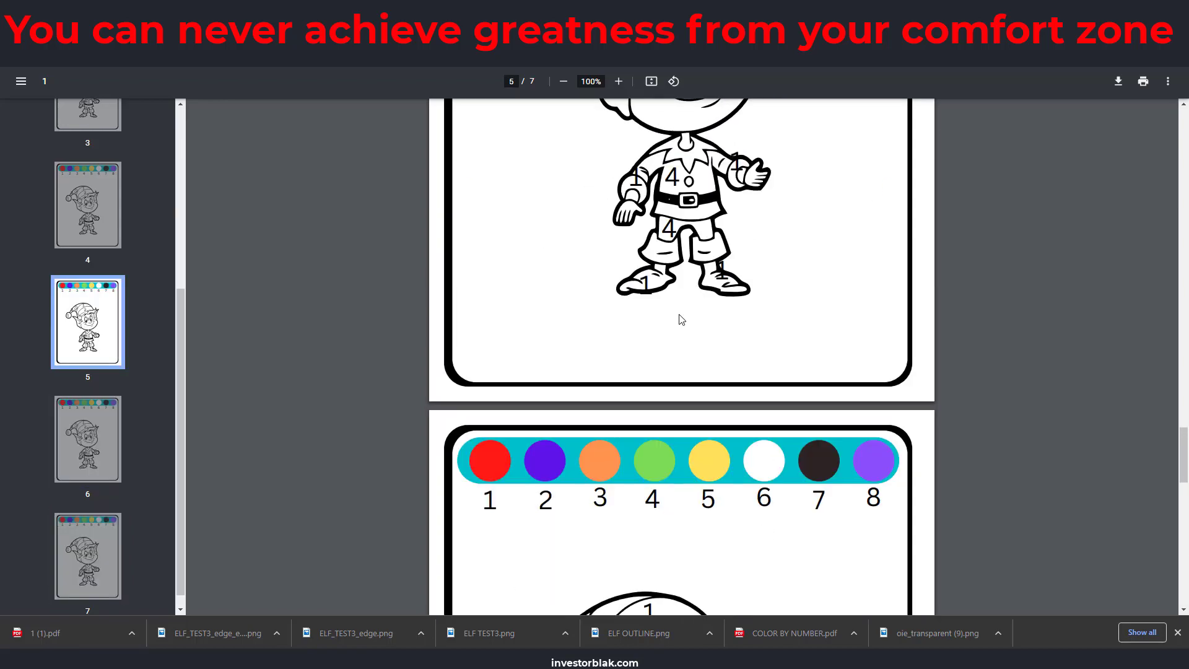
pyautogui.scroll(15, 682, 318)
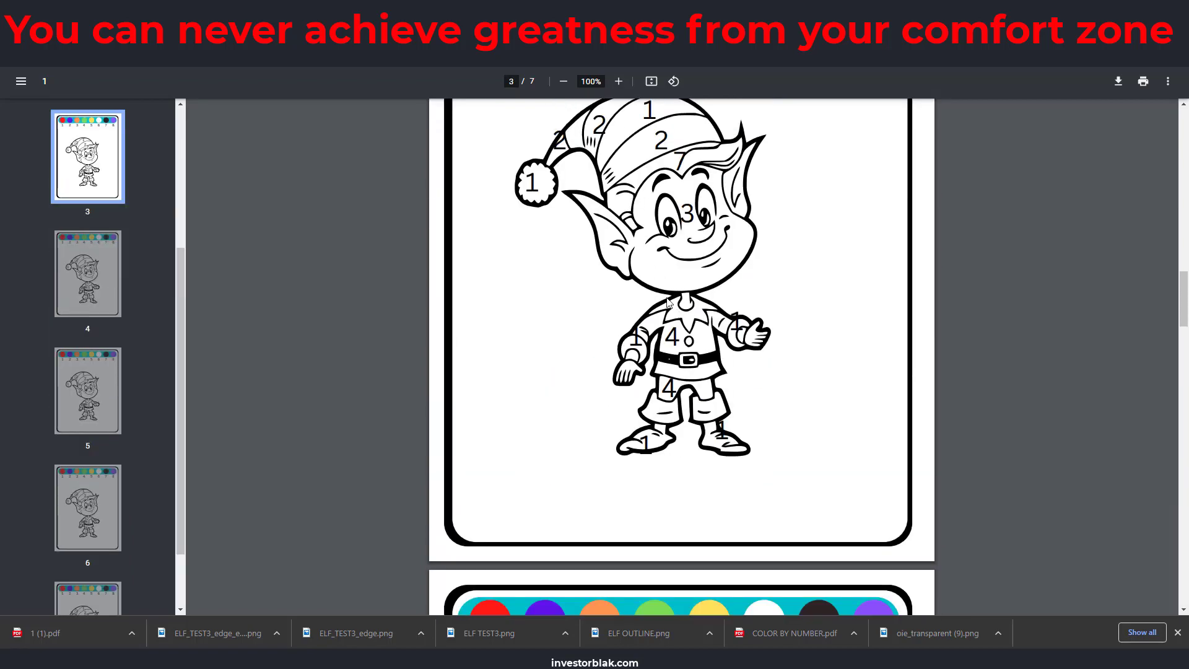
pyautogui.scroll(-20, 669, 302)
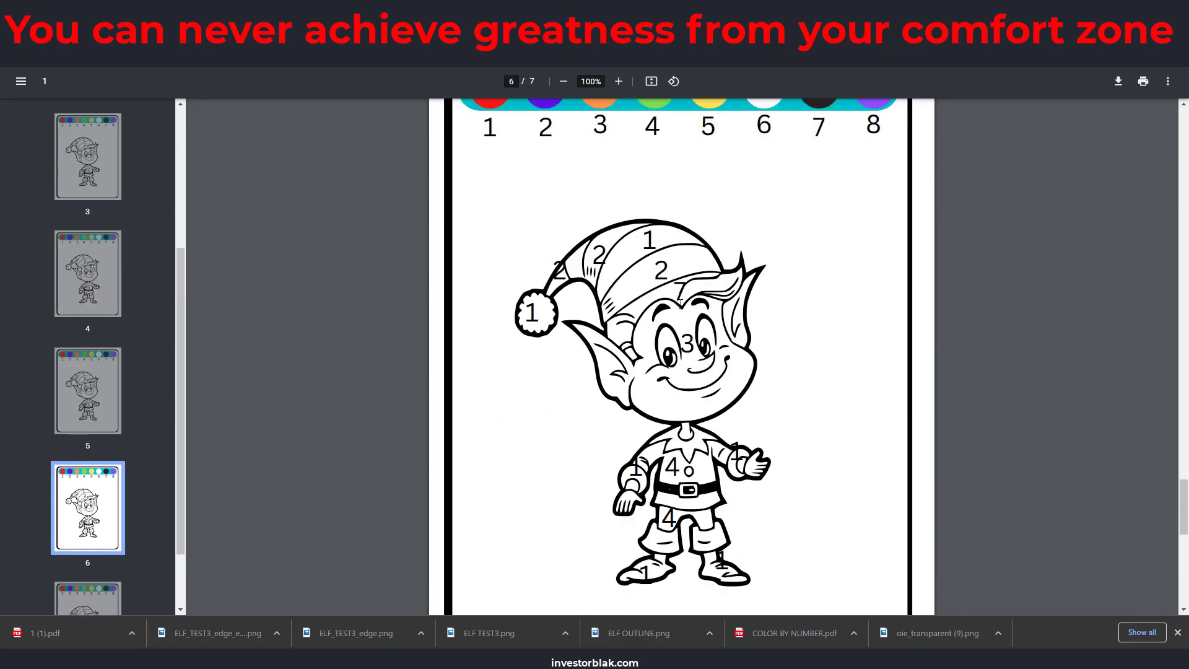
pyautogui.scroll(-8, 680, 303)
pyautogui.scroll(5, 698, 278)
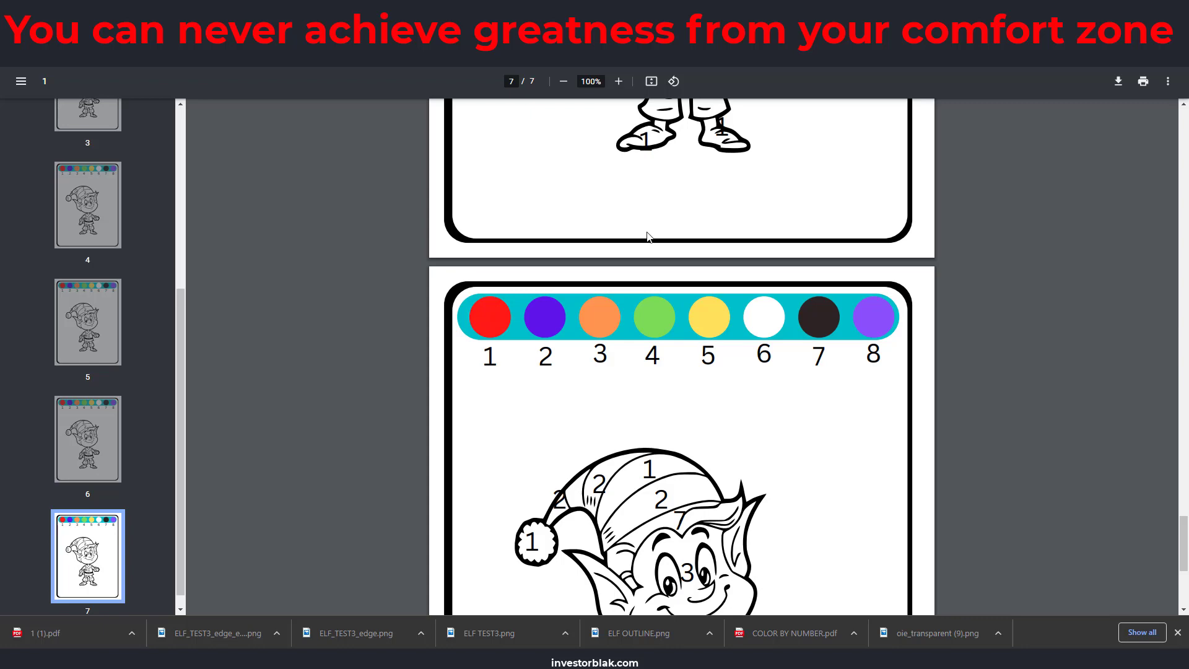
pyautogui.scroll(1, 638, 310)
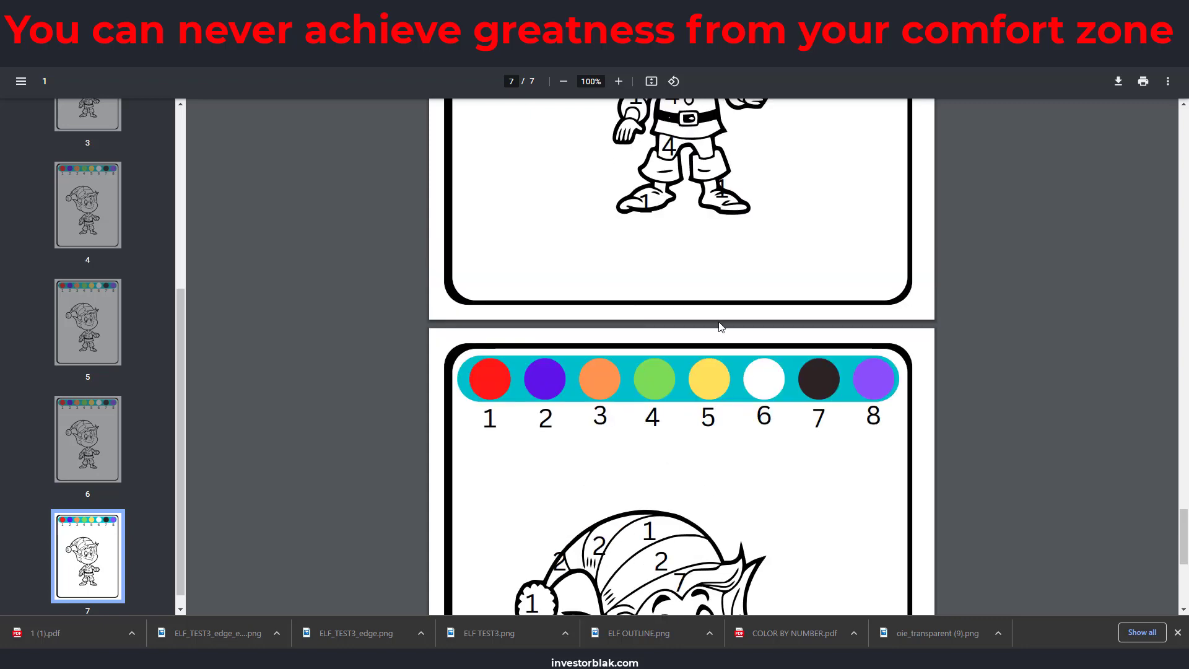
# Check the last two pages of the exported PDF for the colour key and the numbered elf
pyautogui.scroll(3, 731, 328)
pyautogui.scroll(-6, 740, 331)
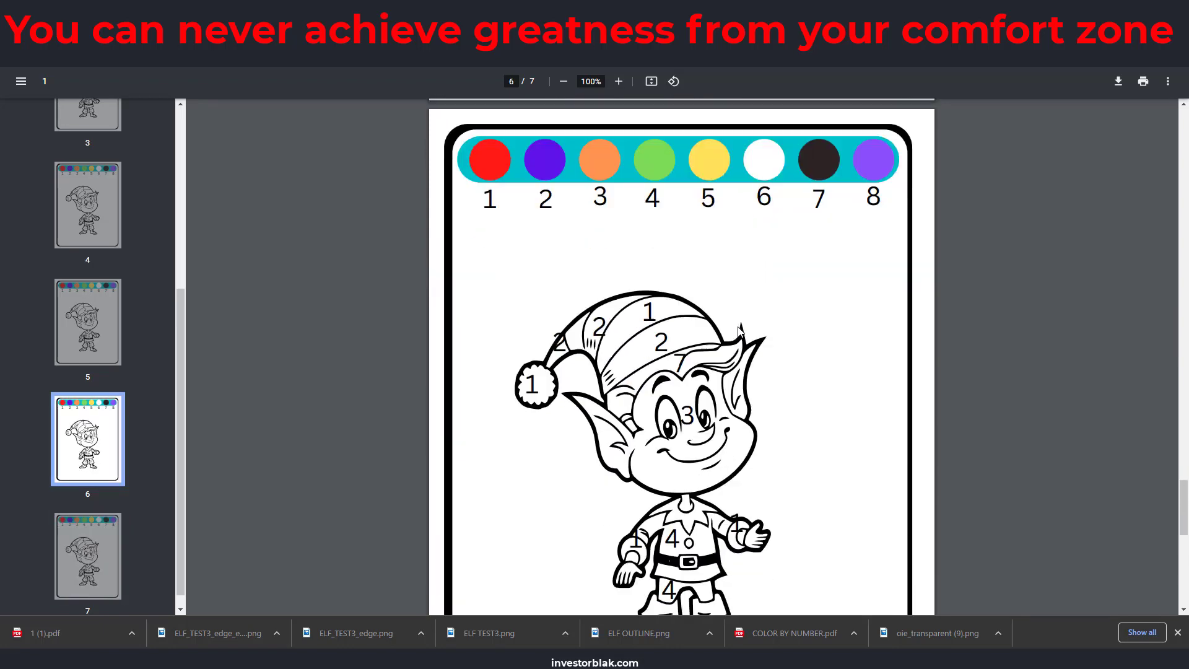
pyautogui.scroll(2, 740, 331)
pyautogui.scroll(-5, 740, 331)
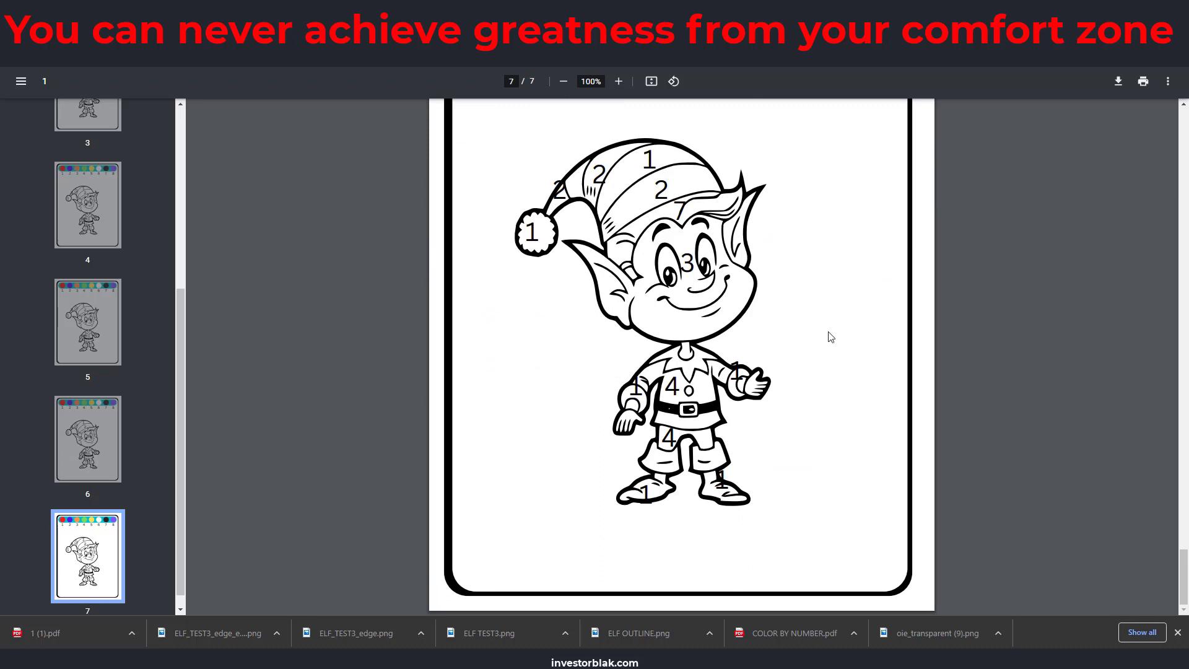
# Switch to the Google Docs outline and undo the deletions under "Creating unique interior" to restore its bullets through "Design your book interior"
pyautogui.hotkey('ctrl', 'Tab')
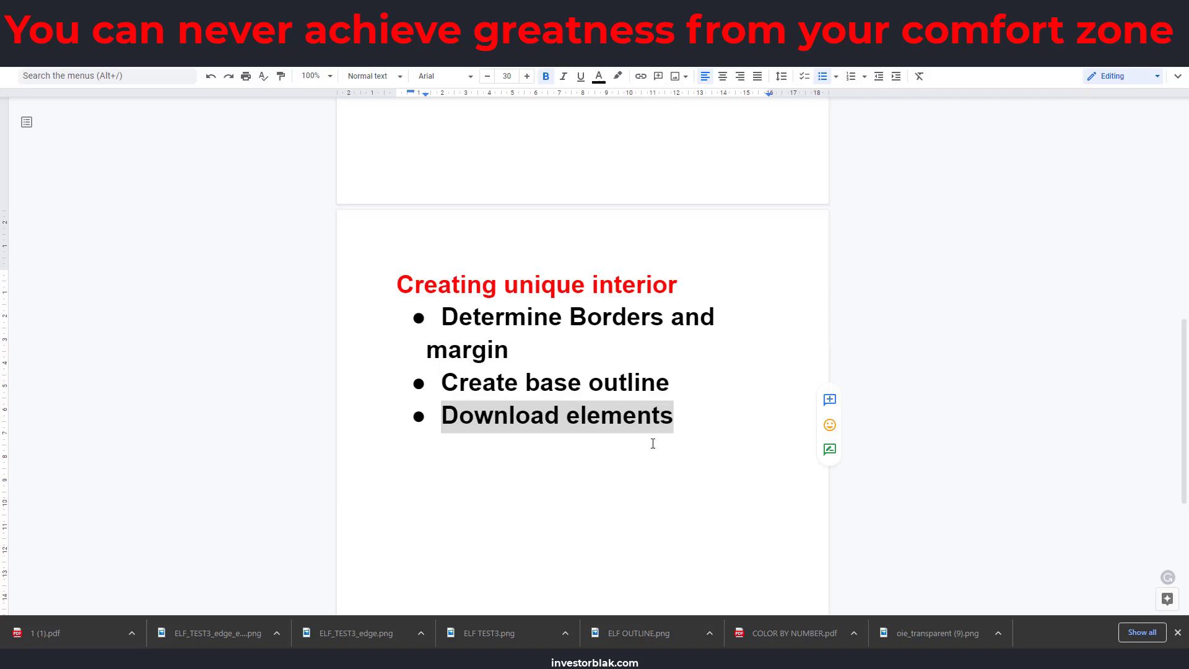
pyautogui.moveTo(699, 435); pyautogui.dragTo(668, 419)
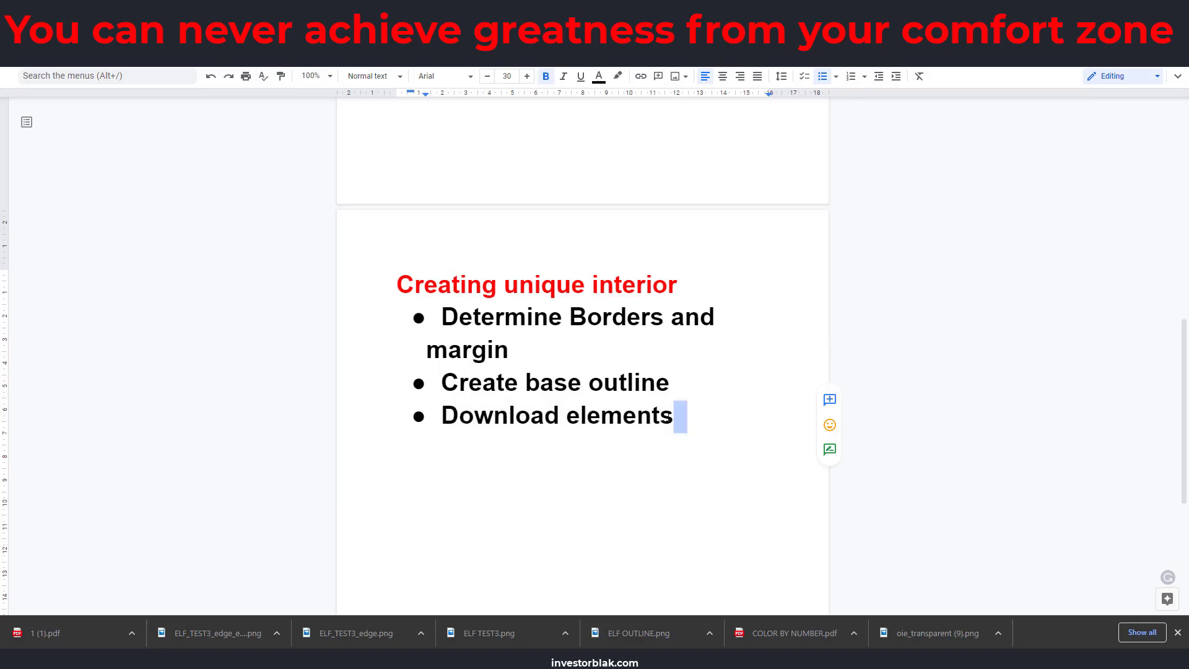
pyautogui.hotkey('ctrl', 'z')
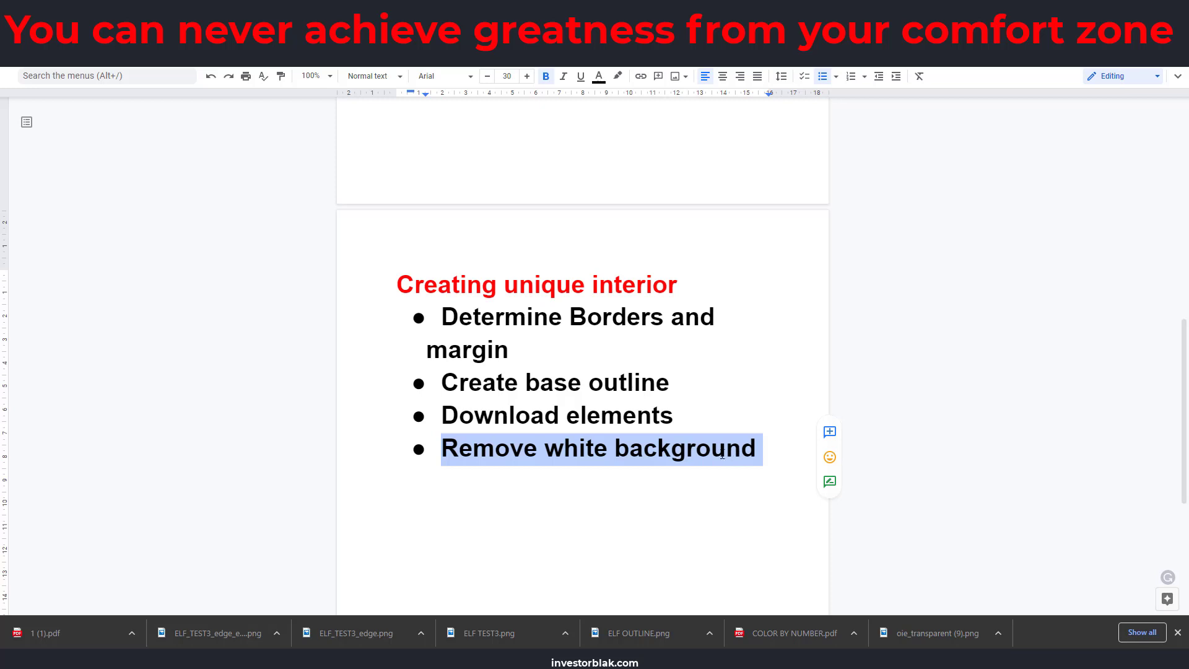
pyautogui.hotkey('ctrl', 'z')
pyautogui.hotkey('ctrl', 'z')
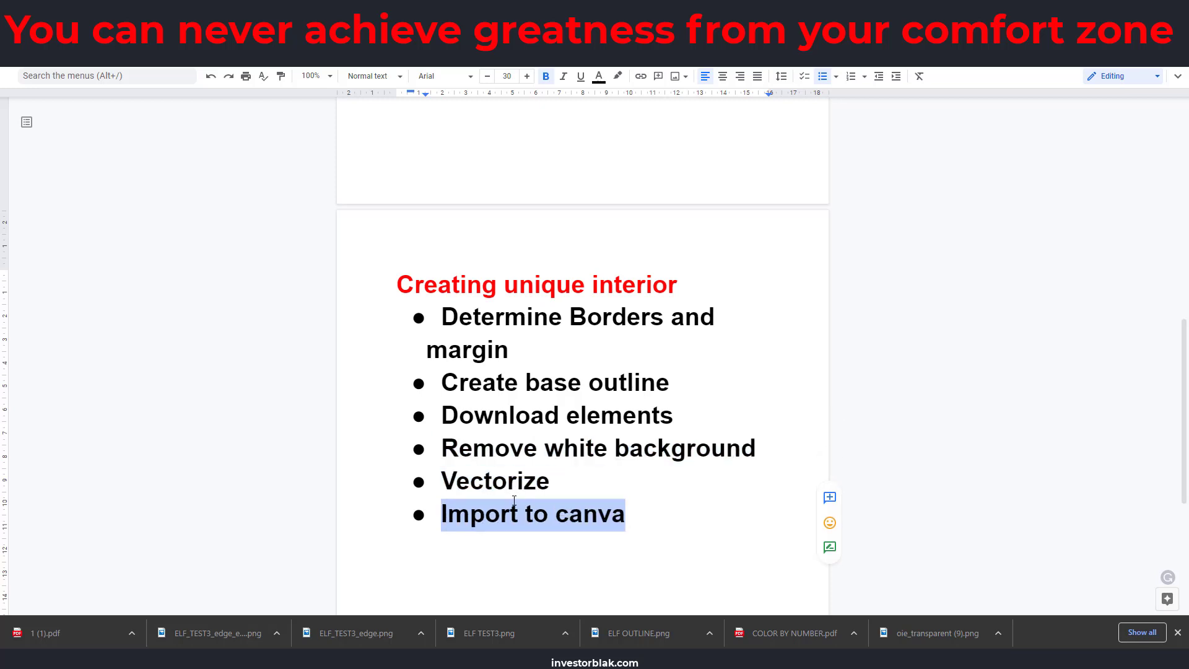
pyautogui.hotkey('ctrl', 'z')
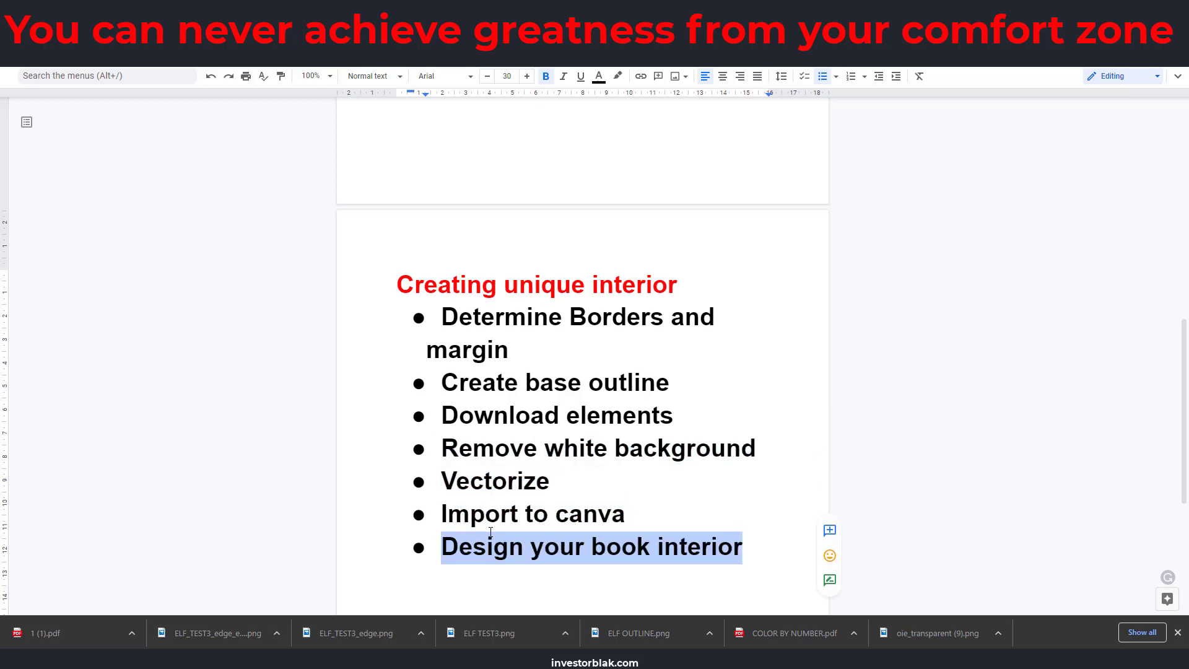
pyautogui.scroll(3, 677, 533)
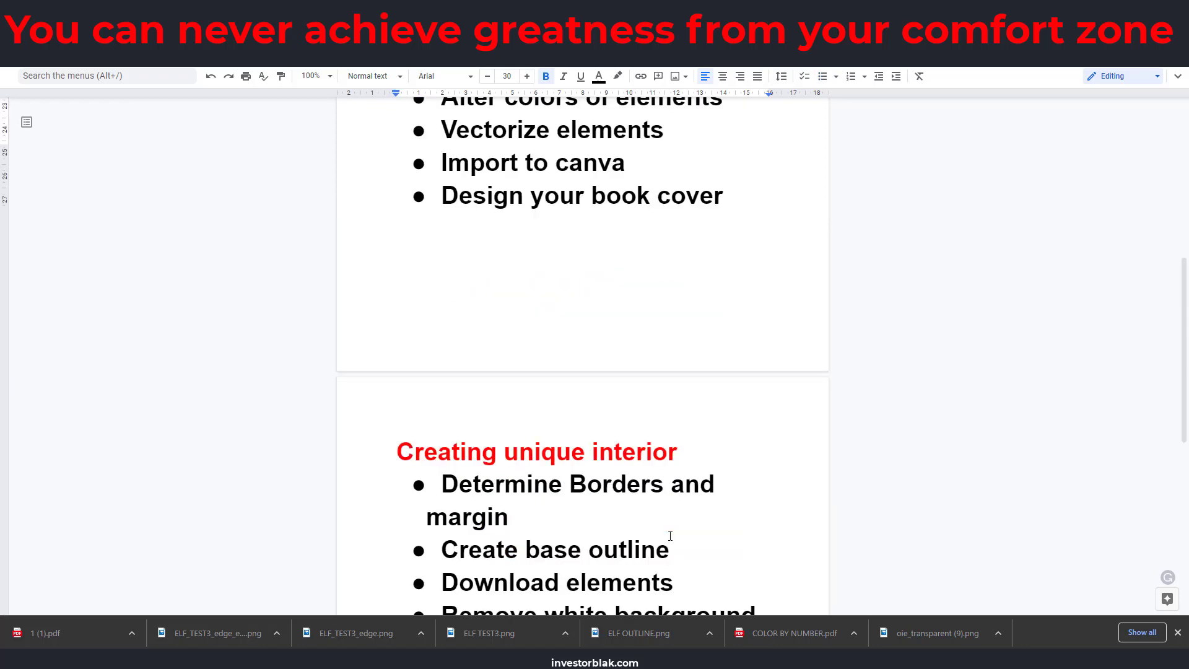
pyautogui.hotkey('ctrl', 'z')
pyautogui.scroll(-8, 641, 483)
pyautogui.scroll(12, 650, 476)
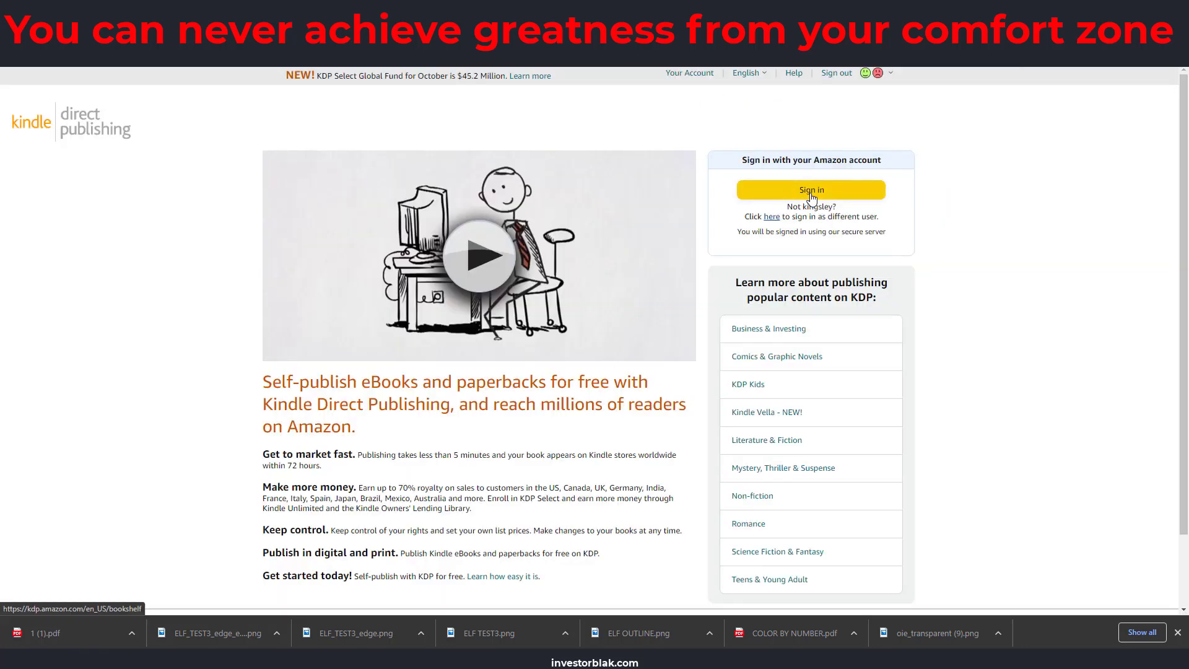
# Sign in to Kindle Direct Publishing and start creating a new paperback title
pyautogui.click(812, 192)
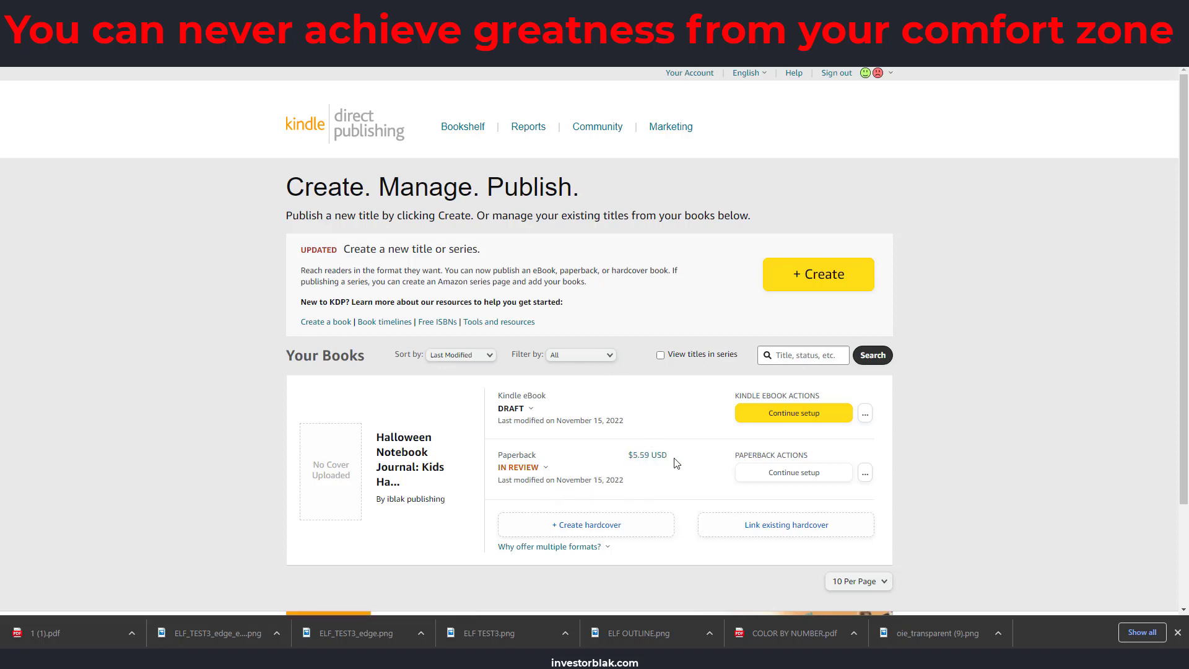
pyautogui.click(813, 277)
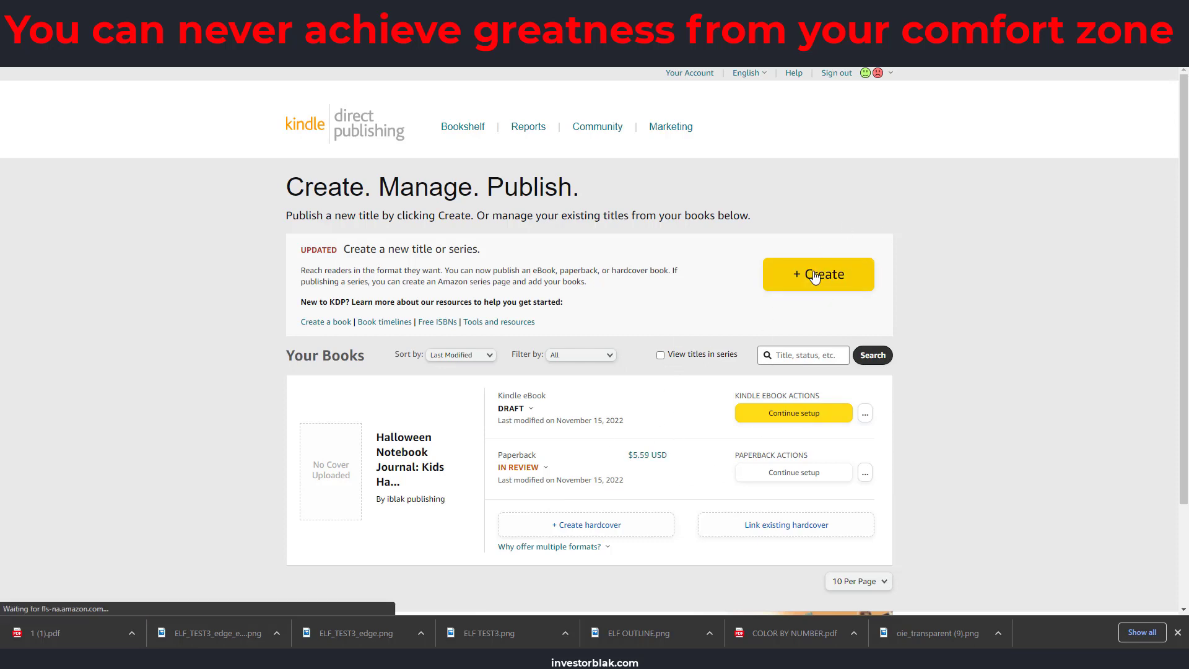
pyautogui.click(816, 277)
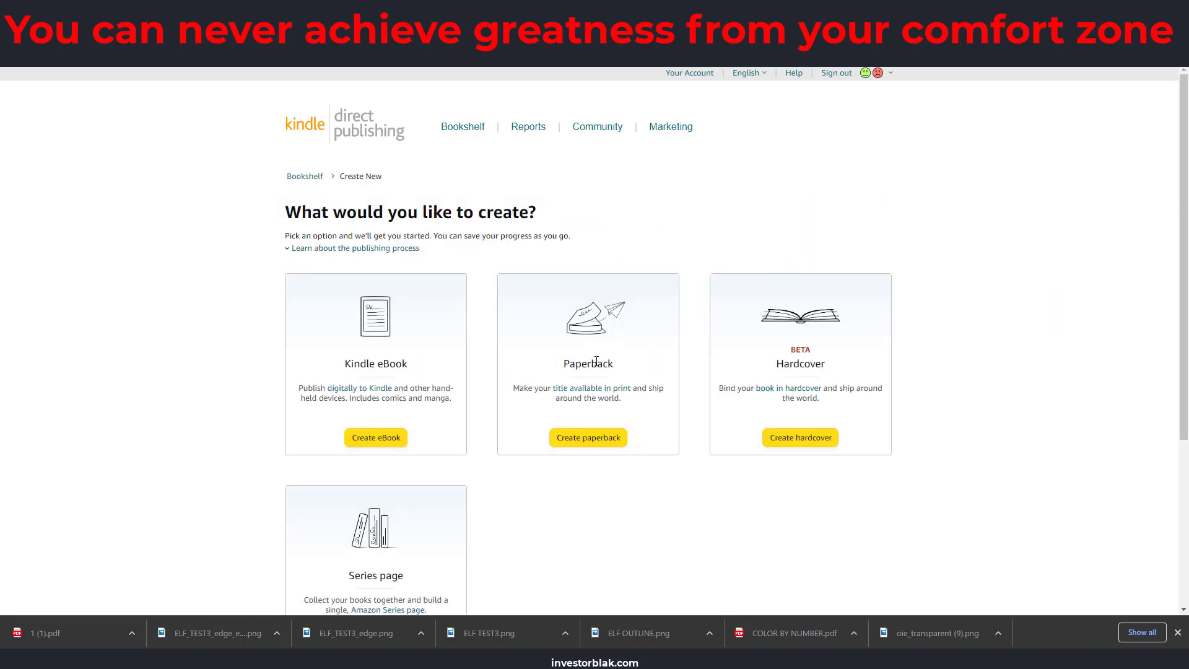
pyautogui.click(588, 441)
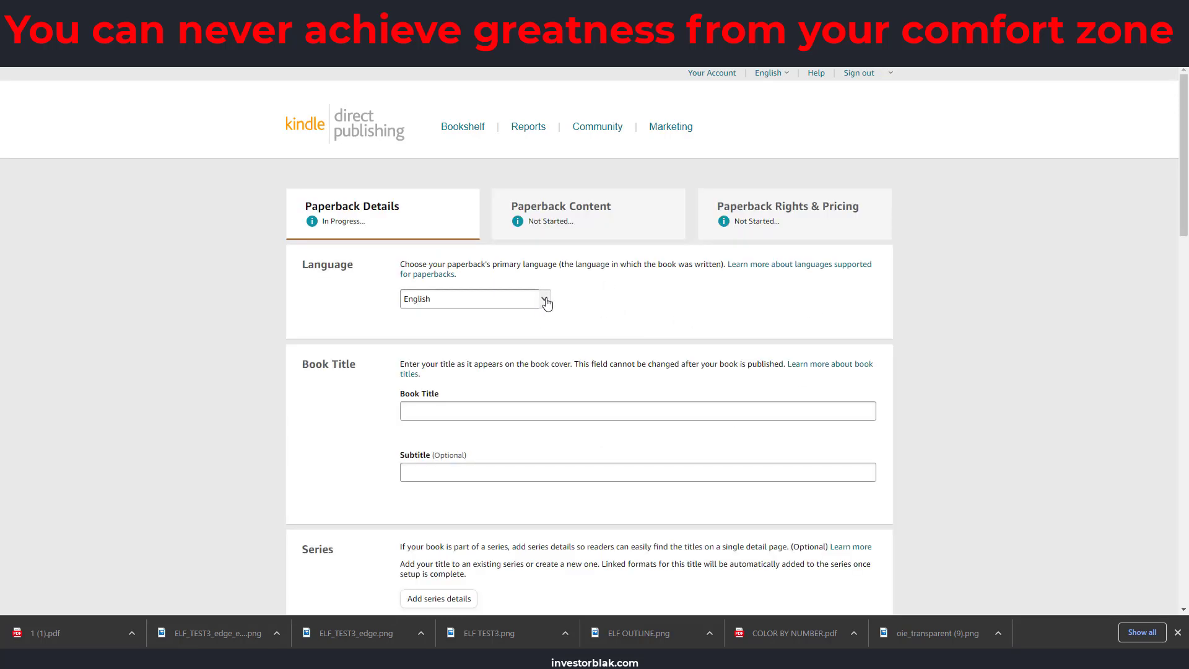
# Title the paperback "Brand New 2022 Merry Christmas Color By Number Book: Christmas Gift For Kids" and fill in its festive holiday subtitle
pyautogui.click(529, 412)
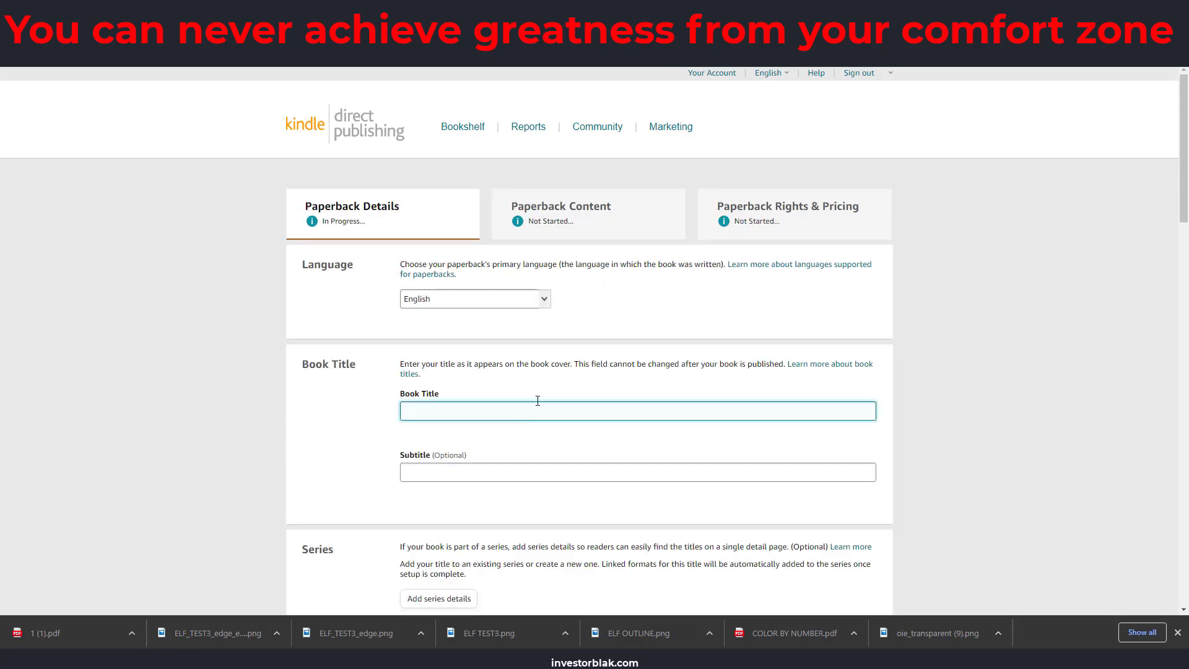
pyautogui.scroll(-1, 491, 496)
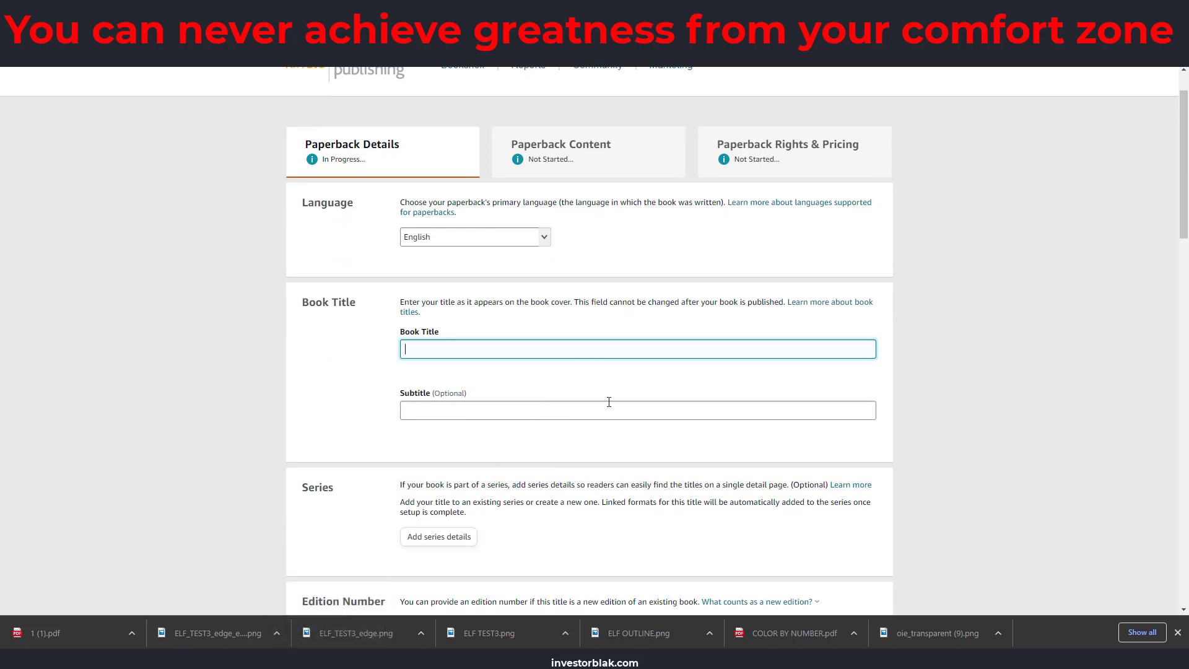
pyautogui.scroll(-2, 506, 531)
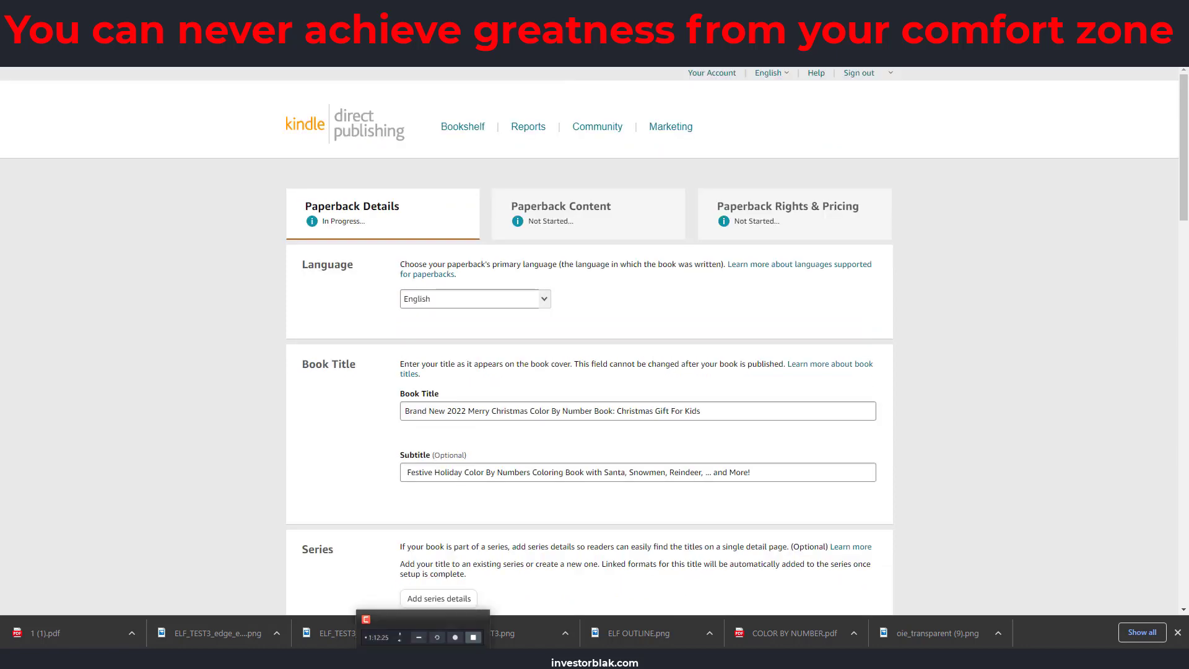
# Review the paperback's title, subtitle, series, author and contributor entries and read through the full description
pyautogui.scroll(-3, 579, 173)
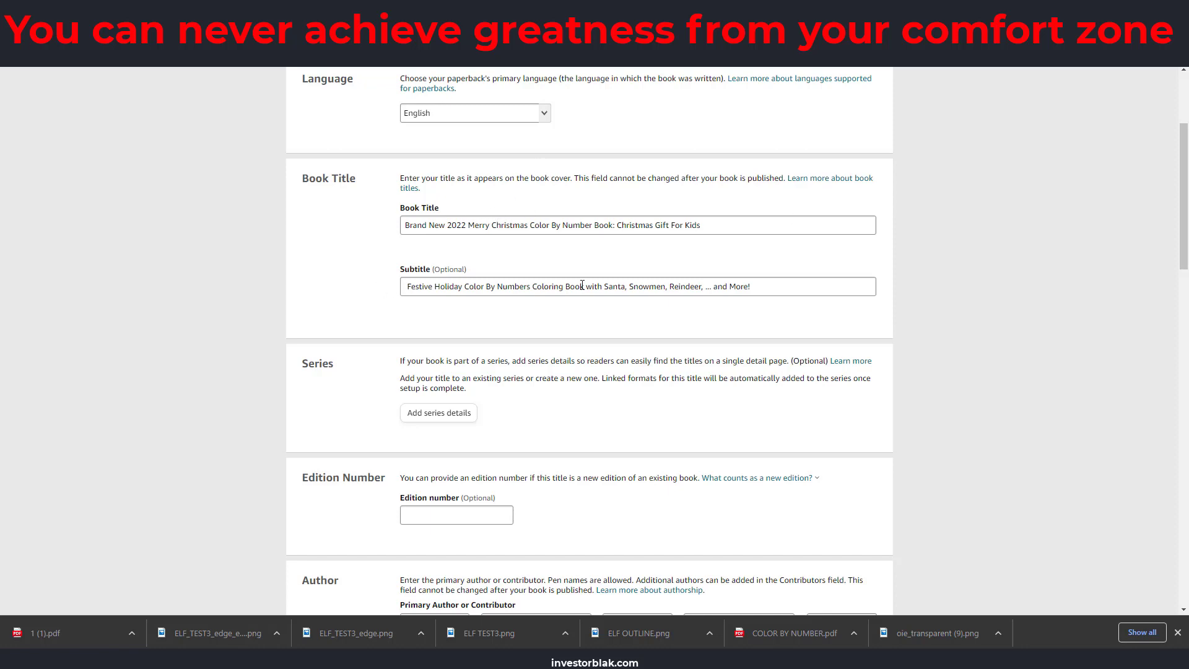
pyautogui.scroll(-4, 582, 286)
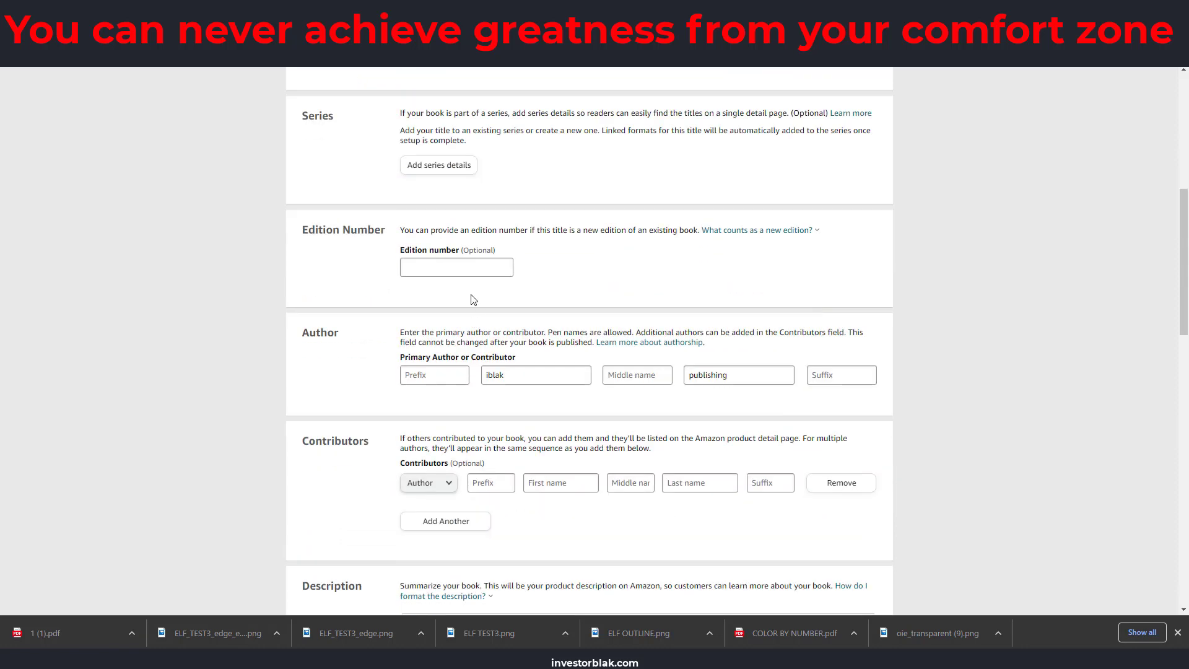
pyautogui.scroll(-3, 578, 187)
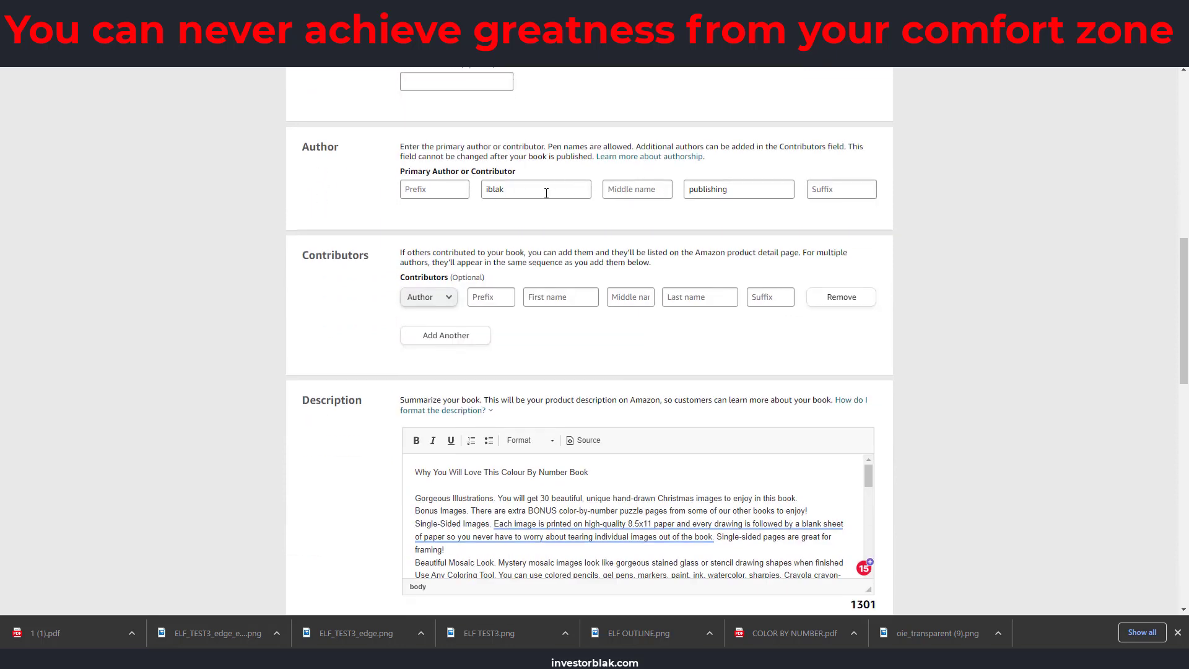
pyautogui.scroll(-2, 434, 204)
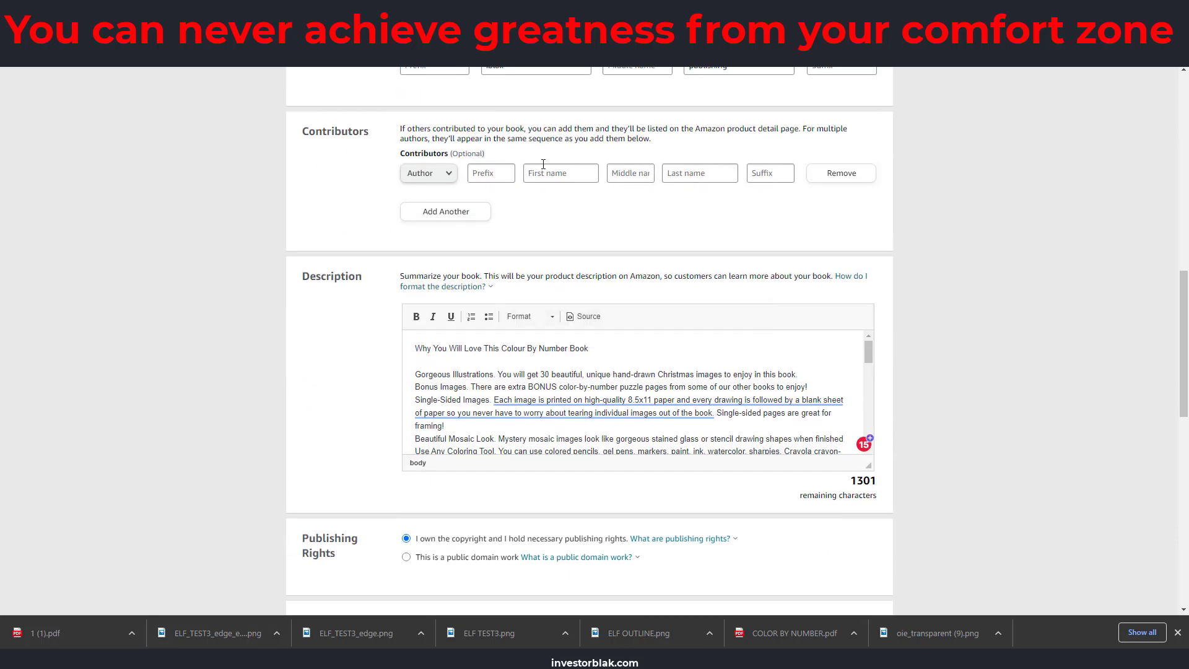
pyautogui.scroll(-3, 693, 180)
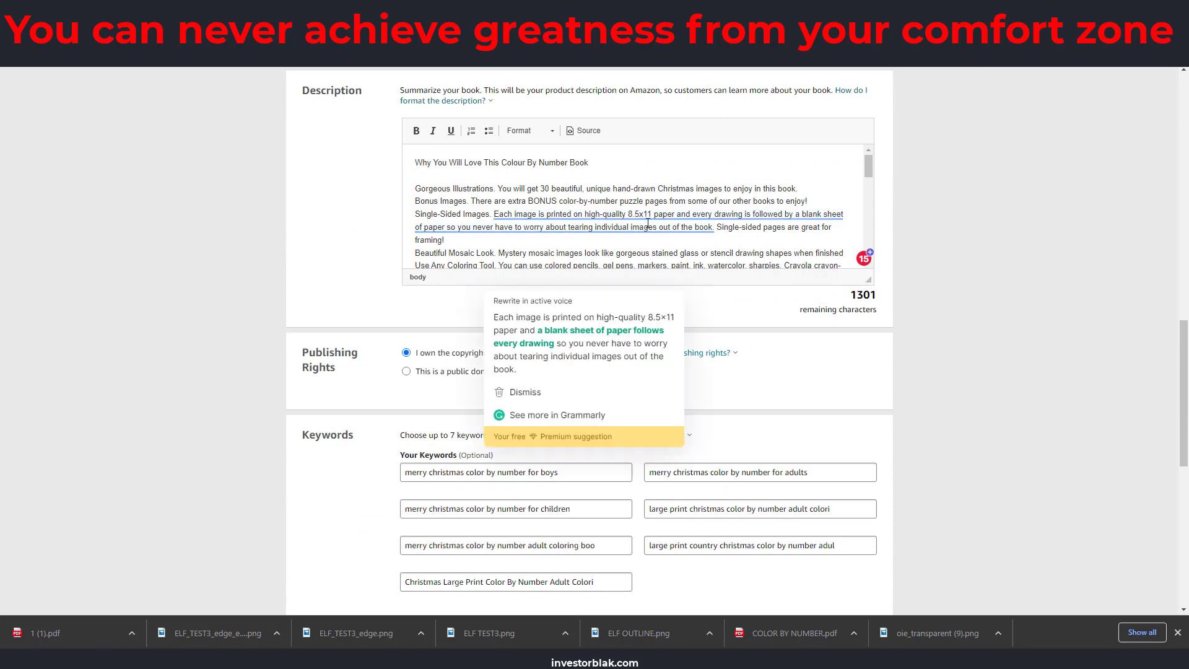
pyautogui.scroll(-3, 648, 223)
pyautogui.scroll(-5, 648, 223)
pyautogui.scroll(10, 614, 228)
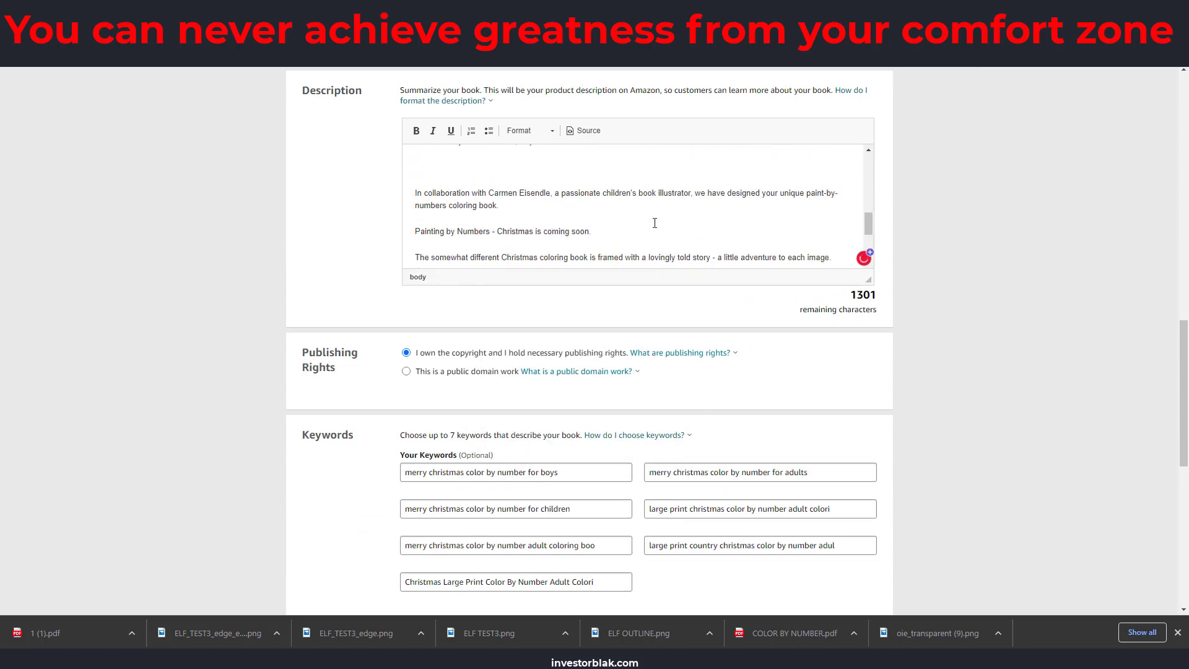
pyautogui.scroll(6, 614, 228)
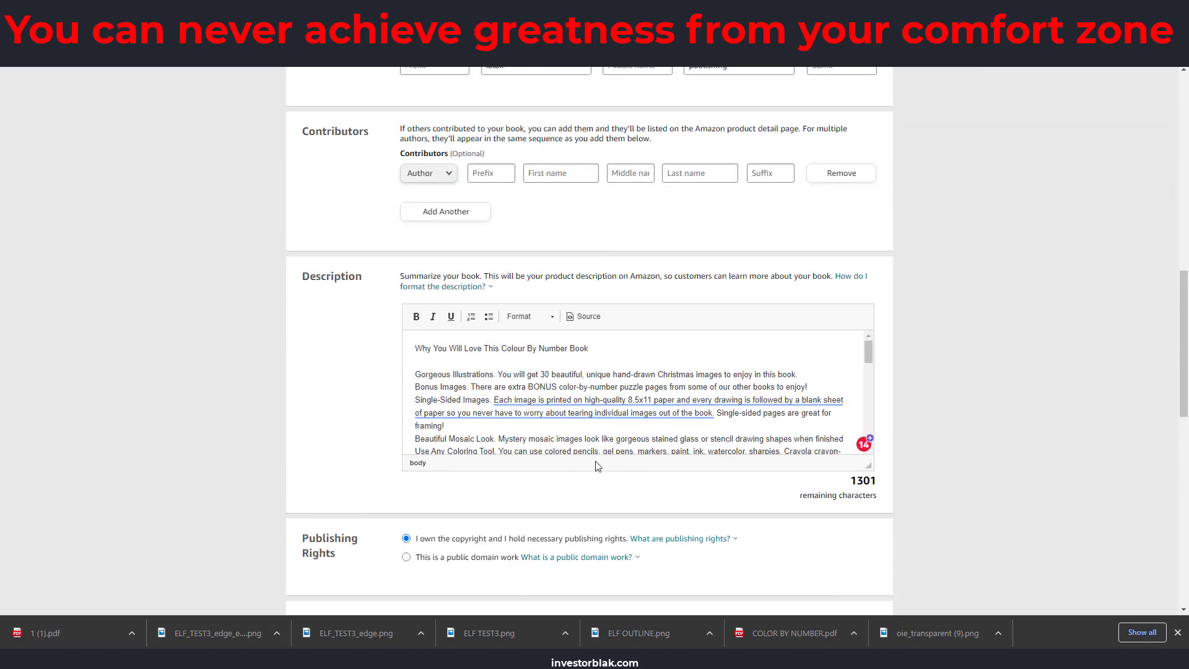
pyautogui.scroll(-2, 588, 405)
pyautogui.scroll(-3, 588, 405)
pyautogui.scroll(1, 692, 282)
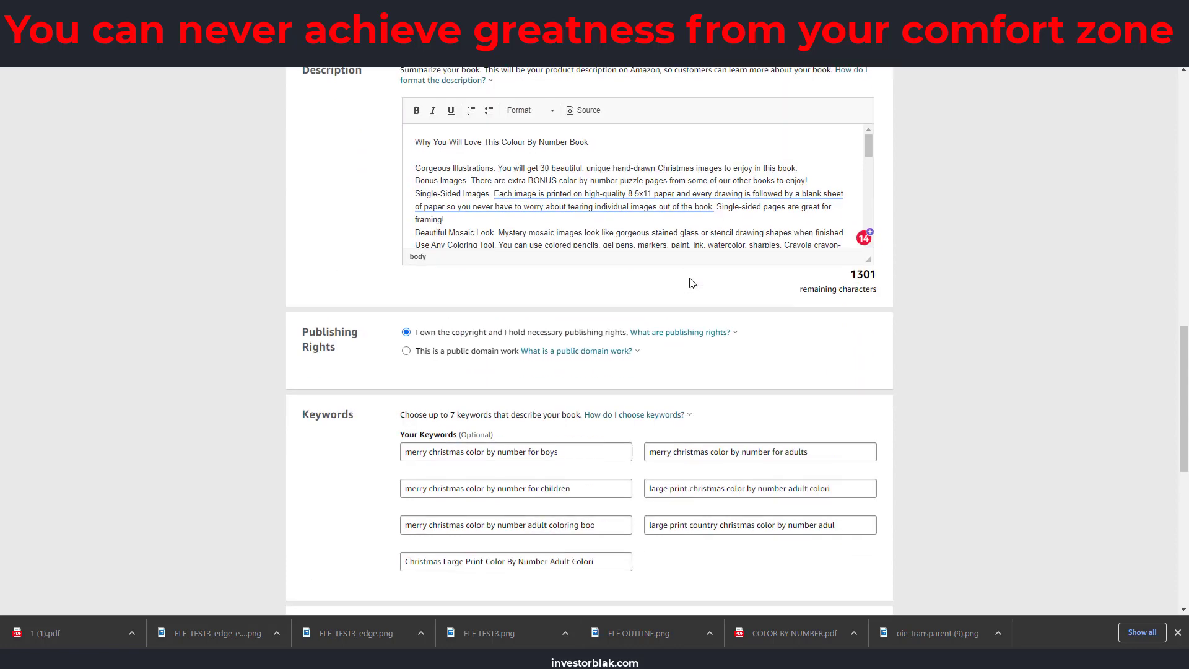
# Review the book's seven keywords, its two browse categories and the low-content and large-print options
pyautogui.scroll(-3, 692, 282)
pyautogui.scroll(-1, 565, 301)
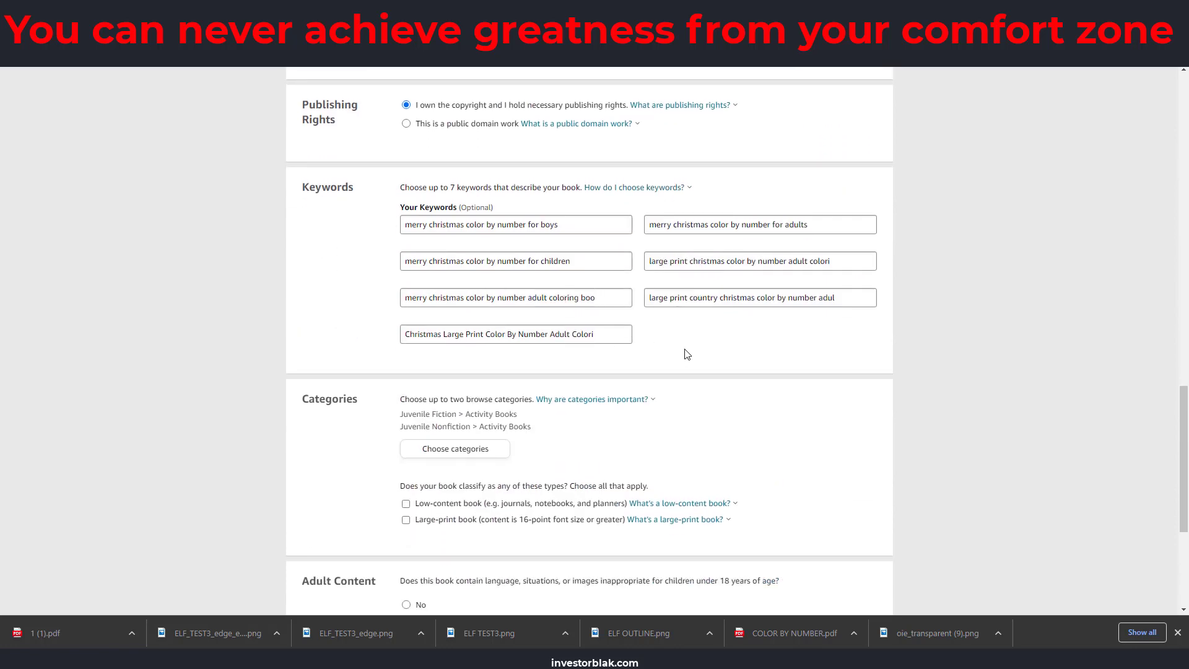
pyautogui.scroll(-1, 699, 365)
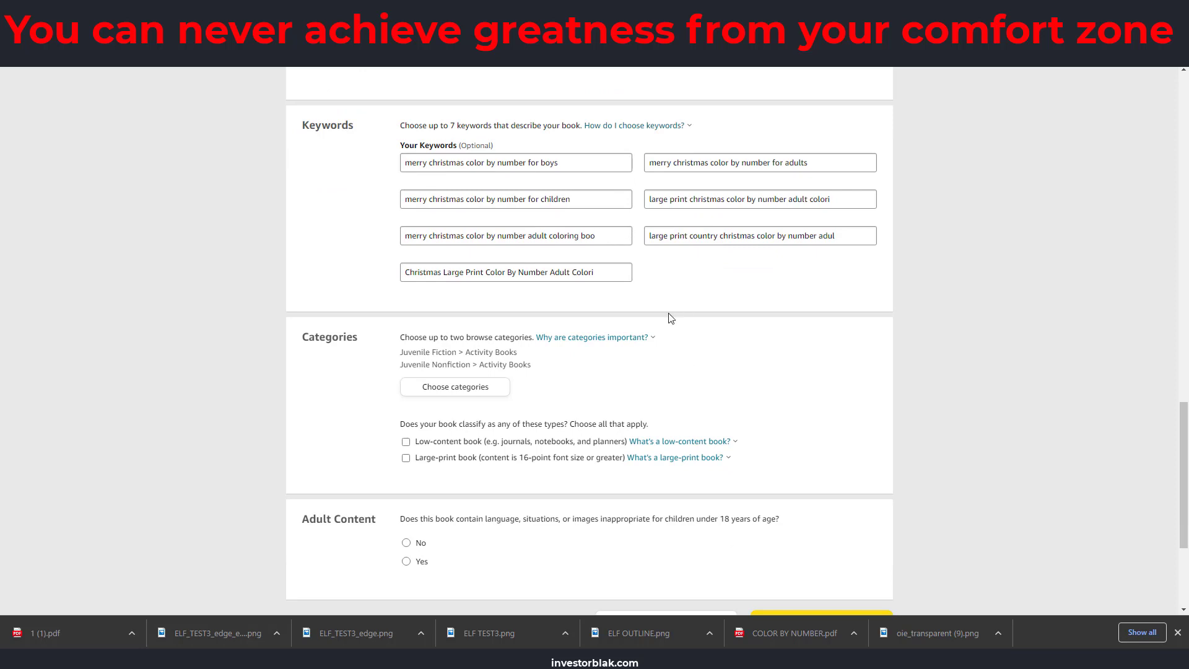
pyautogui.scroll(-2, 484, 189)
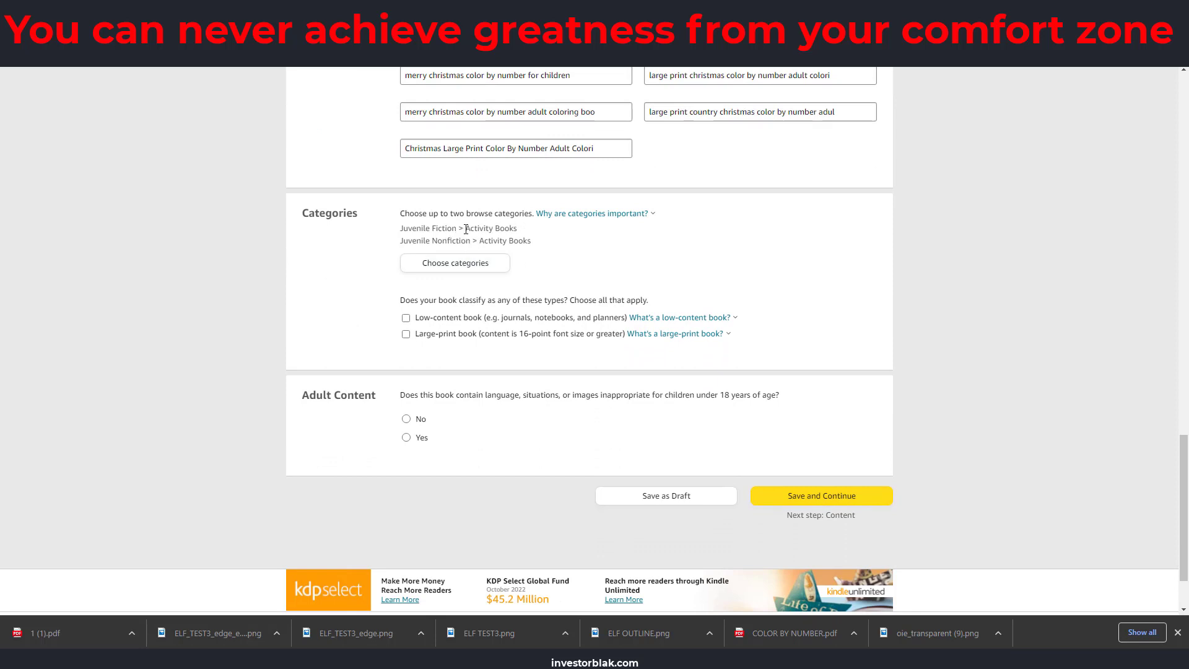
pyautogui.moveTo(465, 229); pyautogui.dragTo(511, 239)
pyautogui.click(548, 241)
pyautogui.scroll(-2, 465, 263)
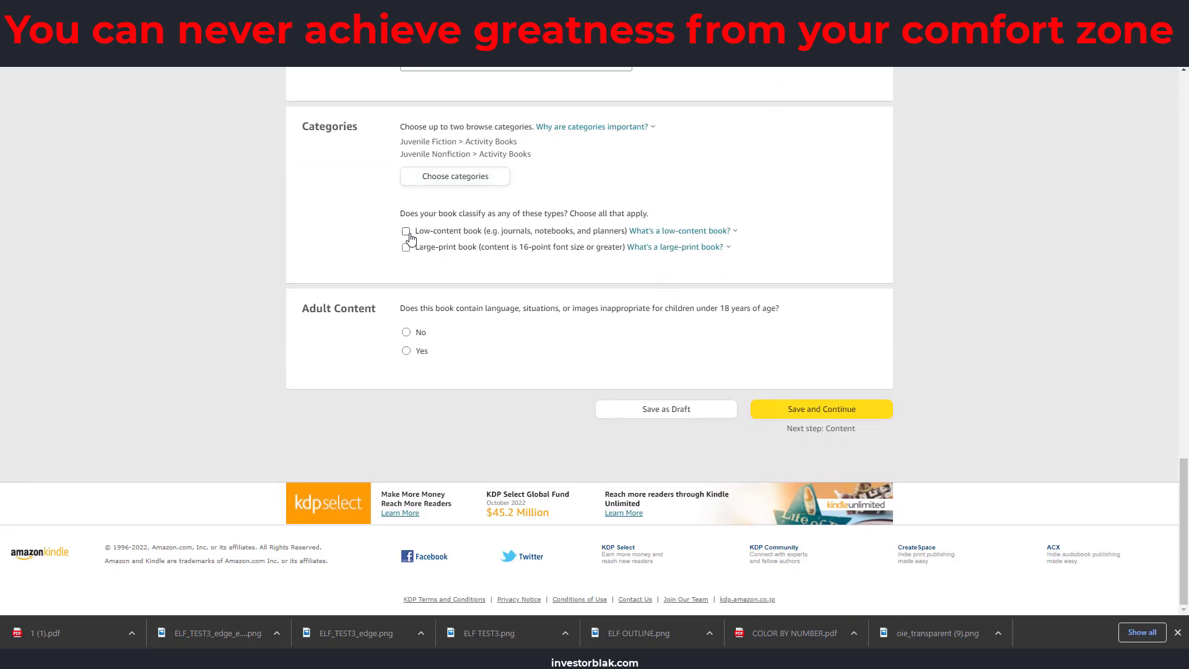
# Declare No for adult content and save the paperback details to continue to the content stage
pyautogui.click(809, 410)
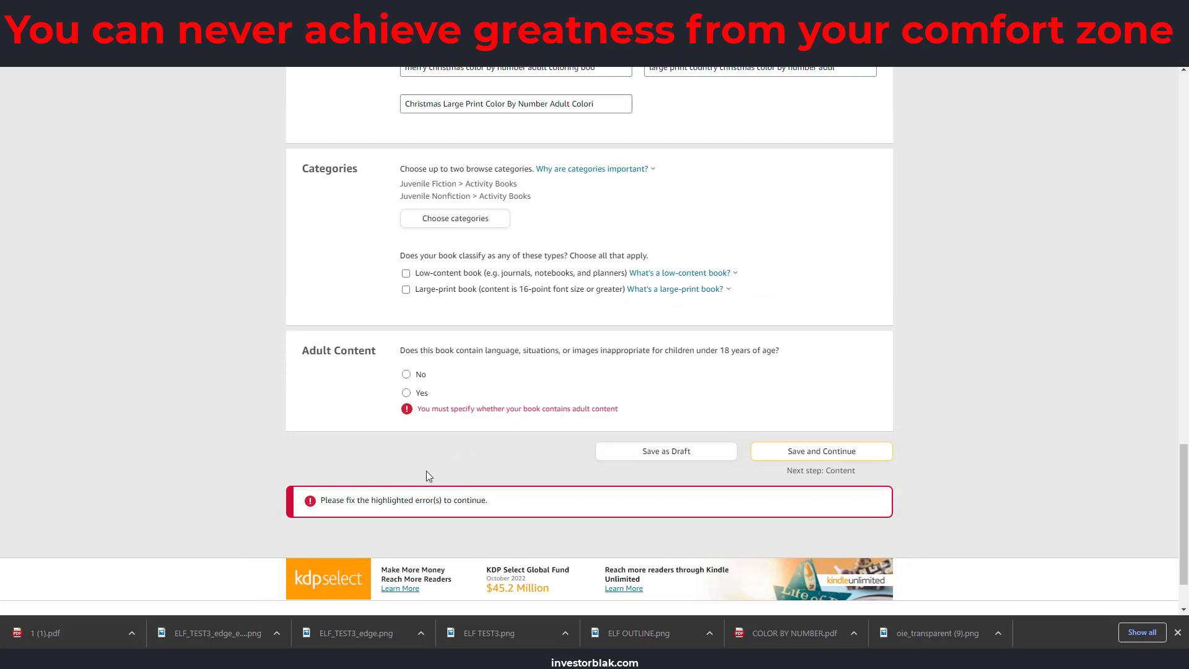
pyautogui.click(404, 375)
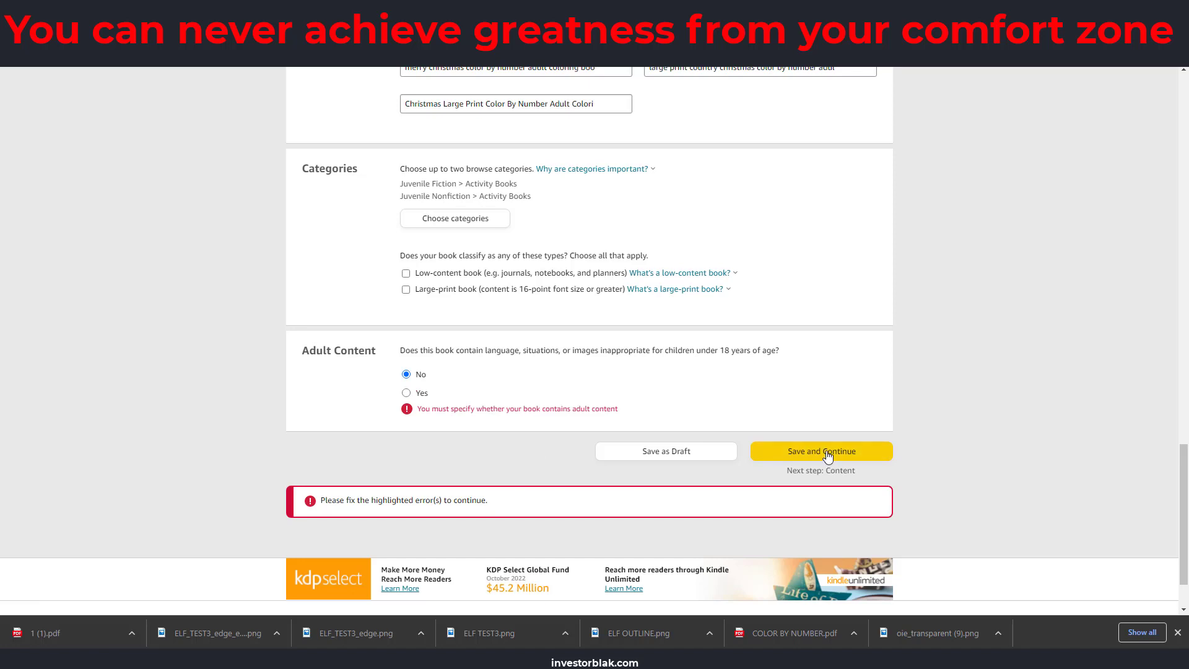
pyautogui.click(826, 454)
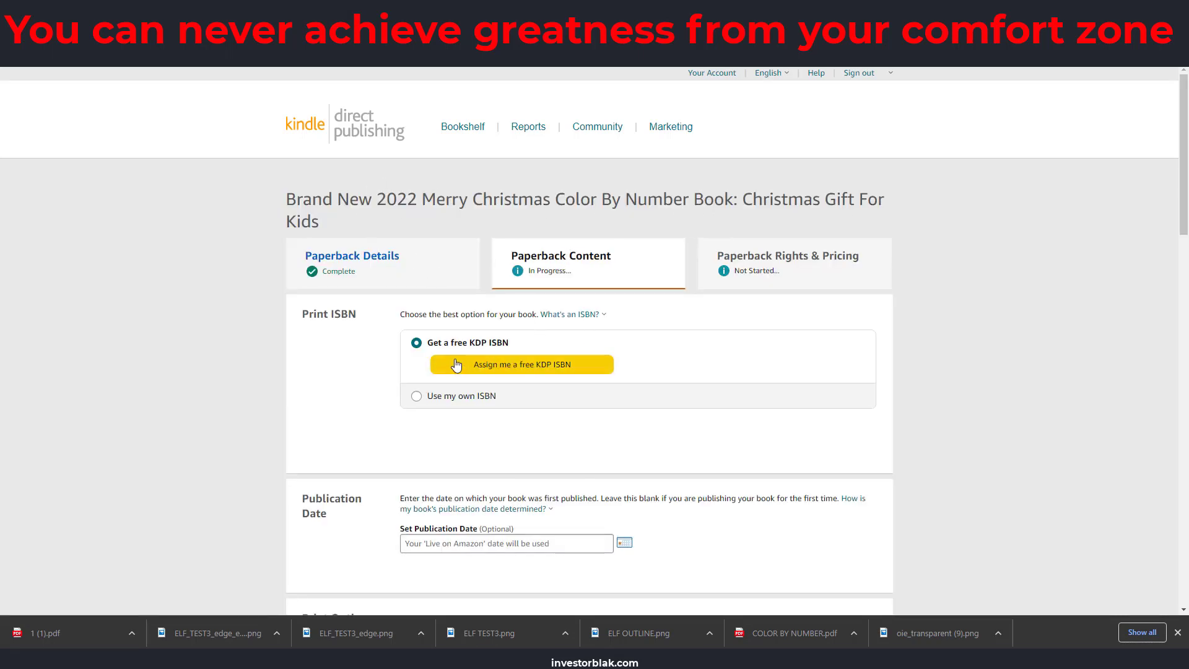
# Assign a free KDP ISBN to the paperback and set its publication date to 11/18/2022
pyautogui.click(494, 367)
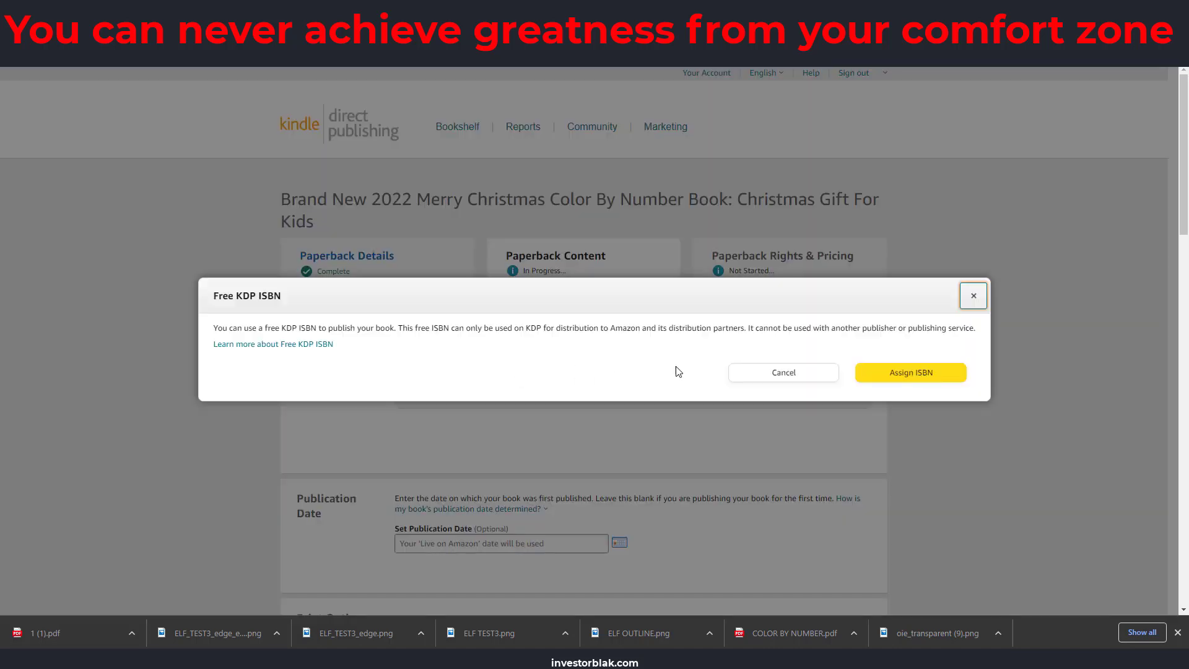
pyautogui.click(909, 372)
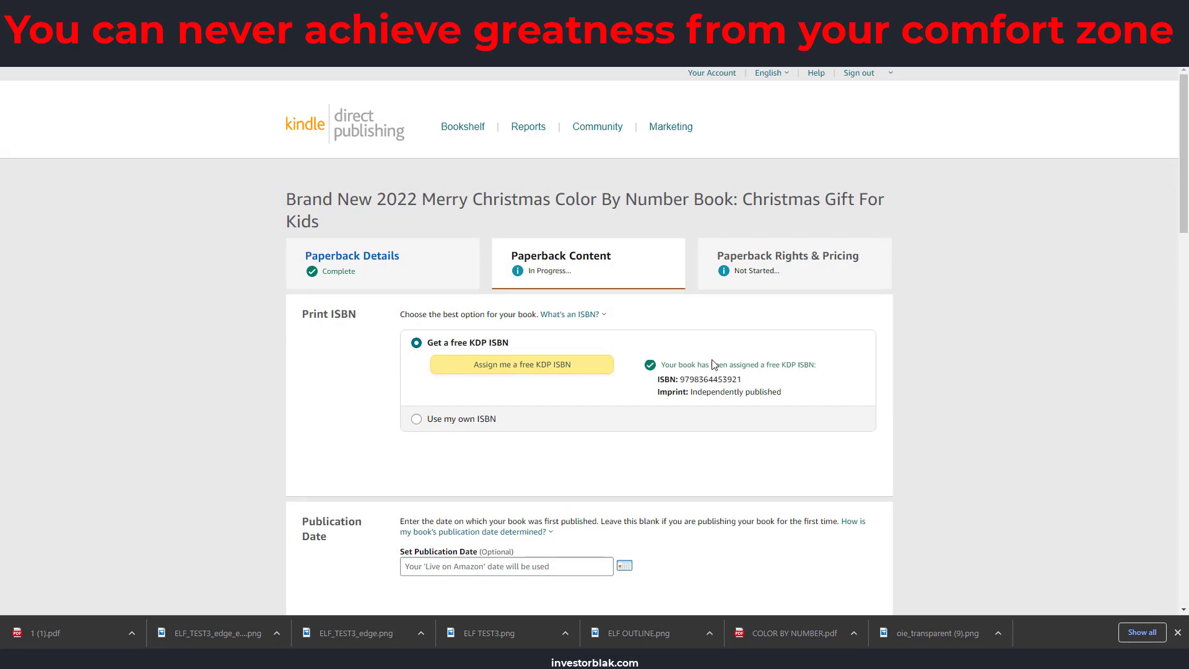
pyautogui.scroll(-4, 461, 491)
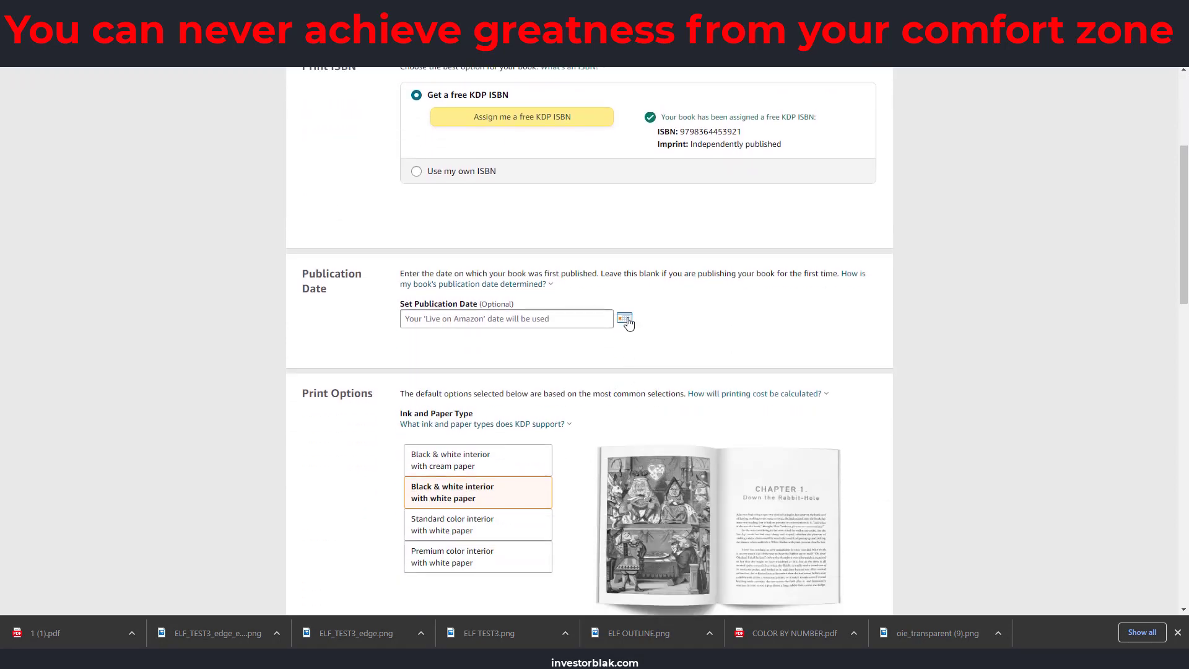
pyautogui.click(624, 318)
pyautogui.click(519, 399)
pyautogui.scroll(-2, 725, 353)
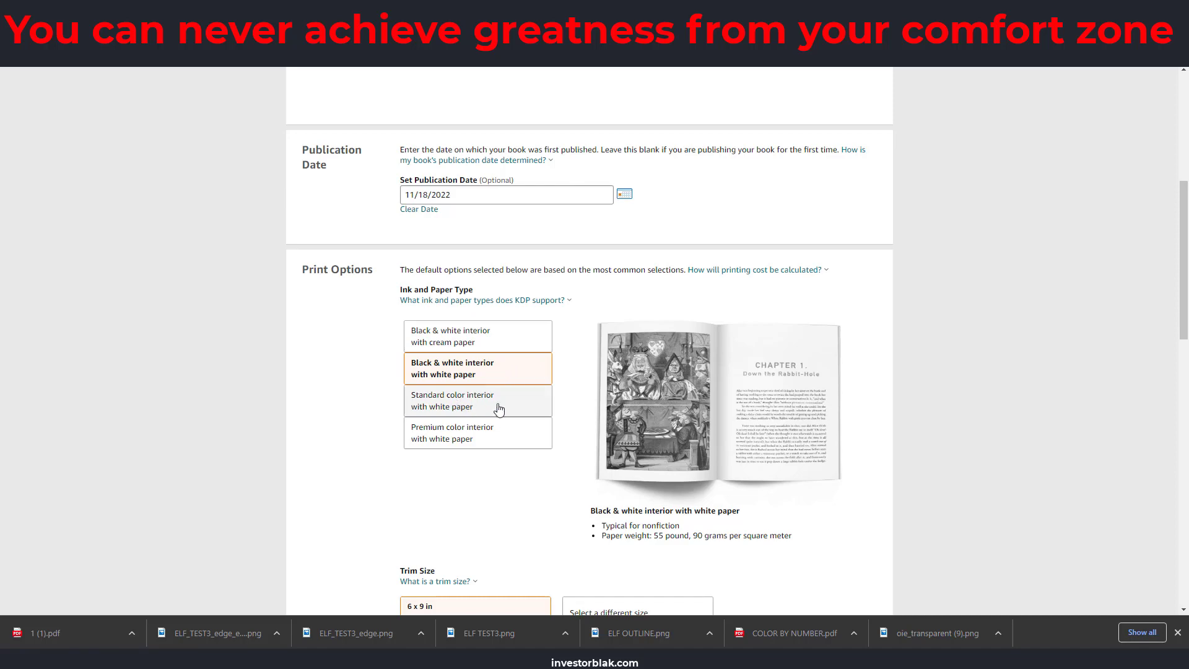
# Set the print options to premium color interior with white paper and an 8.5 x 11 in trim, checking them against the Jamboard book plan
pyautogui.click(475, 433)
pyautogui.scroll(-5, 602, 402)
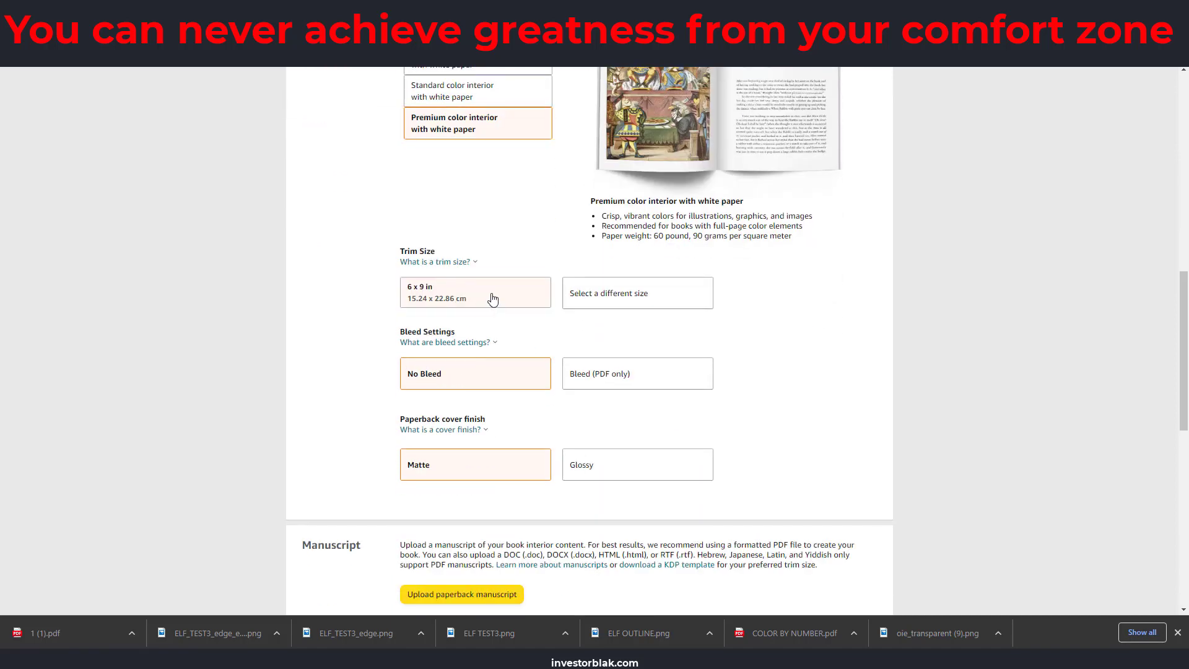
pyautogui.click(578, 298)
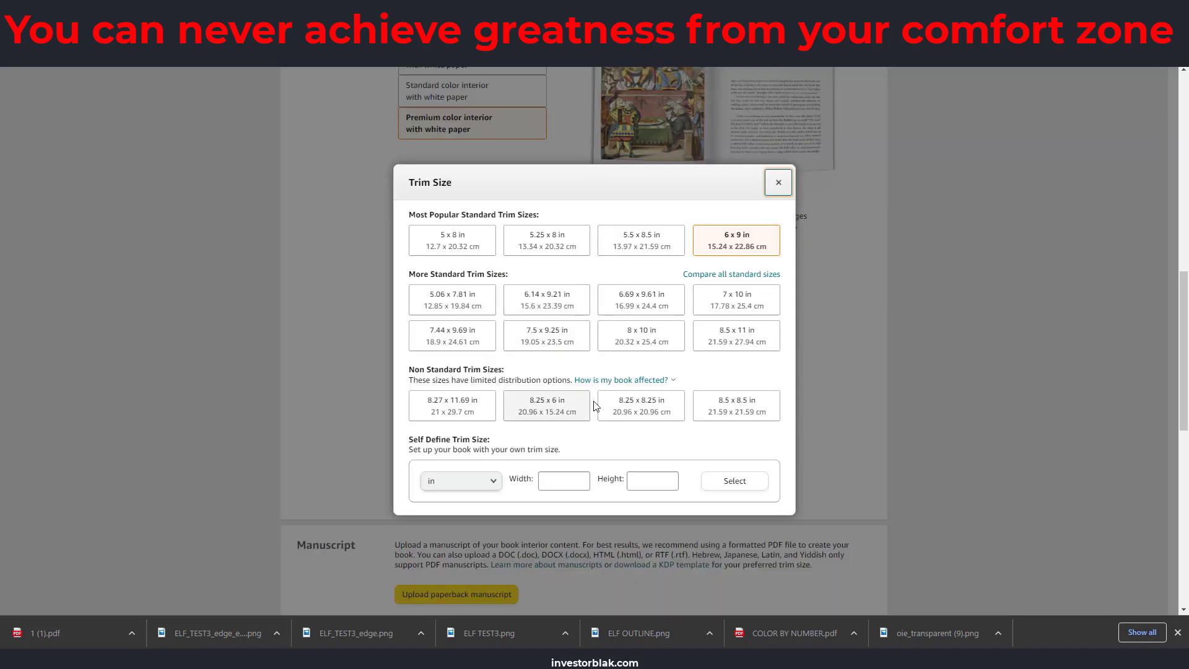
pyautogui.click(735, 349)
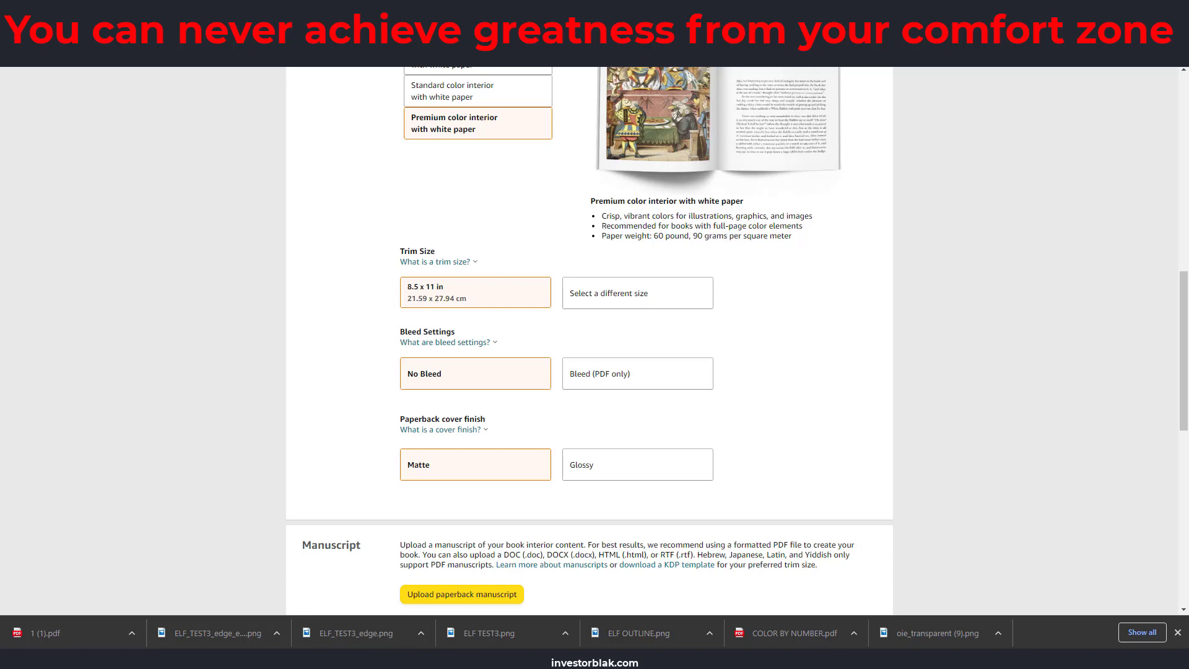
pyautogui.hotkey('ctrl', 'Tab')
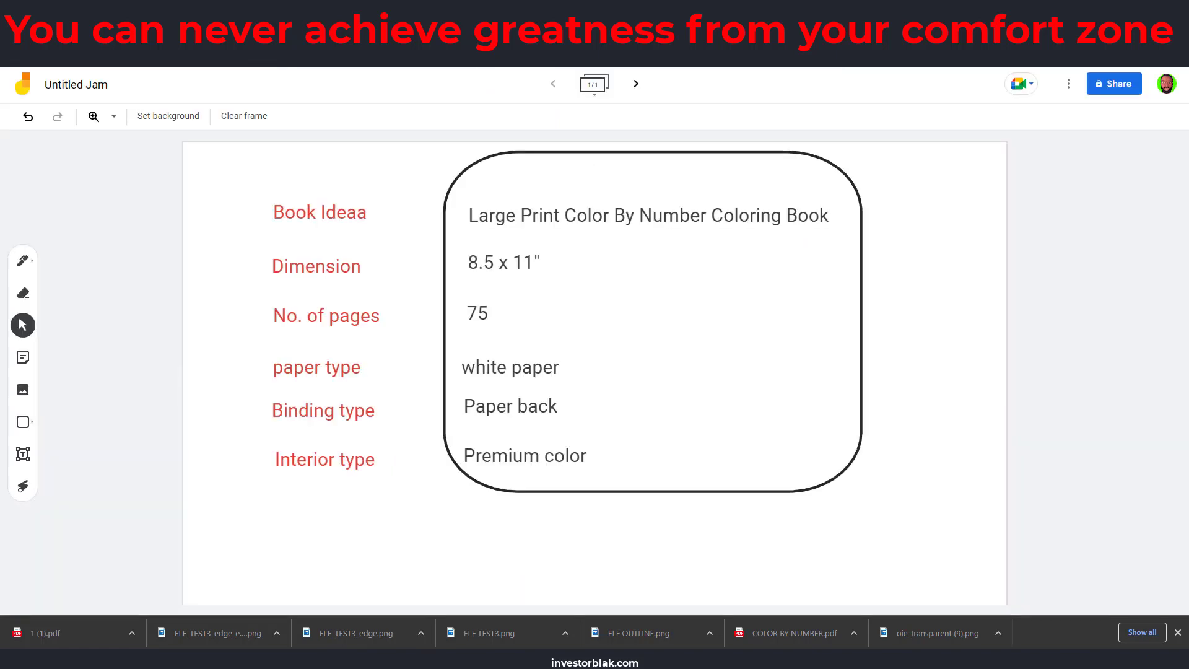
pyautogui.hotkey('ctrl', 'shift', 'Tab')
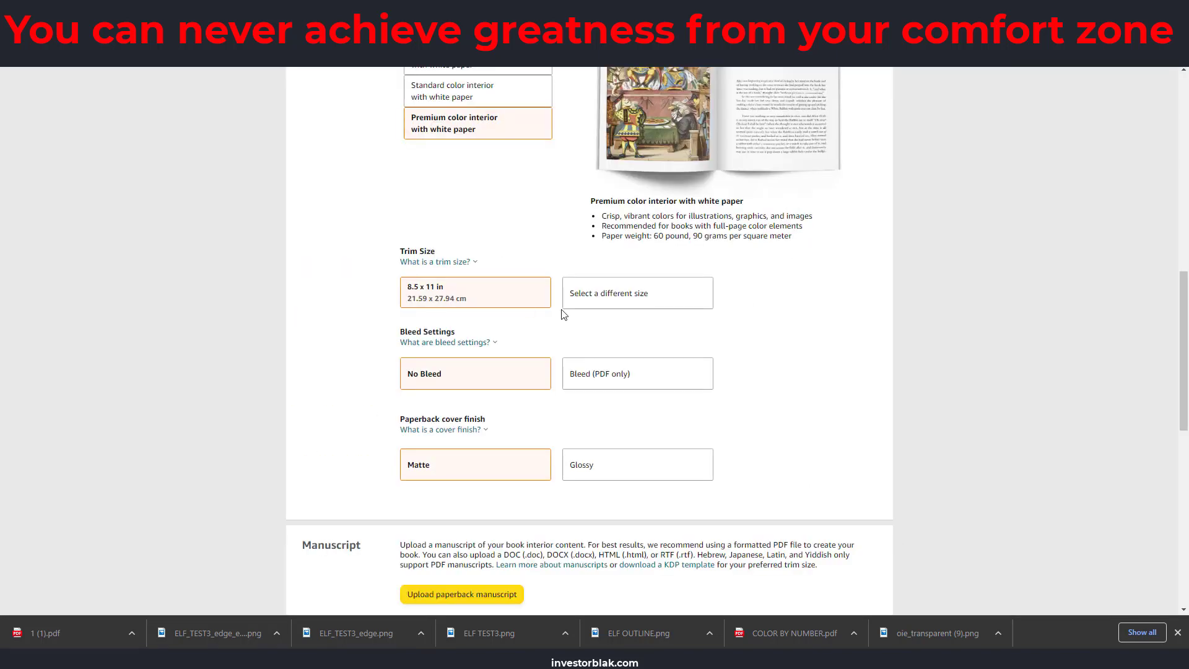
# Read the explanation of the bleed settings and look over the bleed and cover finish options
pyautogui.click(430, 343)
pyautogui.click(623, 332)
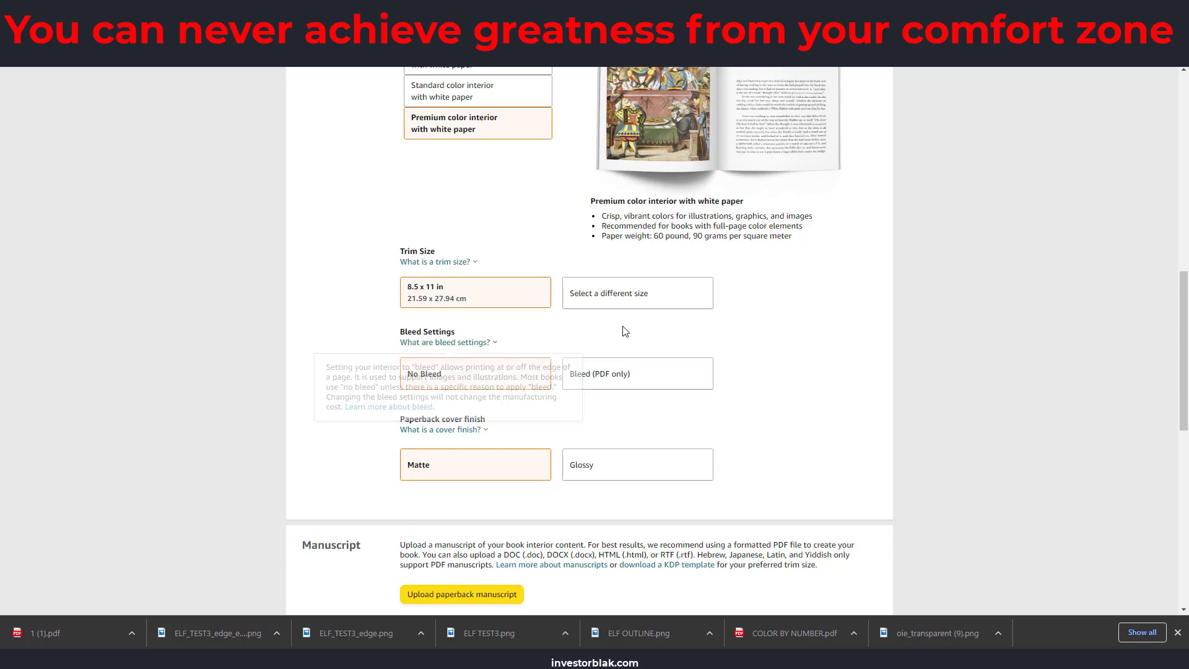
pyautogui.click(573, 470)
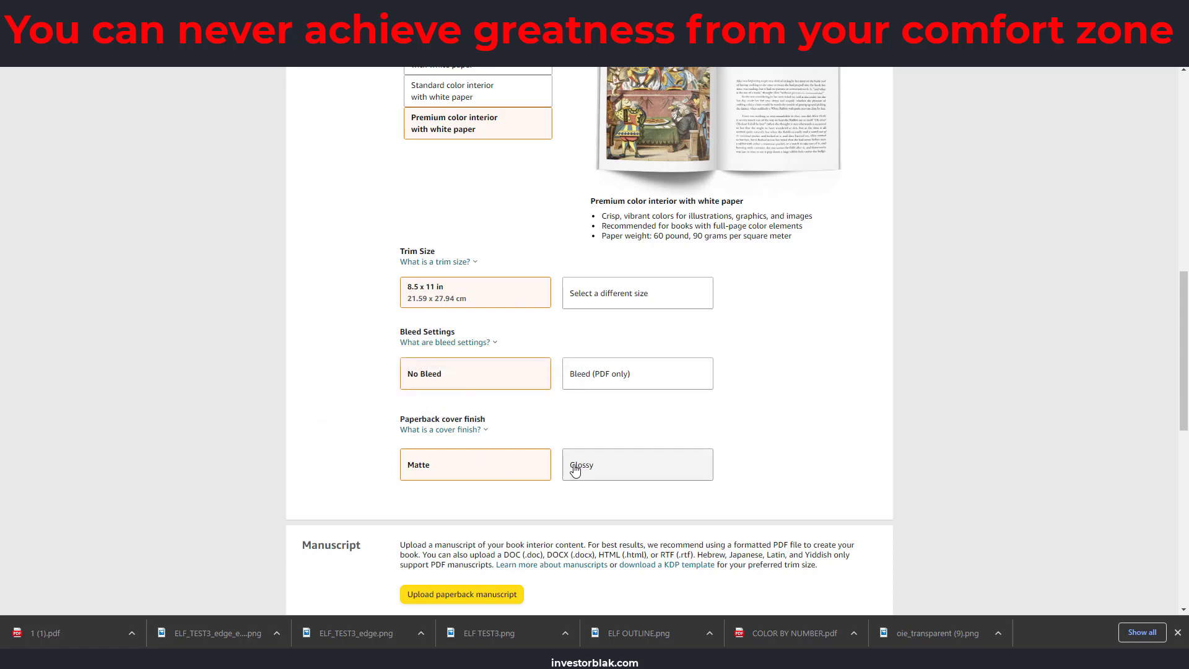
# Upload the PDF file 1 (1) as the paperback manuscript
pyautogui.scroll(-5, 613, 415)
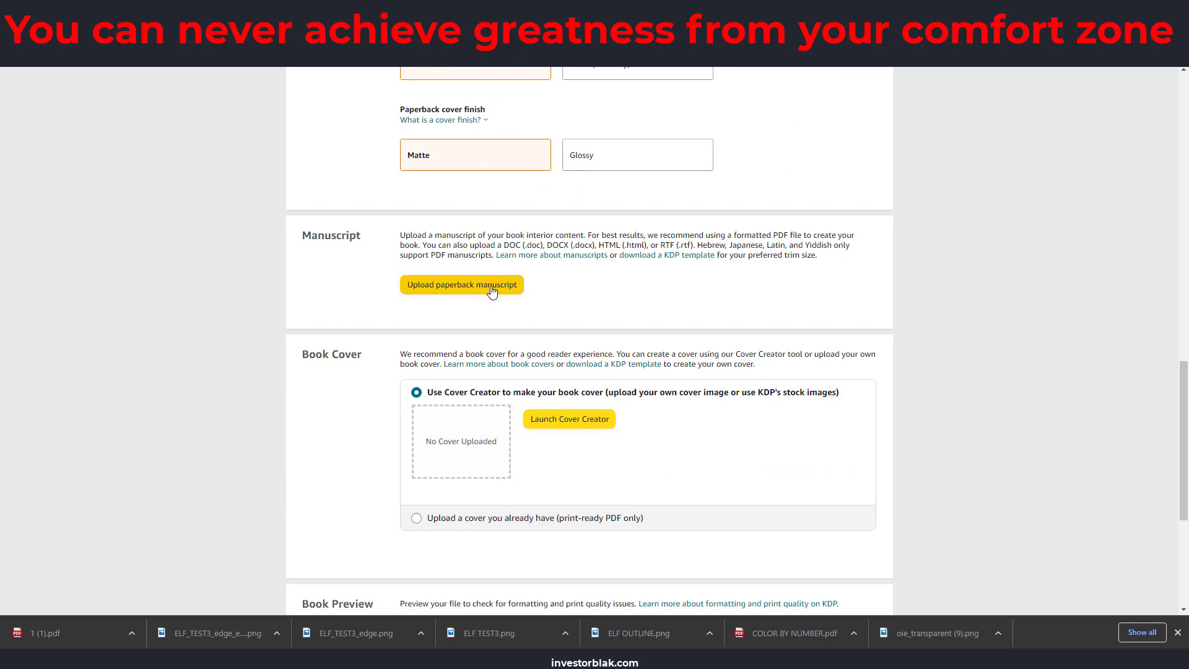
pyautogui.click(492, 291)
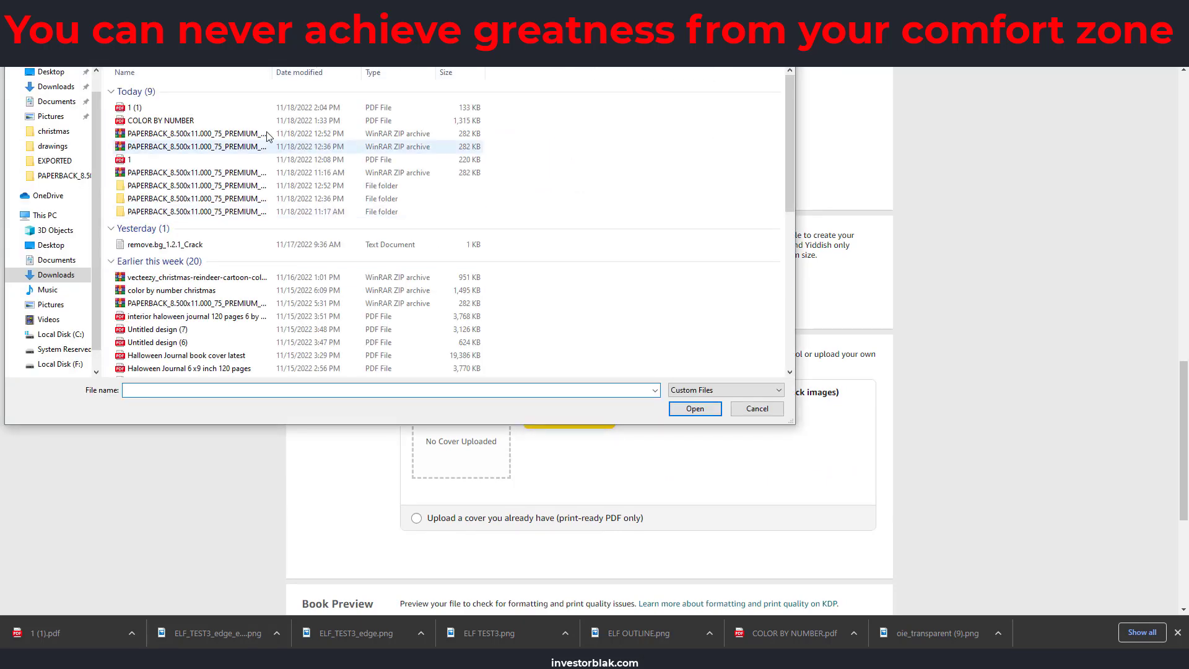
pyautogui.click(384, 108)
pyautogui.click(694, 409)
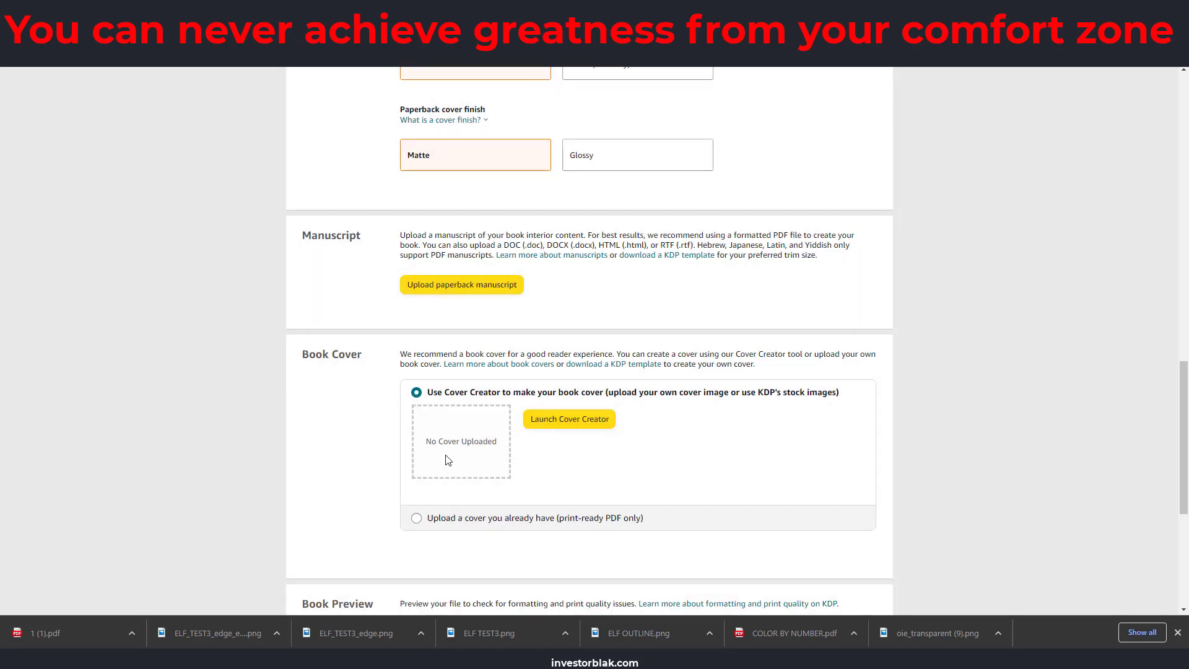
# Choose to supply an existing print-ready cover and upload the COLOR BY NUMBER PDF as the cover file
pyautogui.click(417, 518)
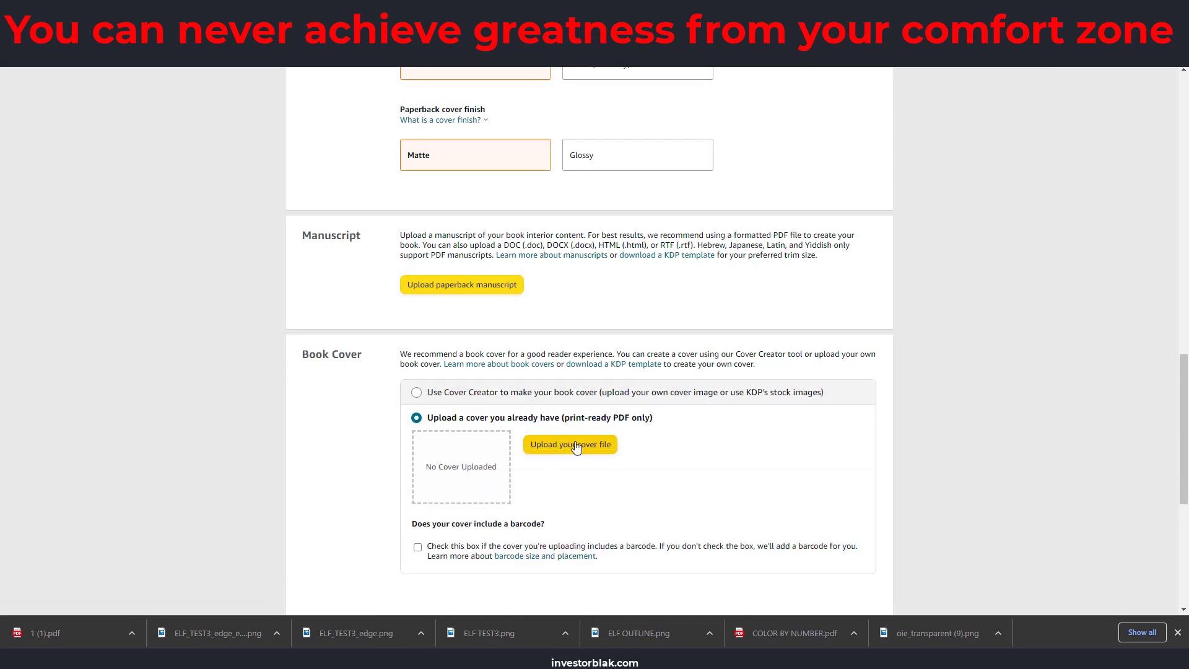
pyautogui.click(576, 447)
pyautogui.click(226, 120)
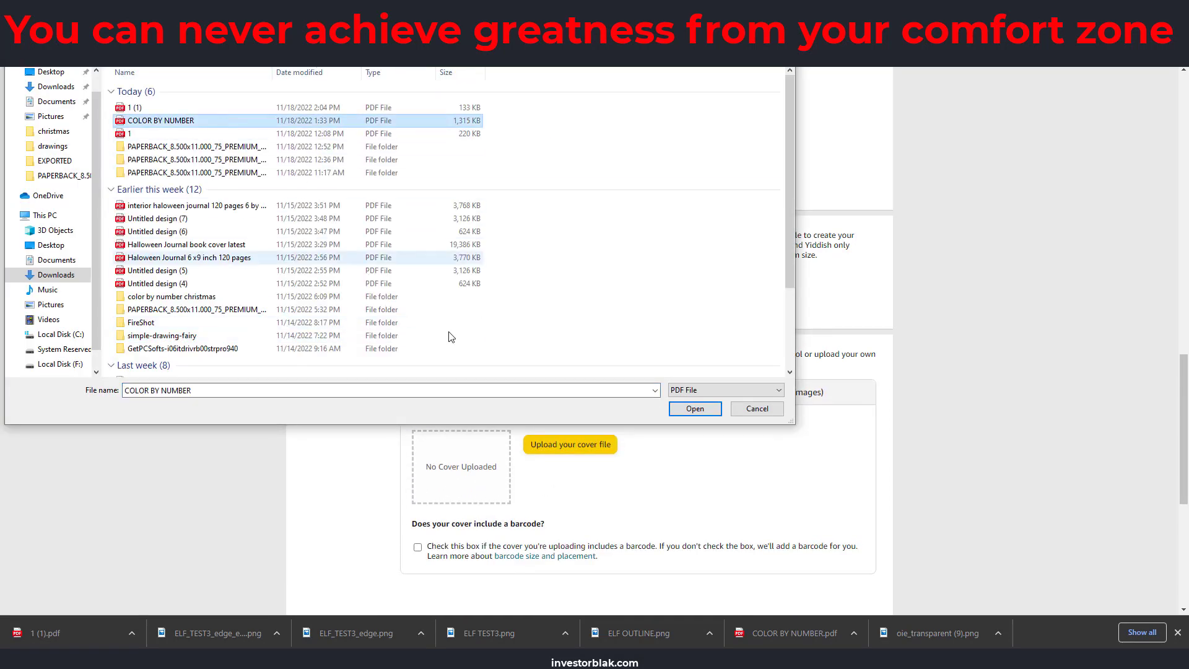
pyautogui.click(695, 409)
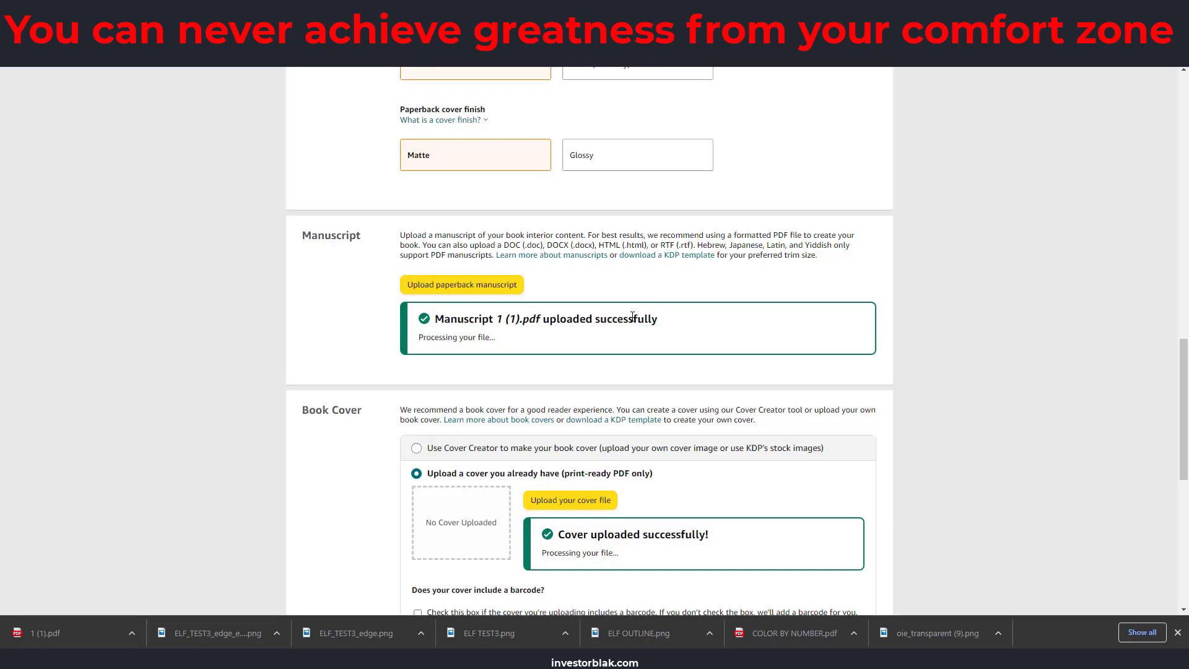
# Check the processing results of the uploaded manuscript and cover, including the page count requirement
pyautogui.scroll(-3, 587, 345)
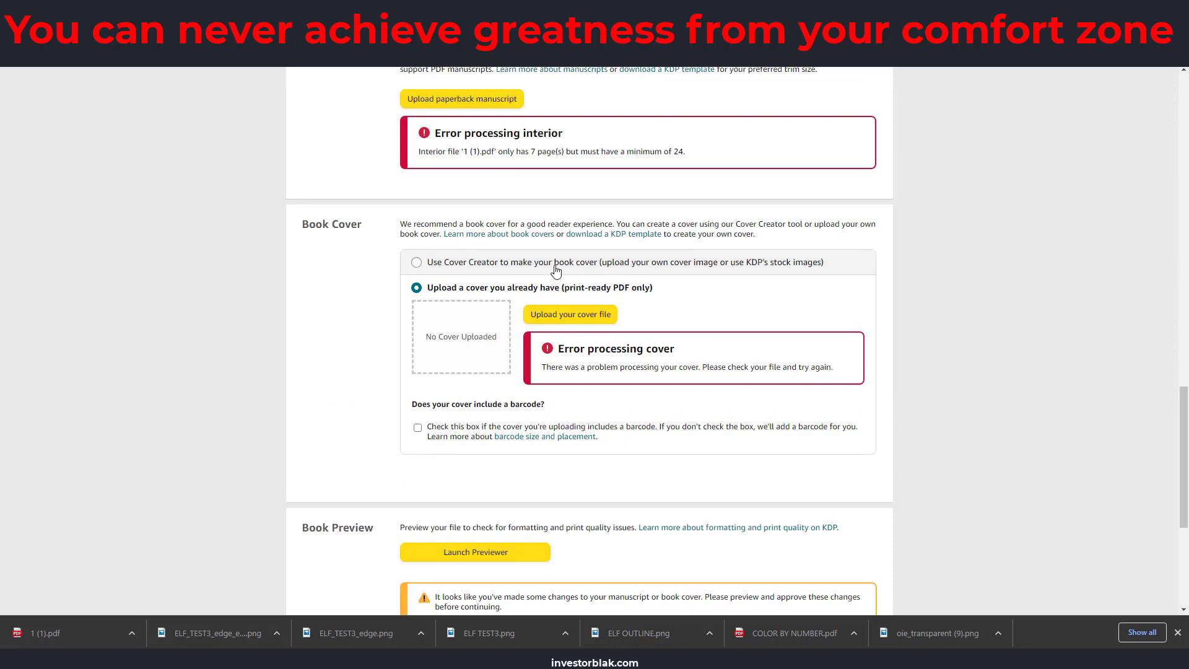
pyautogui.scroll(-2, 555, 270)
pyautogui.scroll(2, 670, 268)
pyautogui.moveTo(558, 152); pyautogui.dragTo(677, 152)
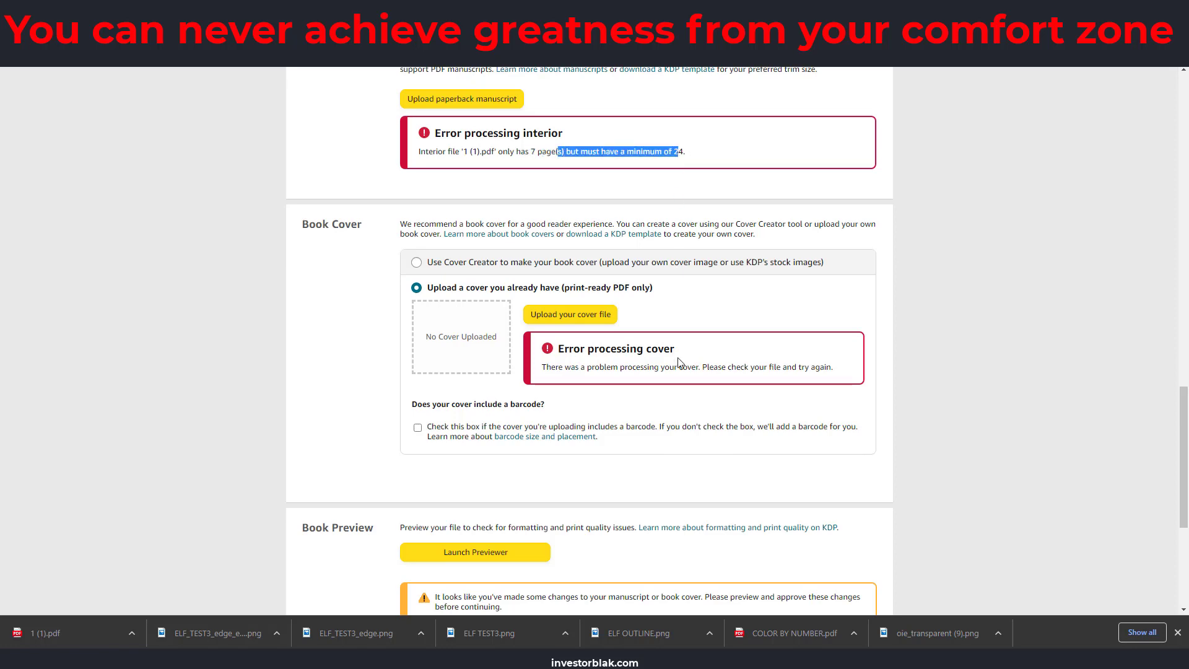
# Try to launch the book previewer for the uploaded files and dismiss the resulting notice
pyautogui.scroll(-5, 679, 361)
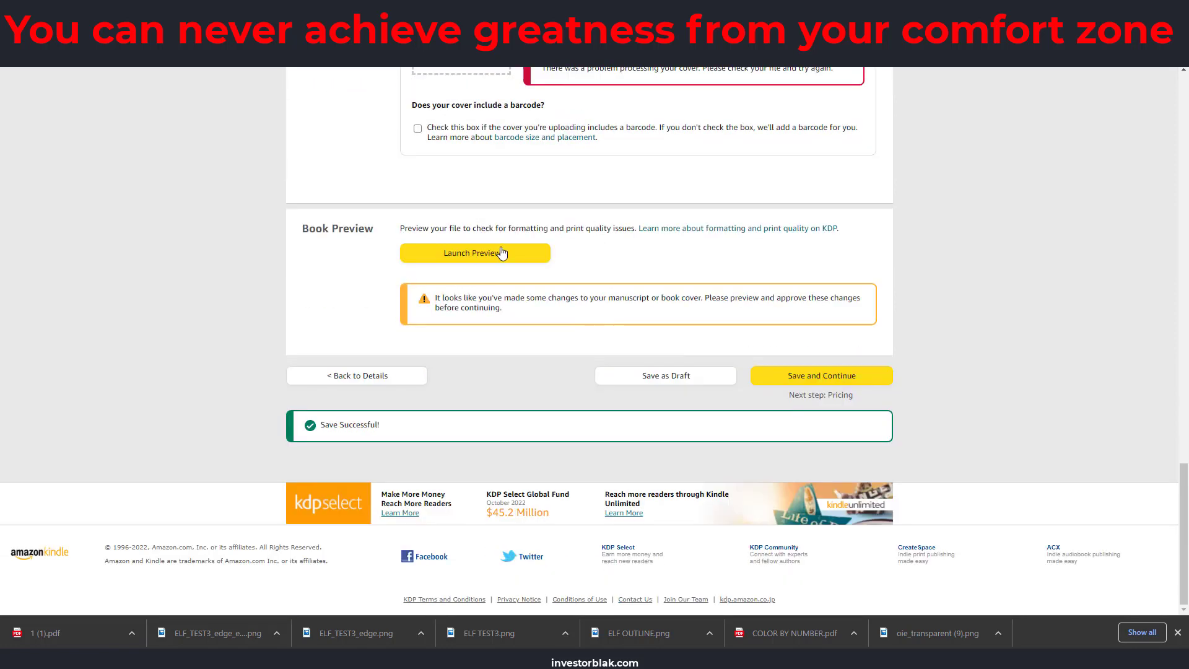
pyautogui.click(482, 256)
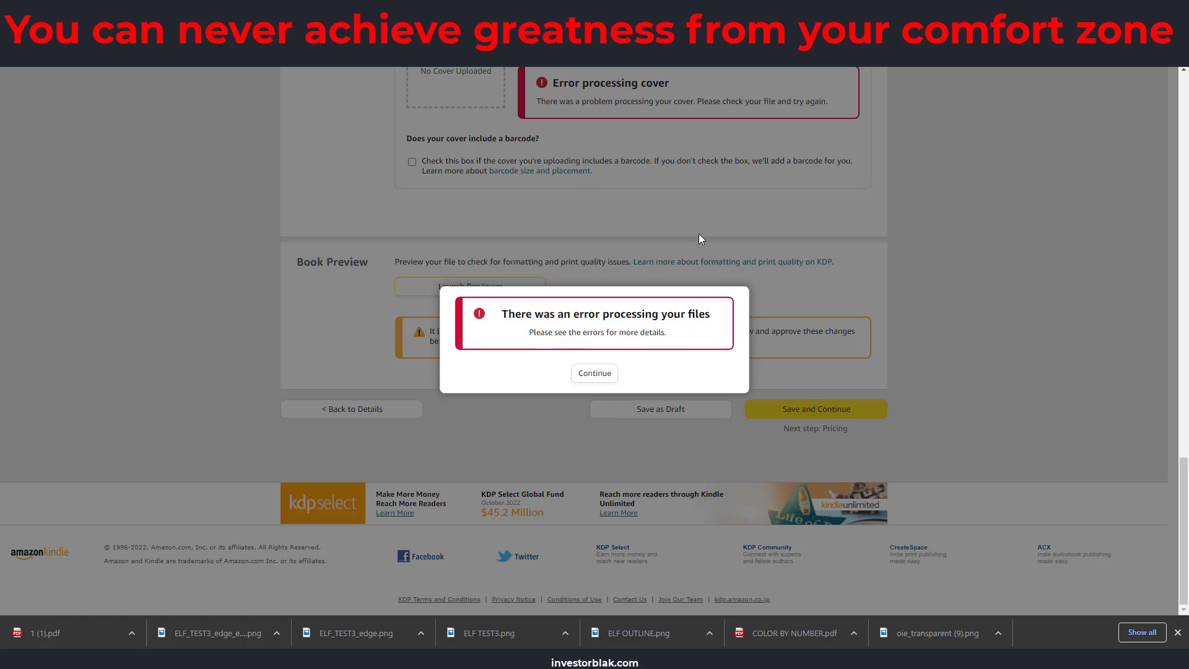
pyautogui.click(577, 378)
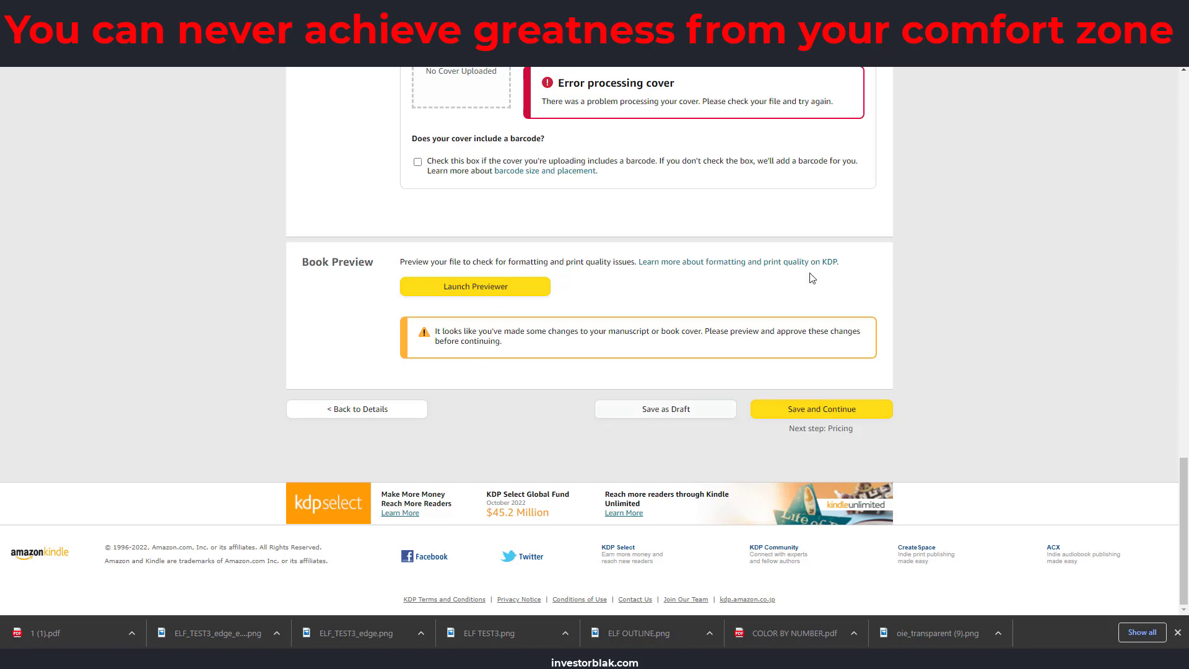
# Review the paperback content page again, from the print options through the manuscript, cover and book preview sections
pyautogui.scroll(6, 641, 209)
pyautogui.scroll(-5, 641, 209)
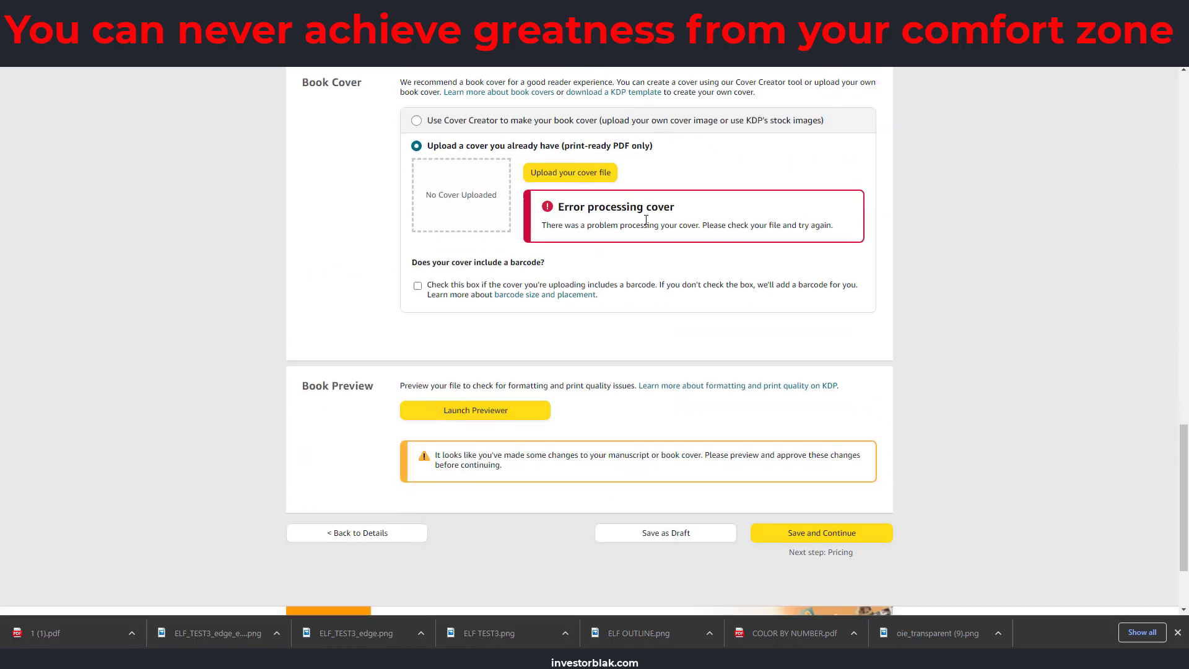
pyautogui.scroll(7, 646, 260)
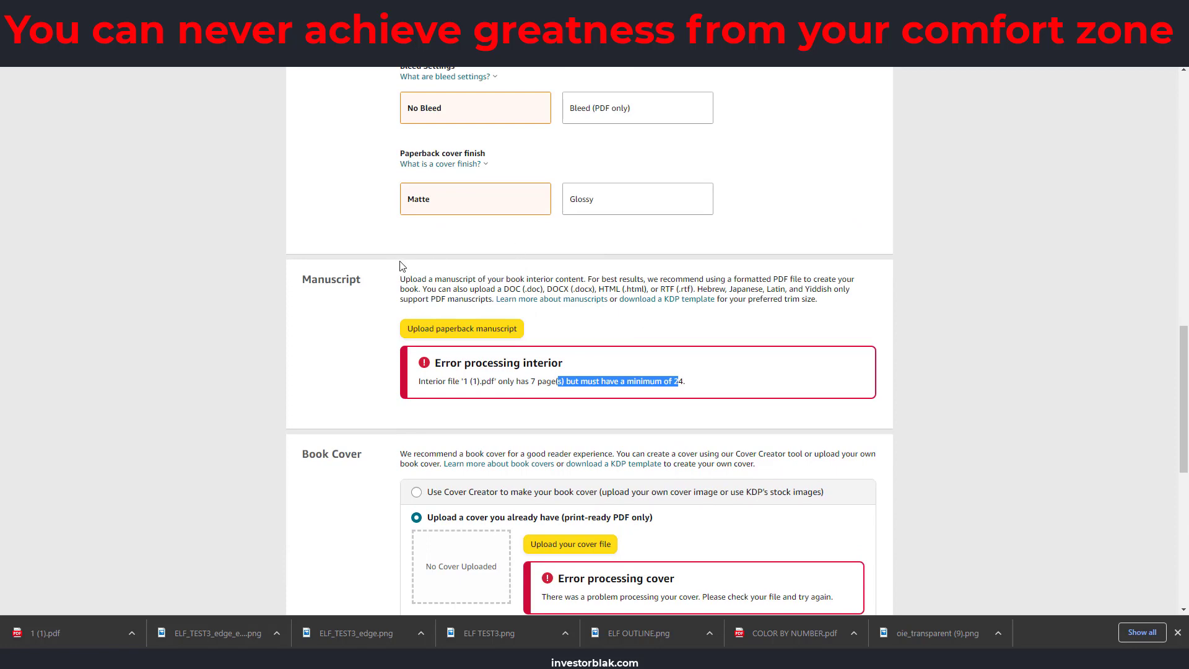
pyautogui.scroll(-7, 639, 348)
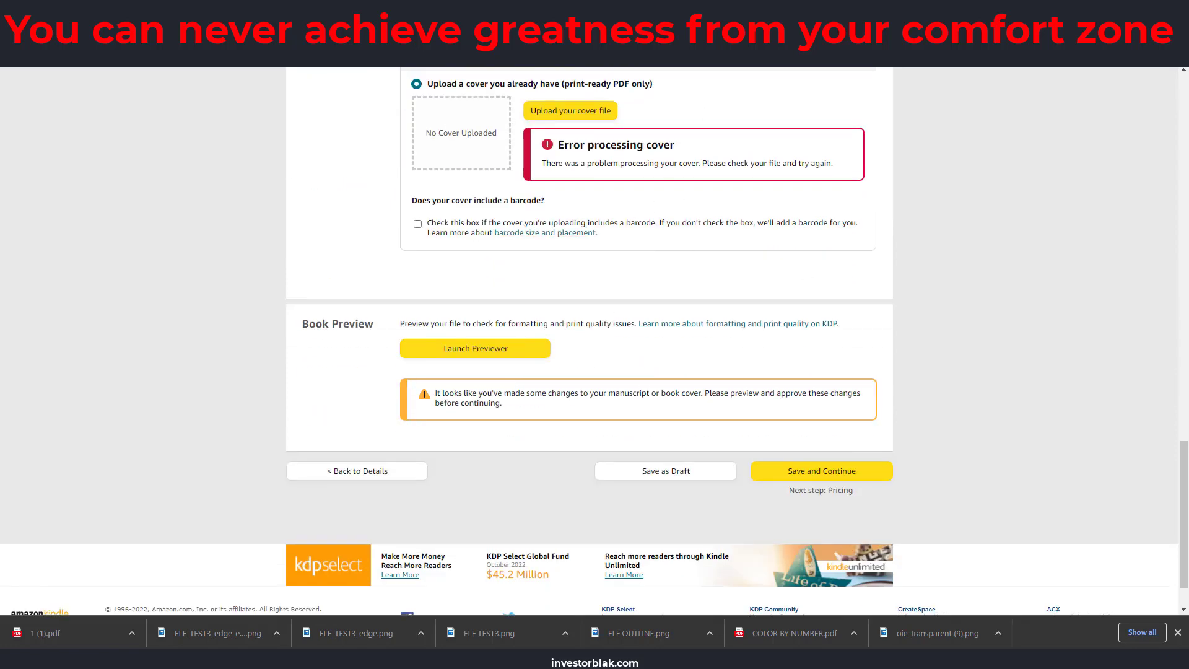
pyautogui.scroll(-1, 557, 385)
pyautogui.scroll(10, 558, 365)
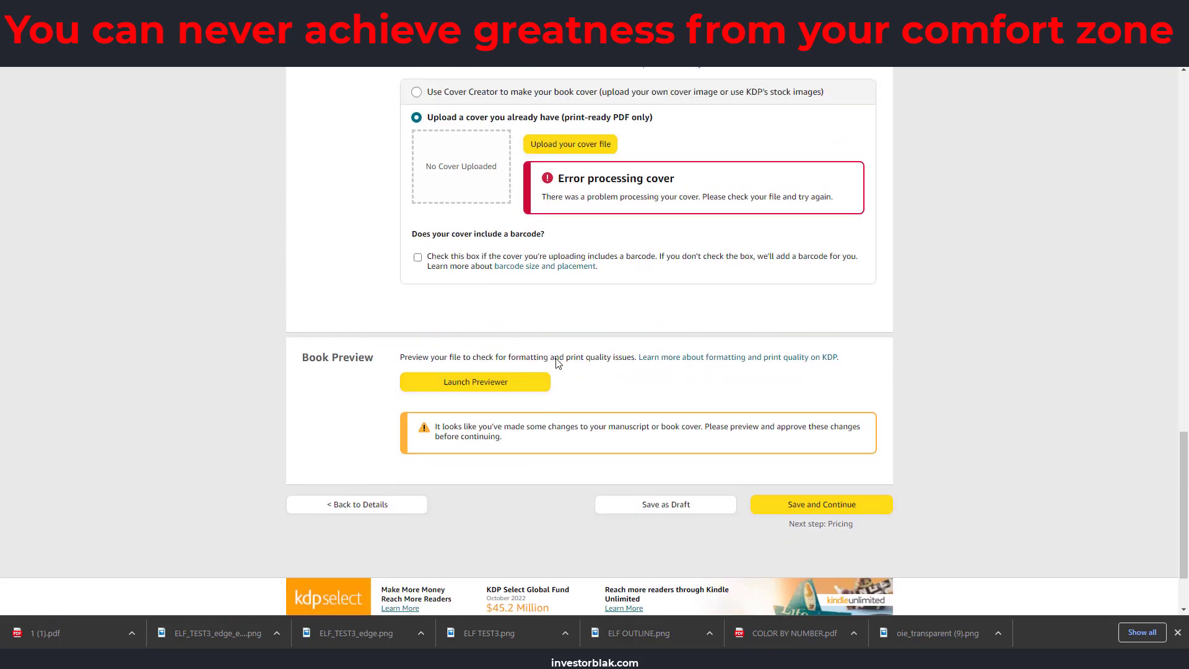
pyautogui.scroll(6, 651, 363)
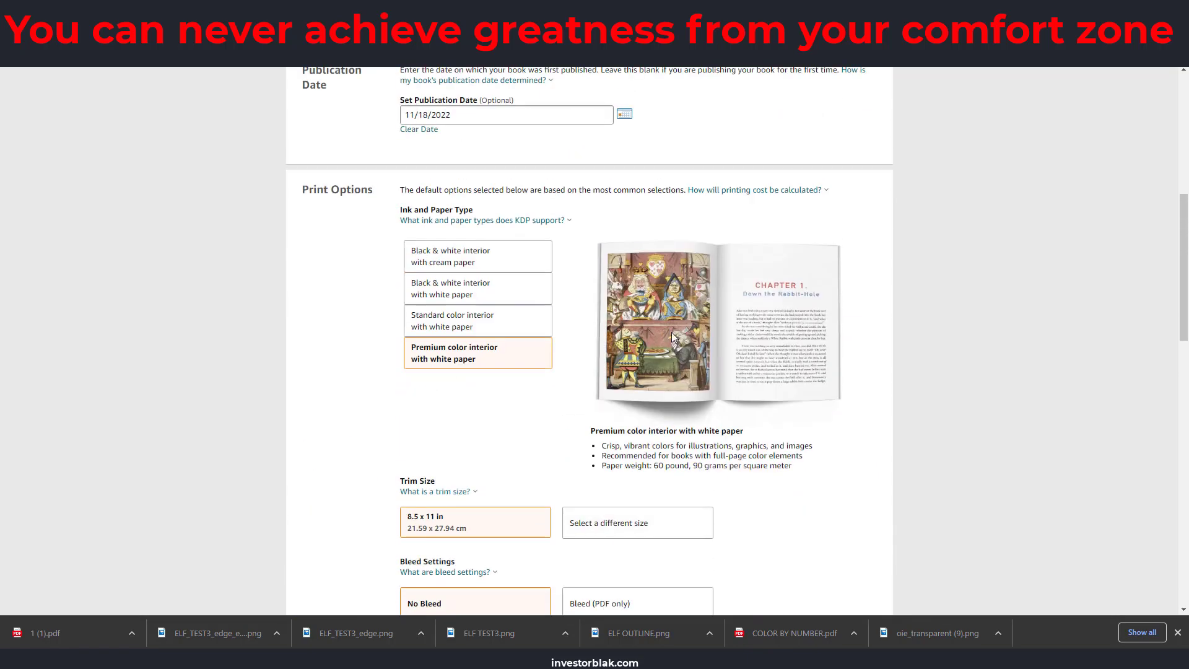
pyautogui.scroll(-6, 595, 376)
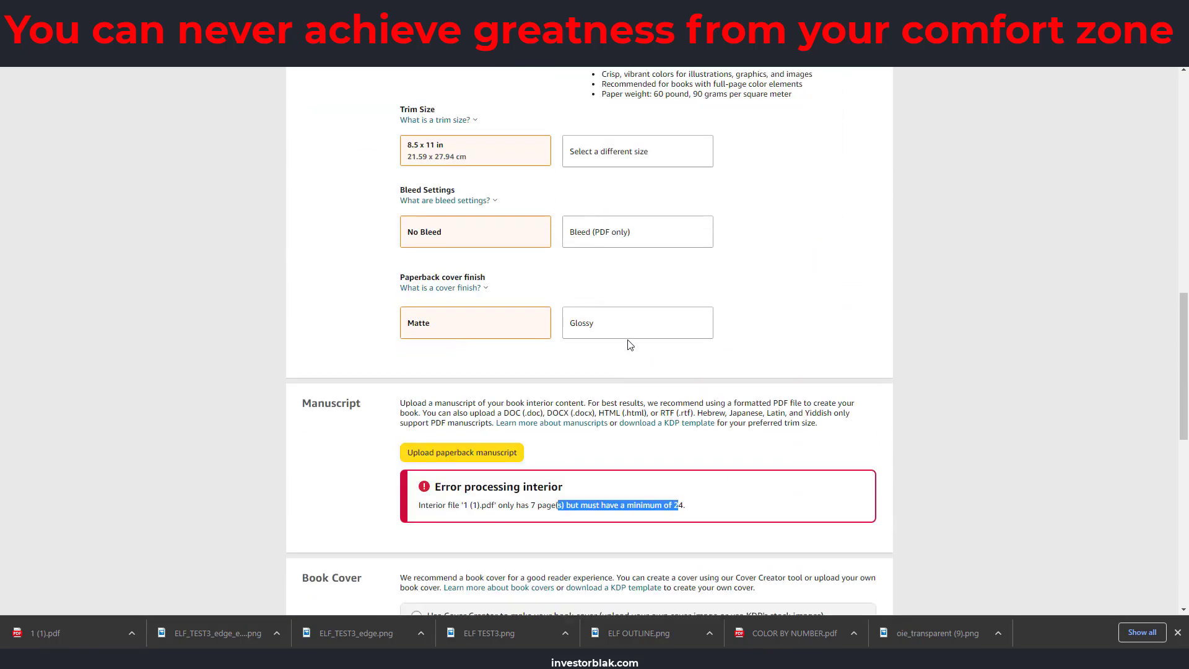
pyautogui.scroll(-10, 655, 445)
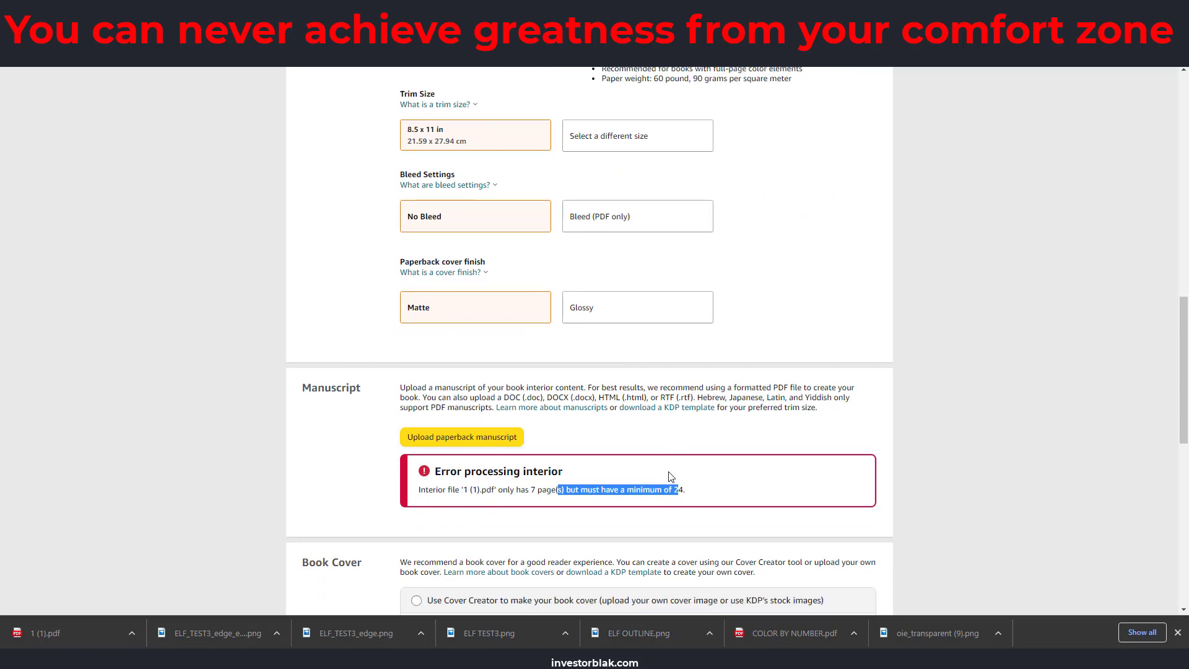